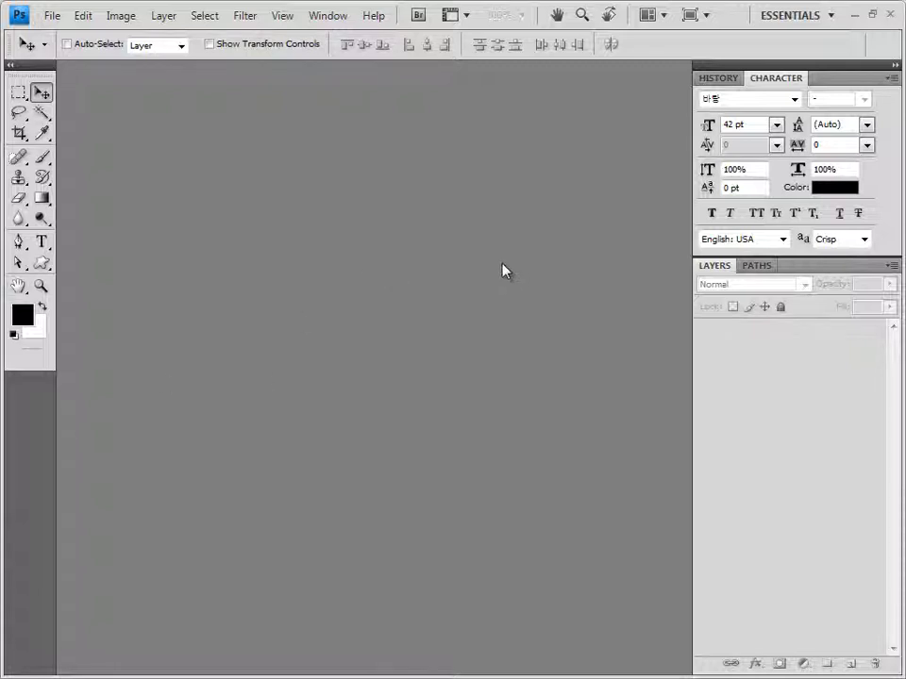
# Create a new RGB document 600 pixels wide and 400 pixels high at 72 pixels/inch with a white background.
pyautogui.hotkey('ctrl', 'n')
pyautogui.doubleClick(267, 241)
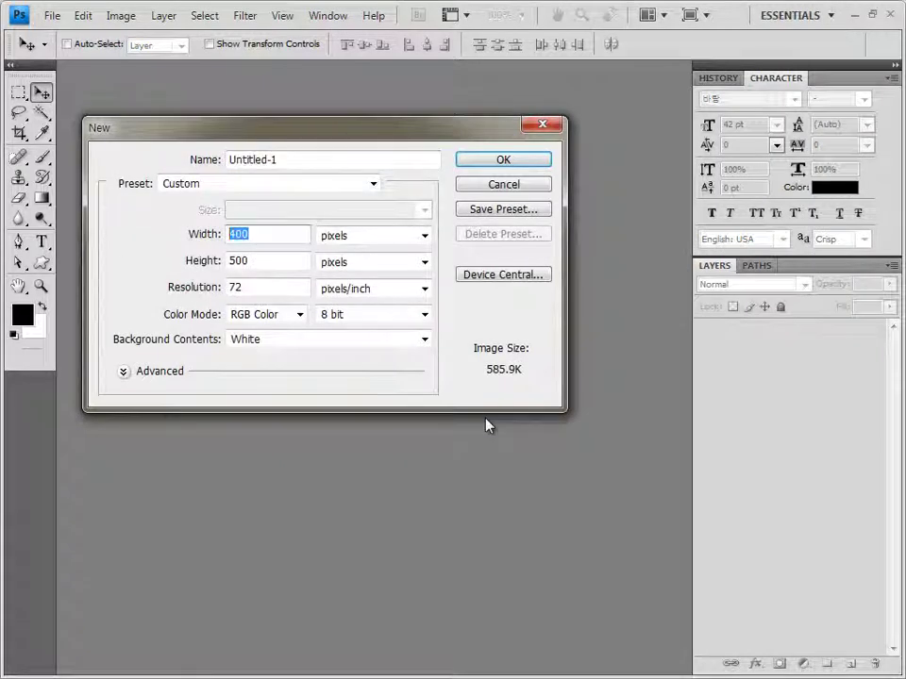
pyautogui.write('600')
pyautogui.press('Tab')
pyautogui.press('Tab')
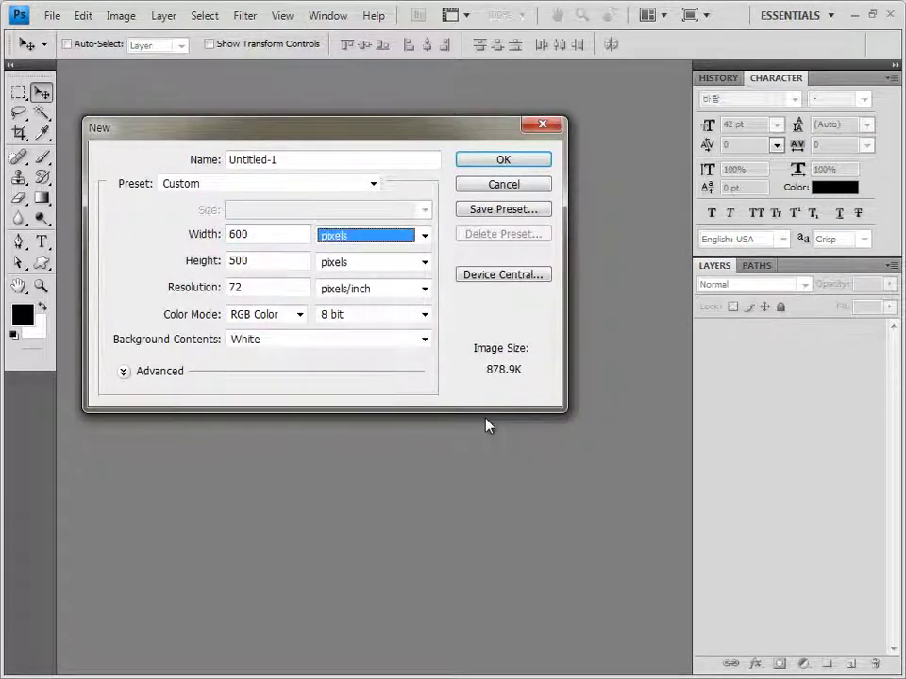
pyautogui.write('400')
pyautogui.press('Return')
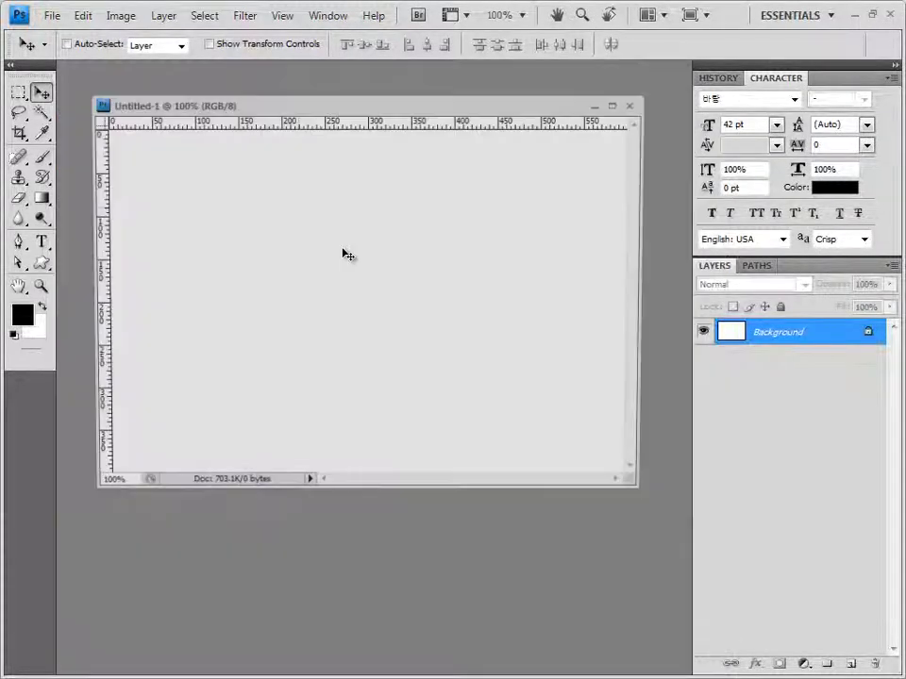
# Show the grid over the canvas and save the document as 3.psd in the GTQ folder.
pyautogui.hotkey('ctrl', "'")
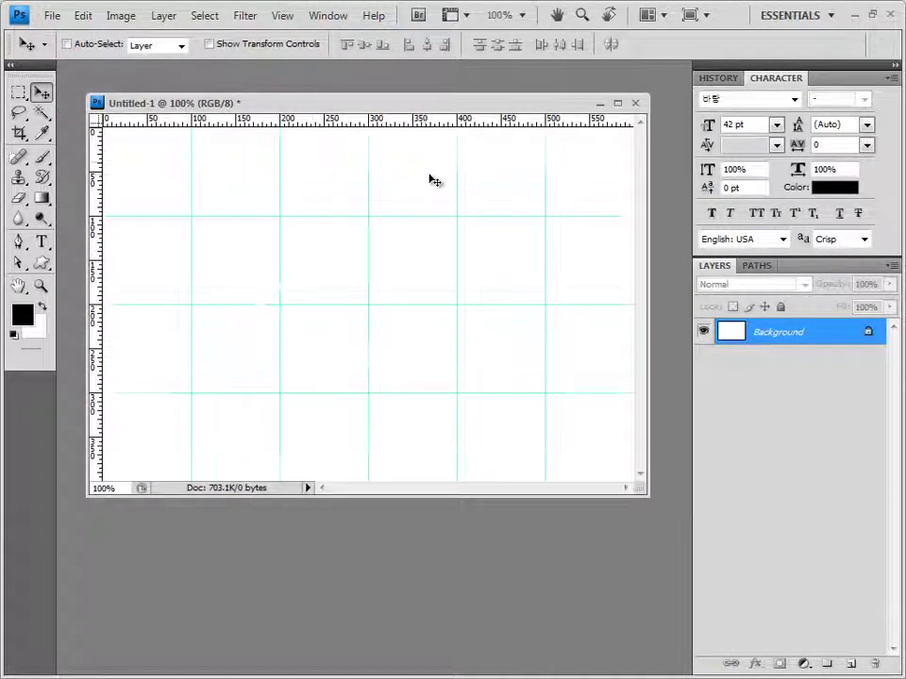
pyautogui.click(54, 21)
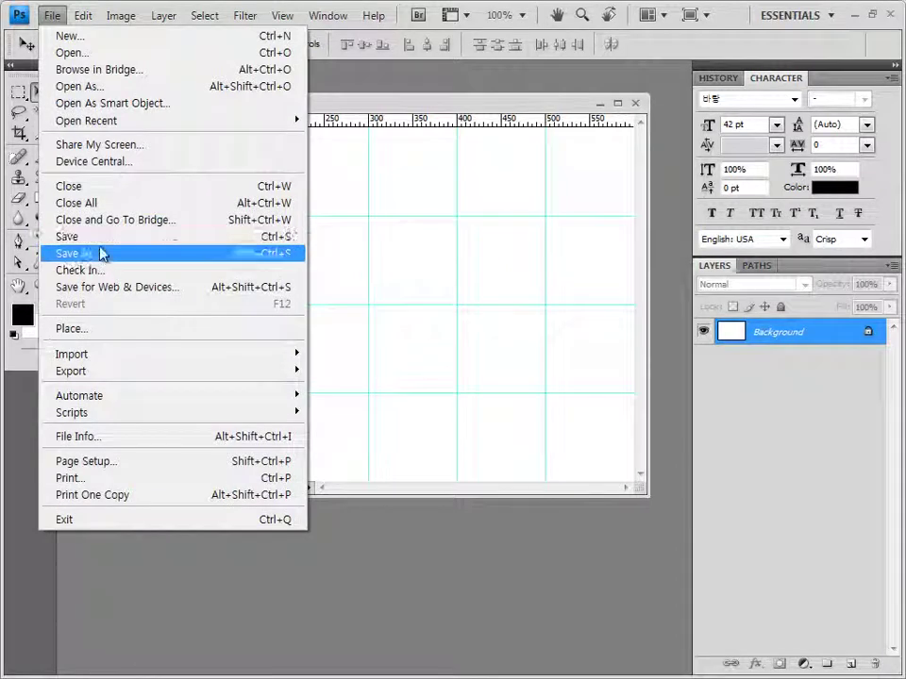
pyautogui.click(101, 253)
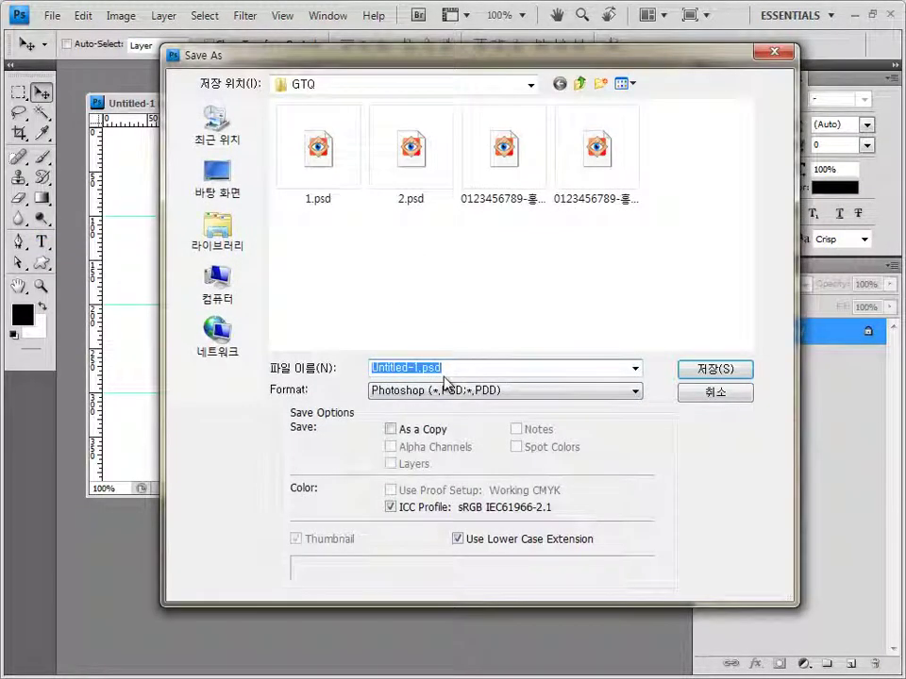
pyautogui.write('3')
pyautogui.press('Return')
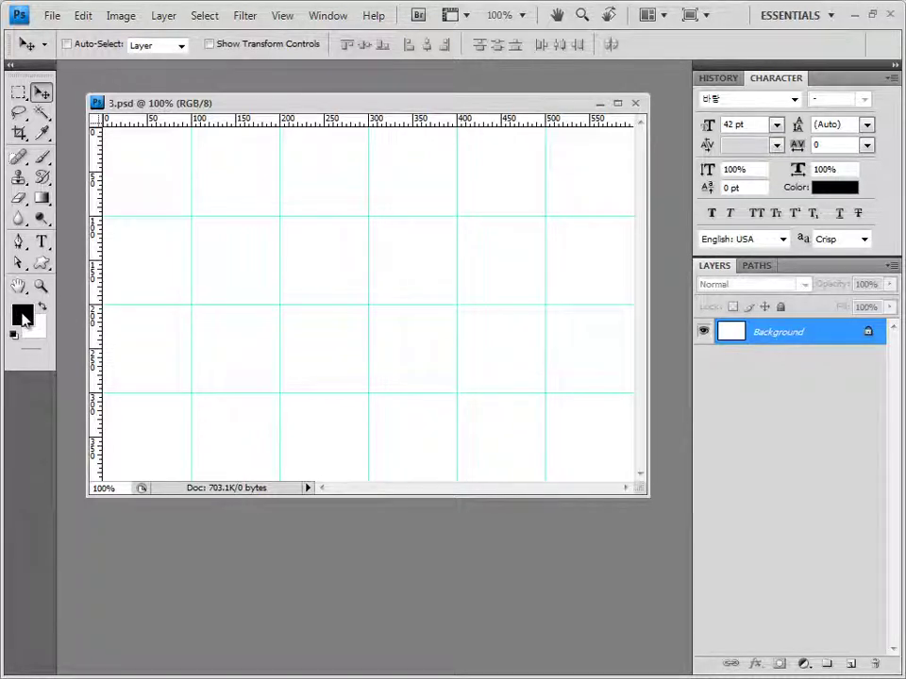
# Keep the foreground color black and set the background color to ffff00.
pyautogui.click(23, 318)
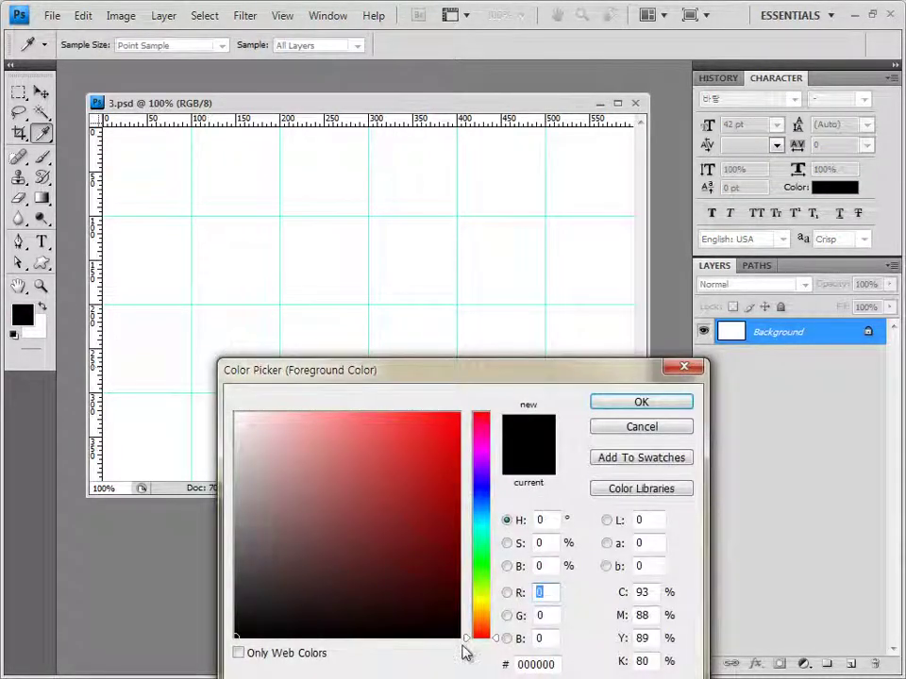
pyautogui.moveTo(377, 370); pyautogui.dragTo(374, 136)
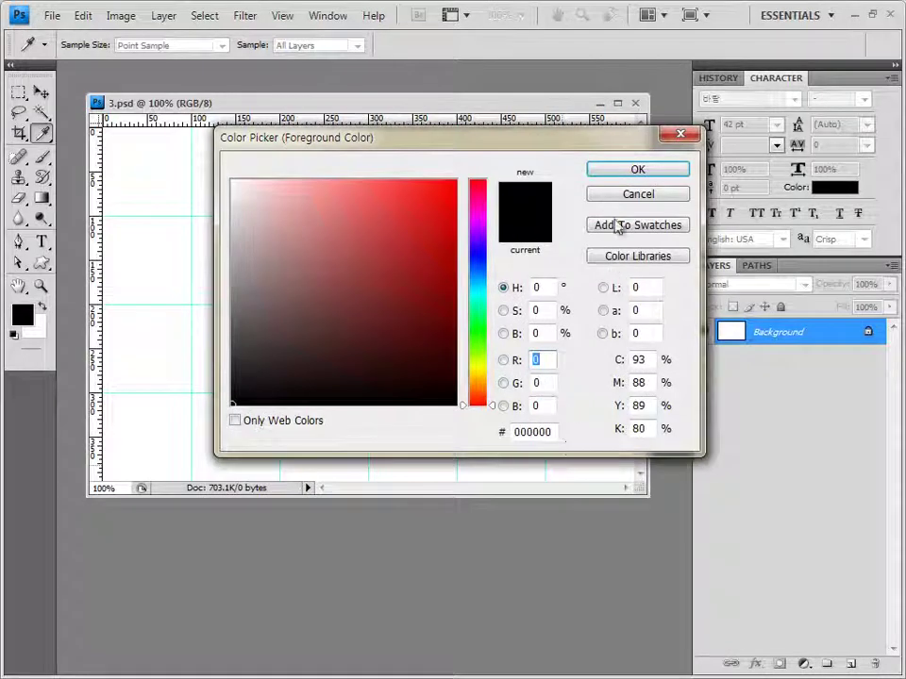
pyautogui.click(655, 173)
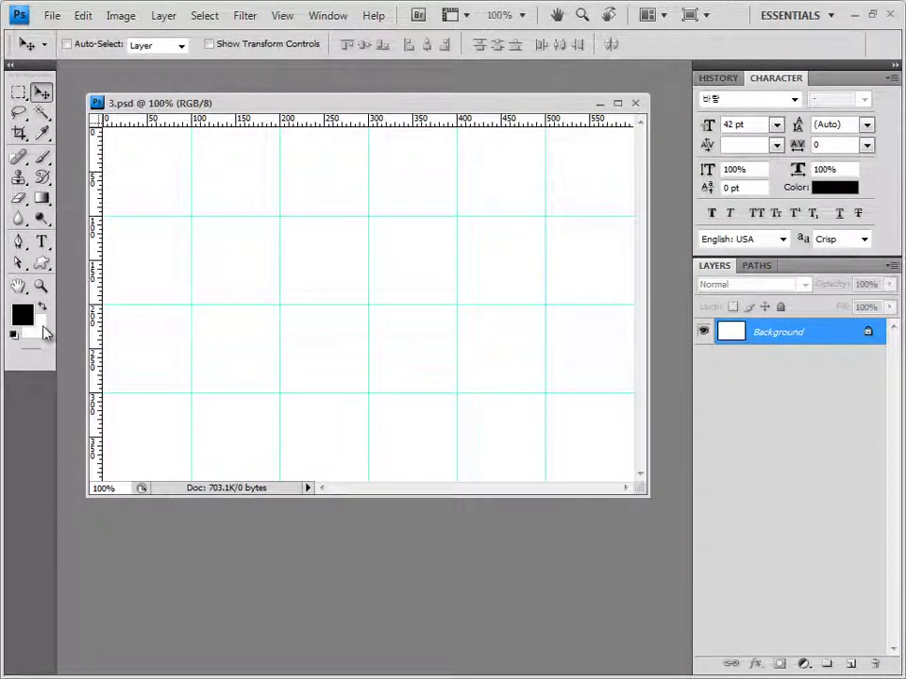
pyautogui.click(41, 328)
pyautogui.click(545, 430)
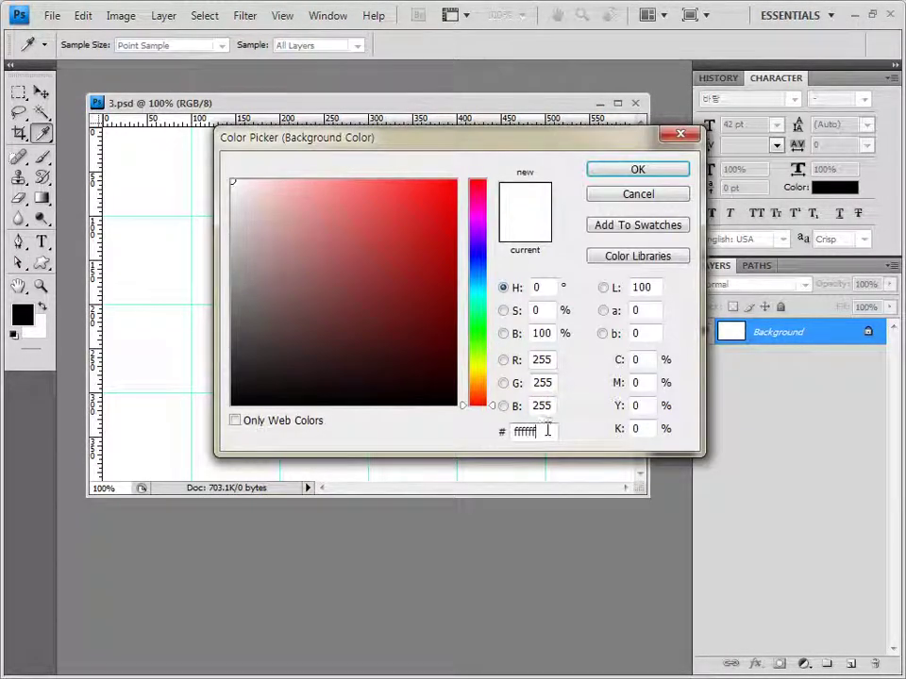
pyautogui.write('ffff00')
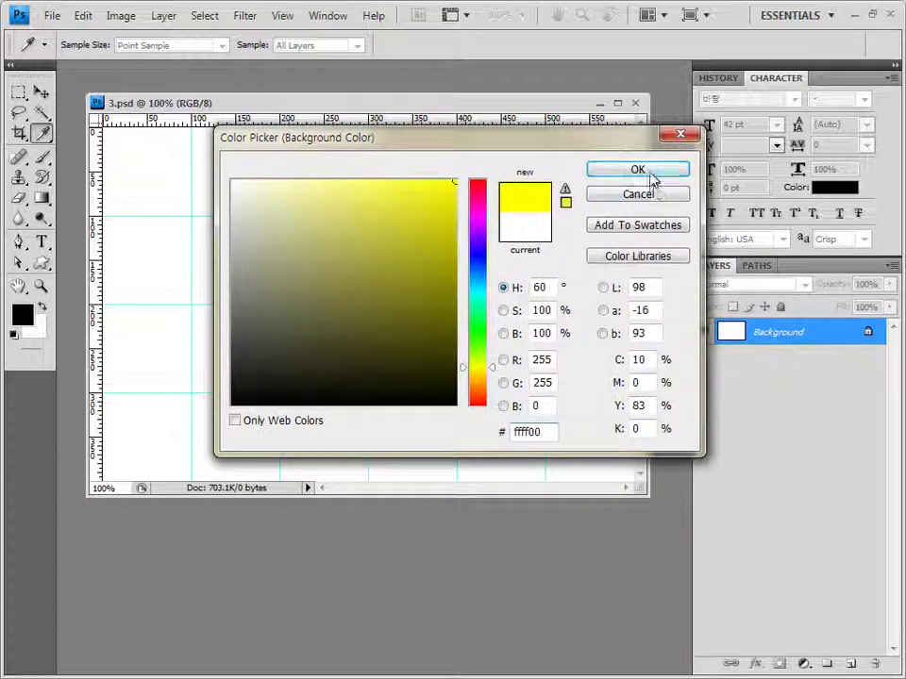
pyautogui.click(638, 171)
pyautogui.press('v')
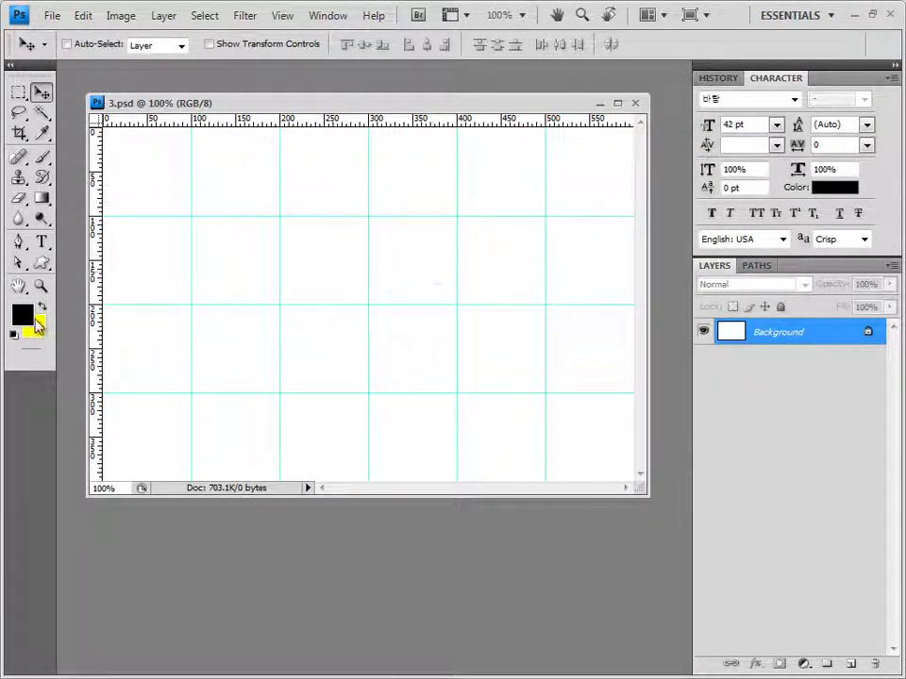
# Fill the Background layer with a foreground-to-background linear gradient, from black about 310 px down the canvas to yellow at its upper edge.
pyautogui.click(42, 198)
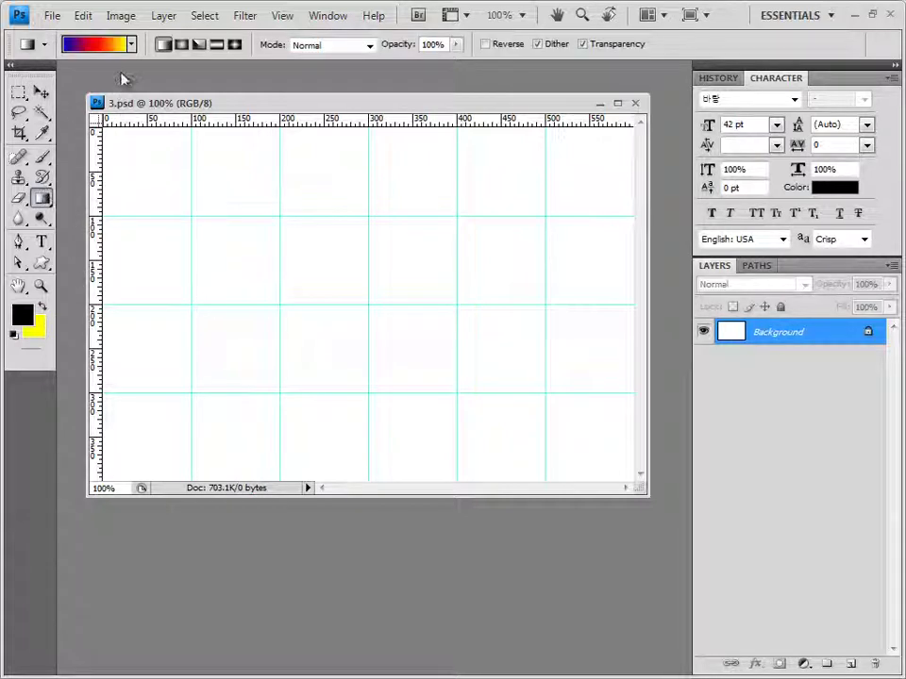
pyautogui.click(132, 44)
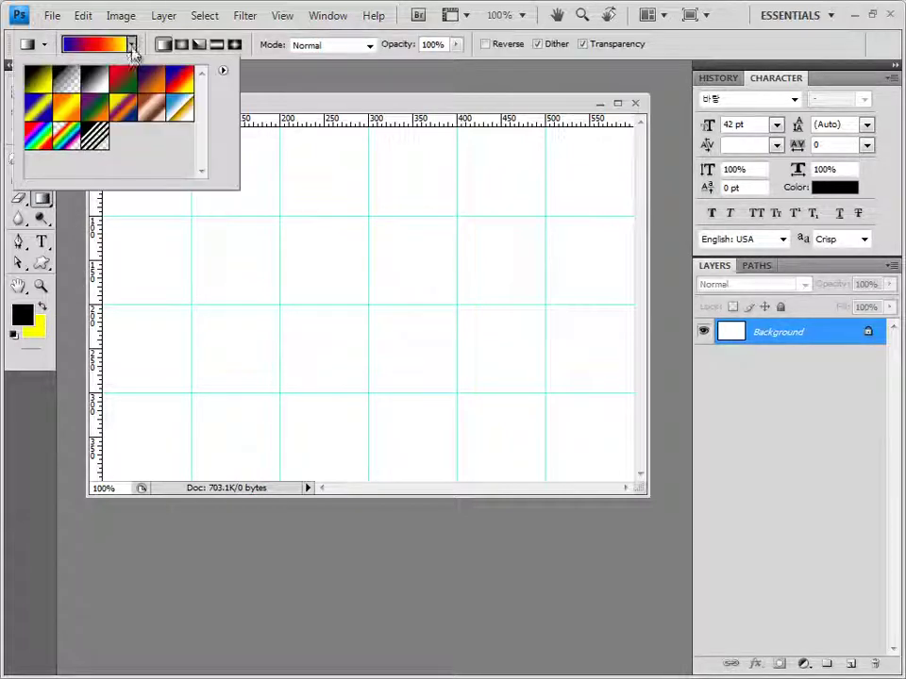
pyautogui.click(37, 83)
pyautogui.click(283, 108)
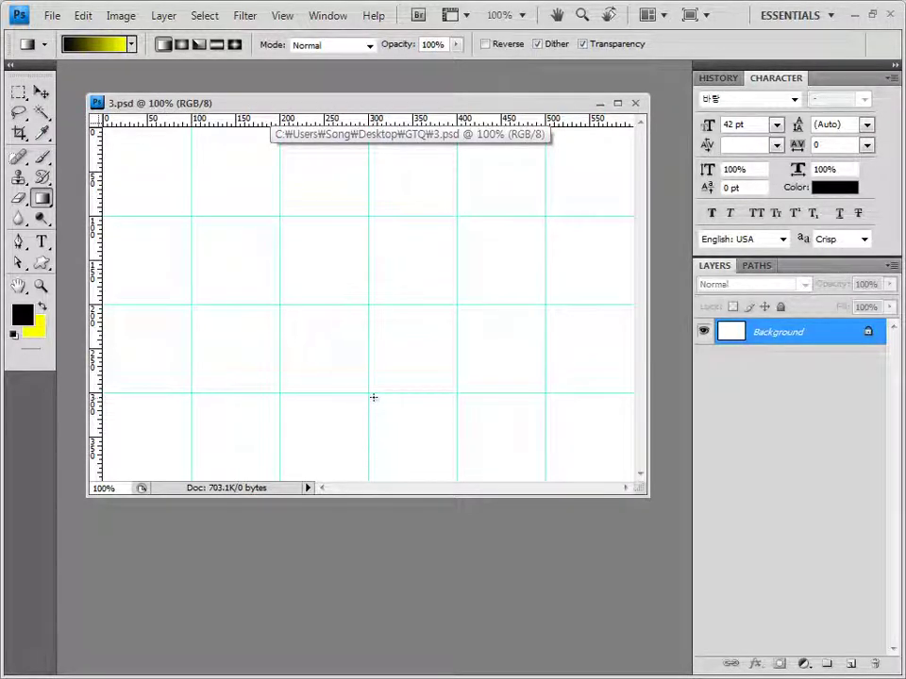
pyautogui.moveTo(373, 396); pyautogui.dragTo(373, 185)
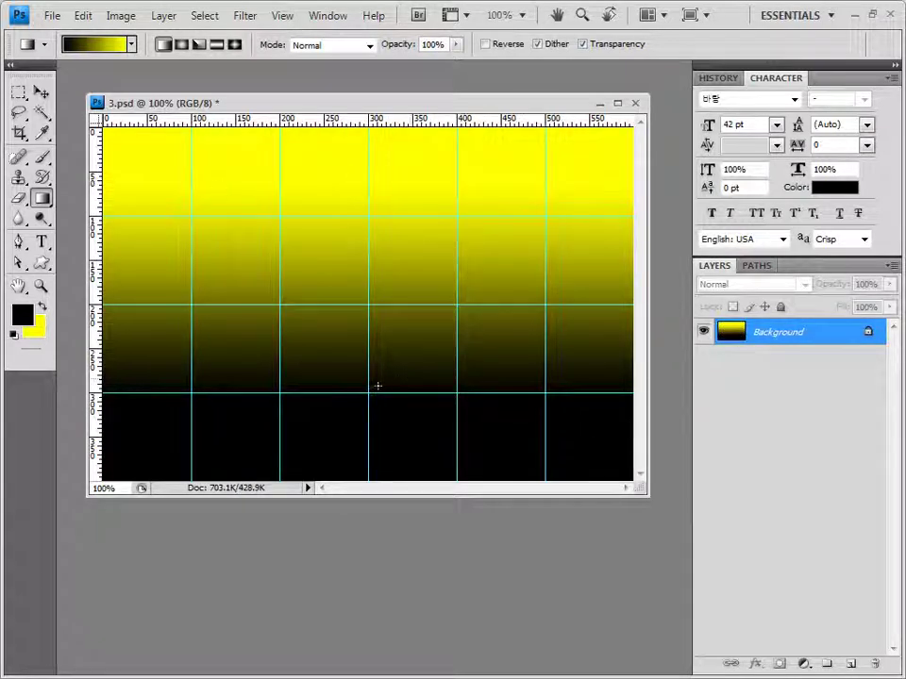
pyautogui.moveTo(374, 404); pyautogui.dragTo(373, 132)
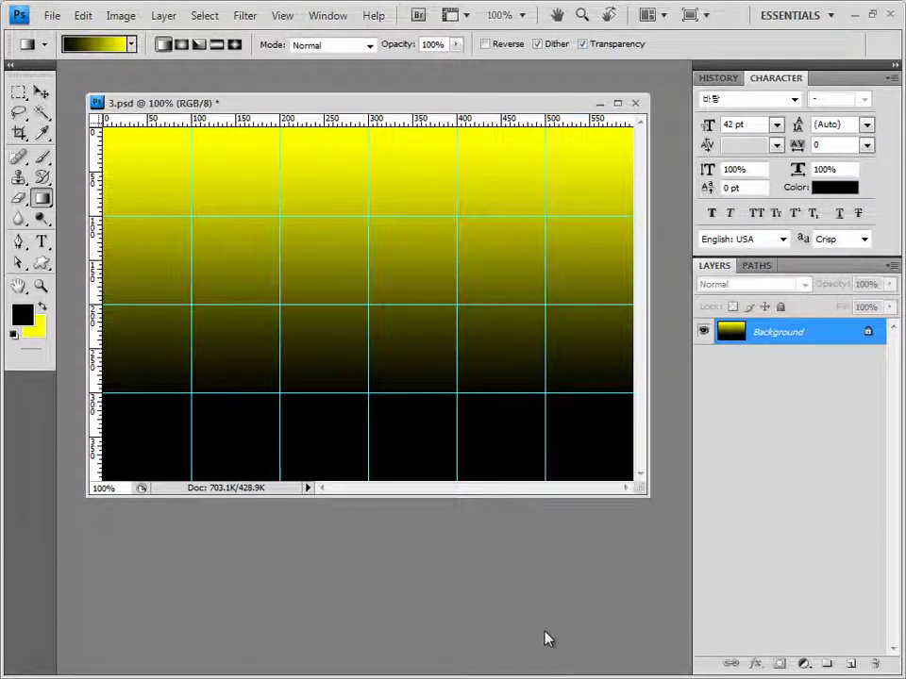
# Open 1급-7.JPG from the 기출문제07 folder, copy the whole image, close it and paste it into 3.psd as a new layer.
pyautogui.hotkey('alt', 'Tab')
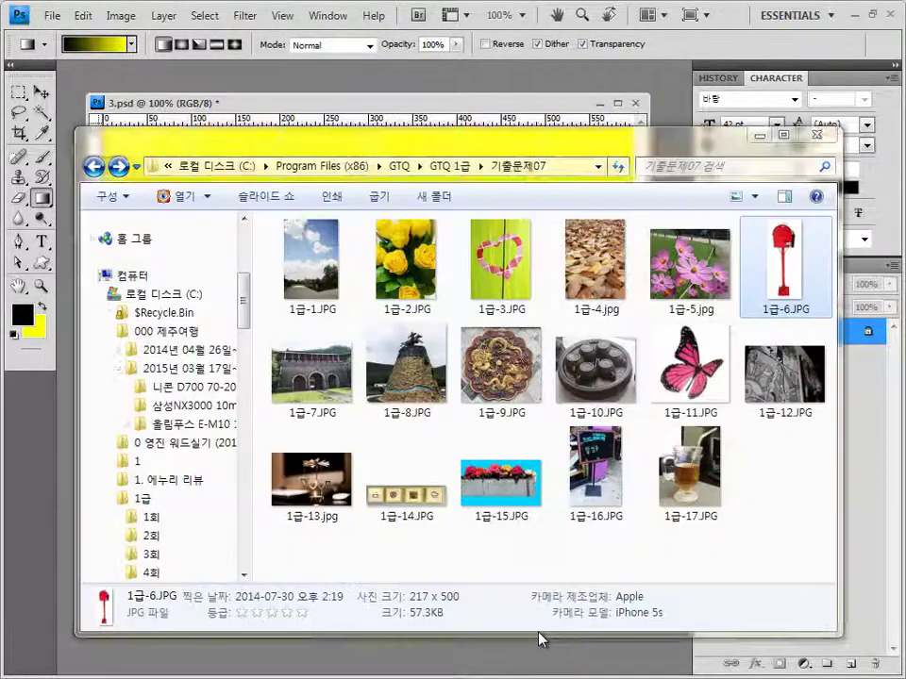
pyautogui.moveTo(330, 396); pyautogui.dragTo(500, 90)
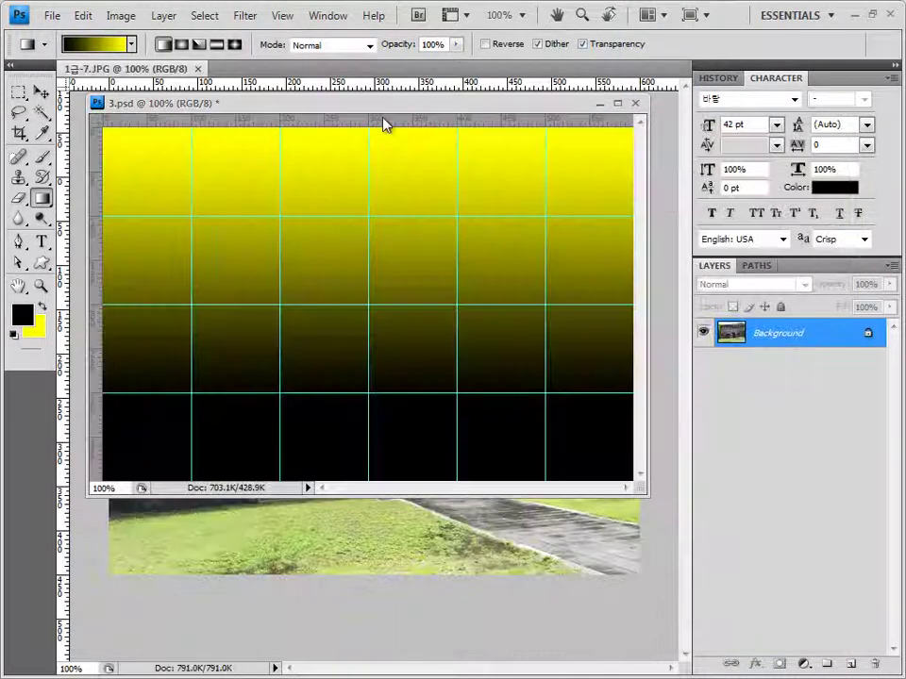
pyautogui.press('v')
pyautogui.moveTo(137, 80); pyautogui.dragTo(289, 205)
pyautogui.hotkey('ctrl', 'a')
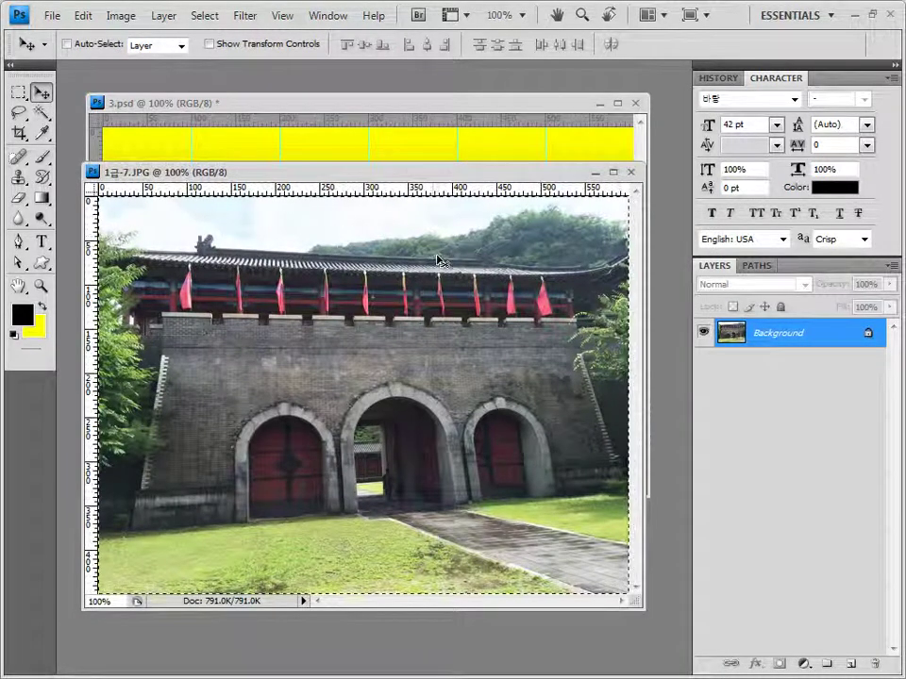
pyautogui.click(634, 175)
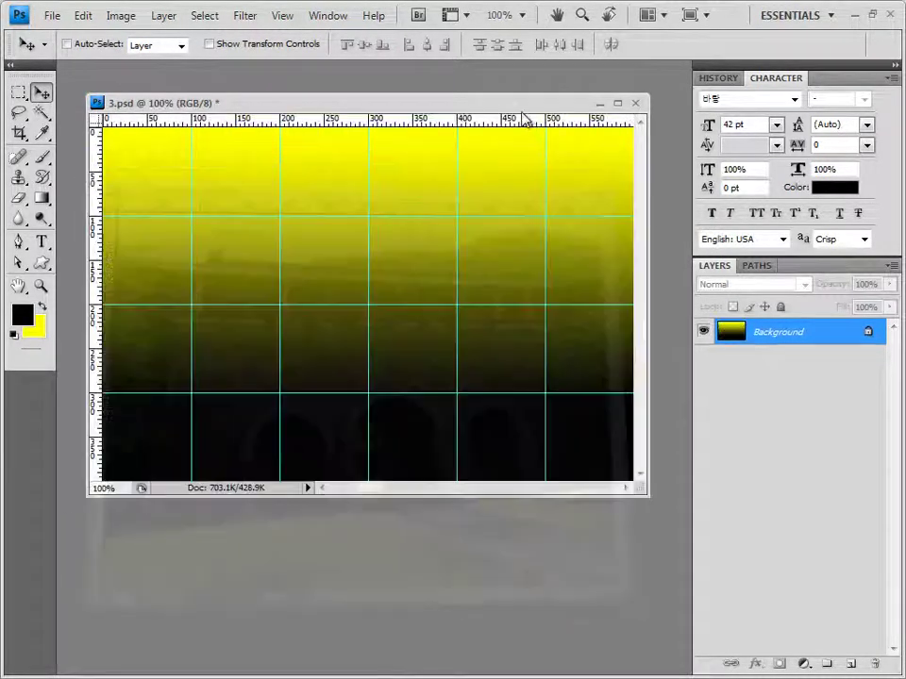
pyautogui.hotkey('ctrl', 'v')
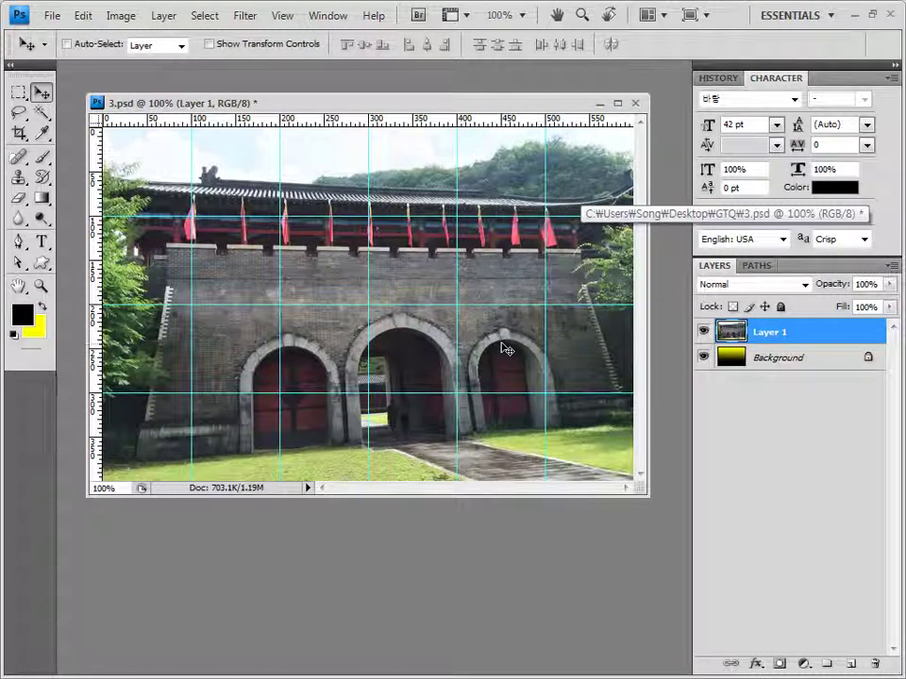
# Set the gate photo layer's blend mode to Luminosity and its opacity to 70%.
pyautogui.click(801, 287)
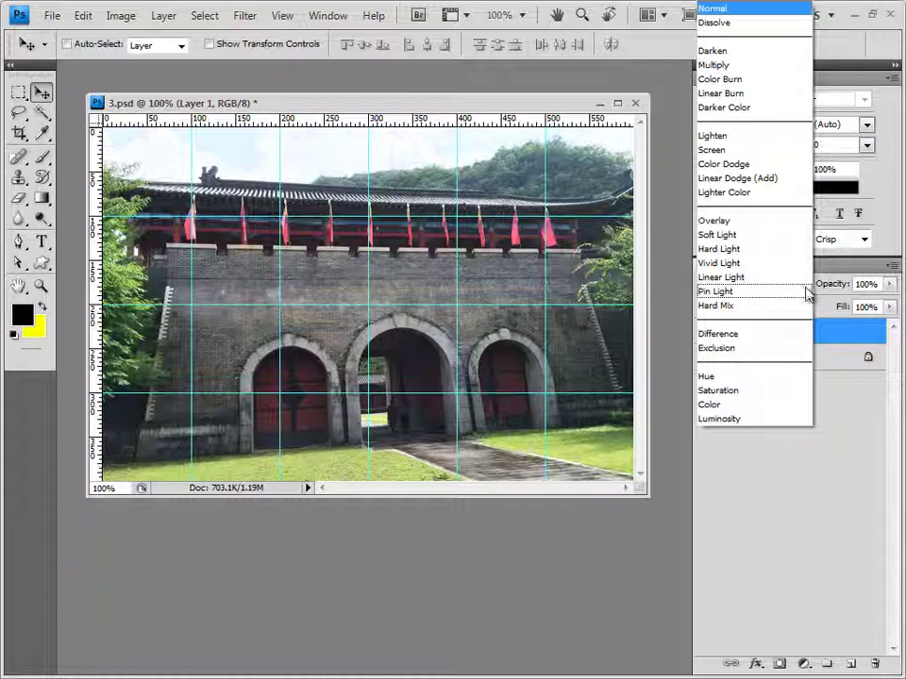
pyautogui.click(766, 422)
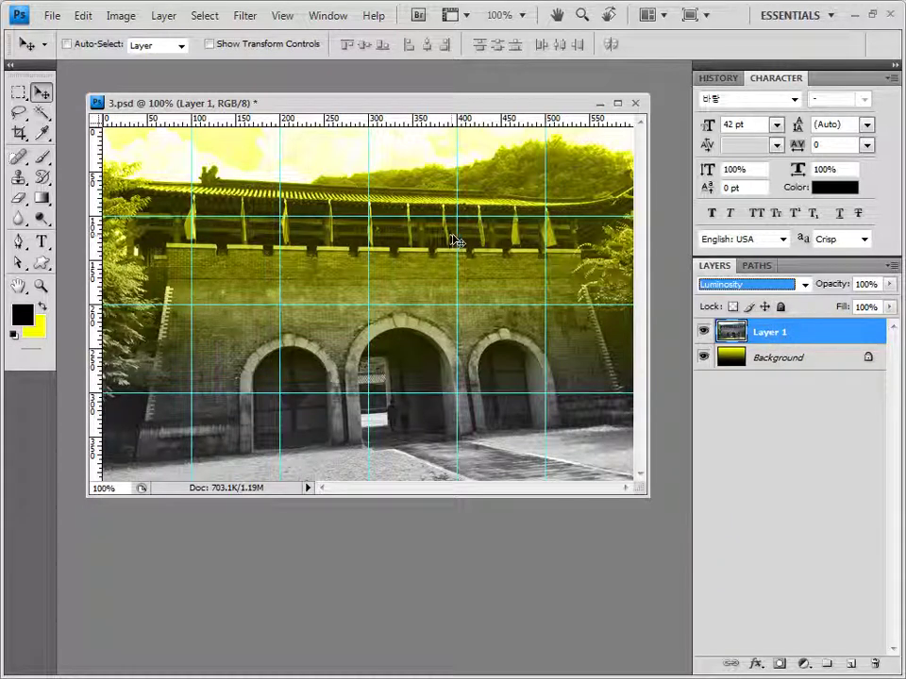
pyautogui.click(886, 285)
pyautogui.write('70')
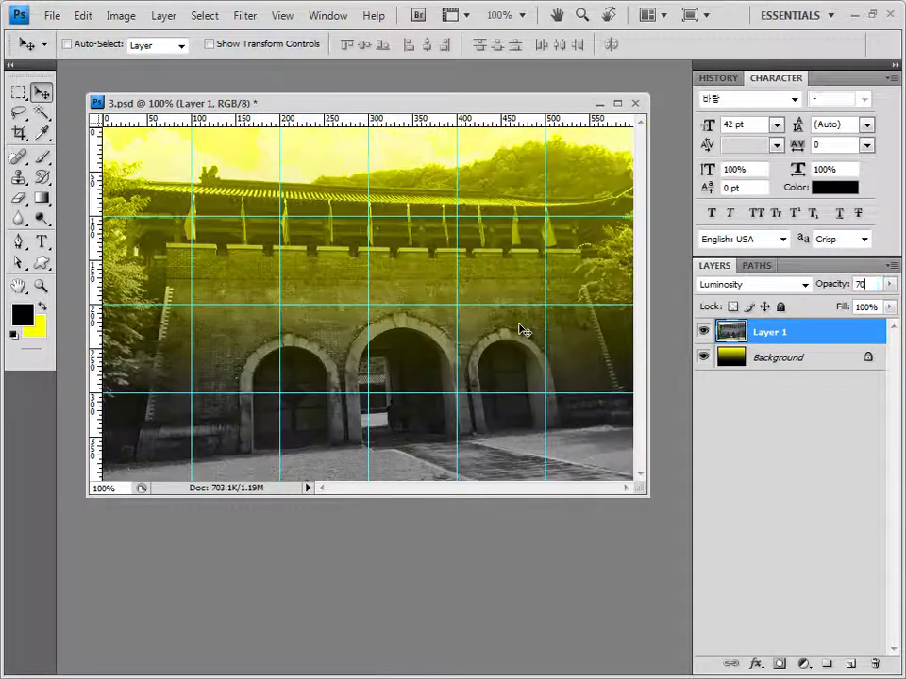
pyautogui.press('Return')
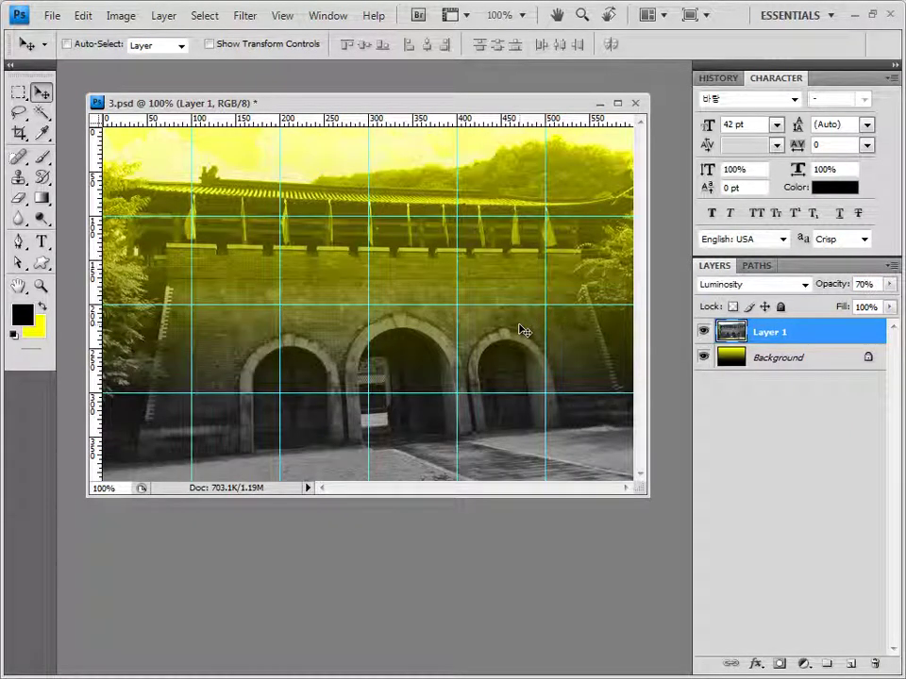
# Copy the whole 1급-8.JPG image into 3.psd as a new layer and move it against the canvas's right side.
pyautogui.hotkey('alt', 'Tab')
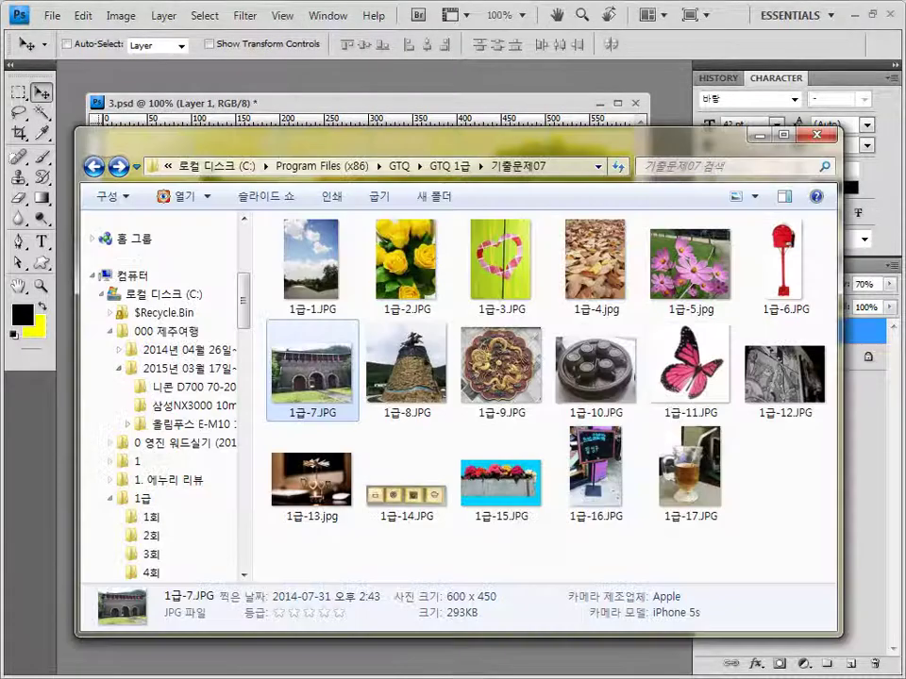
pyautogui.moveTo(410, 412); pyautogui.dragTo(283, 74)
pyautogui.moveTo(141, 66); pyautogui.dragTo(245, 201)
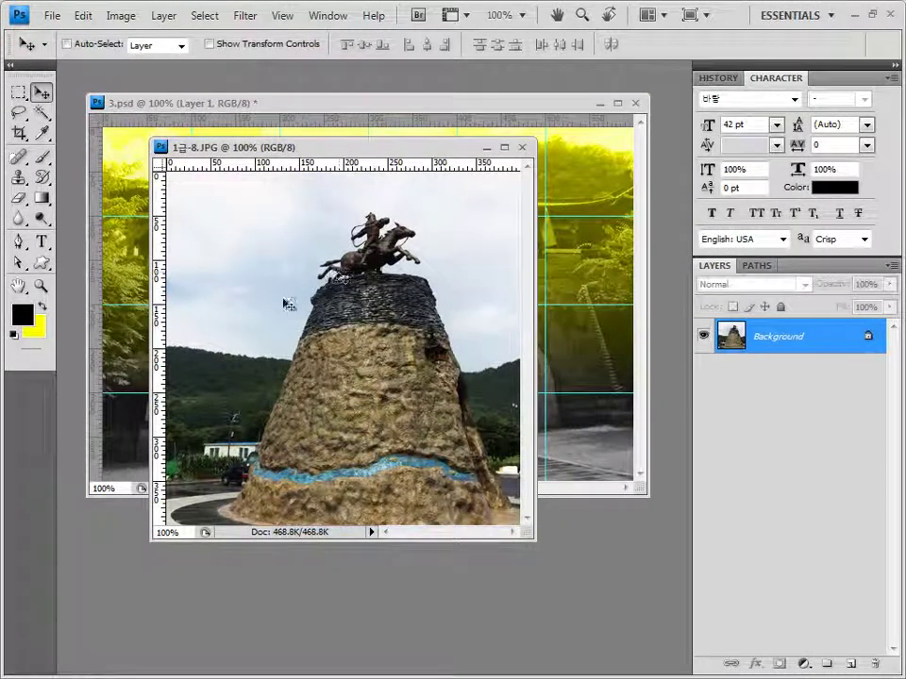
pyautogui.moveTo(331, 153); pyautogui.dragTo(327, 188)
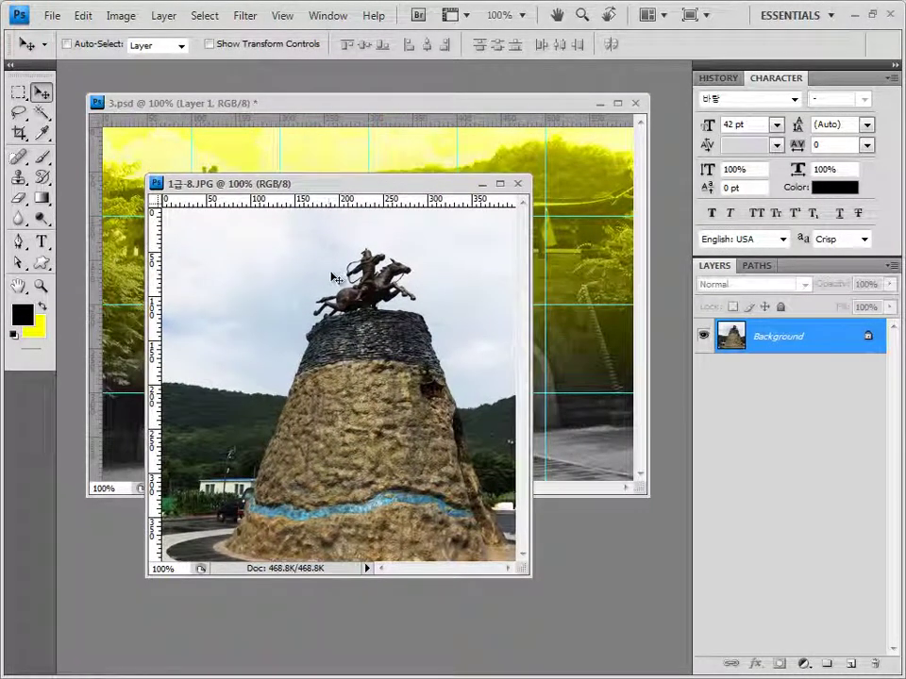
pyautogui.hotkey('ctrl', 'a')
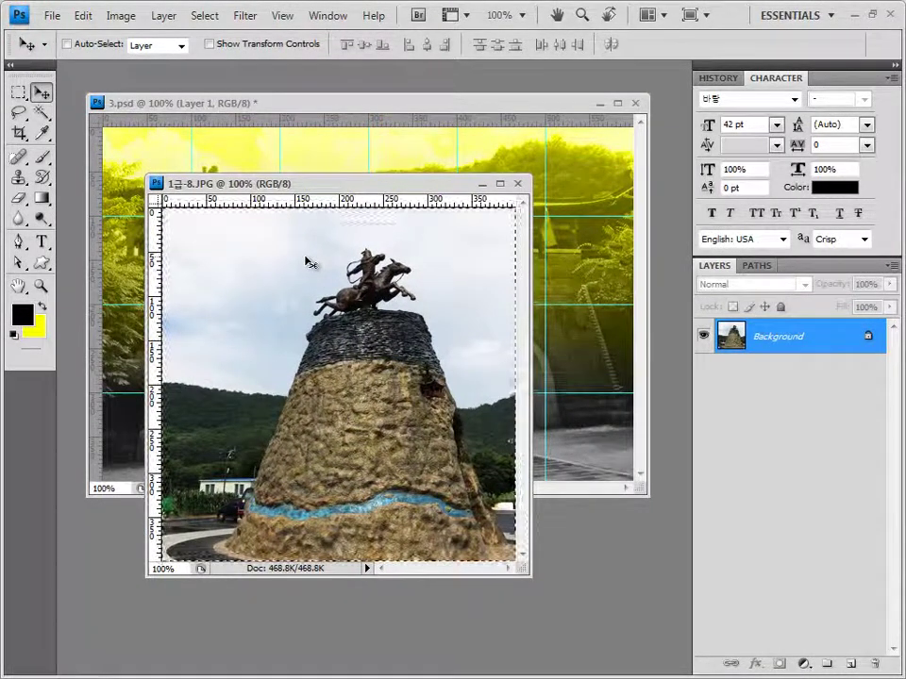
pyautogui.click(517, 184)
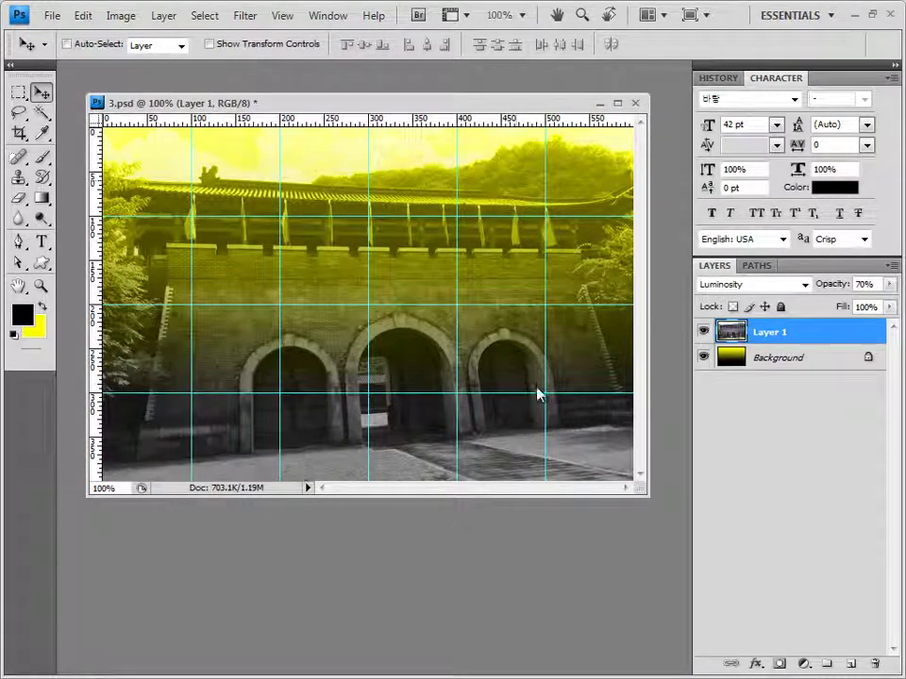
pyautogui.hotkey('ctrl', 'v')
pyautogui.moveTo(469, 344); pyautogui.dragTo(547, 340)
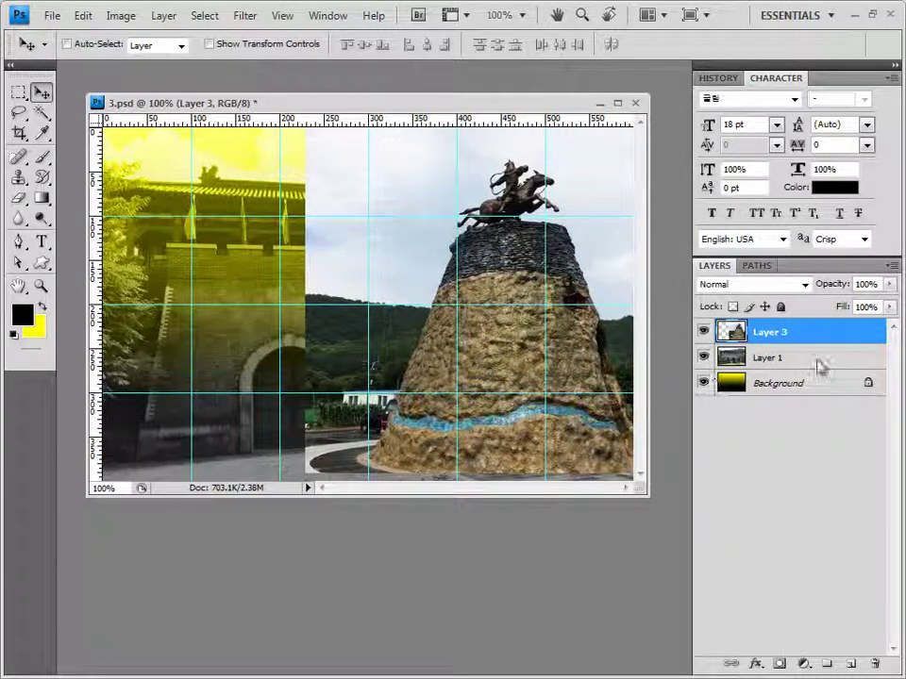
# Add a layer mask to the monument photo's Layer 3 and set the Gradient tool to the Black, White preset.
pyautogui.click(778, 664)
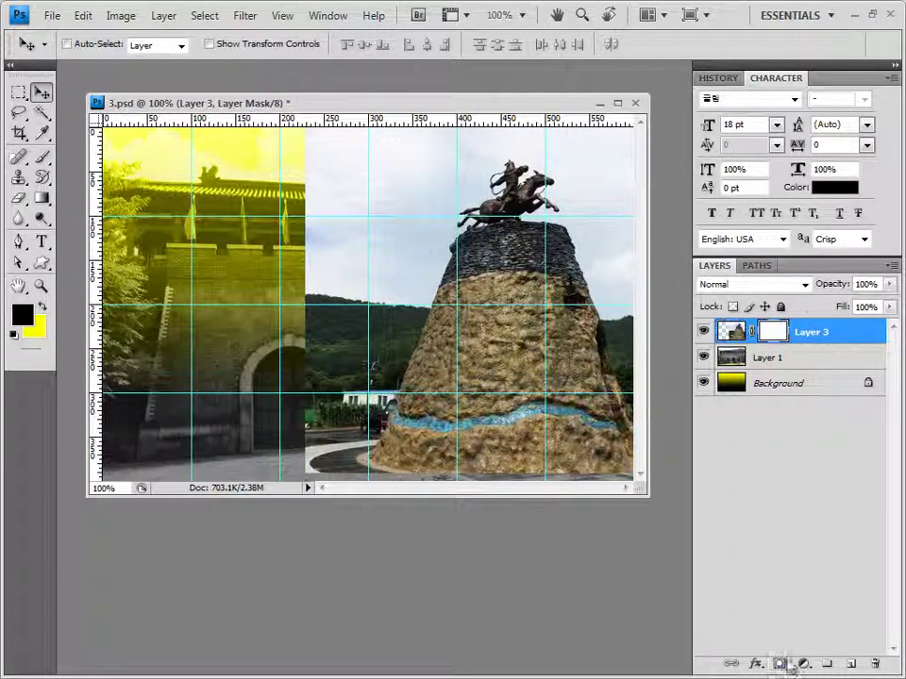
pyautogui.click(43, 200)
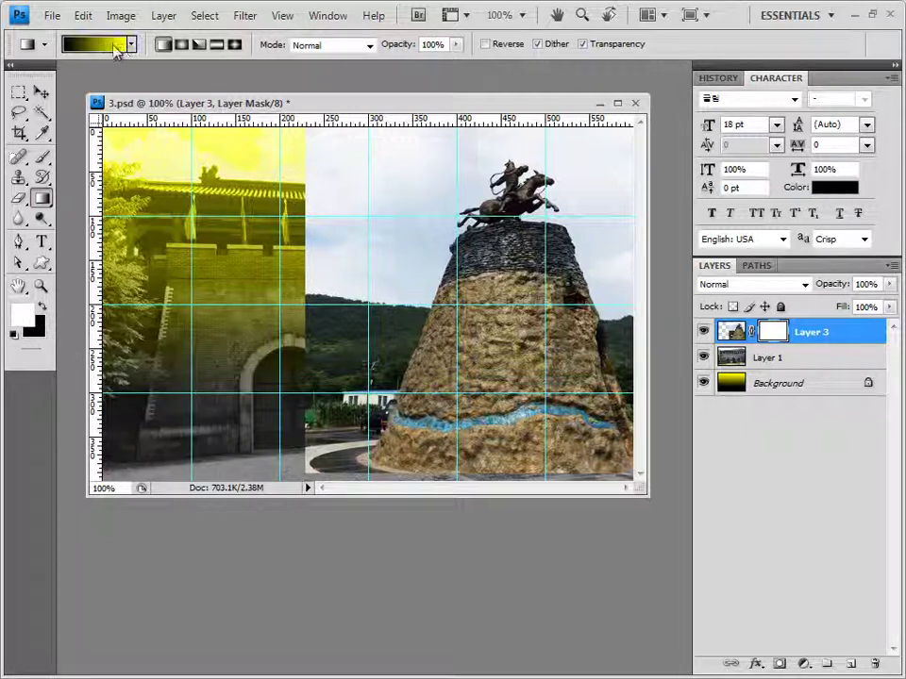
pyautogui.click(83, 44)
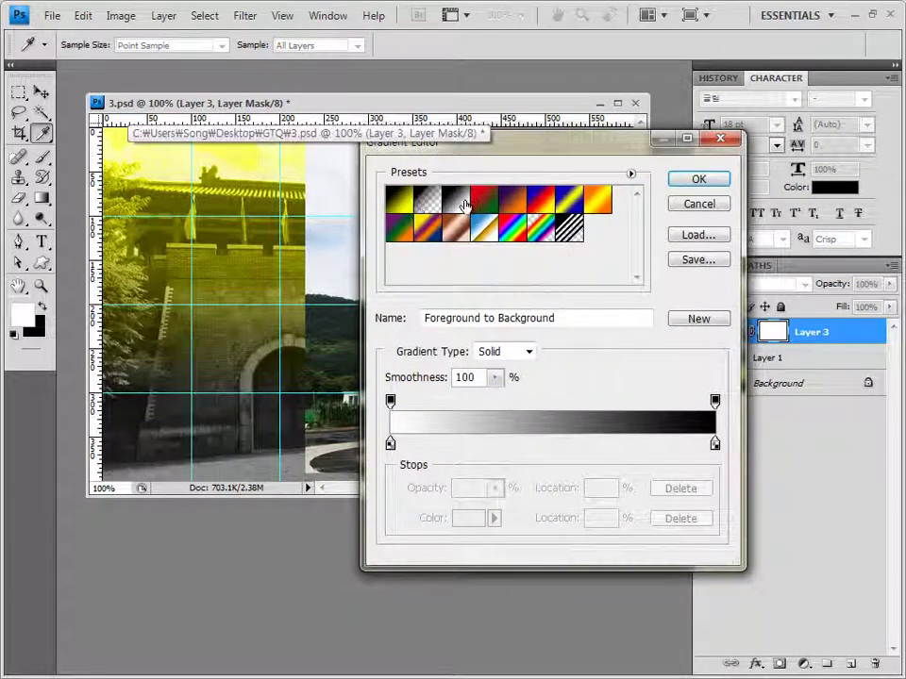
pyautogui.click(459, 201)
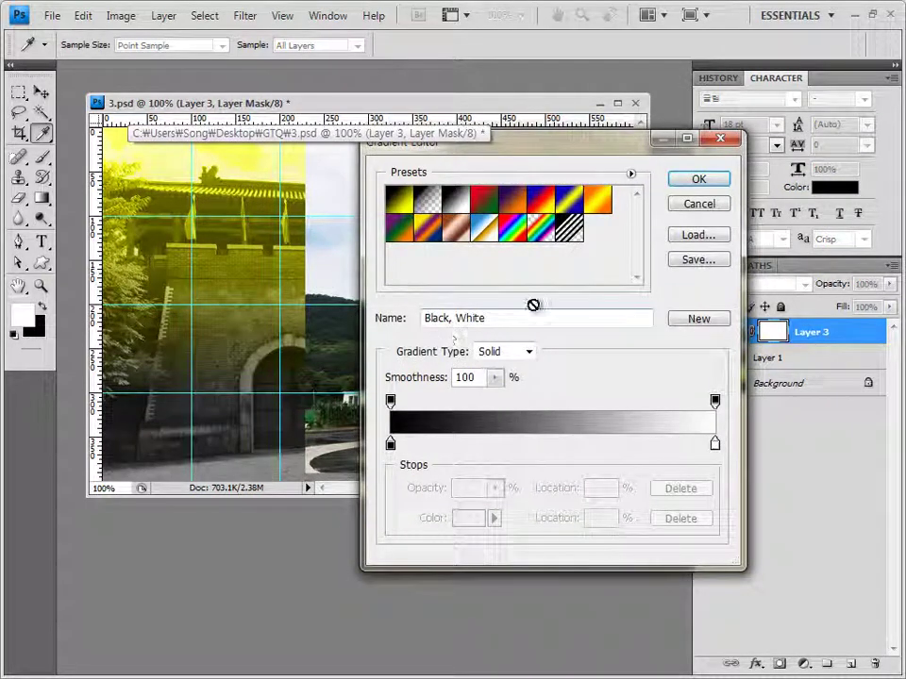
pyautogui.click(707, 180)
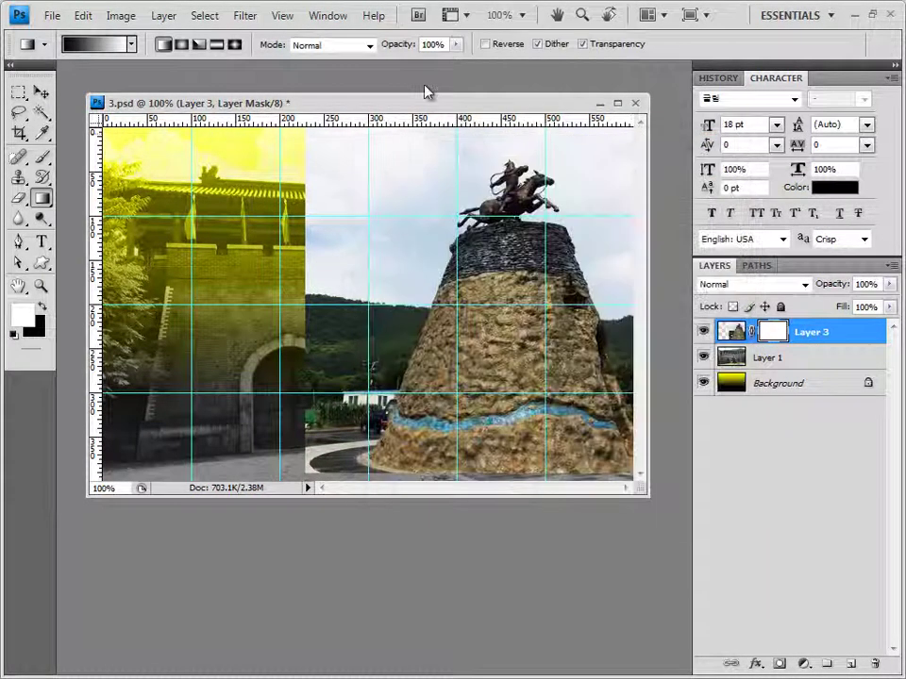
# Reverse the gradient and apply it to Layer 3's mask, redoing the first attempt, so the monument photo fades out toward the gate photo.
pyautogui.click(485, 45)
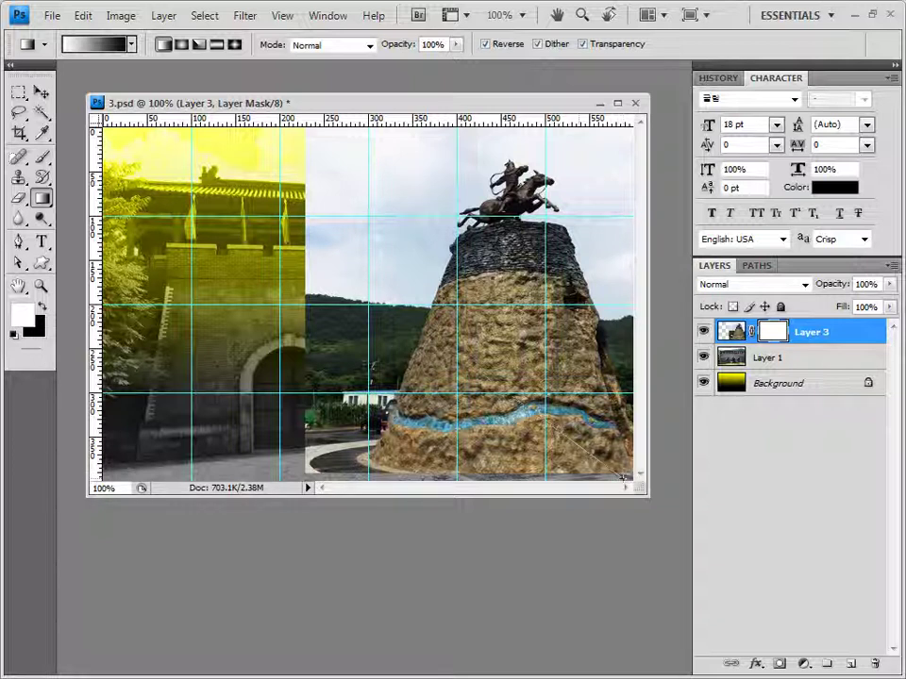
pyautogui.moveTo(621, 477); pyautogui.dragTo(321, 181)
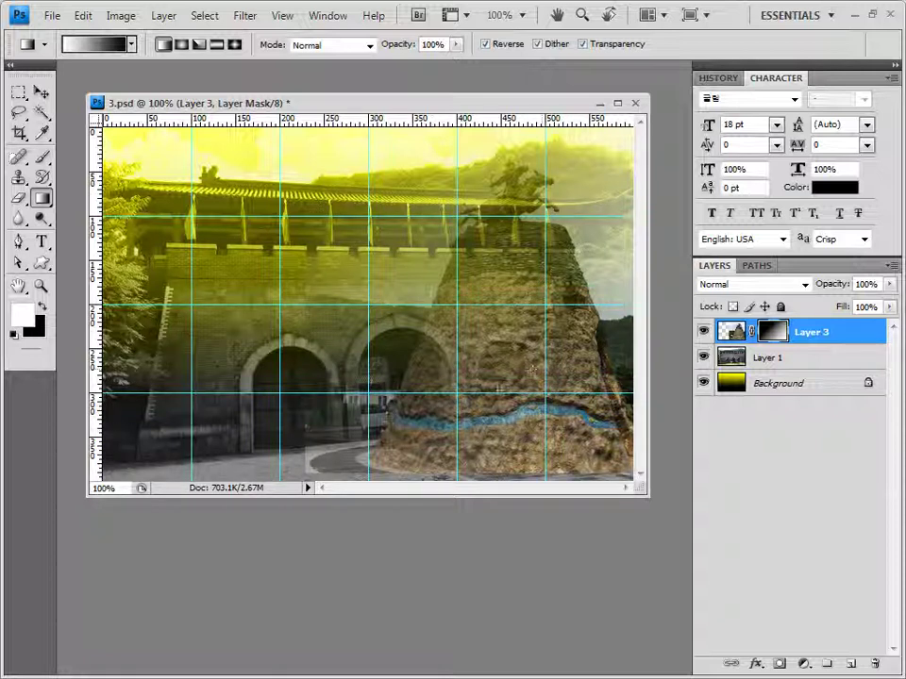
pyautogui.hotkey('ctrl', 'z')
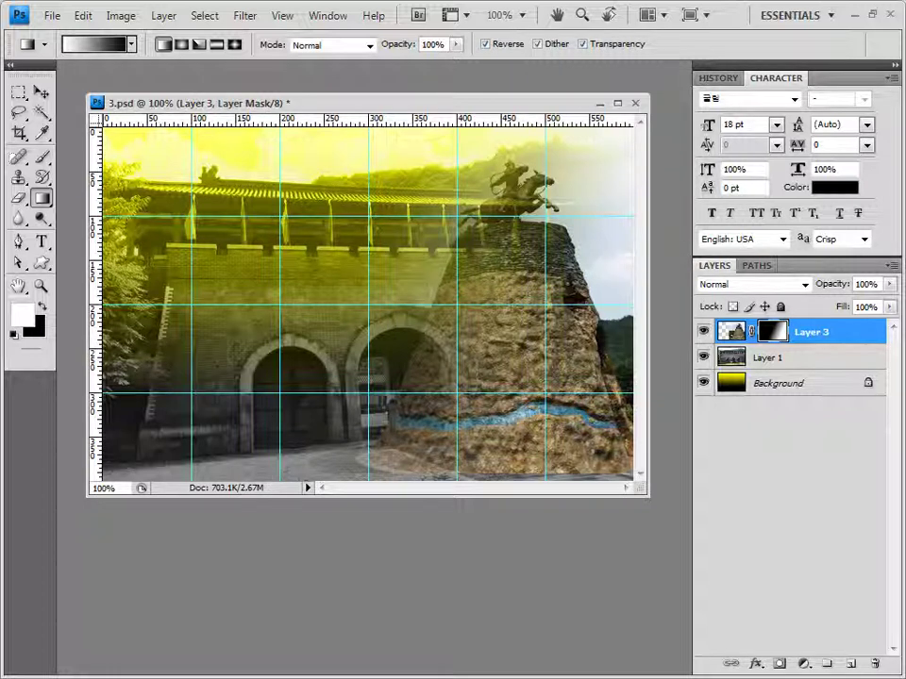
# Open 1급-10.JPG from the 기출문제07 folder and float it as a separate document window over 3.psd.
pyautogui.hotkey('alt', 'Tab')
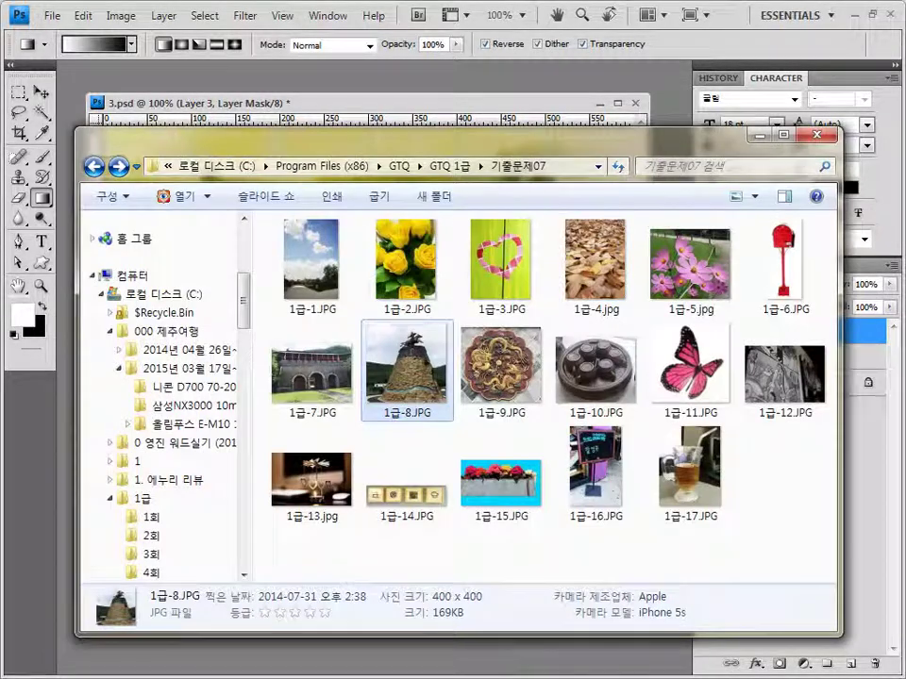
pyautogui.click(466, 387)
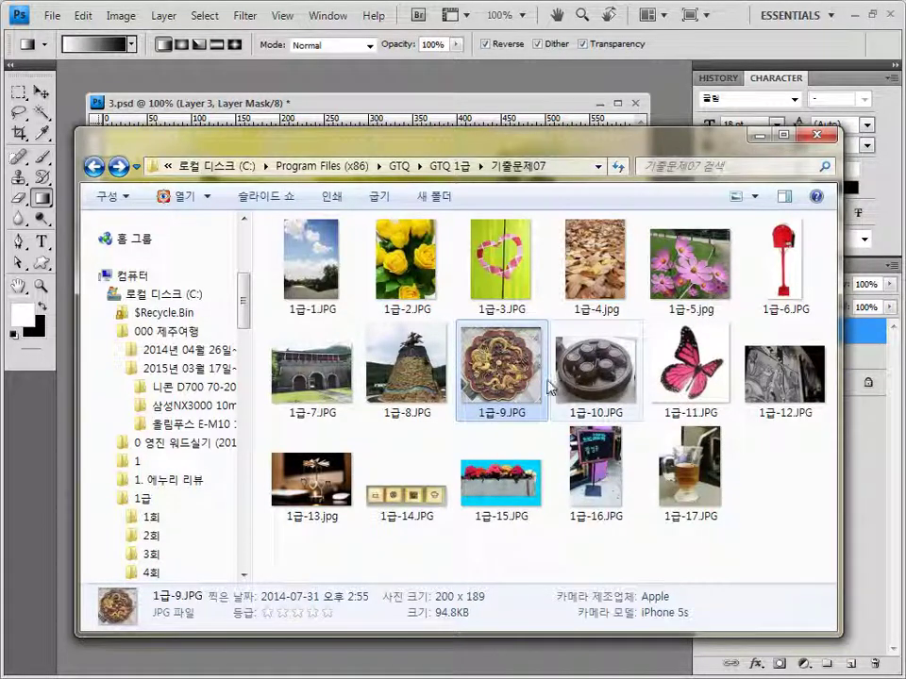
pyautogui.click(605, 382)
pyautogui.moveTo(605, 382); pyautogui.dragTo(283, 77)
pyautogui.moveTo(115, 69); pyautogui.dragTo(198, 203)
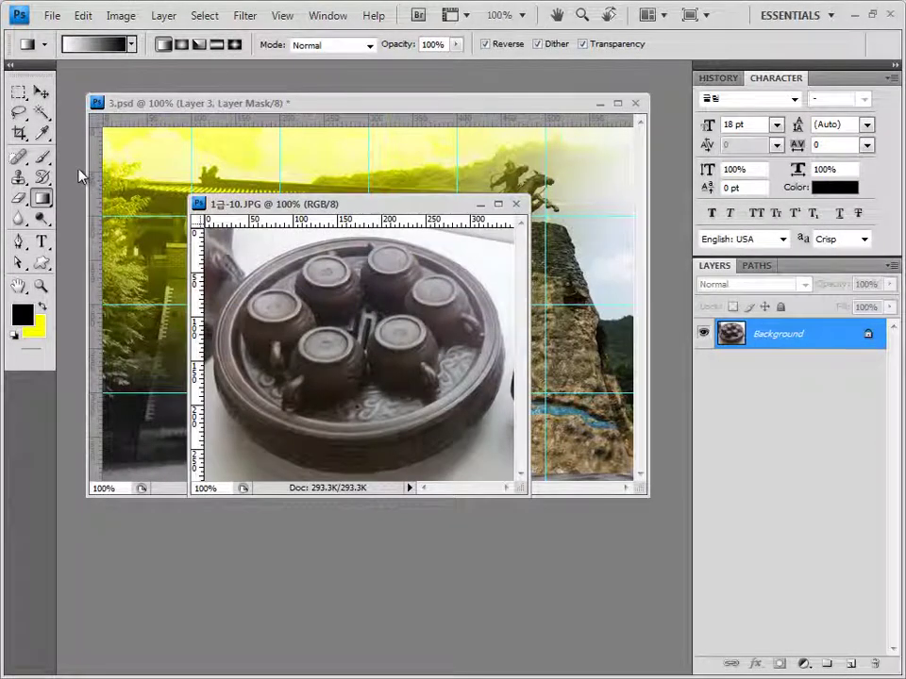
# Make an elliptical selection about 330 × 260 px around the round tray of cups in 1급-10.JPG.
pyautogui.press('v')
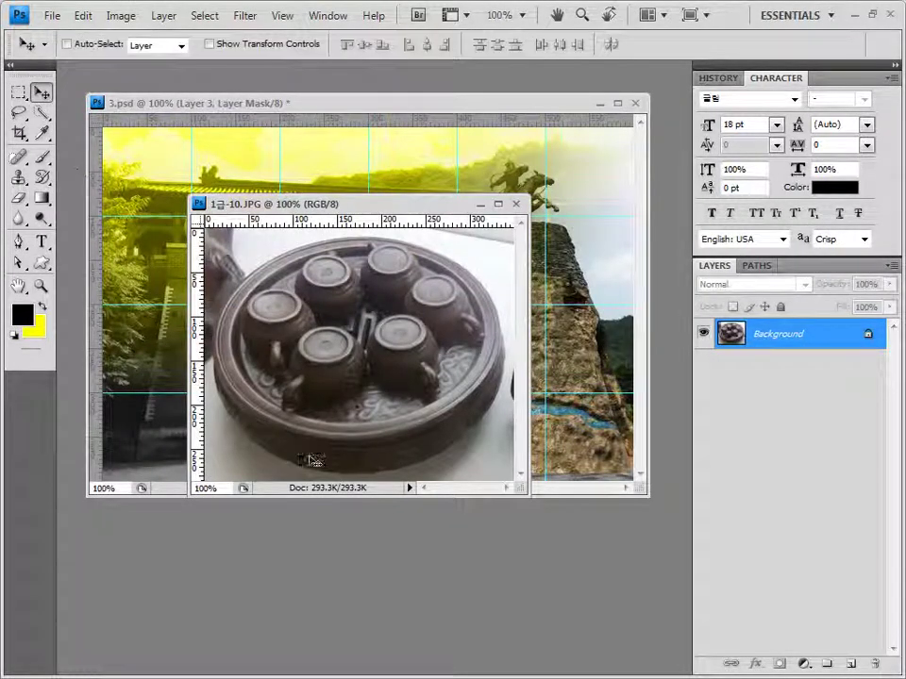
pyautogui.click(21, 92)
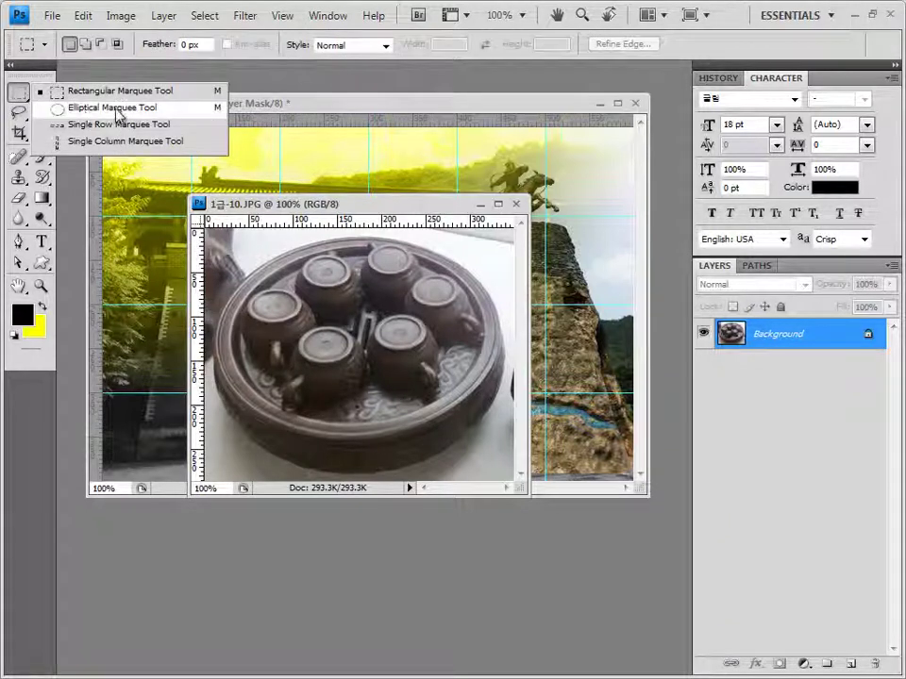
pyautogui.click(117, 108)
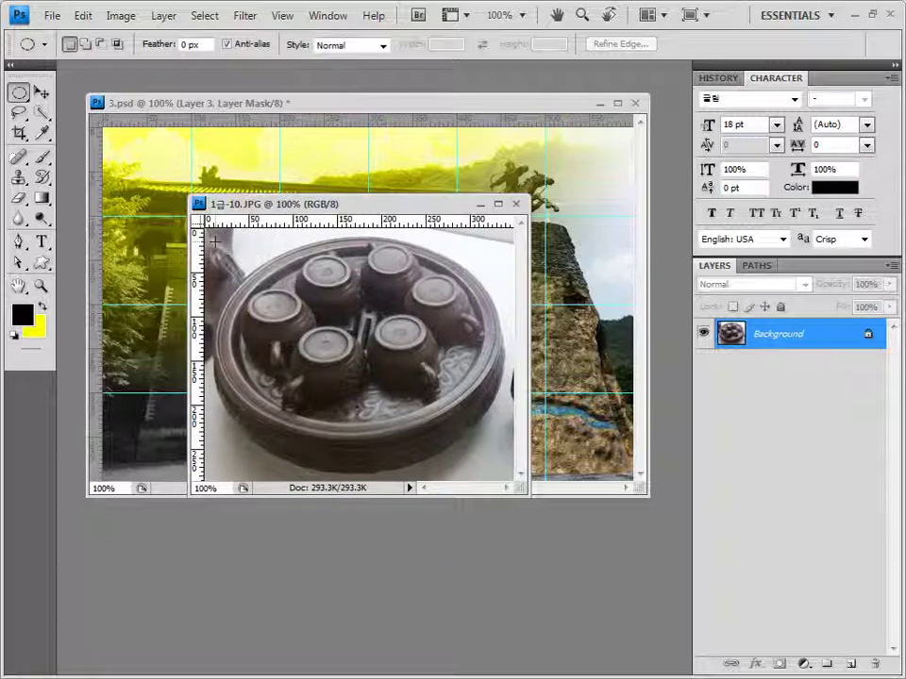
pyautogui.moveTo(215, 242); pyautogui.dragTo(503, 475)
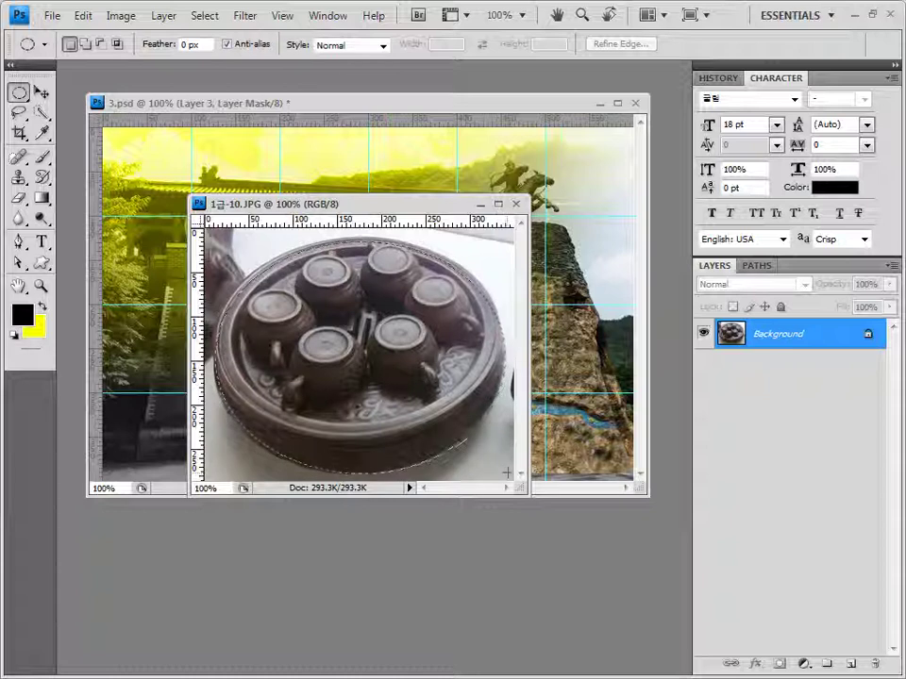
pyautogui.moveTo(507, 472); pyautogui.dragTo(510, 471)
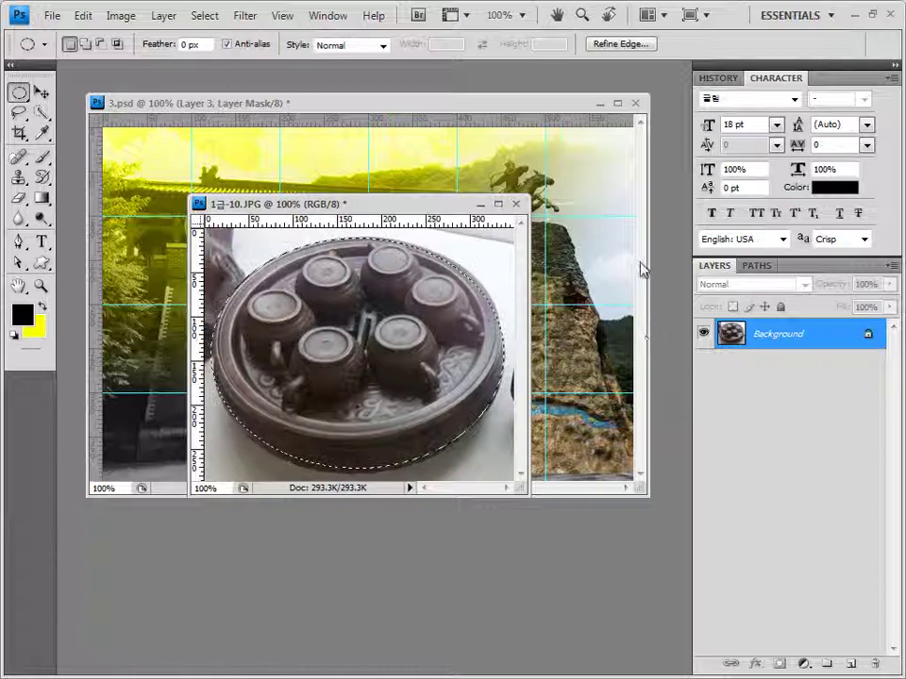
# Copy the selected tray, close 1급-10.JPG without saving and paste it into 3.psd as a new layer.
pyautogui.click(520, 205)
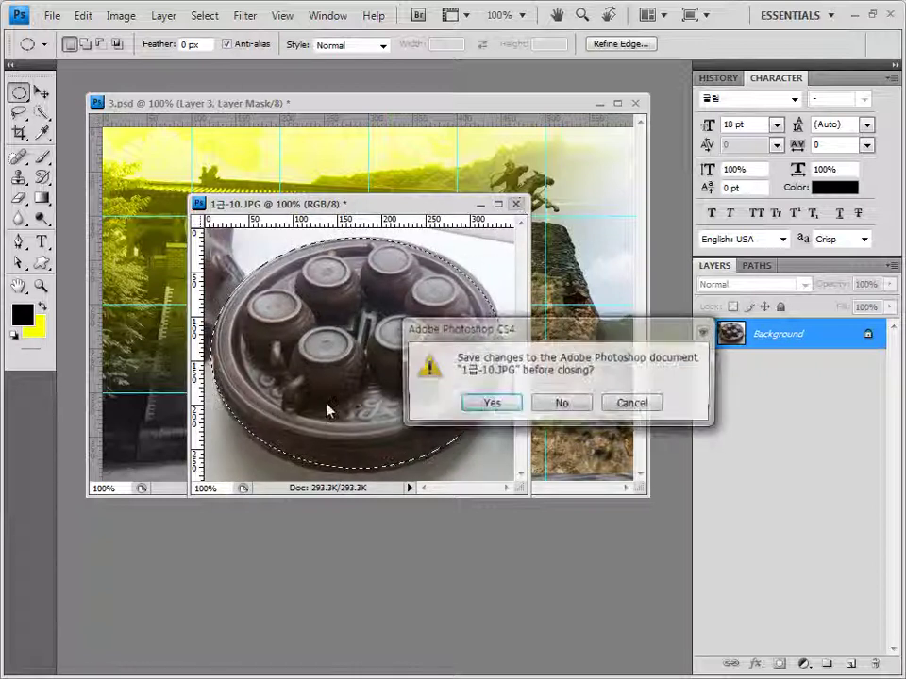
pyautogui.click(579, 403)
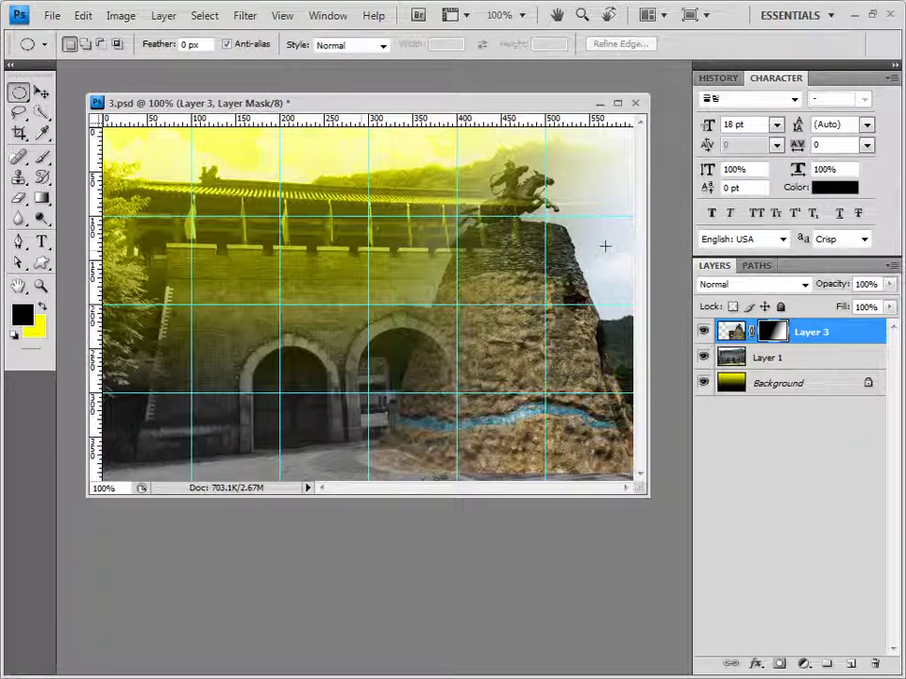
pyautogui.hotkey('ctrl', 'v')
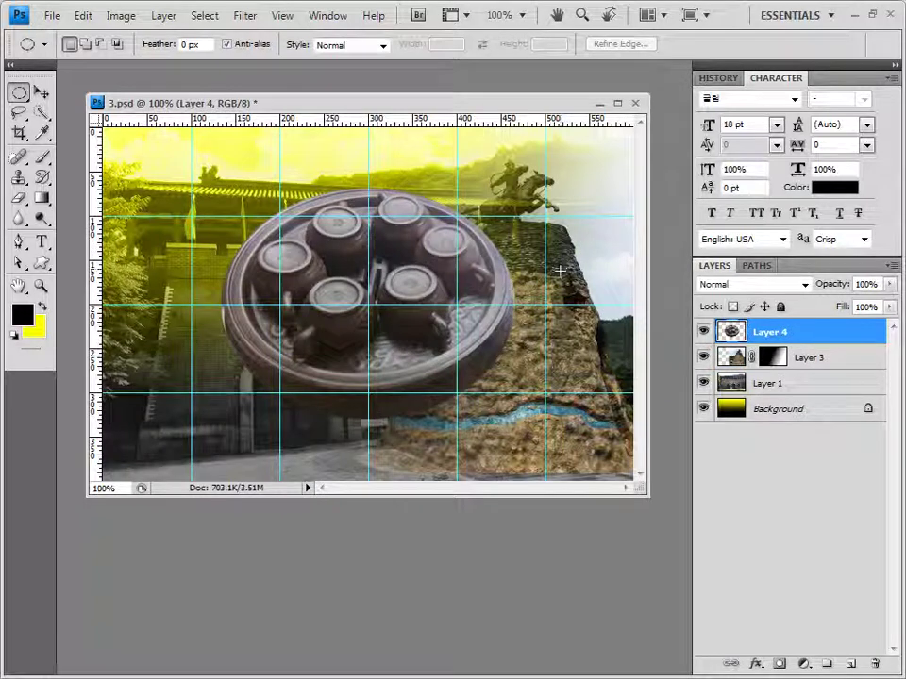
# Scale the tray down to about 170 px wide and centre it about 100 px across and 320 px down the canvas.
pyautogui.hotkey('ctrl', 't')
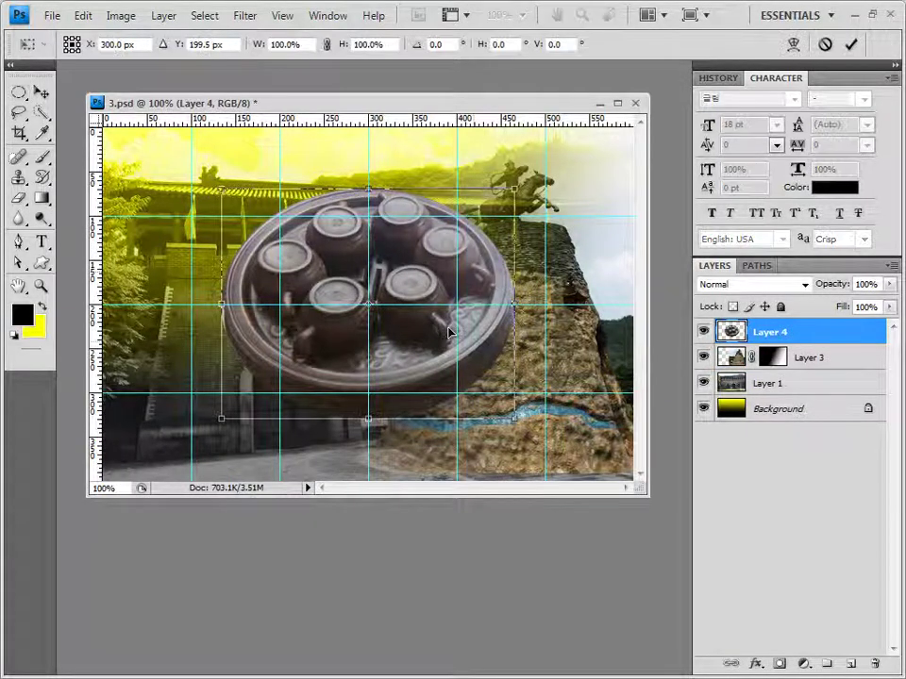
pyautogui.moveTo(406, 344); pyautogui.dragTo(523, 421)
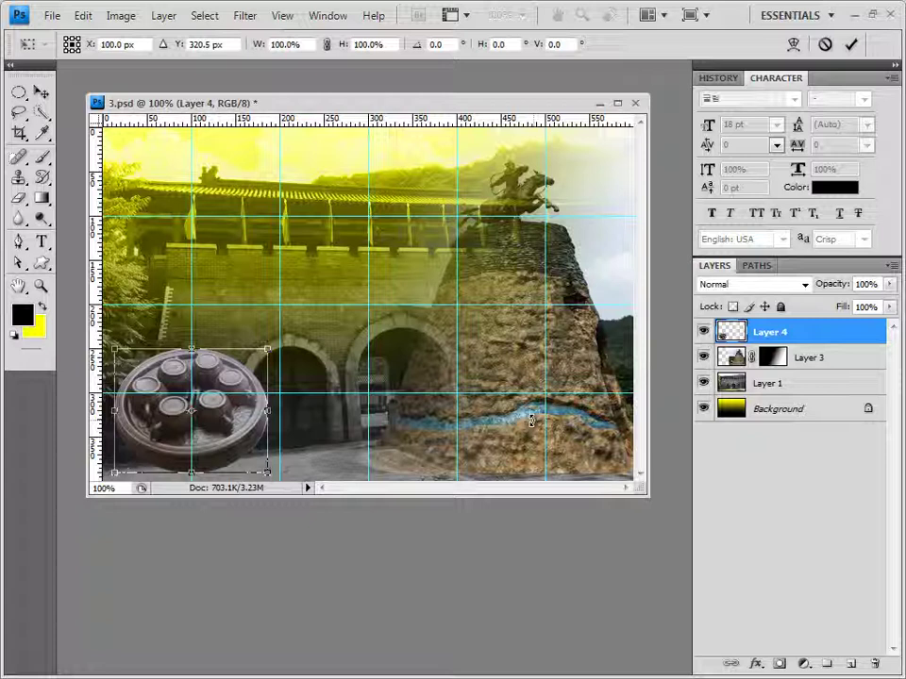
pyautogui.press('Return')
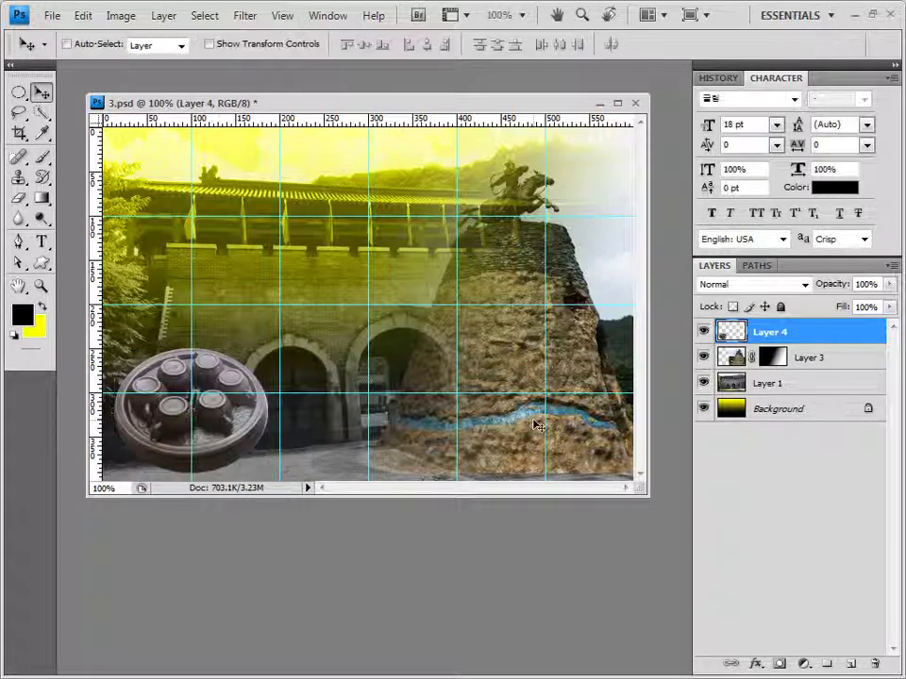
# Apply Outer Glow and Drop Shadow layer styles with their default settings to the tray layer.
pyautogui.click(757, 663)
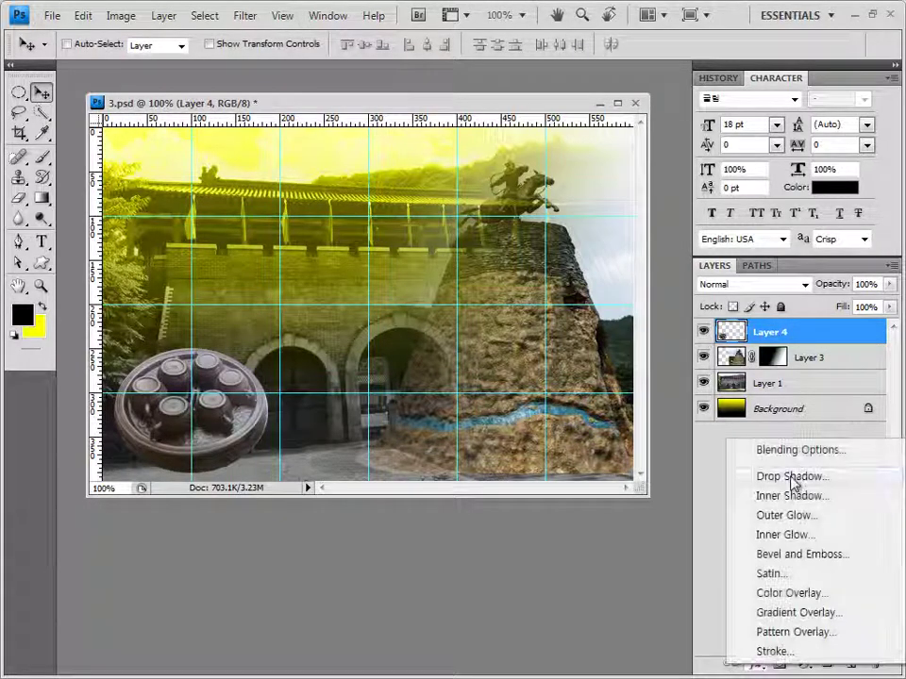
pyautogui.click(783, 516)
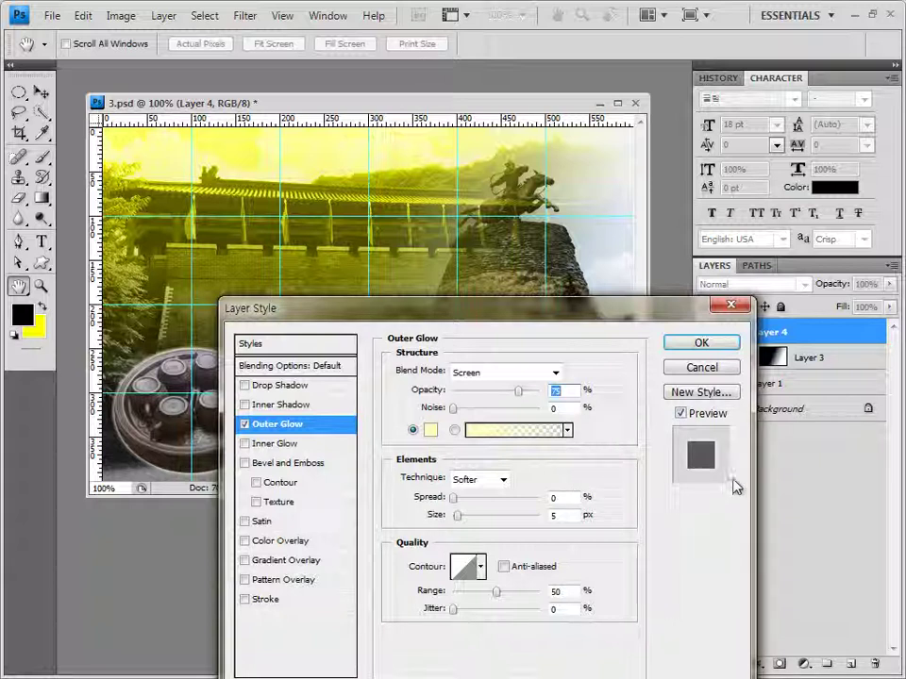
pyautogui.click(319, 391)
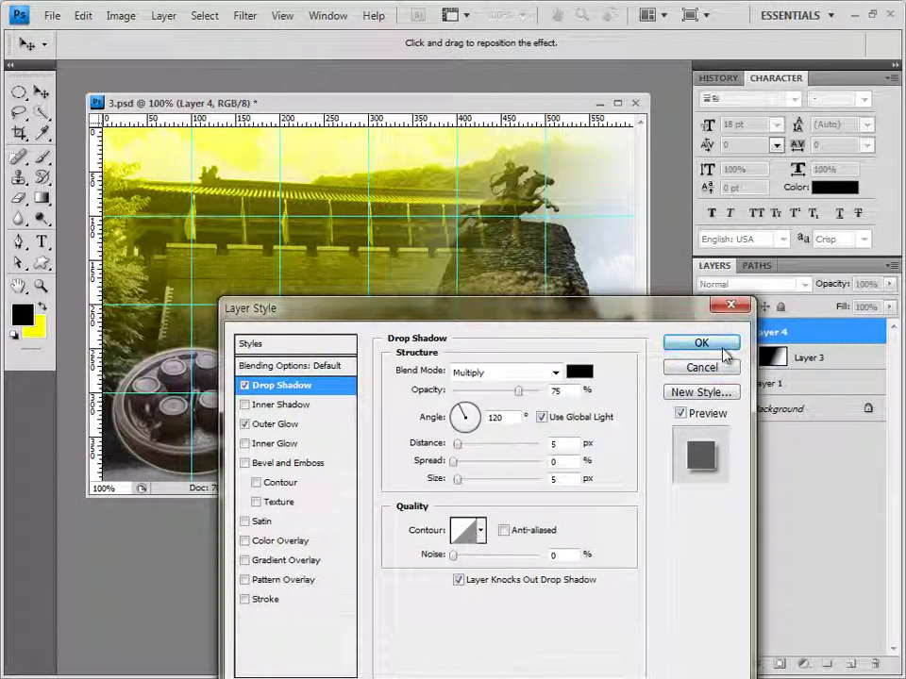
pyautogui.click(719, 345)
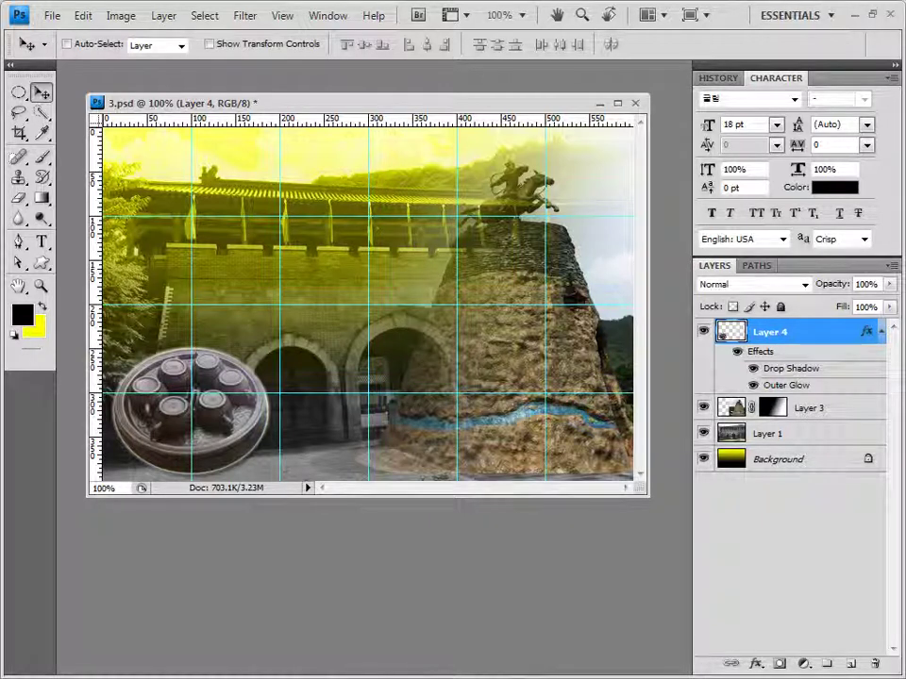
# Open 1급-11.JPG from the image folder and float it as a separate document window over 3.psd.
pyautogui.hotkey('alt', 'Tab')
pyautogui.moveTo(698, 394); pyautogui.dragTo(477, 99)
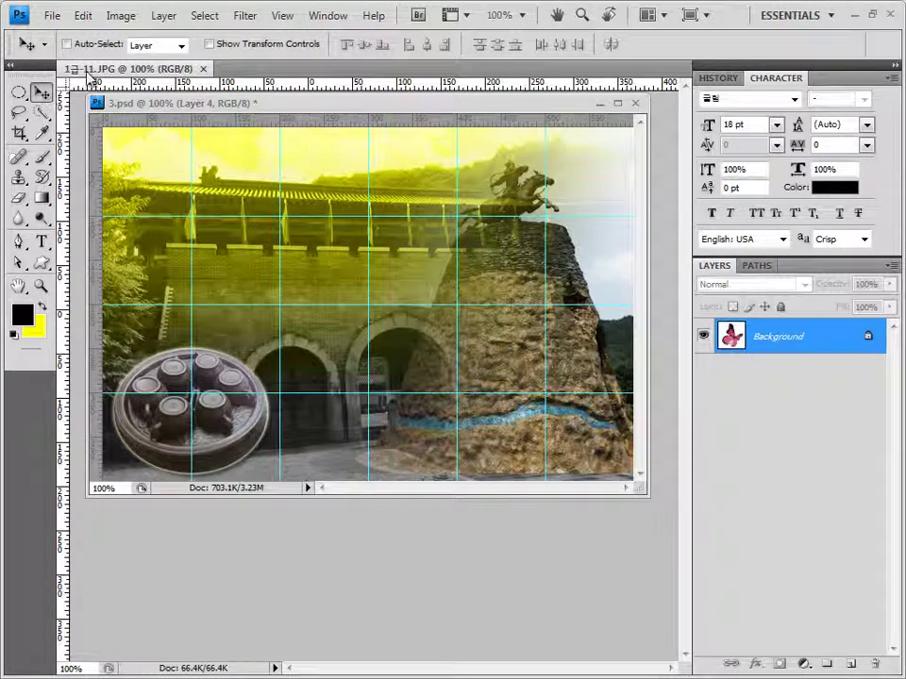
pyautogui.moveTo(75, 104); pyautogui.dragTo(373, 471)
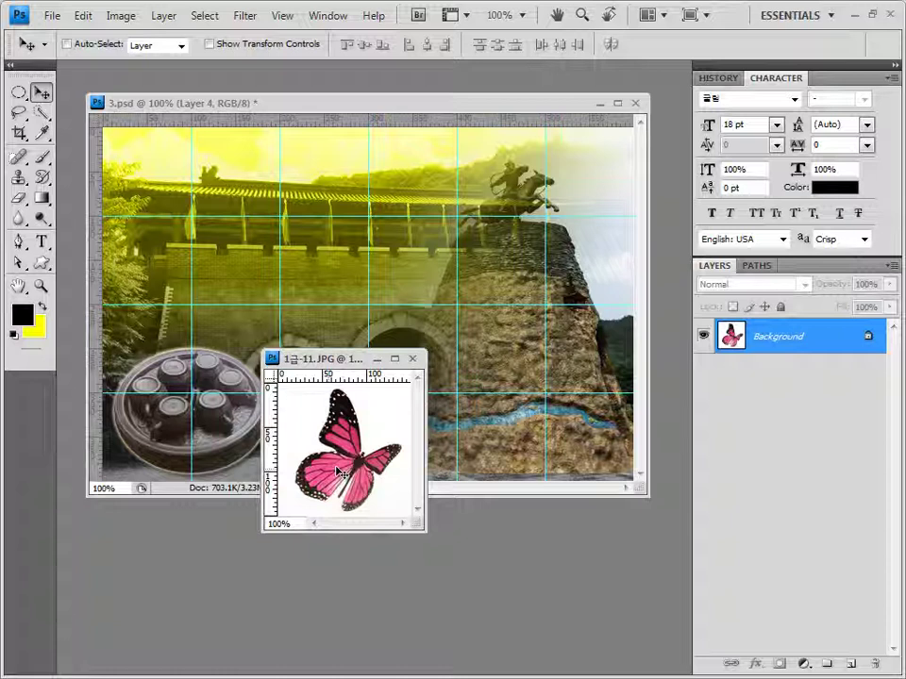
# Select the white background with the Magic Wand at tolerance 15, invert the selection to the butterfly, copy it and close 1급-11.JPG.
pyautogui.click(41, 112)
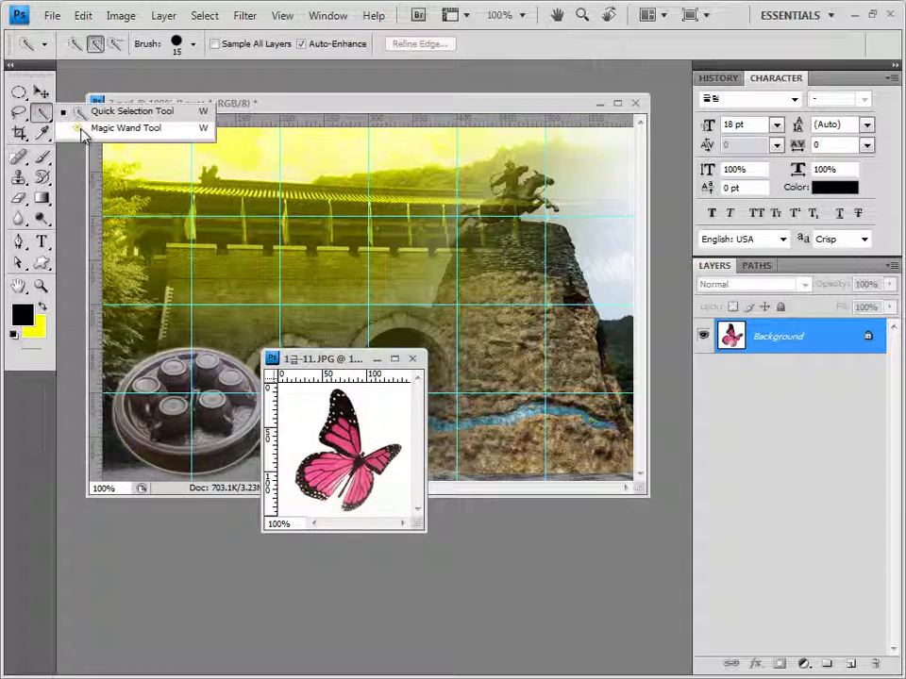
pyautogui.click(85, 128)
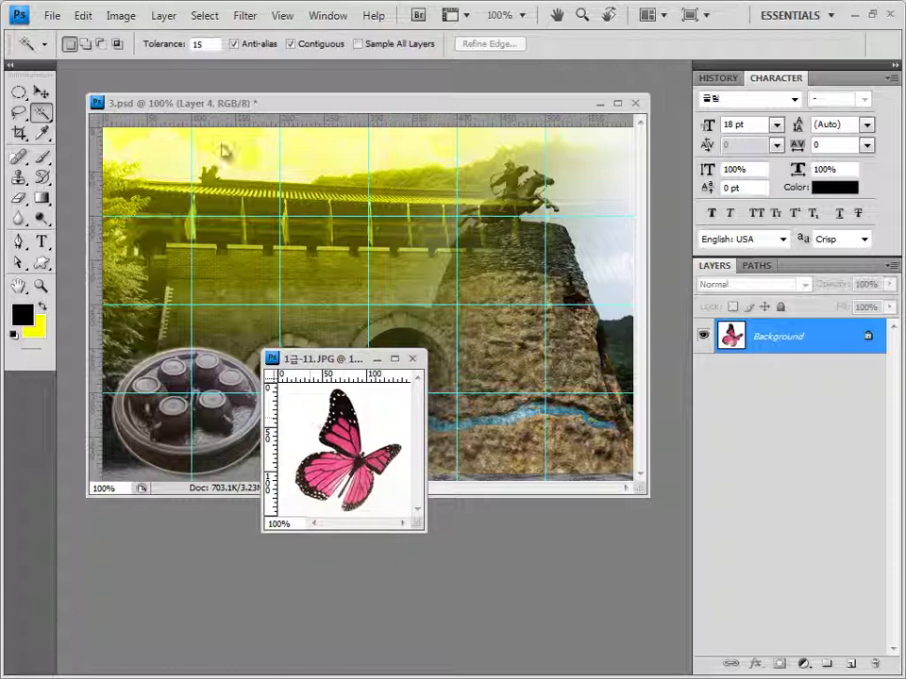
pyautogui.click(308, 415)
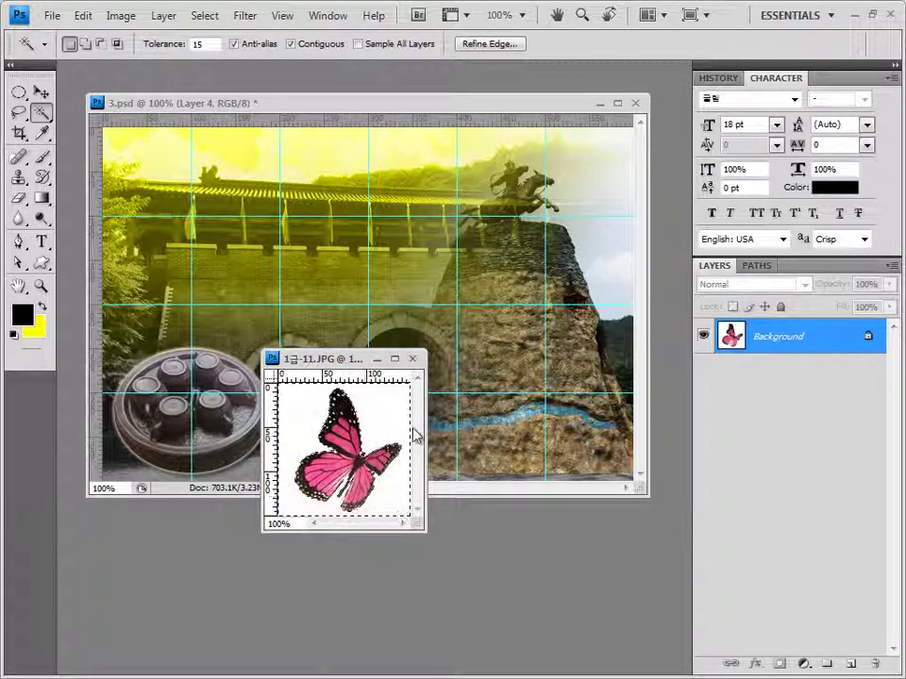
pyautogui.click(204, 16)
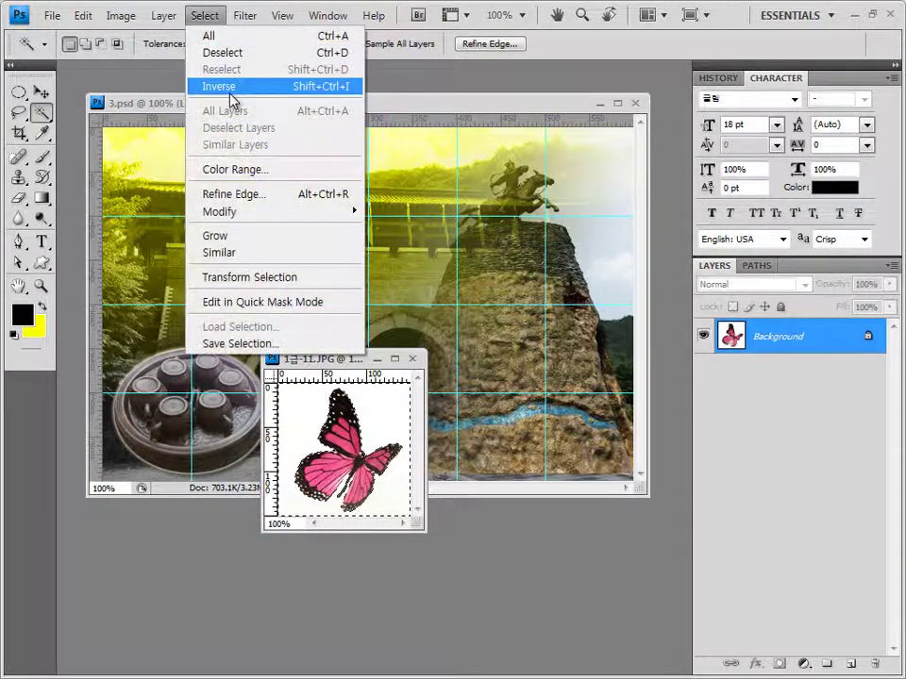
pyautogui.click(226, 86)
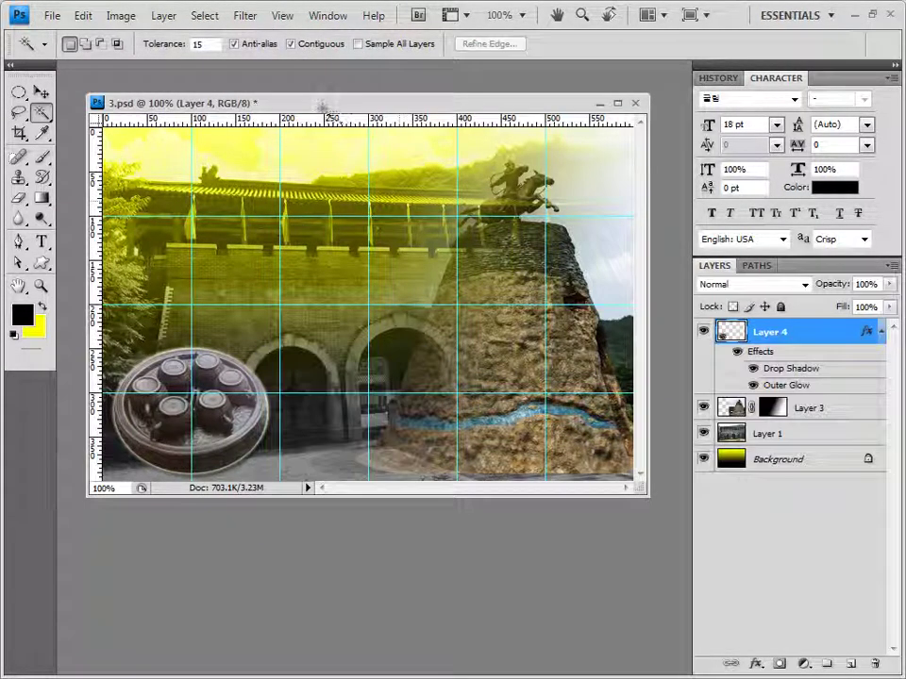
# Paste the butterfly into 3.psd as a new layer and move it over the gate roof in the canvas's upper-left area.
pyautogui.hotkey('ctrl', 'v')
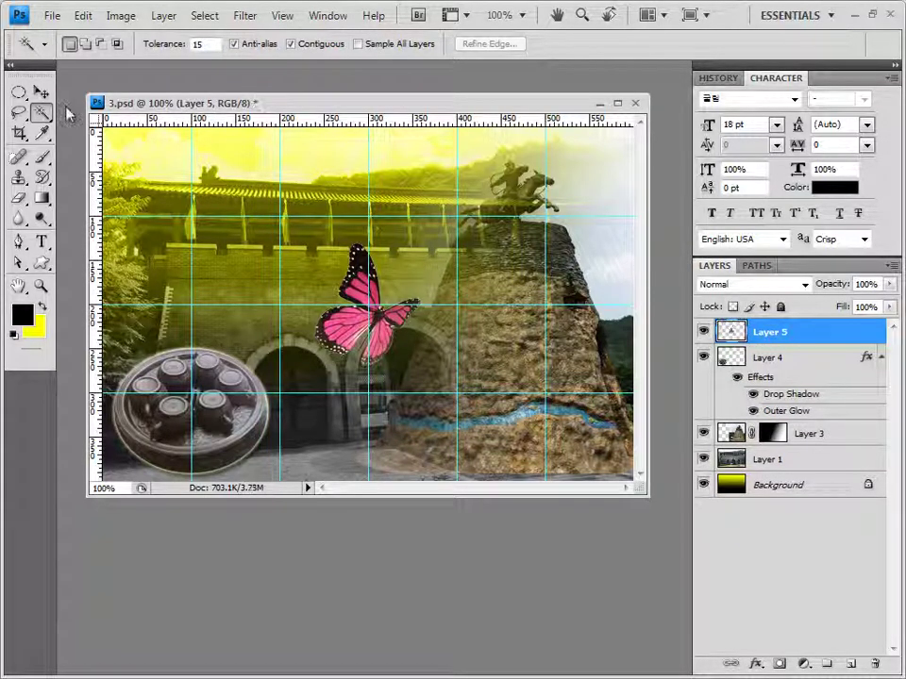
pyautogui.click(43, 92)
pyautogui.moveTo(366, 295); pyautogui.dragTo(175, 217)
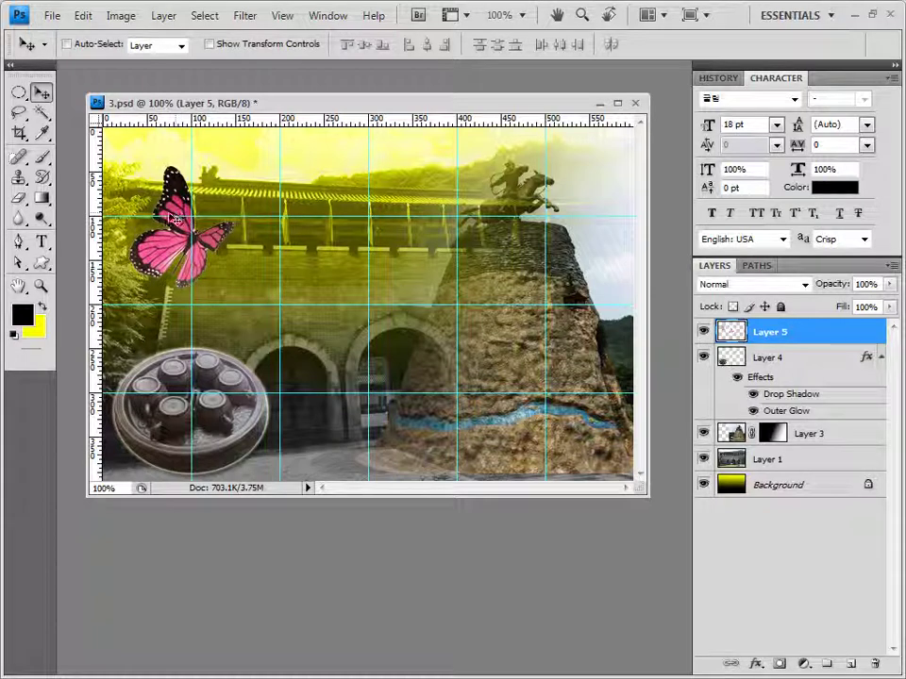
# Scale the butterfly down slightly with Free Transform and add an Outer Glow layer style with default settings.
pyautogui.hotkey('ctrl', 't')
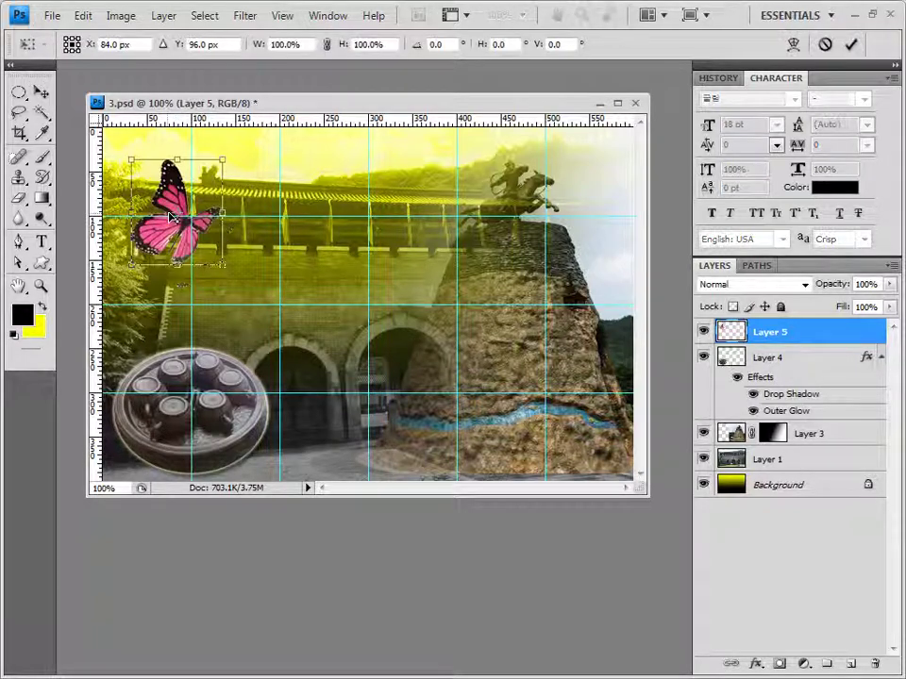
pyautogui.press('Return')
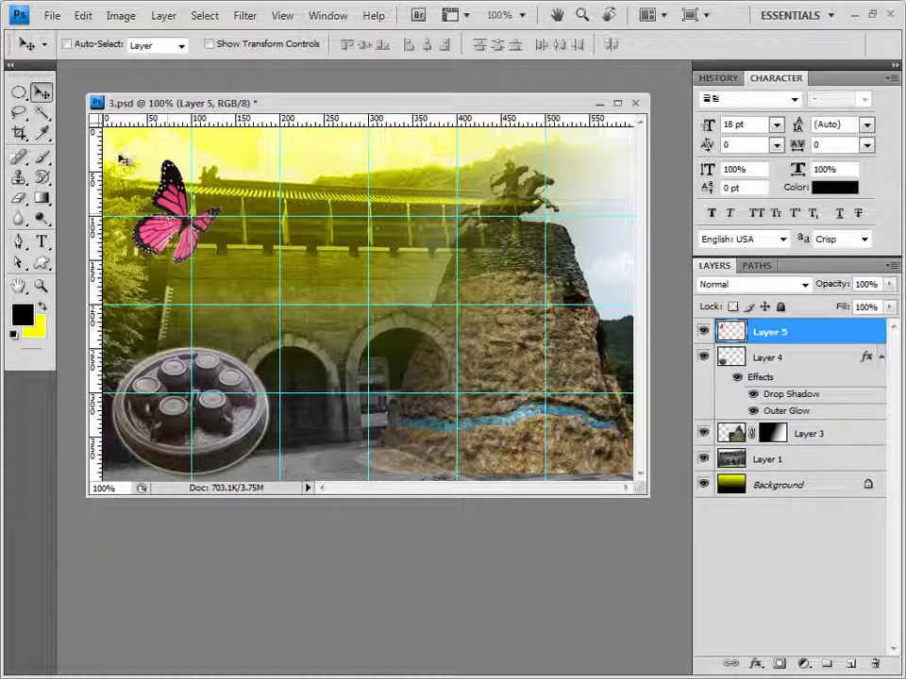
pyautogui.click(755, 667)
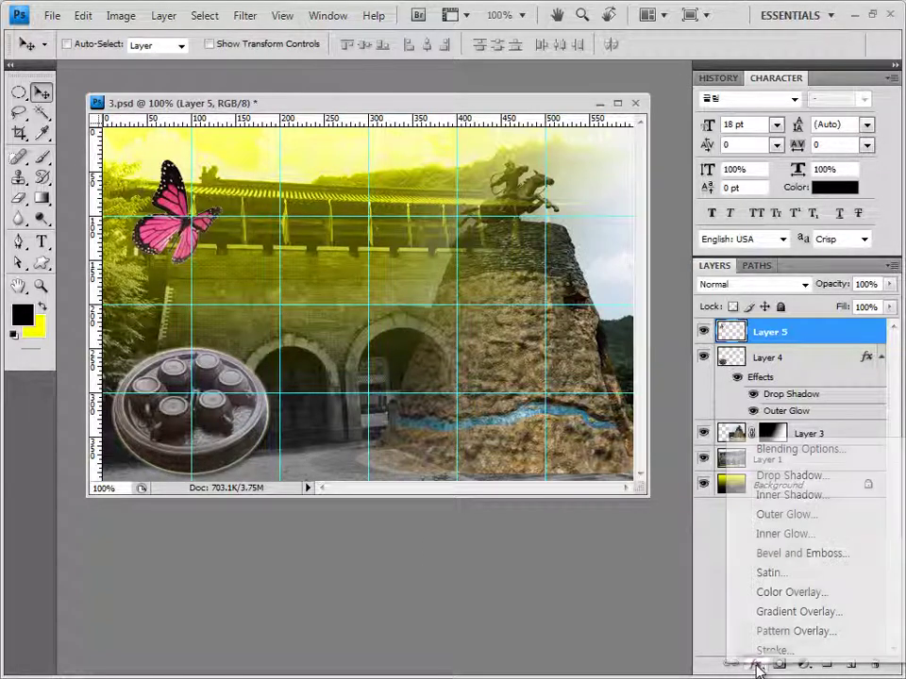
pyautogui.click(800, 512)
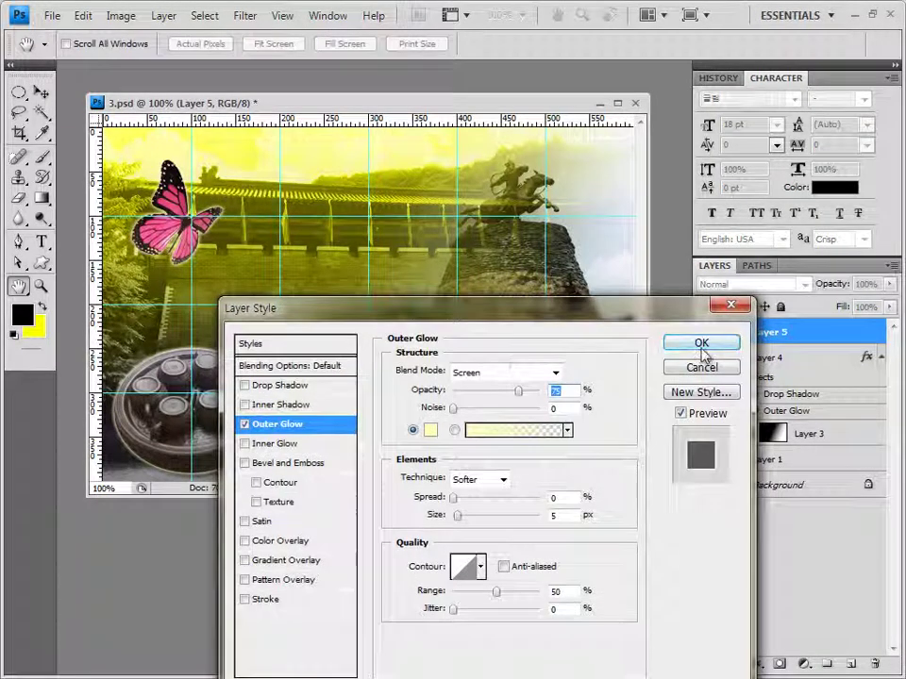
pyautogui.click(702, 345)
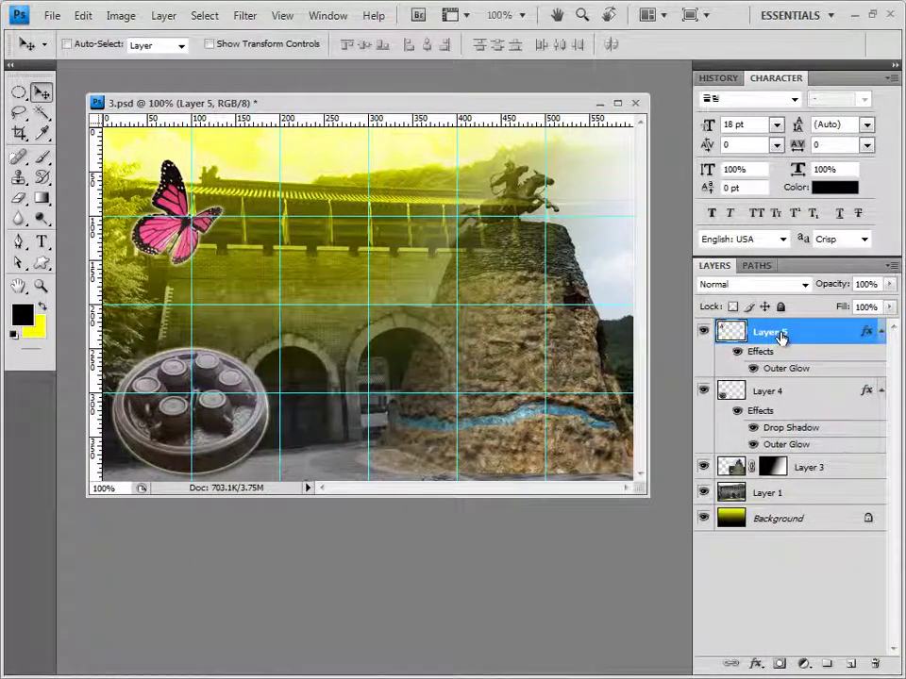
# Add a colorized Hue/Saturation adjustment layer above the butterfly with Hue 210 and Saturation 60, and close the adjustment settings.
pyautogui.click(803, 664)
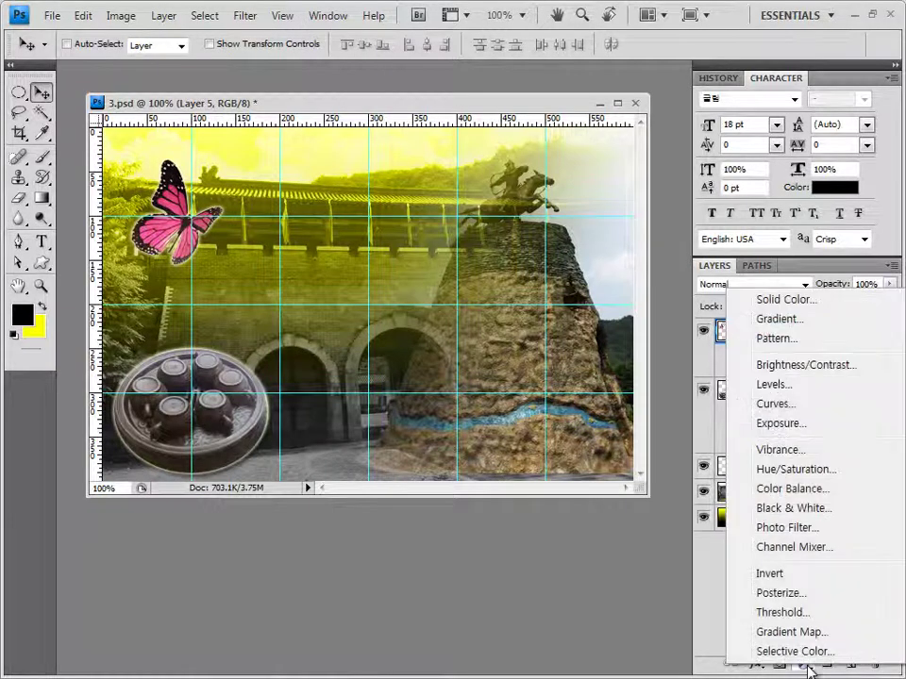
pyautogui.click(814, 479)
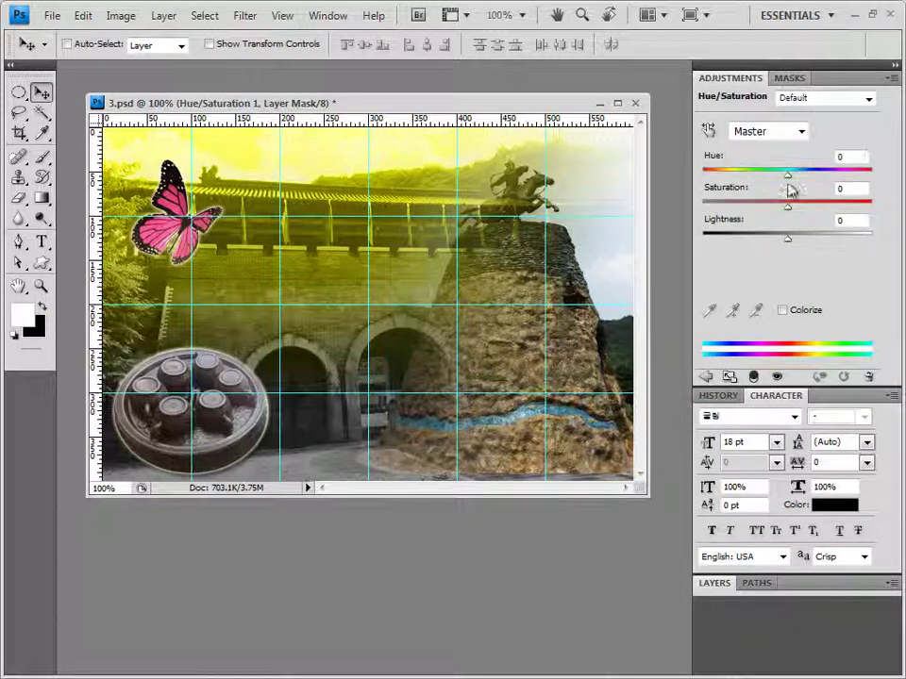
pyautogui.click(782, 309)
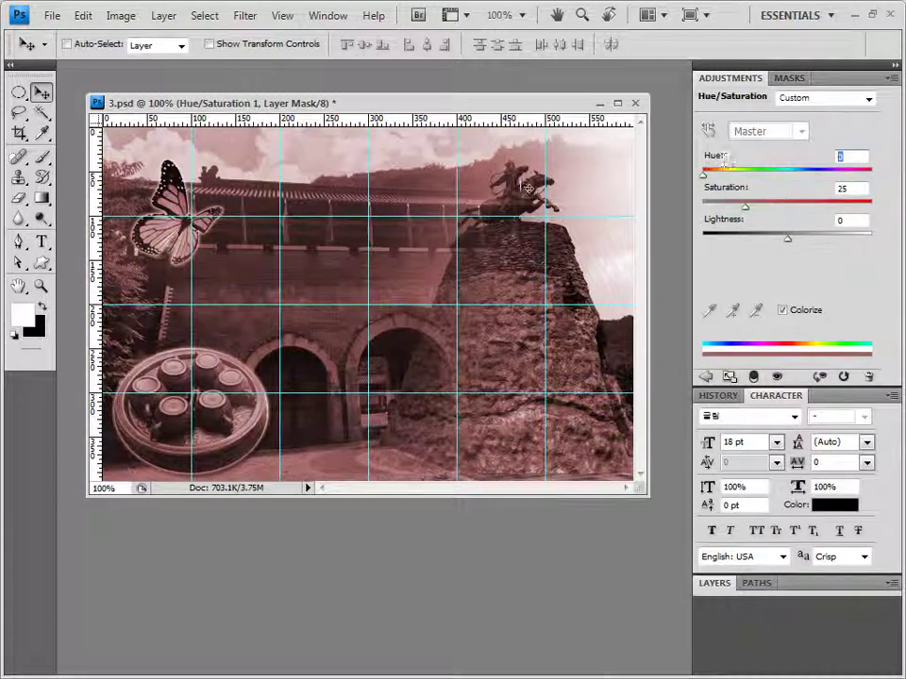
pyautogui.click(800, 171)
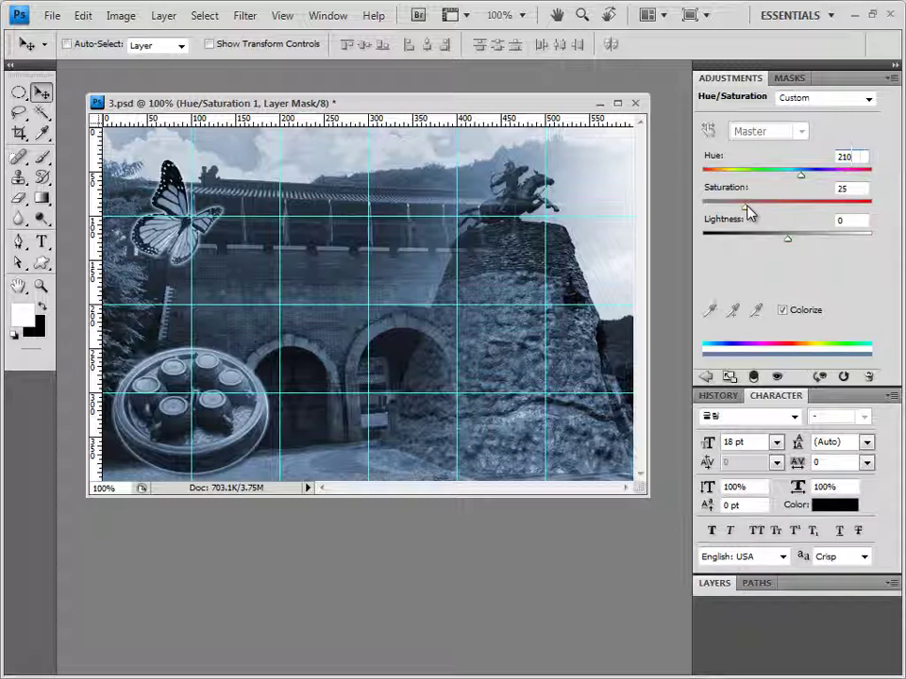
pyautogui.moveTo(746, 209); pyautogui.dragTo(803, 210)
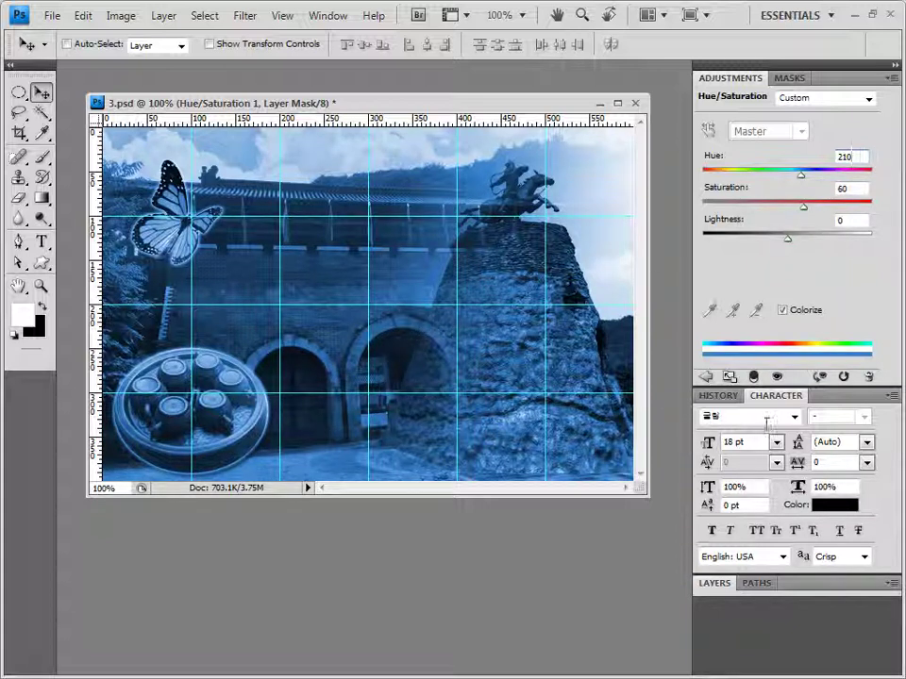
pyautogui.click(895, 79)
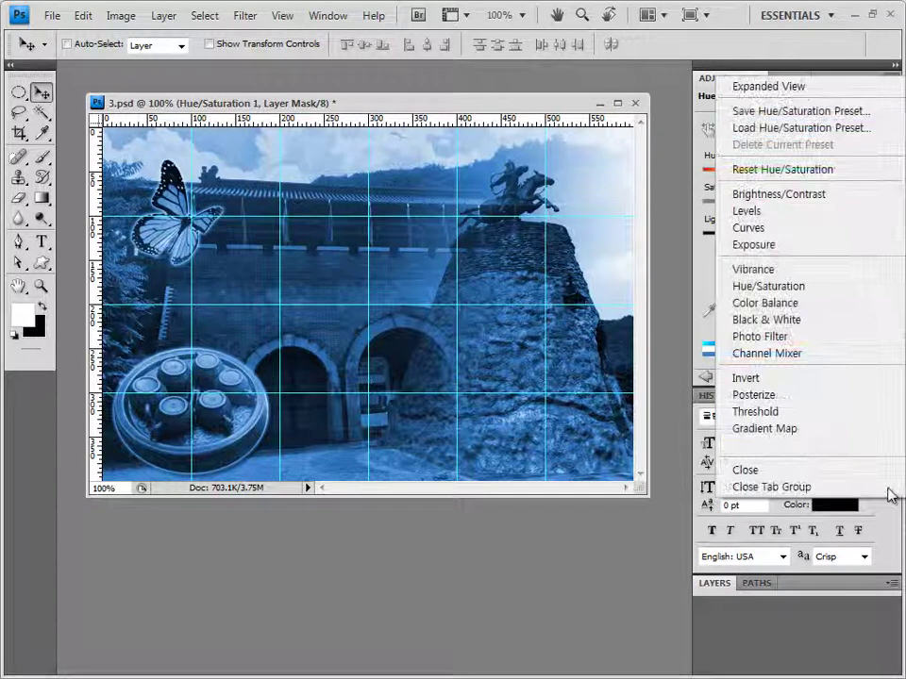
pyautogui.click(851, 488)
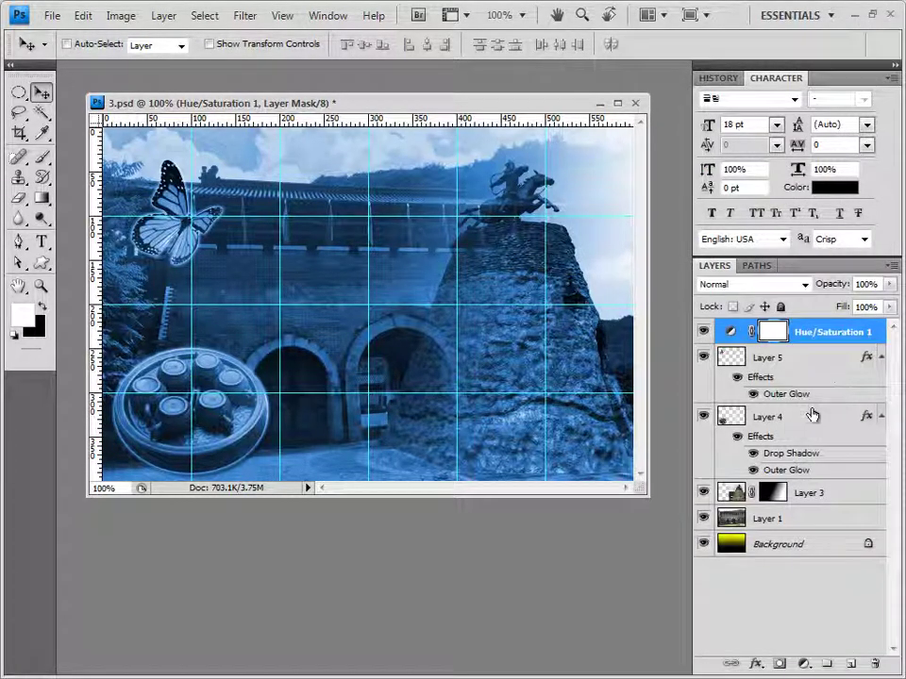
# Clip the Hue/Saturation adjustment layer to the butterfly layer and keep the adjustment layer selected.
pyautogui.keyDown('alt'); pyautogui.click(826, 343); pyautogui.keyUp('alt')
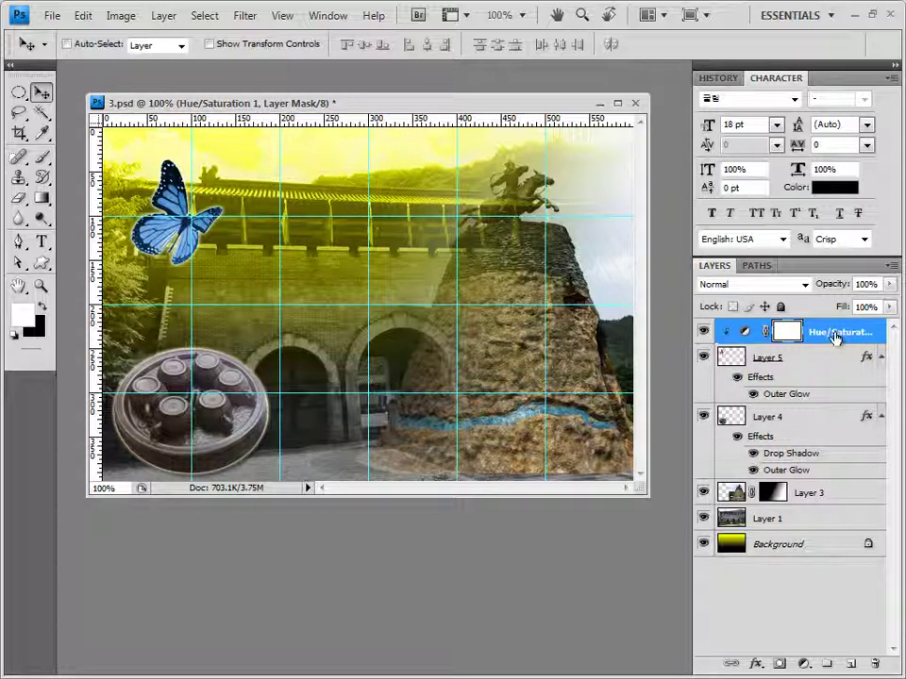
pyautogui.click(834, 338)
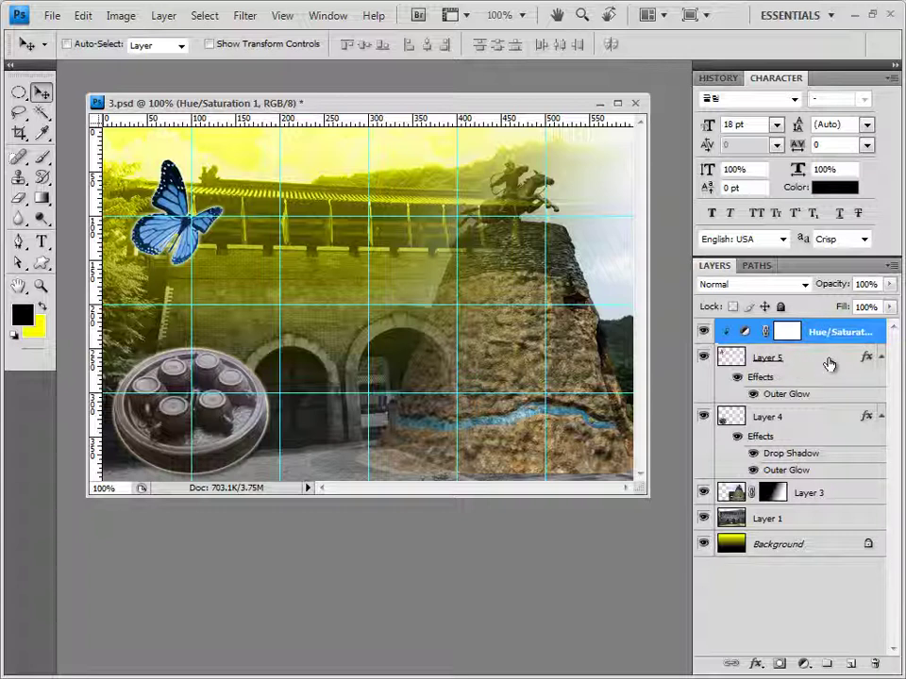
pyautogui.click(800, 366)
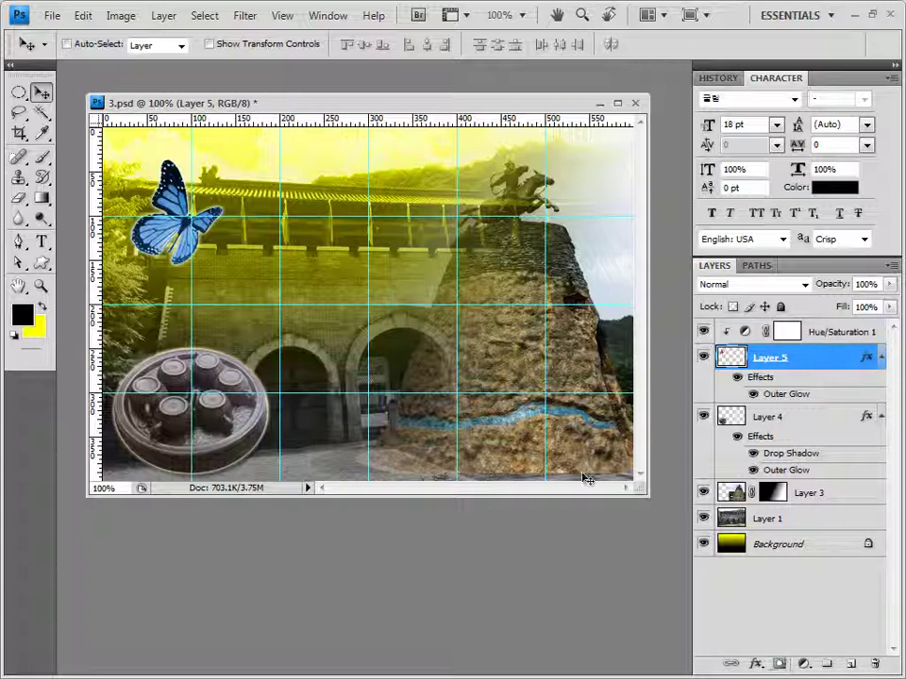
pyautogui.click(824, 336)
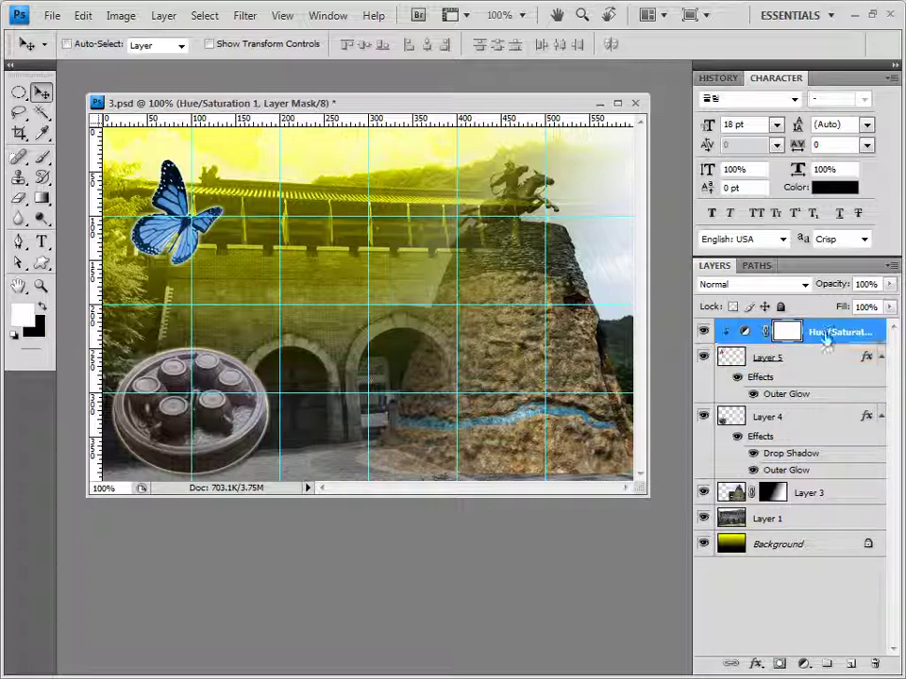
pyautogui.click(831, 365)
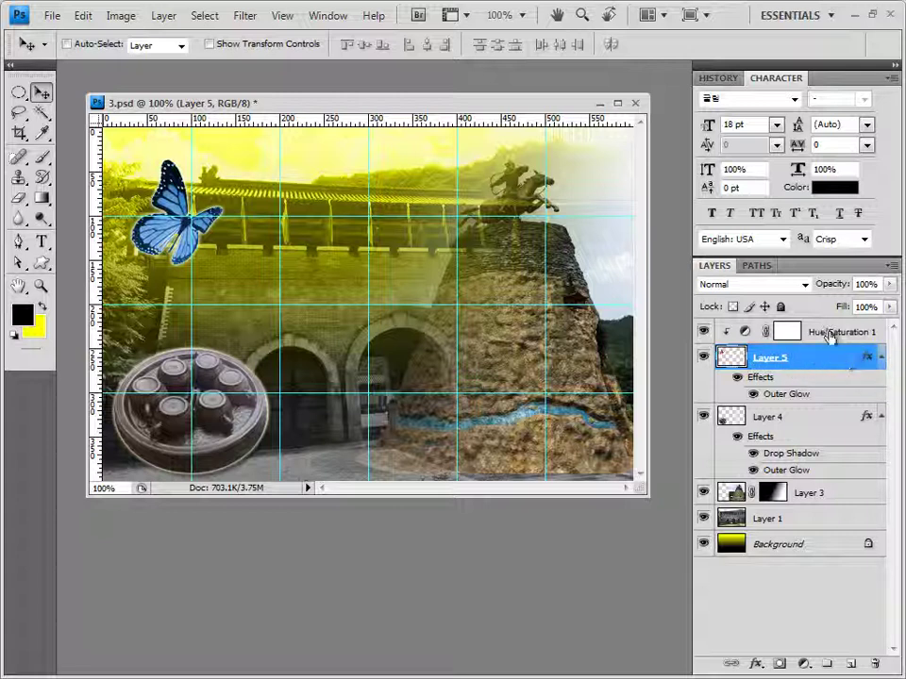
pyautogui.click(855, 340)
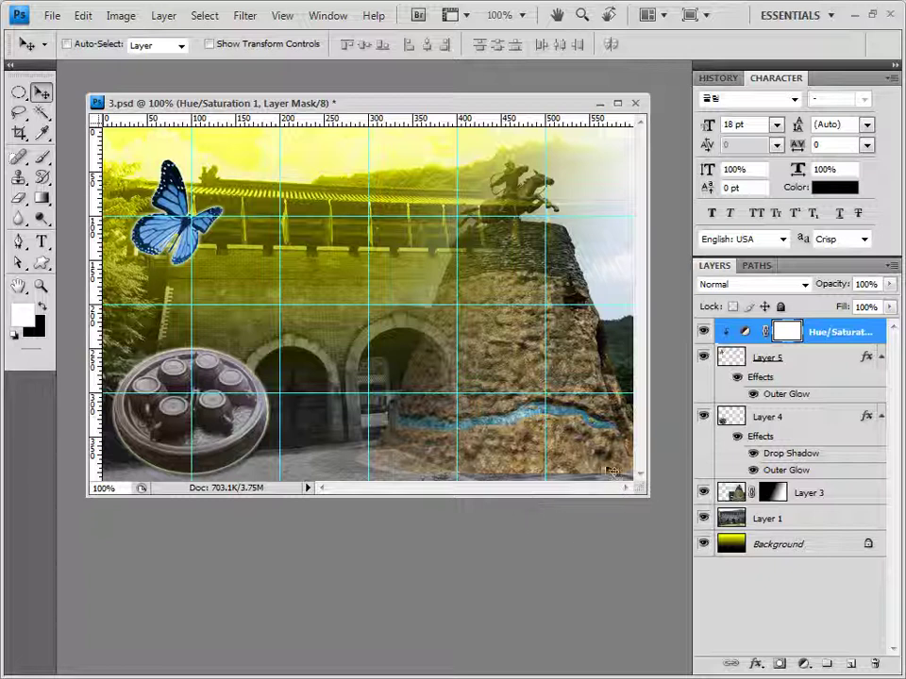
# Set up the Custom Shape tool in shape layer mode, replace the shape set with Ornaments and pick the round eight-petal ornament.
pyautogui.click(42, 264)
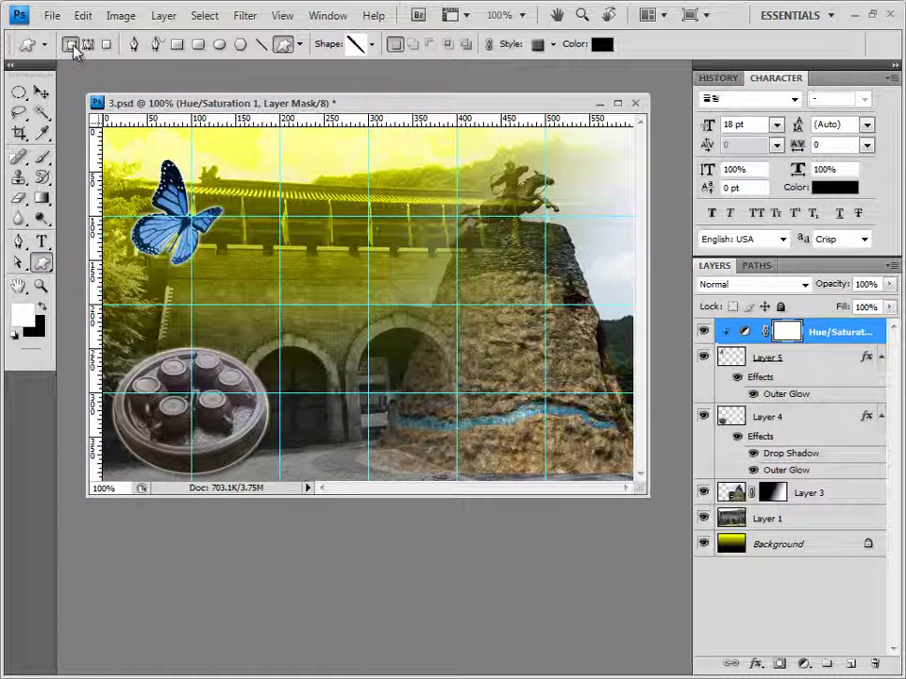
pyautogui.click(372, 46)
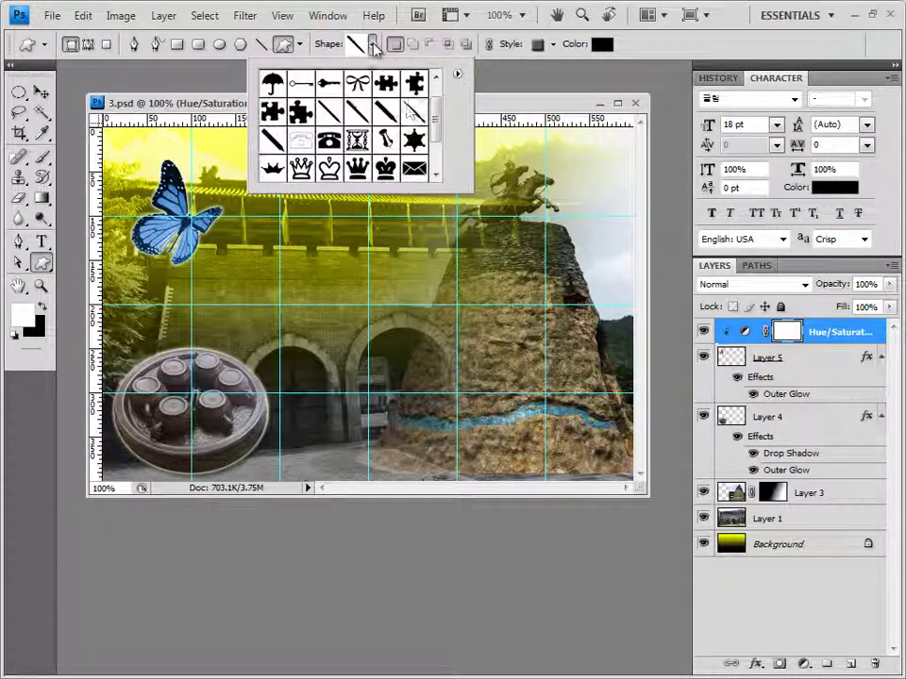
pyautogui.click(458, 76)
pyautogui.click(532, 457)
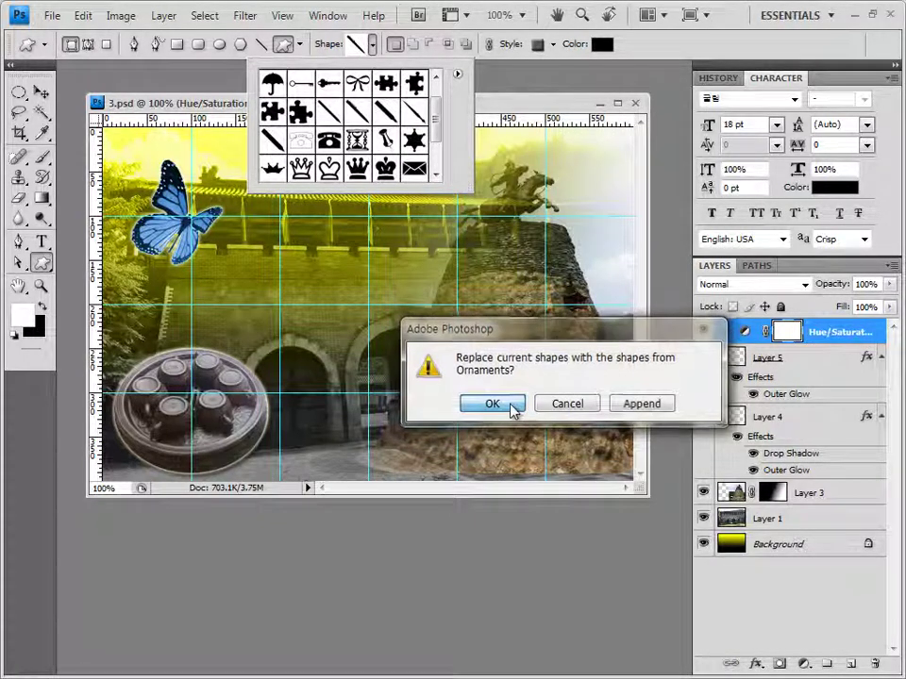
pyautogui.click(492, 403)
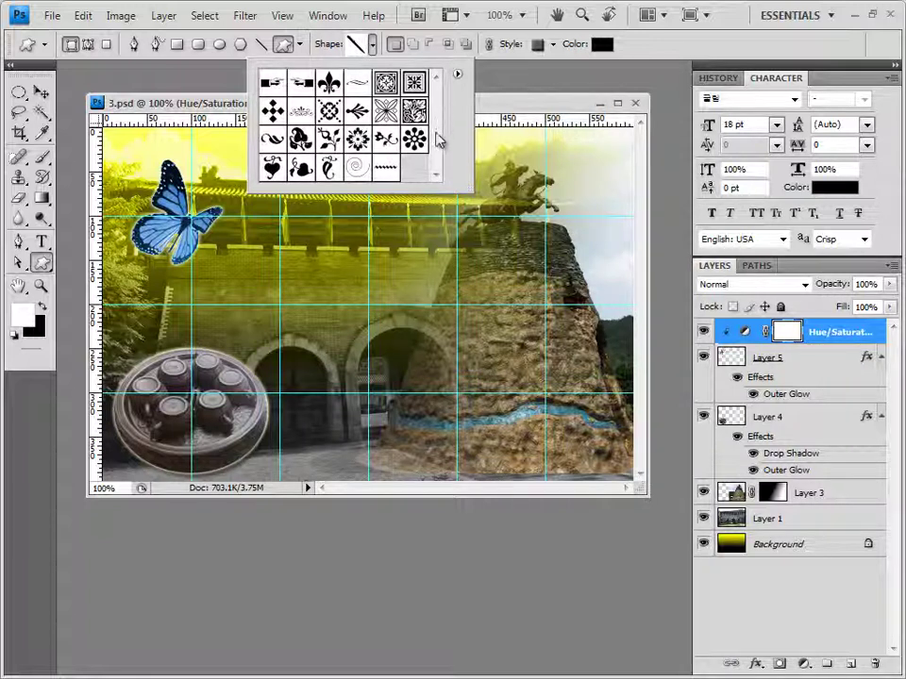
pyautogui.click(357, 139)
pyautogui.press('Return')
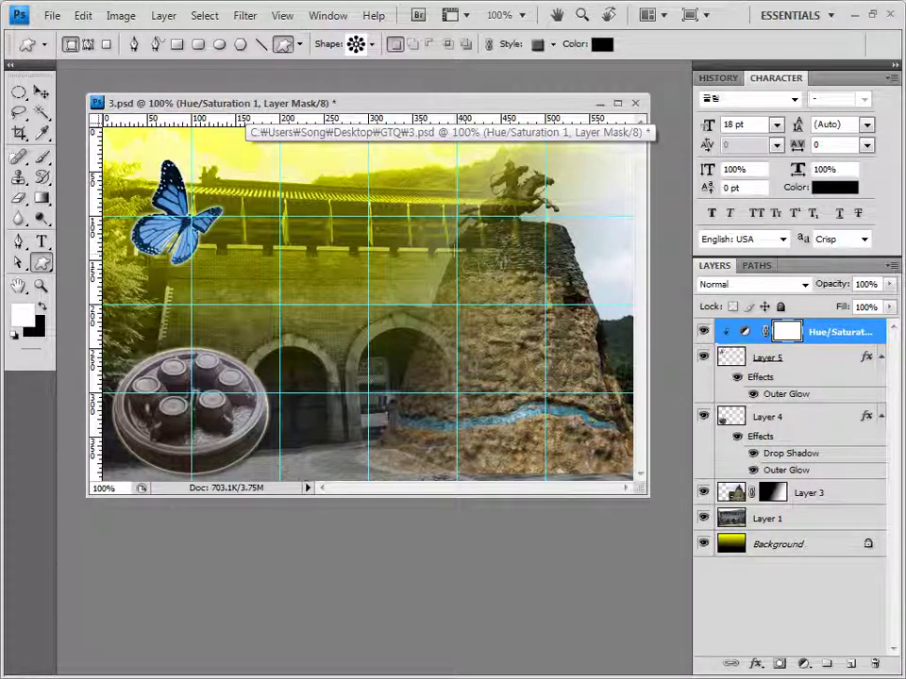
# Draw the ornament as a shape layer over the stone monument and clear its preset style.
pyautogui.moveTo(455, 251); pyautogui.dragTo(571, 358)
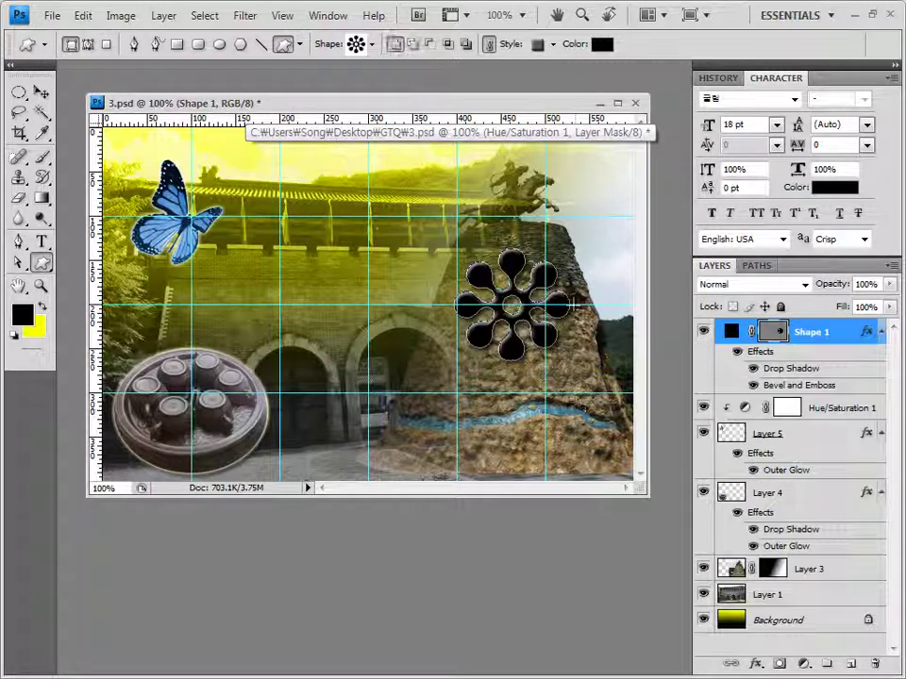
pyautogui.click(554, 44)
pyautogui.click(454, 83)
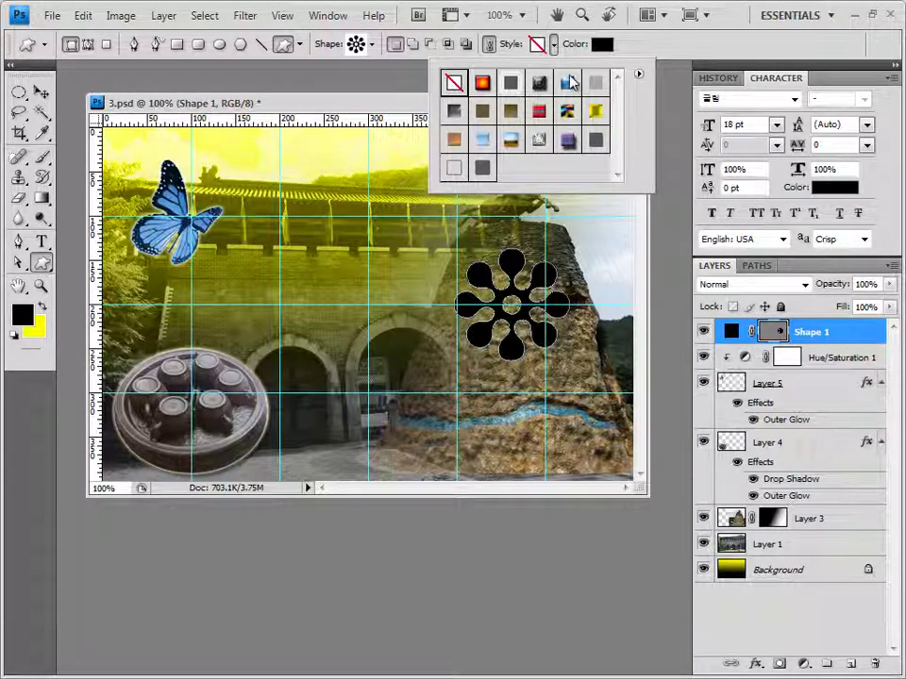
pyautogui.click(647, 54)
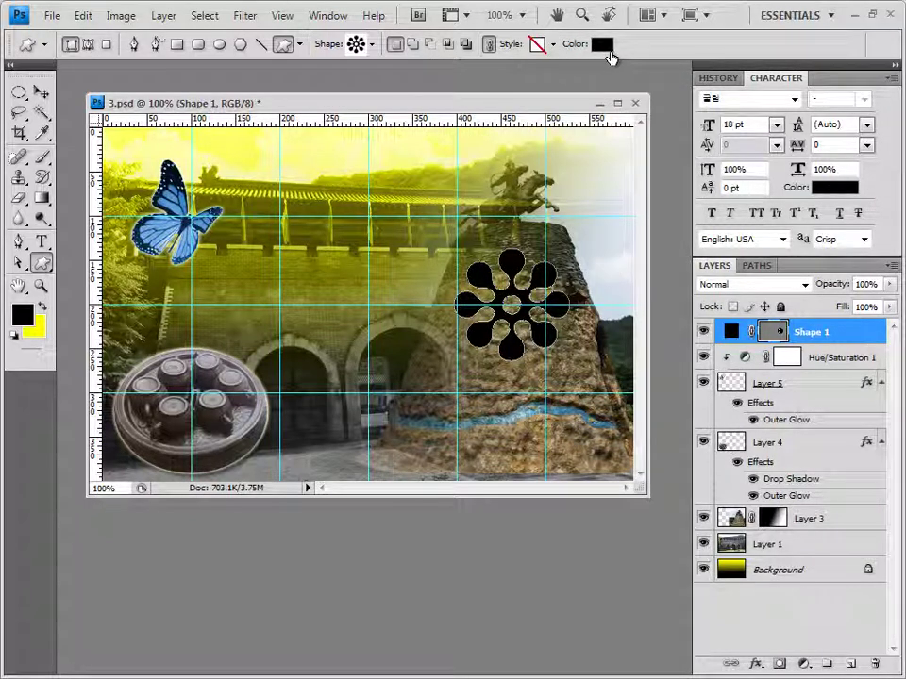
# Apply an Inner Shadow layer style to the ornament shape layer.
pyautogui.click(757, 665)
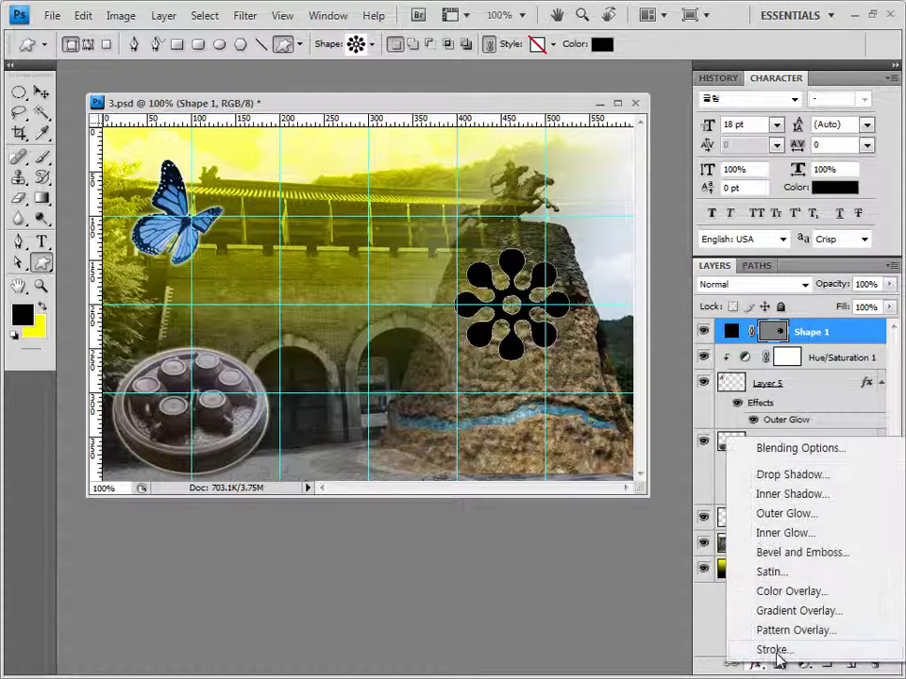
pyautogui.click(805, 494)
pyautogui.click(703, 343)
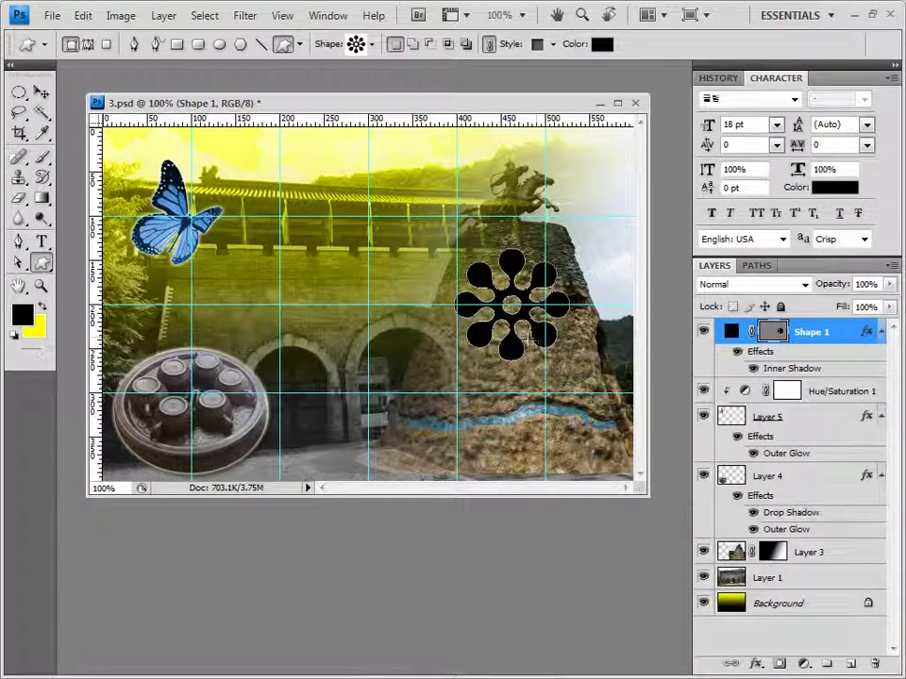
# Enlarge the ornament with Free Transform, centre it at X 508 px, Y 225 px, and change its fill to white.
pyautogui.hotkey('ctrl', 't')
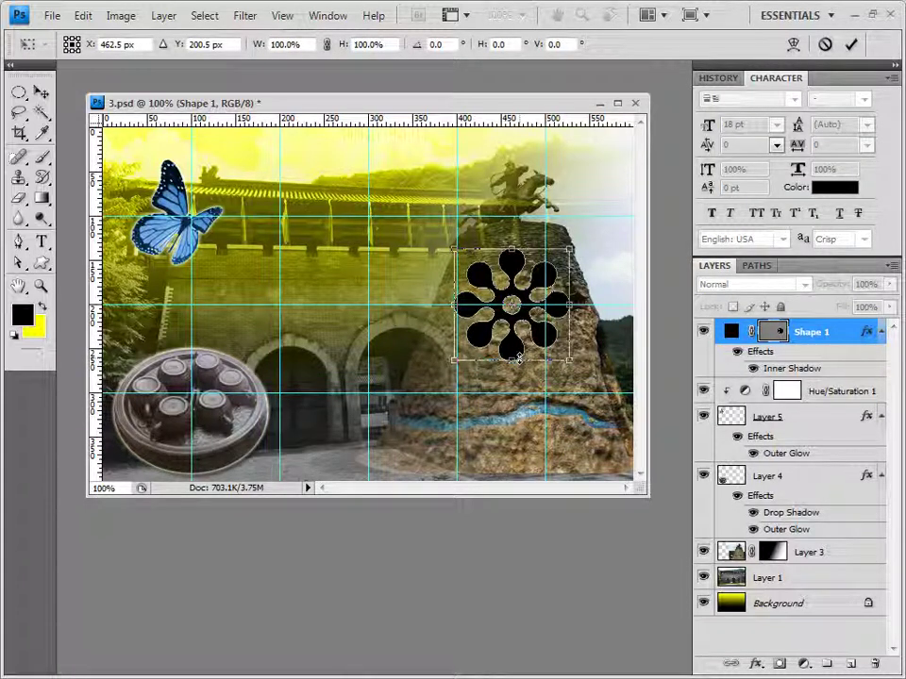
pyautogui.hotkey('shift', 'Right')
pyautogui.hotkey('shift', 'Right')
pyautogui.hotkey('shift', 'Right')
pyautogui.hotkey('shift', 'Right')
pyautogui.press('Right')
pyautogui.press('Right')
pyautogui.press('Right')
pyautogui.press('Right')
pyautogui.press('Right')
pyautogui.hotkey('shift', 'Down')
pyautogui.hotkey('shift', 'Down')
pyautogui.press('Down')
pyautogui.press('Down')
pyautogui.press('Down')
pyautogui.press('Down')
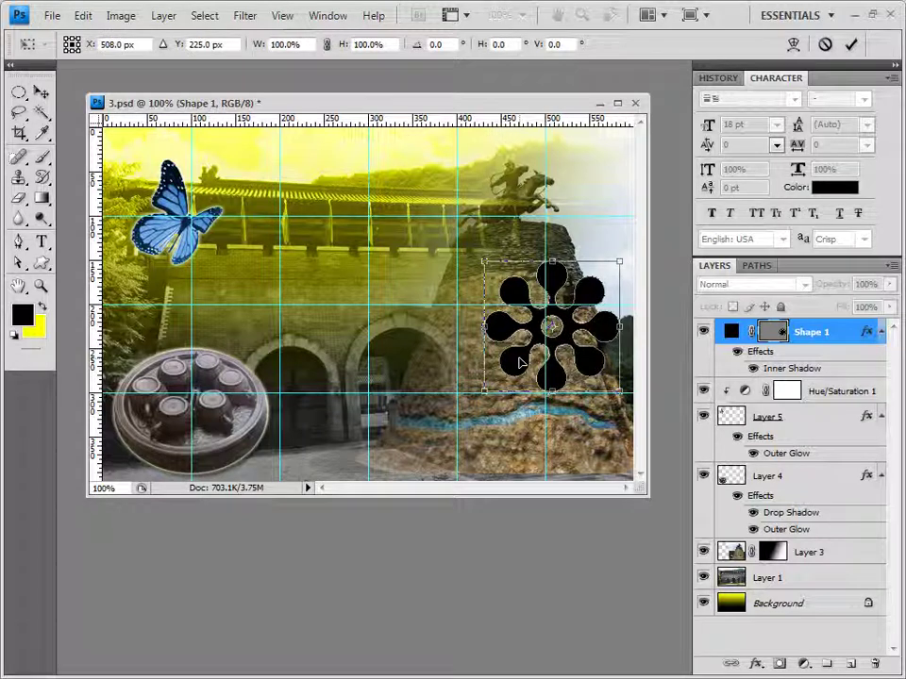
pyautogui.press('Return')
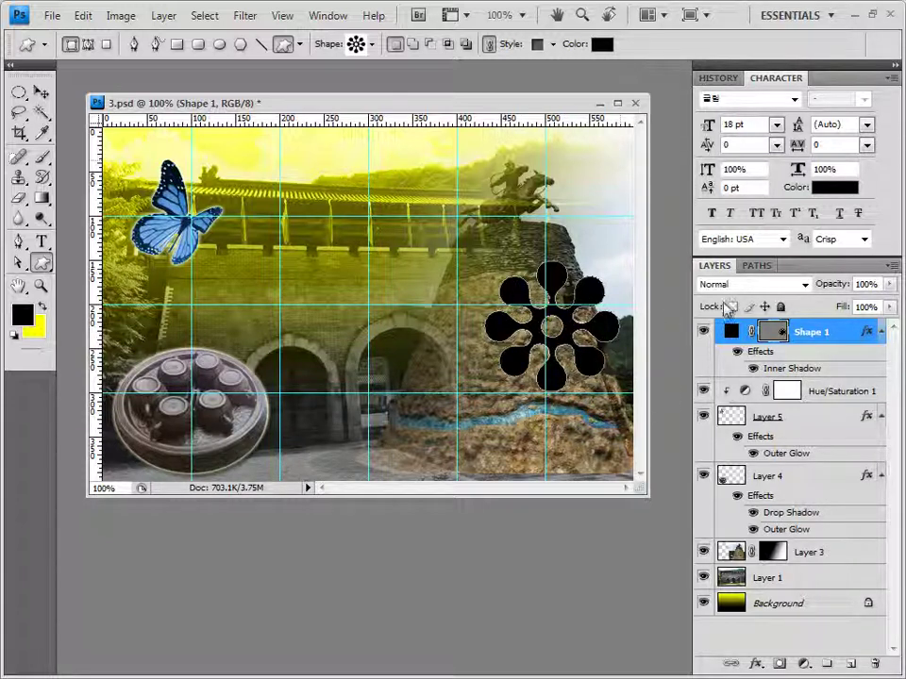
pyautogui.click(601, 45)
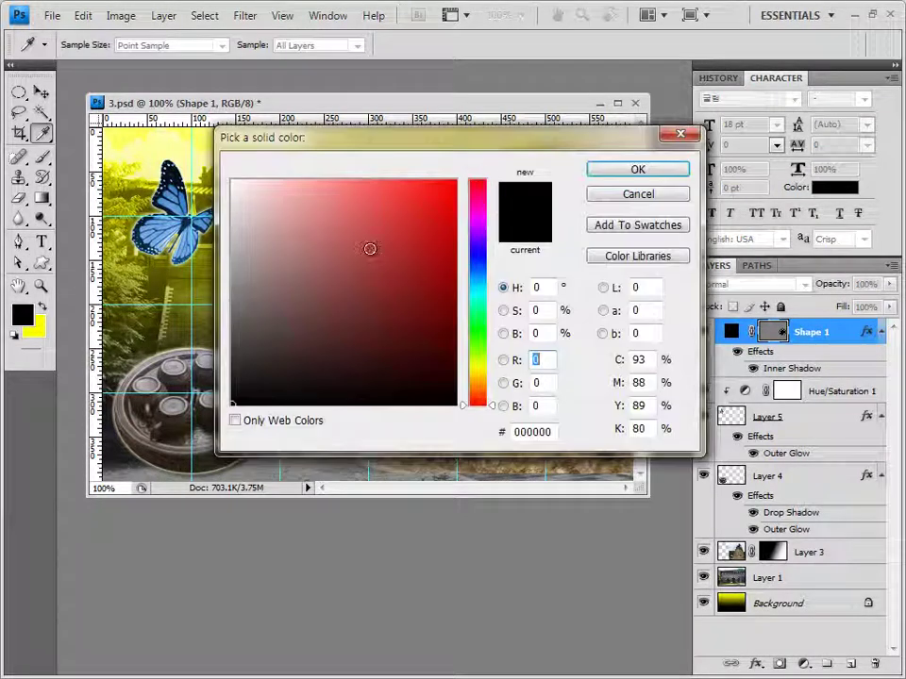
pyautogui.click(638, 170)
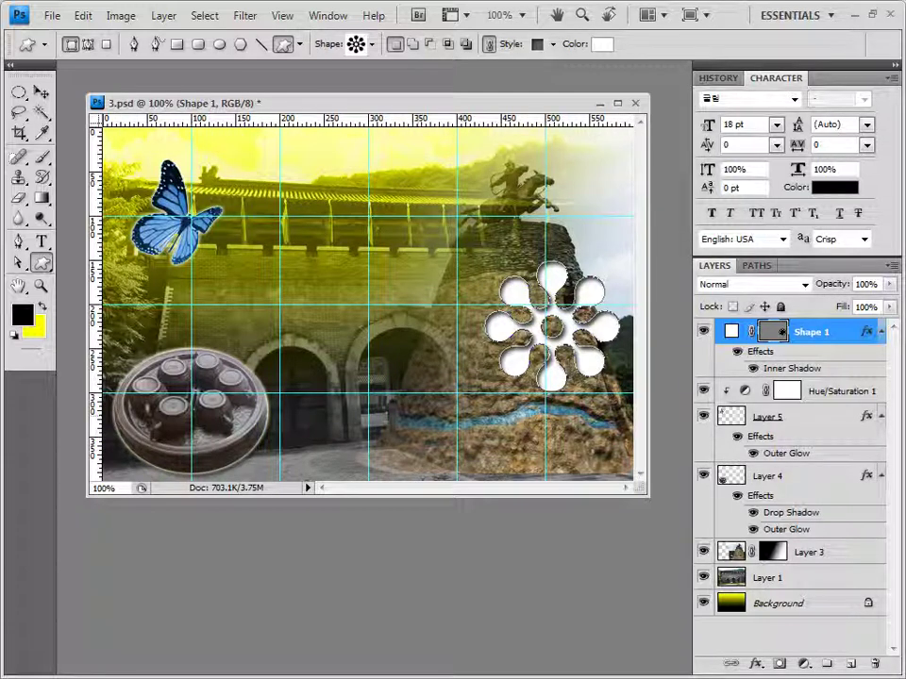
# Switch to the image folder and open 1급-9.JPG in Photoshop.
pyautogui.hotkey('alt', 'Tab')
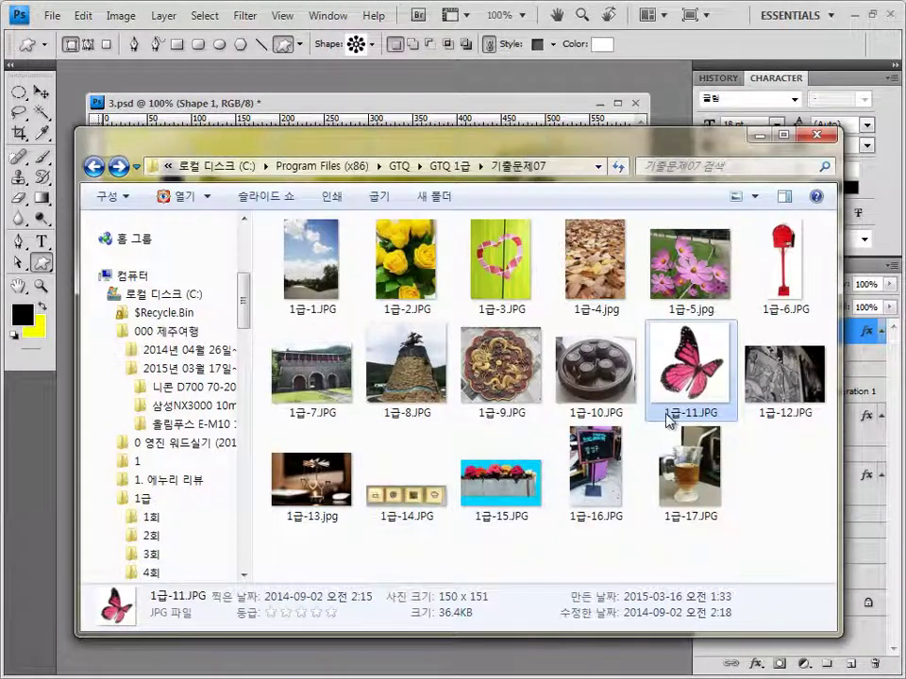
pyautogui.moveTo(500, 368); pyautogui.dragTo(337, 52)
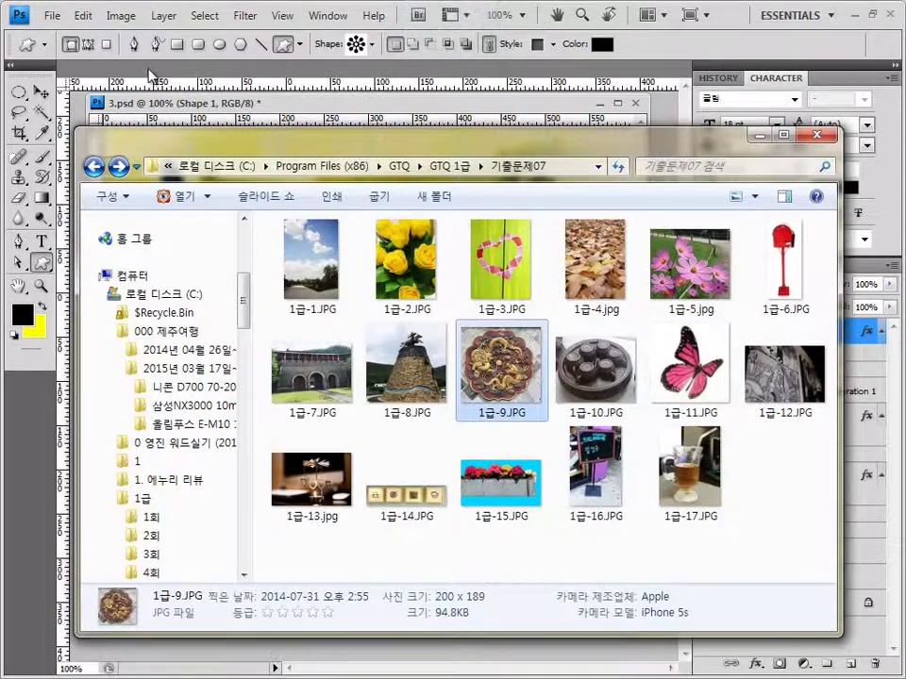
# Copy the whole 1급-9.JPG dragon medallion image and close its document.
pyautogui.click(41, 91)
pyautogui.moveTo(94, 68); pyautogui.dragTo(292, 199)
pyautogui.moveTo(397, 197); pyautogui.dragTo(382, 337)
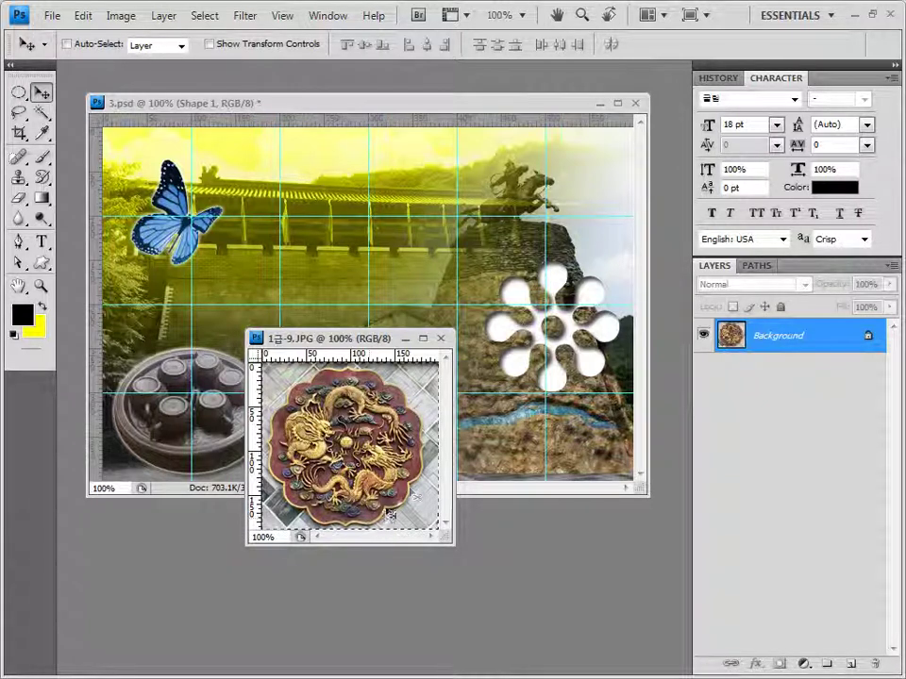
pyautogui.hotkey('ctrl', 'a')
pyautogui.click(440, 338)
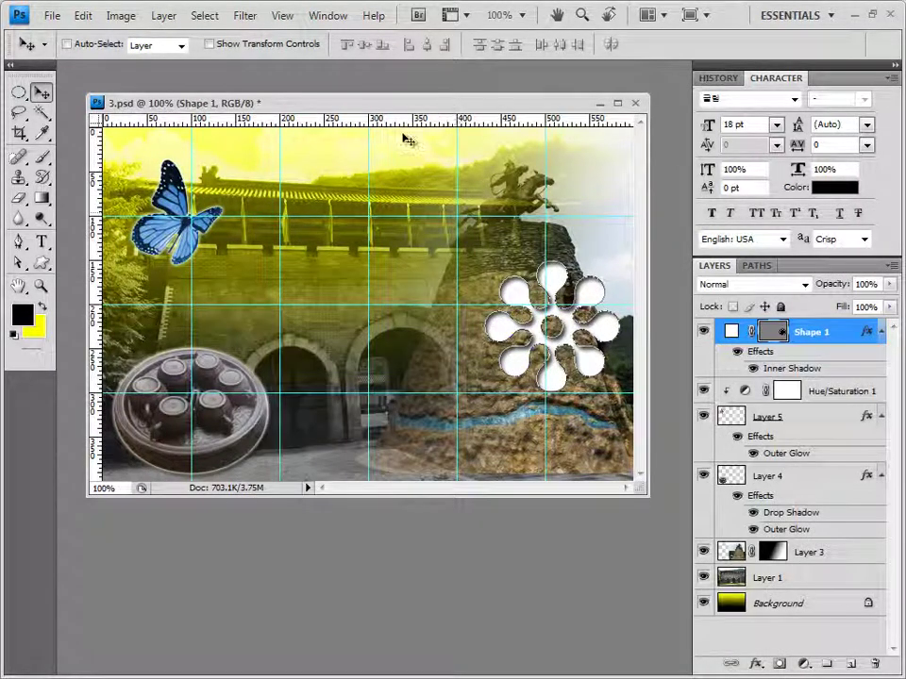
# Paste the medallion image into 3.psd, position it over the white ornament, and clip it to the ornament's shape layer.
pyautogui.hotkey('ctrl', 'v')
pyautogui.moveTo(281, 236); pyautogui.dragTo(556, 295)
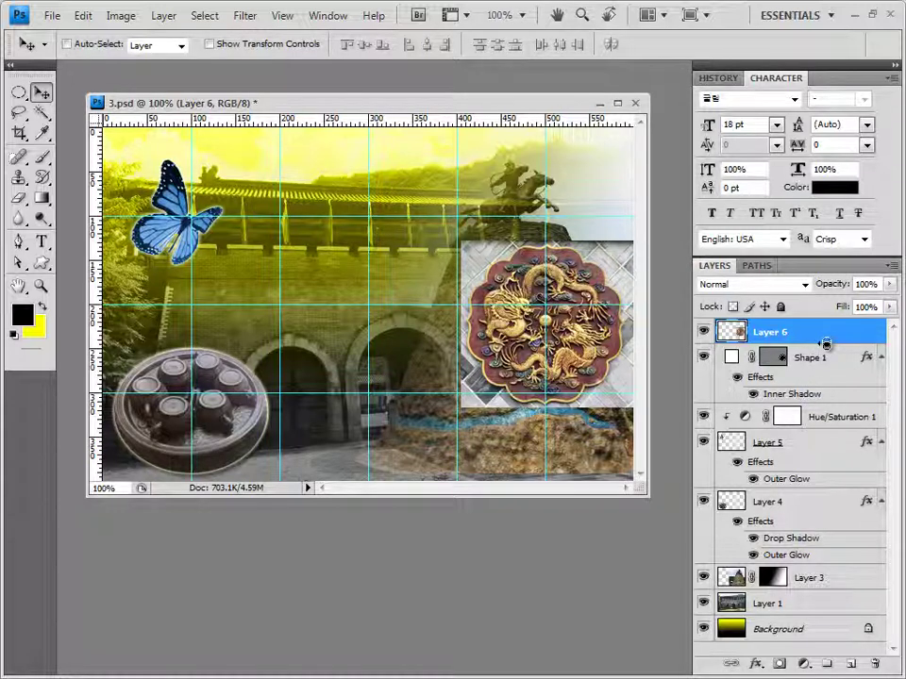
pyautogui.keyDown('alt'); pyautogui.click(823, 343); pyautogui.keyUp('alt')
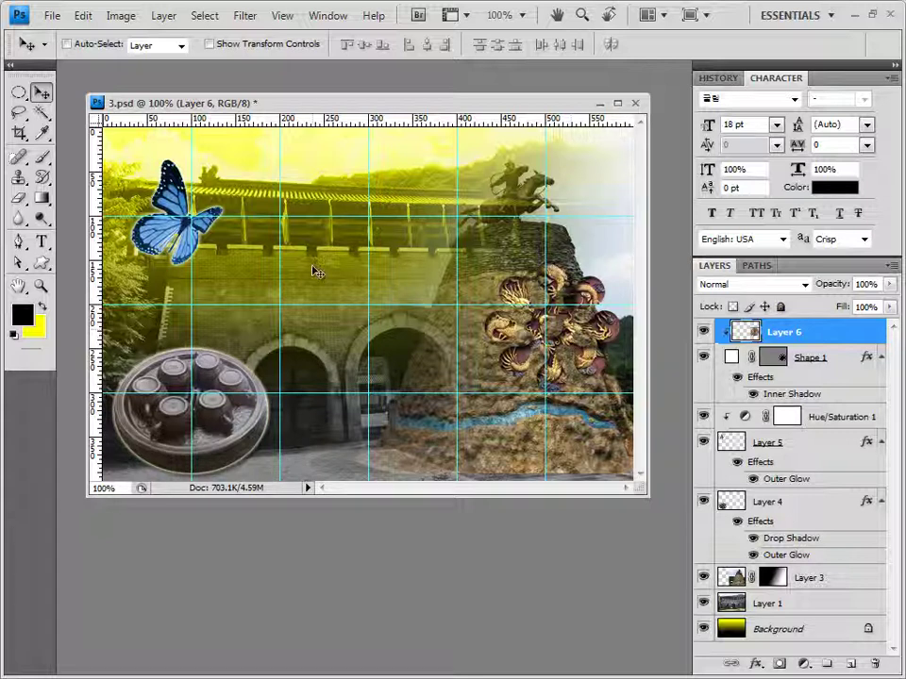
# Apply the Paint Daubs filter to the clipped medallion layer with Brush Size 8, Sharpness 7 and Brush Type Simple.
pyautogui.click(254, 21)
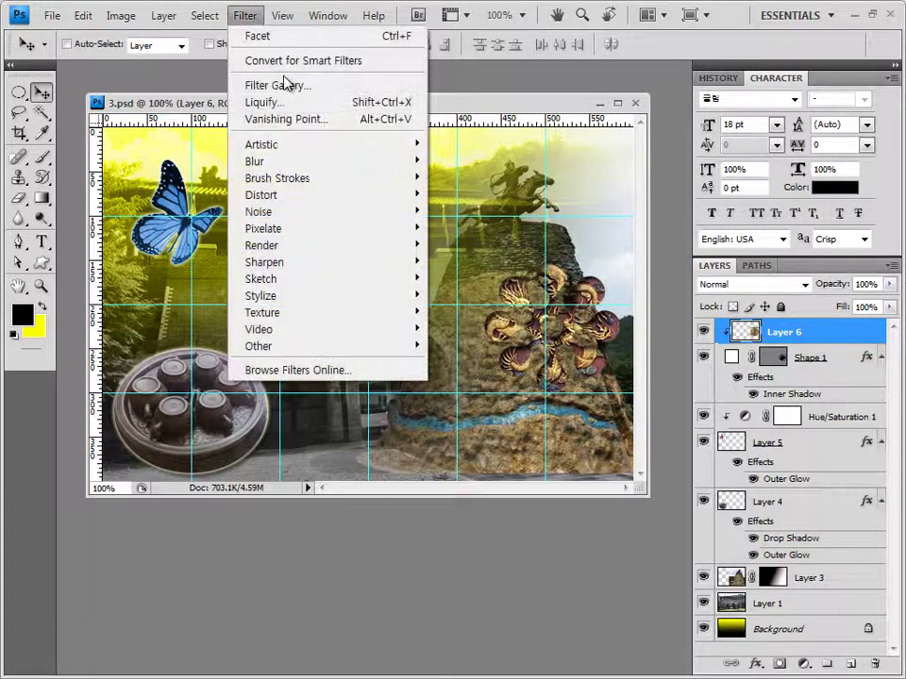
pyautogui.moveTo(406, 148)
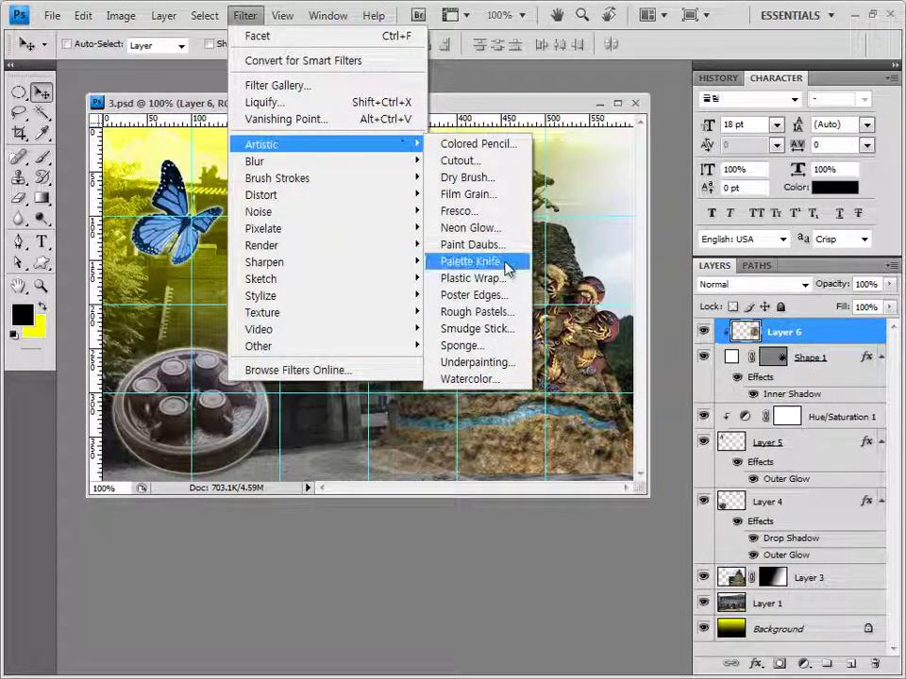
pyautogui.press('Escape')
pyautogui.press('Escape')
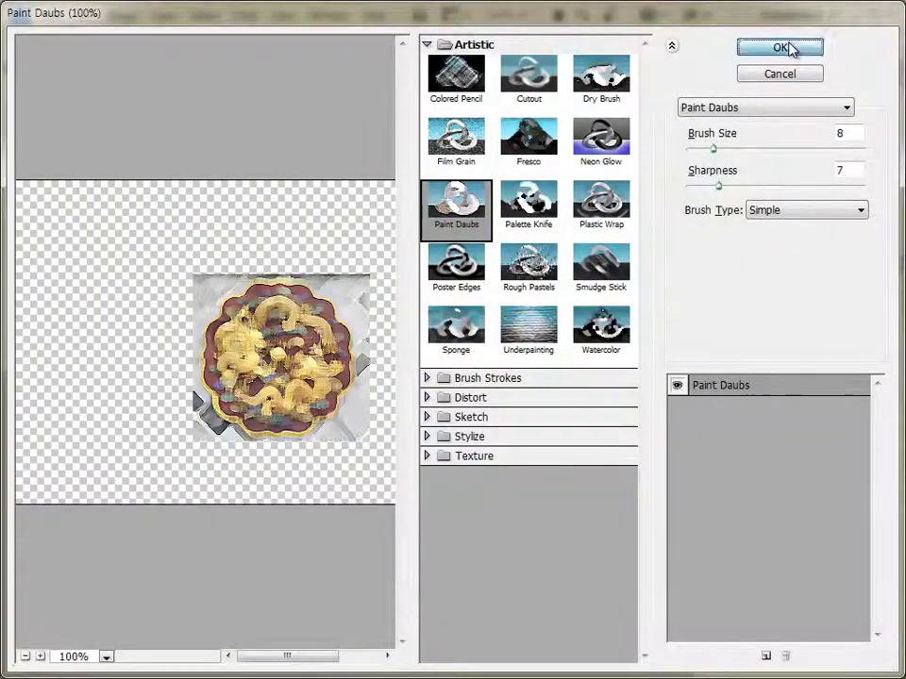
pyautogui.click(789, 46)
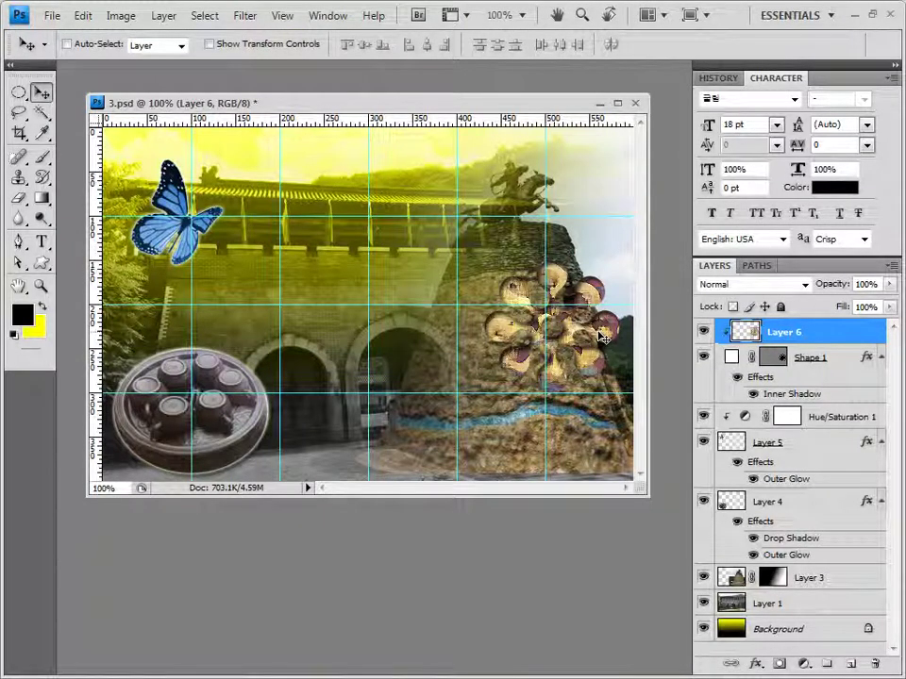
pyautogui.hotkey('alt', '[')
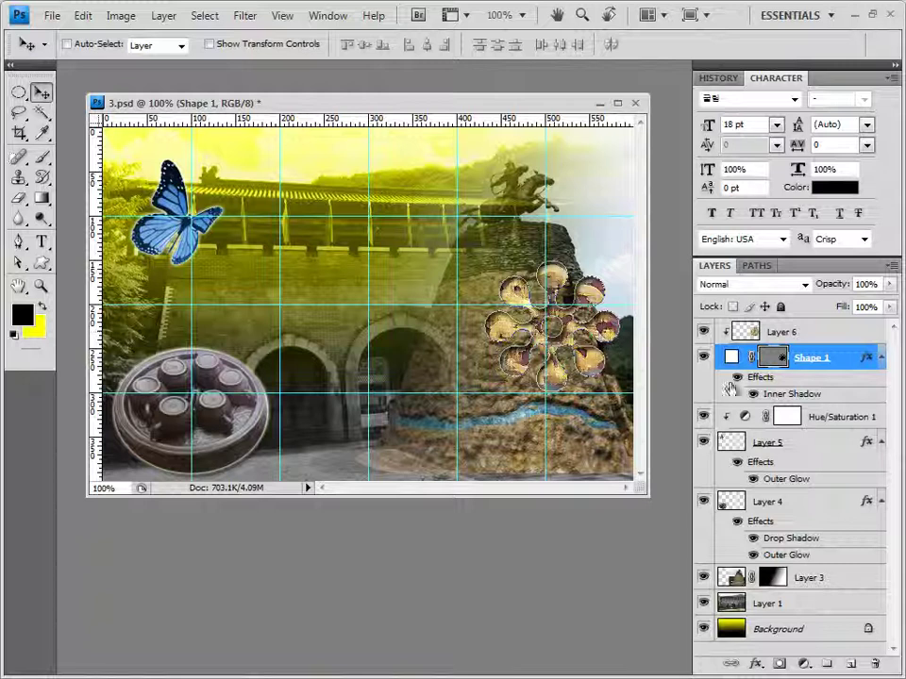
pyautogui.click(807, 335)
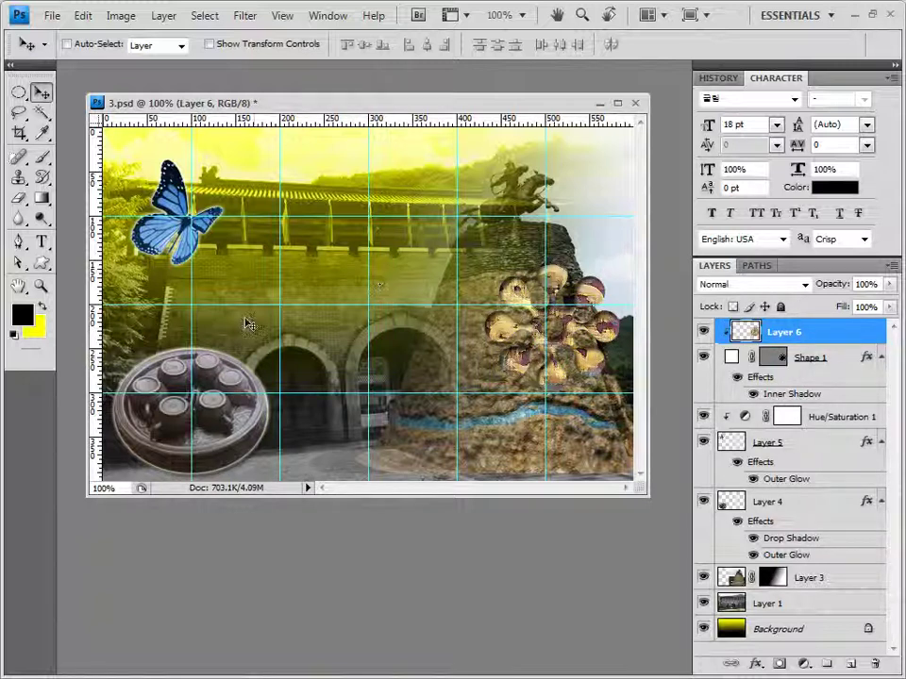
# Draw the curled leaf ornament as a shape layer about 85 px wide between the butterfly and the tray.
pyautogui.click(42, 264)
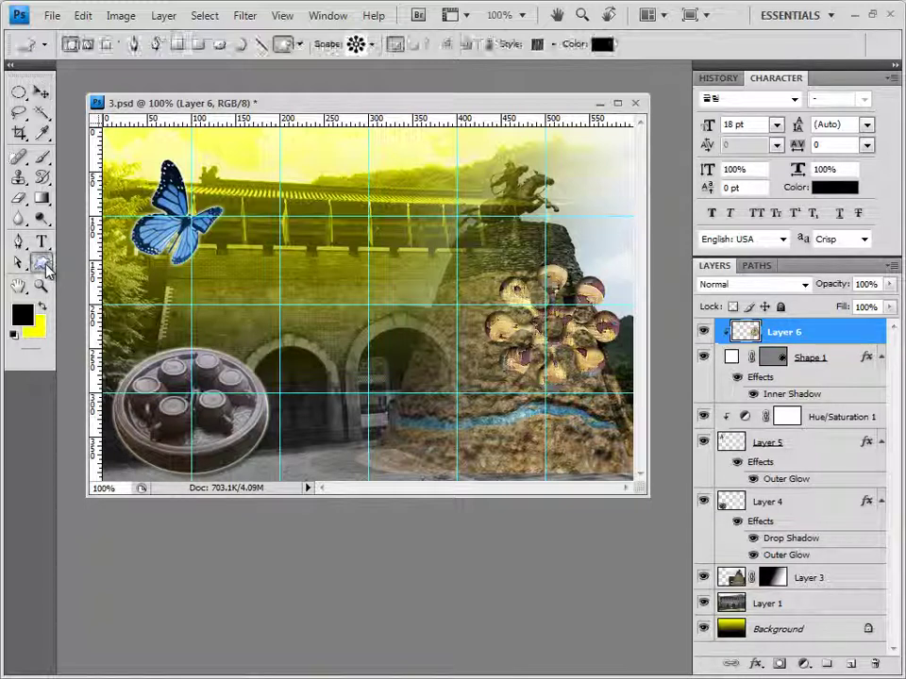
pyautogui.click(373, 45)
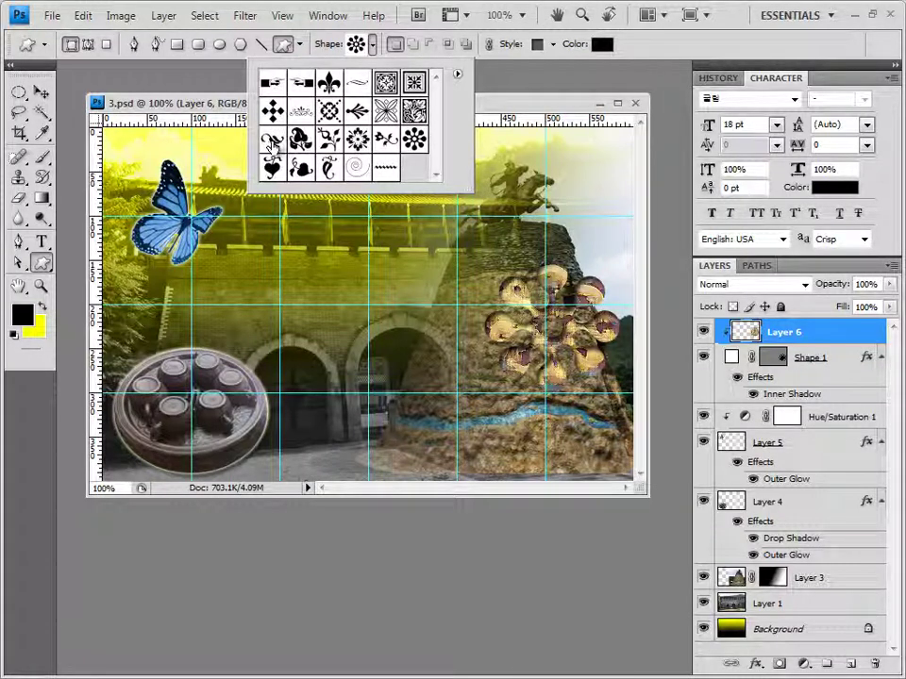
pyautogui.click(271, 146)
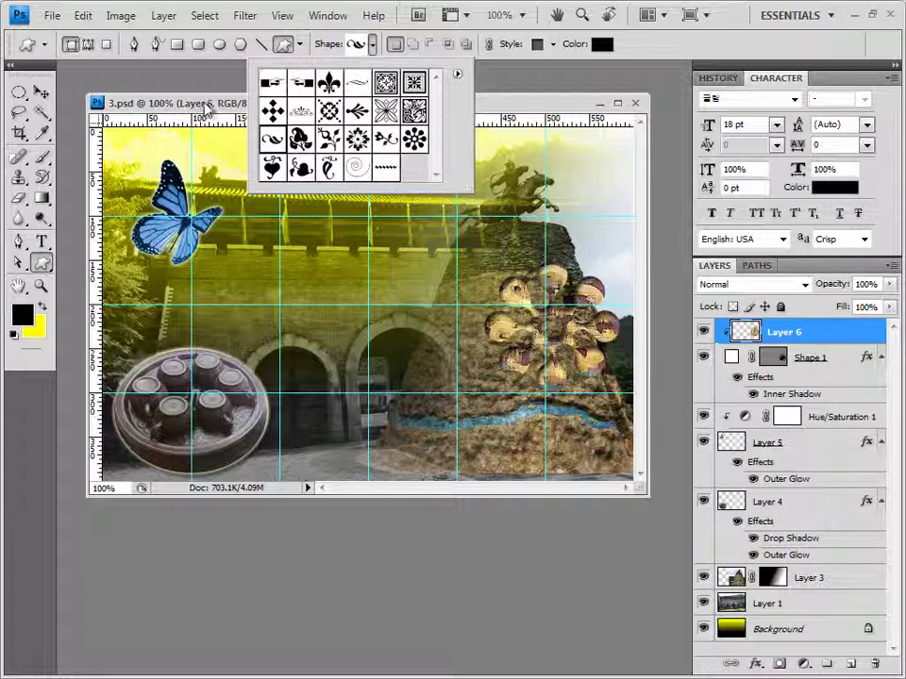
pyautogui.click(206, 109)
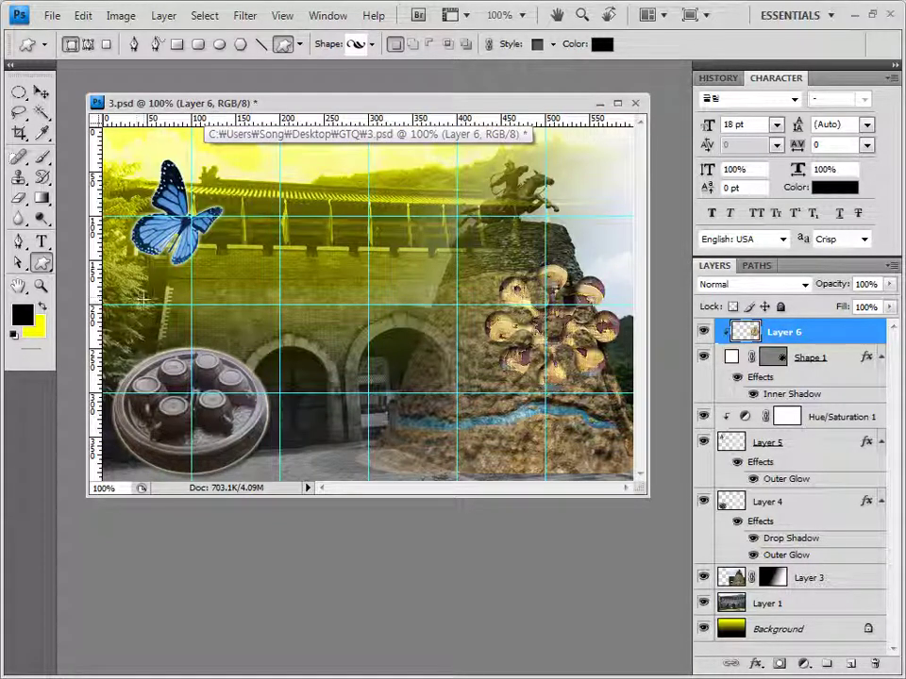
pyautogui.moveTo(141, 299); pyautogui.dragTo(219, 351)
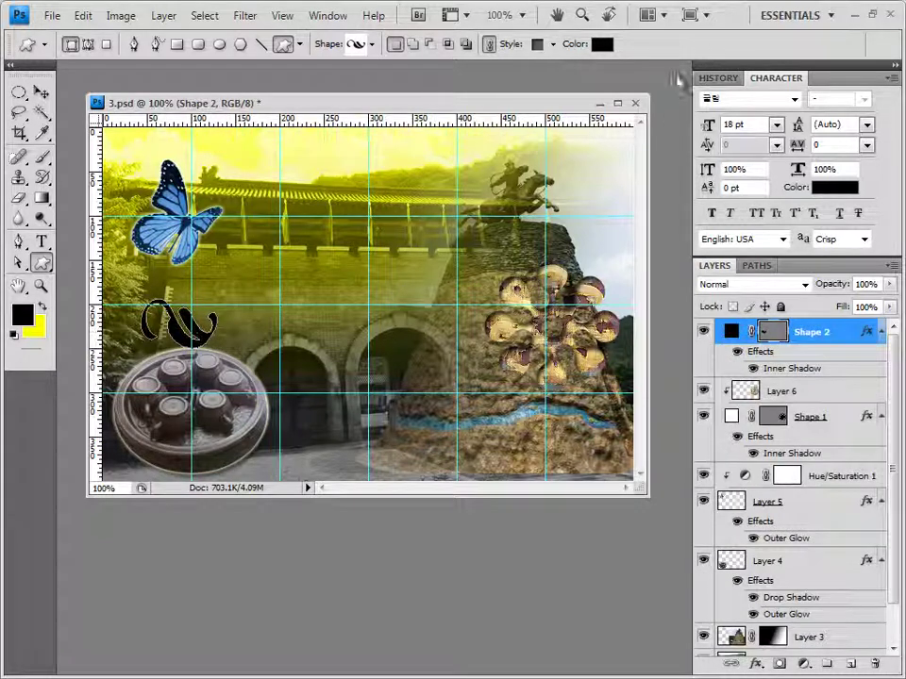
# Clear the leaf ornament's preset style and set its fill colour to 86d300.
pyautogui.click(553, 44)
pyautogui.click(454, 83)
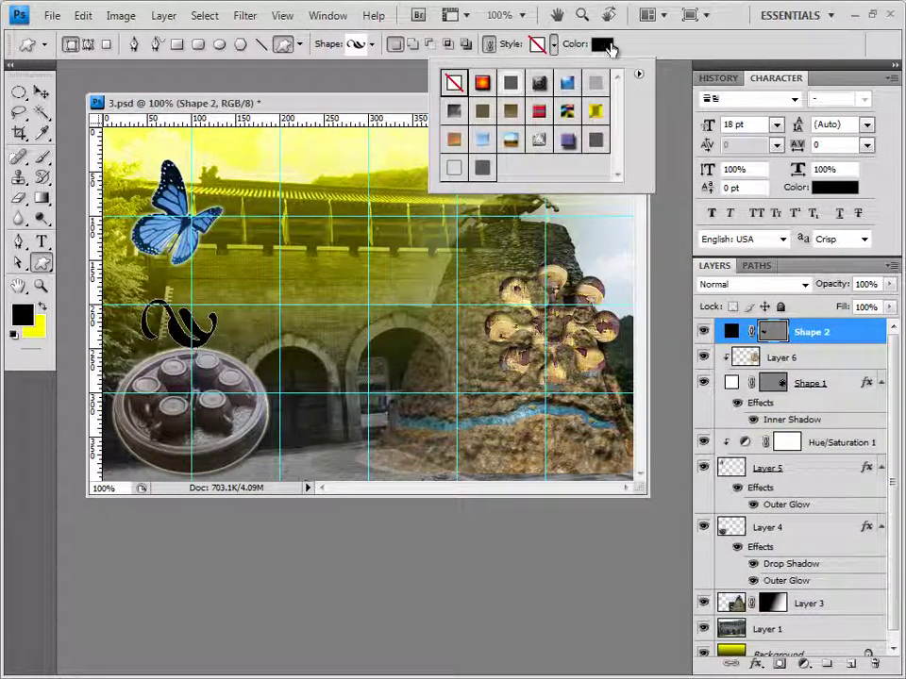
pyautogui.click(602, 45)
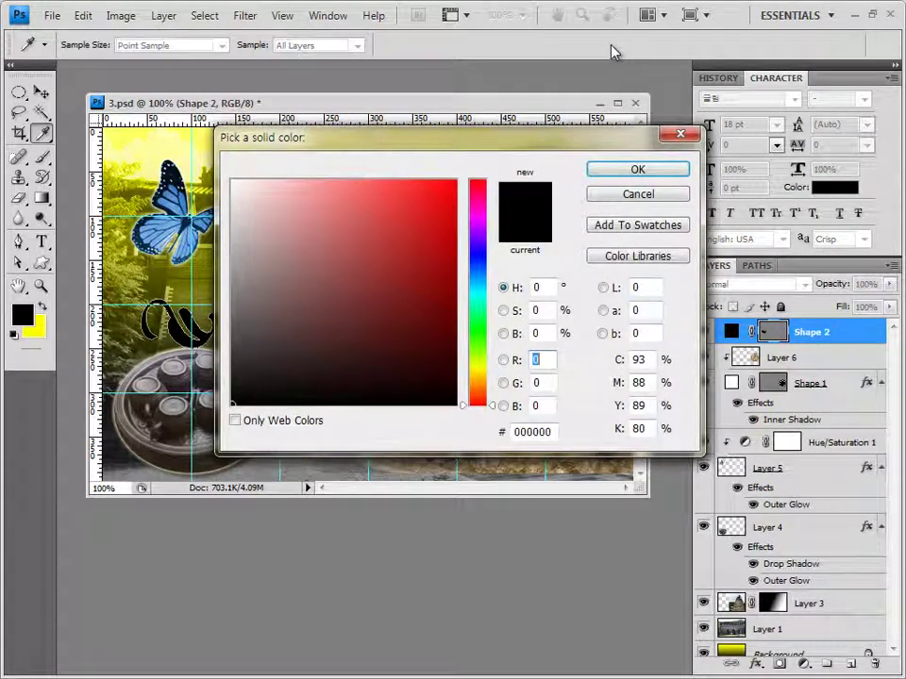
pyautogui.moveTo(555, 432); pyautogui.dragTo(398, 425)
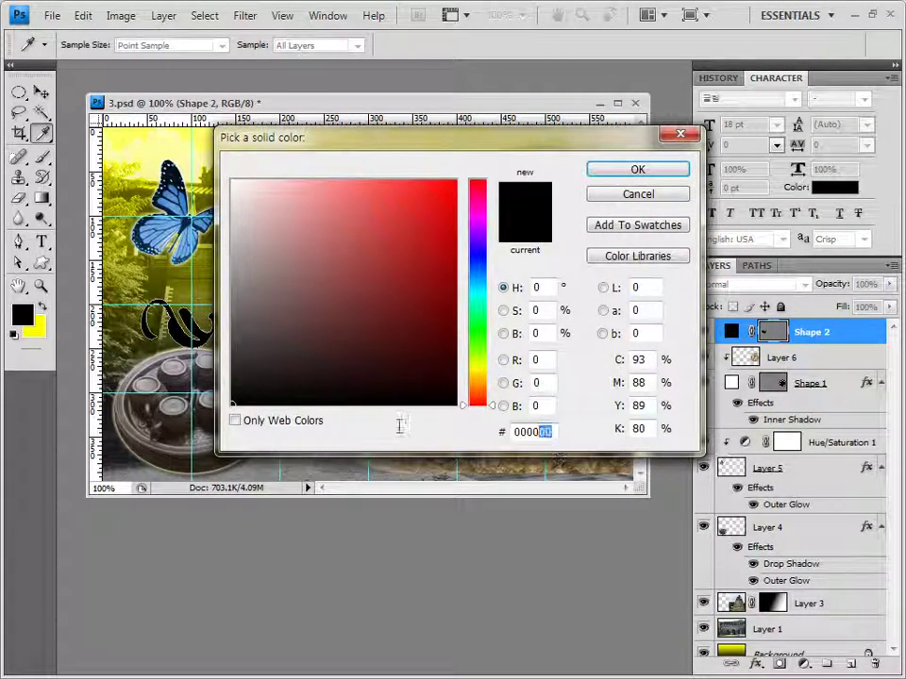
pyautogui.write('86d300')
pyautogui.click(653, 174)
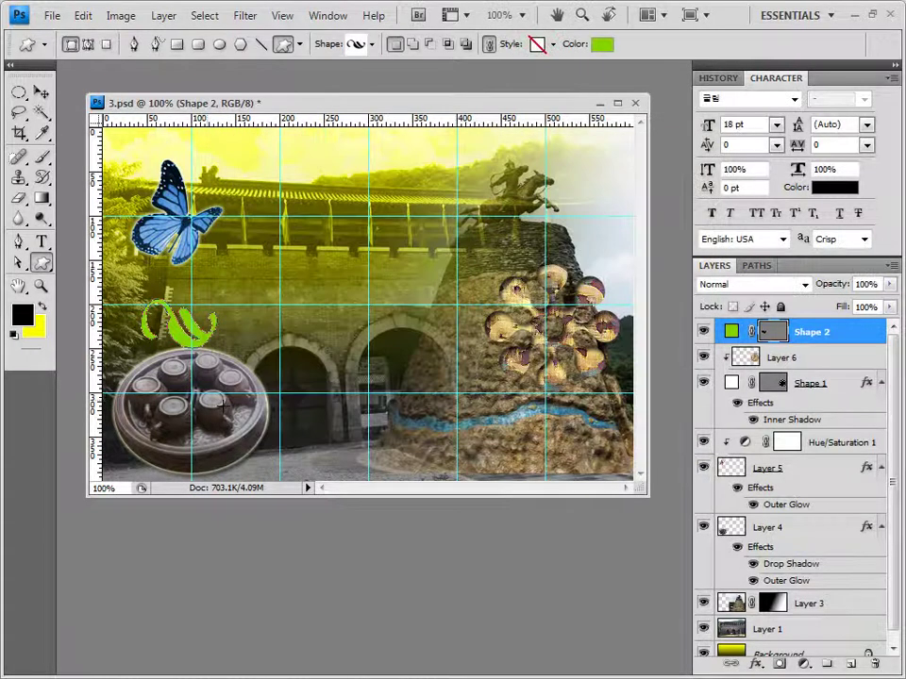
# Use Free Transform to rotate the leaf ornament slightly and move it against the canvas's left edge, just above the tray.
pyautogui.click(40, 91)
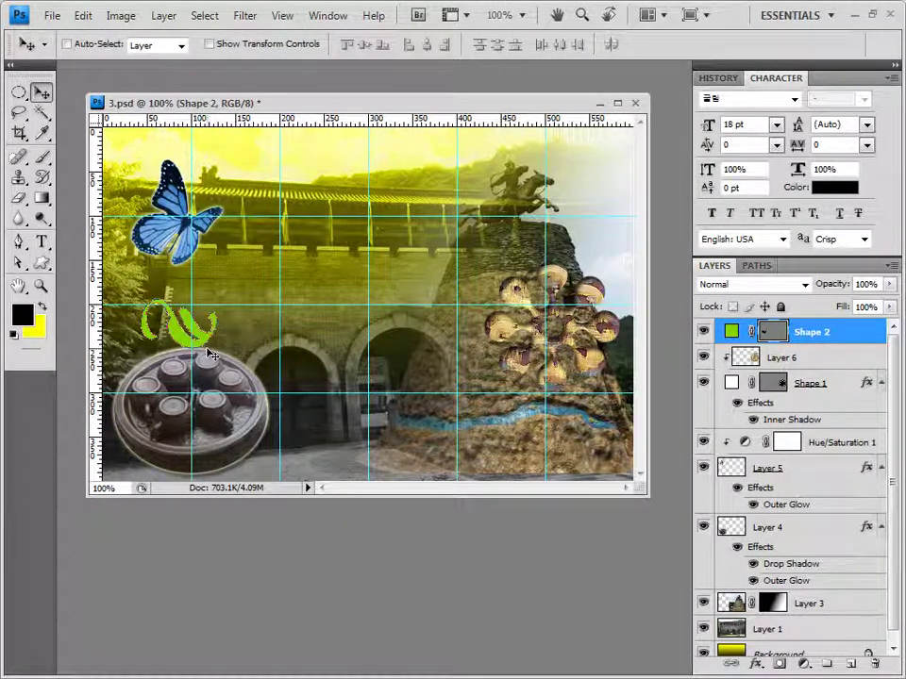
pyautogui.hotkey('ctrl', 't')
pyautogui.press('Return')
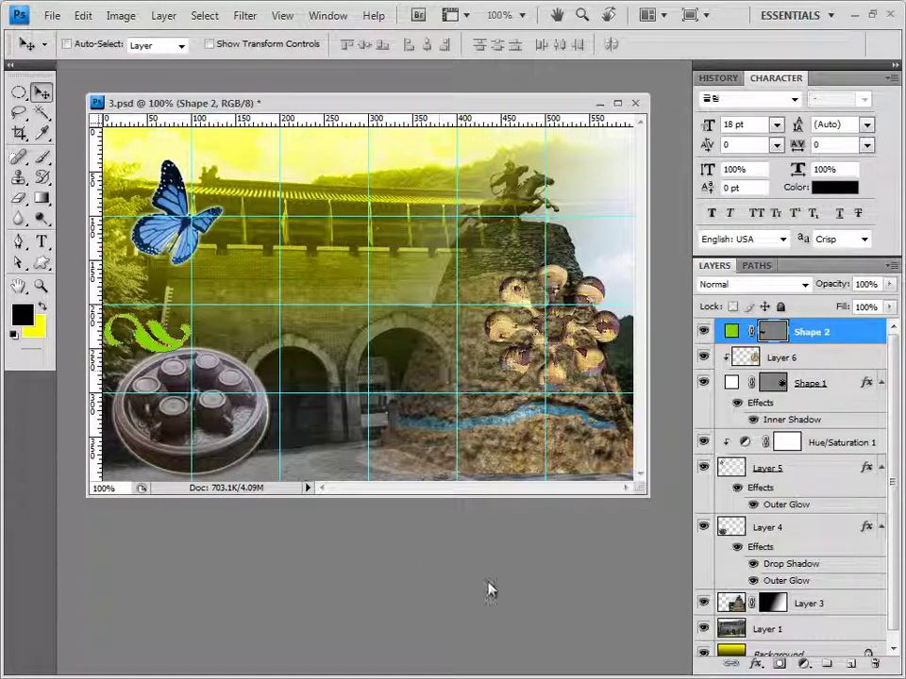
# Apply an Inner Glow layer style to the leaf ornament shape layer.
pyautogui.click(754, 665)
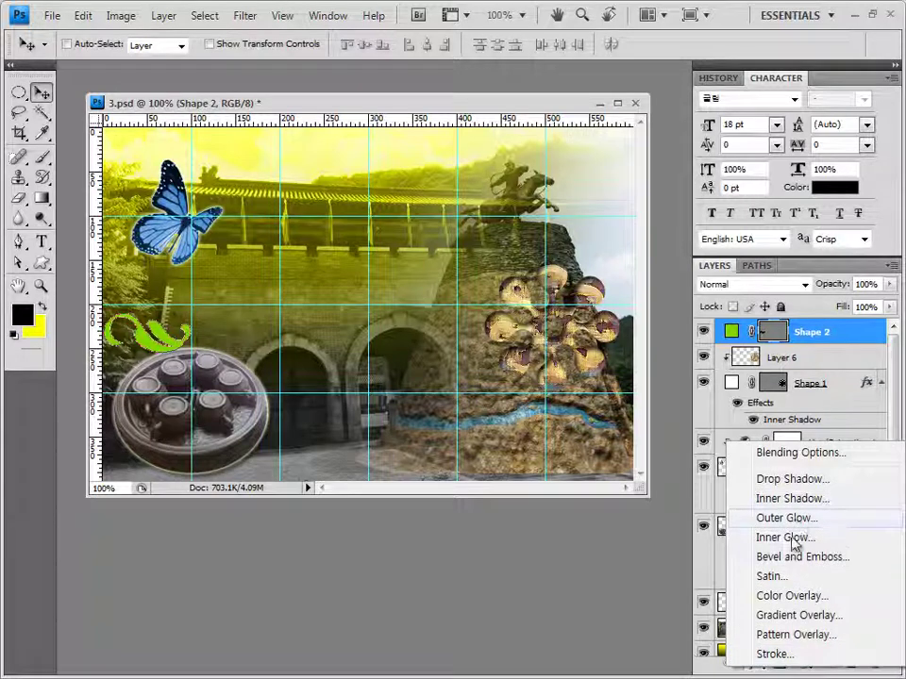
pyautogui.click(791, 540)
pyautogui.click(698, 344)
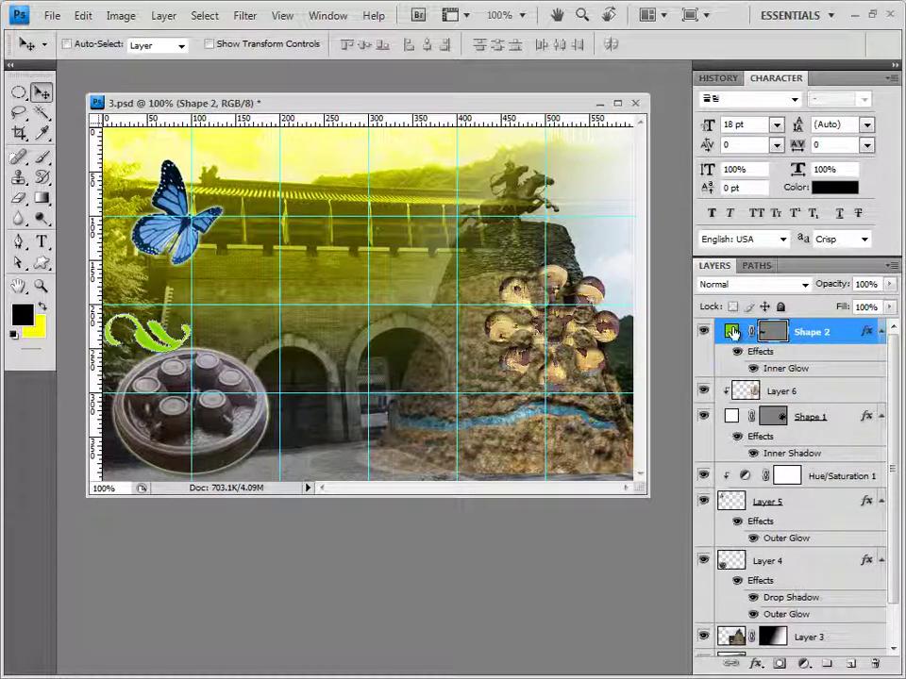
pyautogui.hotkey('alt', '[')
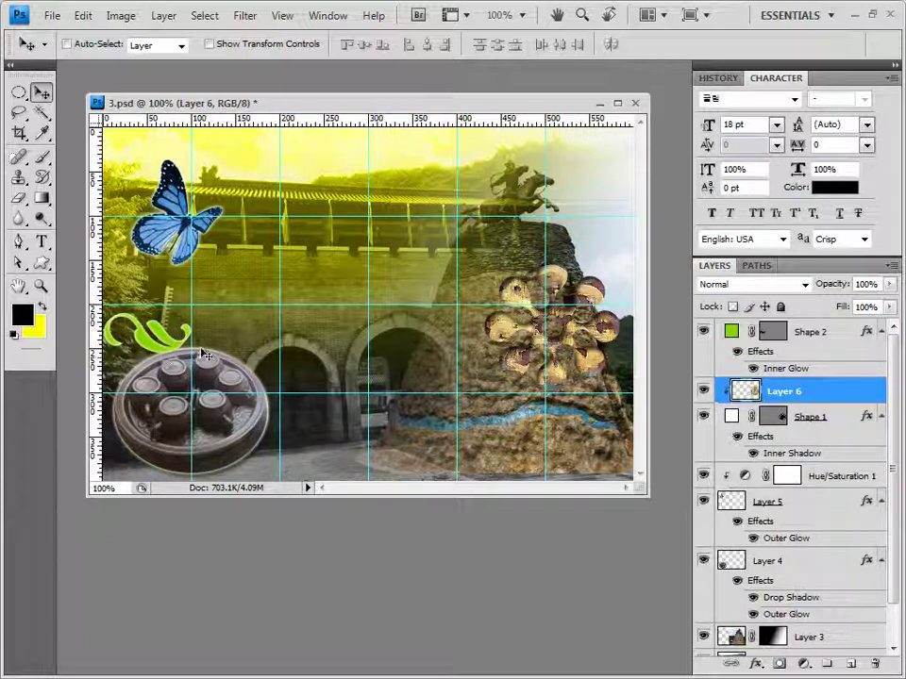
pyautogui.click(821, 335)
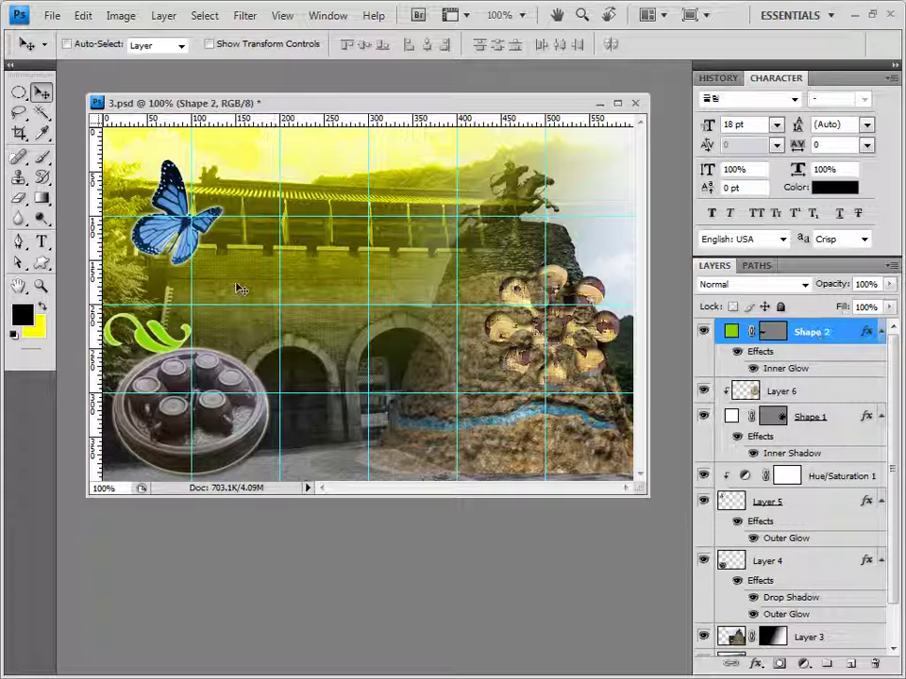
pyautogui.doubleClick(811, 334)
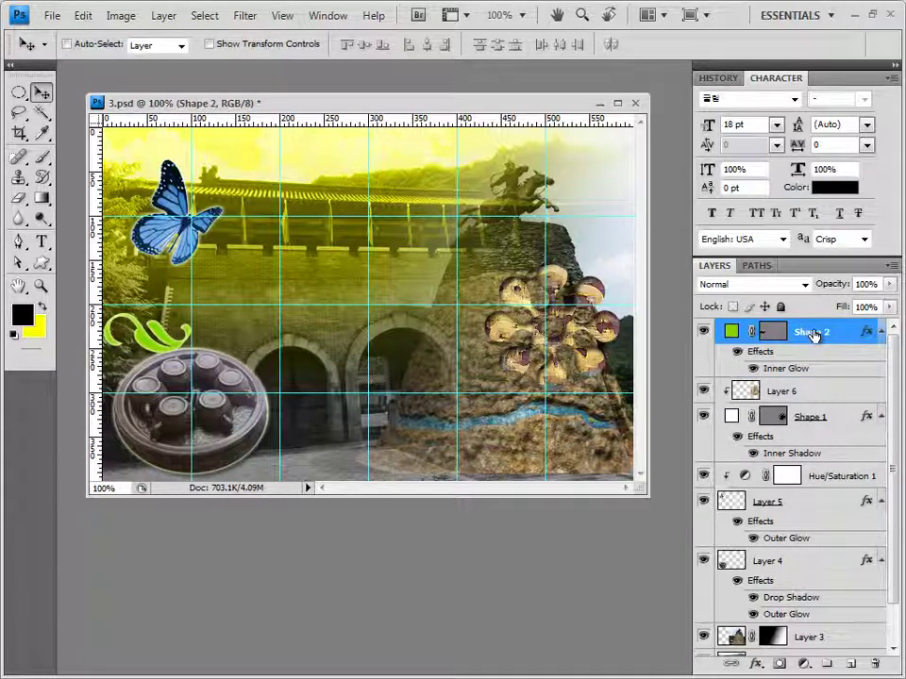
pyautogui.moveTo(817, 334)
pyautogui.mouseDown()
pyautogui.moveTo(777, 529)
pyautogui.moveTo(781, 643)
pyautogui.moveTo(805, 321)
pyautogui.mouseUp()
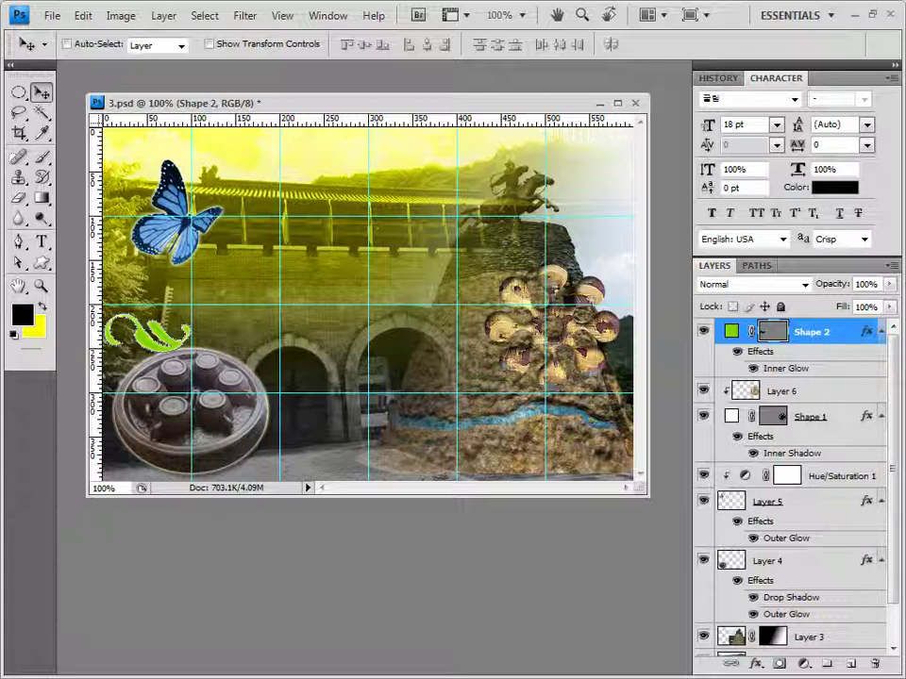
# Replace the custom shape library with Banners and Awards and select the banner shape with concave sides.
pyautogui.click(40, 263)
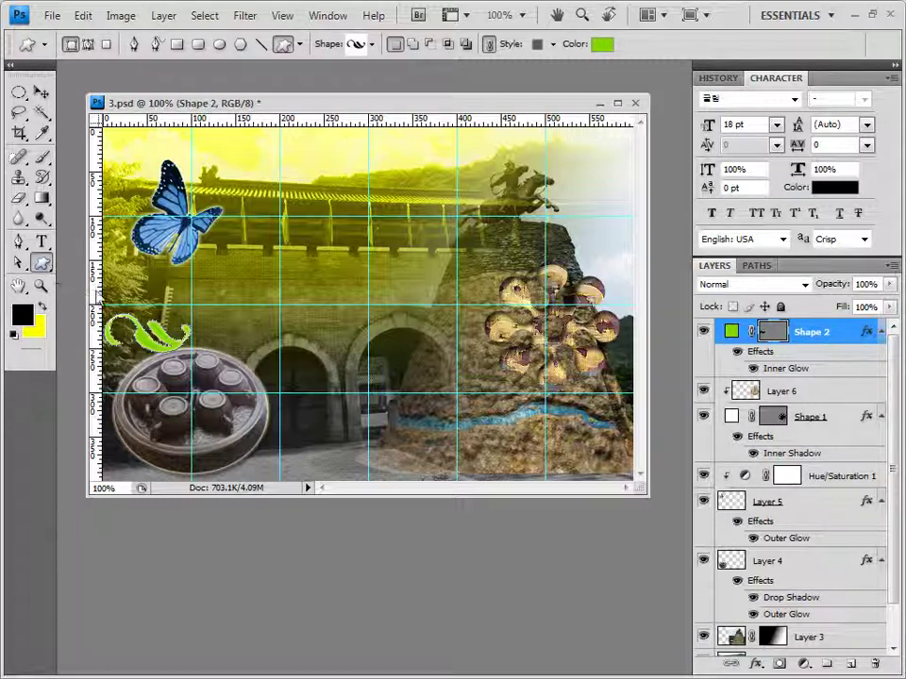
pyautogui.click(372, 44)
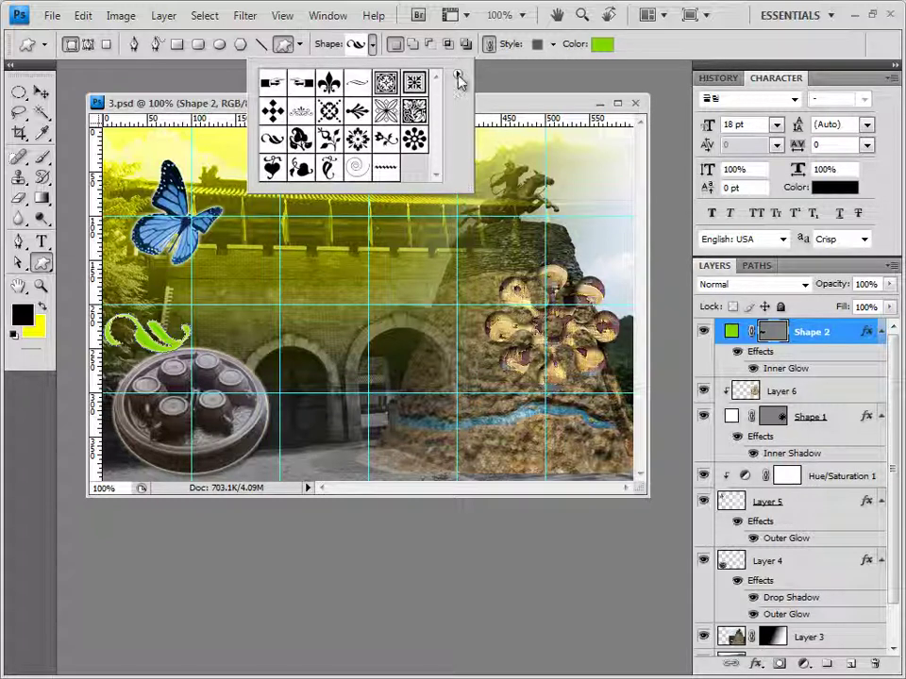
pyautogui.click(457, 74)
pyautogui.click(531, 375)
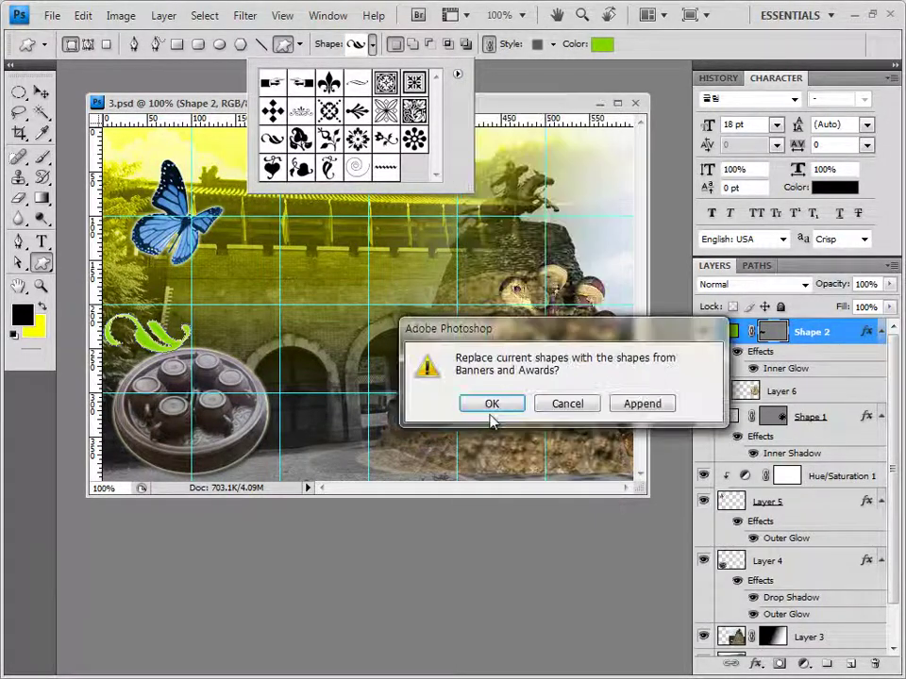
pyautogui.click(491, 404)
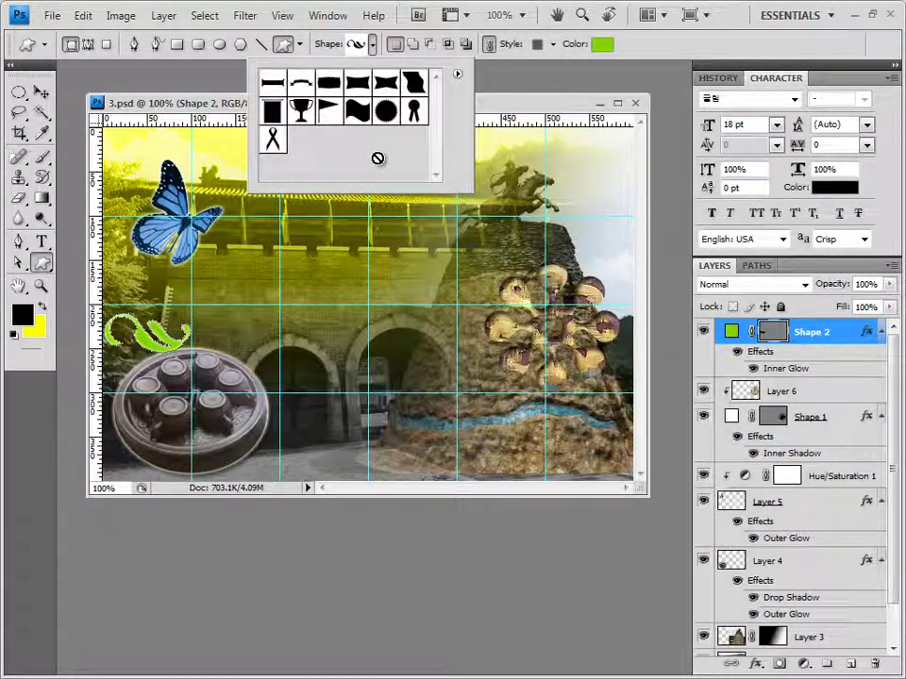
pyautogui.click(360, 111)
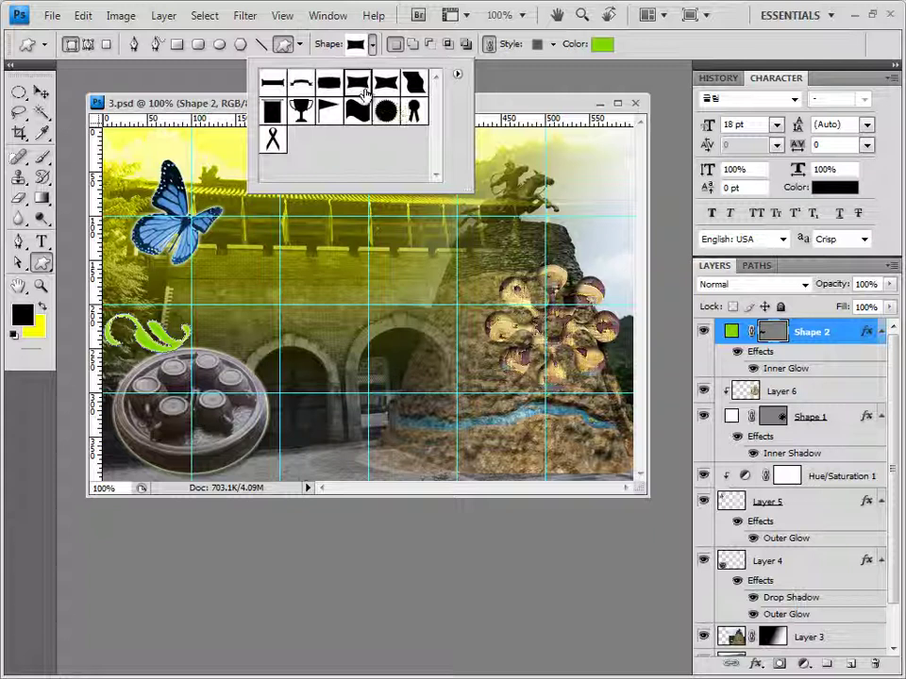
# Draw the banner as a shape layer about 205 px wide and 45 px high beside the tray, and clear its preset style.
pyautogui.click(177, 79)
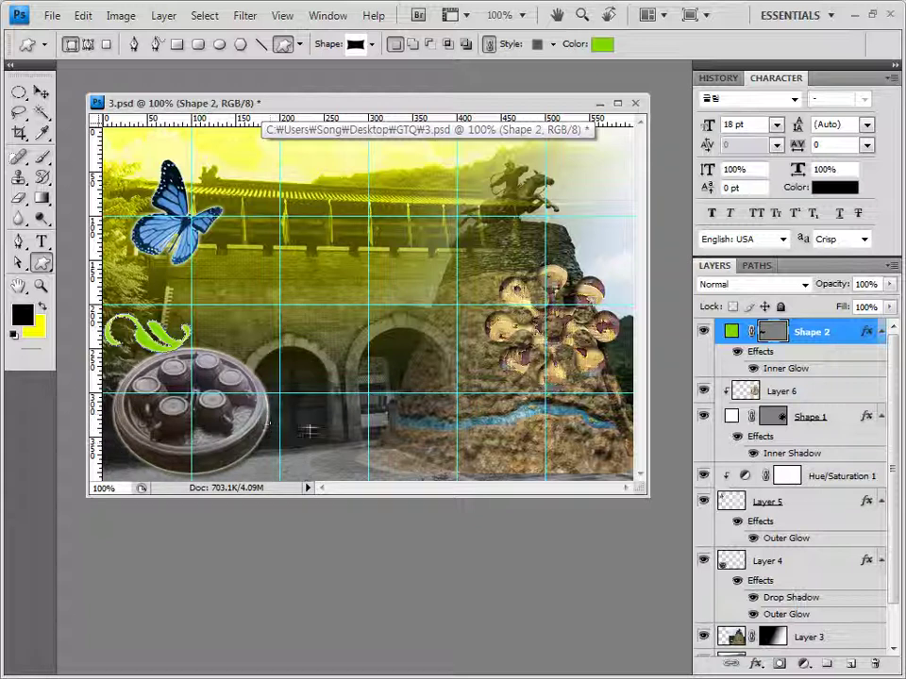
pyautogui.moveTo(266, 415)
pyautogui.mouseDown()
pyautogui.moveTo(448, 420)
pyautogui.moveTo(377, 452)
pyautogui.moveTo(265, 416)
pyautogui.mouseUp()
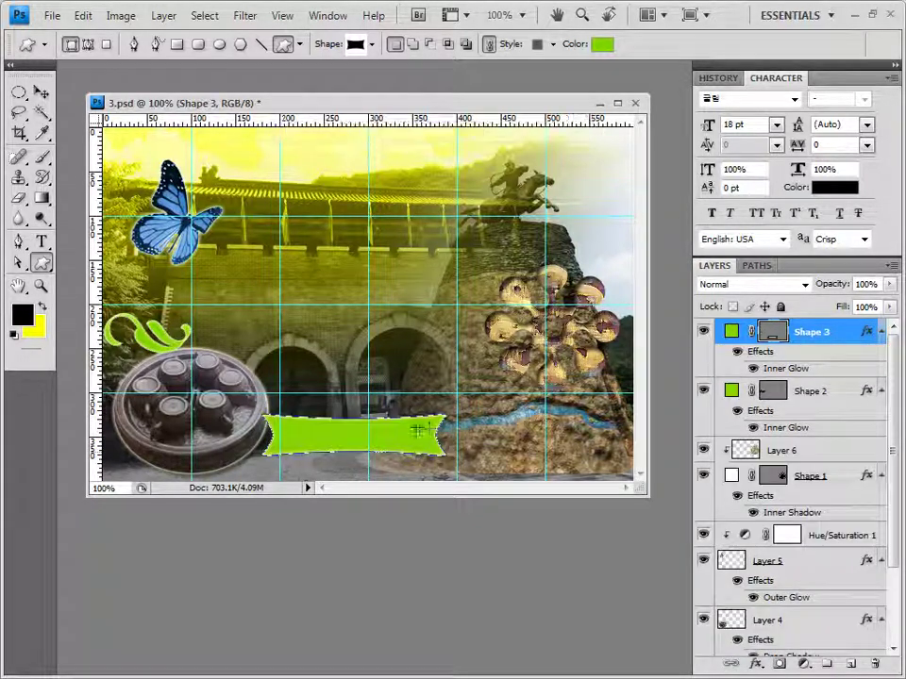
pyautogui.click(553, 44)
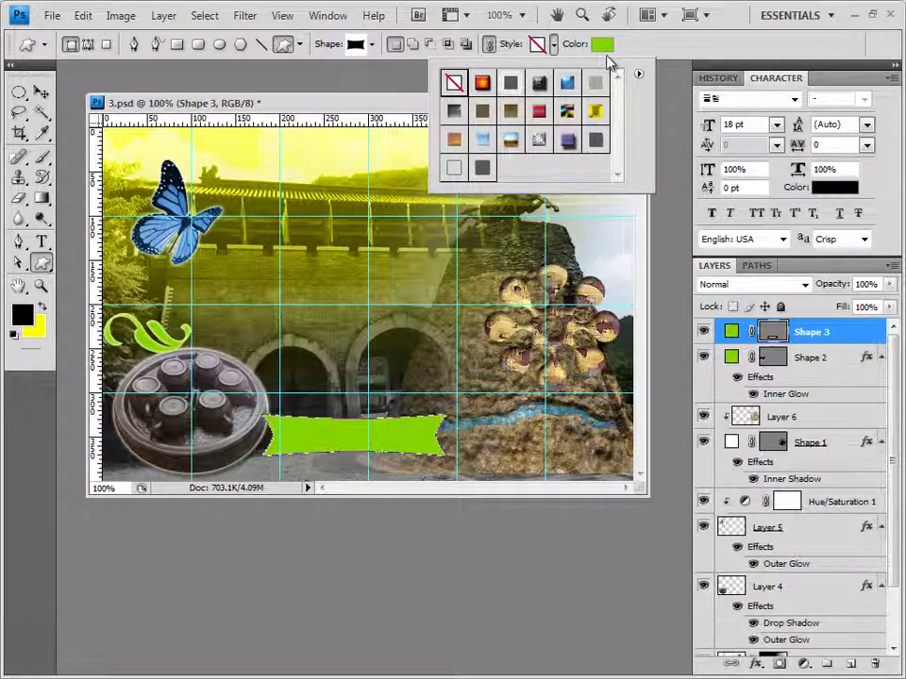
# Set the banner shape's fill color to #ffff00.
pyautogui.click(607, 45)
pyautogui.click(607, 45)
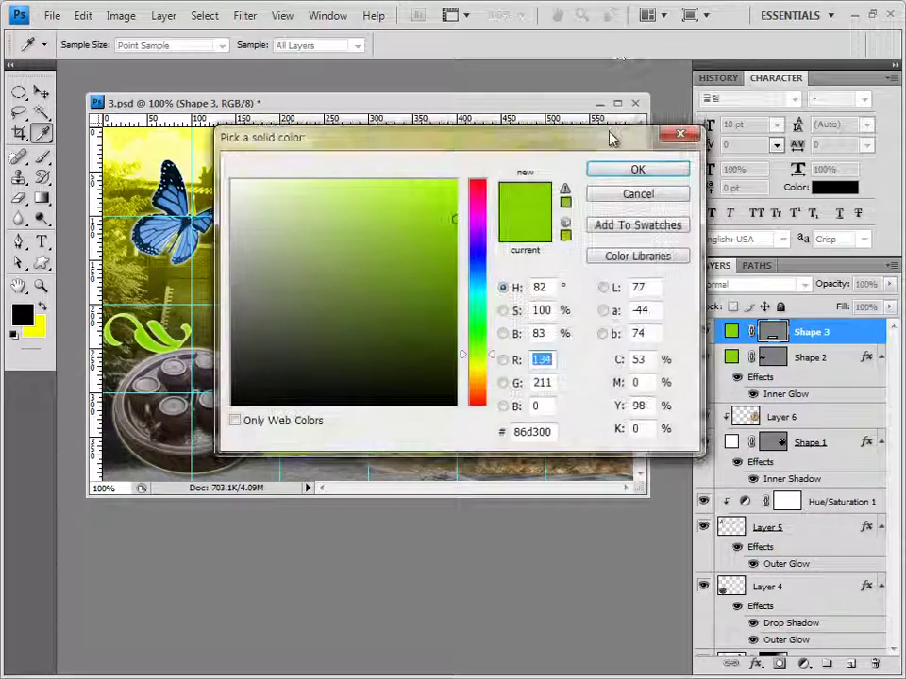
pyautogui.doubleClick(533, 432)
pyautogui.write('ffff00')
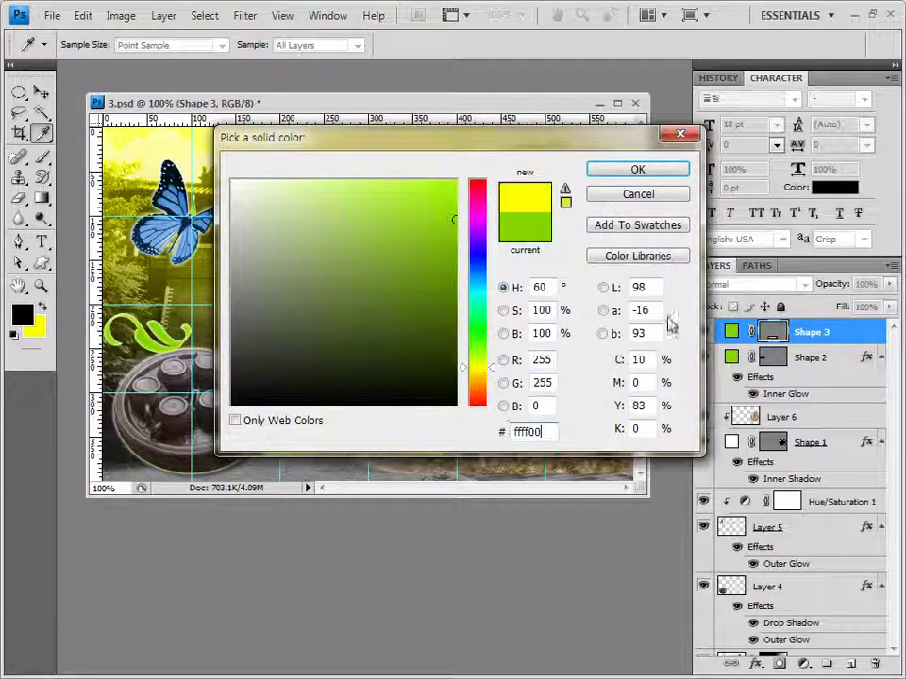
pyautogui.click(638, 170)
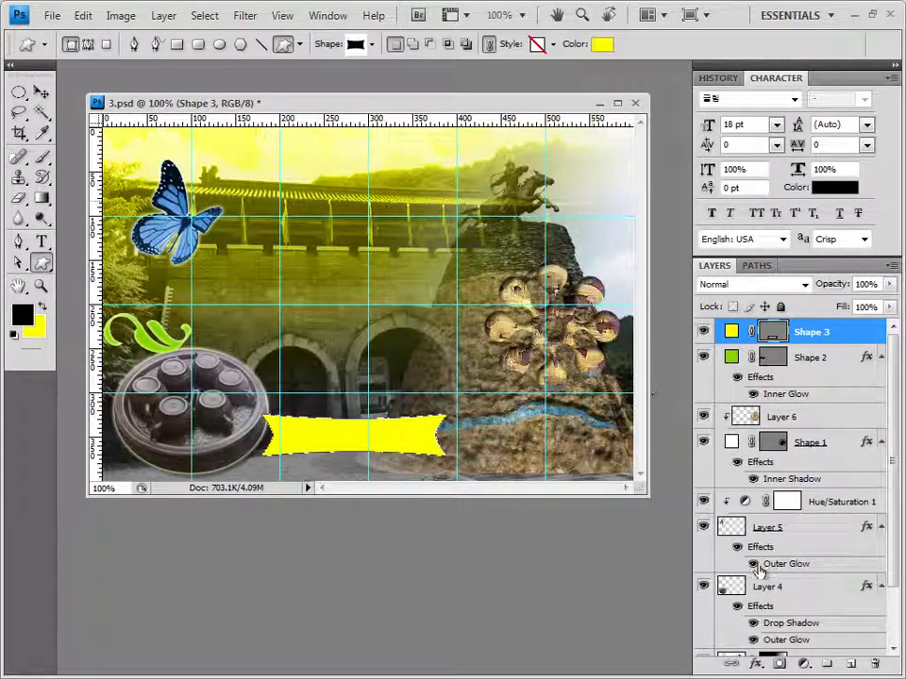
# Apply Inner Glow and Drop Shadow layer styles to the banner shape layer.
pyautogui.click(760, 668)
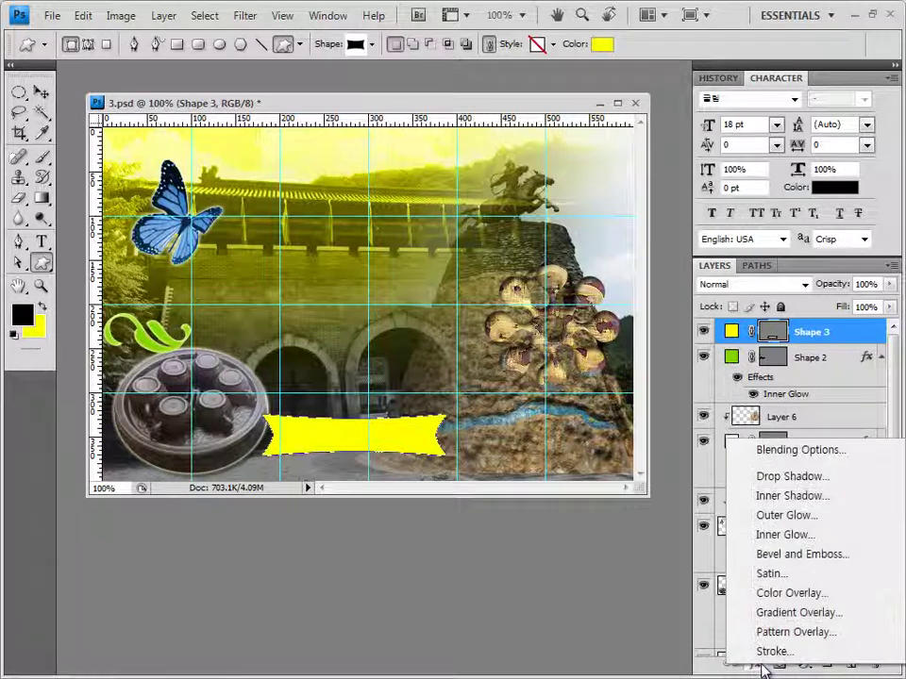
pyautogui.click(791, 536)
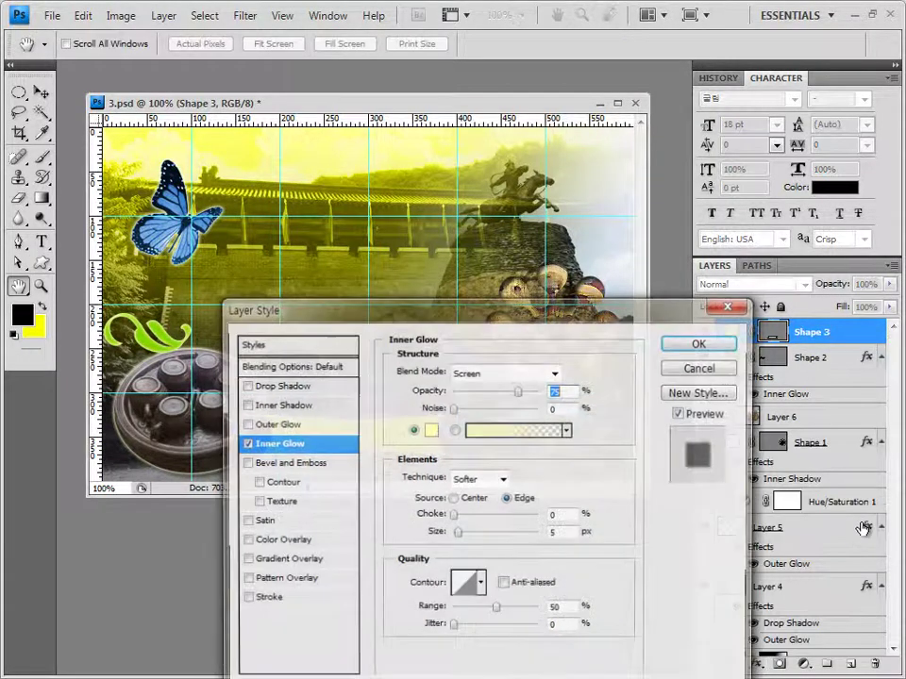
pyautogui.click(279, 385)
pyautogui.click(703, 344)
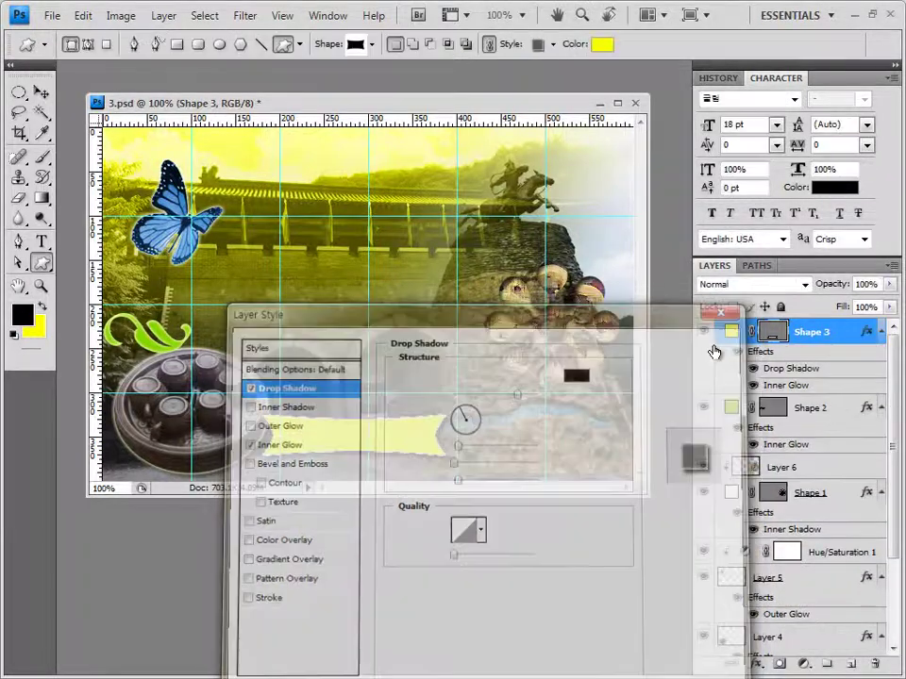
# Set the banner layer's opacity to 50% and use Free Transform to place it slightly lower, against the tray's right edge.
pyautogui.click(866, 284)
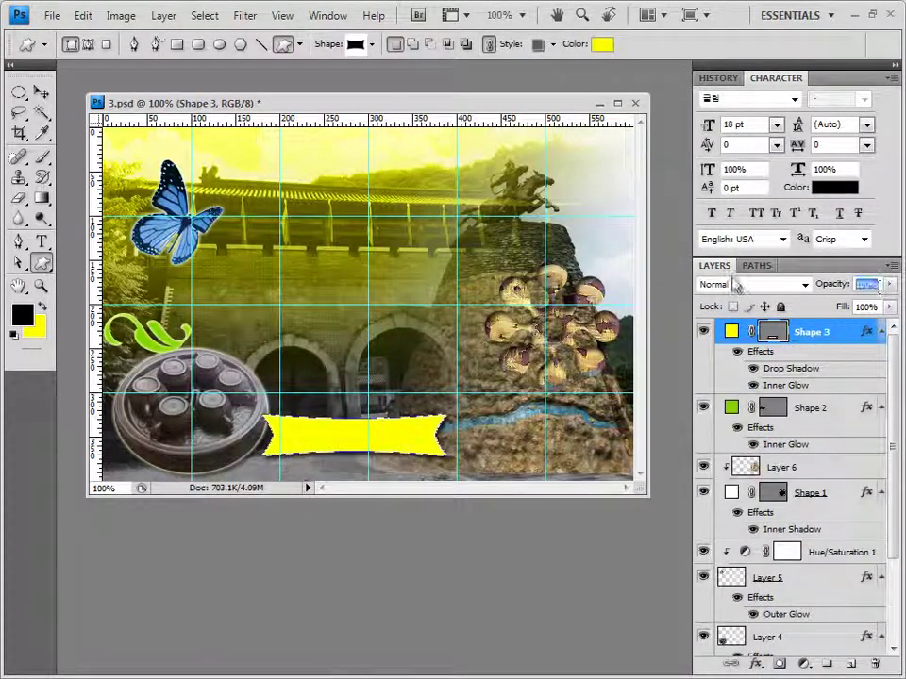
pyautogui.write('50')
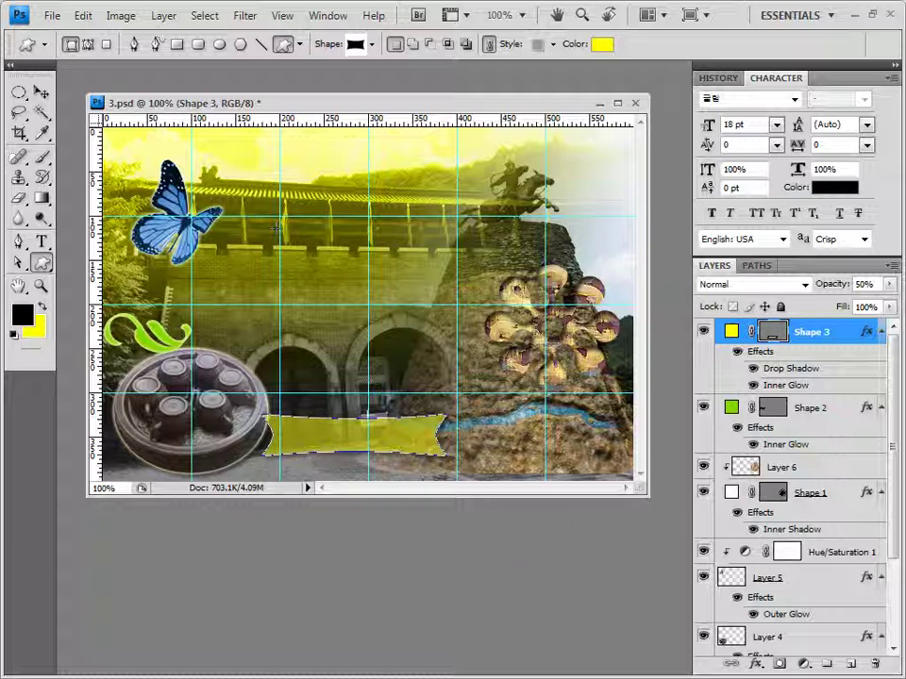
pyautogui.hotkey('ctrl', 't')
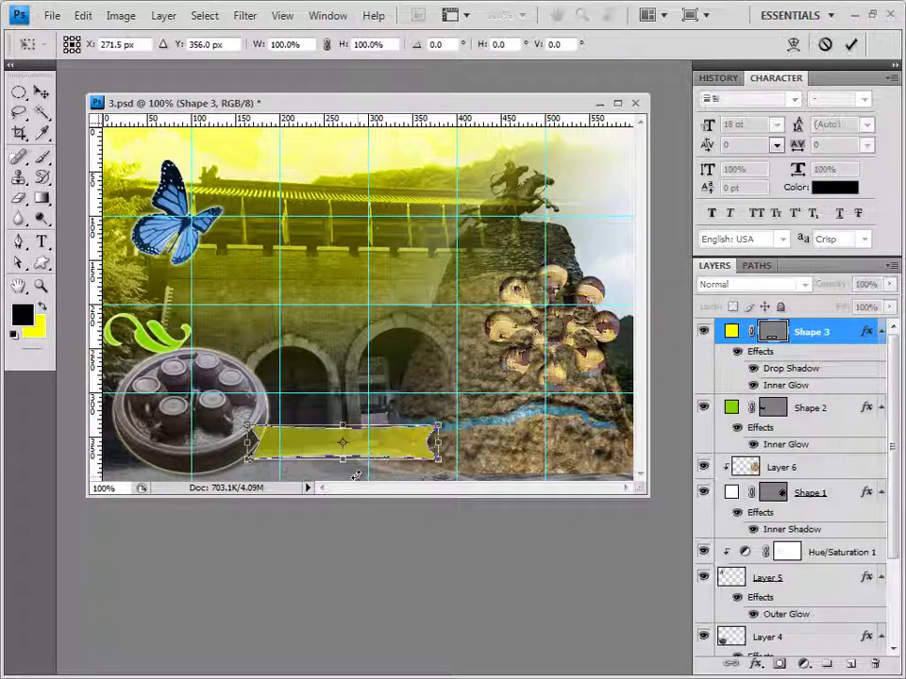
pyautogui.press('Return')
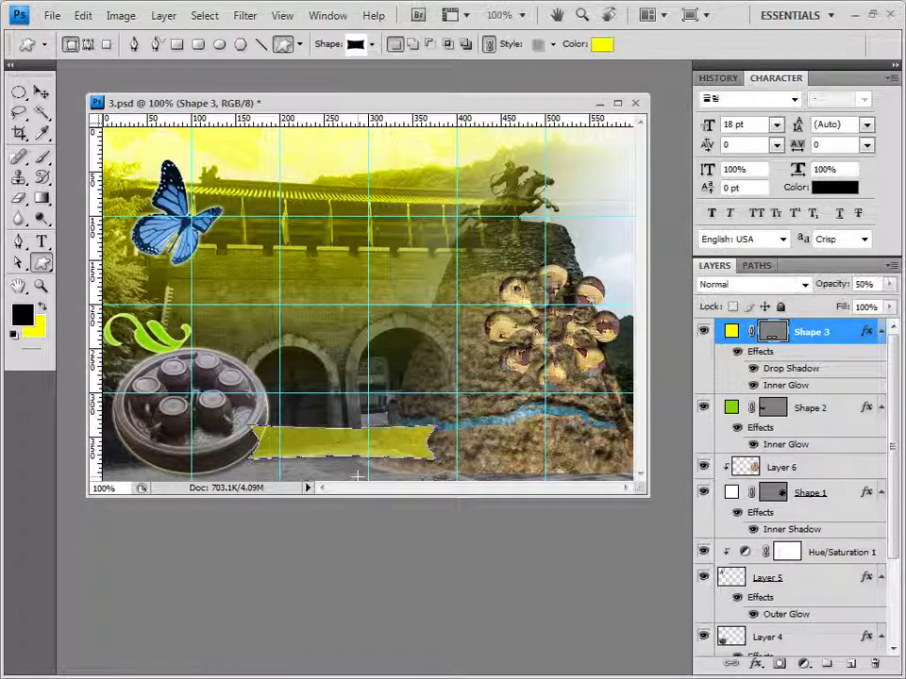
# Add the horizontal text "전통문화 특별전" above the banner in the 돋움 font at 50 pt.
pyautogui.click(42, 243)
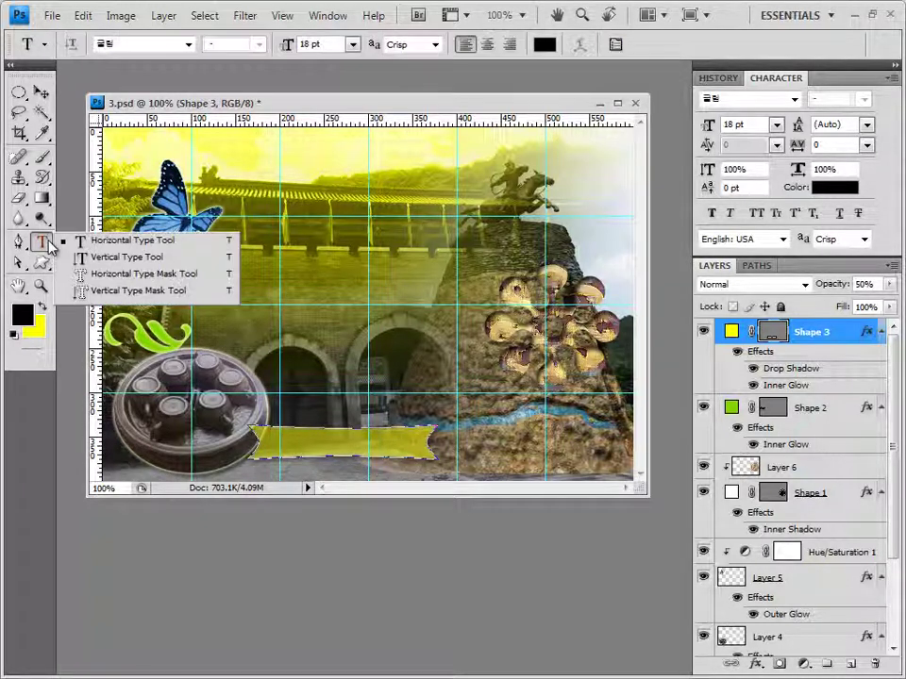
pyautogui.click(88, 243)
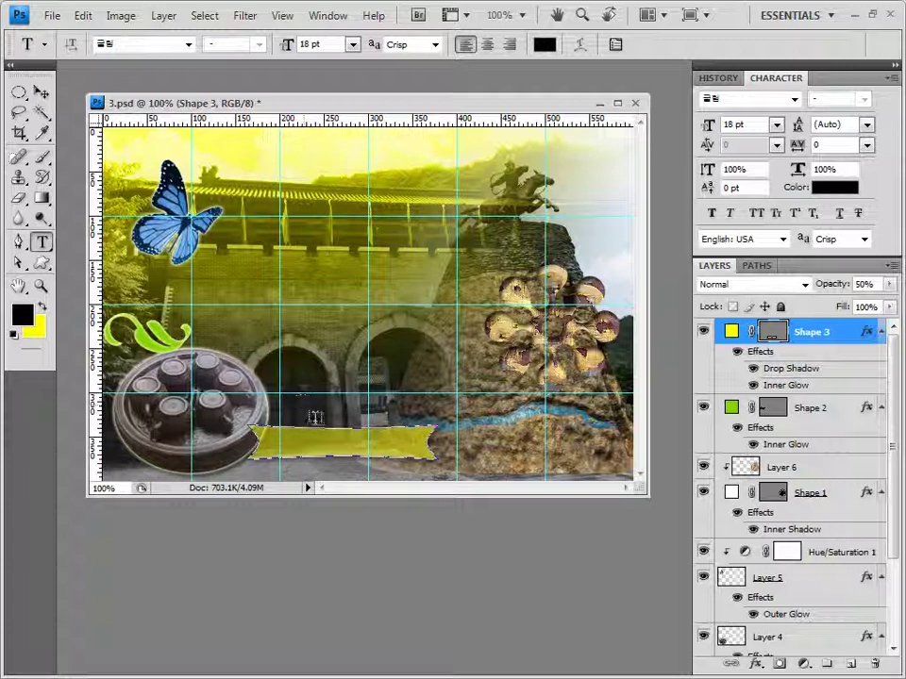
pyautogui.click(275, 379)
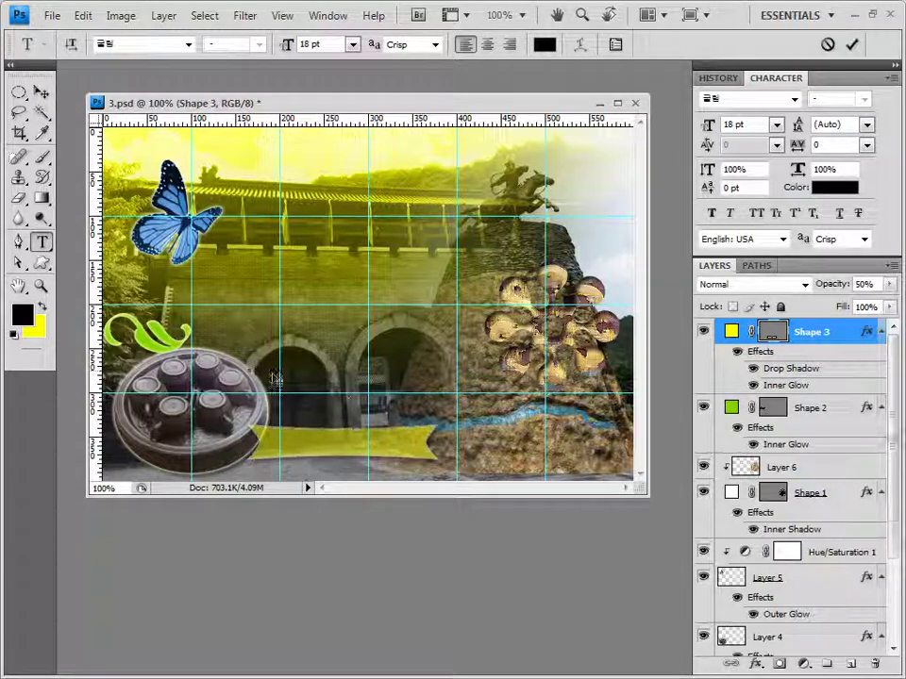
pyautogui.click(189, 44)
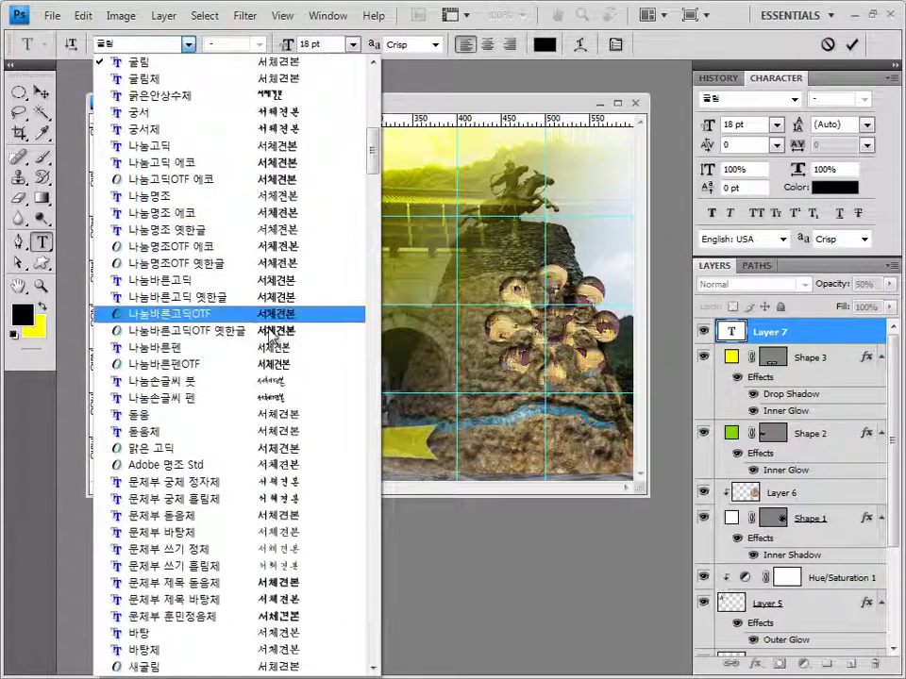
pyautogui.click(253, 416)
pyautogui.click(336, 46)
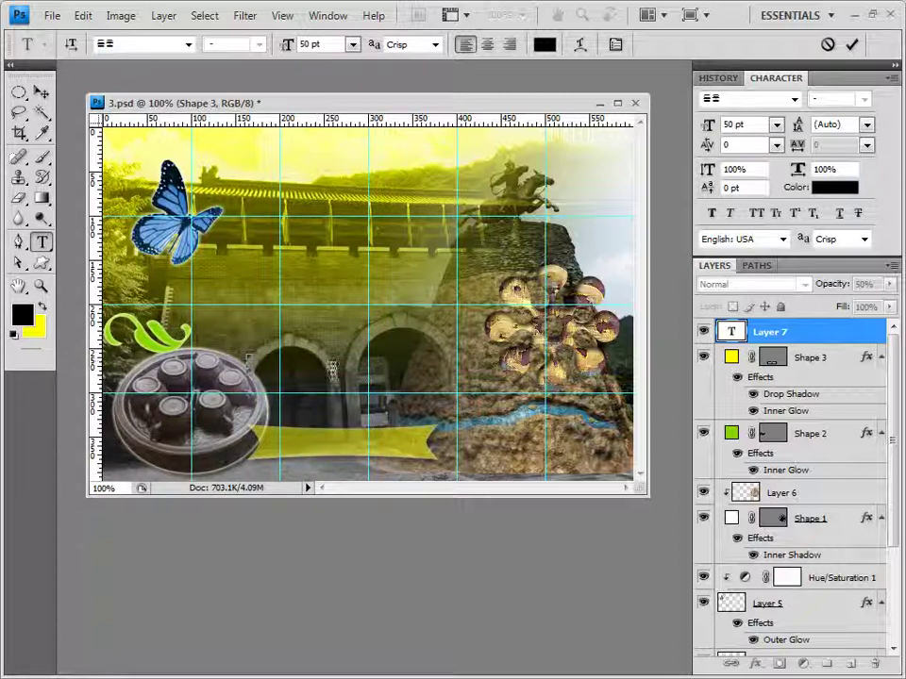
pyautogui.write('전통문화 특별전')
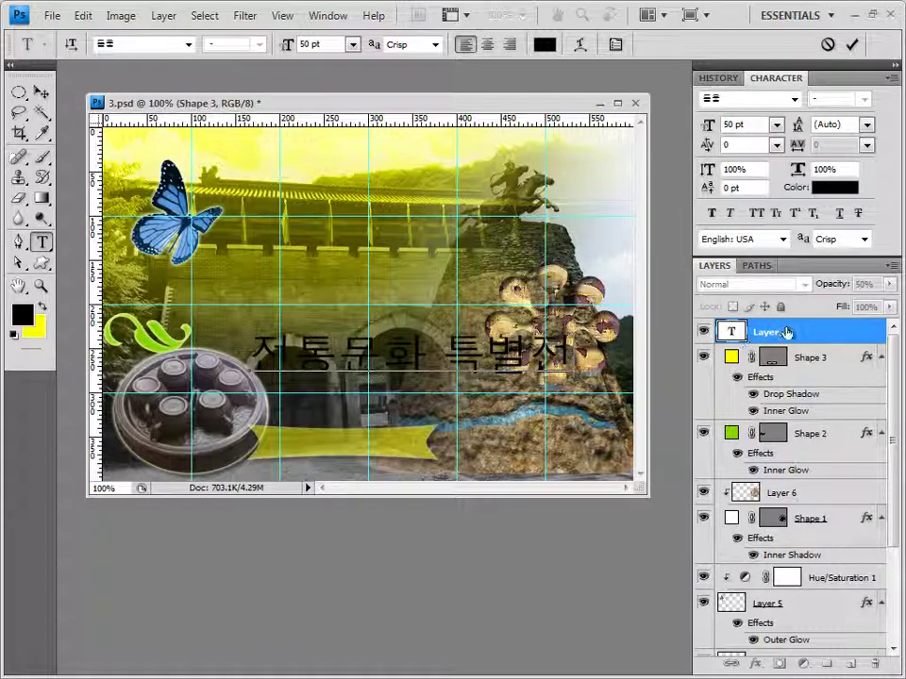
pyautogui.click(791, 332)
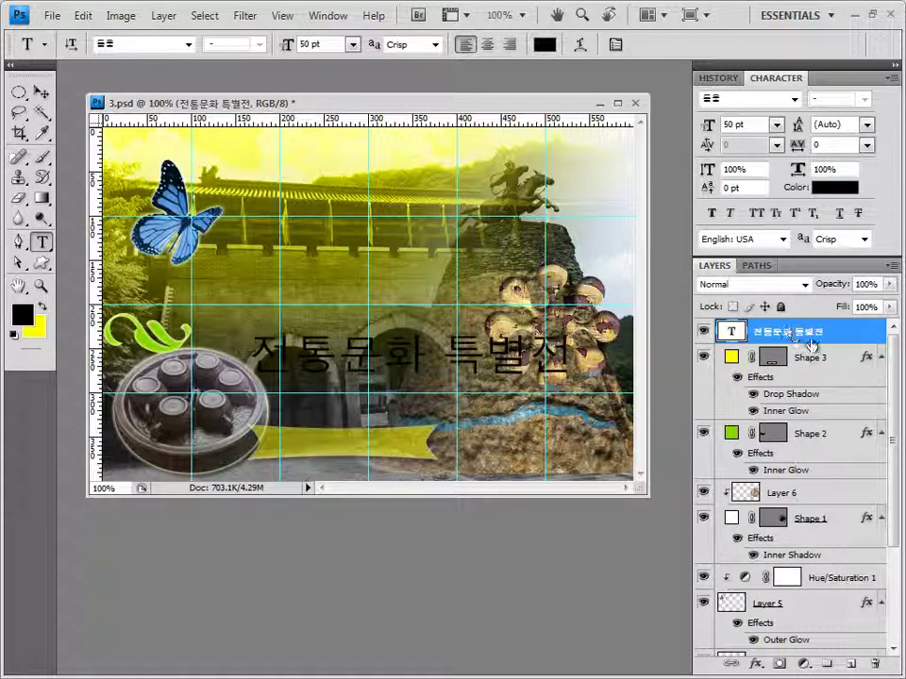
# Add a Gradient Overlay to the title text layer and set the gradient's starting color stop to #ffffff.
pyautogui.click(755, 666)
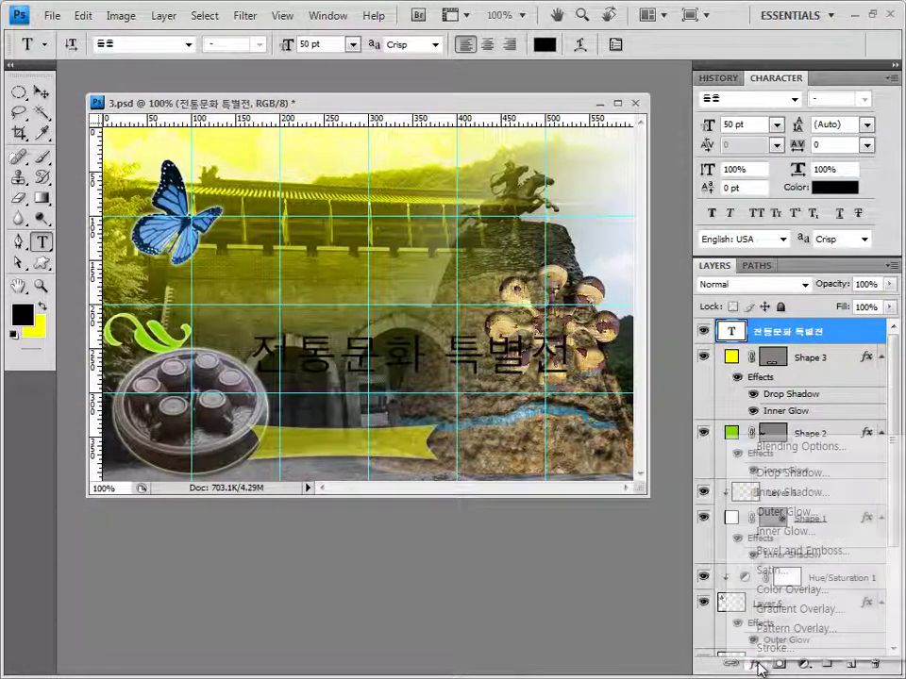
pyautogui.click(803, 611)
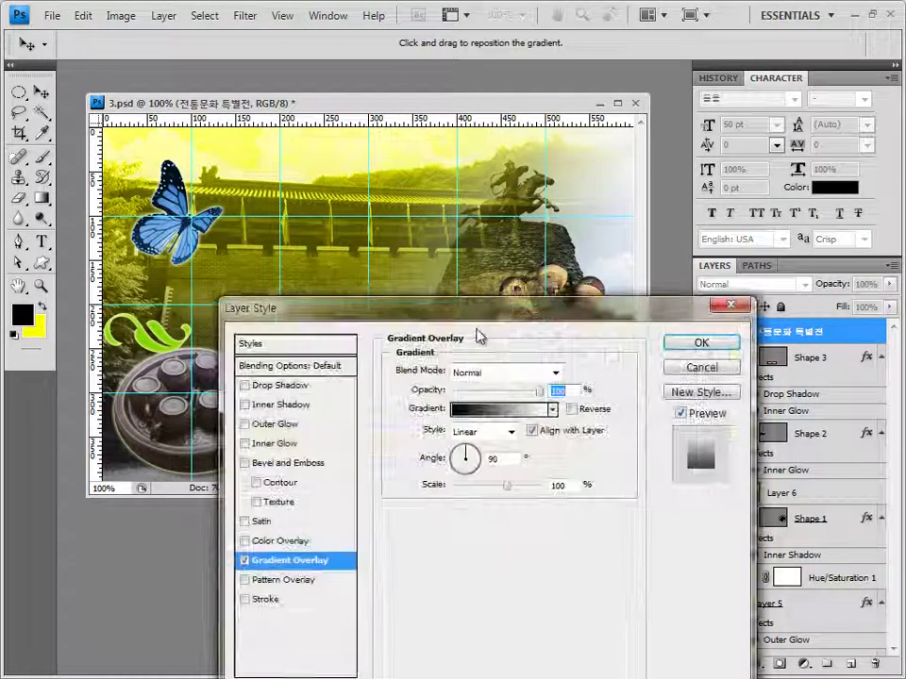
pyautogui.moveTo(364, 311); pyautogui.dragTo(364, 176)
pyautogui.click(518, 285)
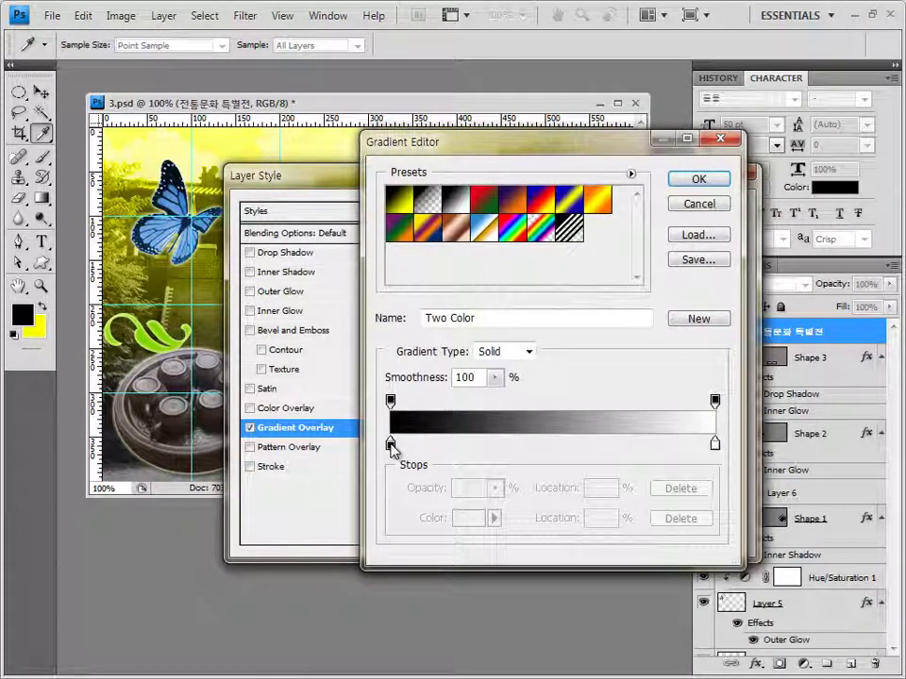
pyautogui.click(391, 443)
pyautogui.doubleClick(391, 444)
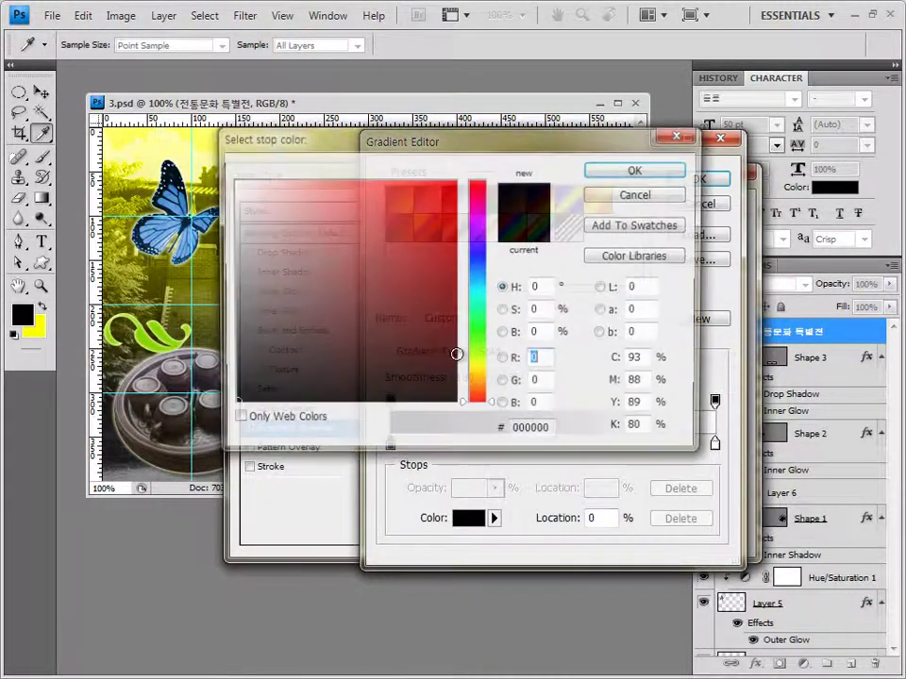
pyautogui.click(232, 181)
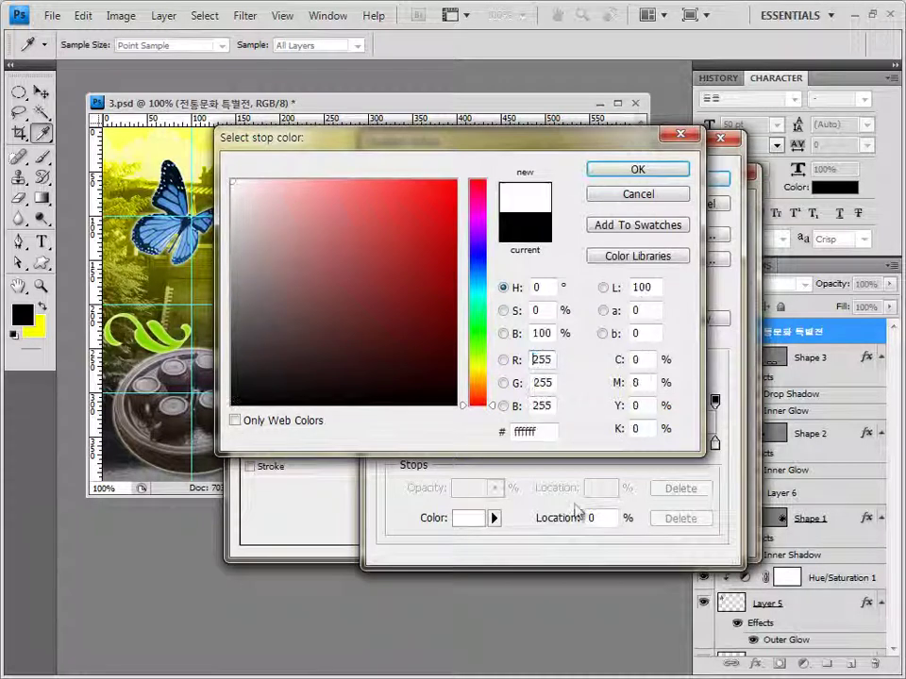
pyautogui.doubleClick(549, 434)
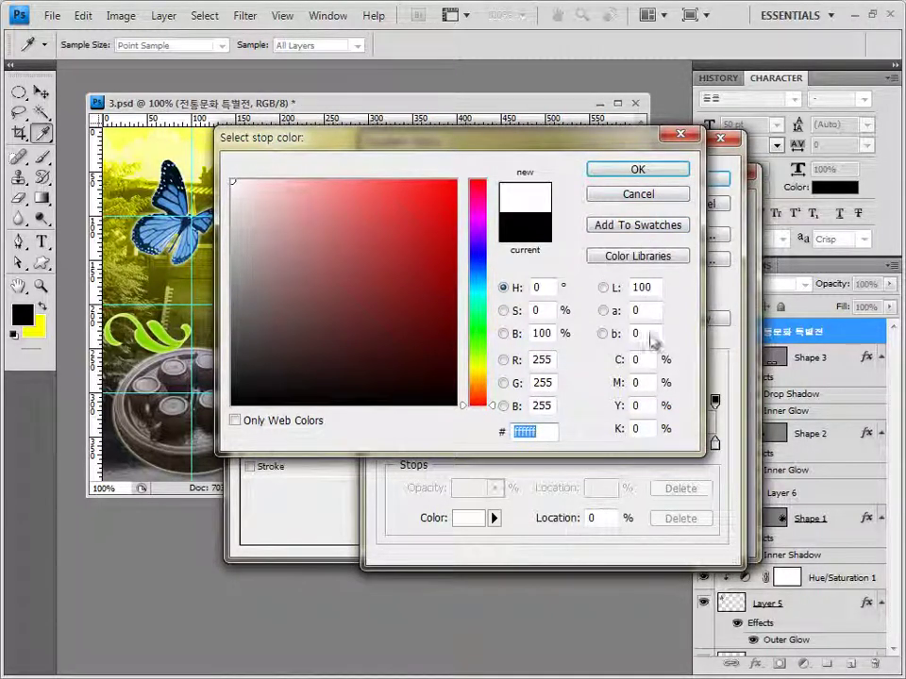
pyautogui.click(626, 172)
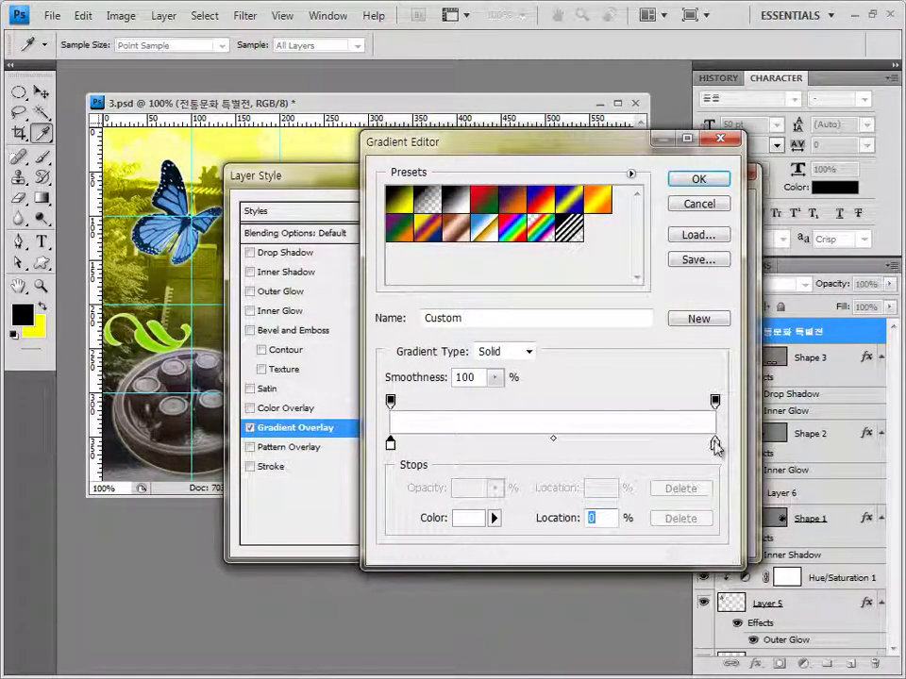
# Set the end color stop of the title's overlay gradient to #3366ff and accept the gradient.
pyautogui.doubleClick(714, 443)
pyautogui.doubleClick(533, 431)
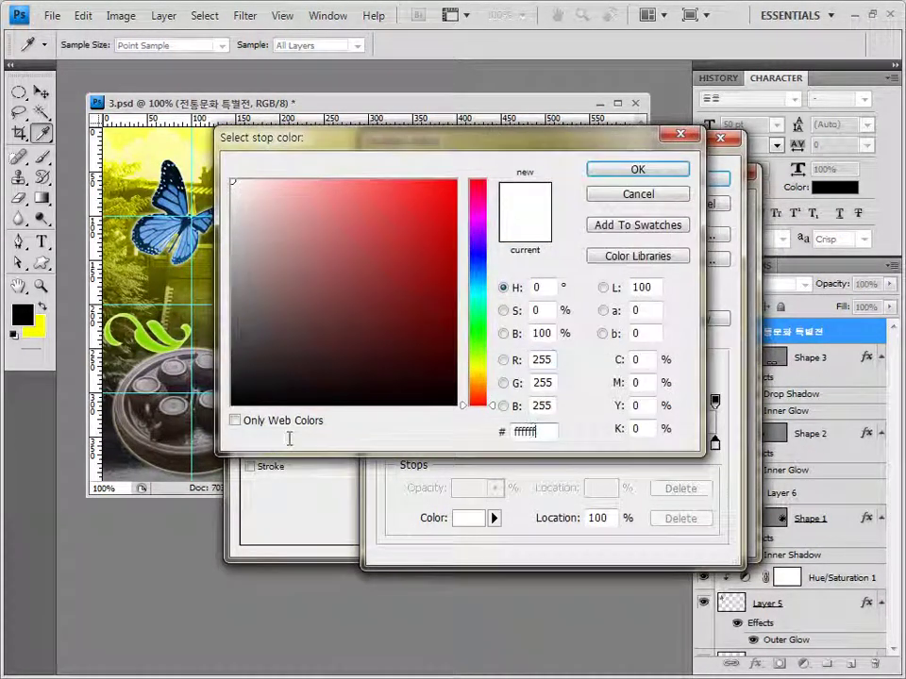
pyautogui.write('3366ff')
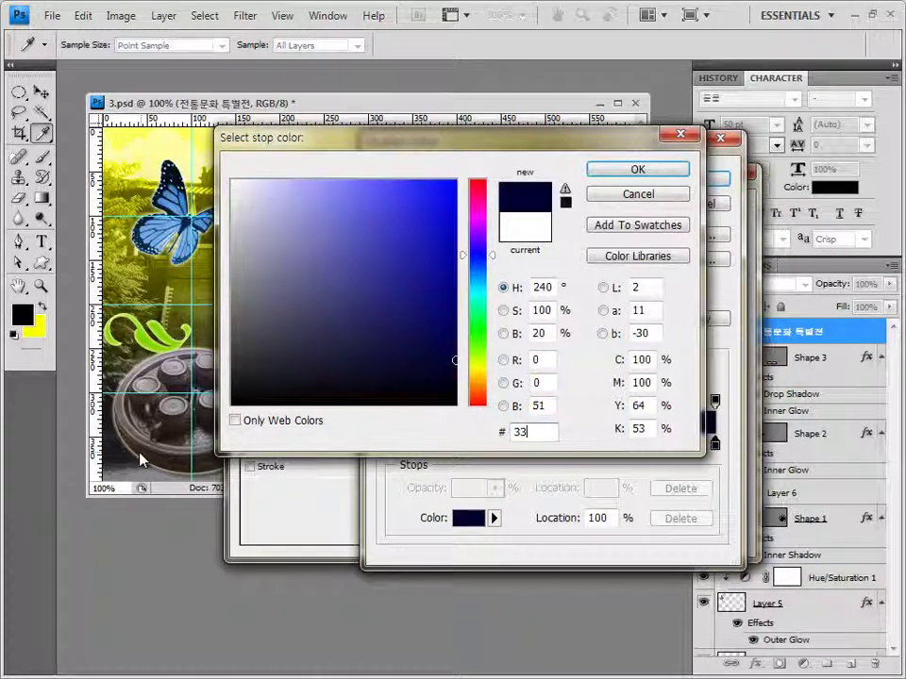
pyautogui.click(639, 170)
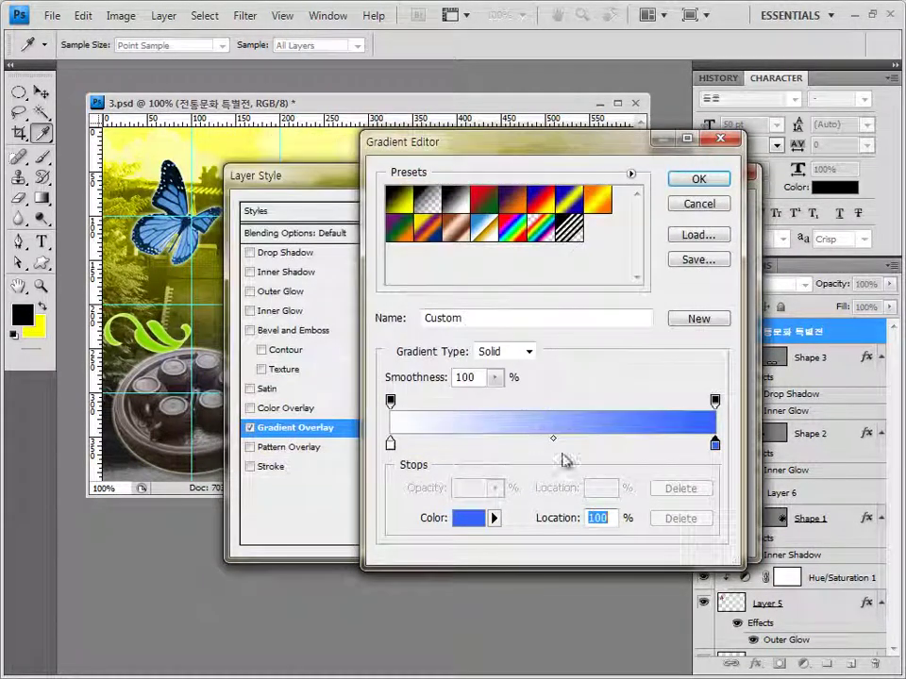
pyautogui.click(695, 182)
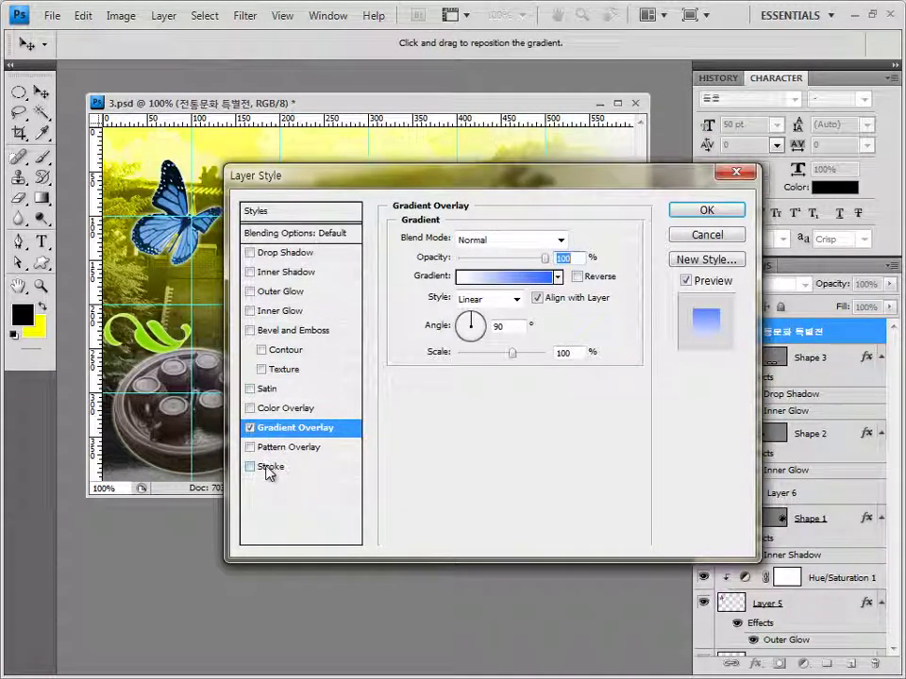
# Add a 2 px black outside Stroke to the title text and apply the layer style.
pyautogui.click(267, 470)
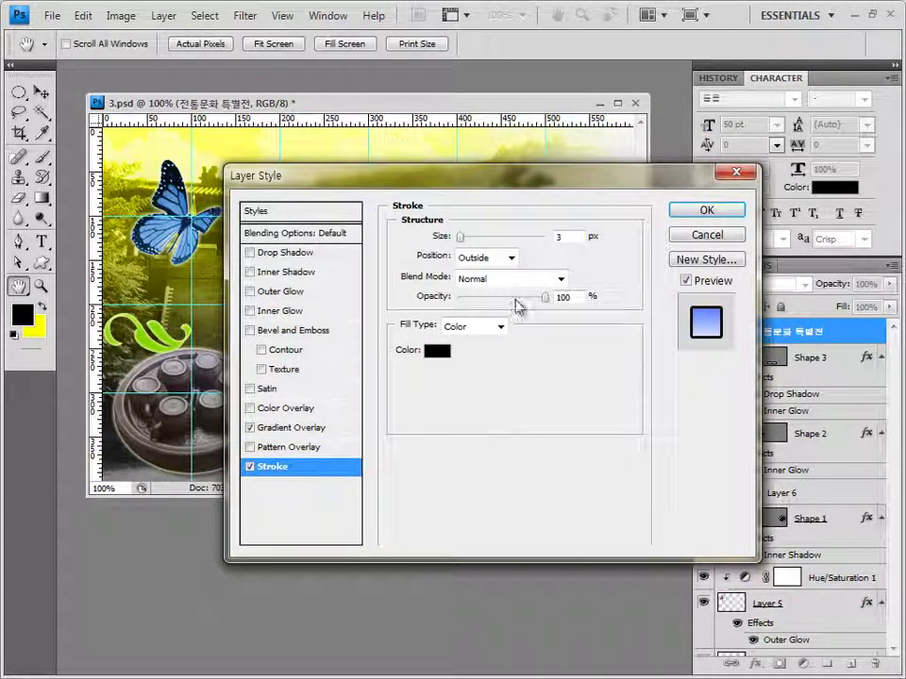
pyautogui.doubleClick(561, 236)
pyautogui.write('2')
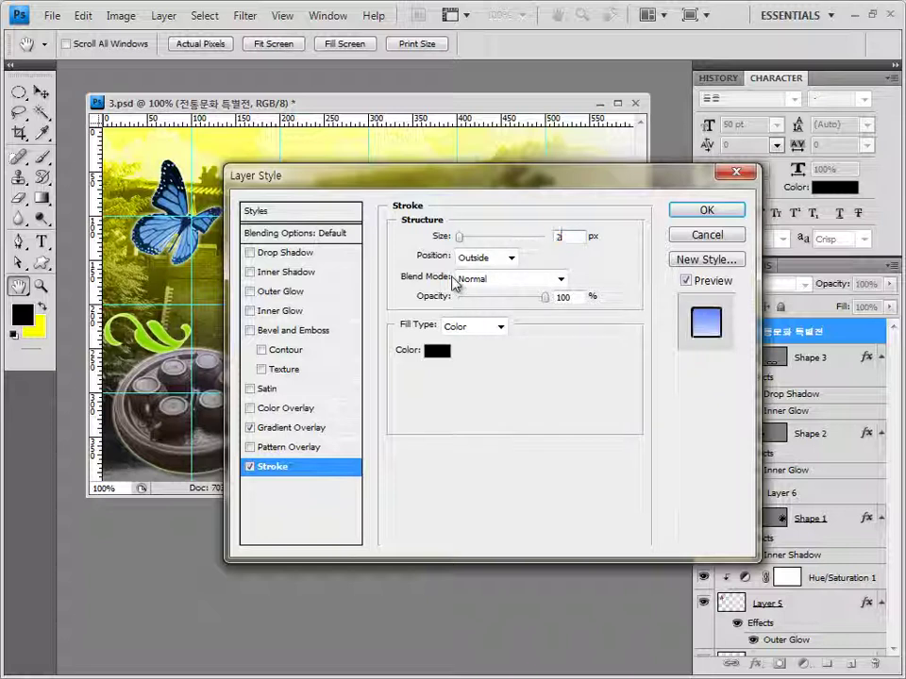
pyautogui.click(436, 350)
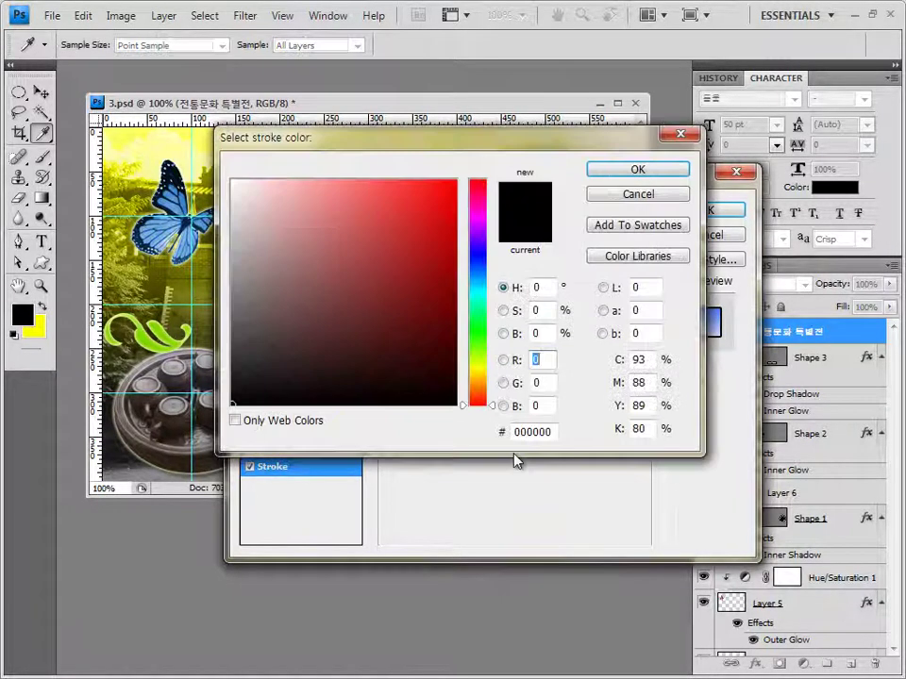
pyautogui.click(676, 172)
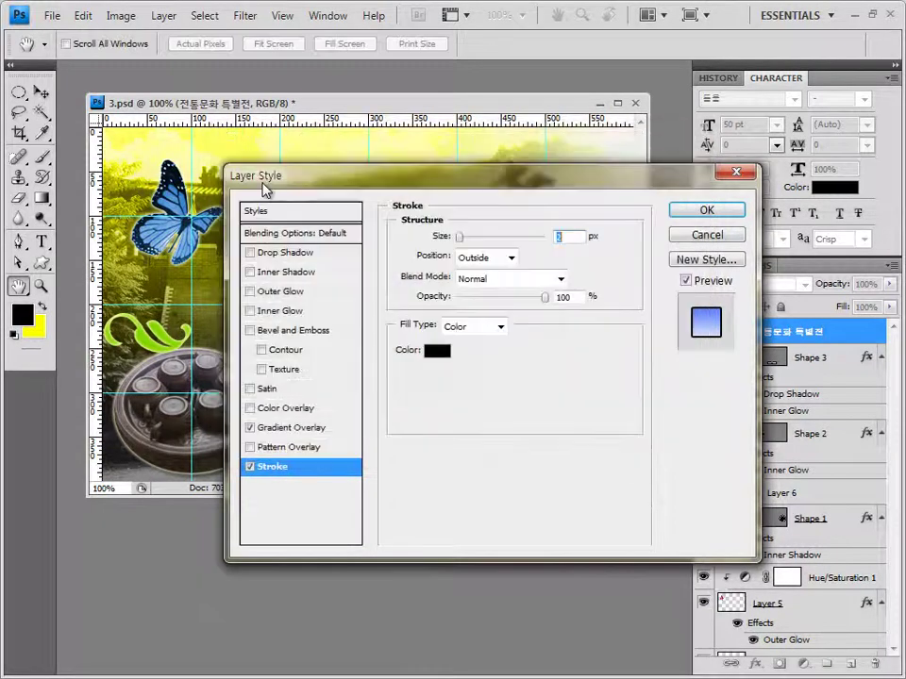
pyautogui.moveTo(397, 184); pyautogui.dragTo(578, 412)
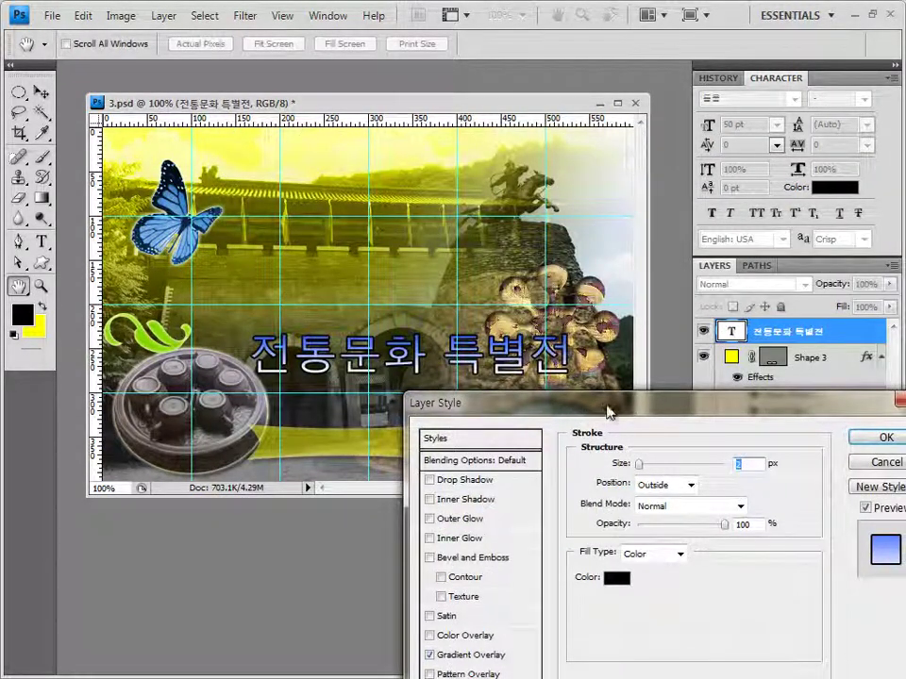
pyautogui.moveTo(609, 411); pyautogui.dragTo(483, 174)
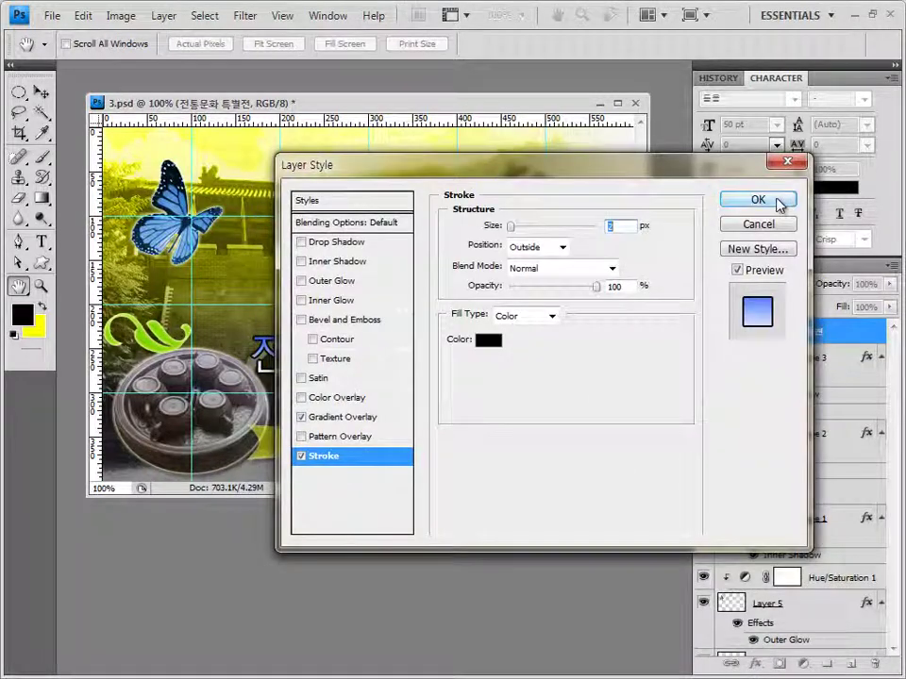
pyautogui.click(778, 201)
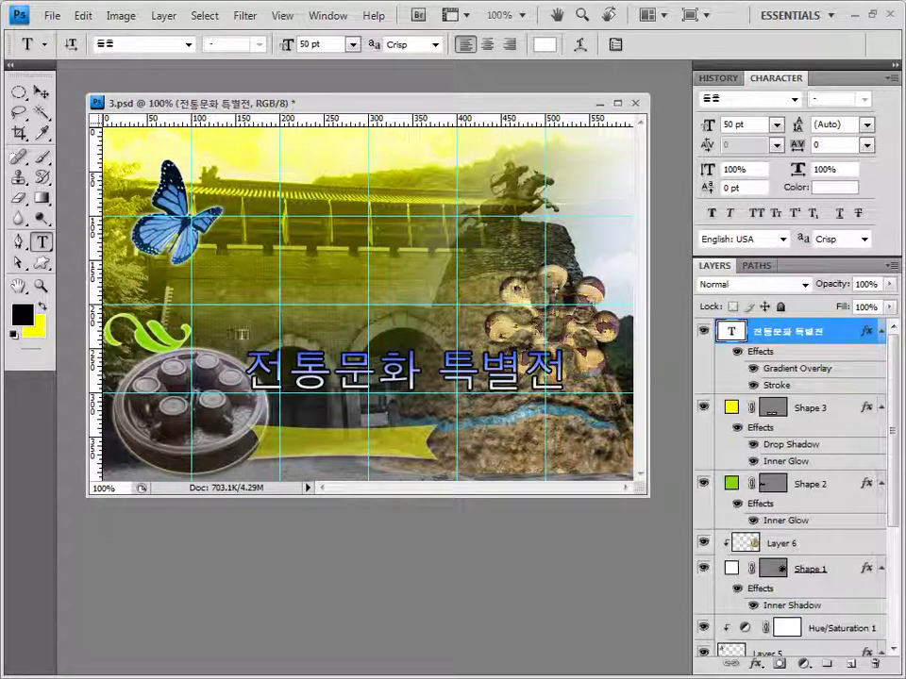
# Add the white horizontal text "현대에서 과거를 보다" above the title in the 돋움 font at 18 pt.
pyautogui.click(266, 334)
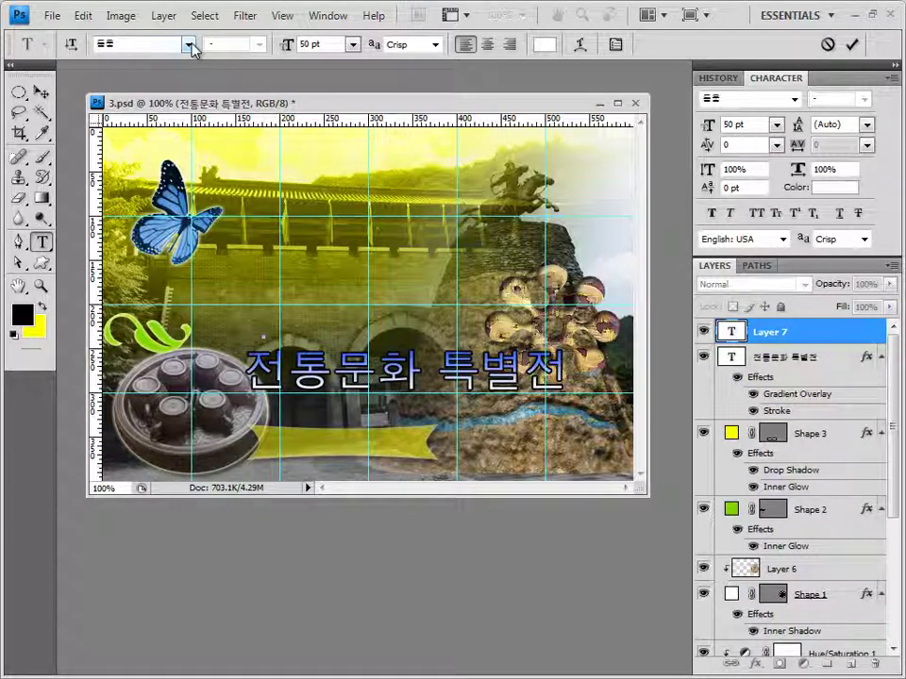
pyautogui.click(315, 44)
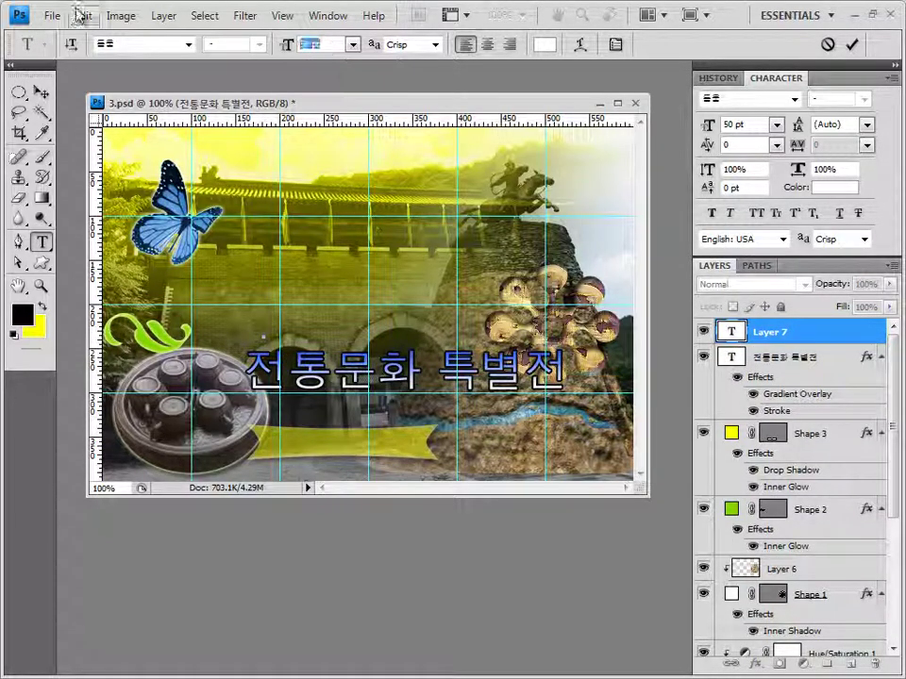
pyautogui.write('18')
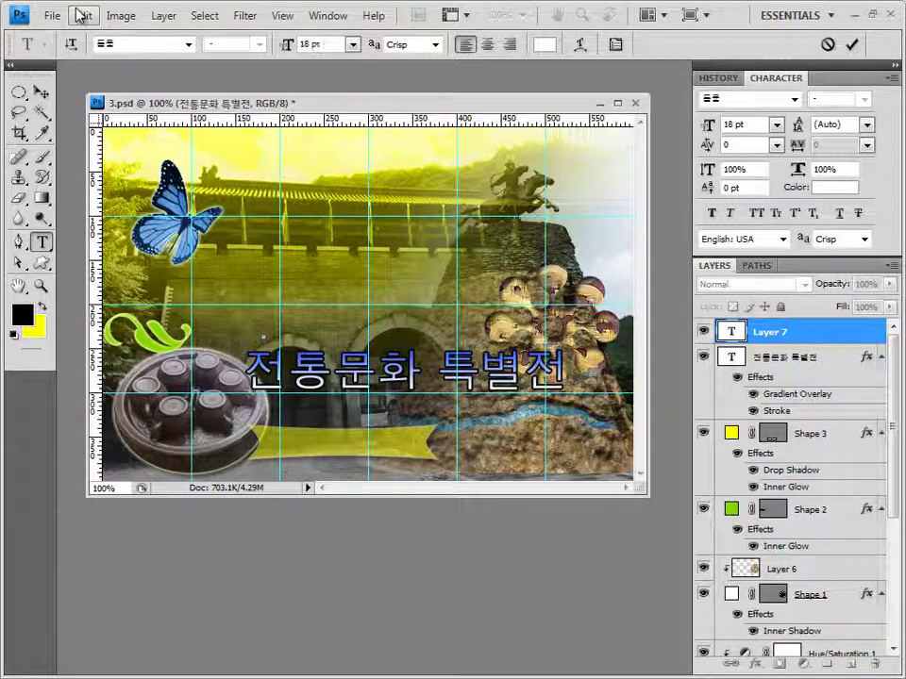
pyautogui.click(547, 45)
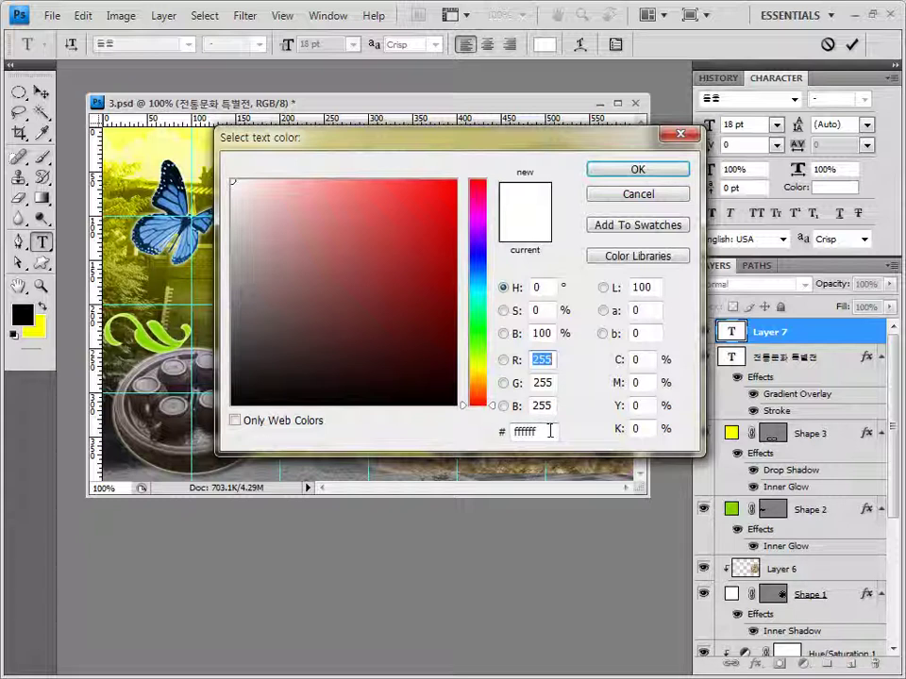
pyautogui.doubleClick(550, 431)
pyautogui.click(651, 172)
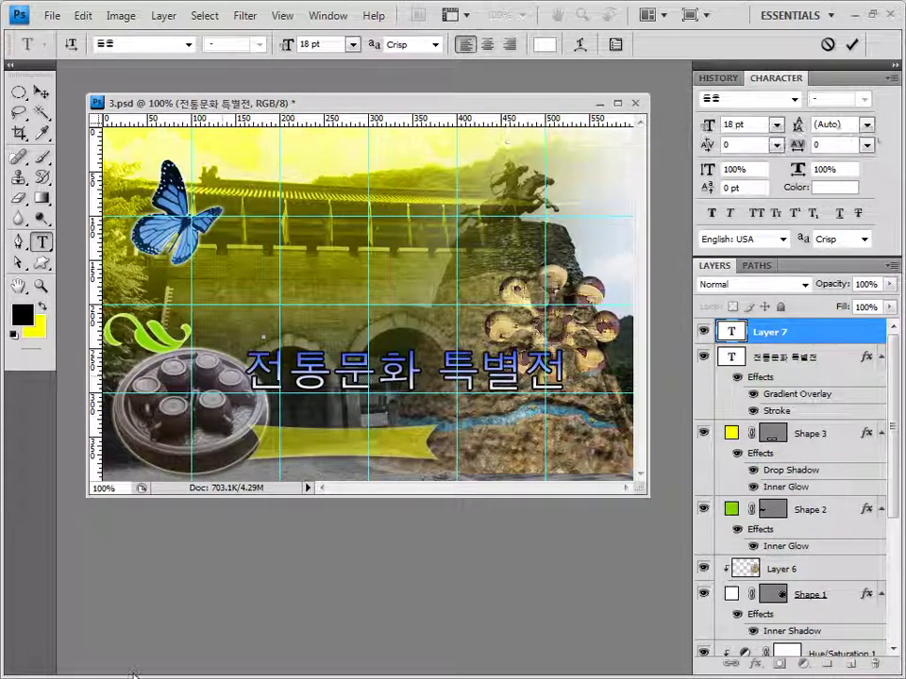
pyautogui.write('현대에서 과거를 보다')
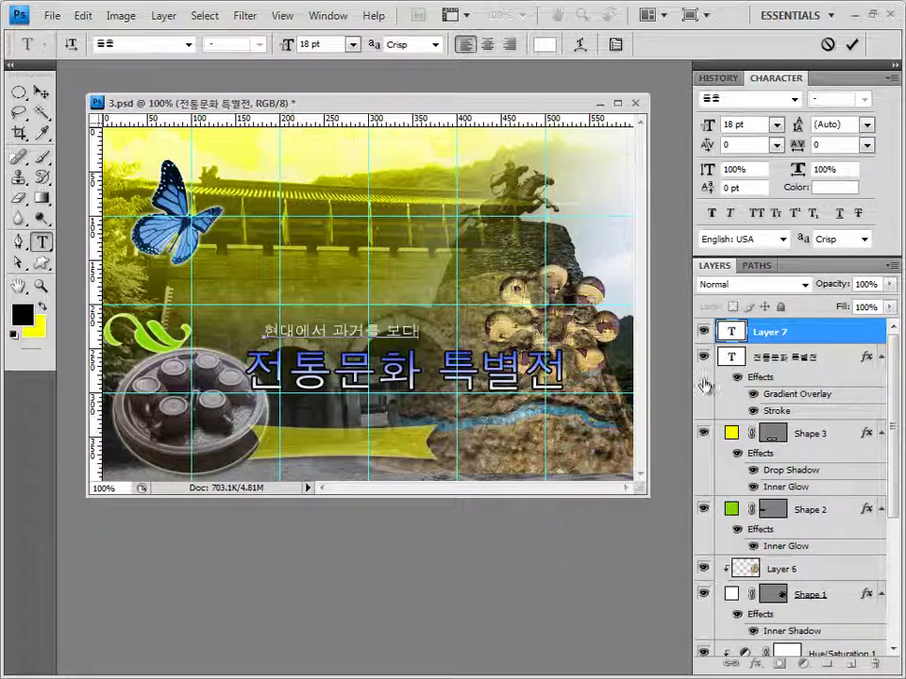
pyautogui.click(780, 337)
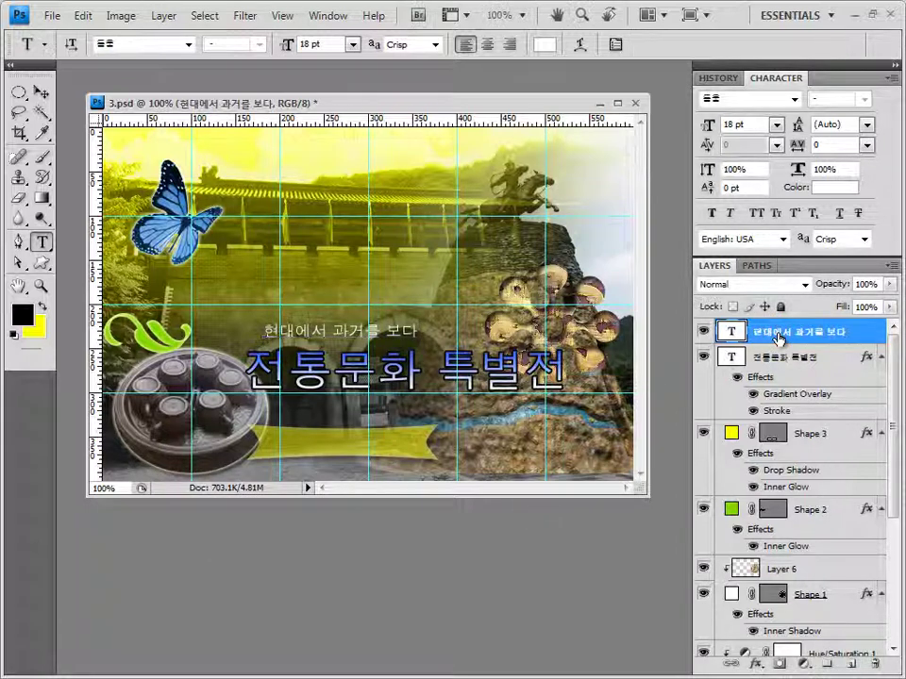
# Apply a default Drop Shadow to the "현대에서 과거를 보다" text and shift the text slightly left toward the title's starting edge.
pyautogui.click(755, 663)
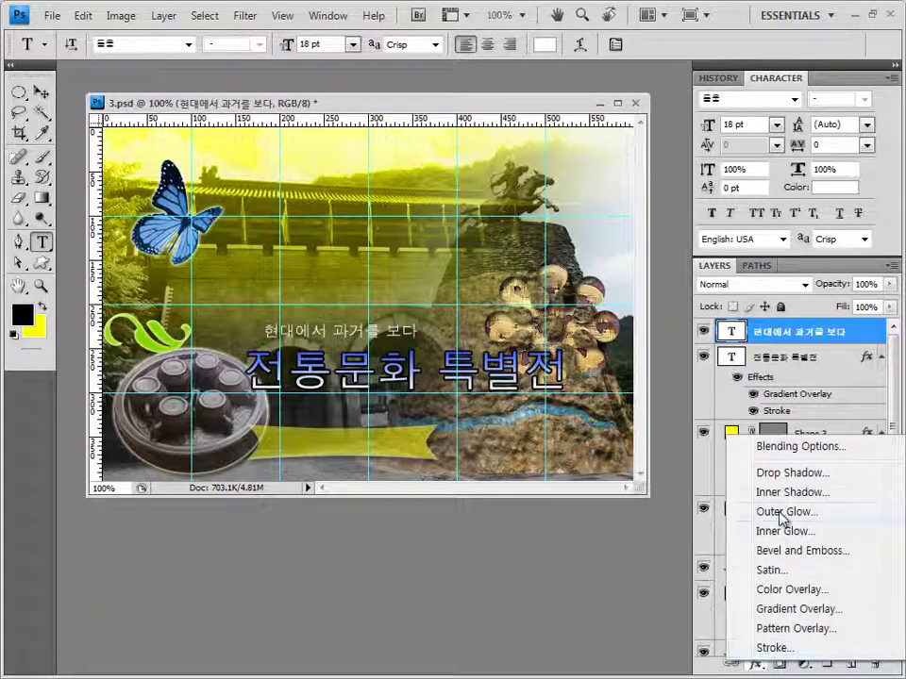
pyautogui.click(788, 472)
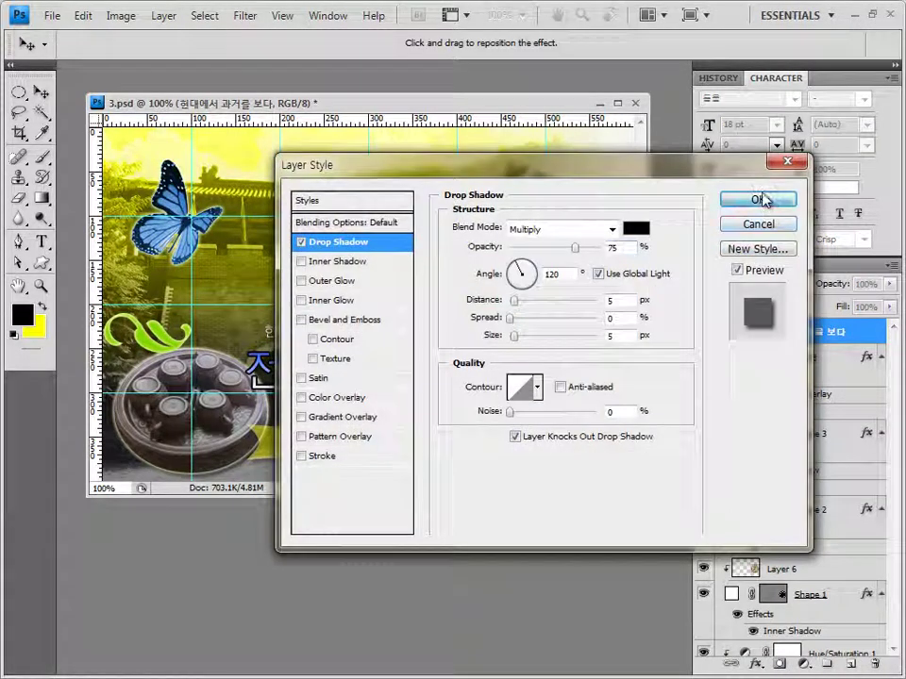
pyautogui.click(758, 199)
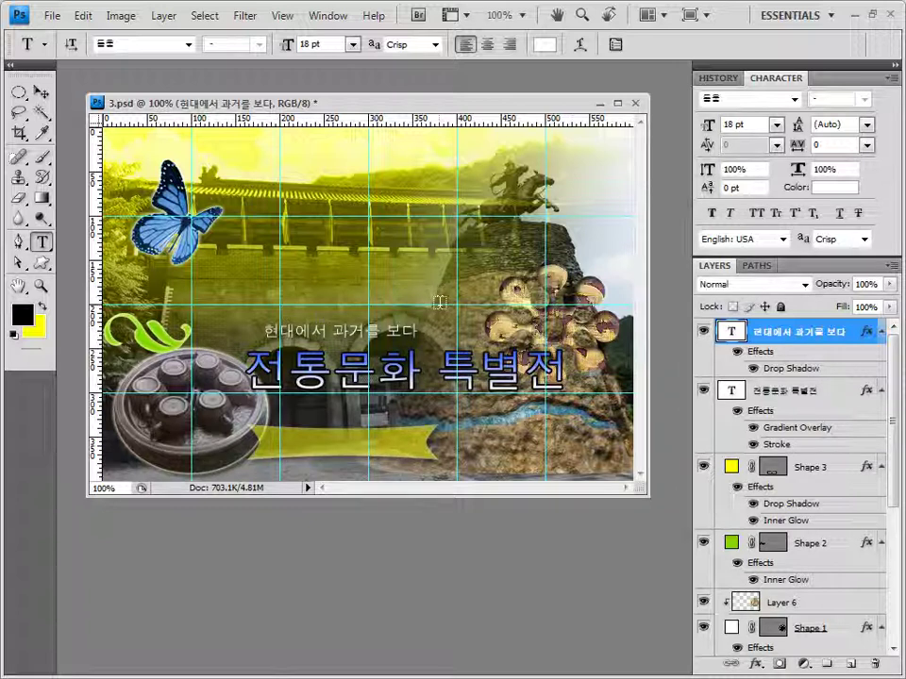
pyautogui.hotkey('ctrl', 'z')
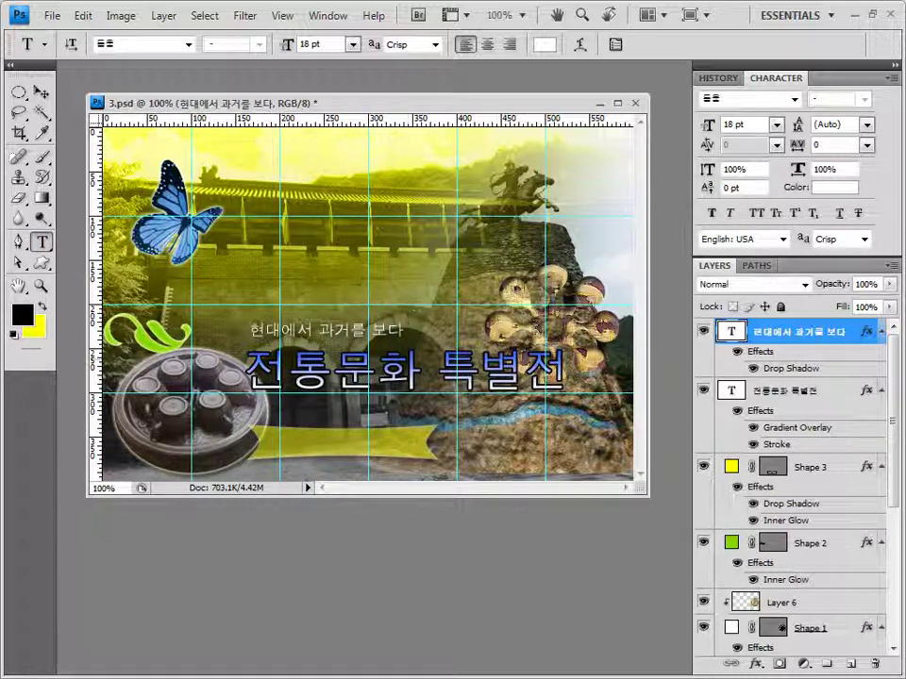
# Add the horizontal text "아름다운 한국의 미" on the stone tower above the flower ornament in the 굴림 font at 16 pt.
pyautogui.click(483, 321)
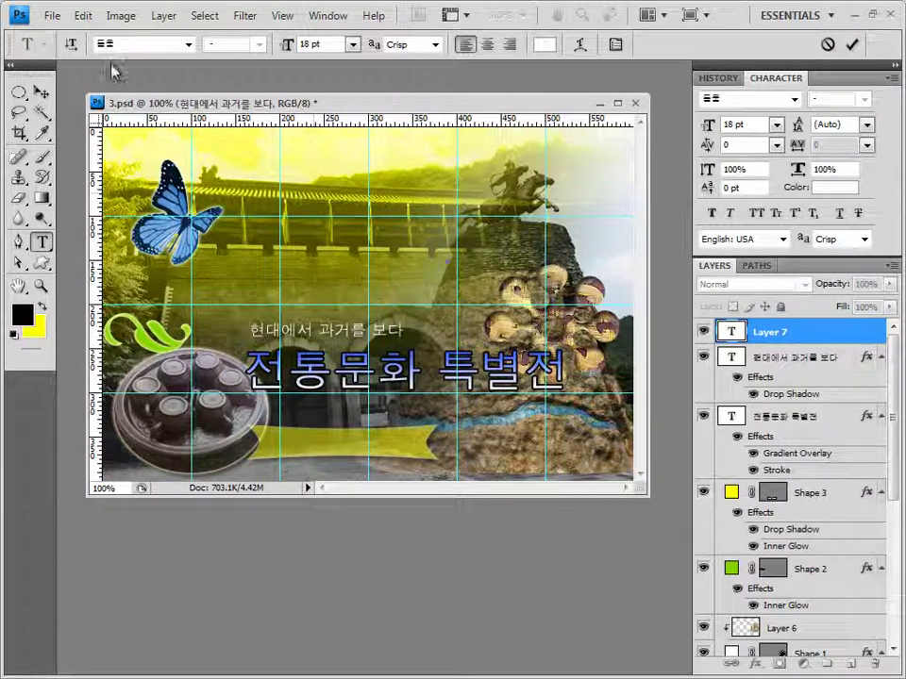
pyautogui.click(189, 45)
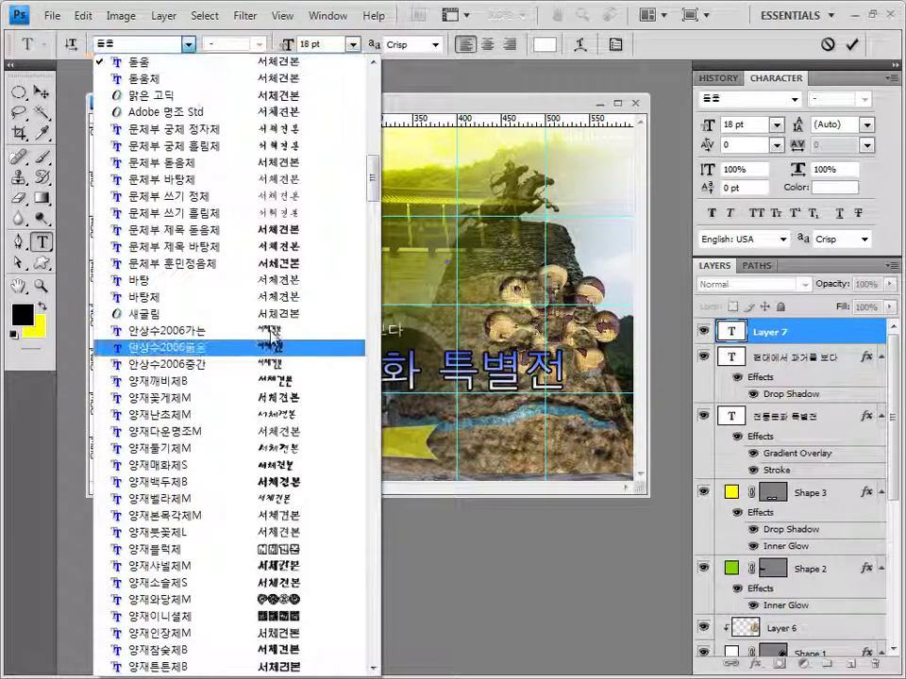
pyautogui.scroll(7, 370, 156)
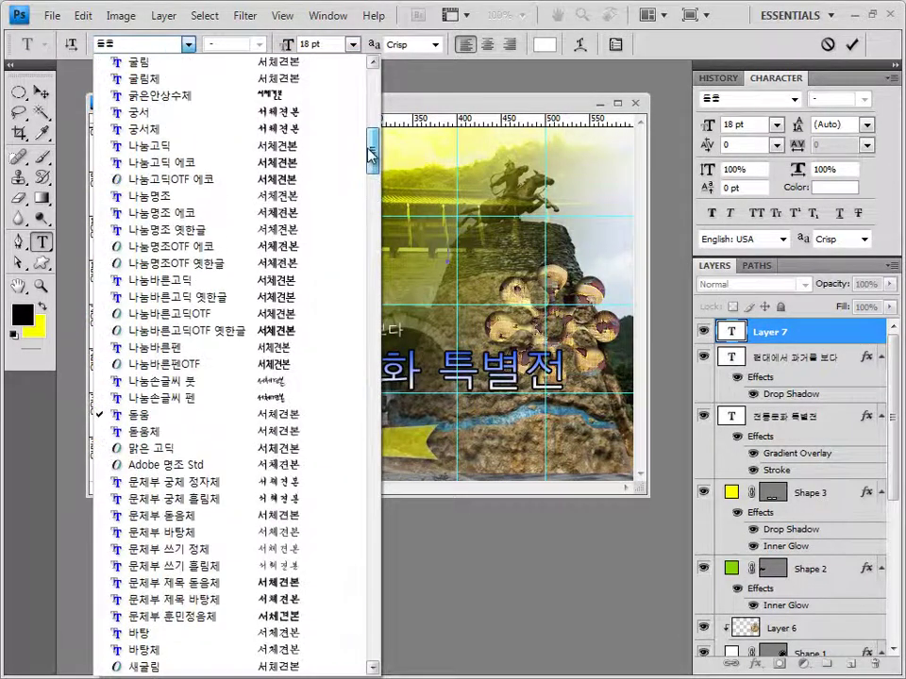
pyautogui.scroll(4, 370, 156)
pyautogui.click(141, 260)
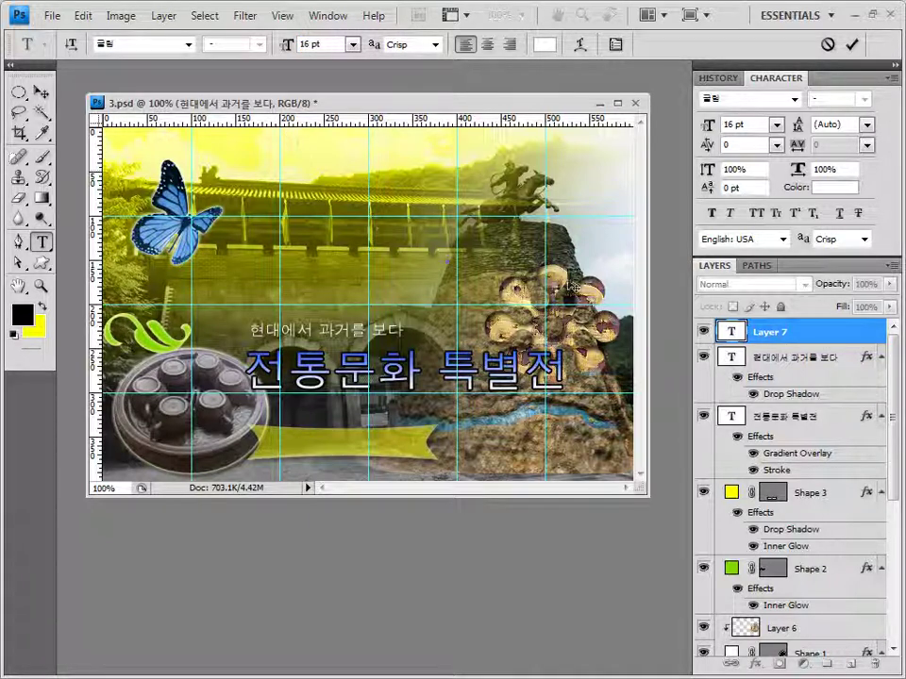
pyautogui.write('아름다운 한국의 미')
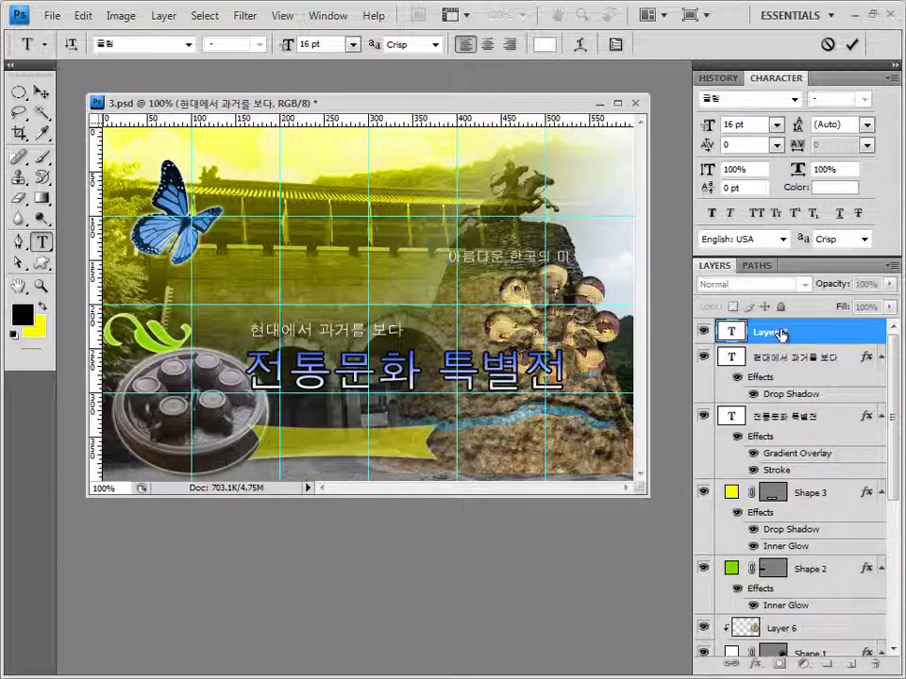
pyautogui.click(781, 333)
# Add a Gradient Overlay to the "아름다운 한국의 미" text and set the gradient's starting color stop to #ffffff.
pyautogui.click(756, 665)
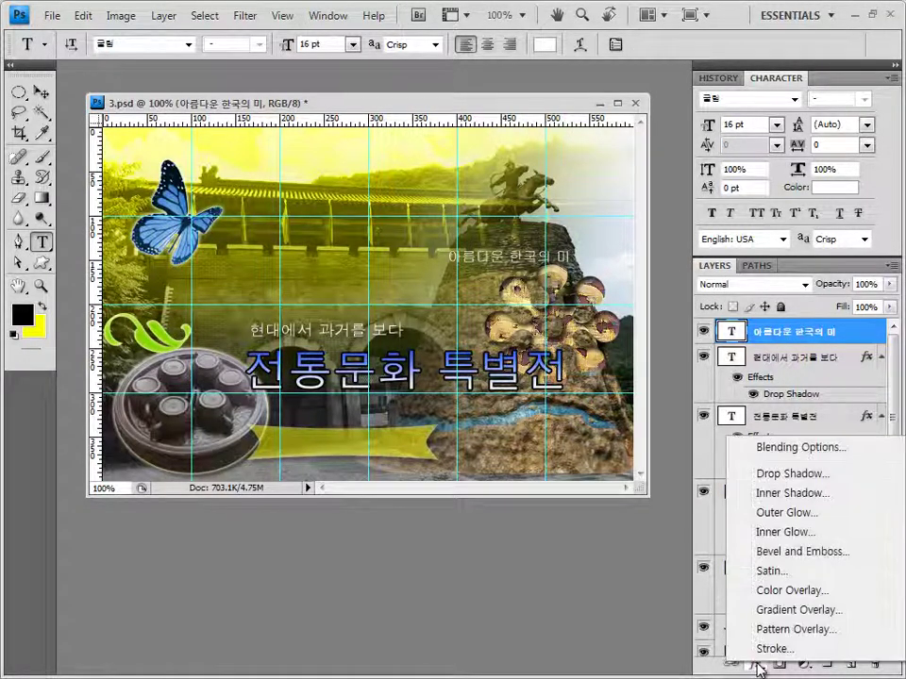
pyautogui.click(836, 611)
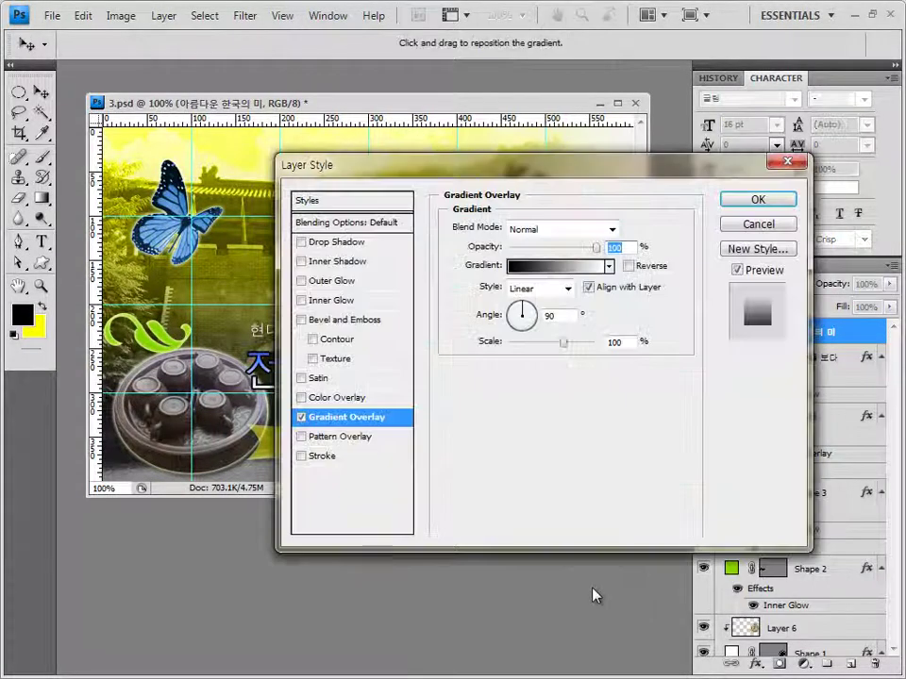
pyautogui.click(557, 267)
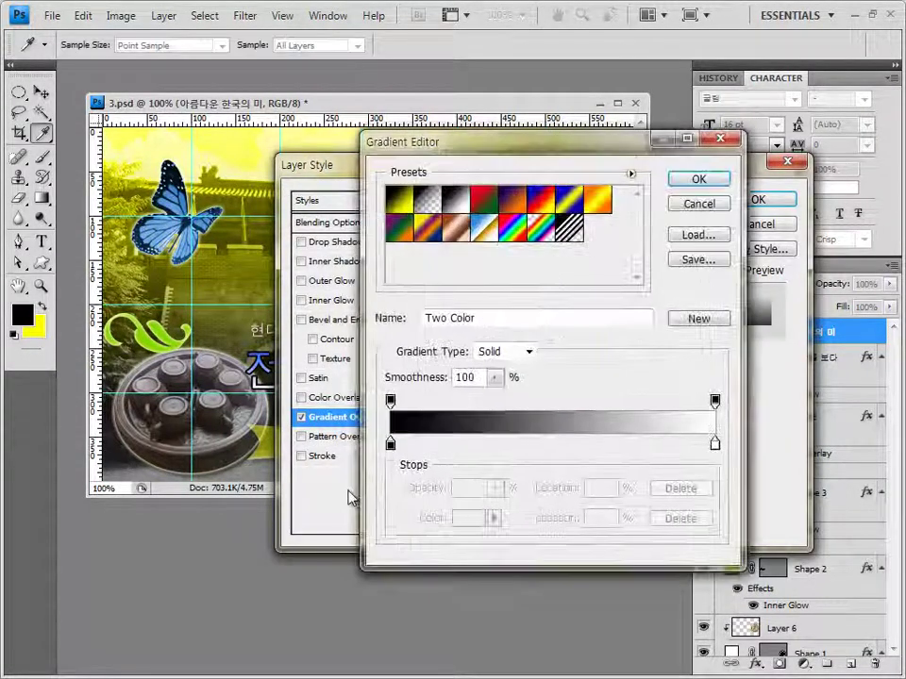
pyautogui.doubleClick(393, 445)
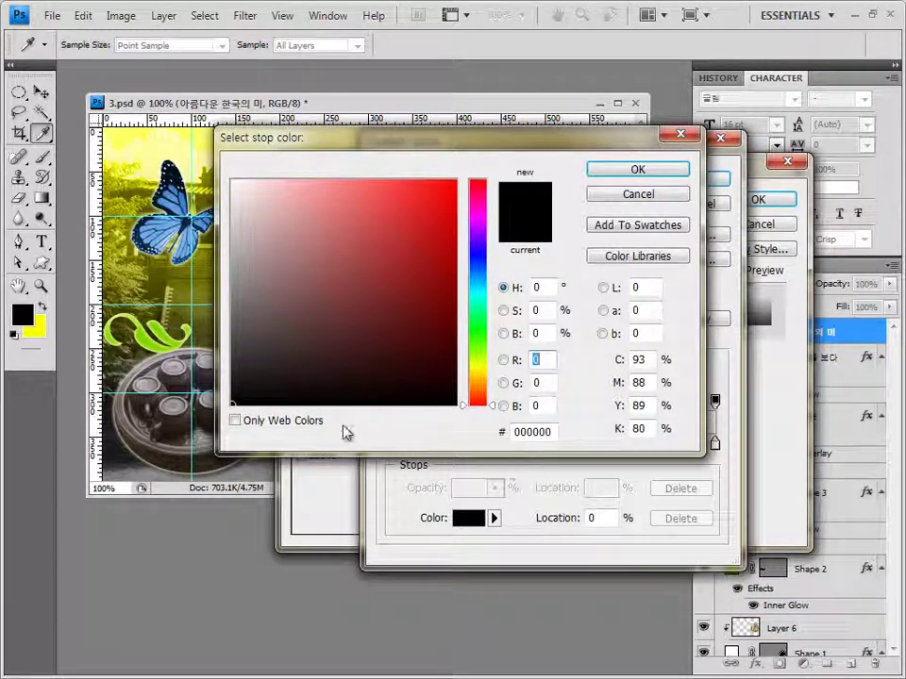
pyautogui.click(232, 182)
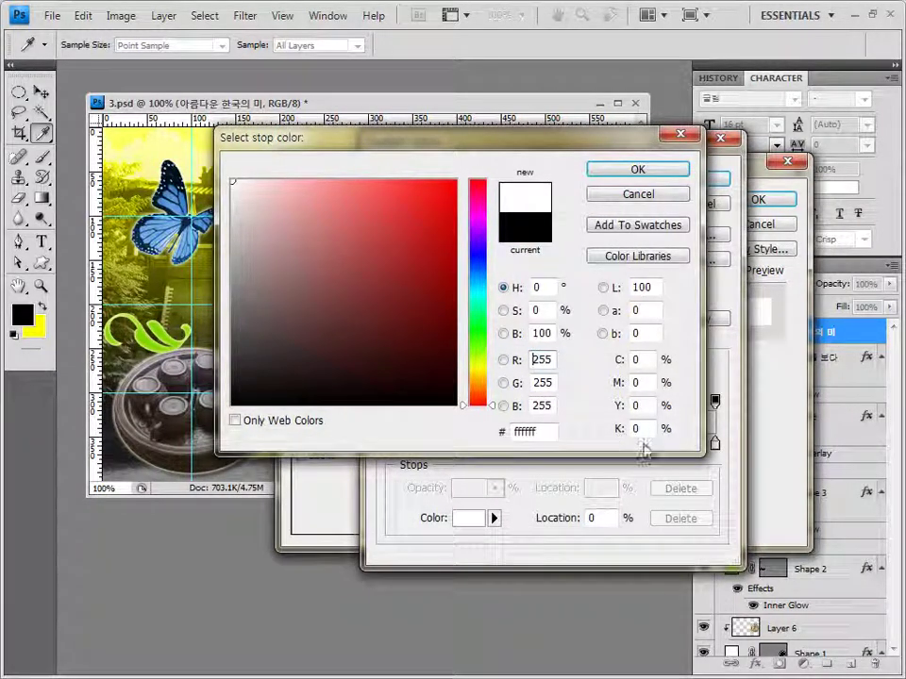
pyautogui.click(652, 171)
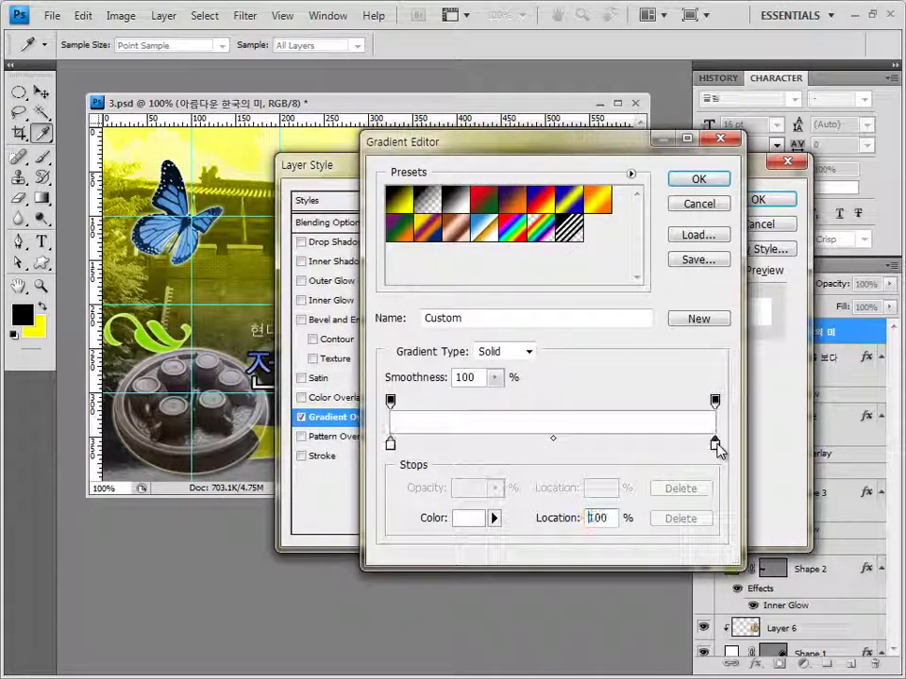
# Set the end color stop of the "아름다운 한국의 미" gradient to #8078b3 and apply the layer style.
pyautogui.doubleClick(715, 444)
pyautogui.click(524, 432)
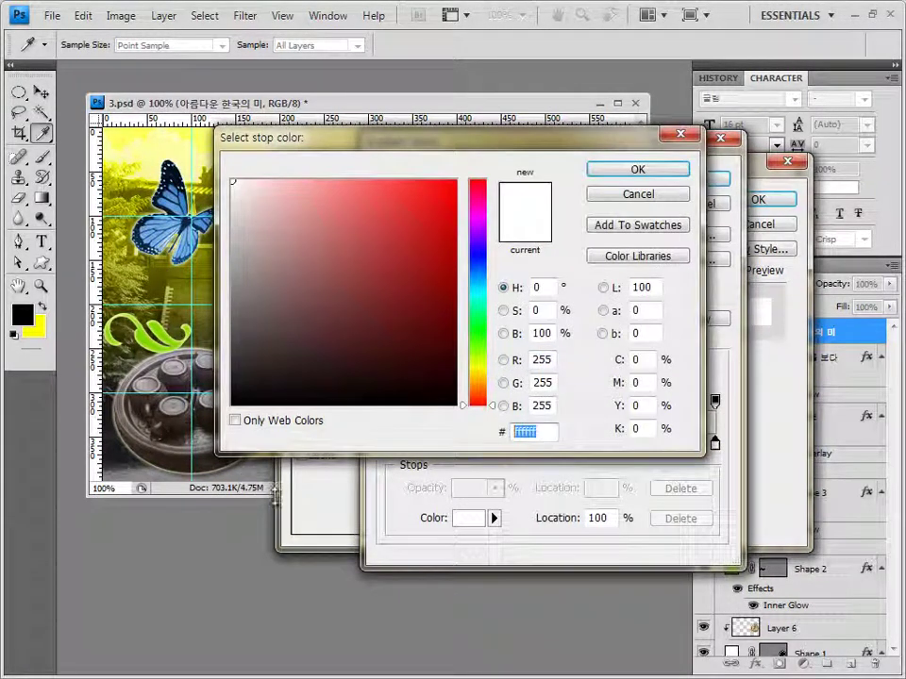
pyautogui.write('8078b3')
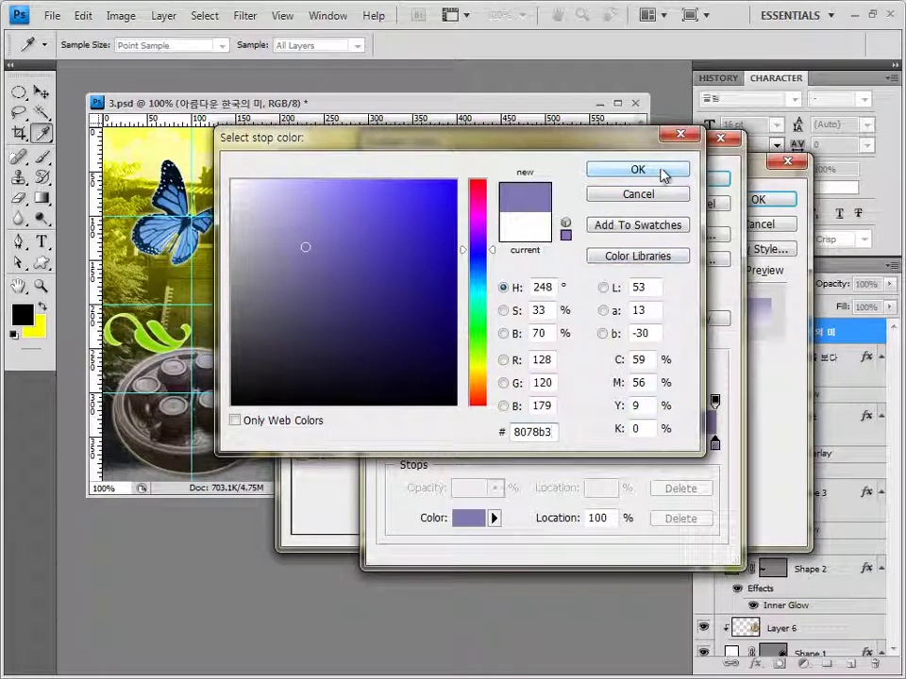
pyautogui.click(660, 171)
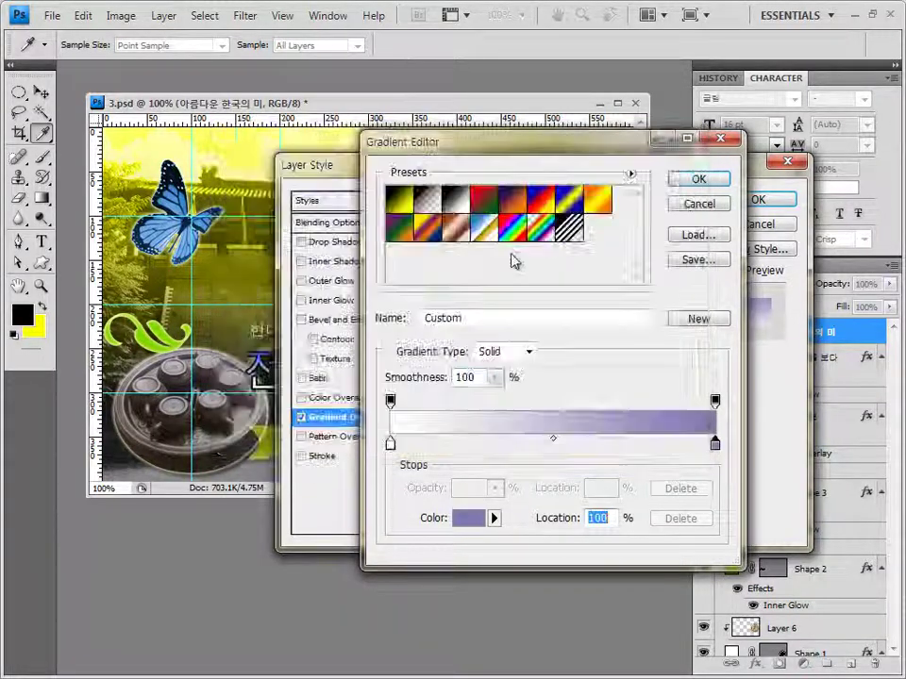
pyautogui.click(703, 181)
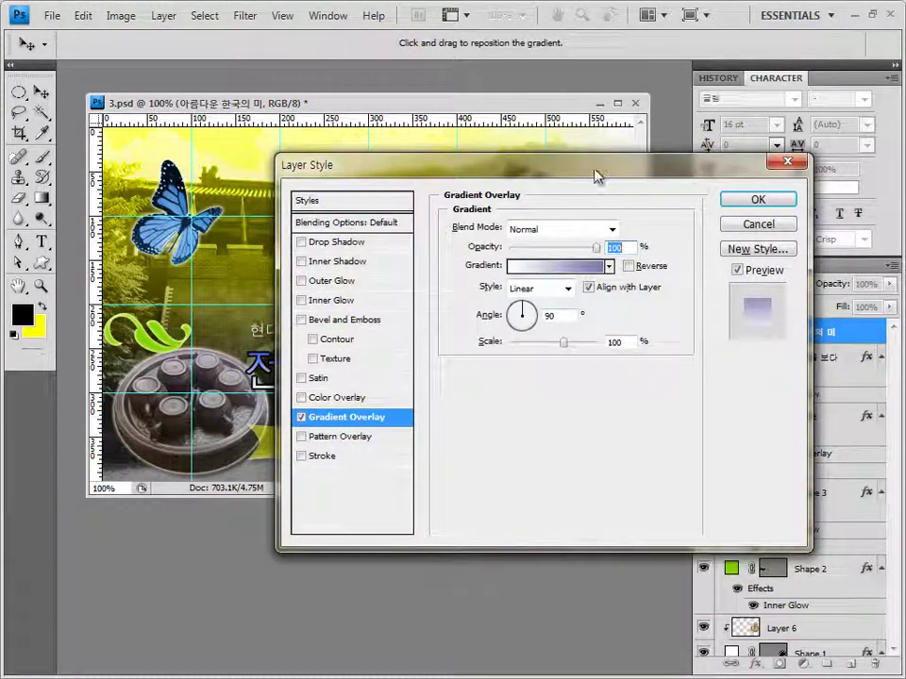
pyautogui.moveTo(597, 176); pyautogui.dragTo(554, 315)
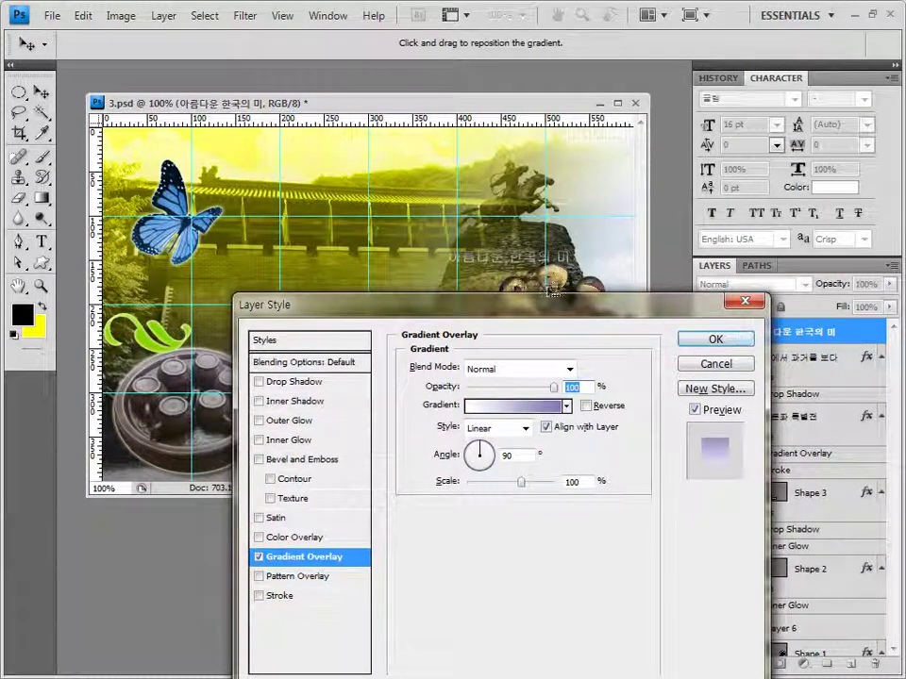
pyautogui.click(728, 342)
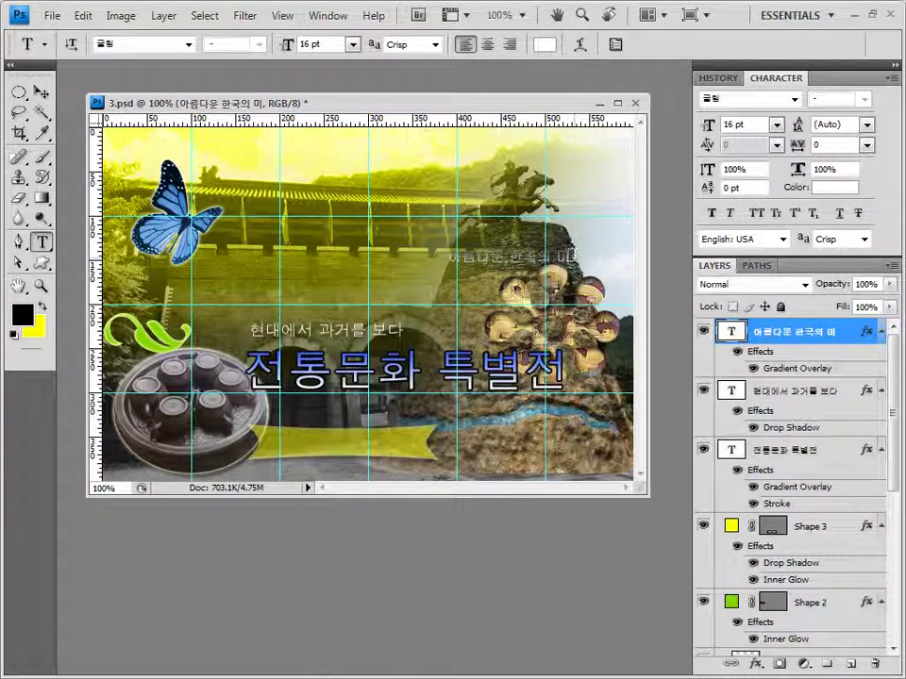
# Warp the "아름다운 한국의 미" text with the horizontal Arc Upper style at +50% bend and nudge it slightly right on the tower.
pyautogui.click(581, 47)
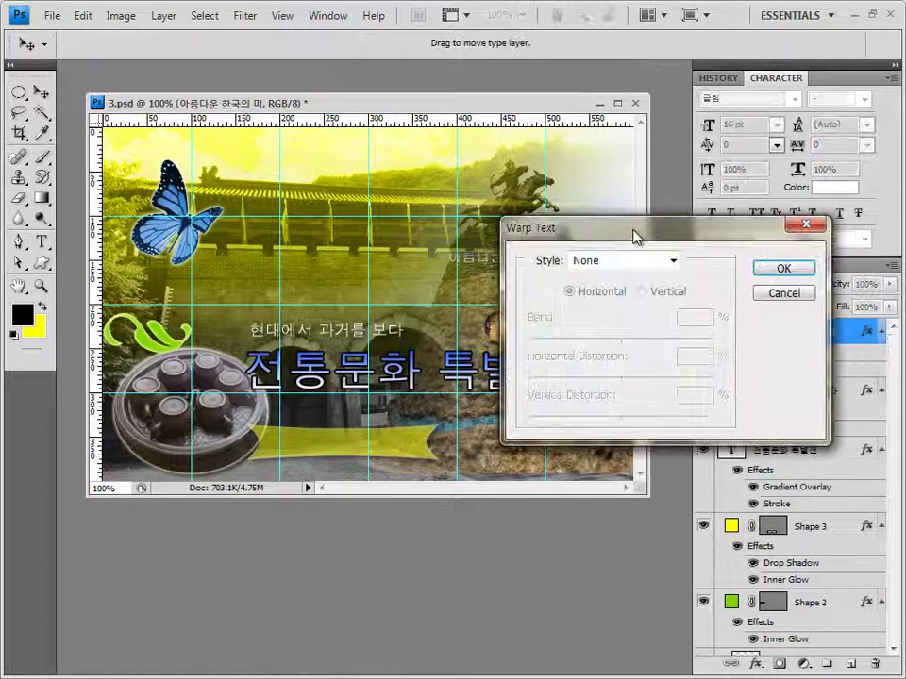
pyautogui.moveTo(637, 235); pyautogui.dragTo(547, 243)
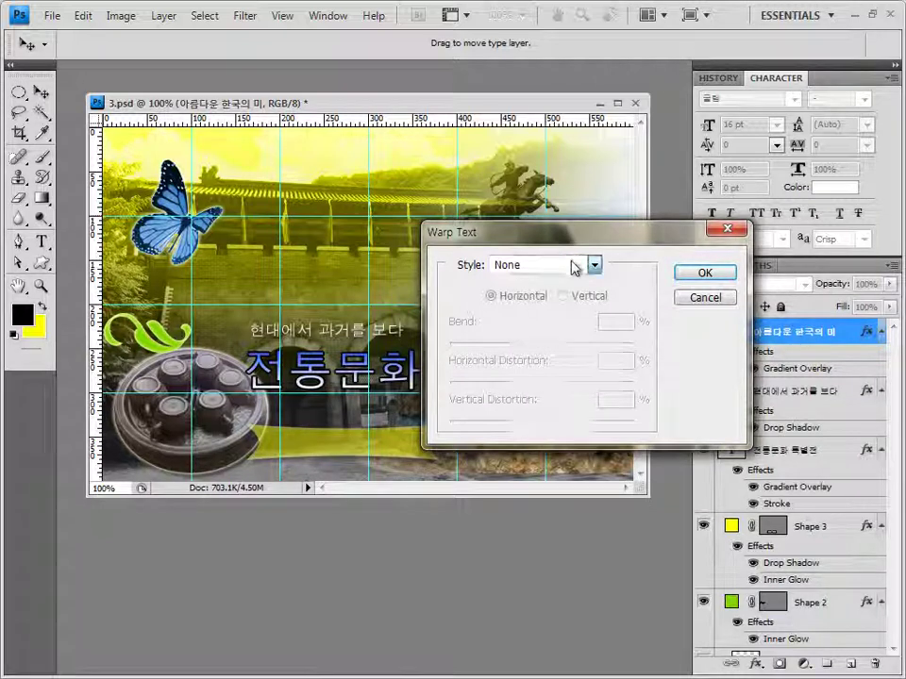
pyautogui.click(578, 265)
pyautogui.click(563, 346)
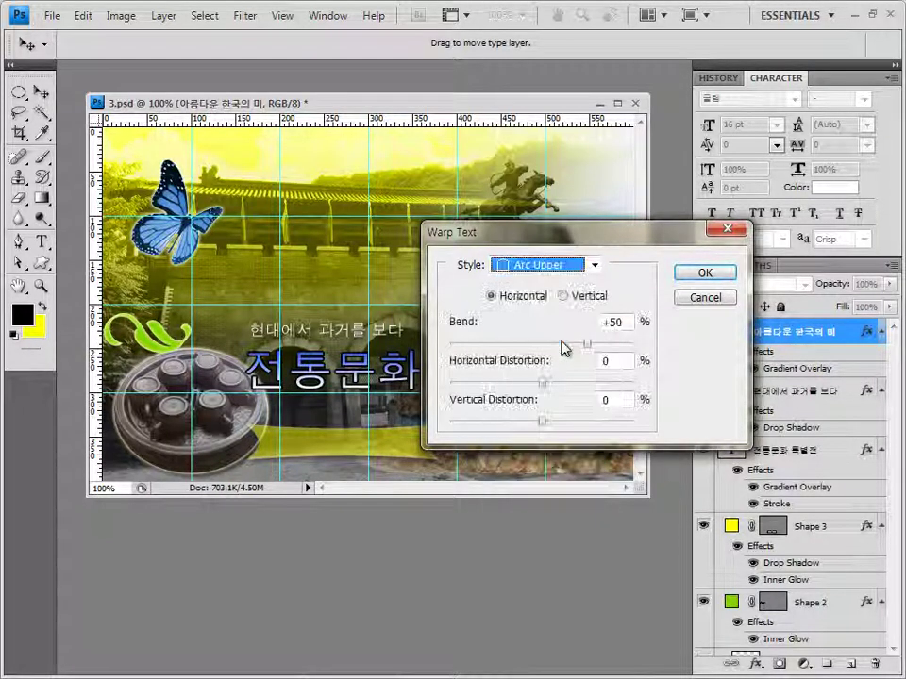
pyautogui.moveTo(592, 244); pyautogui.dragTo(586, 288)
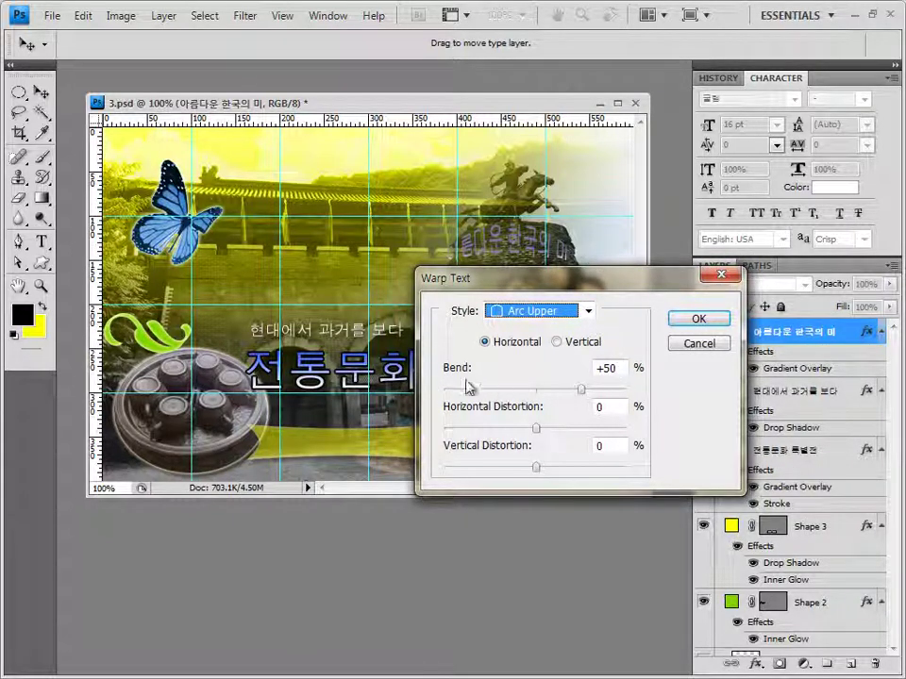
pyautogui.click(704, 320)
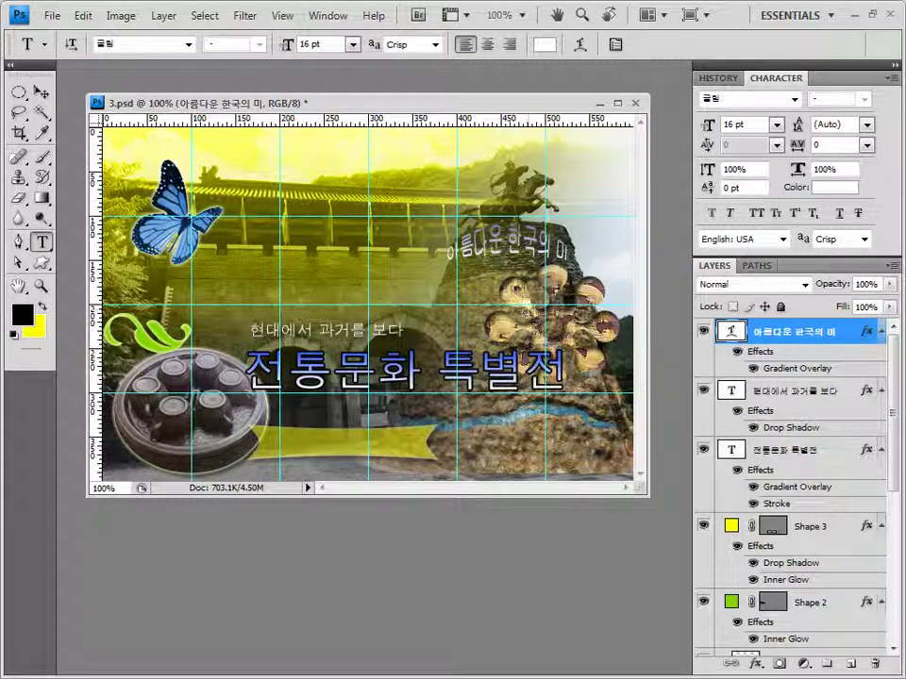
pyautogui.hotkey('ctrl', 'z')
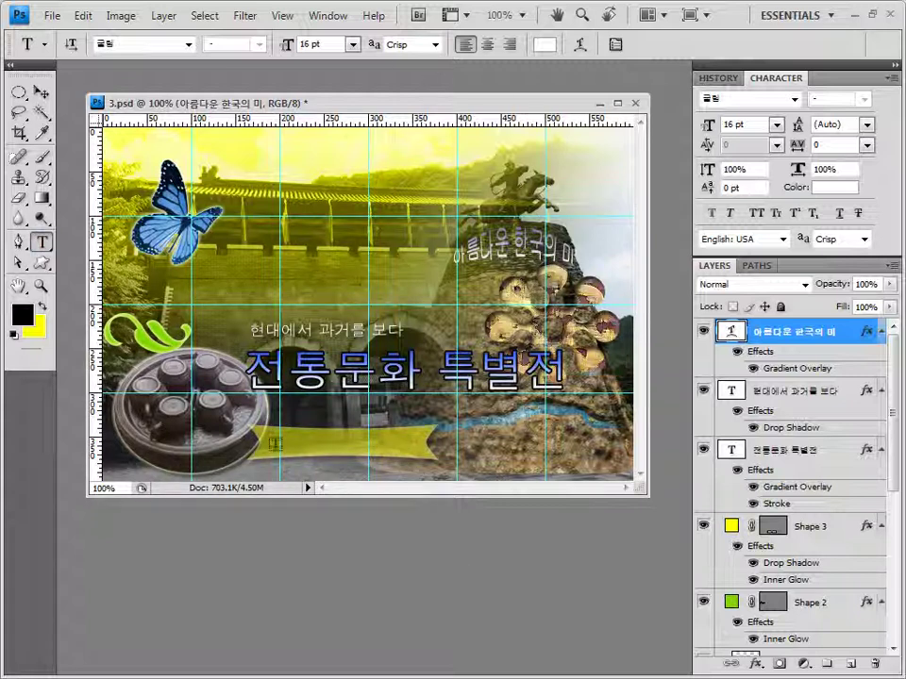
# Add the horizontal text "본관, 특별전시관 운영" on the yellow banner in the 굴림 font at 18 pt with color #cc6600.
pyautogui.click(207, 332)
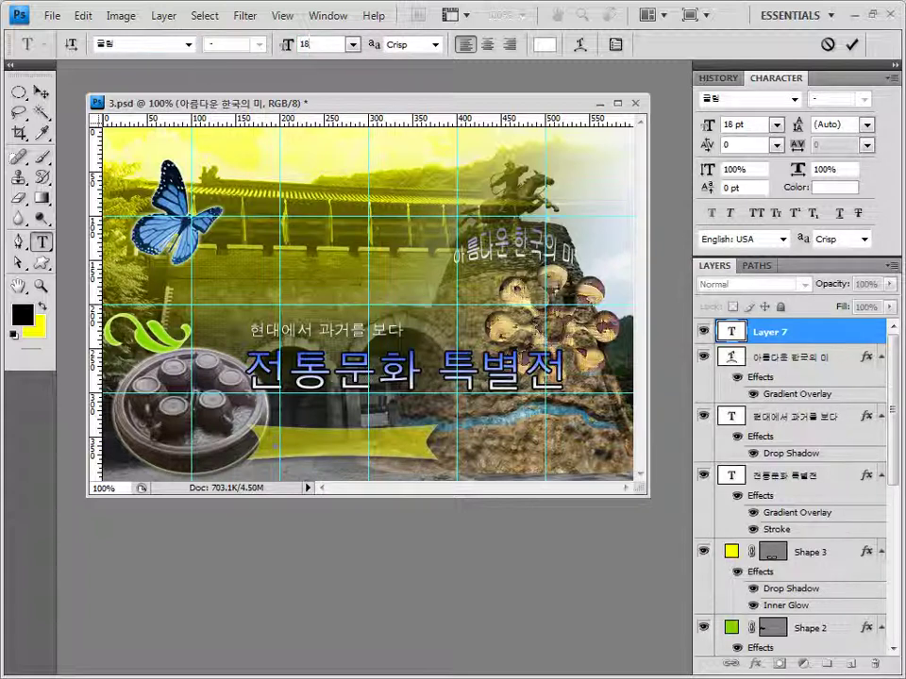
pyautogui.click(544, 46)
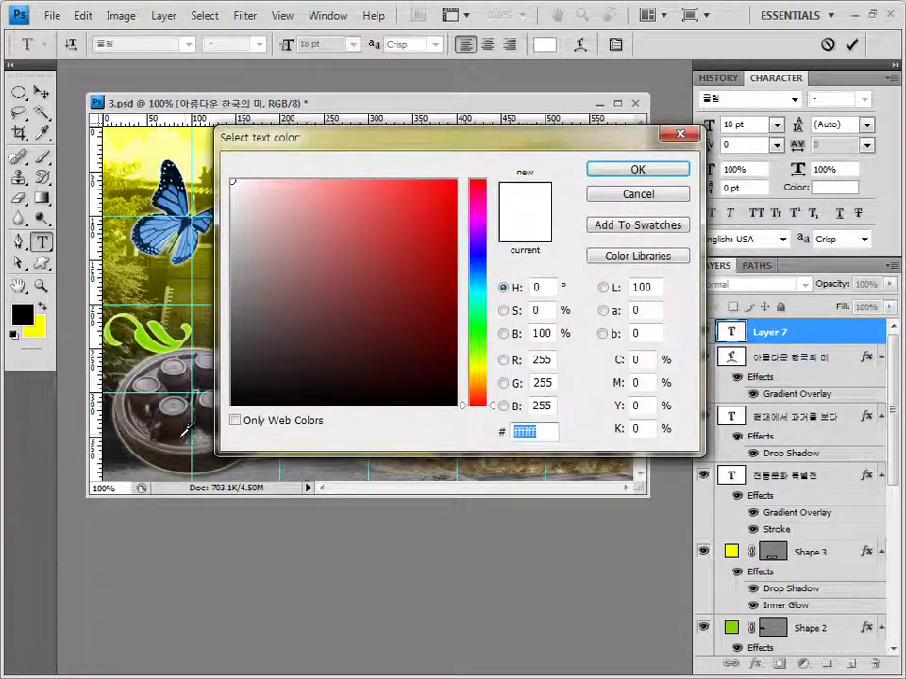
pyautogui.write('cc6600')
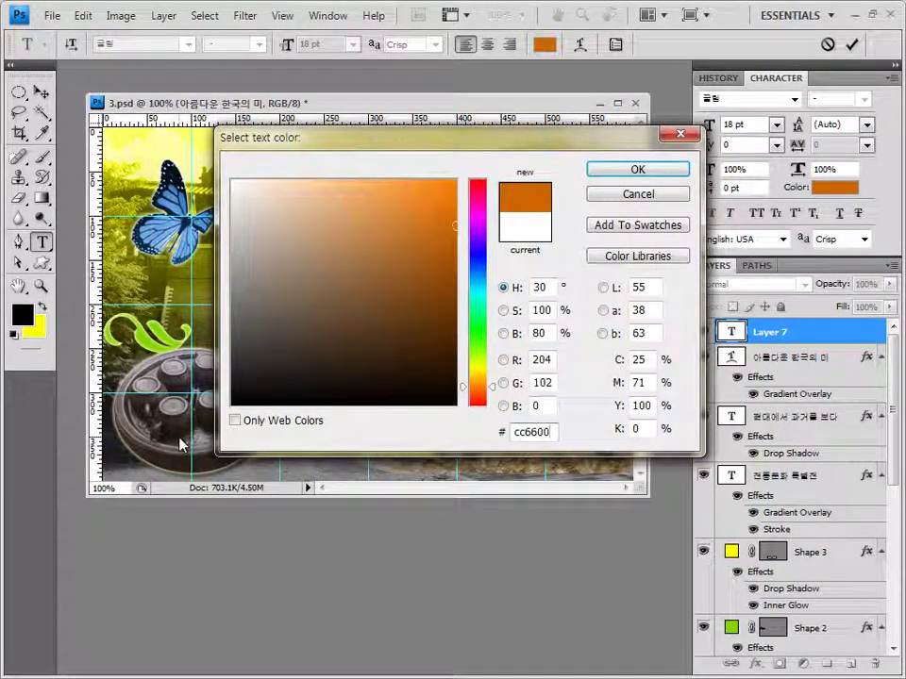
pyautogui.press('Return')
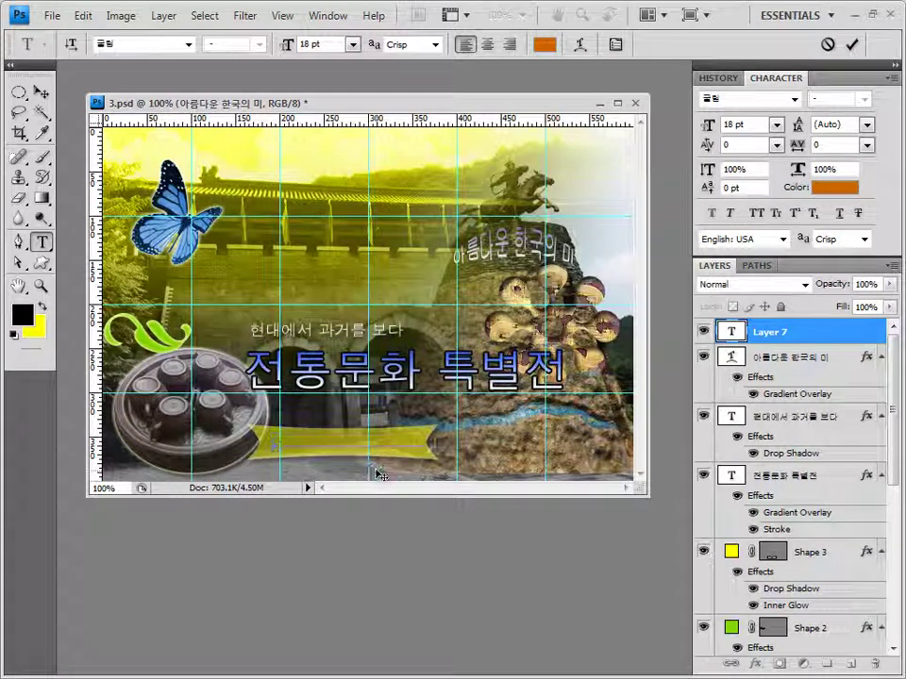
pyautogui.click(785, 336)
# Add a 2 px black outside Stroke to the "본관, 특별전시관 운영" text and nudge it left to fit the yellow banner.
pyautogui.click(760, 663)
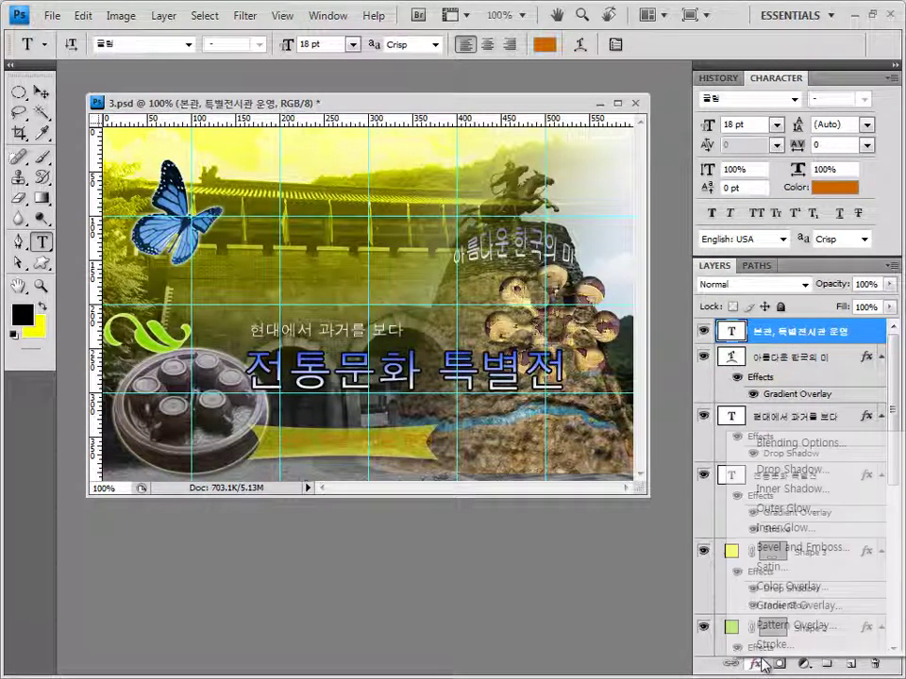
pyautogui.click(775, 644)
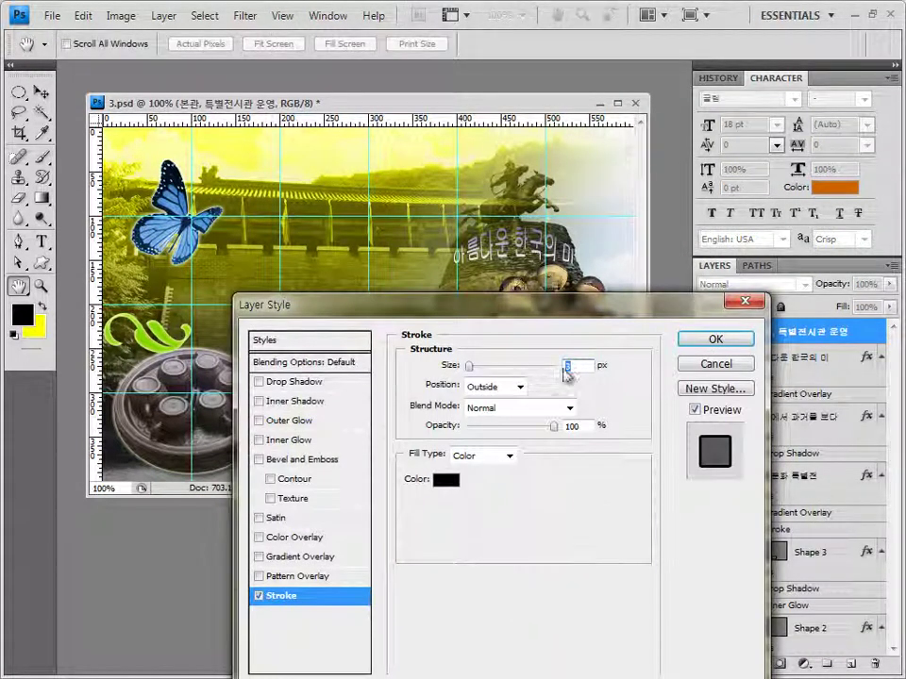
pyautogui.write('2')
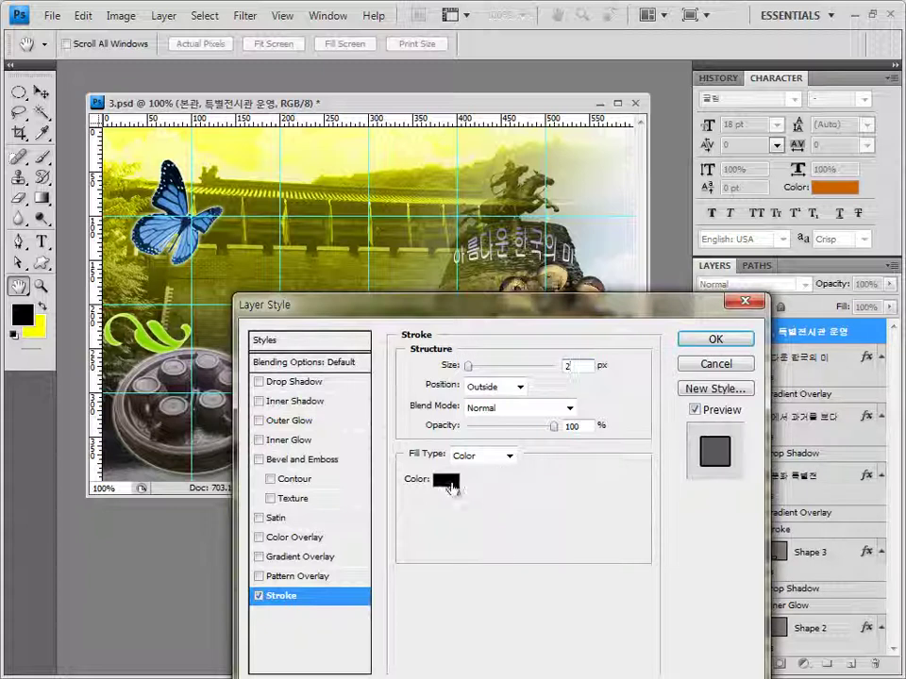
pyautogui.click(447, 482)
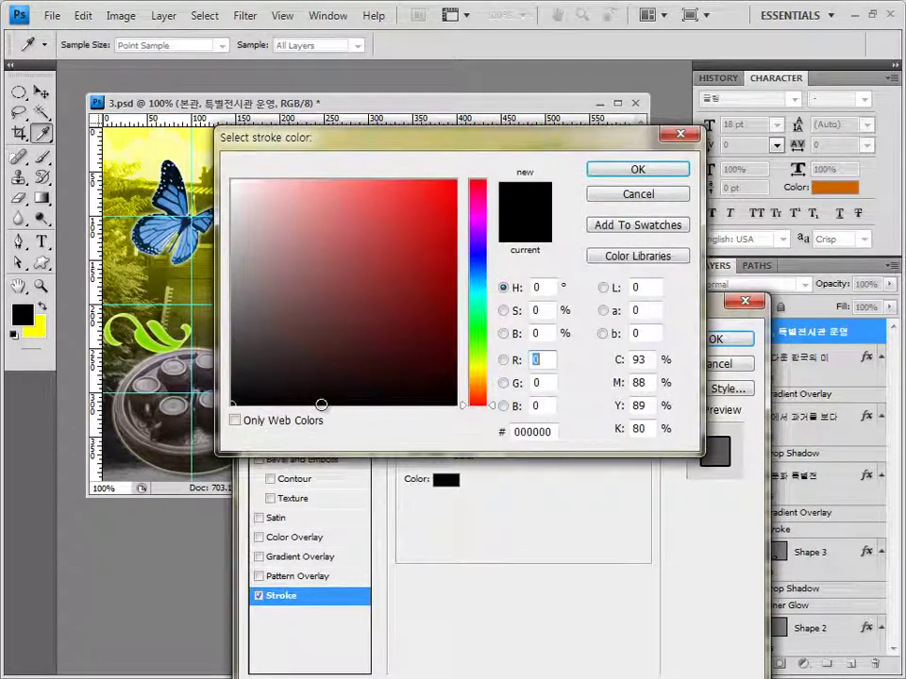
pyautogui.click(638, 169)
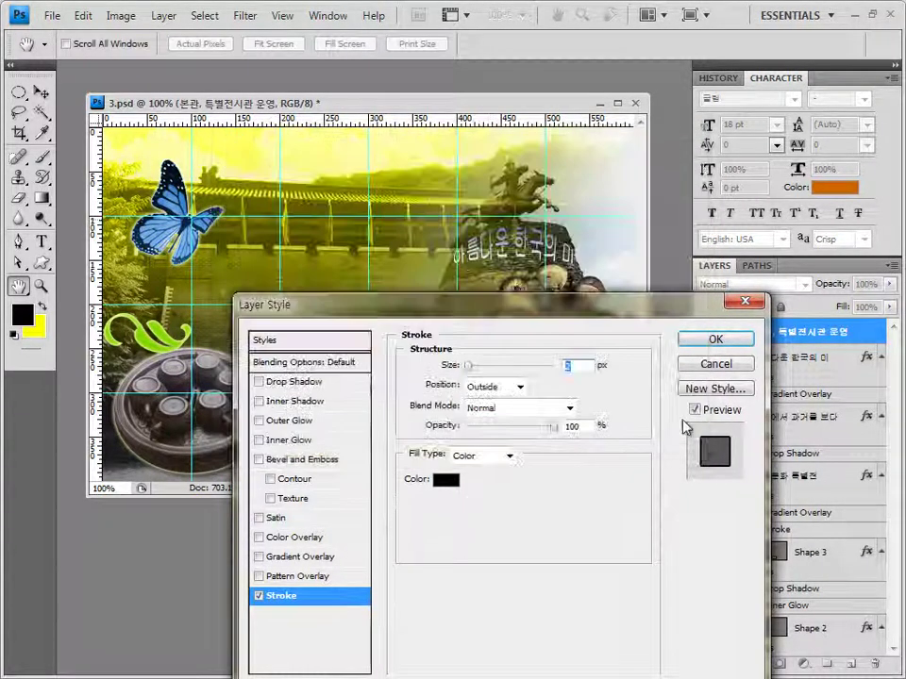
pyautogui.click(715, 340)
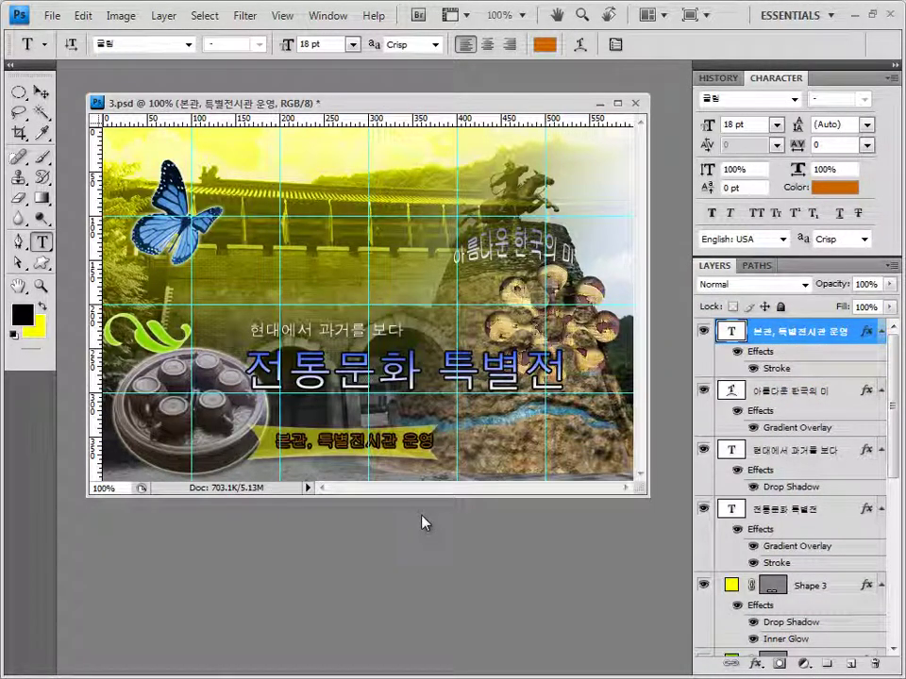
pyautogui.hotkey('ctrl', 'shift', 'Left')
pyautogui.hotkey('ctrl', 'shift', 'Left')
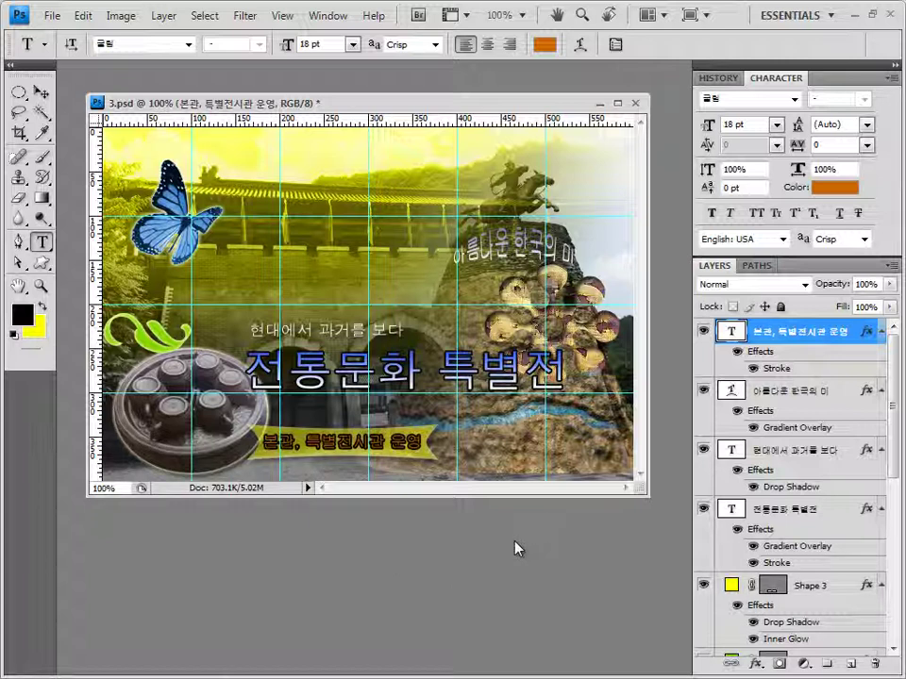
# Save the full-size layered composite to 3.psd.
pyautogui.click(50, 15)
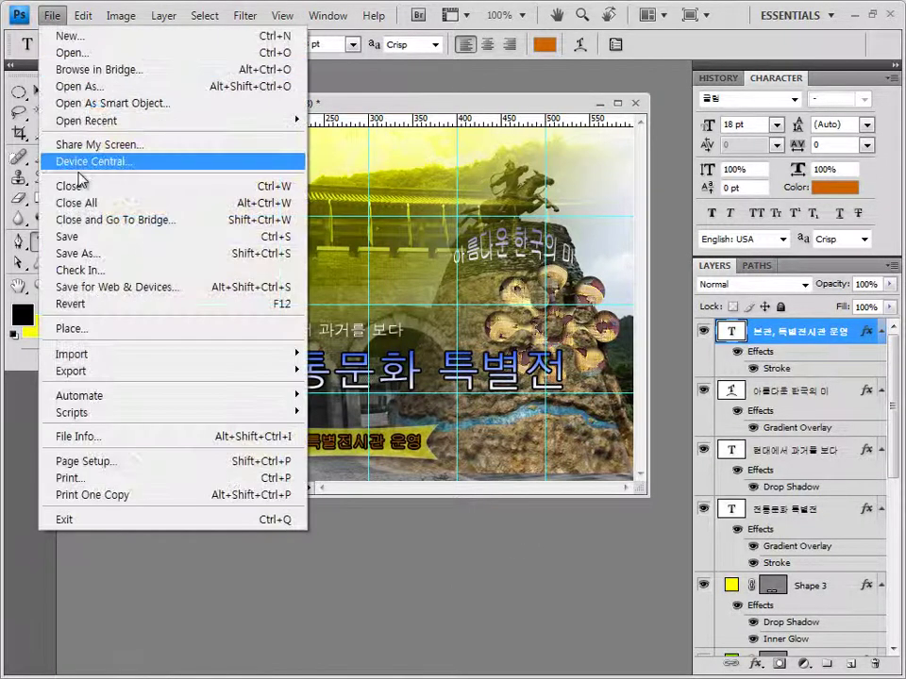
pyautogui.click(81, 238)
pyautogui.click(650, 211)
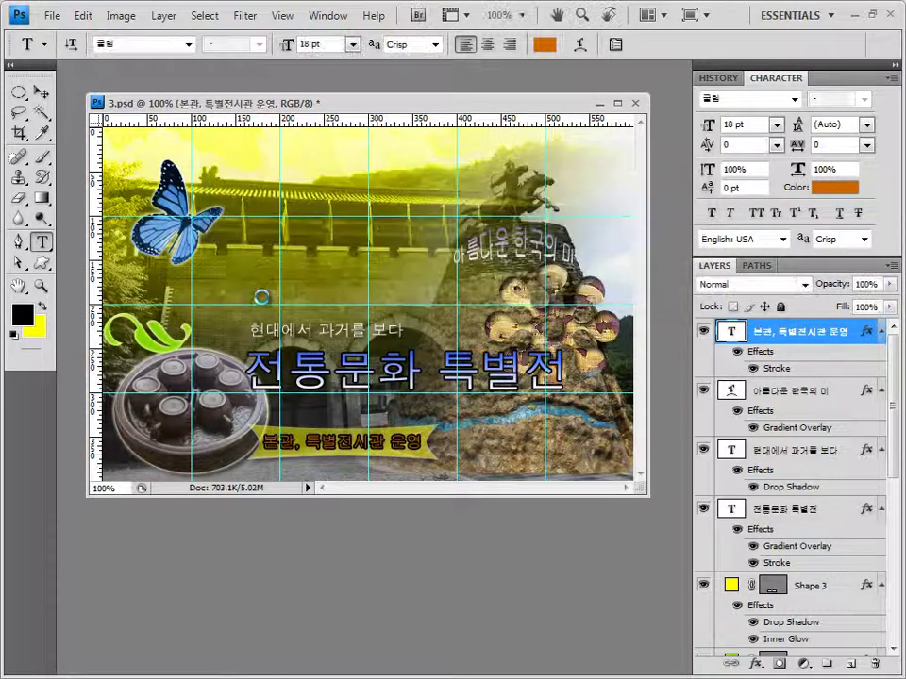
# Clear all guides from the composite.
pyautogui.click(283, 16)
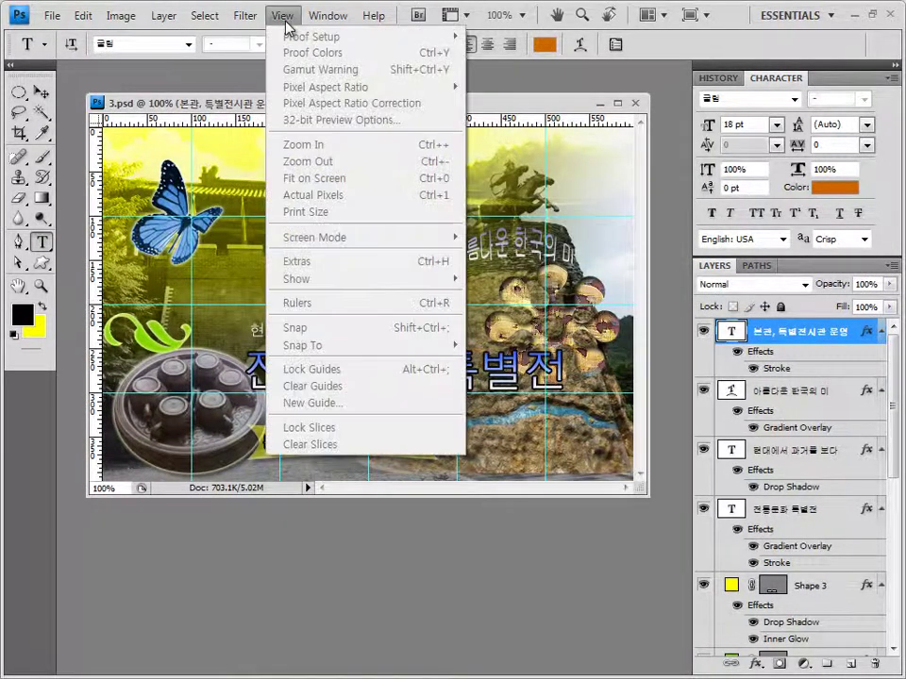
pyautogui.click(288, 16)
pyautogui.click(292, 18)
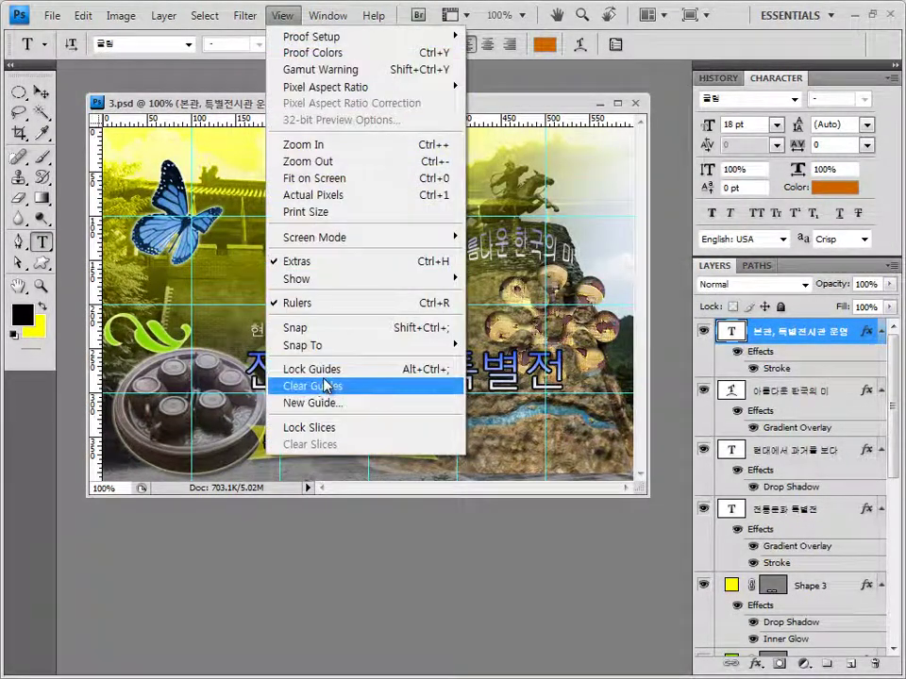
pyautogui.click(316, 387)
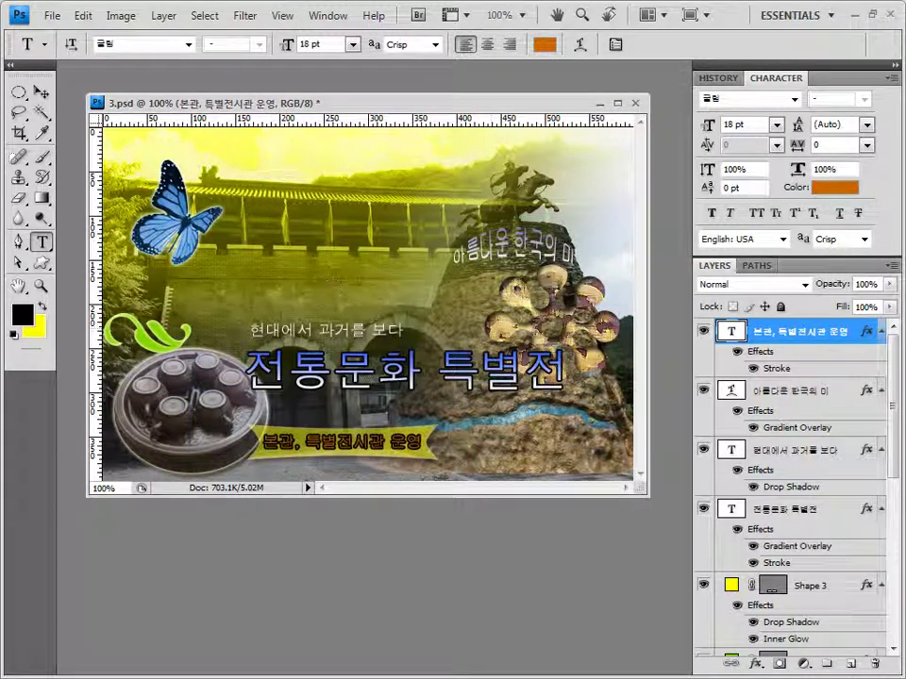
# Set up a JPEG copy in the GTQ folder, reusing the candidate number and name file name with a changed final digit.
pyautogui.click(51, 16)
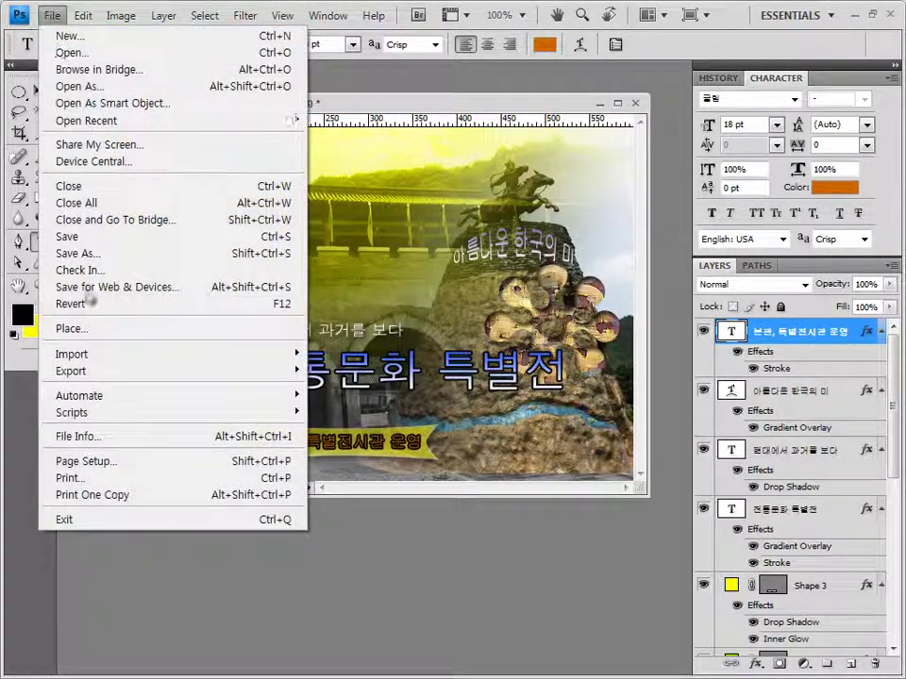
pyautogui.click(99, 254)
pyautogui.click(443, 389)
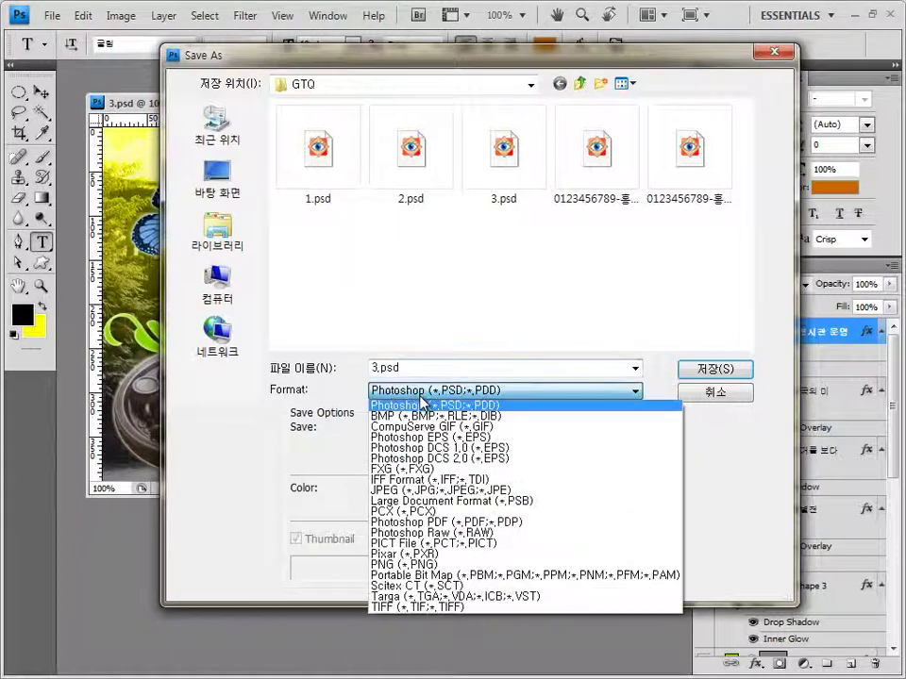
pyautogui.click(422, 491)
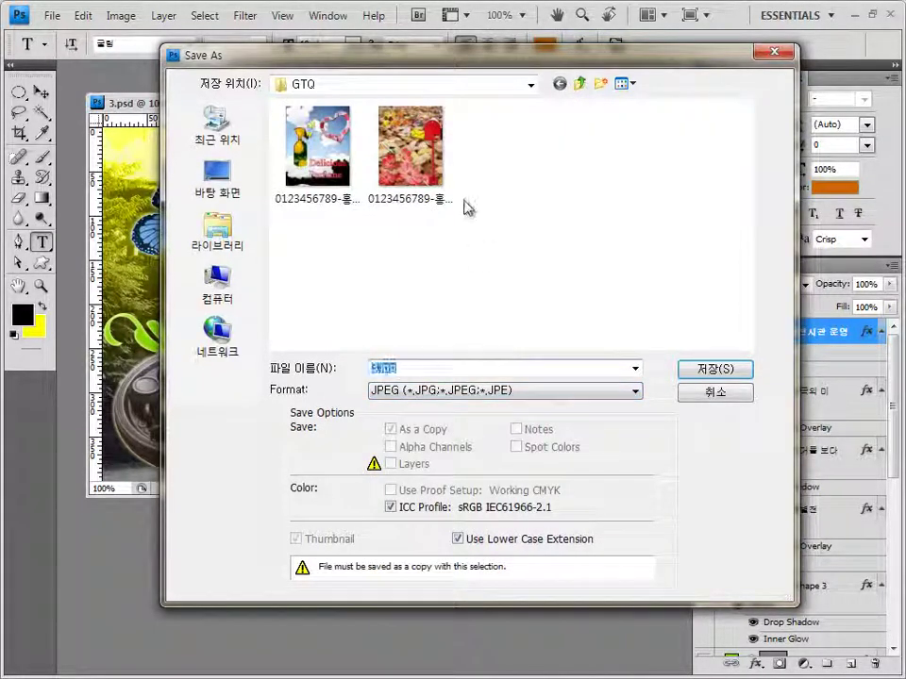
pyautogui.click(411, 146)
pyautogui.click(625, 83)
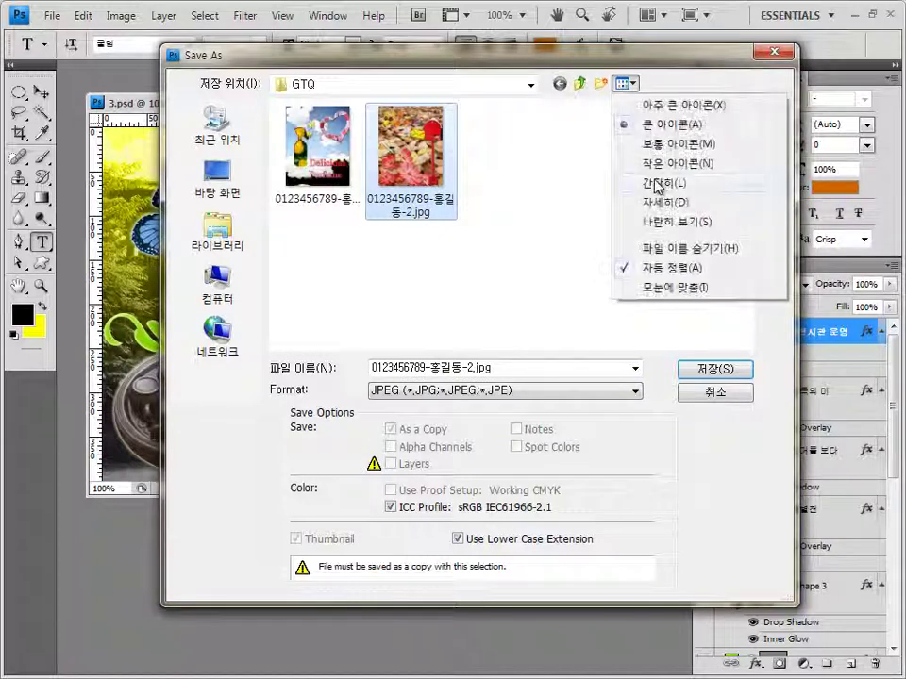
pyautogui.click(651, 182)
pyautogui.doubleClick(459, 368)
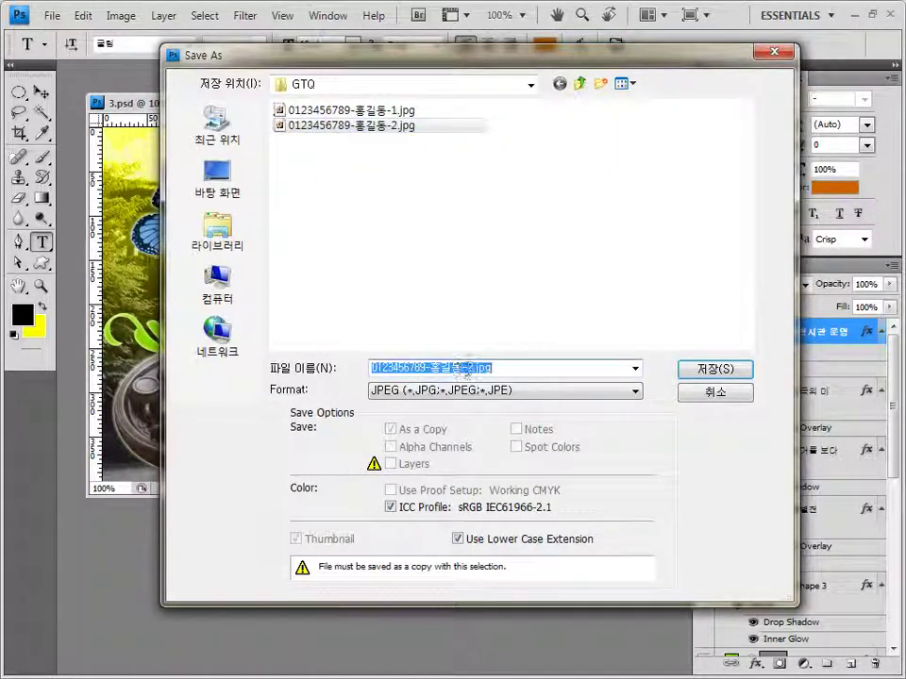
pyautogui.click(470, 368)
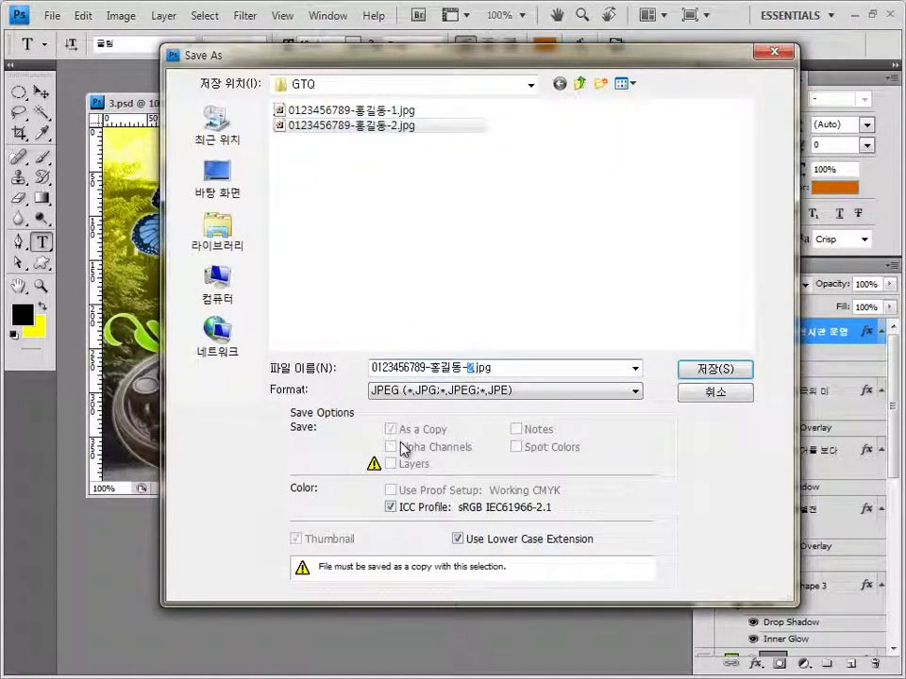
# Save the JPEG copy at quality 8 with the Baseline Optimized format option.
pyautogui.click(719, 369)
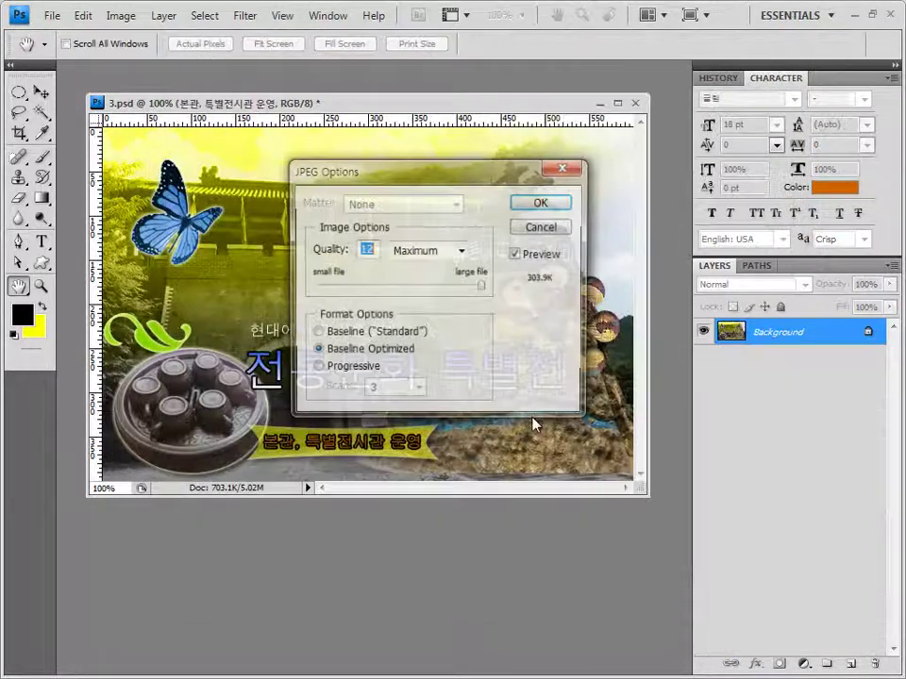
pyautogui.write('8')
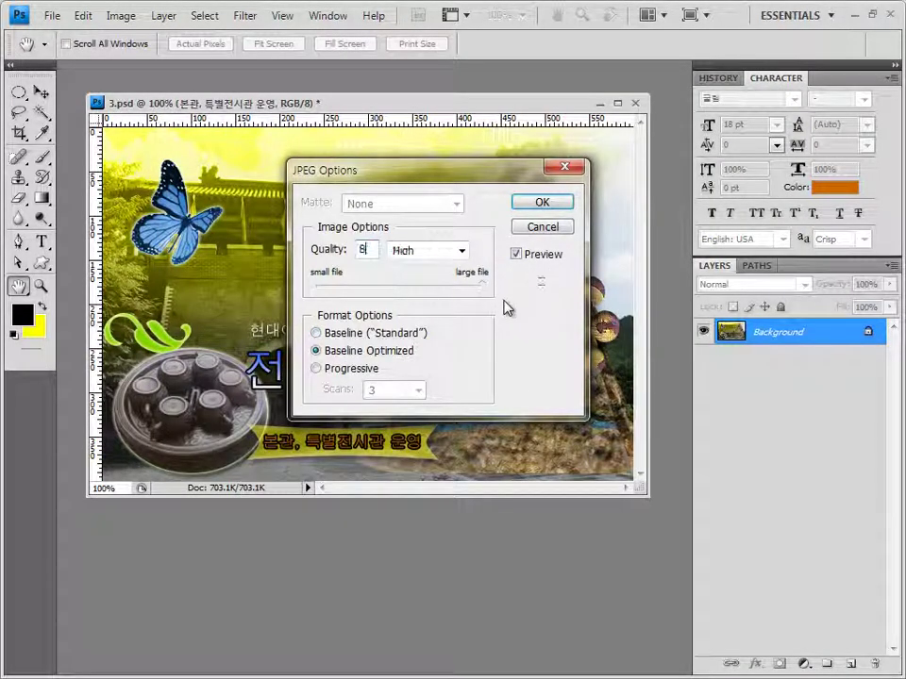
pyautogui.click(555, 204)
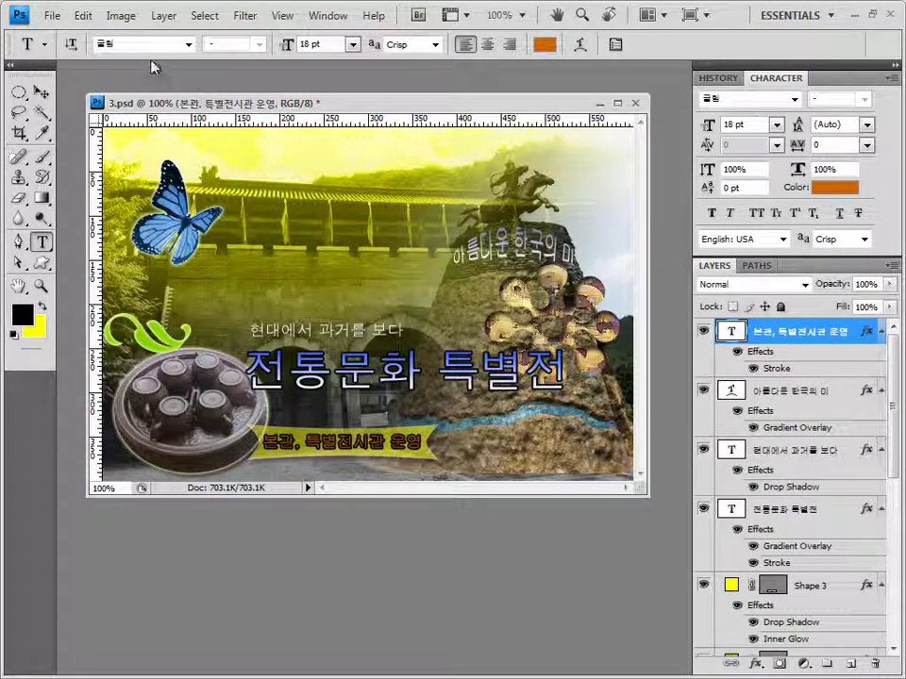
# Reduce the image size to a width of 60 pixels with proportions constrained and resampling on.
pyautogui.click(125, 17)
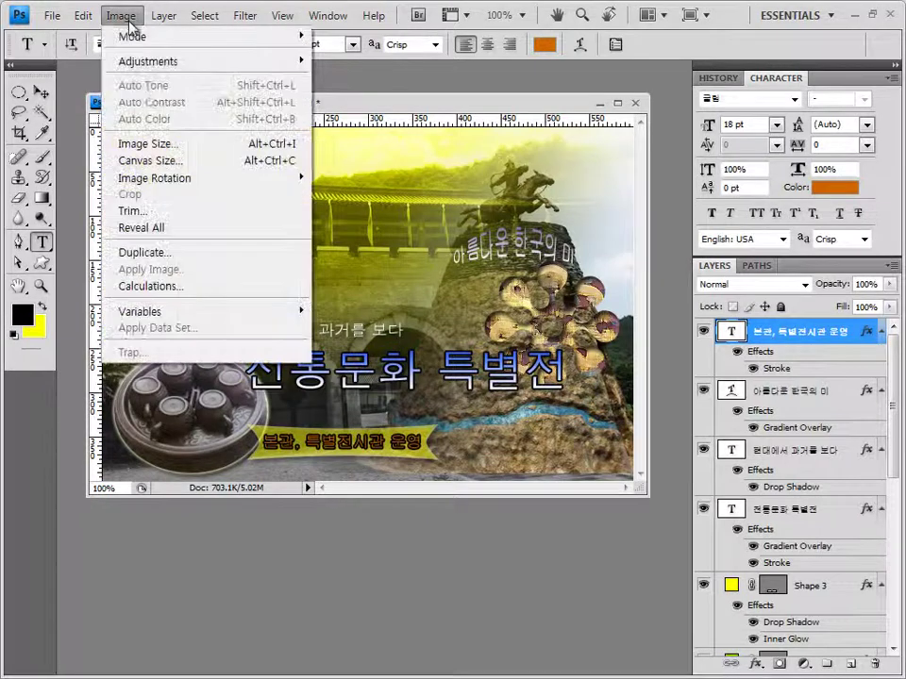
pyautogui.click(161, 144)
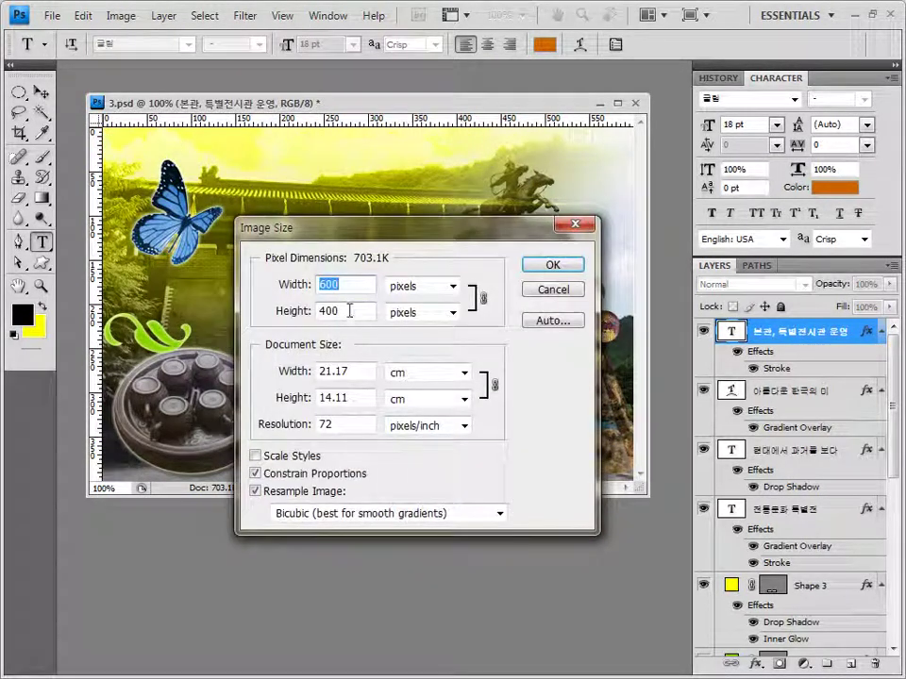
pyautogui.write('60')
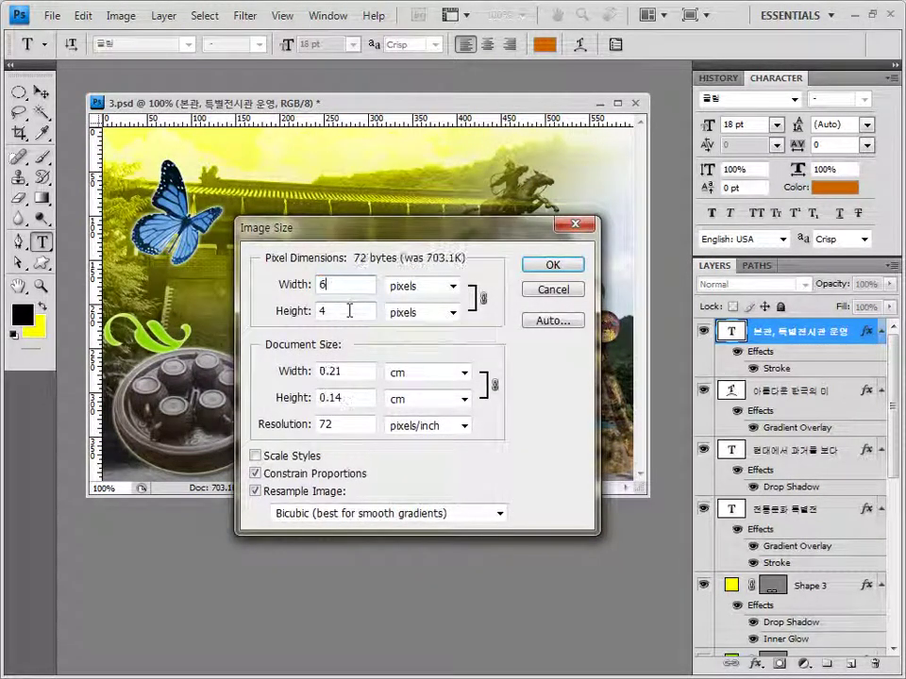
pyautogui.click(572, 266)
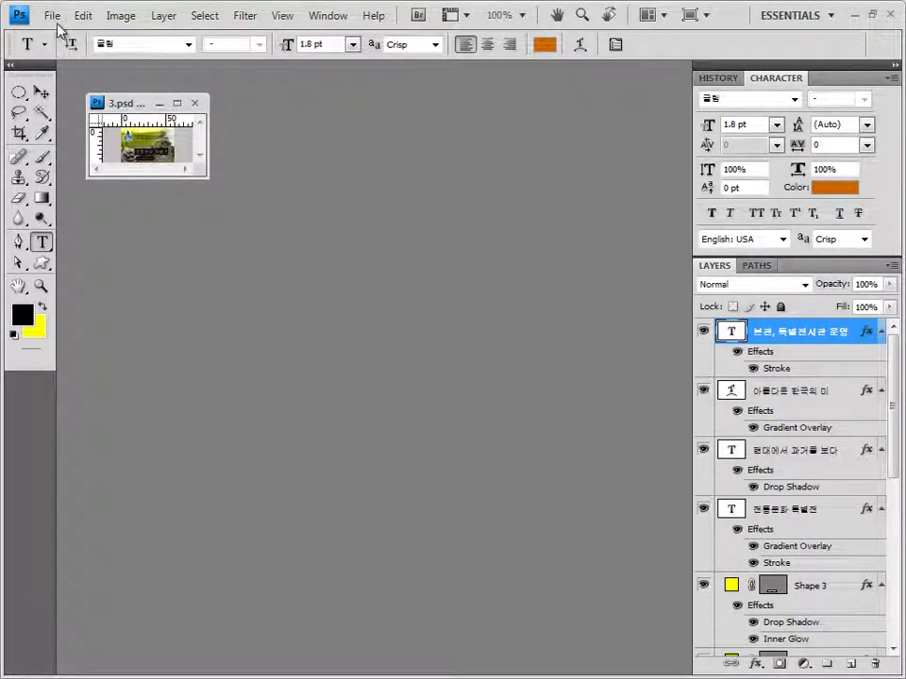
# Save the reduced image as a layered PSD in the GTQ folder, named with the candidate number and name ending in -3, and close it.
pyautogui.click(54, 17)
pyautogui.click(82, 257)
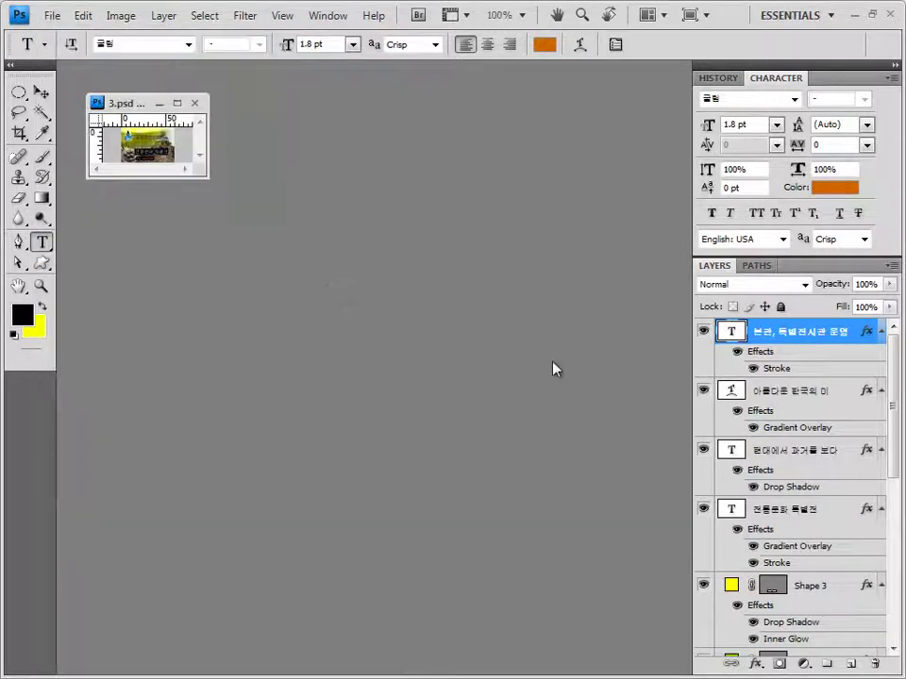
pyautogui.click(379, 171)
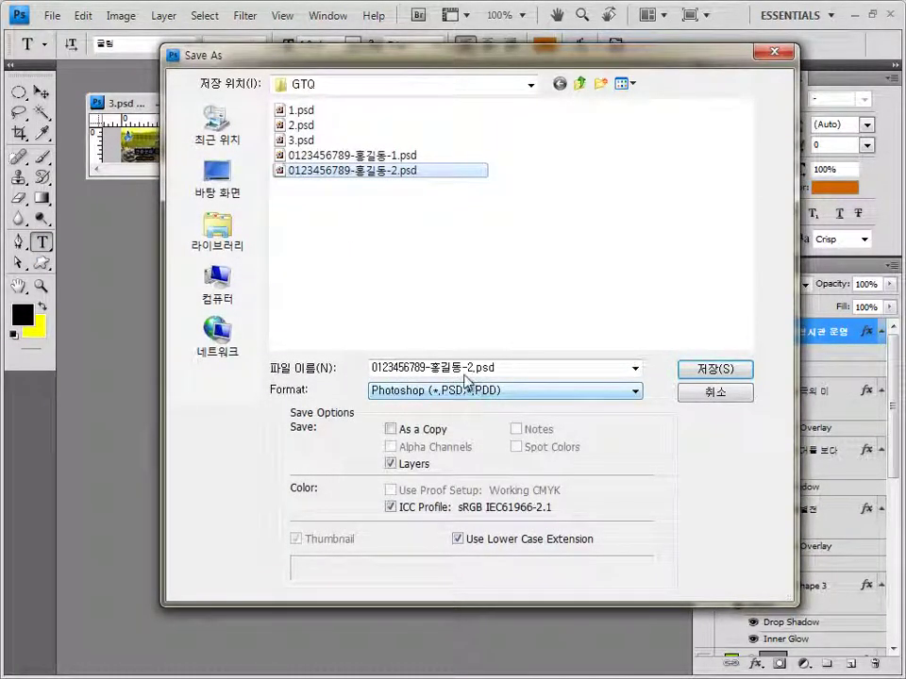
pyautogui.doubleClick(469, 368)
pyautogui.click(469, 368)
pyautogui.moveTo(468, 368); pyautogui.dragTo(474, 368)
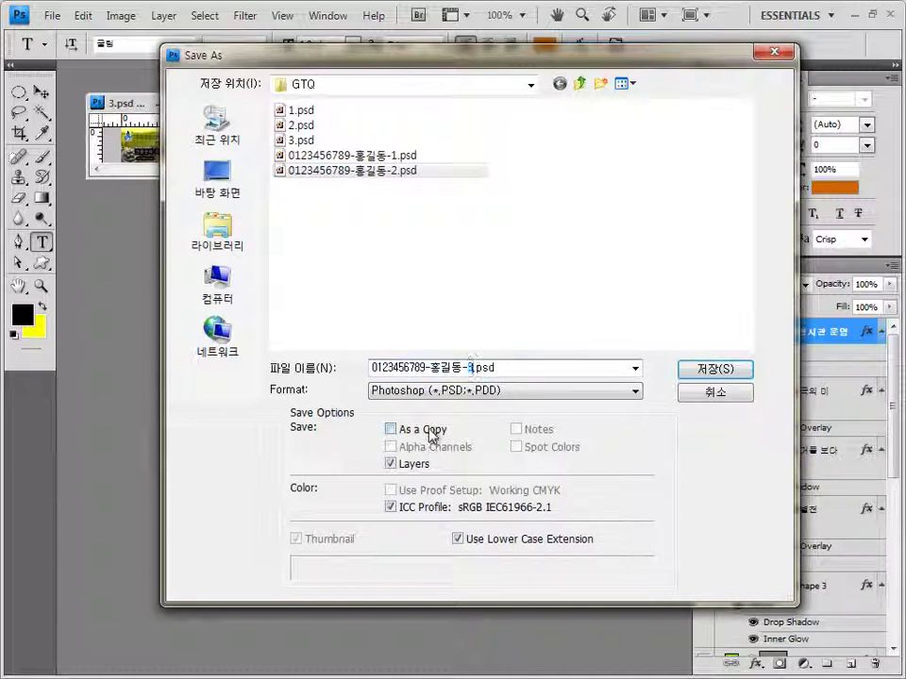
pyautogui.write('3')
pyautogui.click(725, 368)
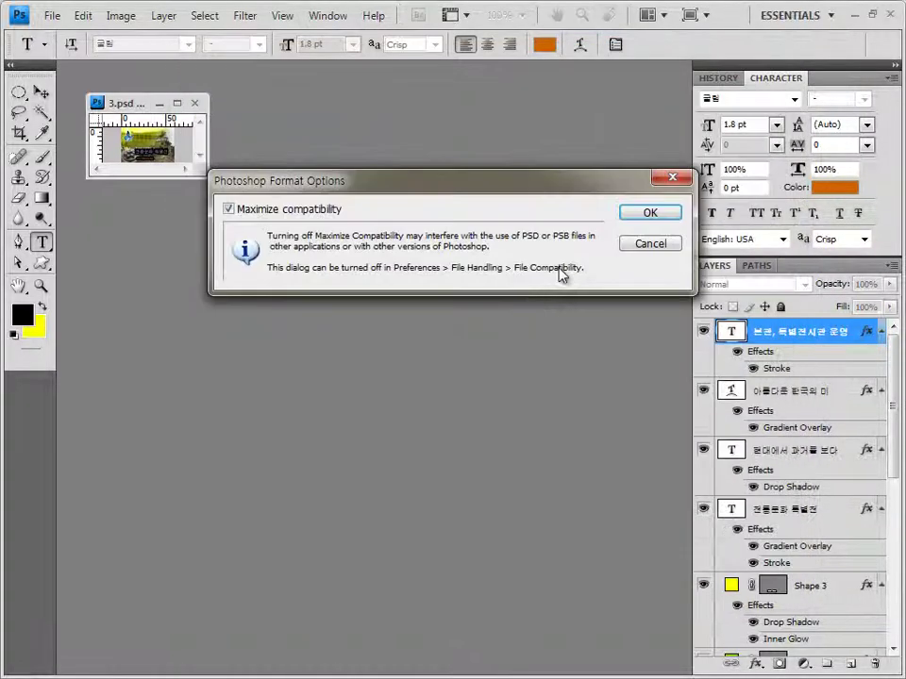
pyautogui.click(657, 219)
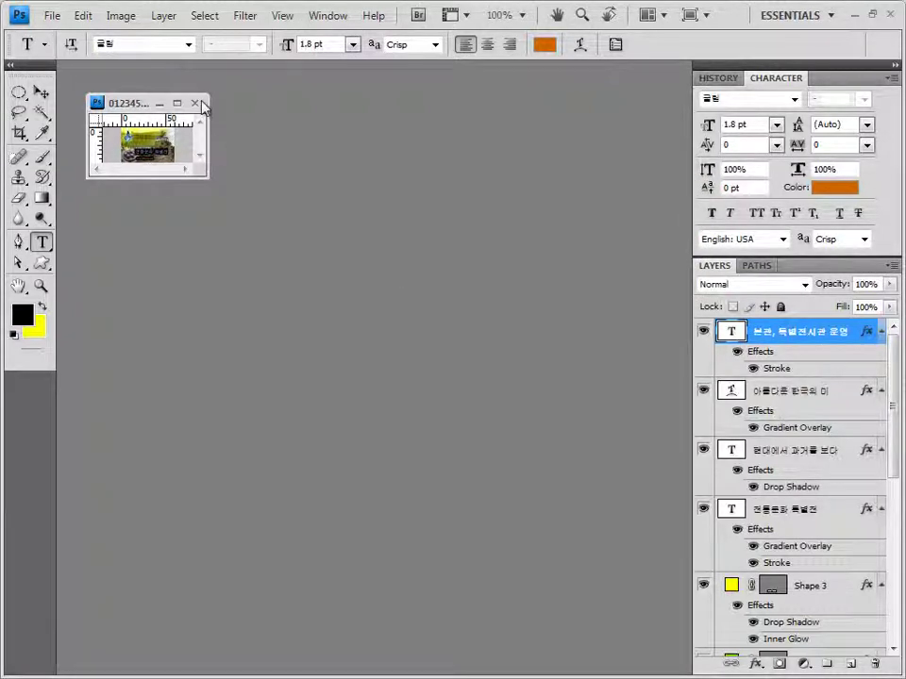
pyautogui.click(197, 103)
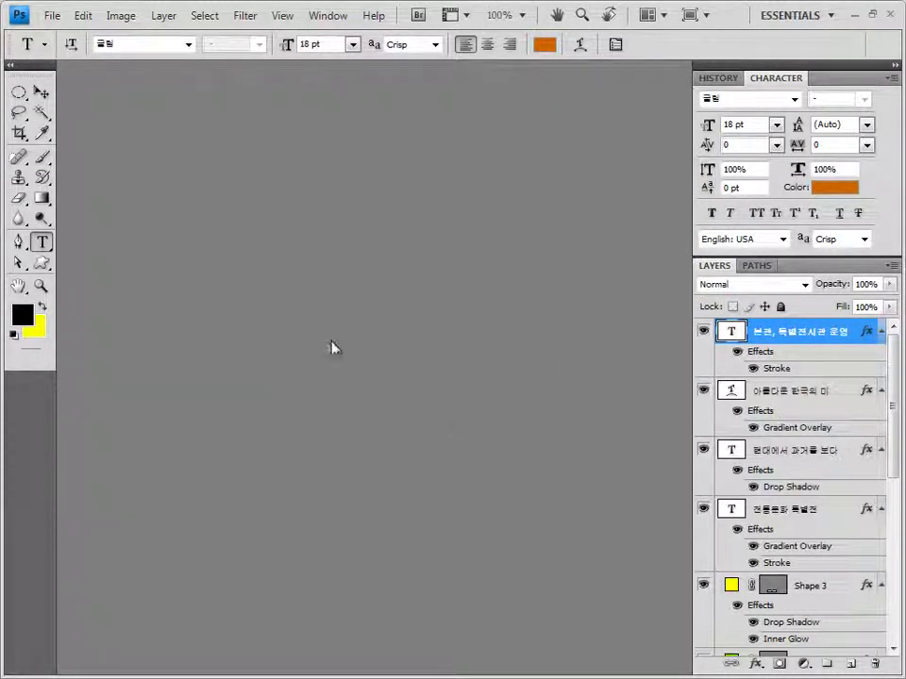
# Check the GTQ folder for the saved JPEG and PSD files ending in -3 without opening any of them.
pyautogui.doubleClick(379, 304)
pyautogui.moveTo(426, 279); pyautogui.dragTo(328, 222)
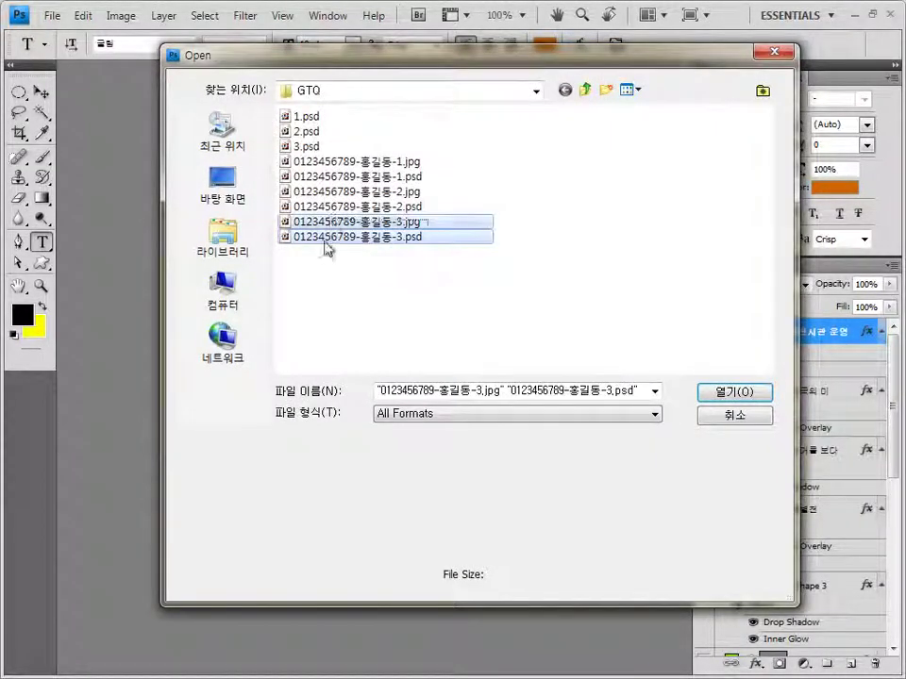
pyautogui.click(734, 418)
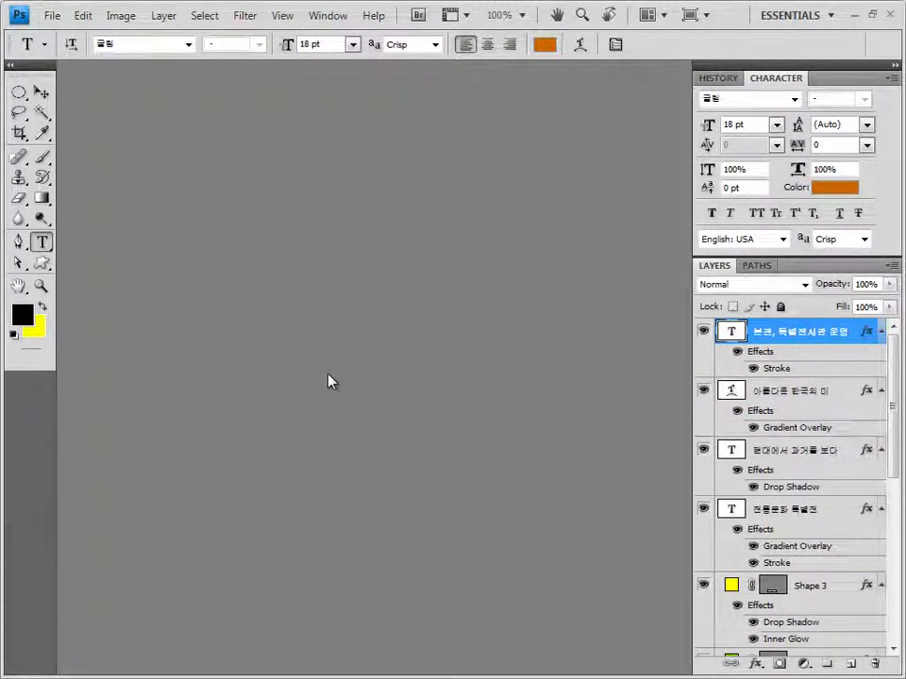
# Create a new 600 × 400 pixel RGB document at 72 pixels/inch with a white background and centre its window in the workspace.
pyautogui.hotkey('ctrl', 'n')
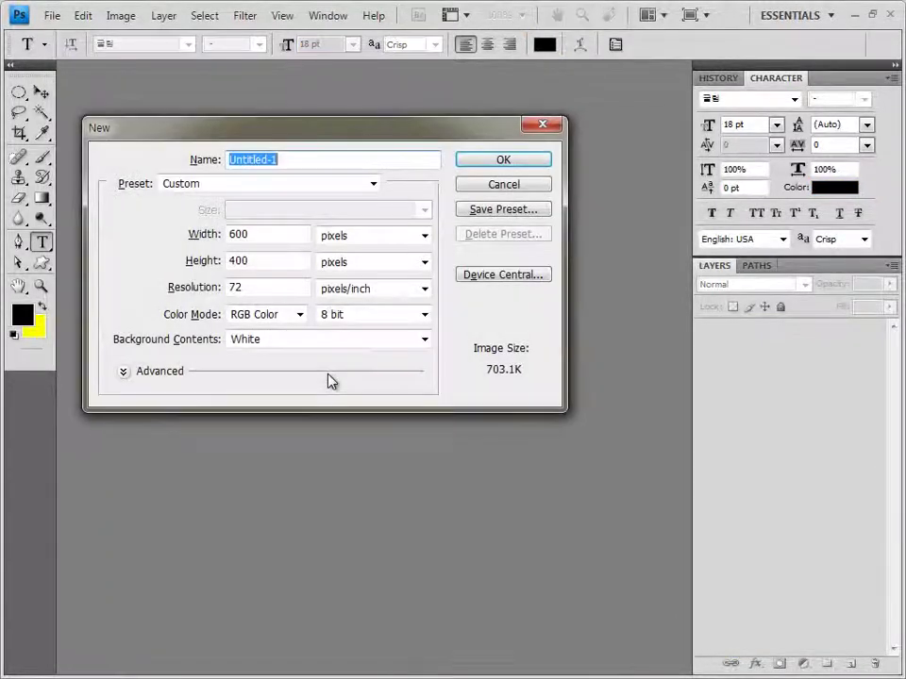
pyautogui.click(256, 235)
pyautogui.moveTo(257, 235); pyautogui.dragTo(203, 283)
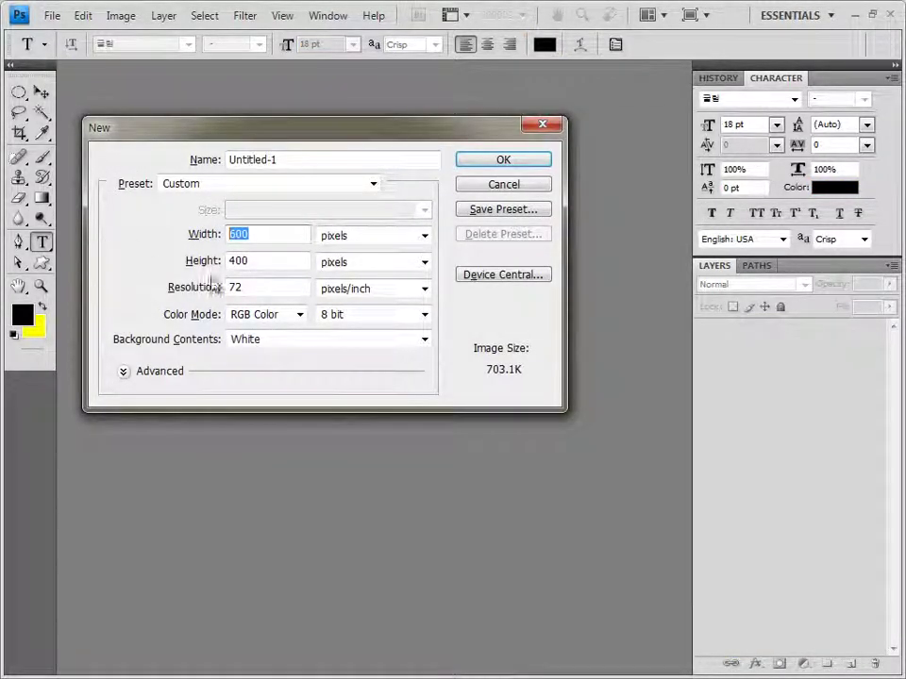
pyautogui.click(519, 162)
pyautogui.moveTo(132, 69); pyautogui.dragTo(226, 160)
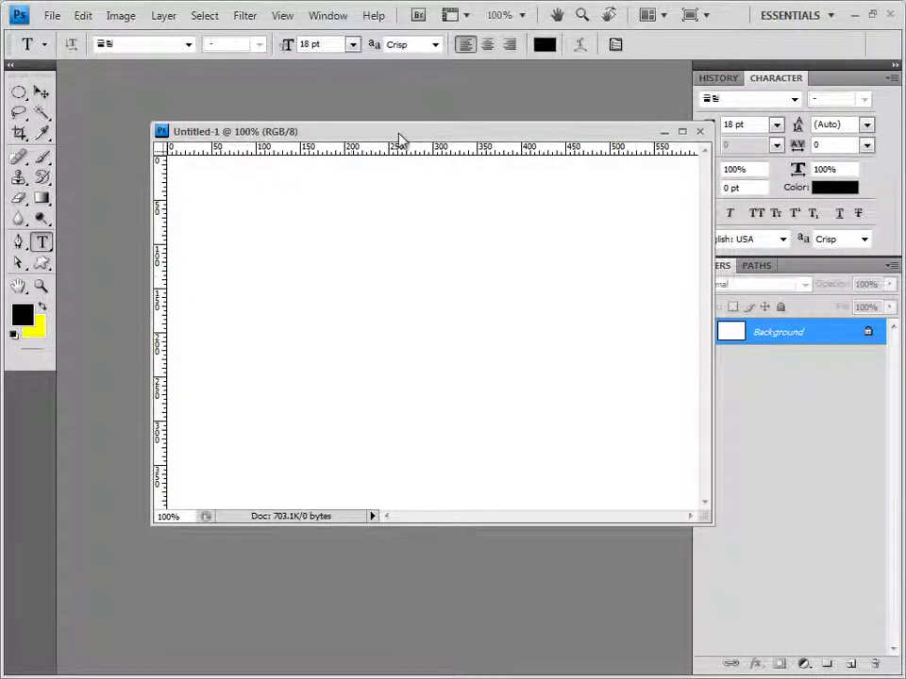
pyautogui.moveTo(401, 139); pyautogui.dragTo(366, 142)
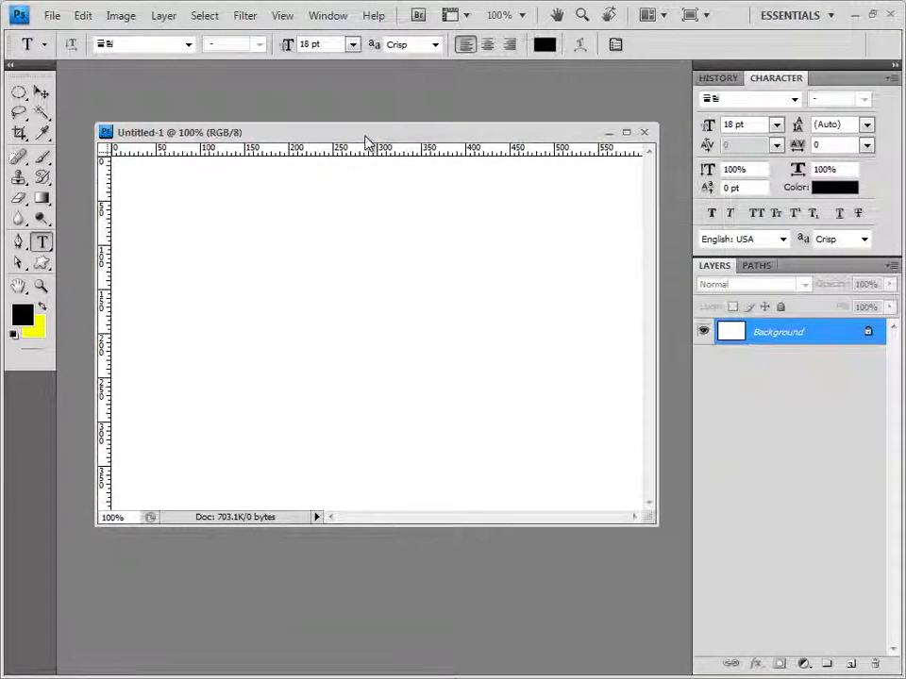
# Show the grid over the new canvas and save the document as 4.psd in the GTQ folder.
pyautogui.hotkey('ctrl', "'")
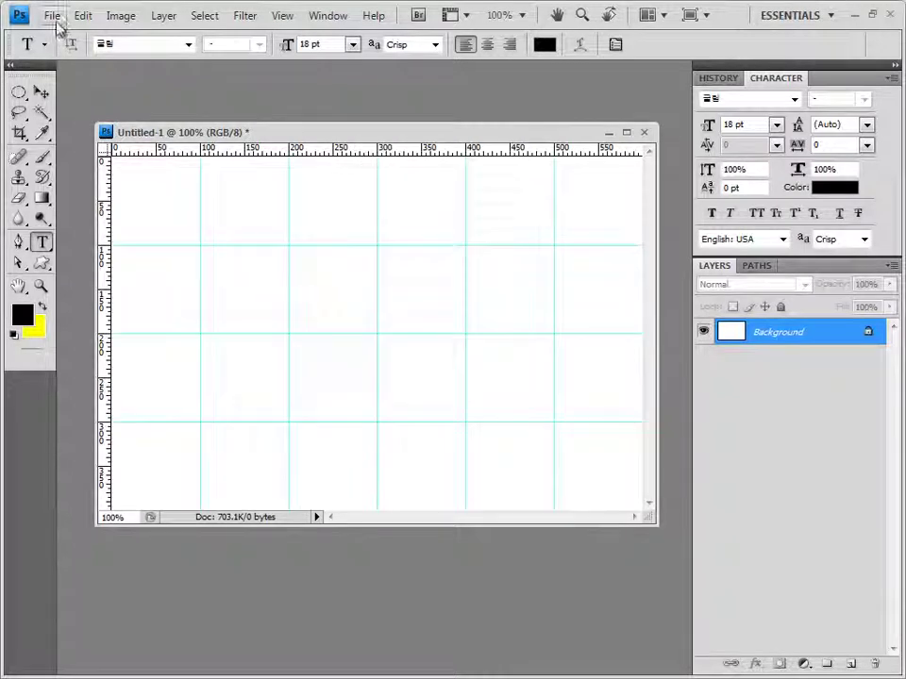
pyautogui.click(51, 15)
pyautogui.click(94, 255)
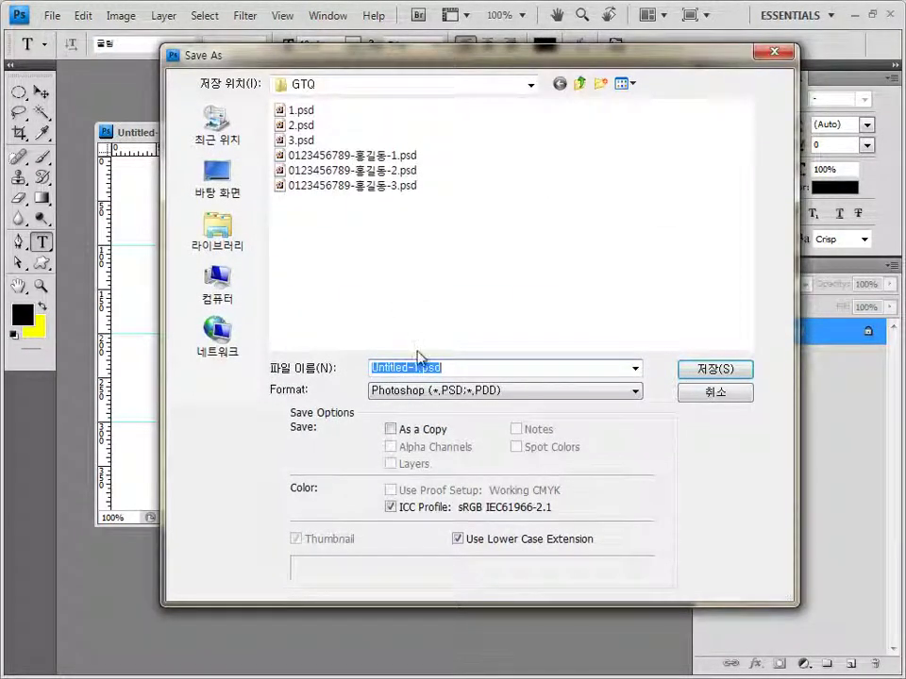
pyautogui.write('4')
pyautogui.press('Return')
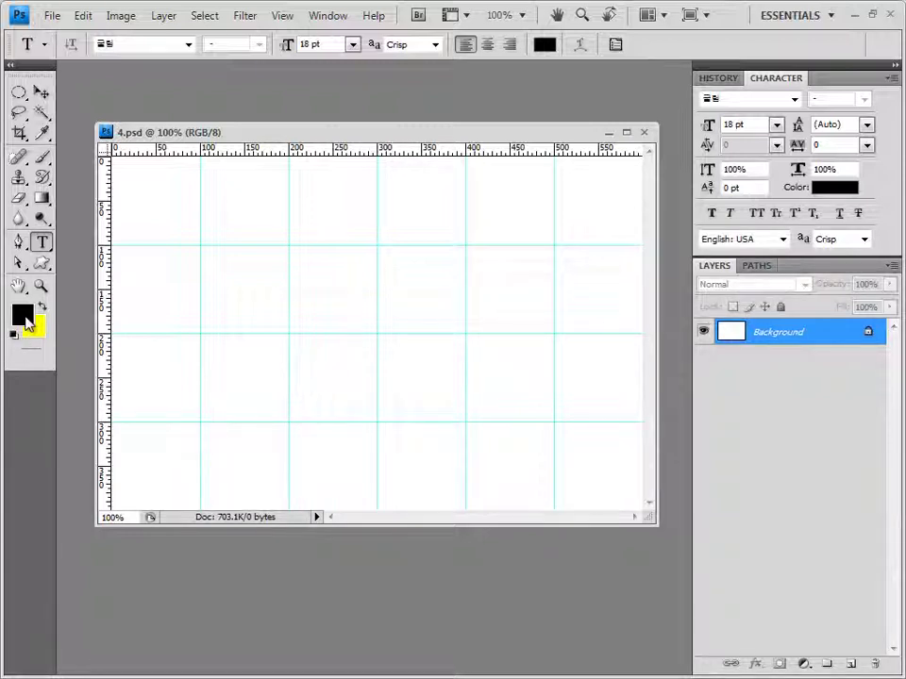
# Fill the Background layer with the color #d2ff00 and enlarge the document window so the whole canvas fits.
pyautogui.click(22, 317)
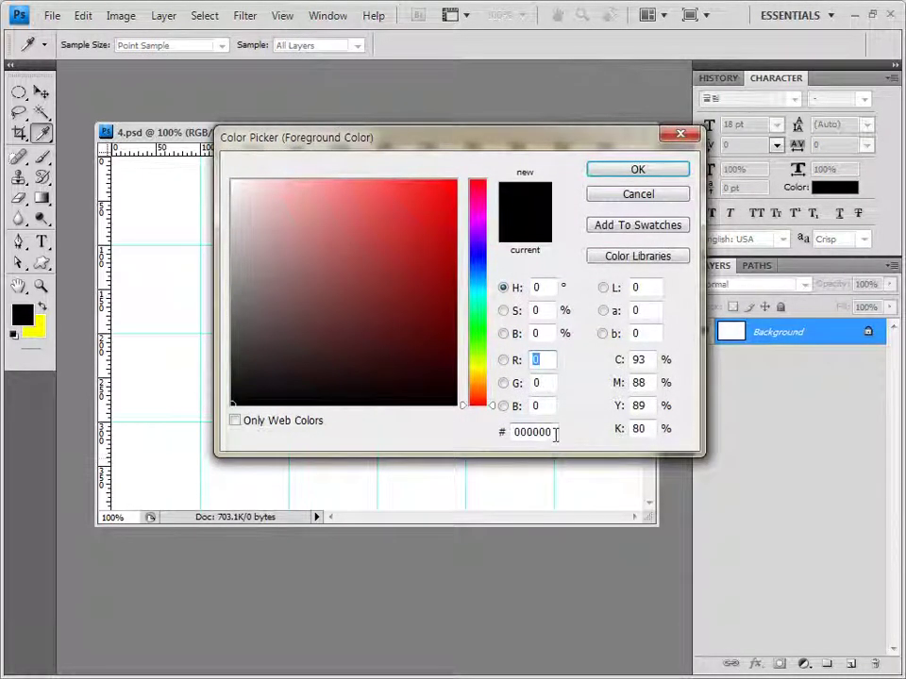
pyautogui.click(553, 432)
pyautogui.write('d2ff00')
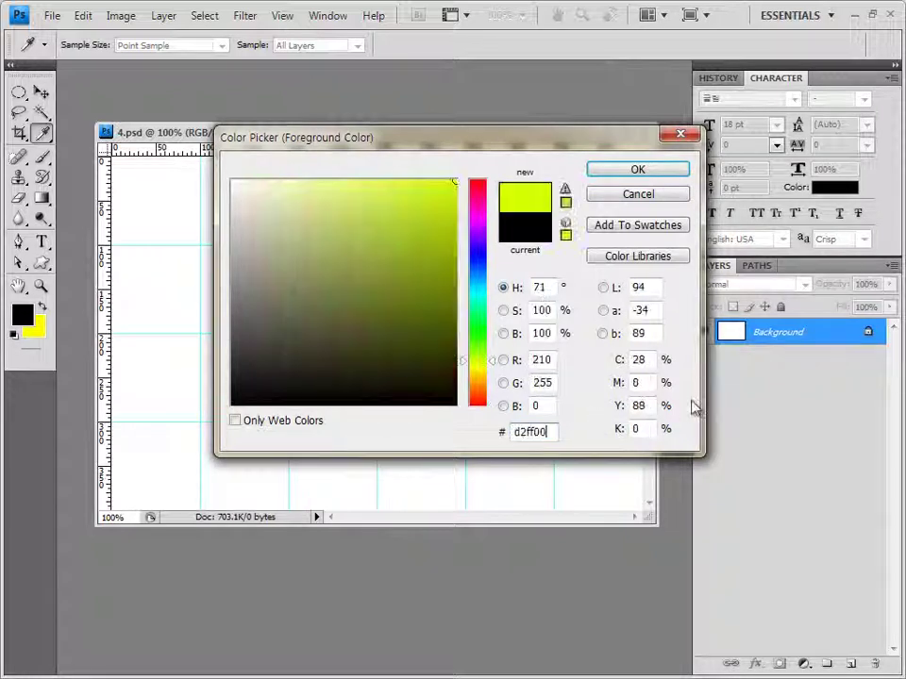
pyautogui.click(638, 171)
pyautogui.press('t')
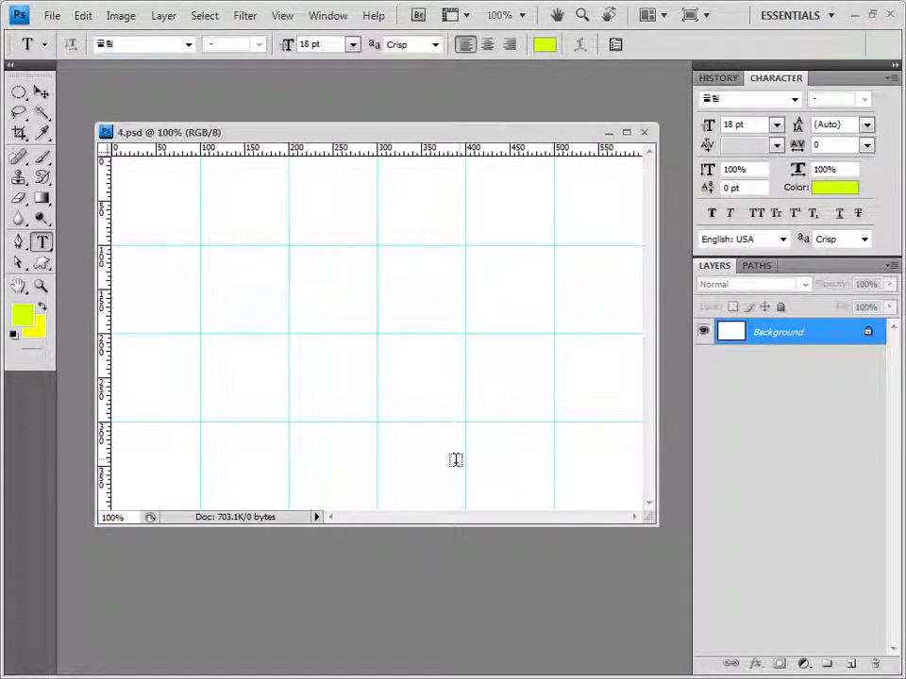
pyautogui.hotkey('alt', 'BackSpace')
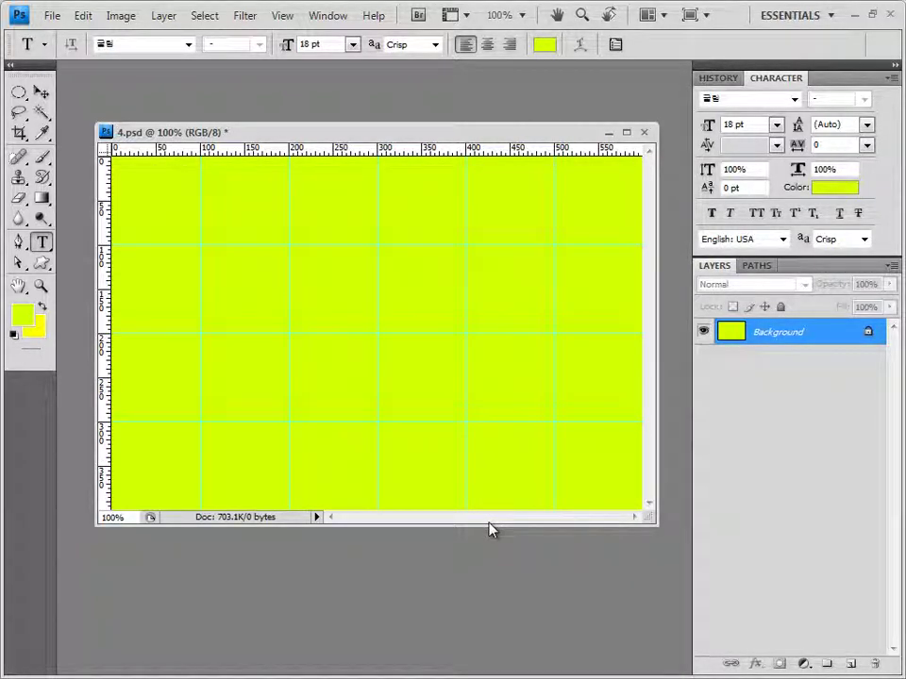
pyautogui.press('v')
pyautogui.moveTo(490, 525); pyautogui.dragTo(490, 576)
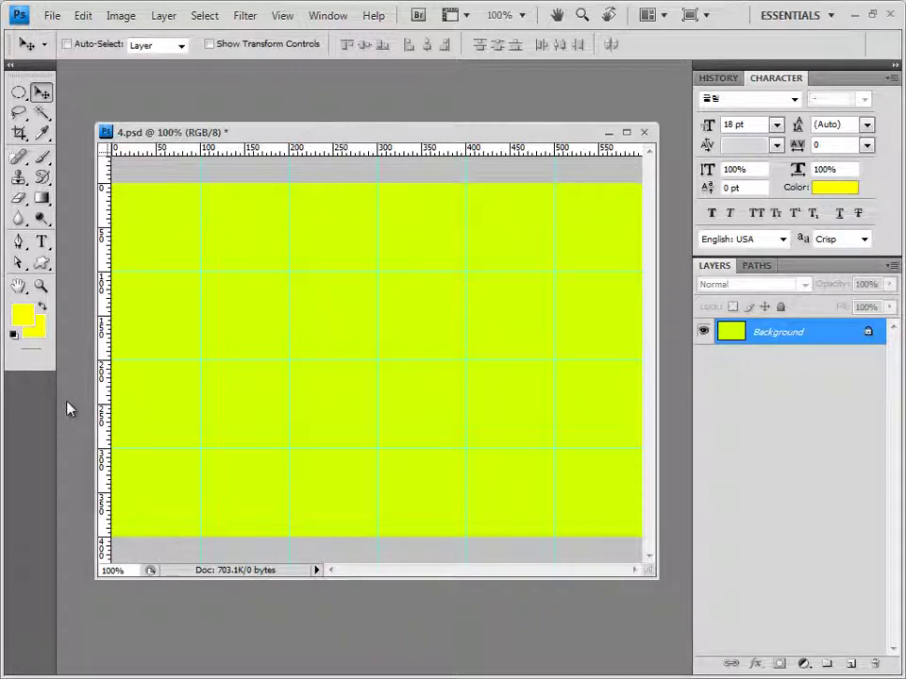
# Set the foreground color to olive green.
pyautogui.click(24, 323)
pyautogui.doubleClick(533, 432)
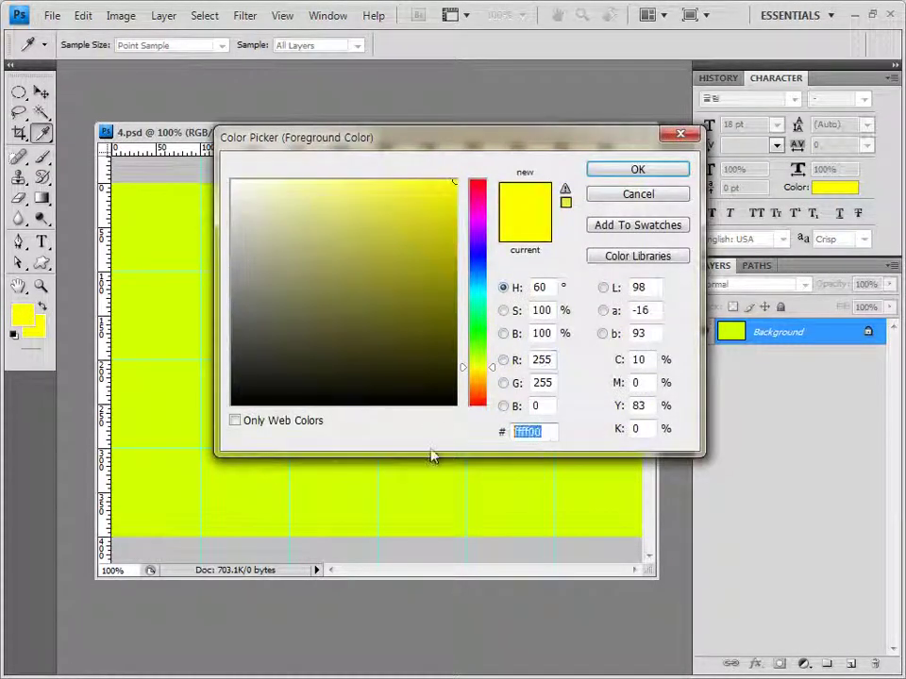
pyautogui.write('98a500')
pyautogui.click(637, 170)
pyautogui.press('v')
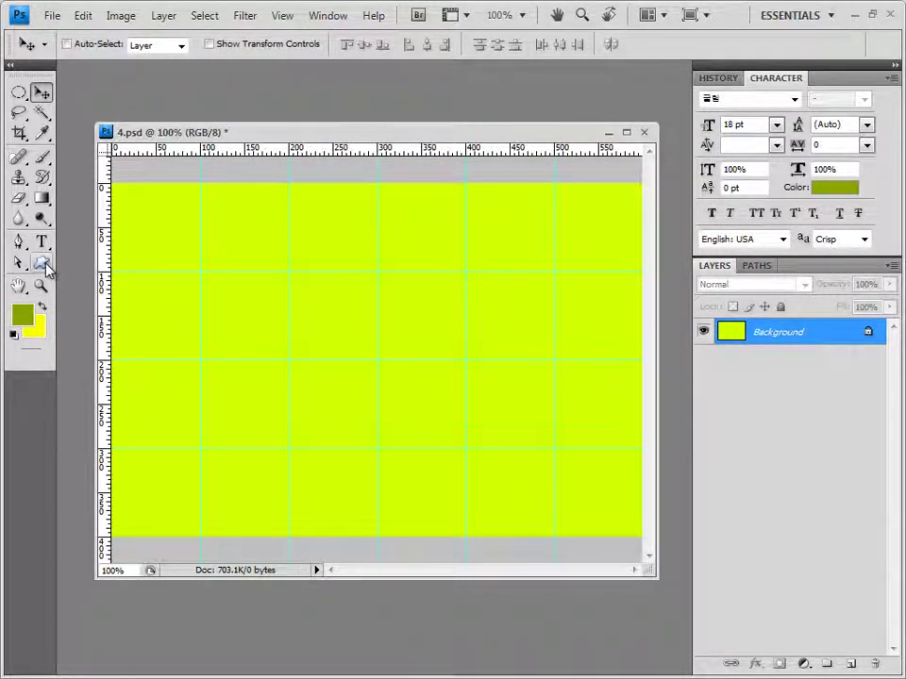
# Load the Shapes set for the Custom Shape tool and choose the Club Card shape, drawn as filled pixels.
pyautogui.click(42, 265)
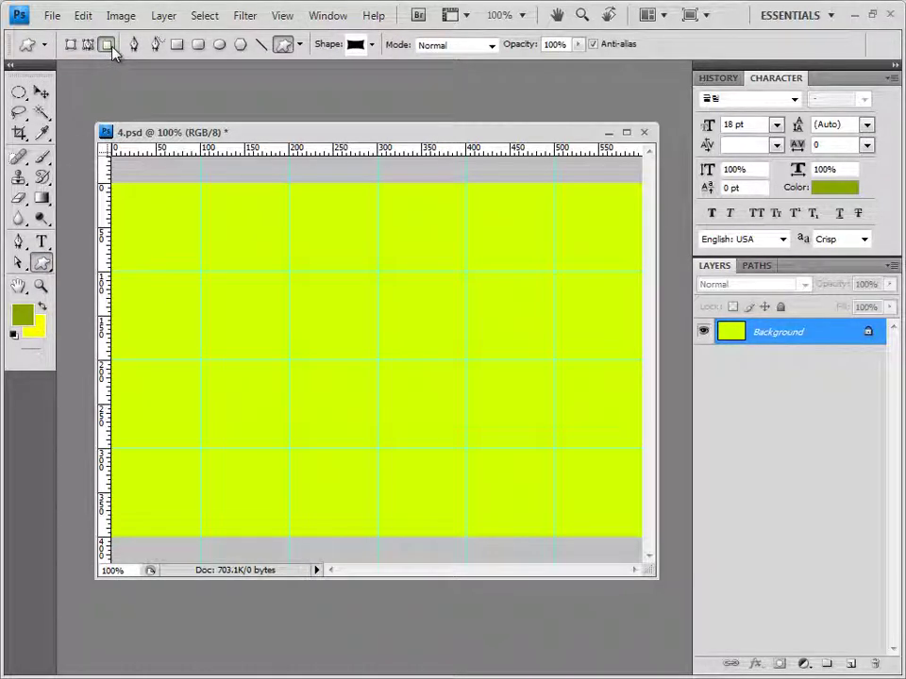
pyautogui.click(83, 15)
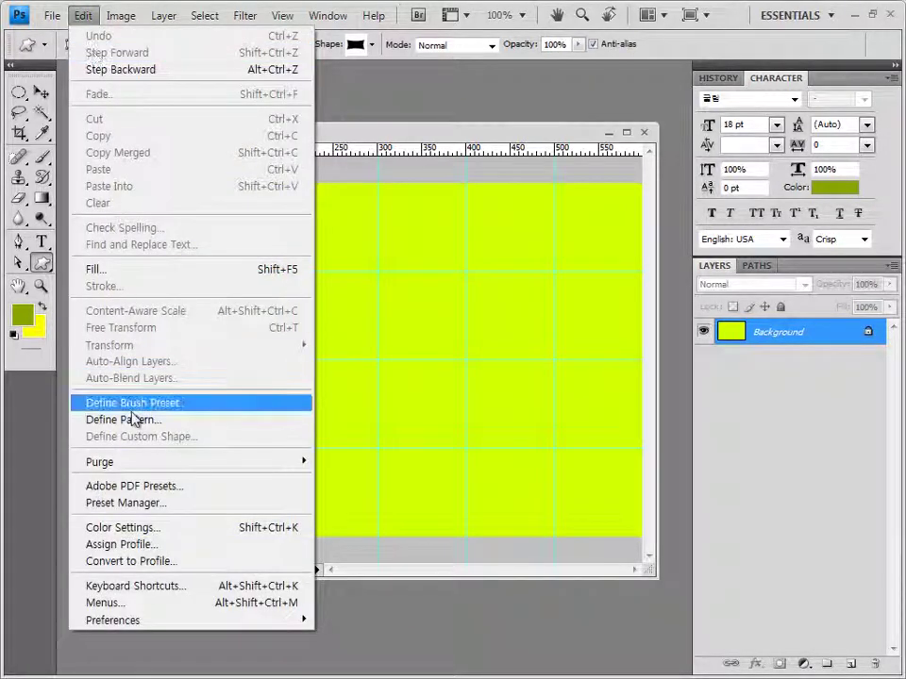
pyautogui.click(269, 159)
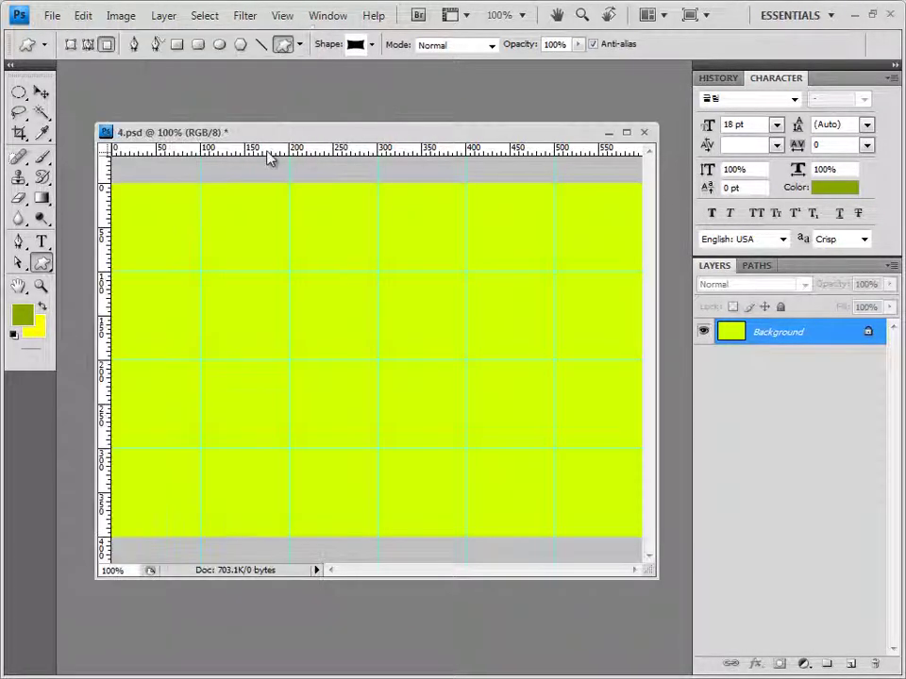
pyautogui.click(371, 47)
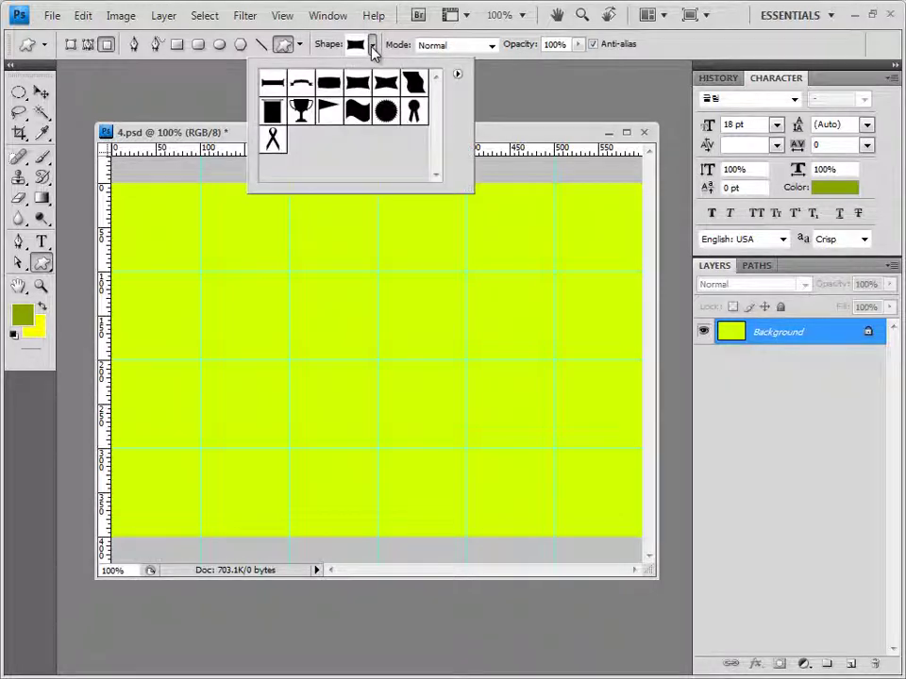
pyautogui.click(458, 75)
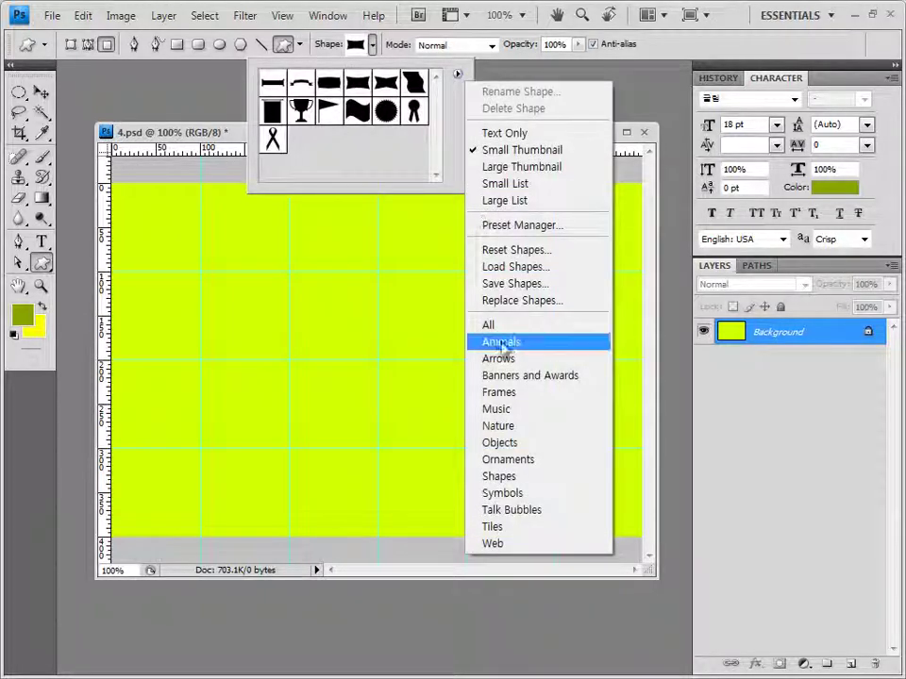
pyautogui.click(530, 478)
pyautogui.click(510, 406)
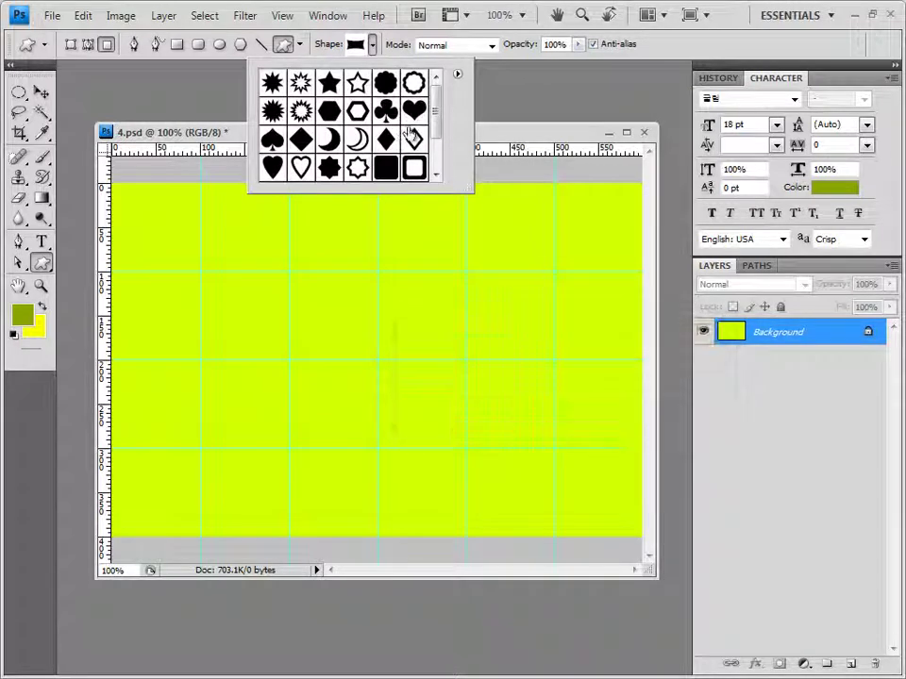
pyautogui.click(387, 113)
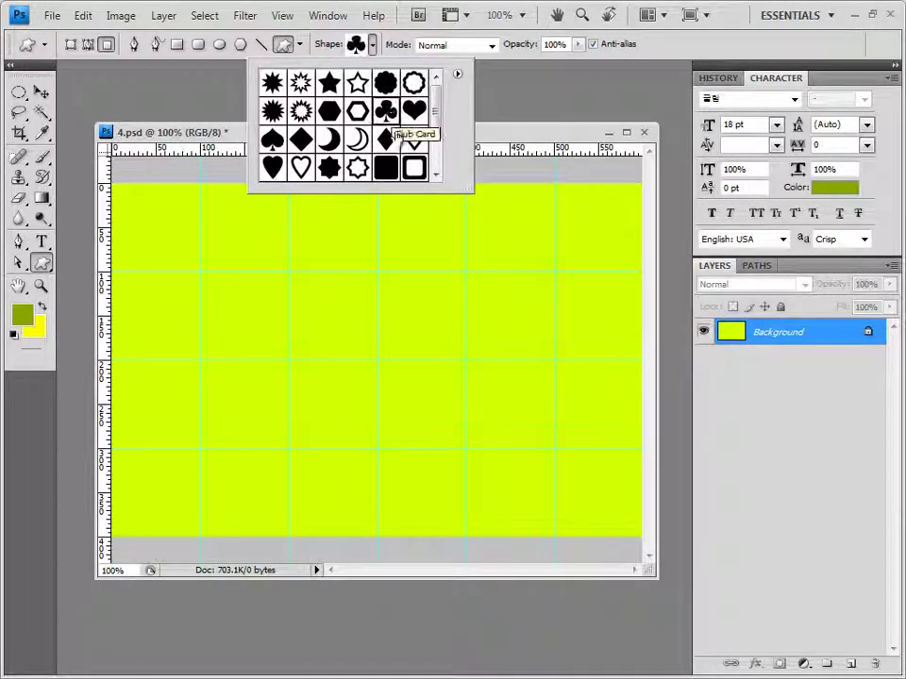
pyautogui.click(209, 138)
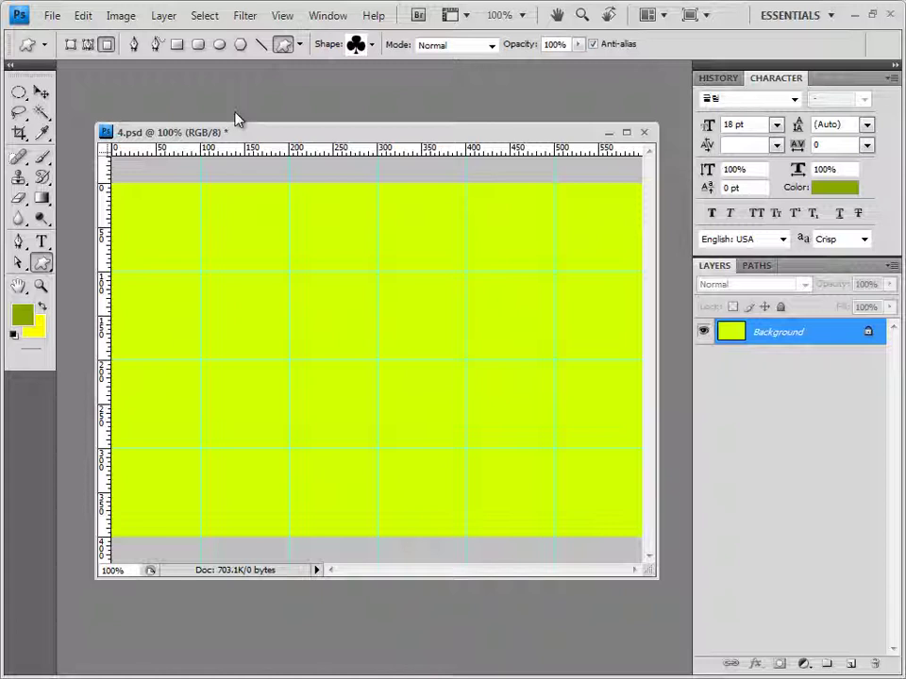
# Create a new 50 × 50 pixel RGB document at 72 pixels/inch with a white background.
pyautogui.hotkey('ctrl', 'n')
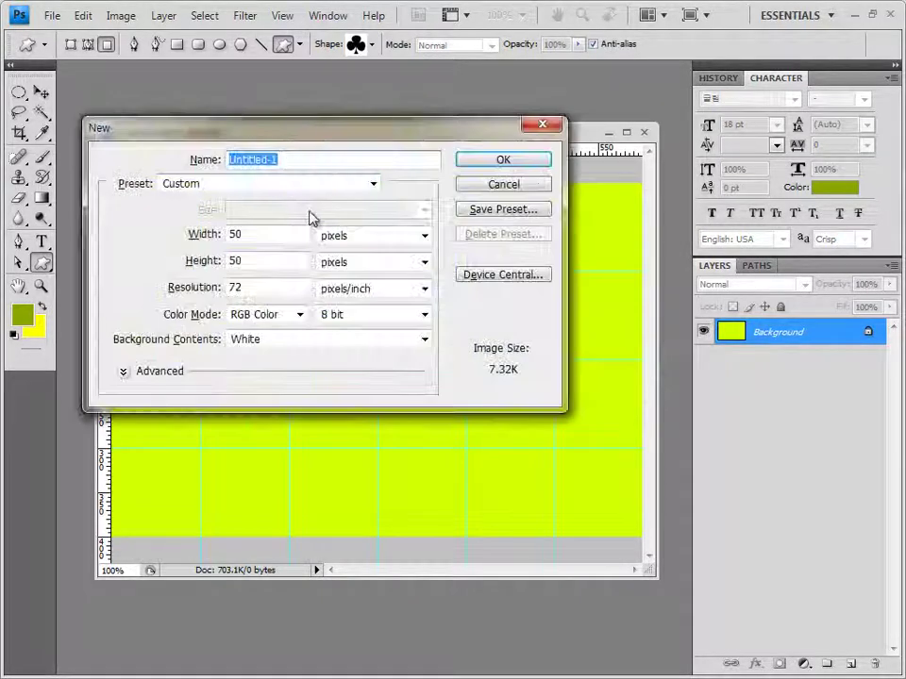
pyautogui.click(248, 236)
pyautogui.doubleClick(248, 235)
pyautogui.doubleClick(253, 261)
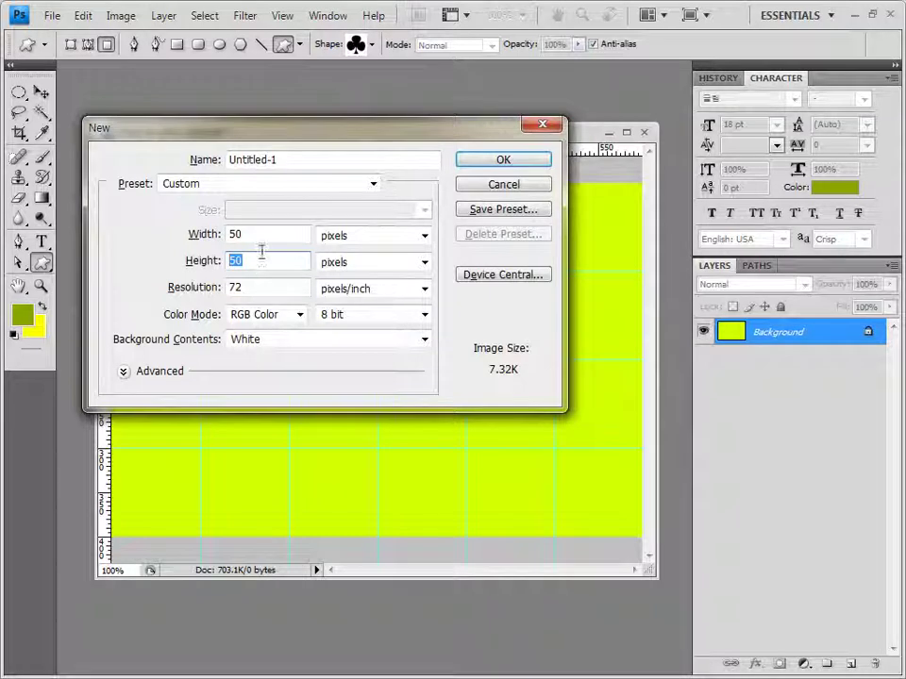
pyautogui.click(529, 164)
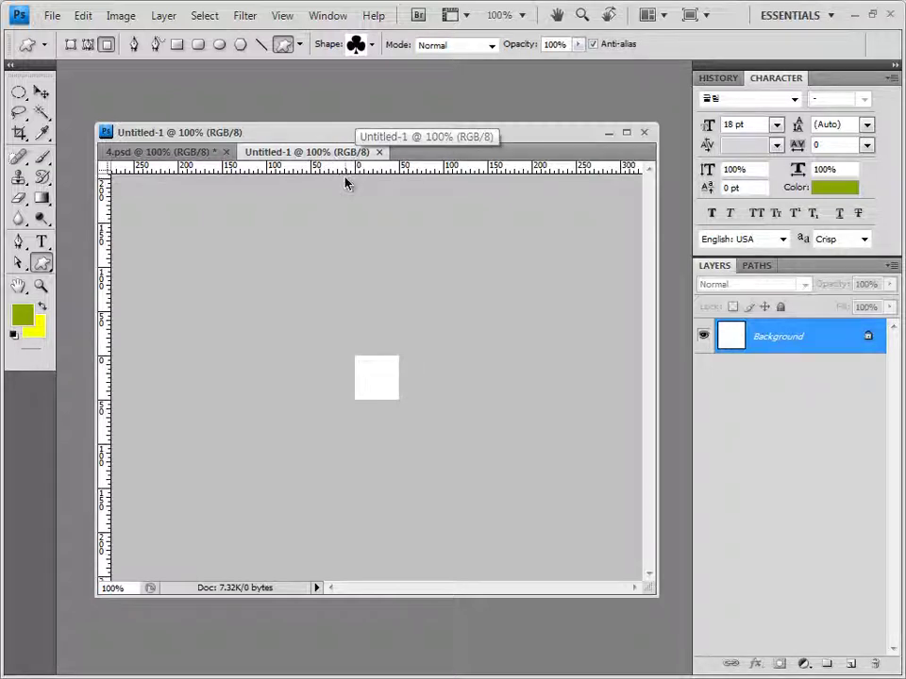
pyautogui.hotkey('ctrl', '+')
pyautogui.hotkey('ctrl', '+')
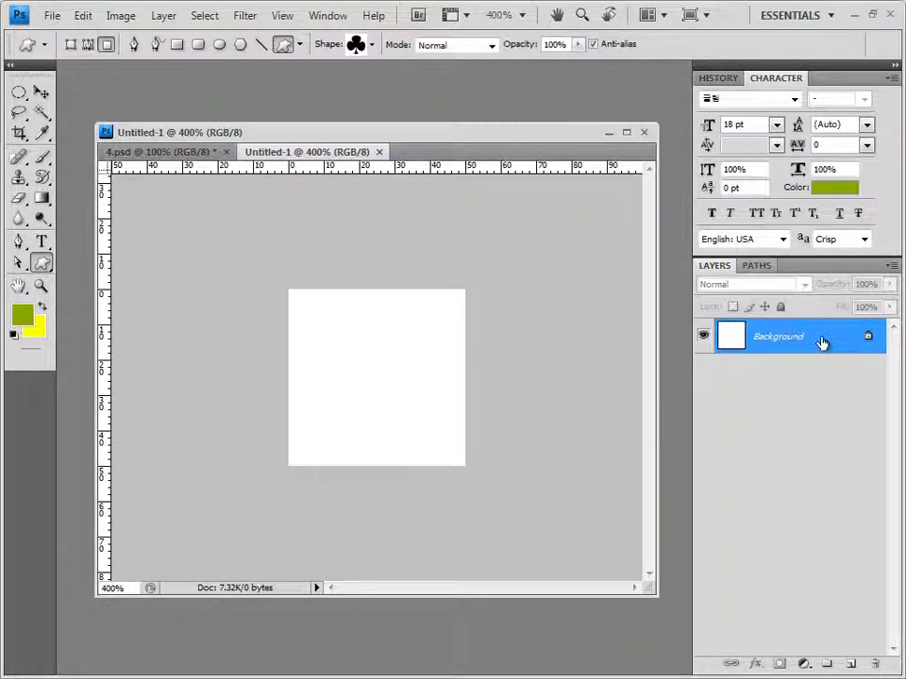
# On a new layer with the Background hidden, draw an olive green club about 13 × 18 px in the canvas's upper-left area.
pyautogui.click(853, 666)
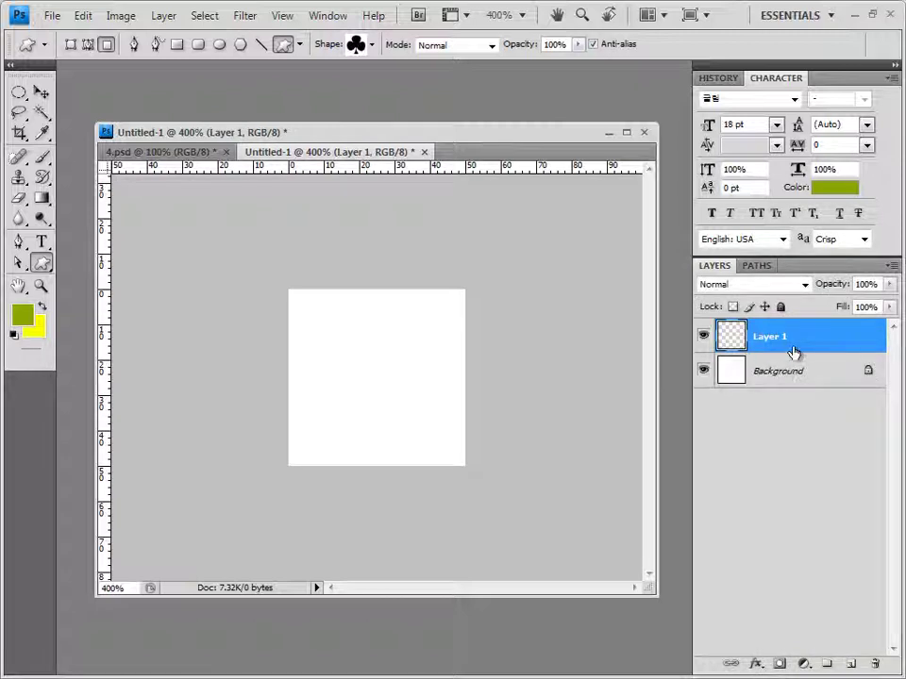
pyautogui.click(704, 373)
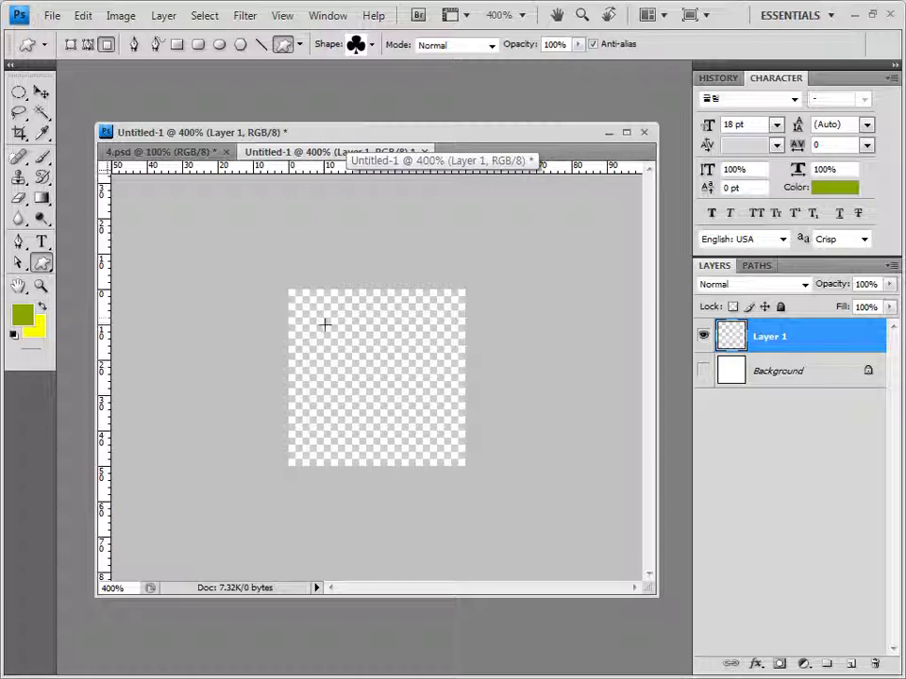
pyautogui.moveTo(318, 319); pyautogui.dragTo(366, 382)
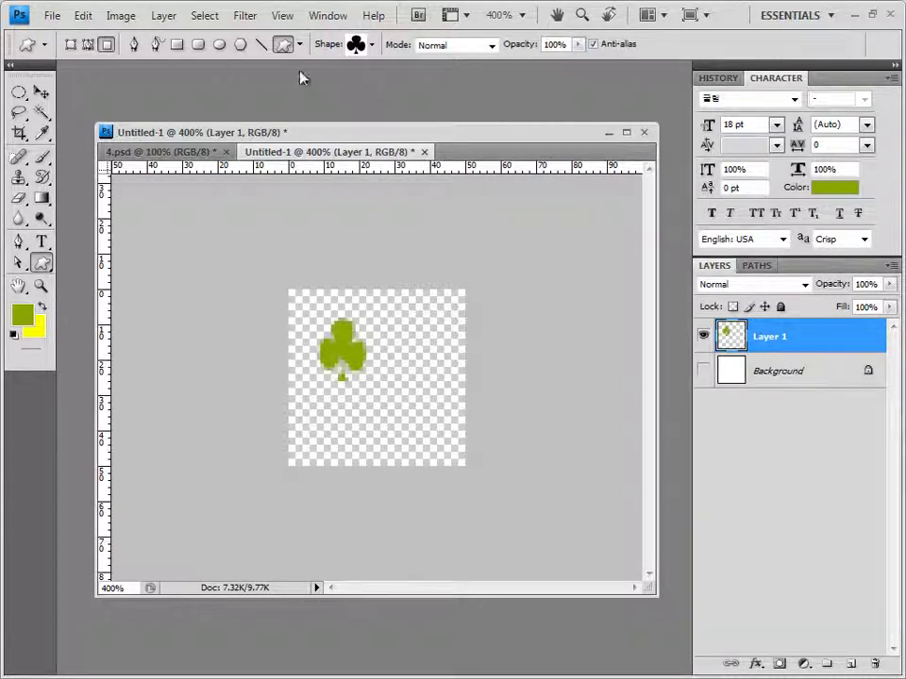
# Set the foreground color to white (#ffffff) and draw a second club of similar size in the canvas's lower-right corner.
pyautogui.click(22, 316)
pyautogui.moveTo(415, 407); pyautogui.dragTo(81, 122)
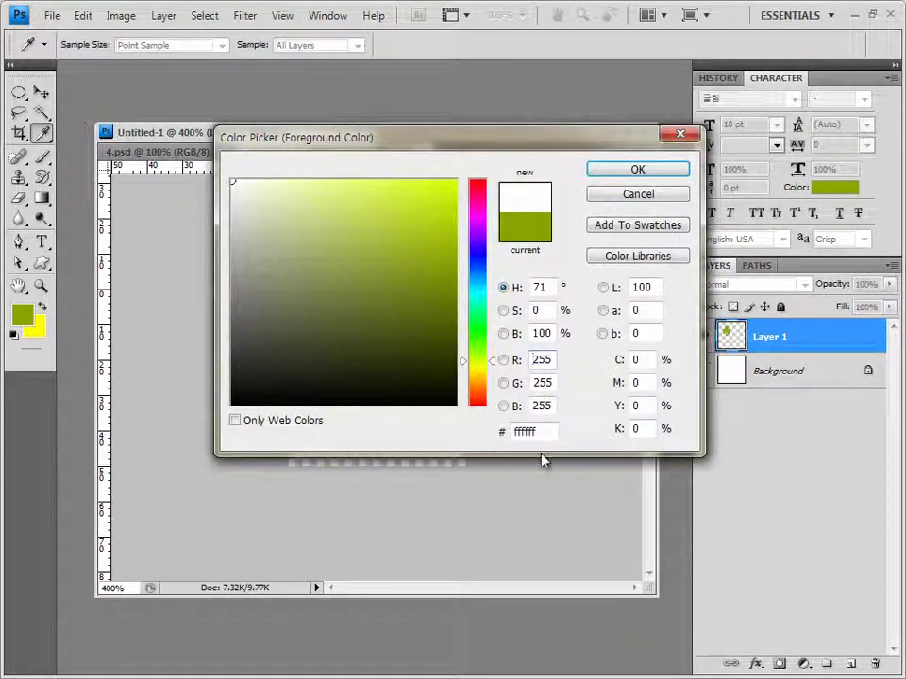
pyautogui.click(663, 174)
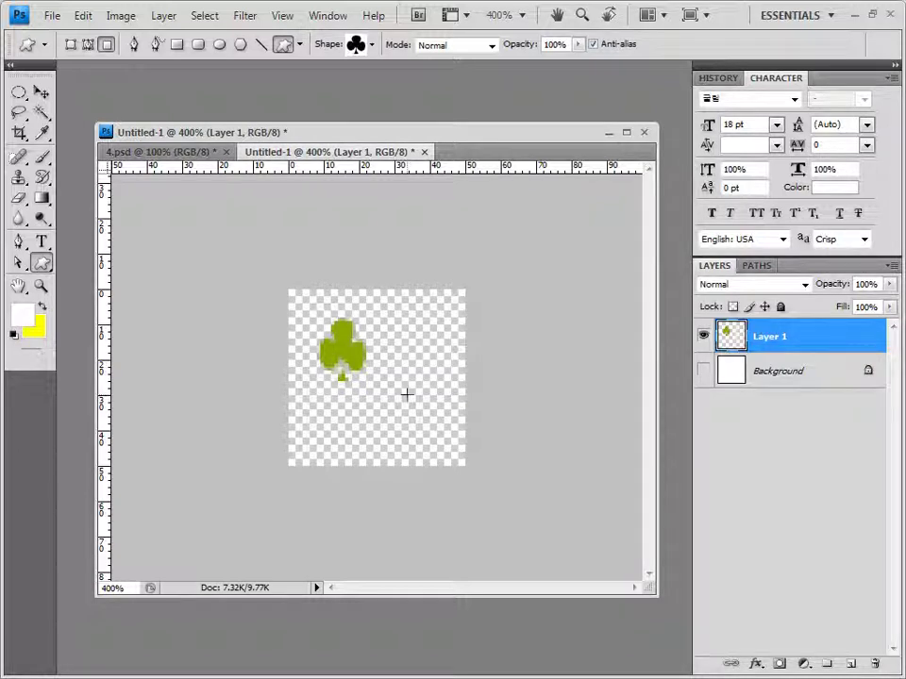
pyautogui.moveTo(405, 395); pyautogui.dragTo(447, 448)
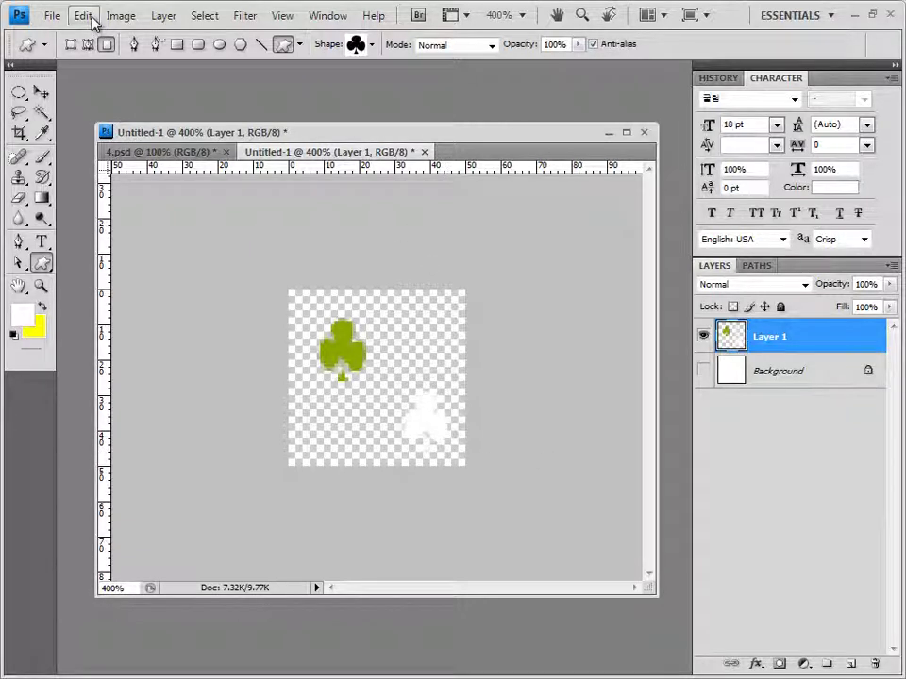
# Define the two-club artwork as a pattern named 클로버 and close the 50 × 50 px document without saving it.
pyautogui.click(92, 17)
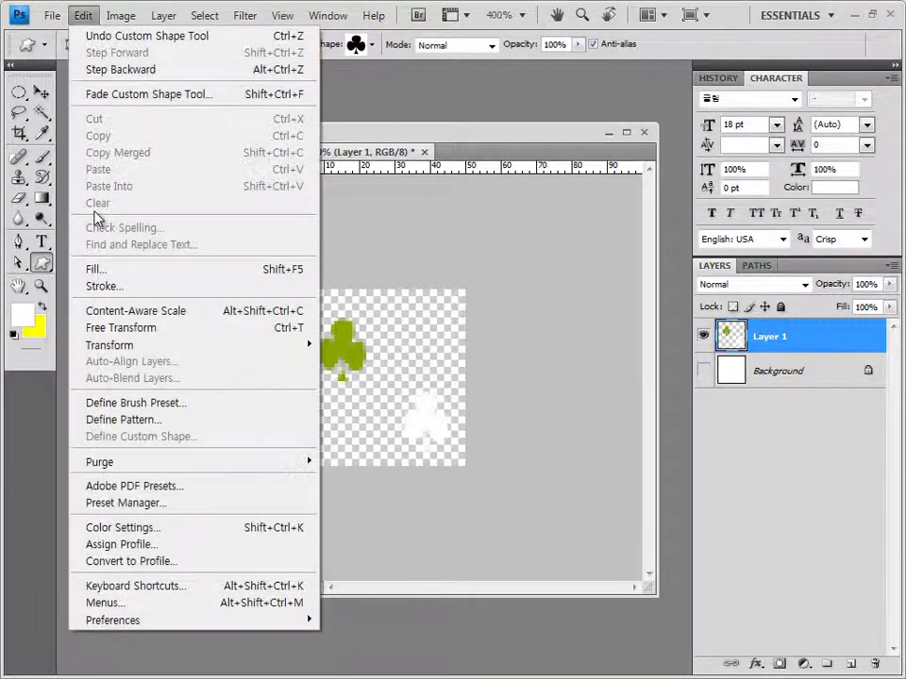
pyautogui.click(153, 422)
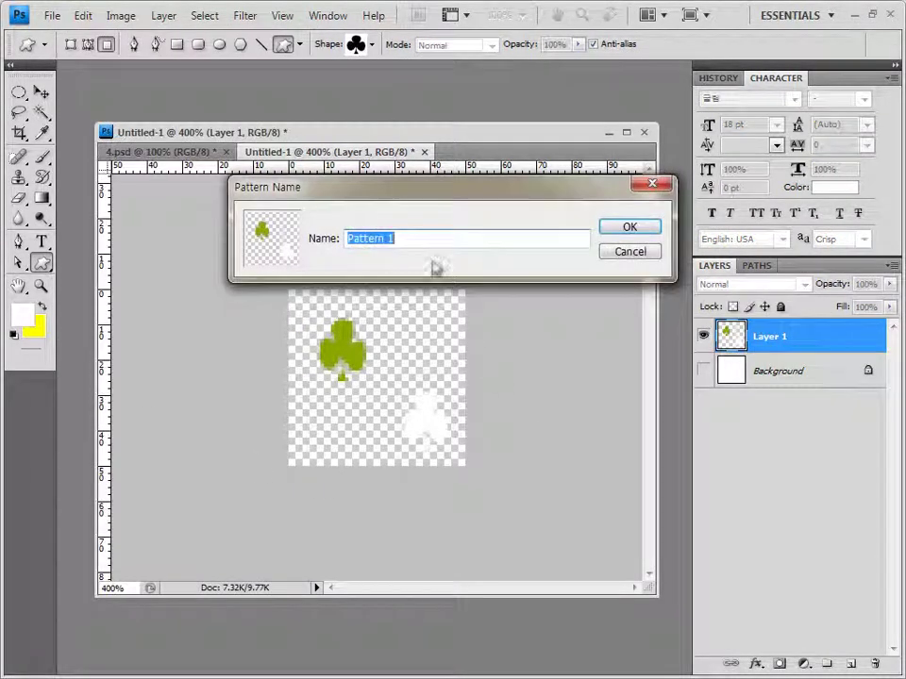
pyautogui.write('ㅌ로버')
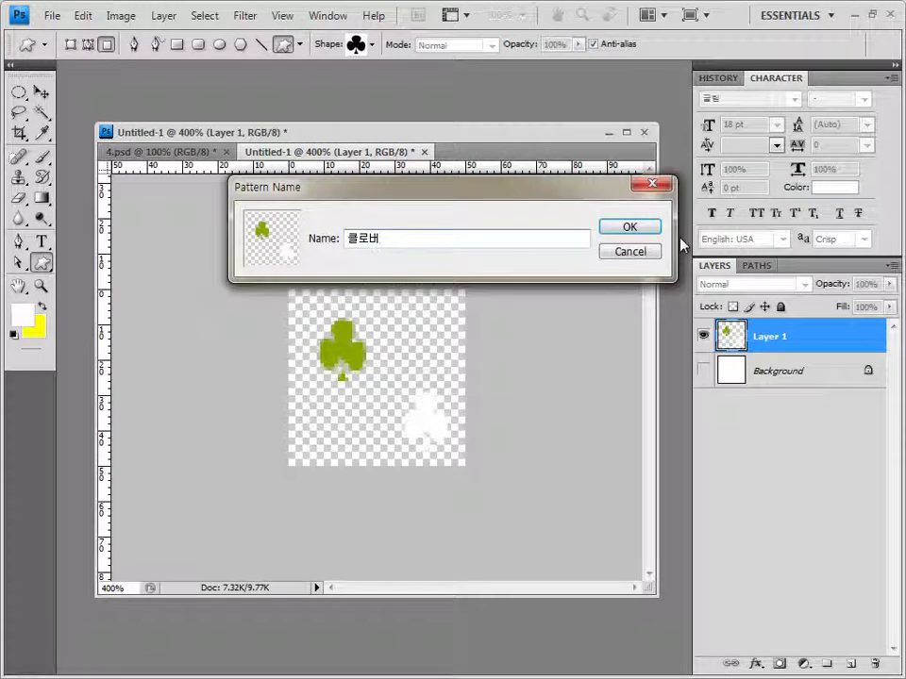
pyautogui.click(650, 232)
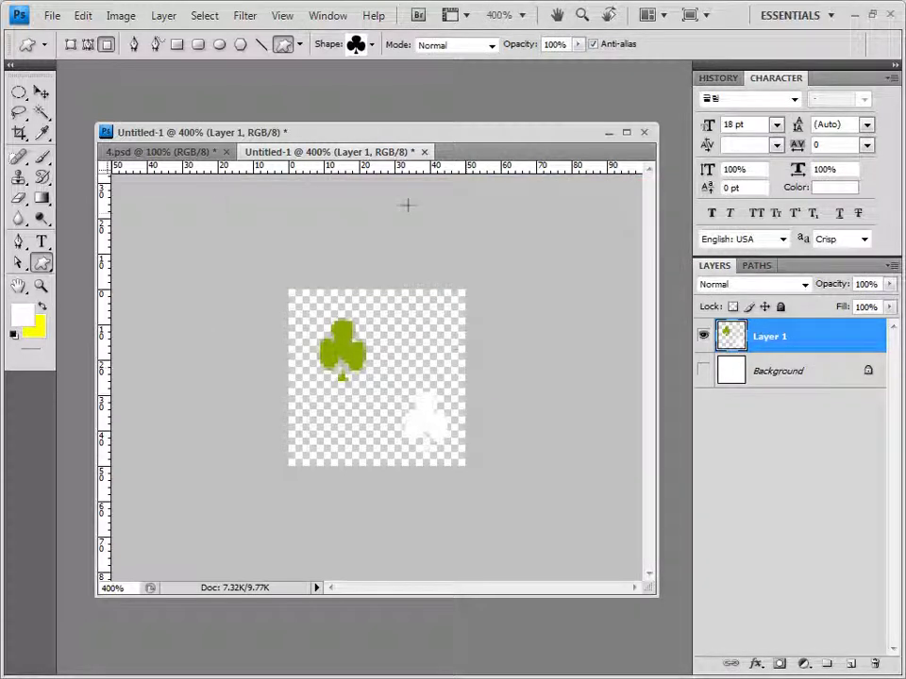
pyautogui.click(424, 152)
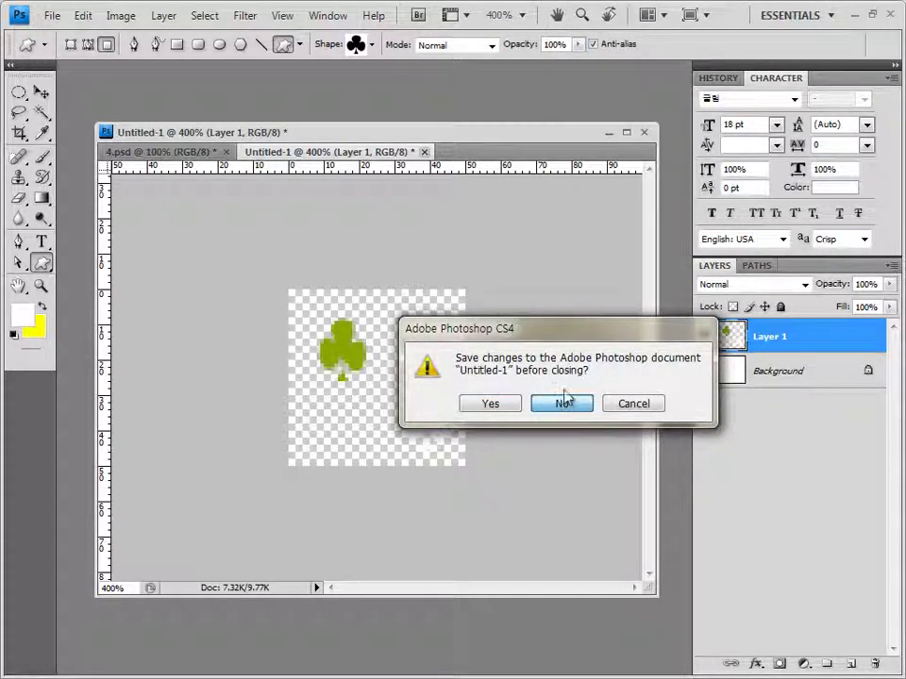
pyautogui.click(562, 404)
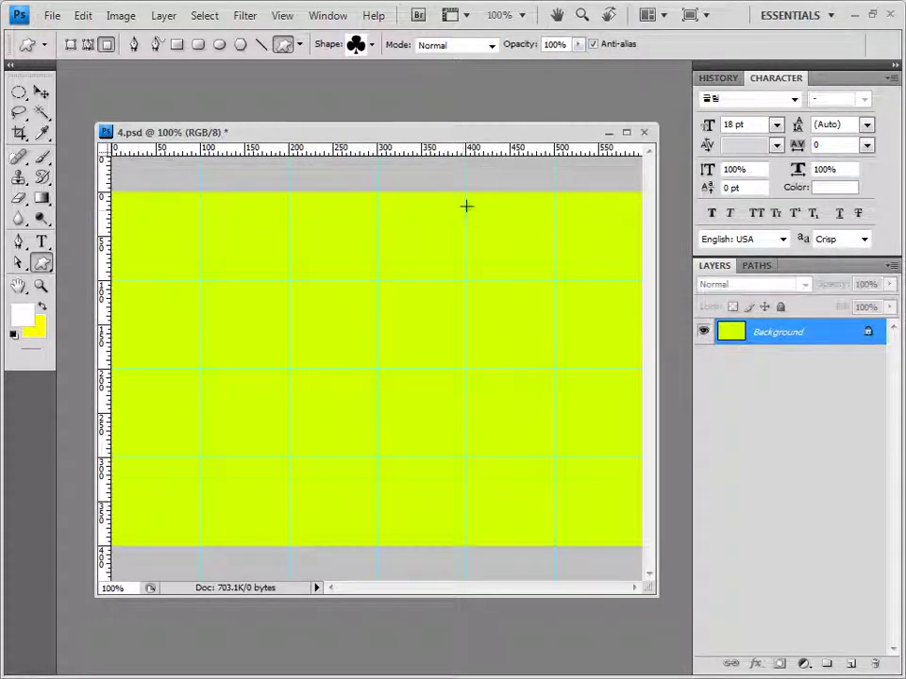
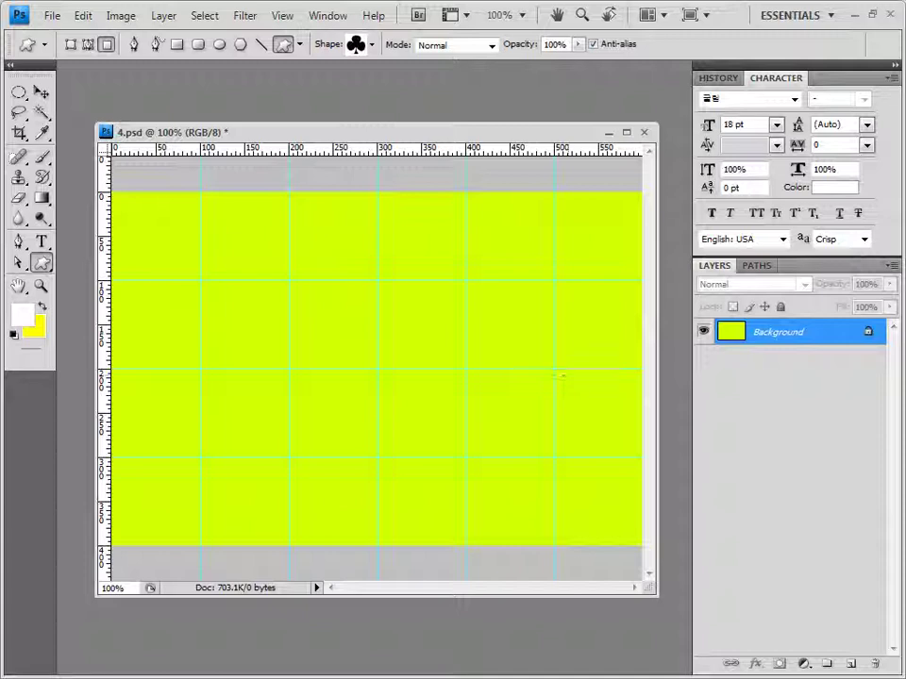
# Draw a white (#ffffff) wavy band across the full canvas width as a Pen tool shape layer, starting from a point at the canvas's upper-left edge.
pyautogui.click(19, 243)
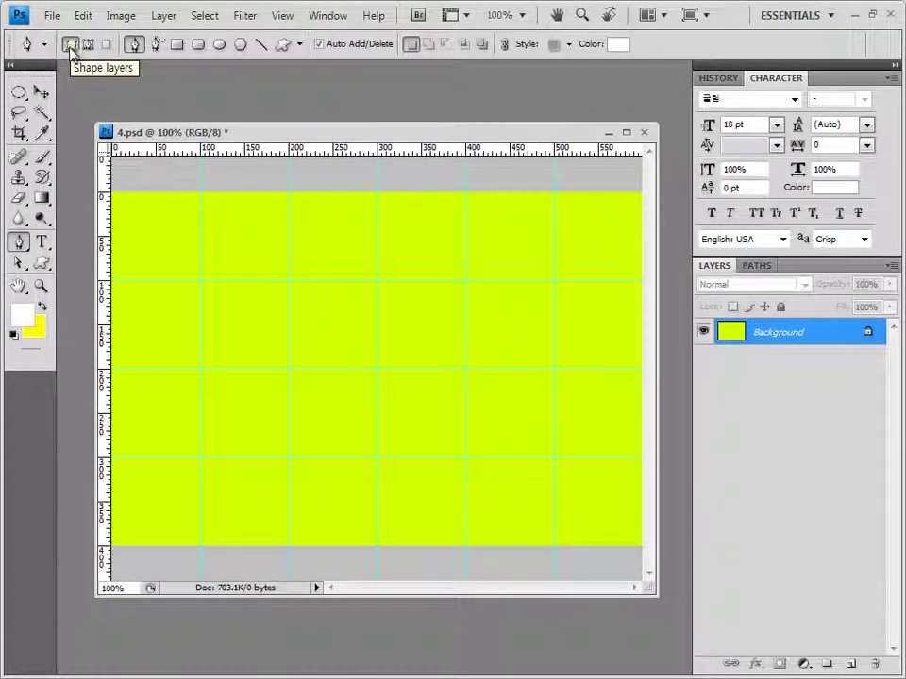
pyautogui.click(619, 46)
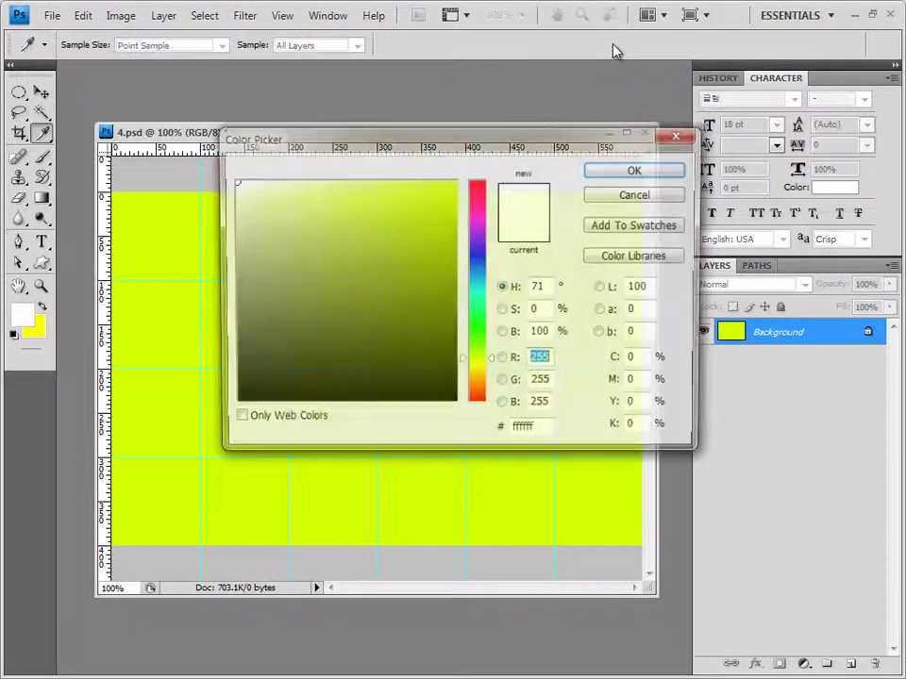
pyautogui.click(525, 431)
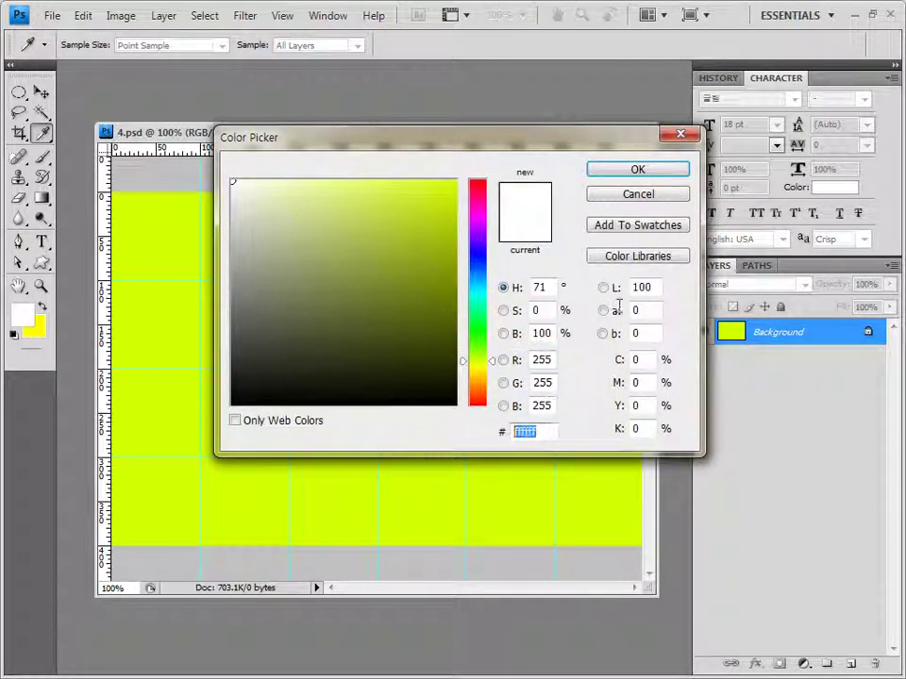
pyautogui.click(638, 170)
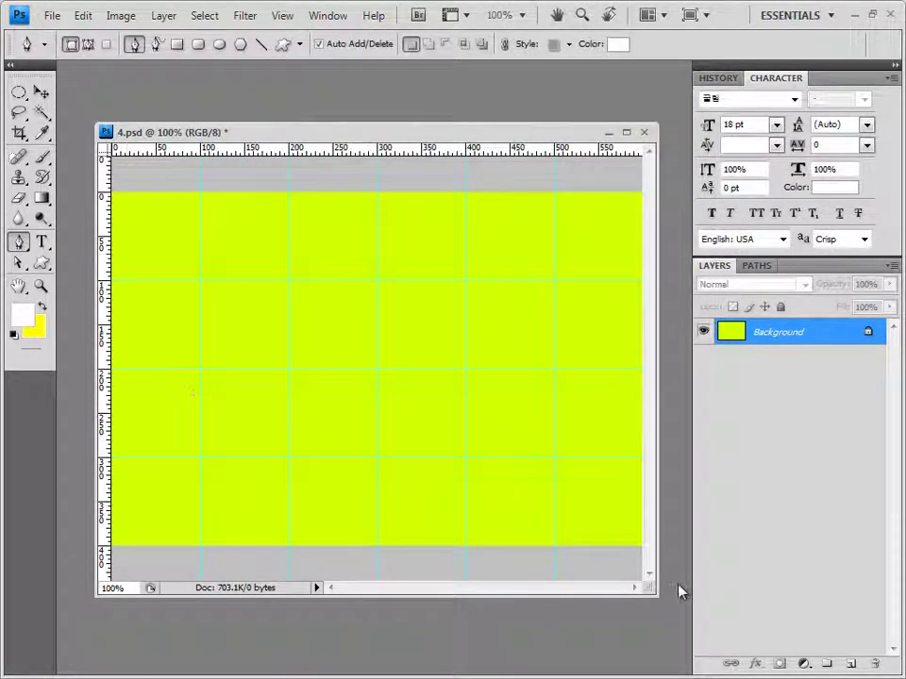
pyautogui.moveTo(653, 593); pyautogui.dragTo(674, 604)
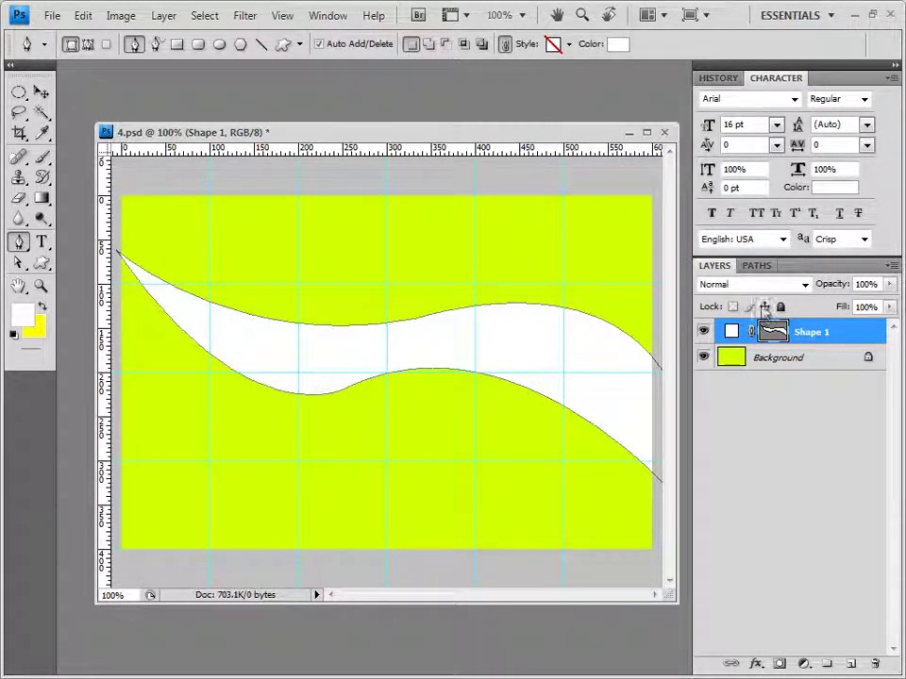
pyautogui.click(757, 266)
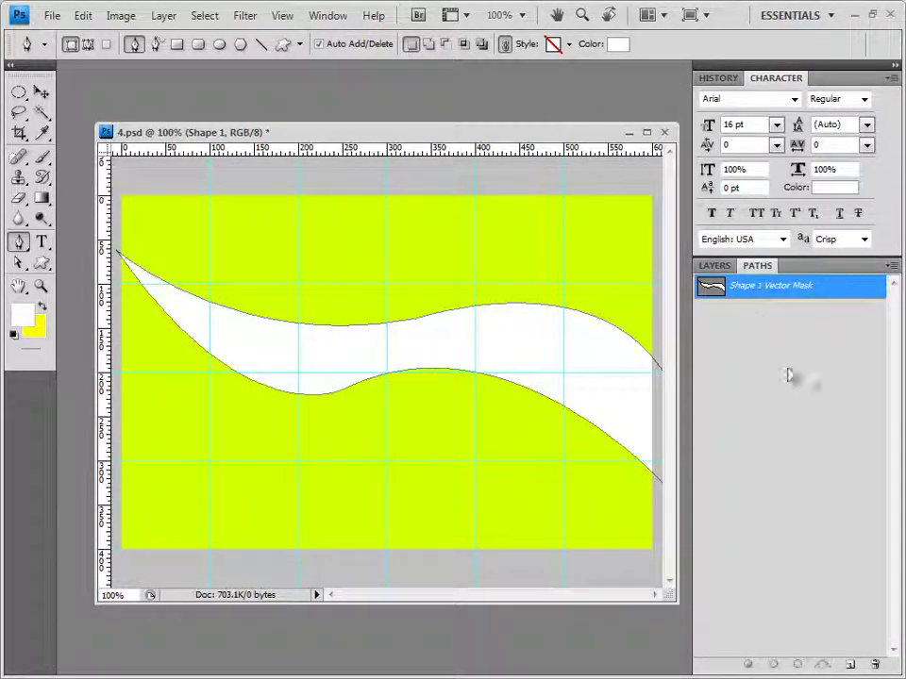
pyautogui.click(719, 268)
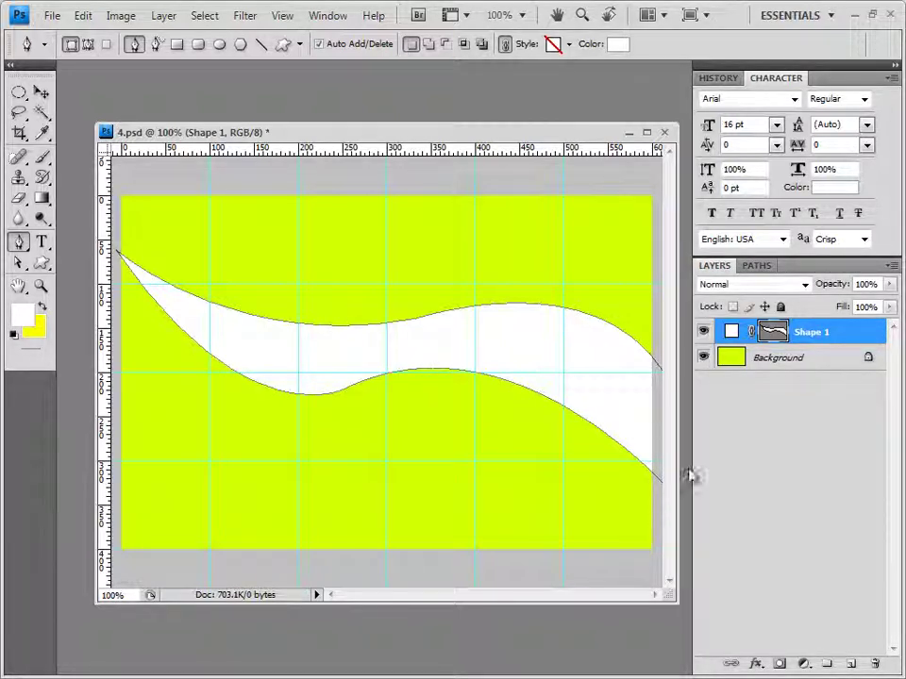
# Set the white band layer's opacity to 80% and add a Drop Shadow with the default settings.
pyautogui.moveTo(772, 332); pyautogui.dragTo(772, 354)
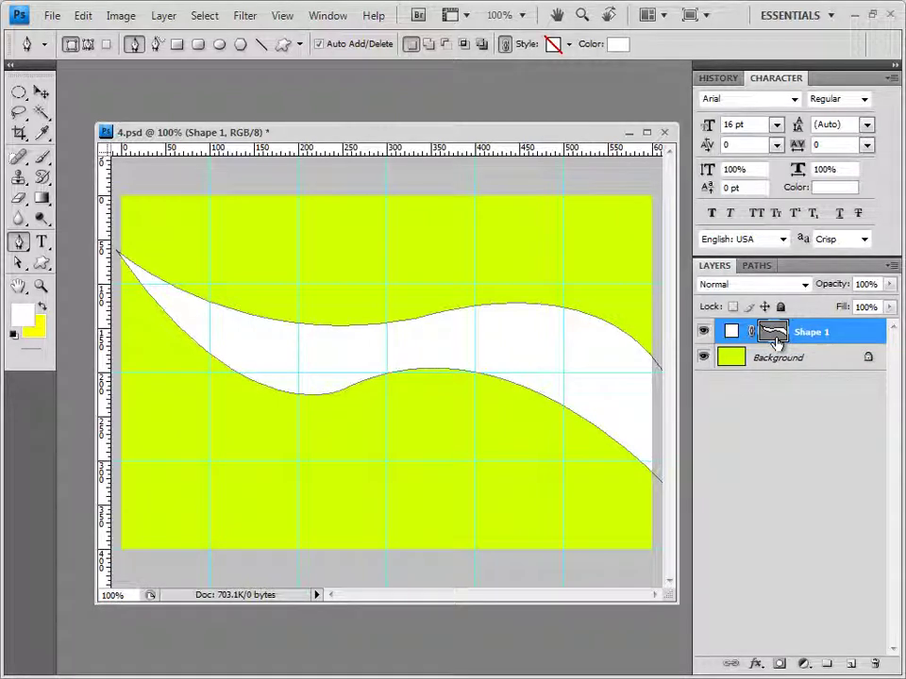
pyautogui.click(774, 338)
pyautogui.write('80')
pyautogui.press('Return')
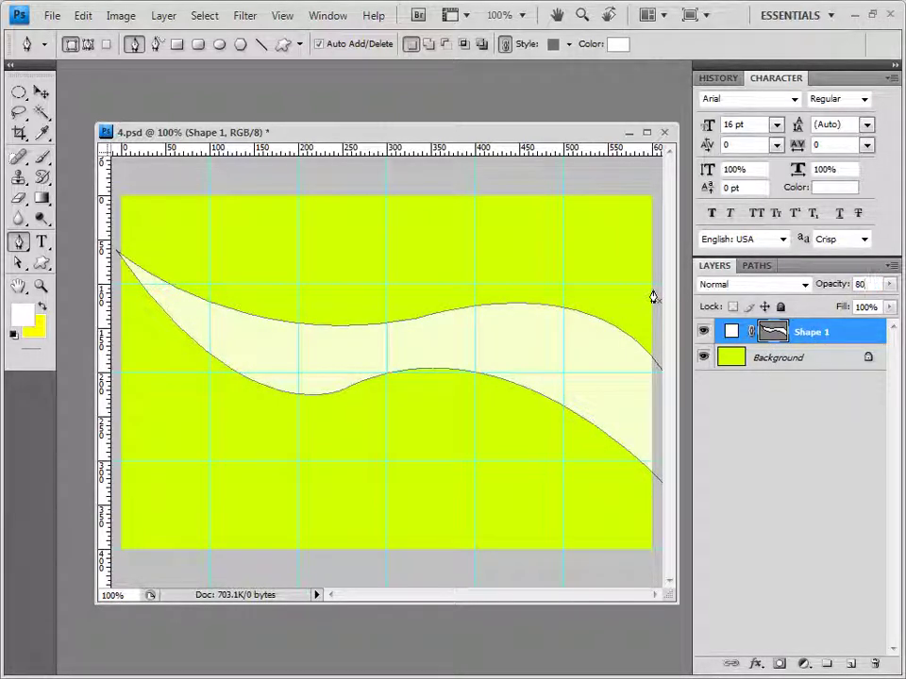
pyautogui.click(756, 666)
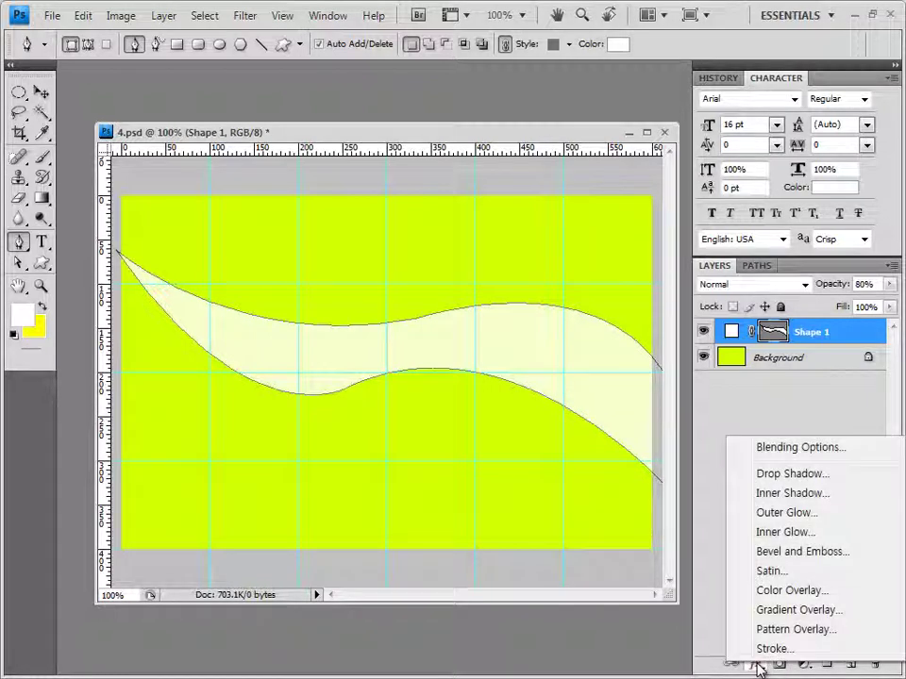
pyautogui.click(799, 476)
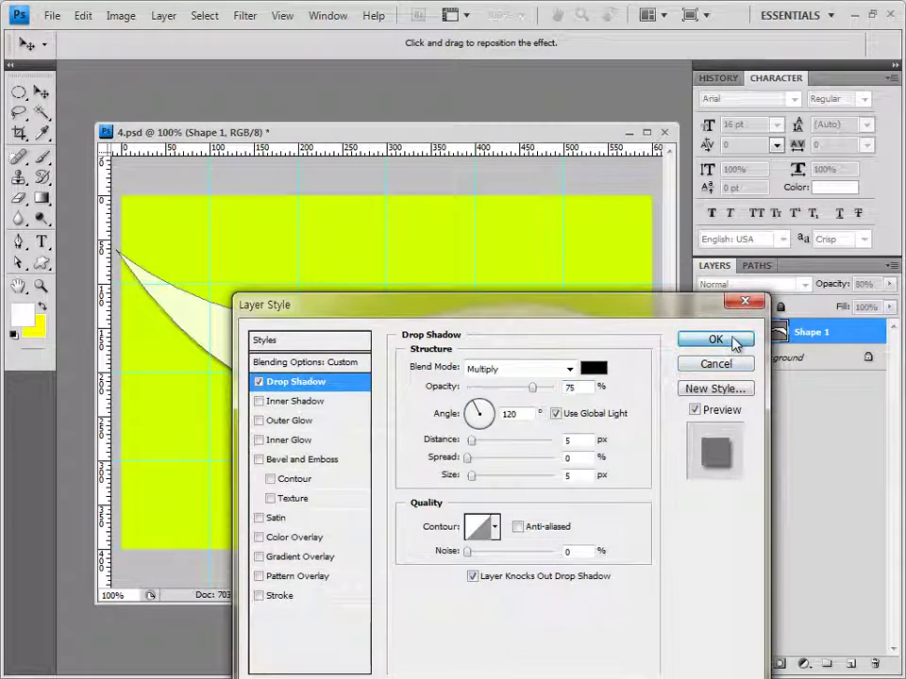
pyautogui.click(732, 340)
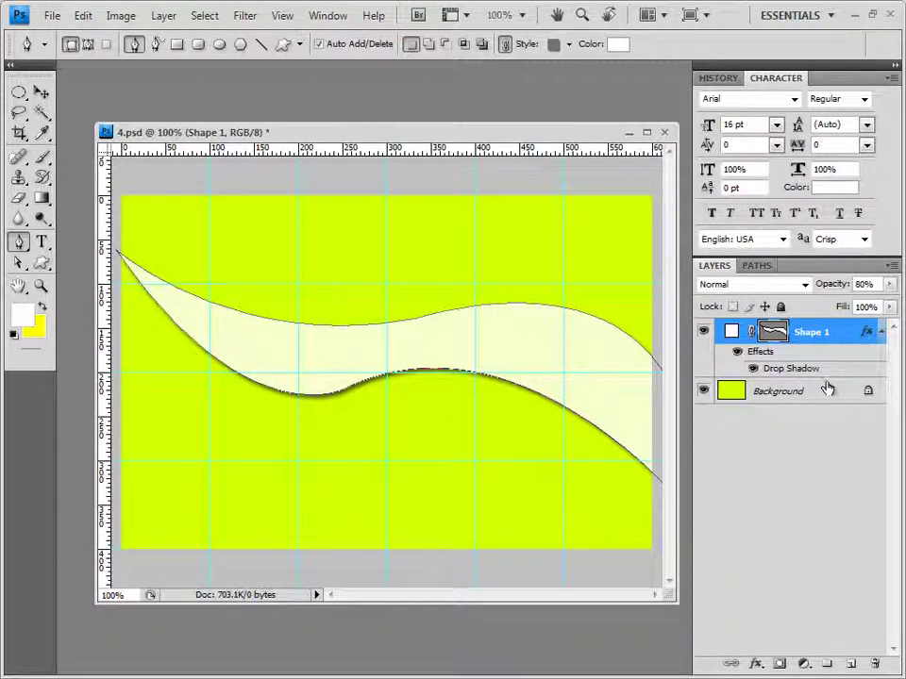
pyautogui.hotkey('ctrl', 'j')
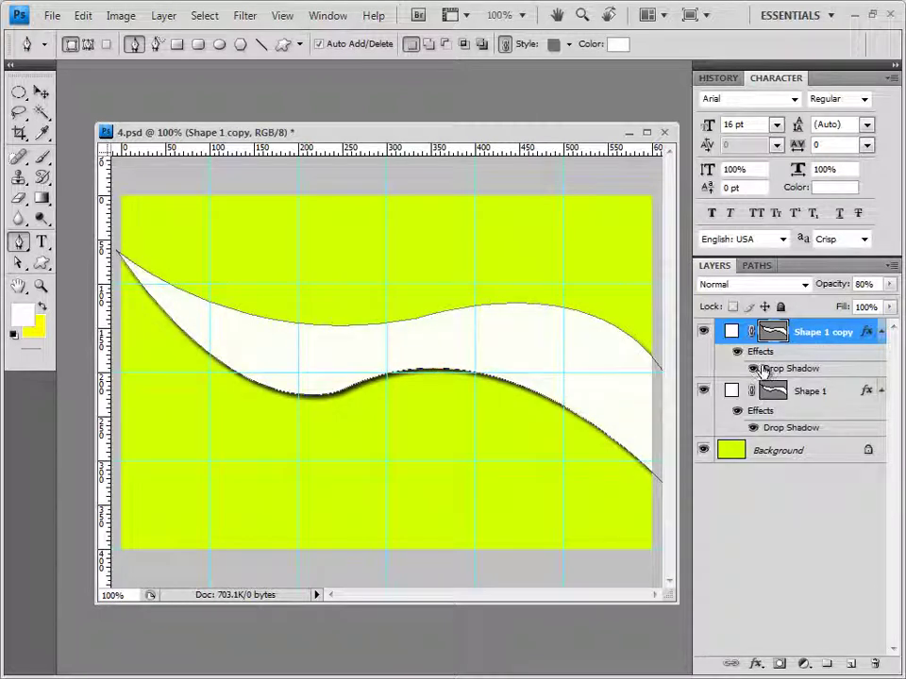
pyautogui.hotkey('ctrl', 't')
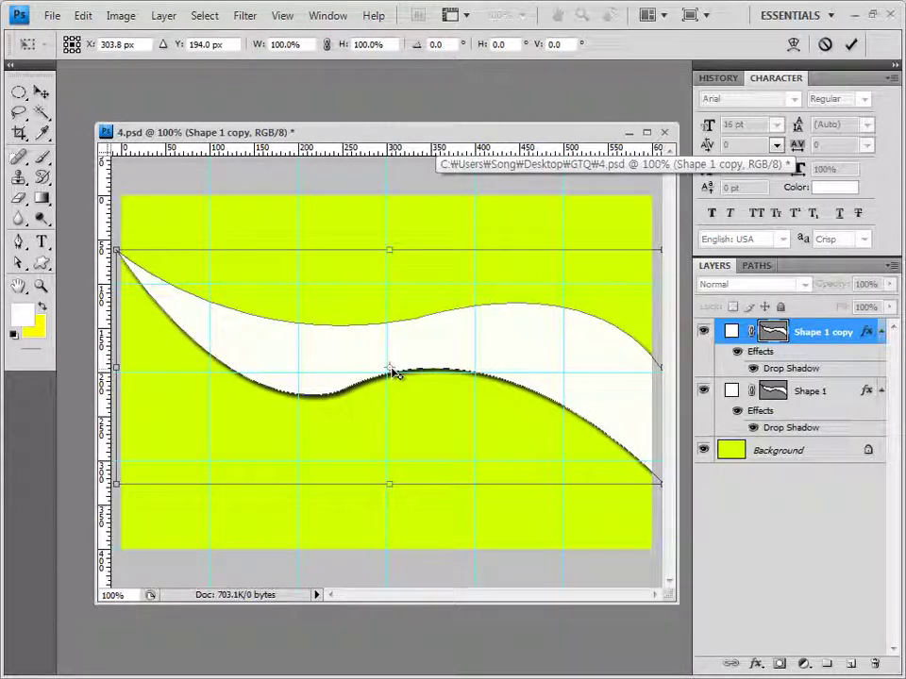
pyautogui.moveTo(395, 371); pyautogui.dragTo(123, 263)
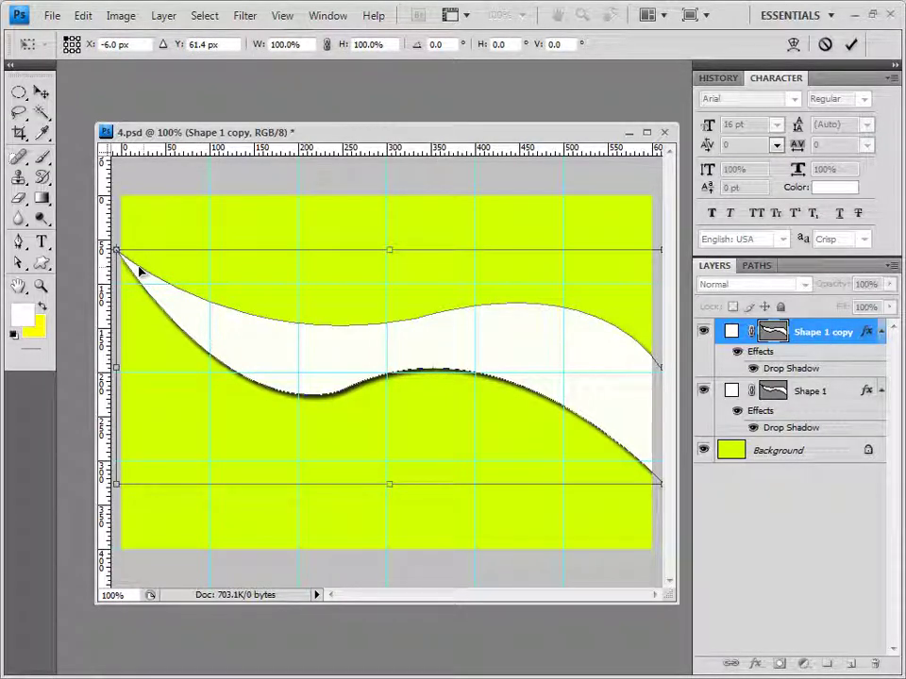
pyautogui.hotkey('ctrl', '-')
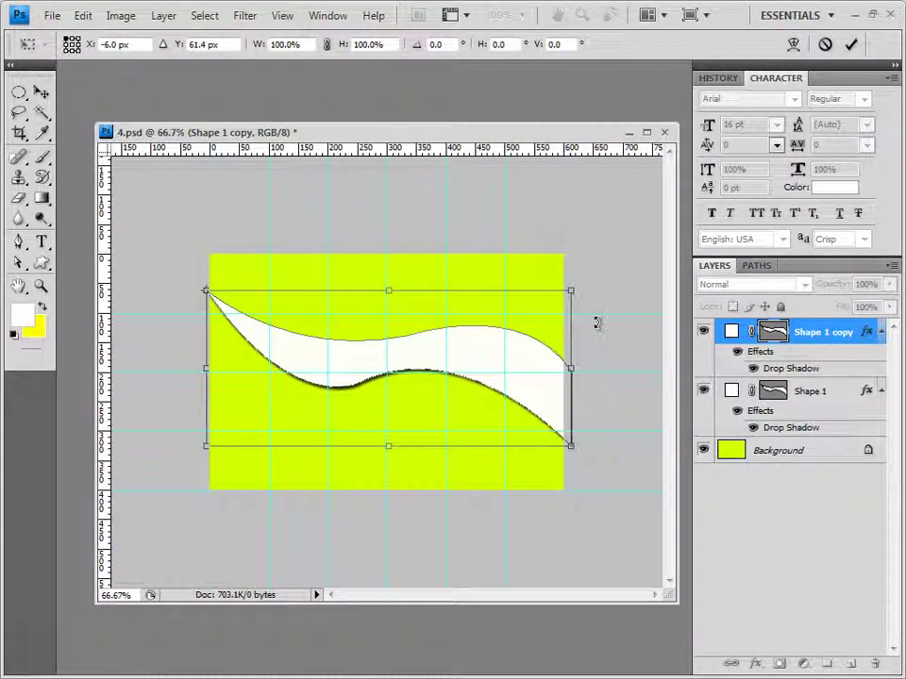
pyautogui.moveTo(591, 295); pyautogui.dragTo(580, 235)
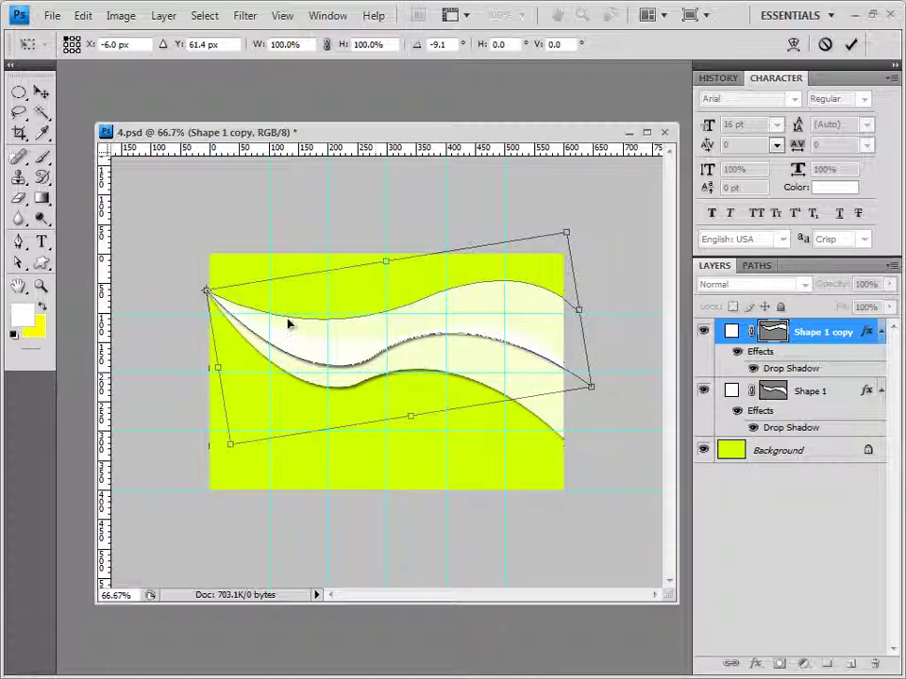
pyautogui.press('Return')
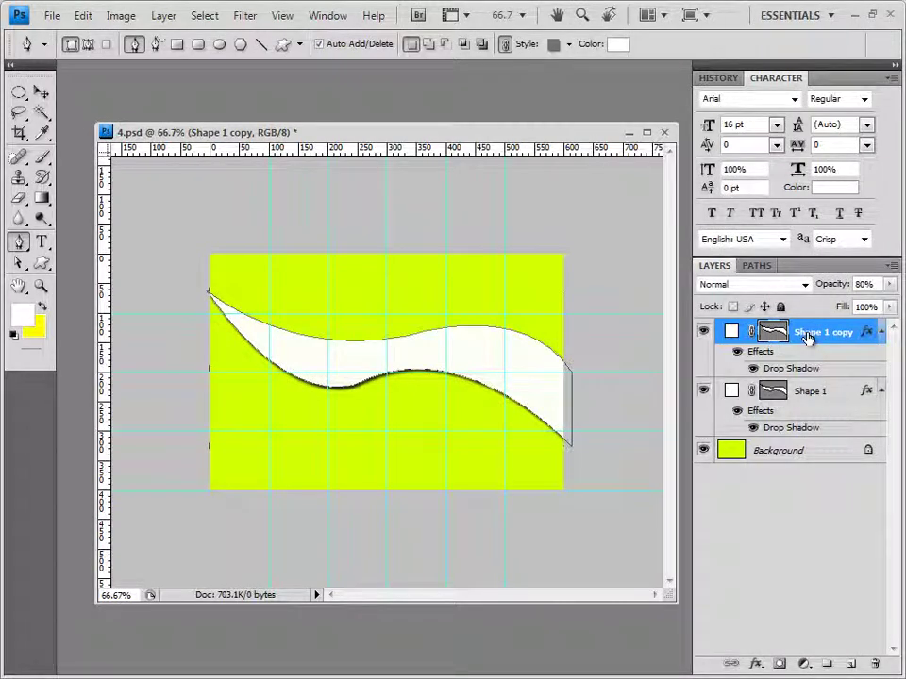
pyautogui.moveTo(807, 337); pyautogui.dragTo(875, 663)
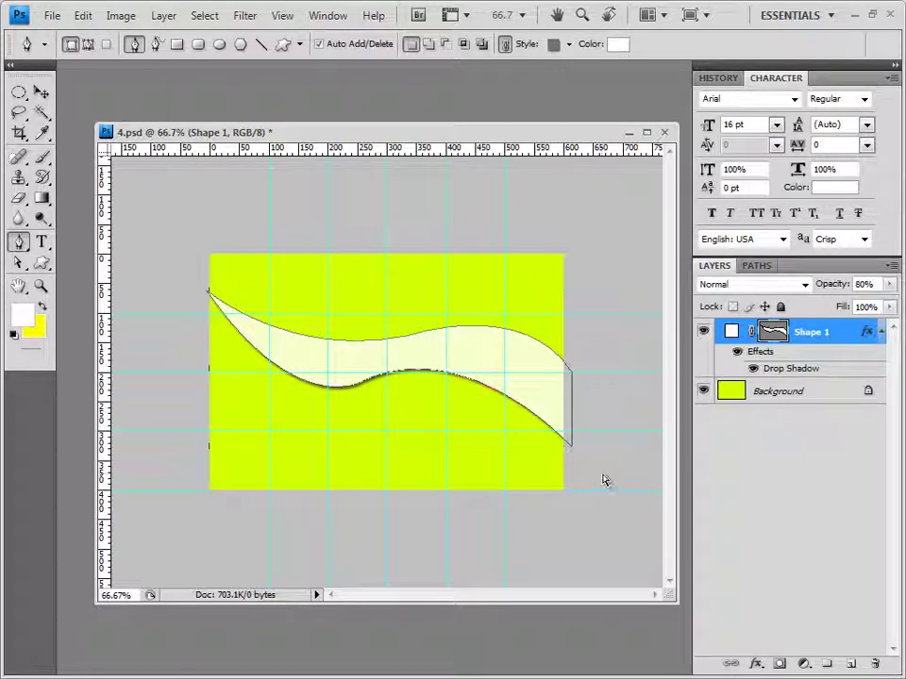
# Draw a teal wavy band overlapping the upper part of the white band as a new shape layer and set its opacity to 80%.
pyautogui.hotkey('ctrl', '+')
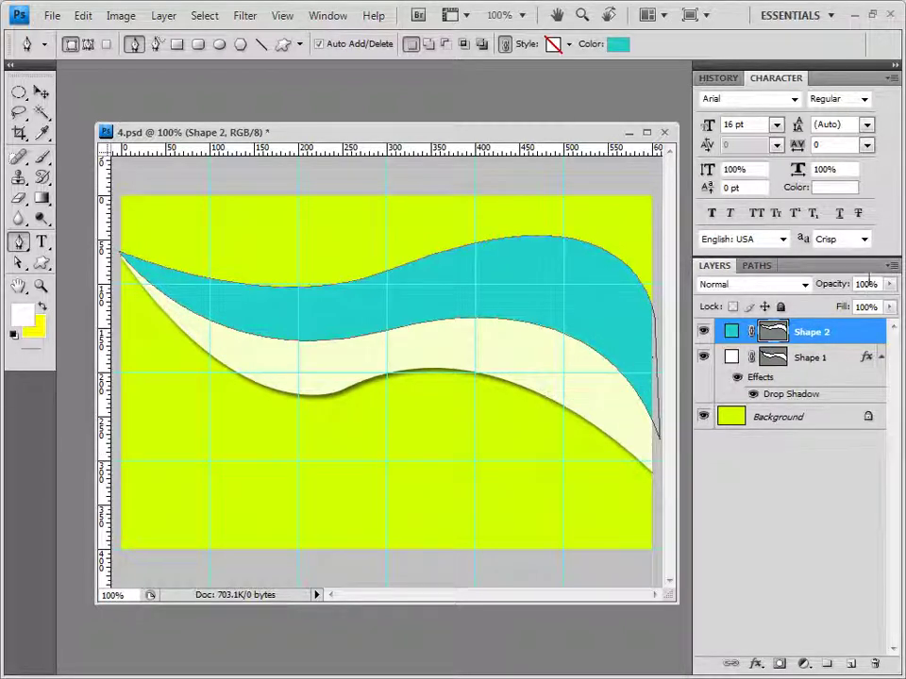
pyautogui.click(867, 284)
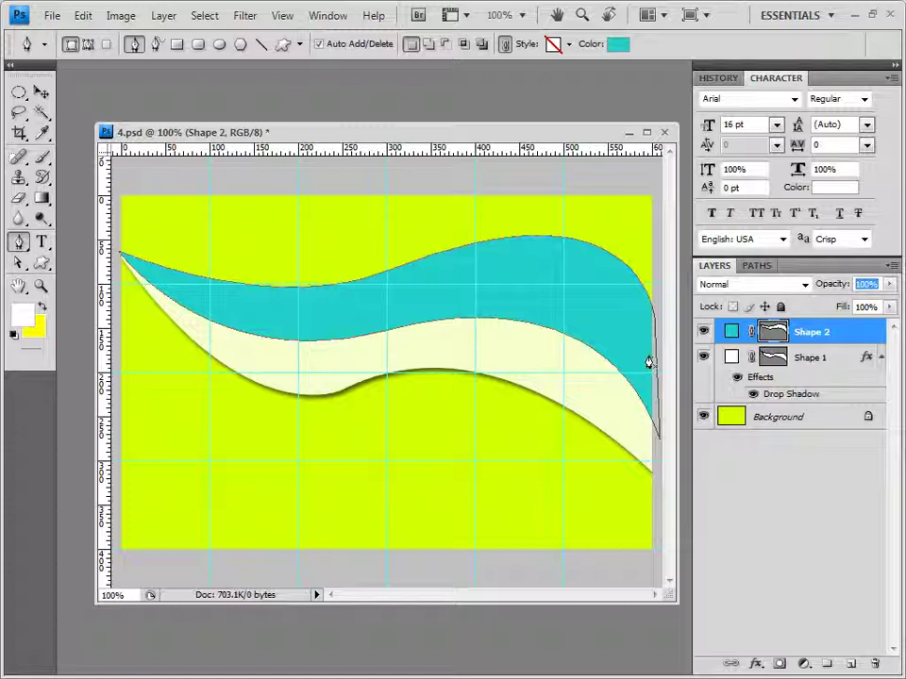
pyautogui.write('40')
pyautogui.press('BackSpace')
pyautogui.press('BackSpace')
pyautogui.write('80')
pyautogui.press('Return')
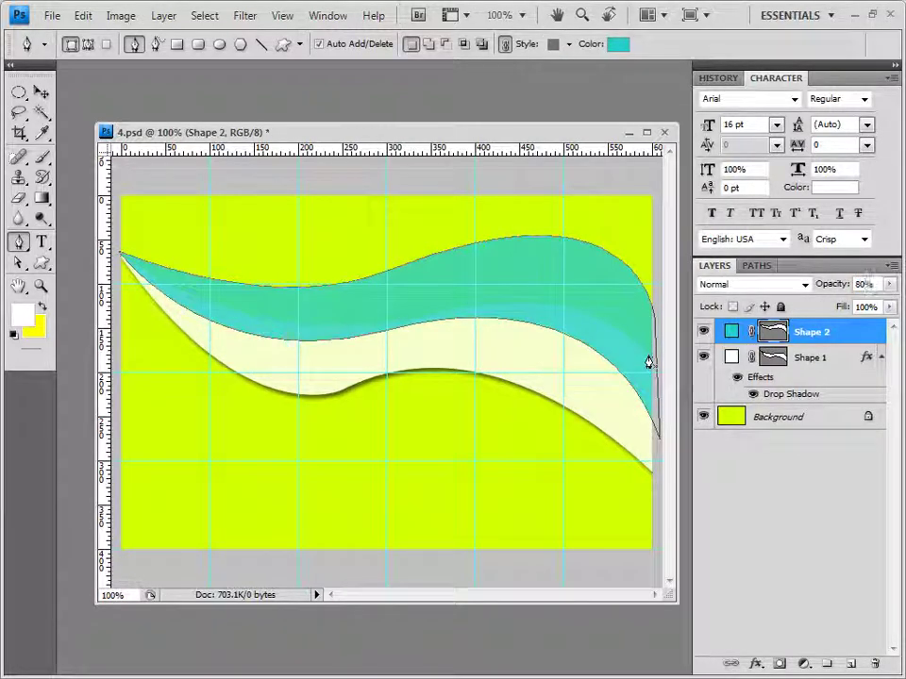
# Add a Drop Shadow with the default settings to the teal band layer.
pyautogui.click(754, 664)
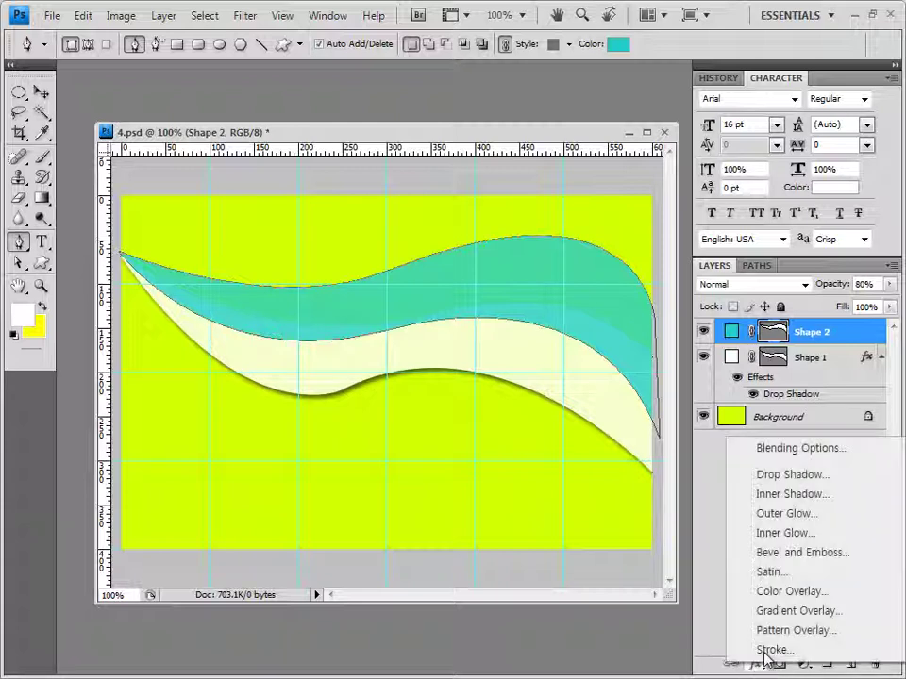
pyautogui.click(784, 475)
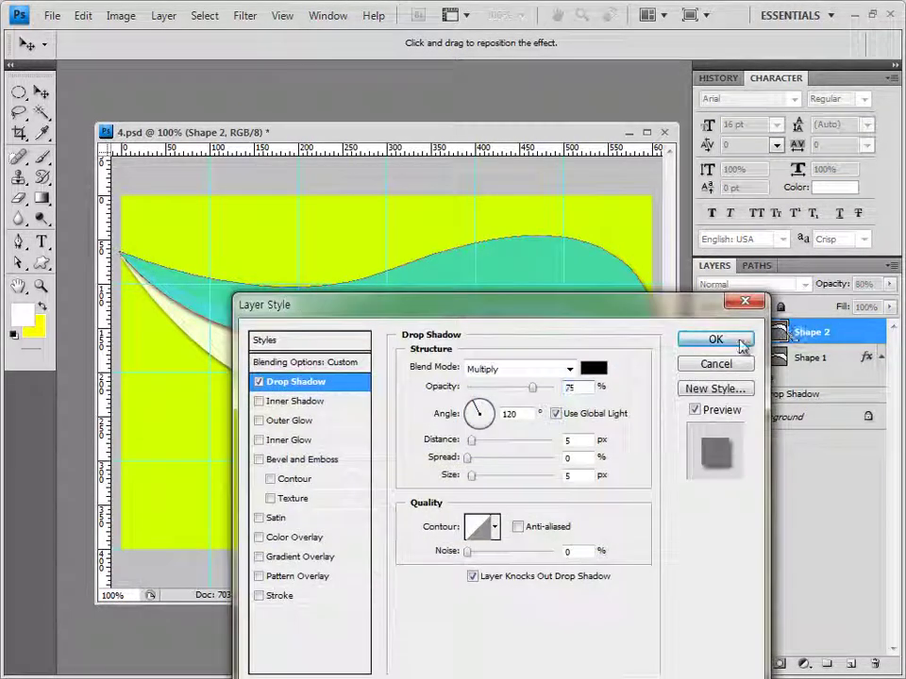
pyautogui.click(742, 346)
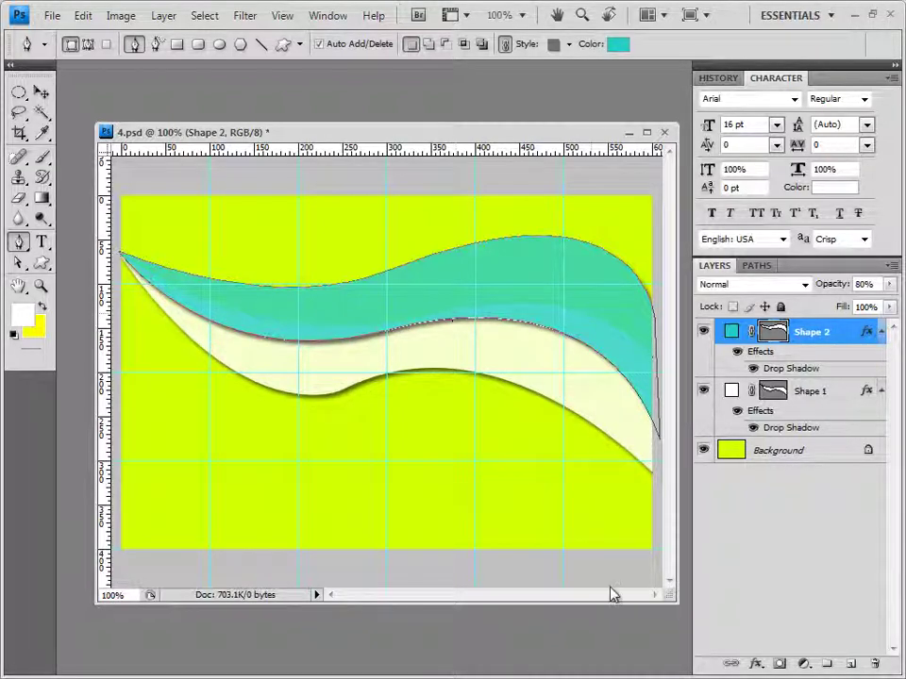
# Add a new layer above Shape 2 and fill it with the green-and-white club pattern in Normal mode at 100% opacity.
pyautogui.click(851, 665)
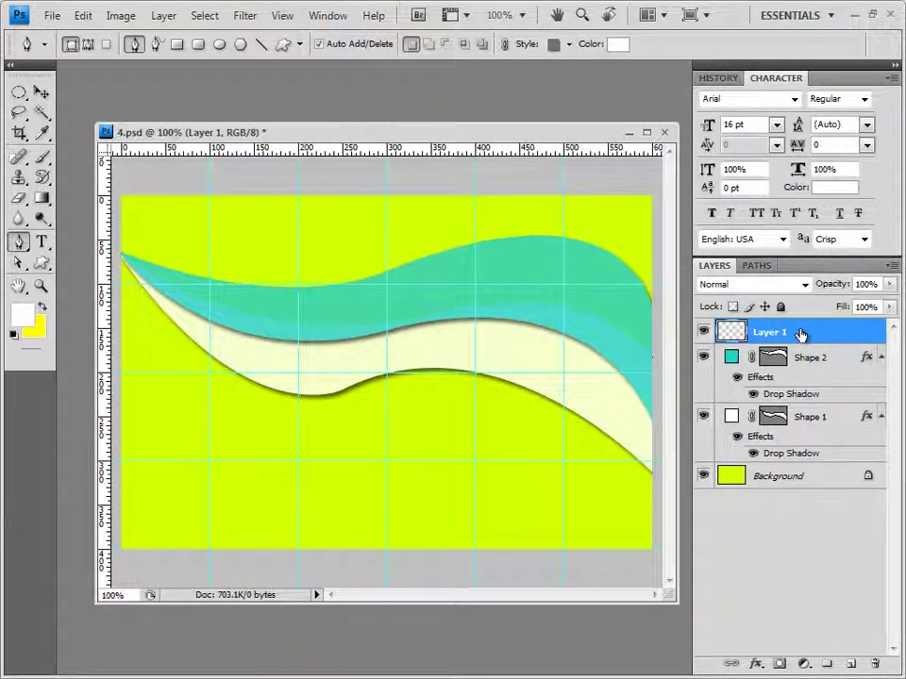
pyautogui.click(83, 15)
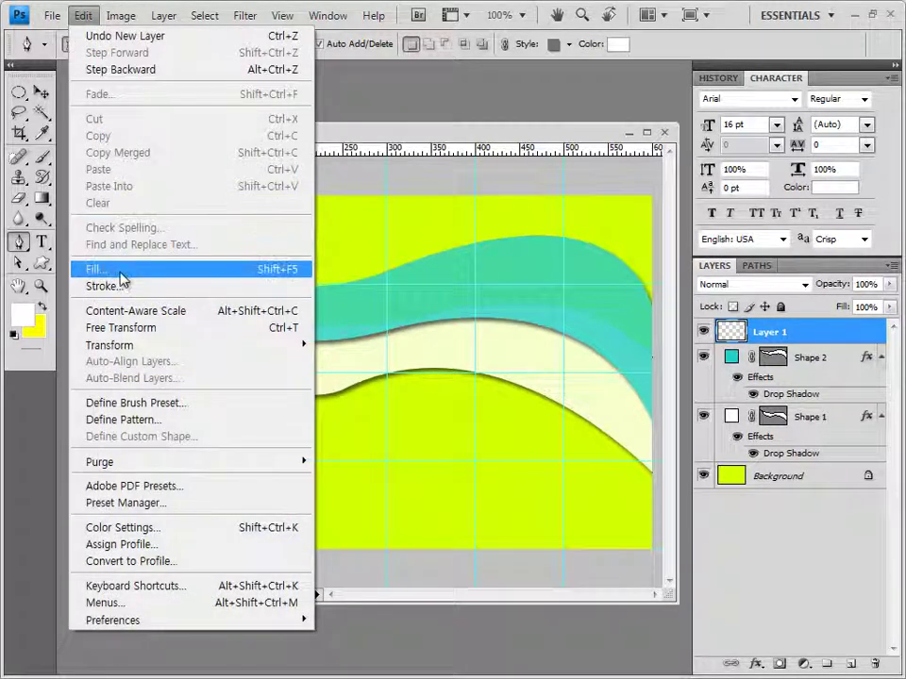
pyautogui.click(119, 272)
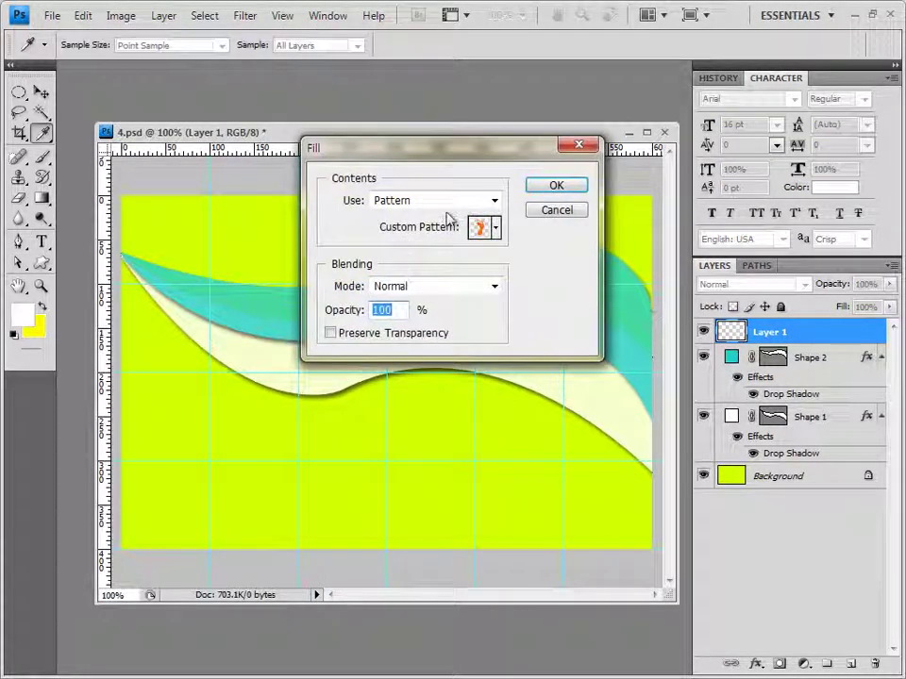
pyautogui.click(495, 228)
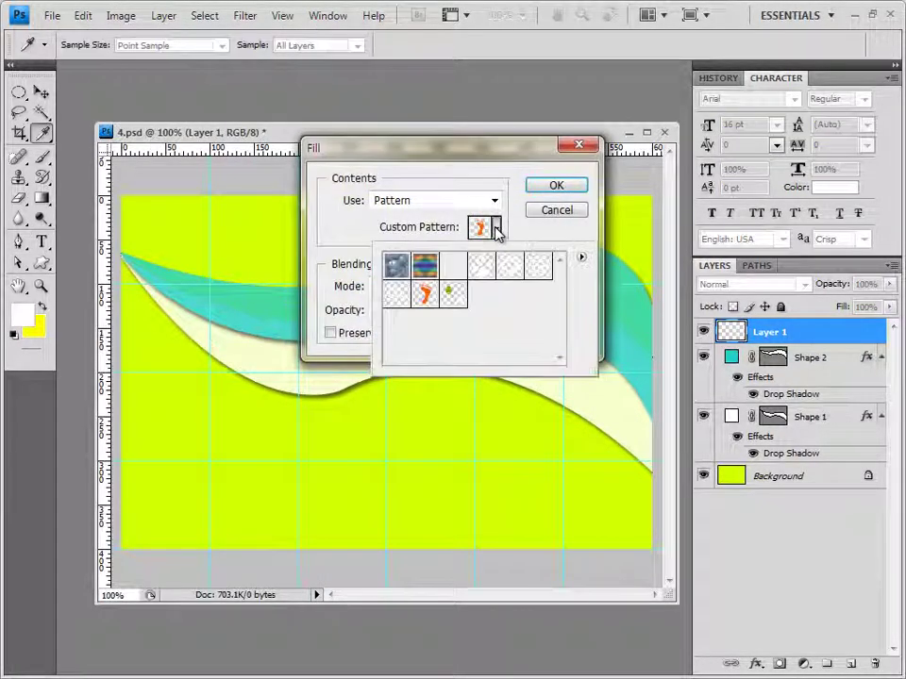
pyautogui.click(453, 299)
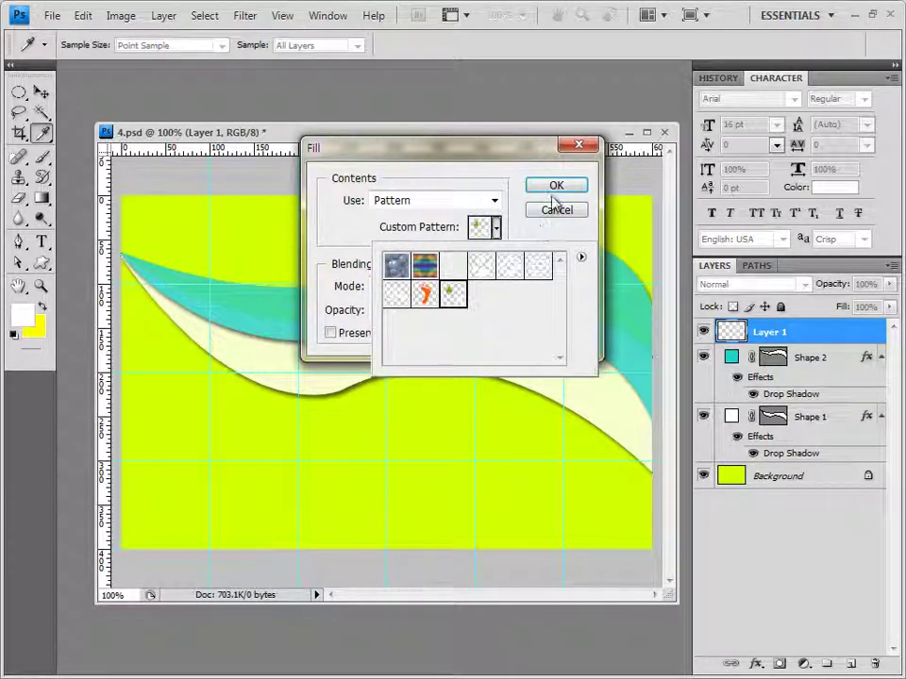
pyautogui.click(550, 237)
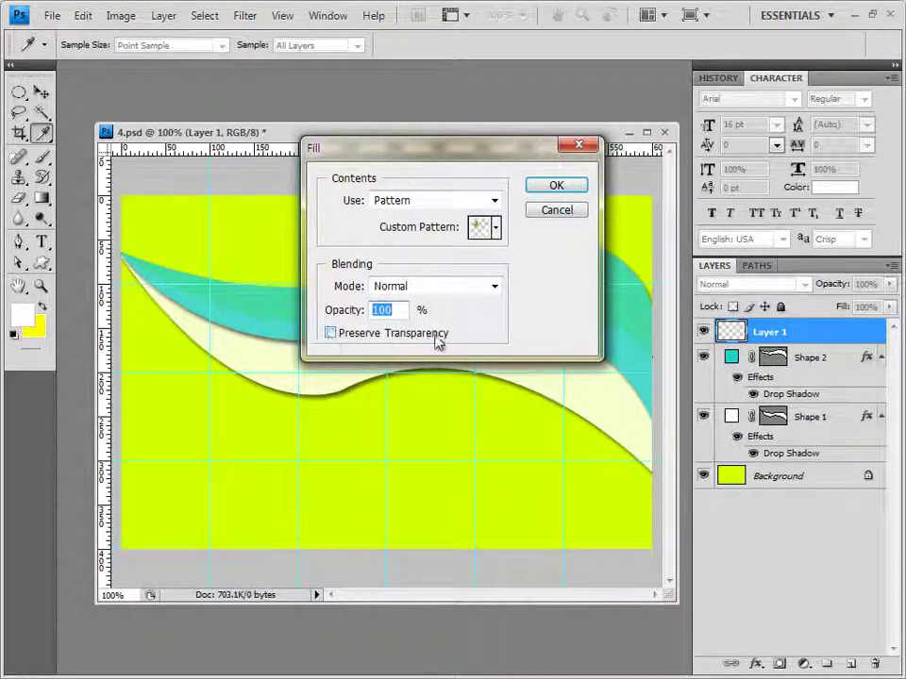
pyautogui.click(331, 334)
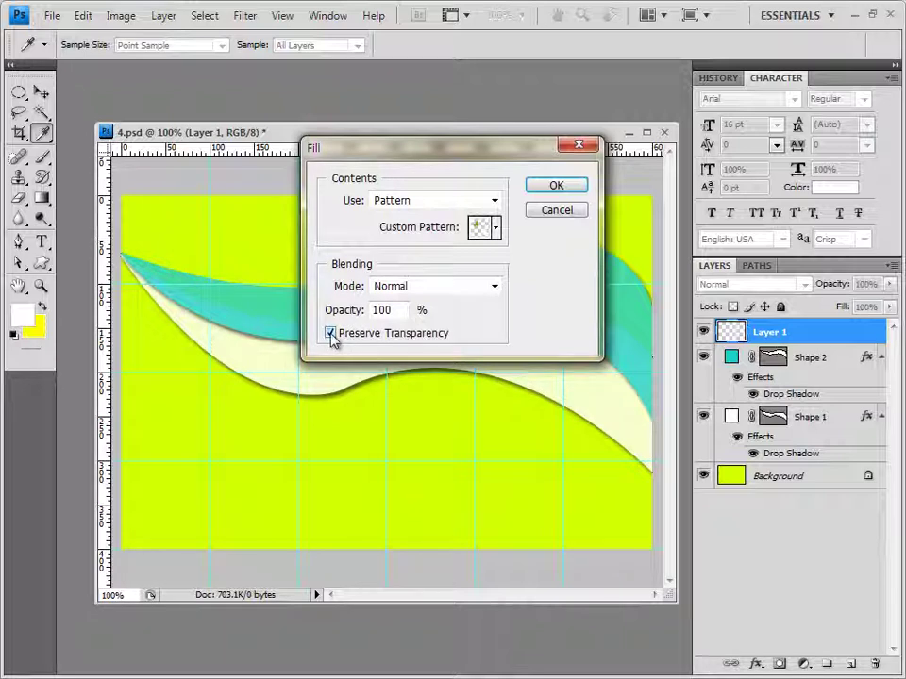
pyautogui.click(330, 334)
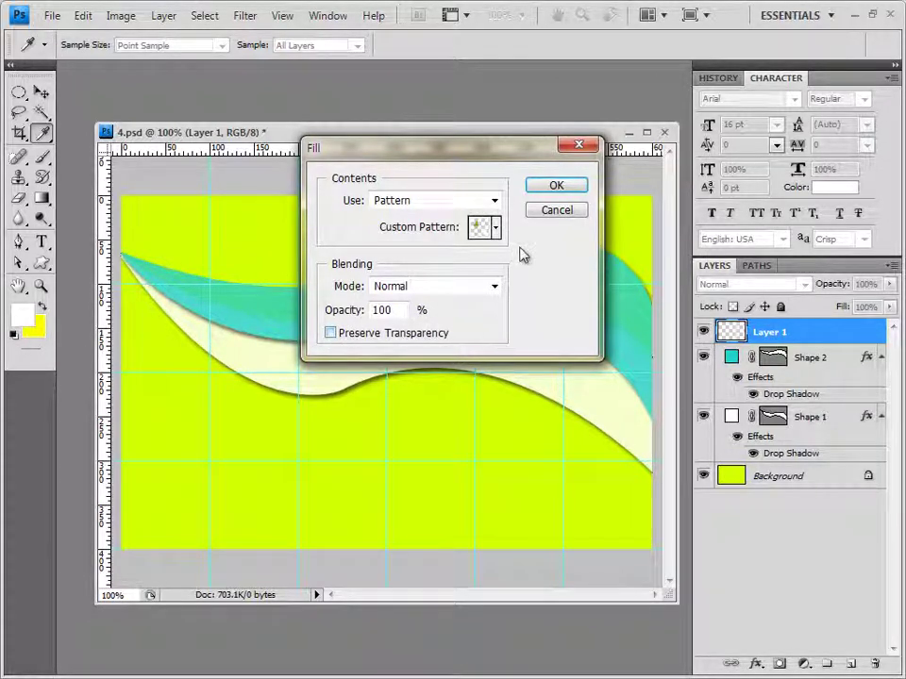
pyautogui.click(559, 191)
# Clip the pattern layer to the teal Shape 2 wave with a clipping mask.
pyautogui.press('p')
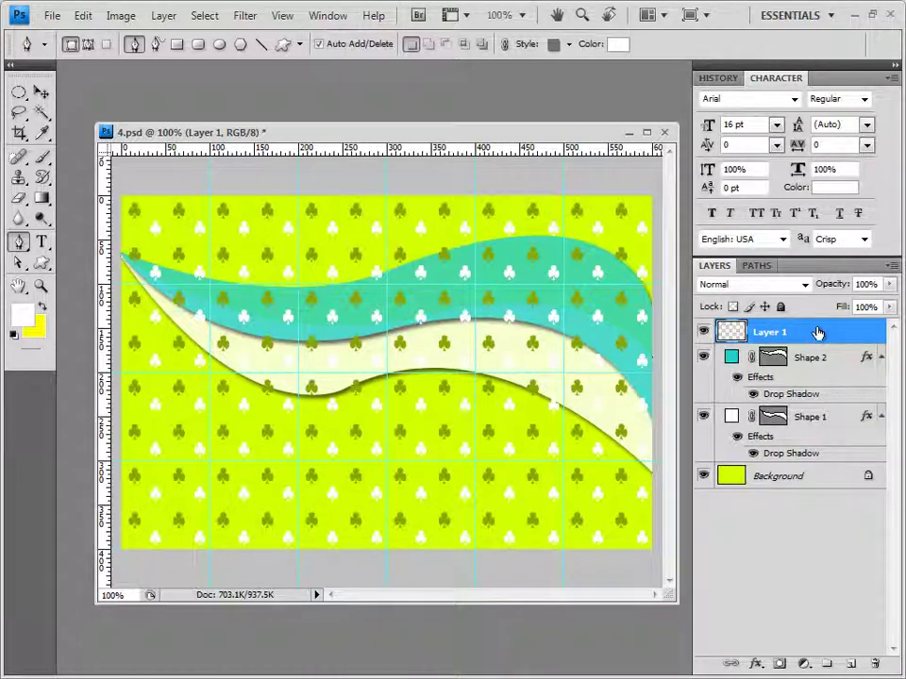
pyautogui.moveTo(817, 331)
pyautogui.mouseDown()
pyautogui.moveTo(805, 355)
pyautogui.moveTo(822, 346)
pyautogui.mouseUp()
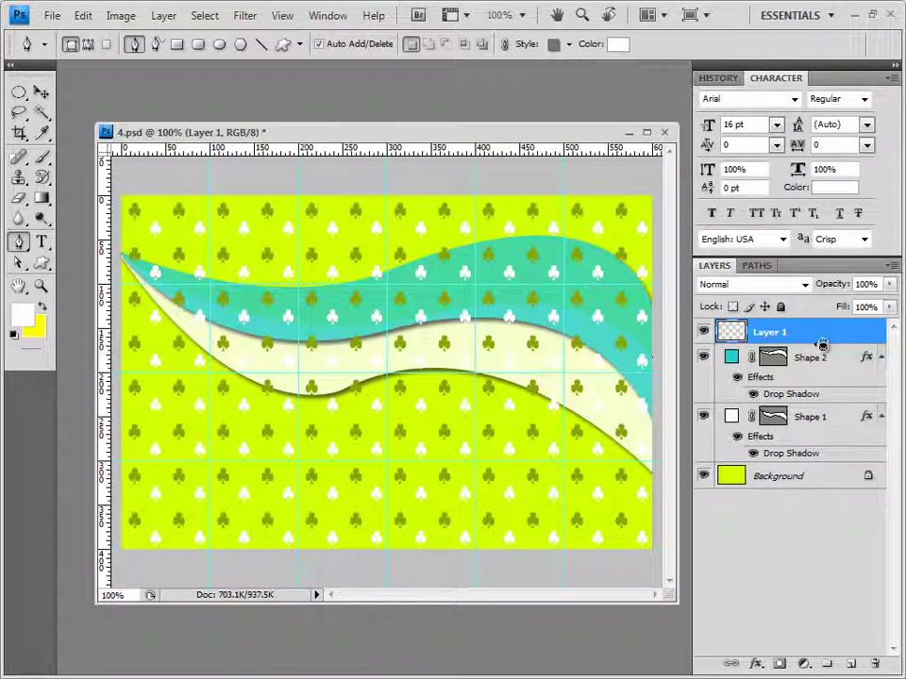
pyautogui.keyDown('alt'); pyautogui.click(820, 347); pyautogui.keyUp('alt')
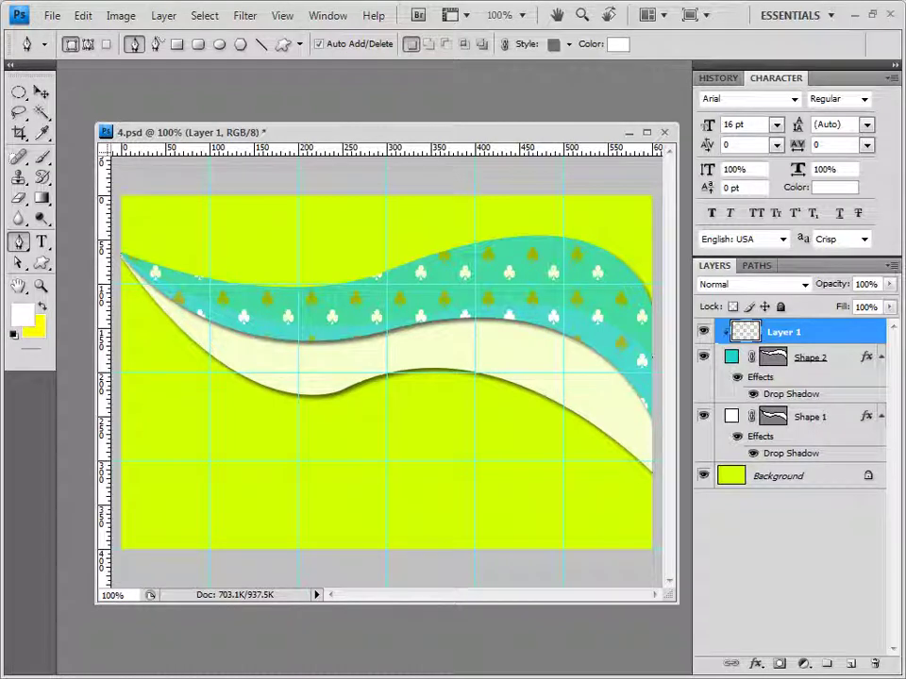
# Open 1급-12.JPG from the 기출문제07 folder, copy the whole image, close it and paste it into 4.psd as the top layer.
pyautogui.hotkey('alt', 'Tab')
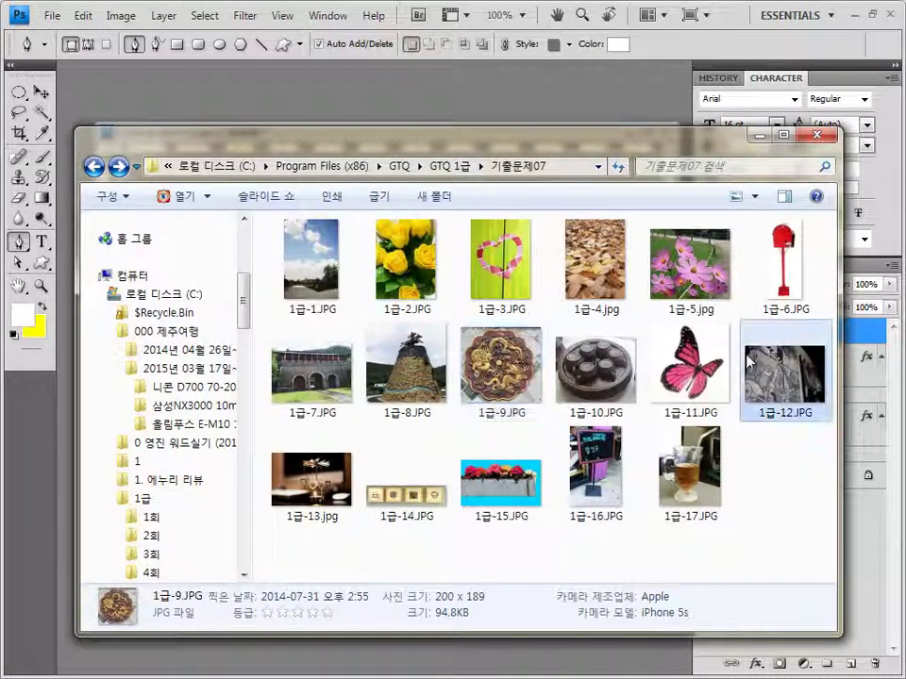
pyautogui.moveTo(750, 361); pyautogui.dragTo(196, 129)
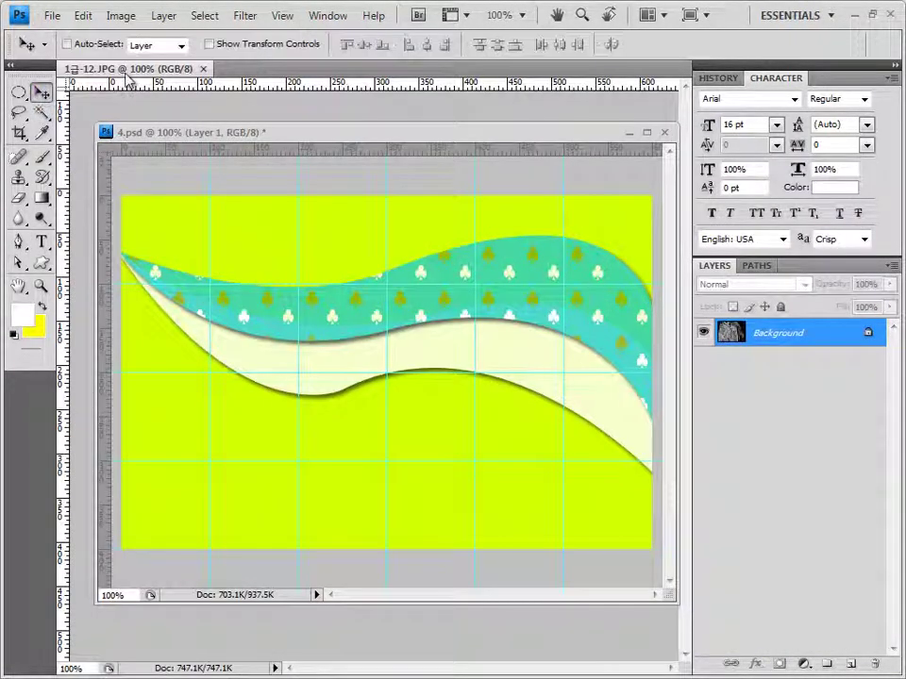
pyautogui.moveTo(131, 83); pyautogui.dragTo(319, 318)
pyautogui.hotkey('ctrl', 'a')
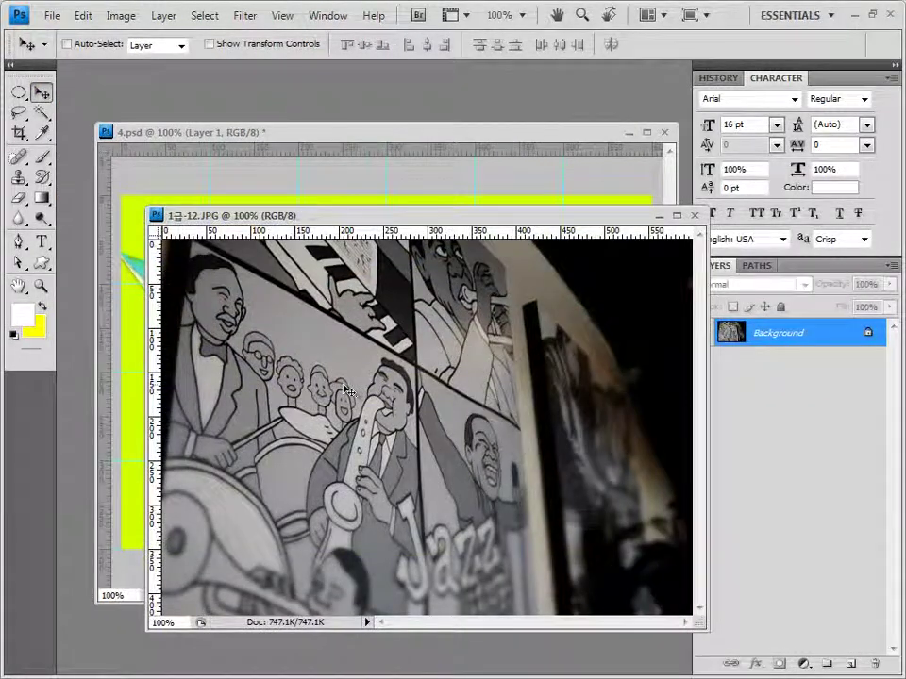
pyautogui.click(695, 215)
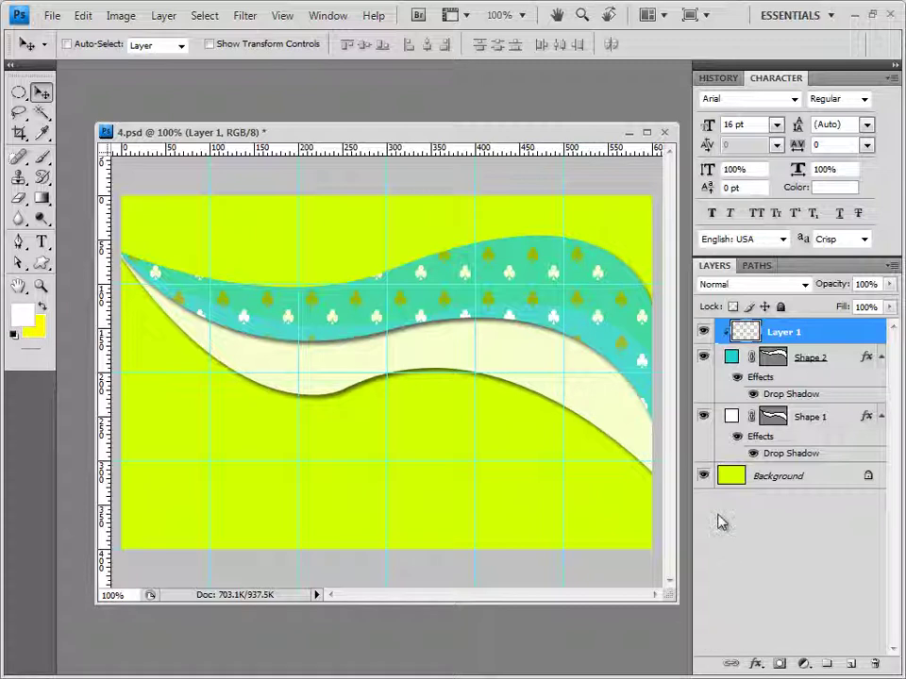
pyautogui.hotkey('ctrl', 'v')
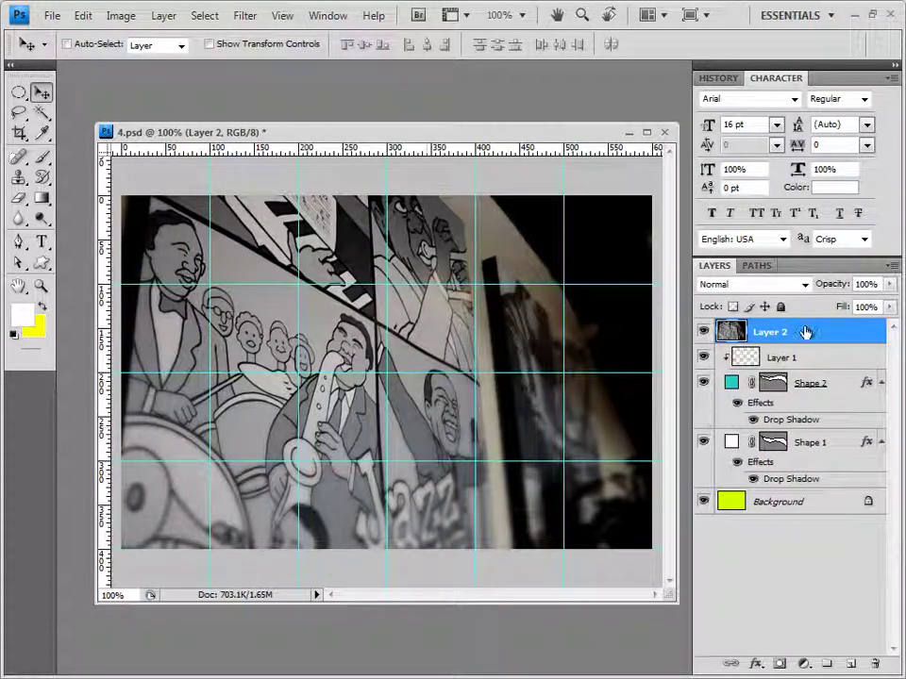
# Set the jazz picture layer's blend mode to Hard Light and its opacity to 30%.
pyautogui.click(809, 286)
pyautogui.click(804, 285)
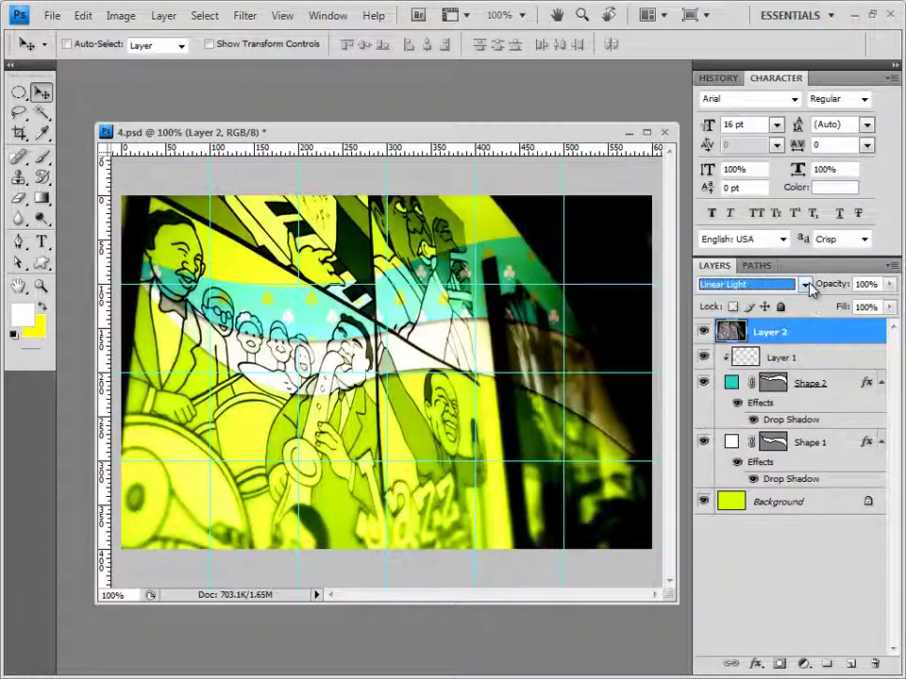
pyautogui.click(805, 285)
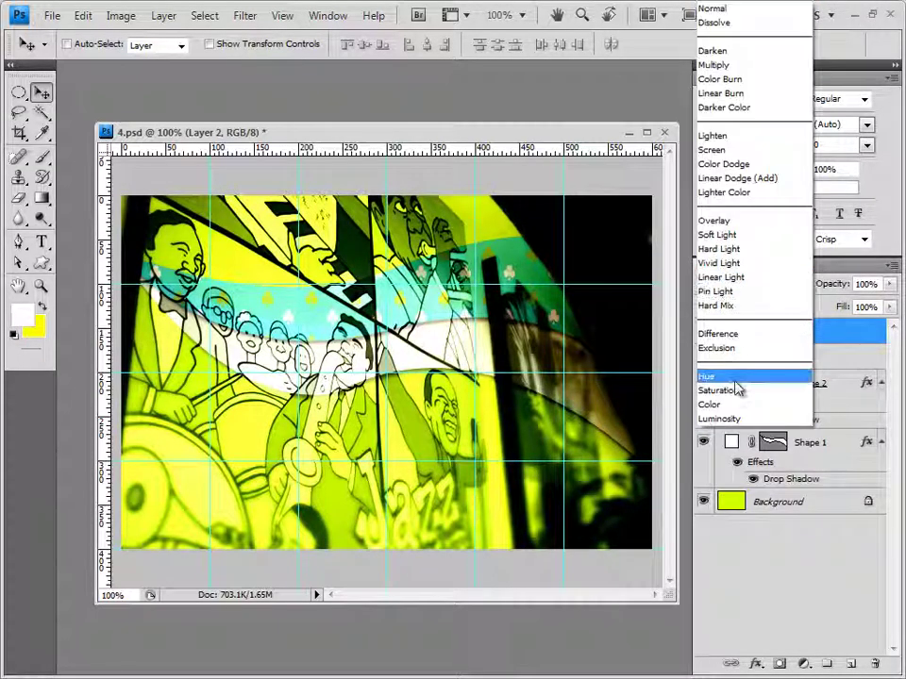
pyautogui.click(729, 250)
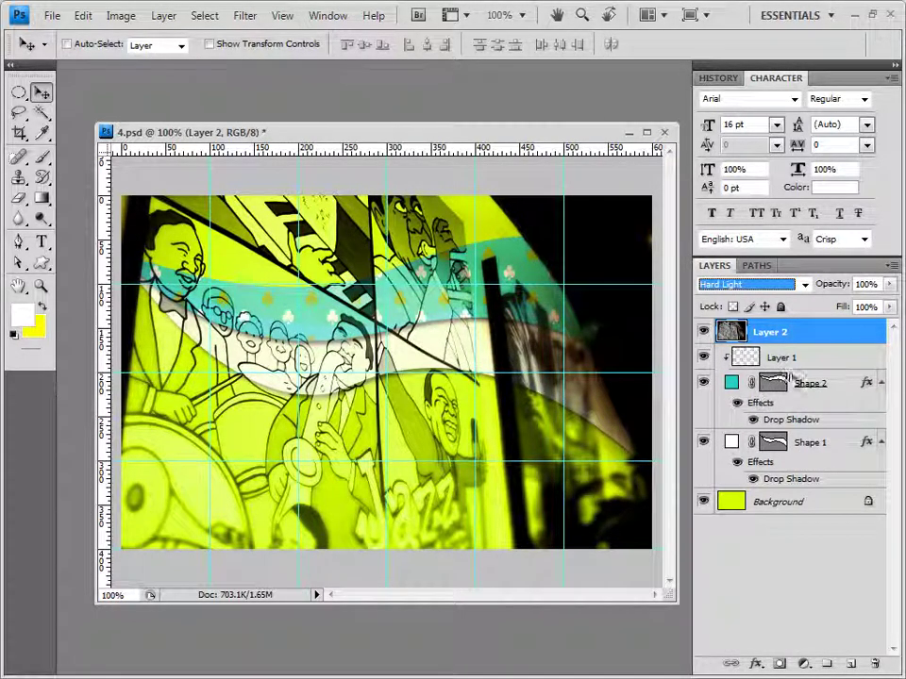
pyautogui.press('Tab')
pyautogui.write('30')
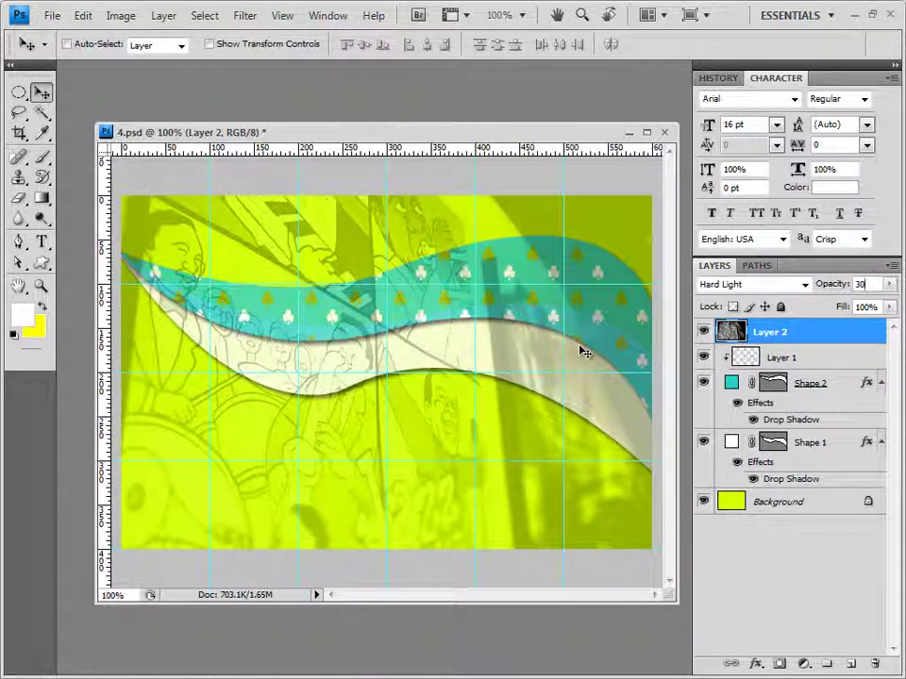
pyautogui.press('Return')
# Open 1급-13.jpg from the 기출문제07 folder, copy the whole candle photo and paste it into 4.psd as a new top layer.
pyautogui.hotkey('alt', 'Tab')
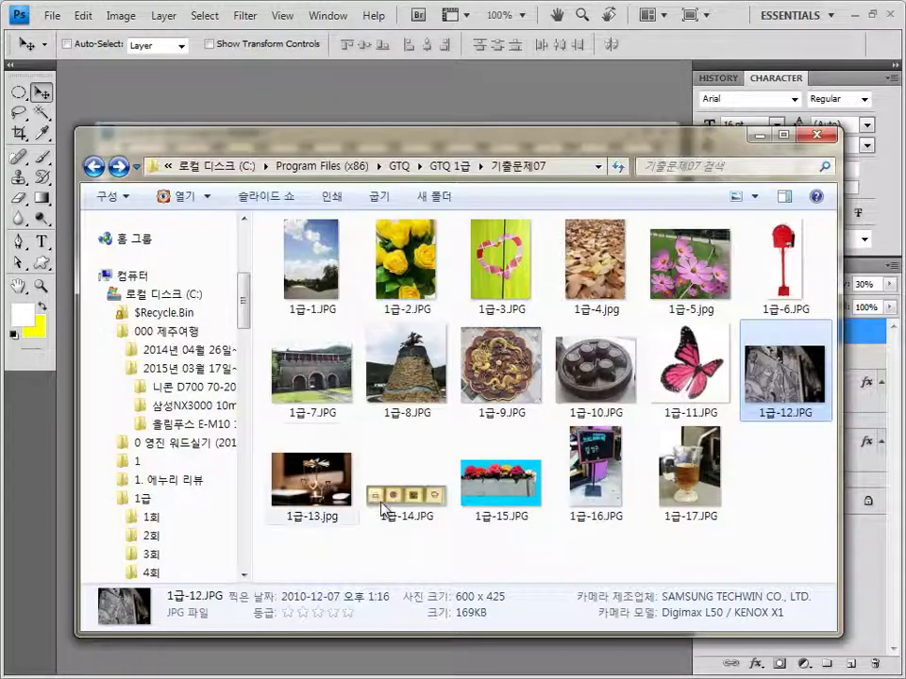
pyautogui.moveTo(312, 471); pyautogui.dragTo(289, 110)
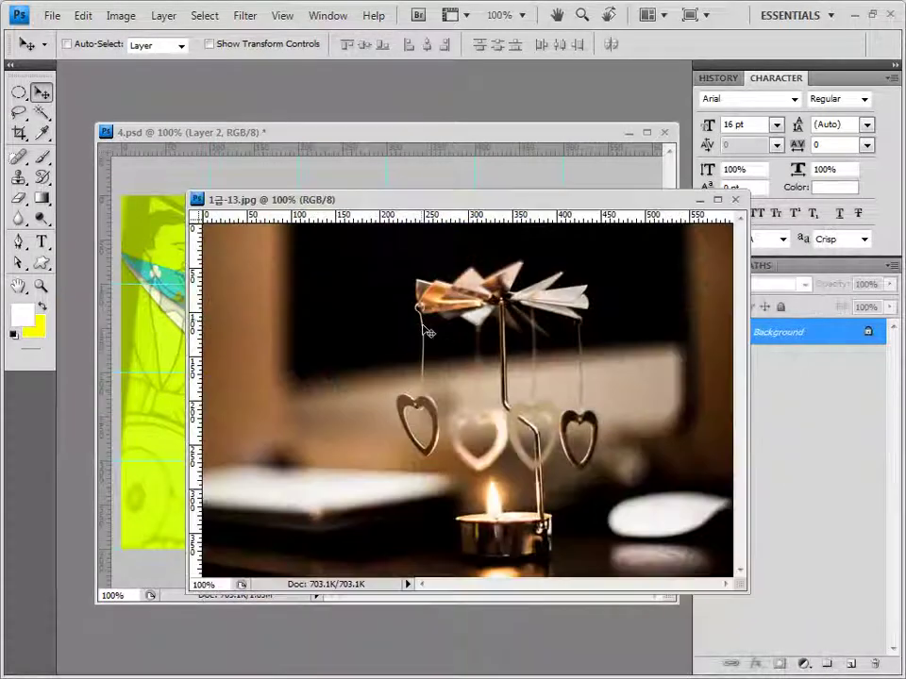
pyautogui.hotkey('ctrl', 'a')
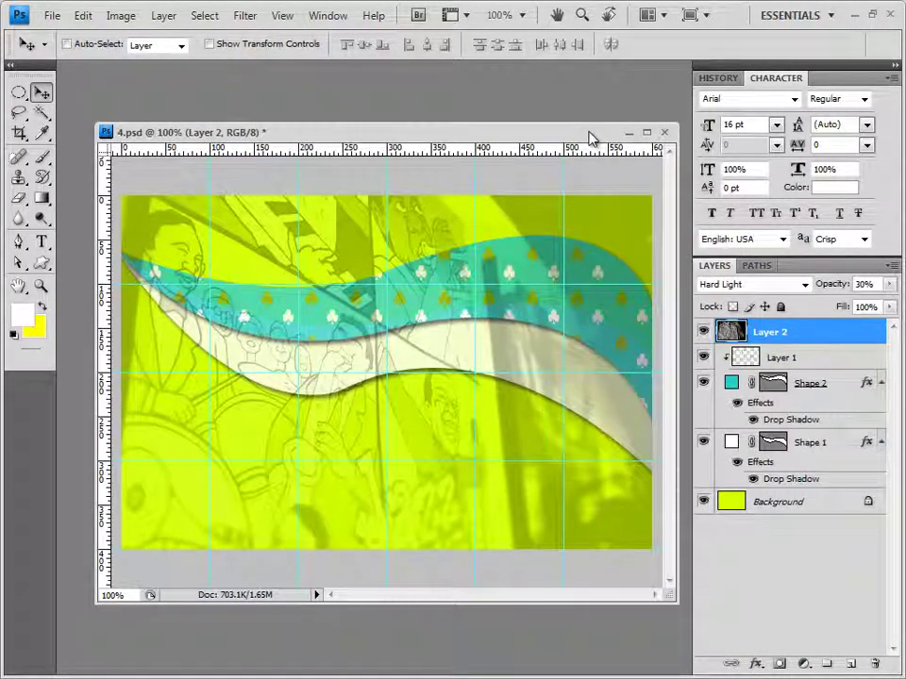
pyautogui.hotkey('ctrl', 'v')
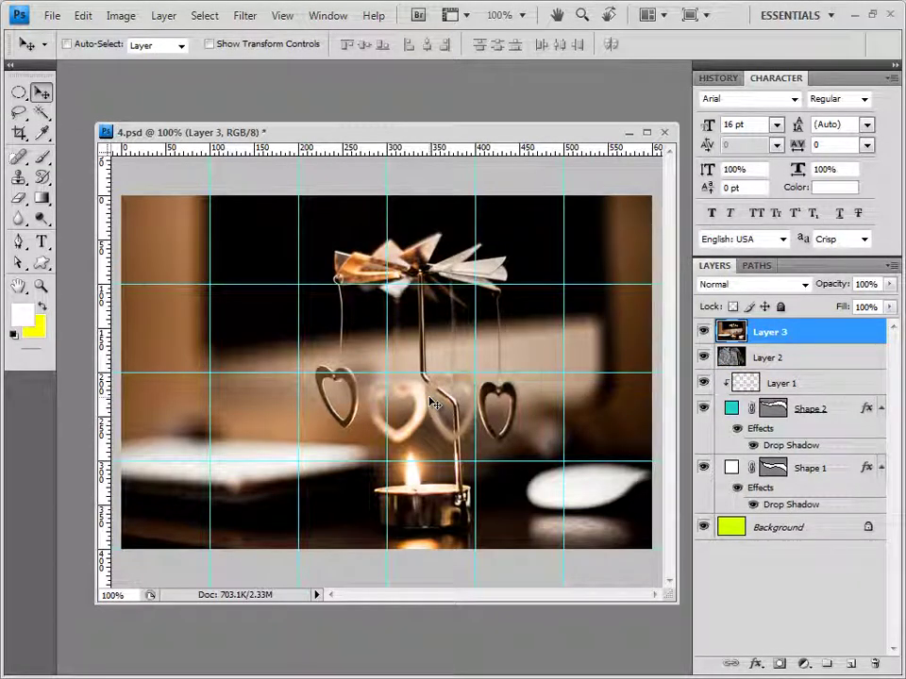
# Apply the Crosshatch brush-stroke filter to the candle photo layer.
pyautogui.click(246, 16)
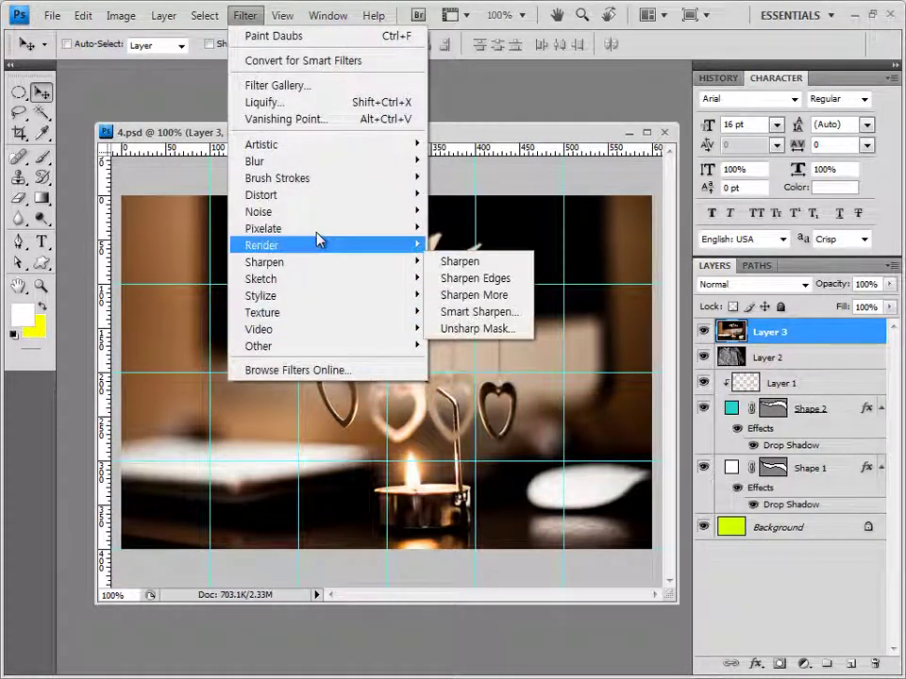
pyautogui.moveTo(325, 193)
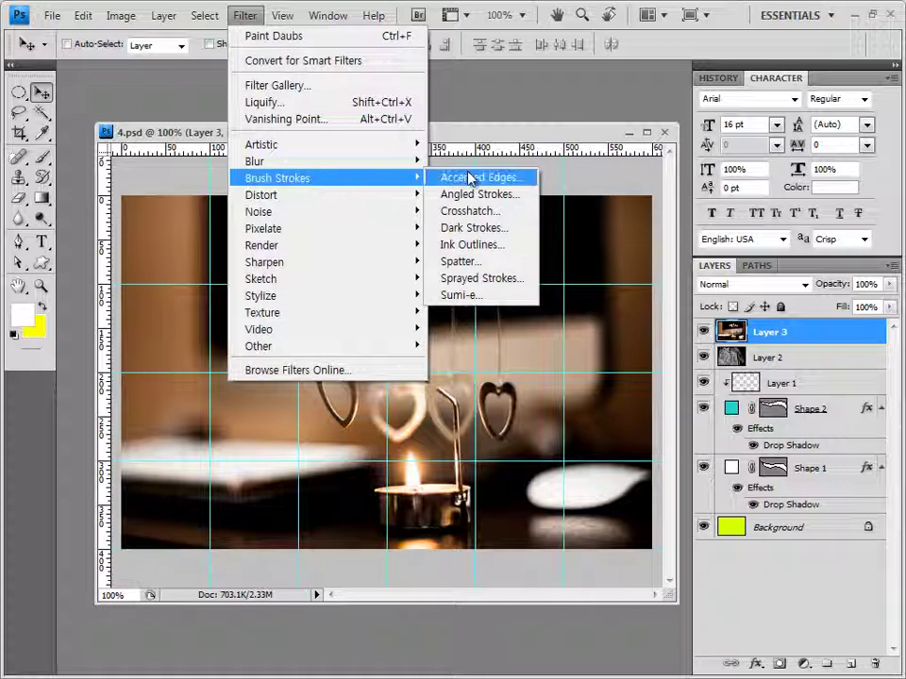
pyautogui.click(467, 211)
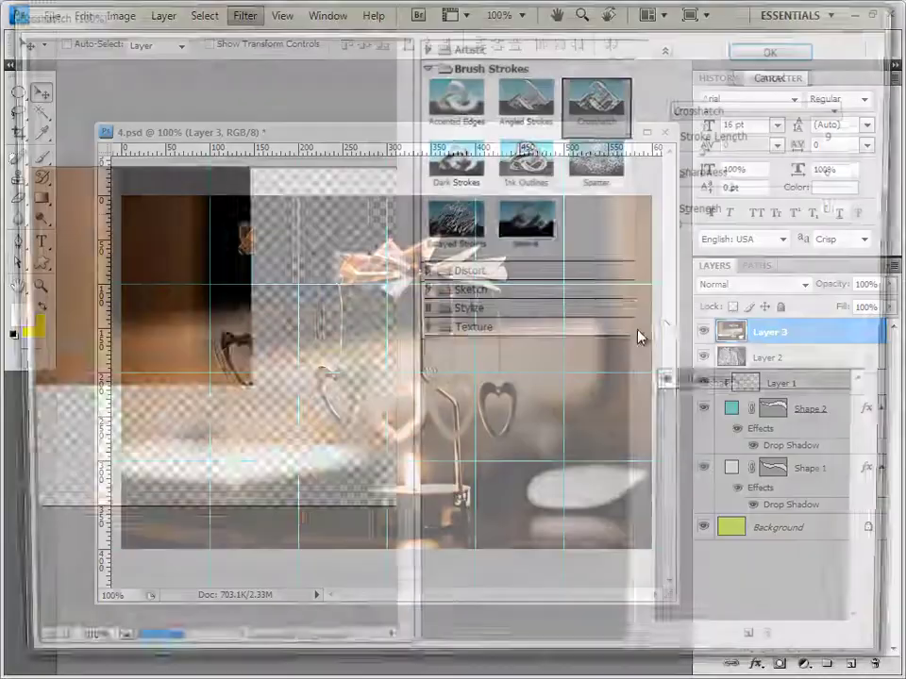
pyautogui.click(811, 53)
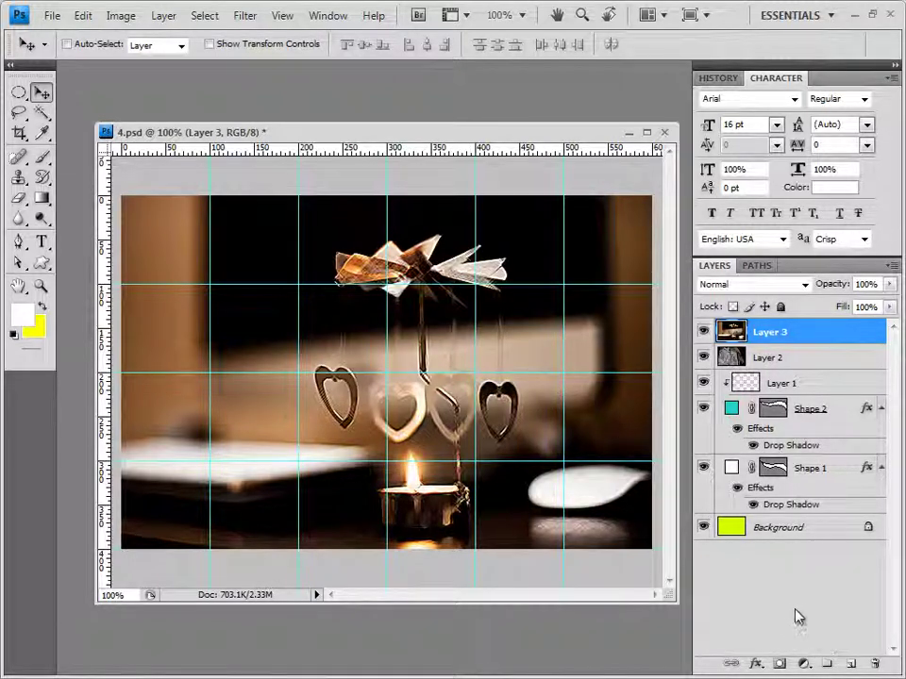
# Add a layer mask to the candle photo layer and set the Gradient tool to a radial black-to-white gradient.
pyautogui.click(779, 663)
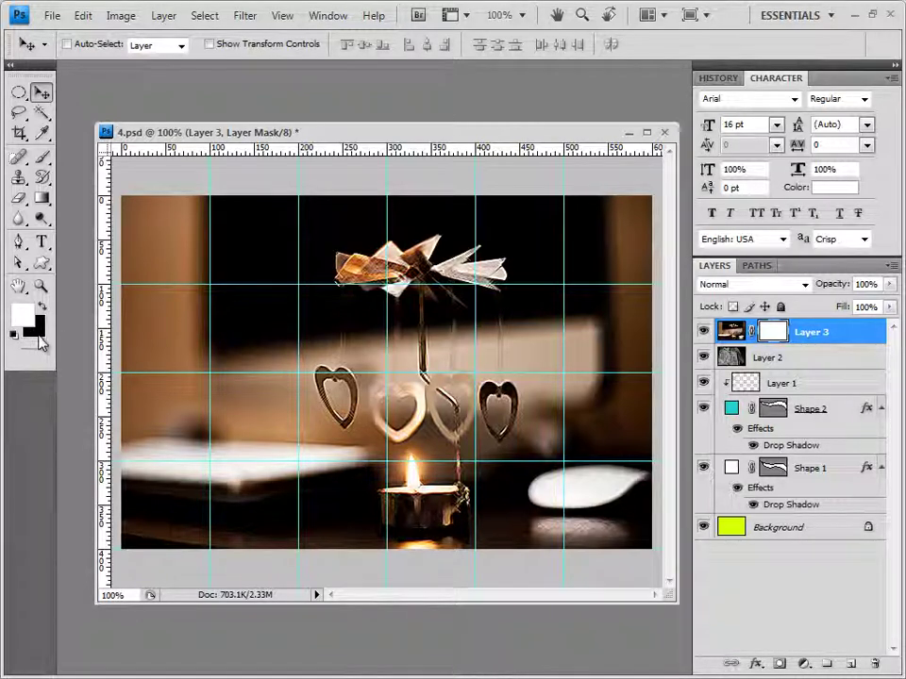
pyautogui.click(41, 198)
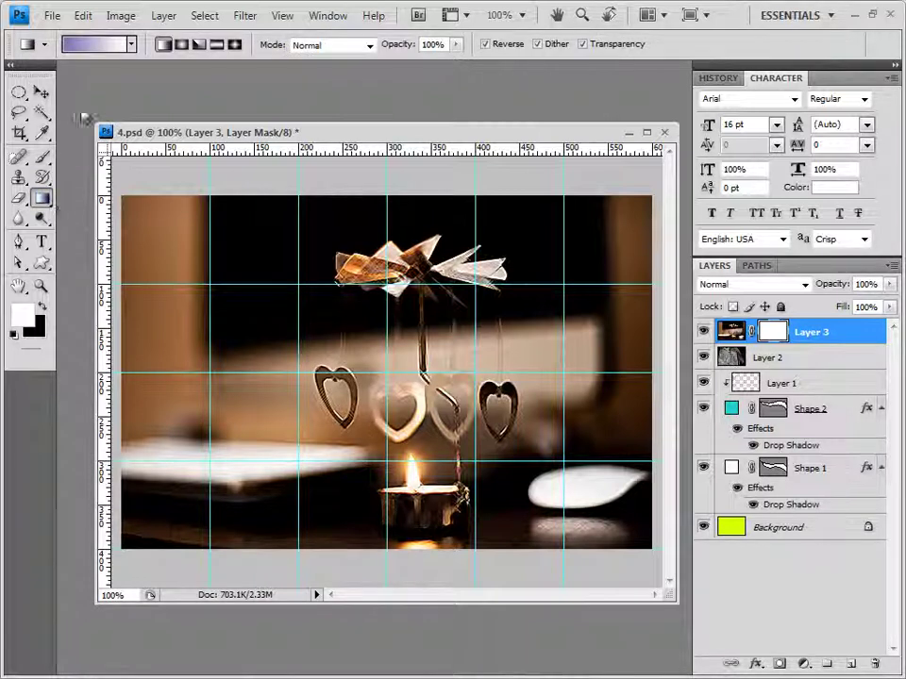
pyautogui.click(131, 45)
pyautogui.click(40, 83)
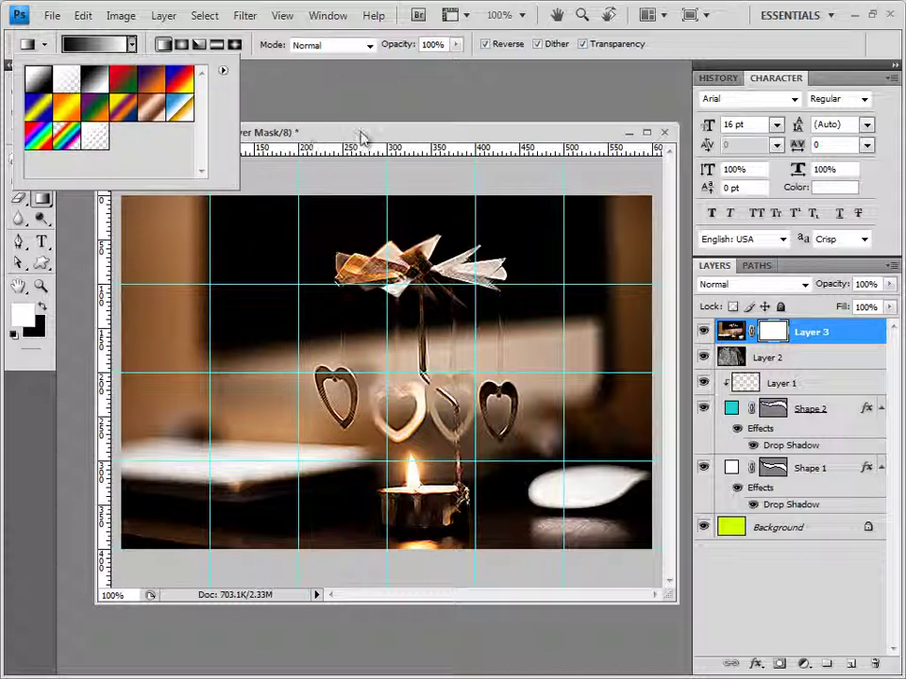
pyautogui.click(331, 130)
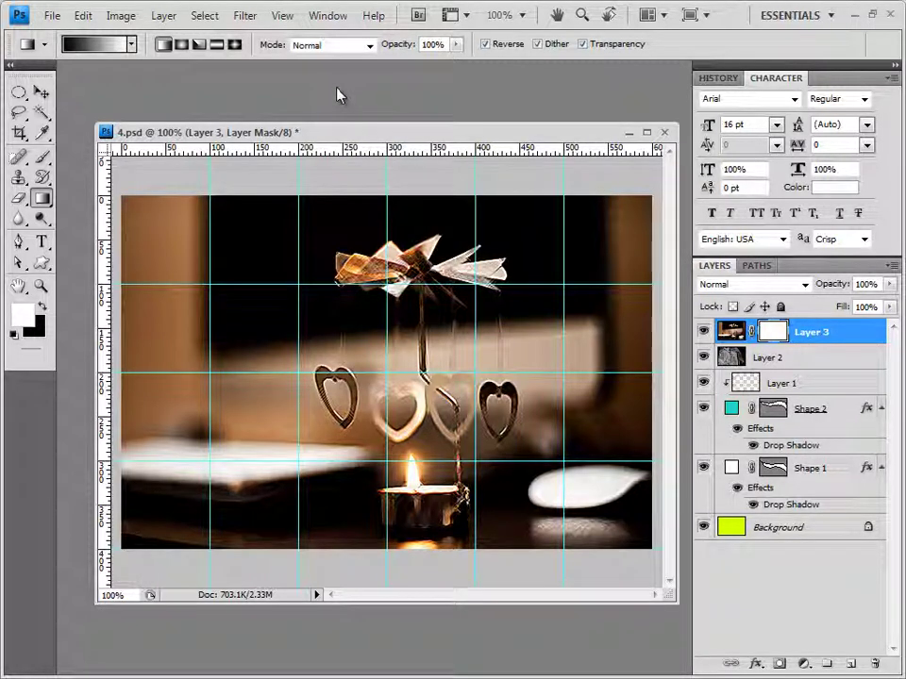
pyautogui.click(180, 46)
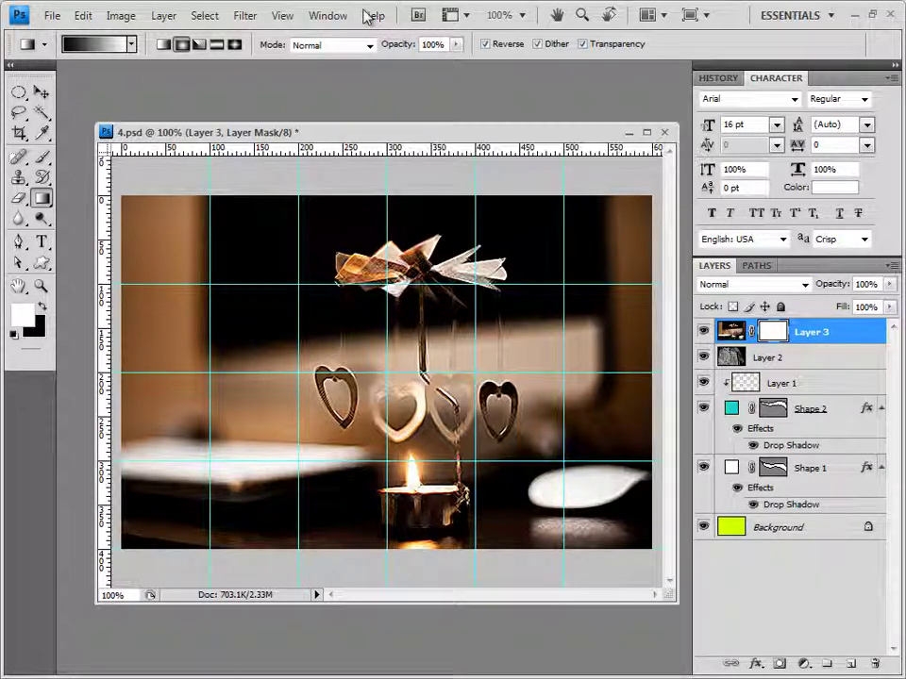
# Move the candle photo and its mask toward the canvas's lower right, centred at about X 366 px, Y 312 px.
pyautogui.hotkey('ctrl', 't')
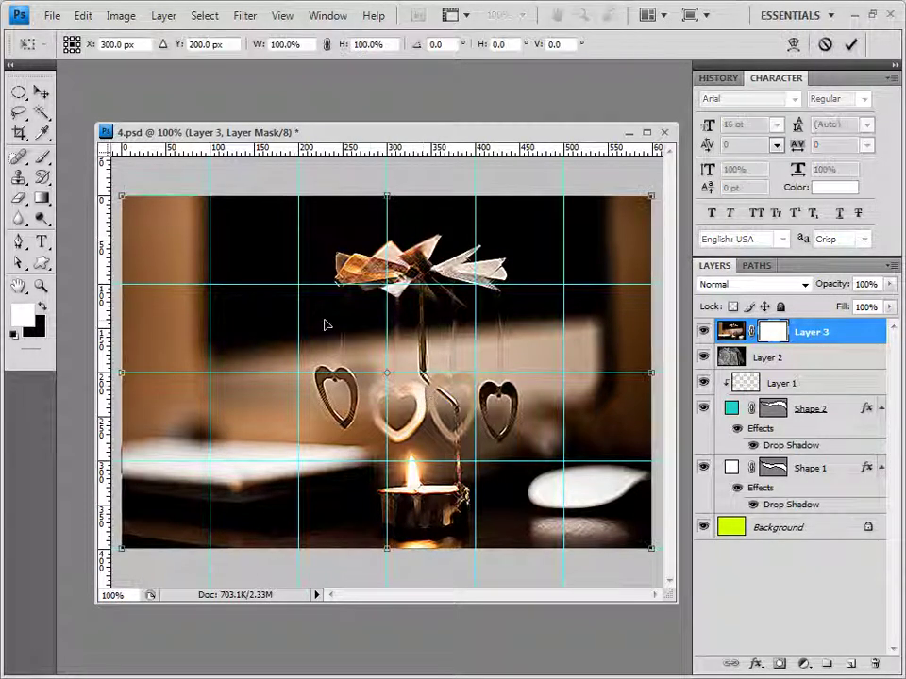
pyautogui.moveTo(316, 319); pyautogui.dragTo(380, 413)
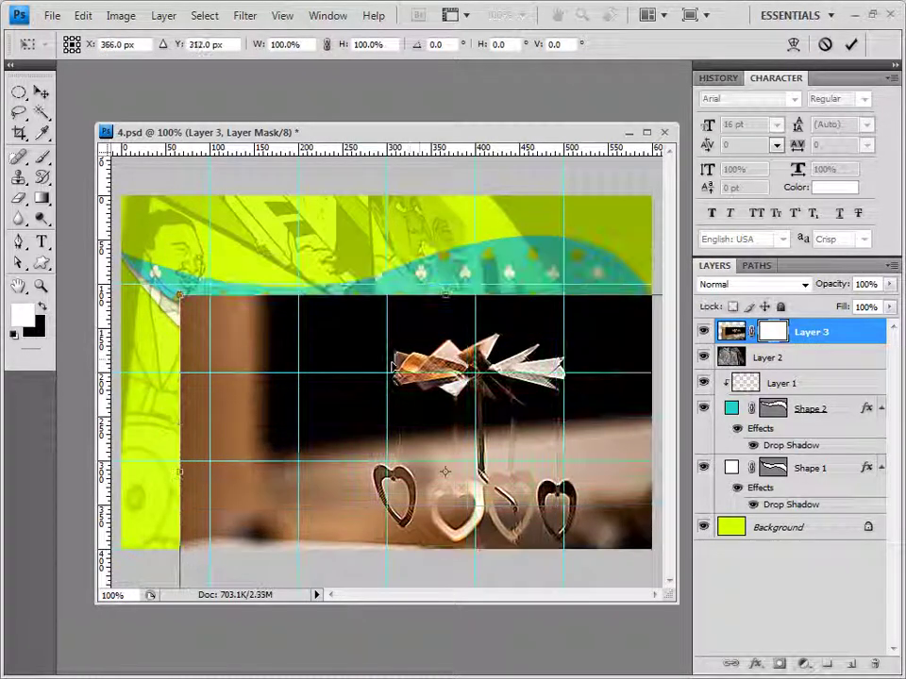
pyautogui.press('Return')
# Try a reversed radial gradient on the candle photo's layer mask and undo it.
pyautogui.press('u')
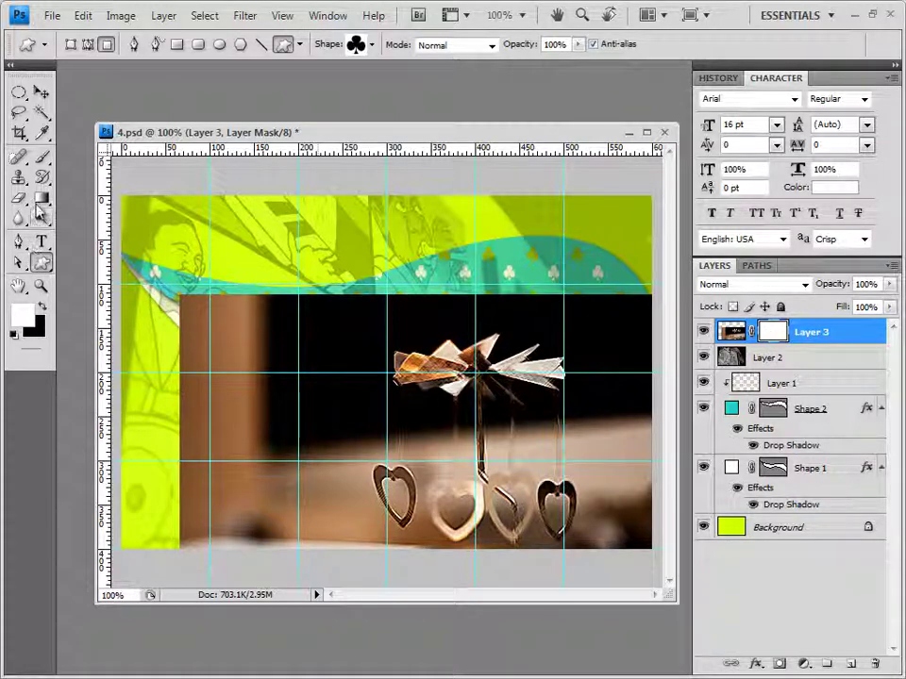
pyautogui.press('g')
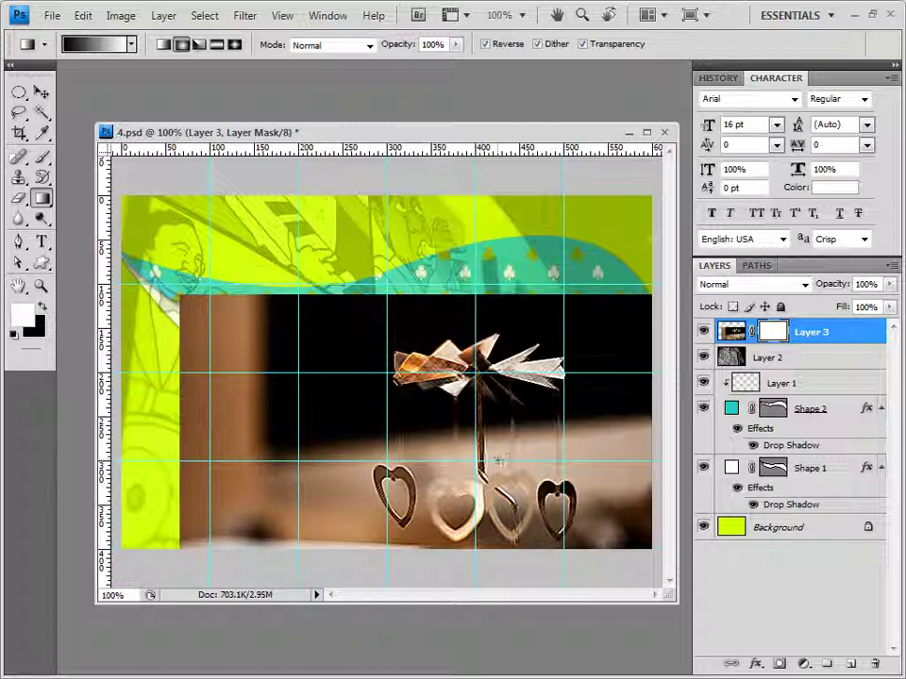
pyautogui.moveTo(498, 460); pyautogui.dragTo(300, 255)
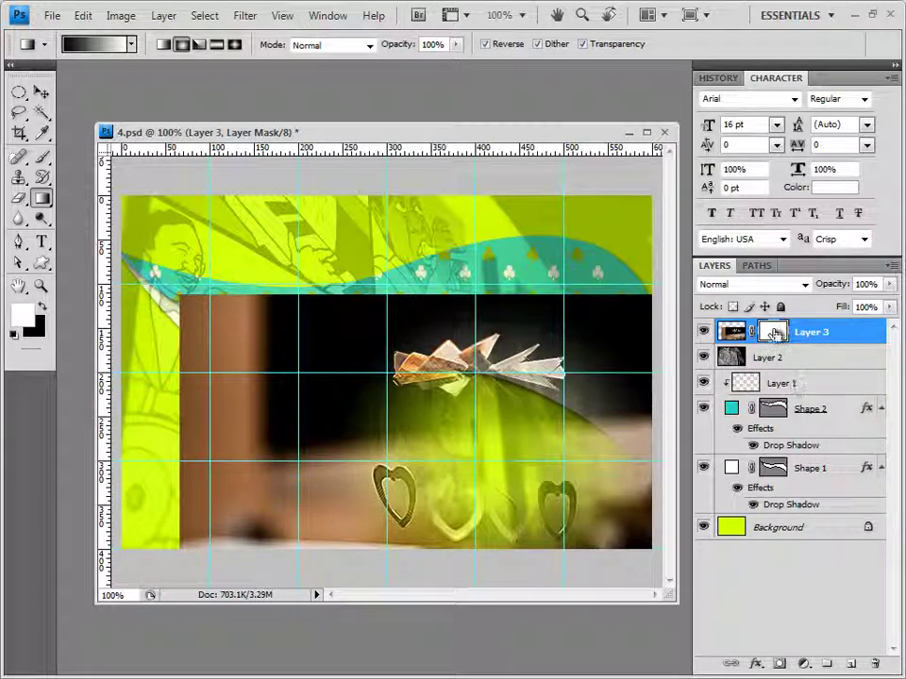
pyautogui.hotkey('ctrl', 'z')
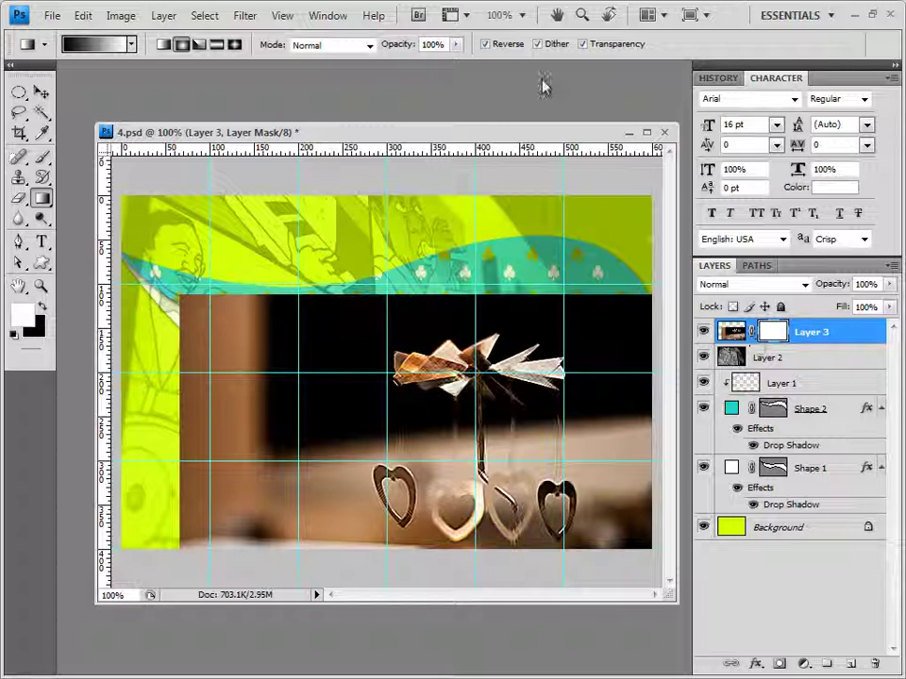
# Turn off gradient reversal and fill the candle photo's mask with a radial white-to-black gradient fading outward from the mobile.
pyautogui.click(486, 45)
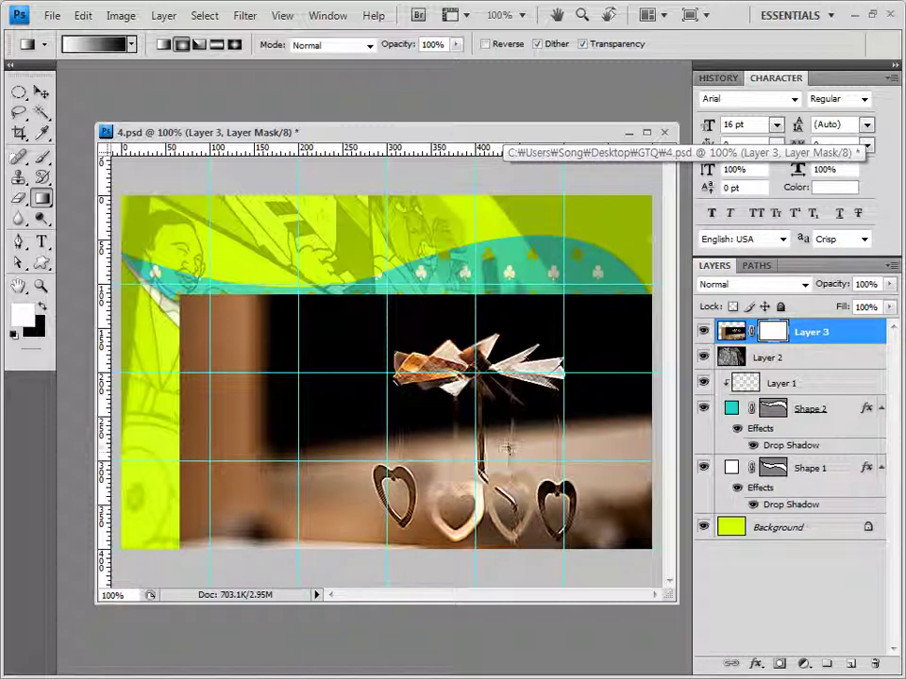
pyautogui.moveTo(507, 447); pyautogui.dragTo(432, 333)
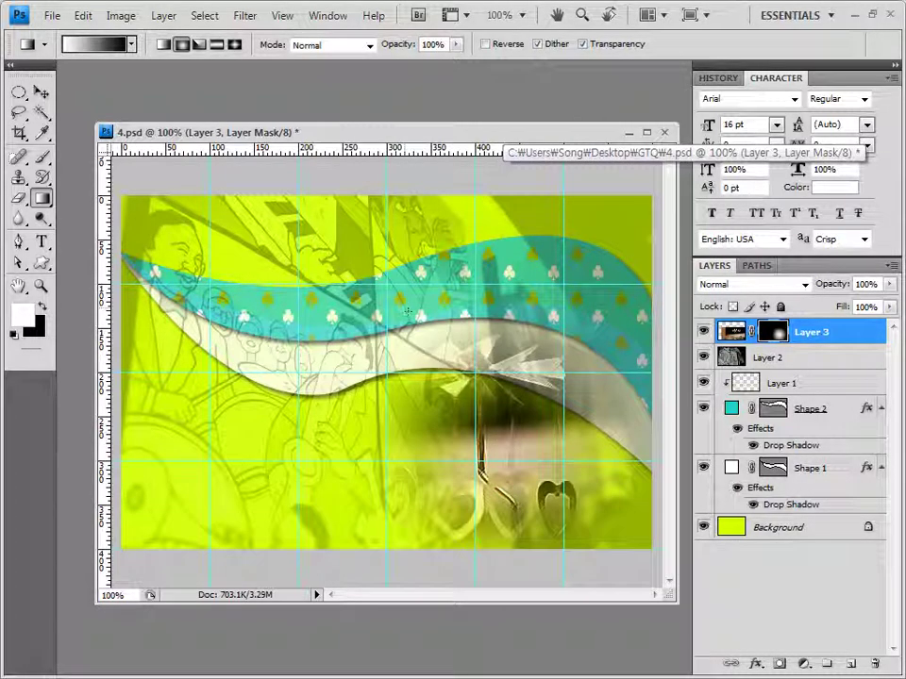
pyautogui.moveTo(481, 415); pyautogui.dragTo(557, 509)
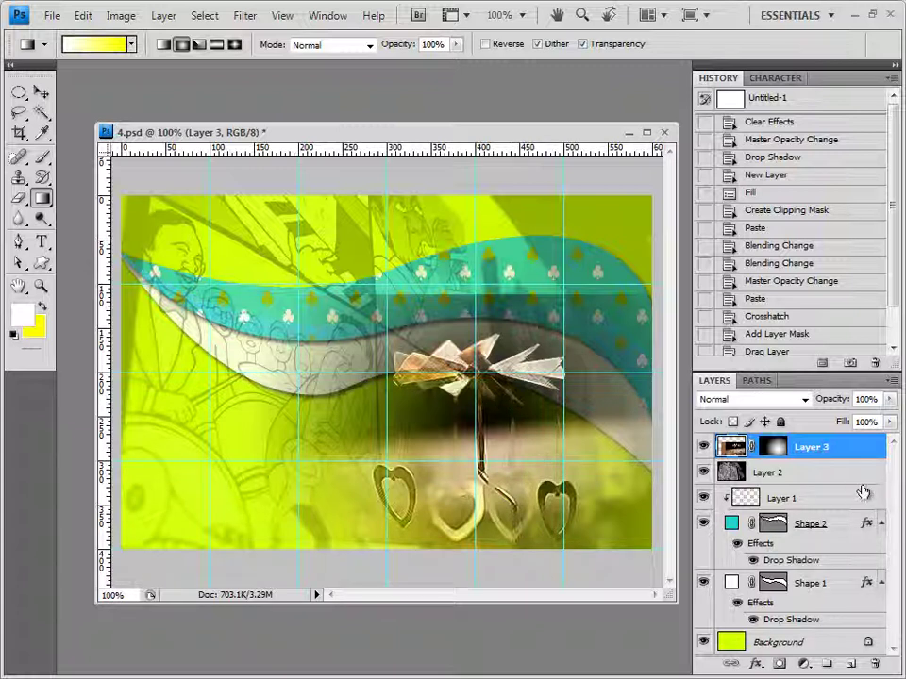
# Collapse the effects of Shape 2 and Shape 1 and move the candle photo layer directly above the Background.
pyautogui.click(775, 447)
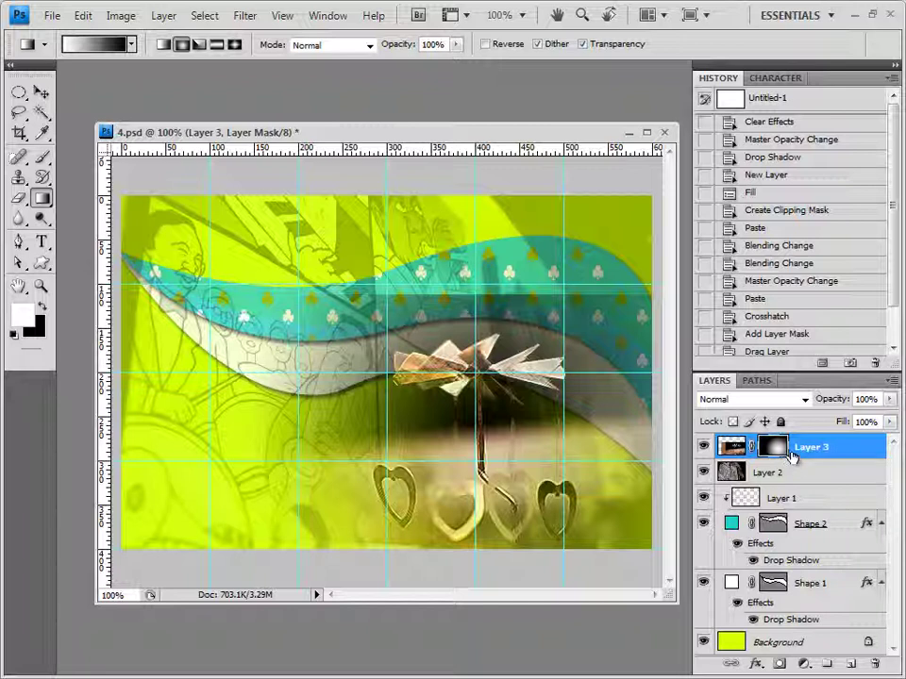
pyautogui.click(734, 450)
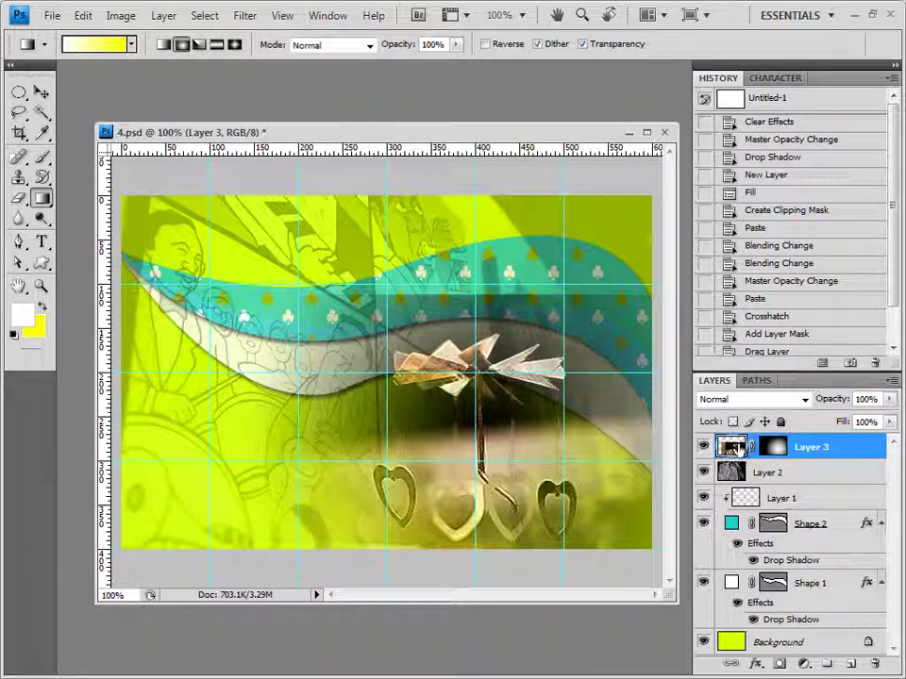
pyautogui.click(881, 524)
pyautogui.click(881, 553)
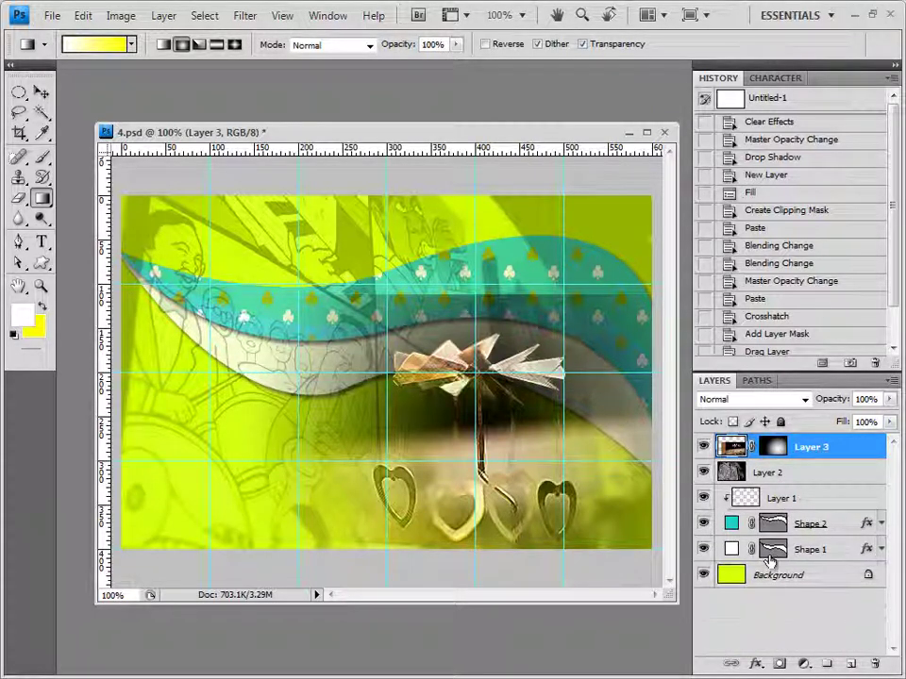
pyautogui.moveTo(735, 448); pyautogui.dragTo(741, 559)
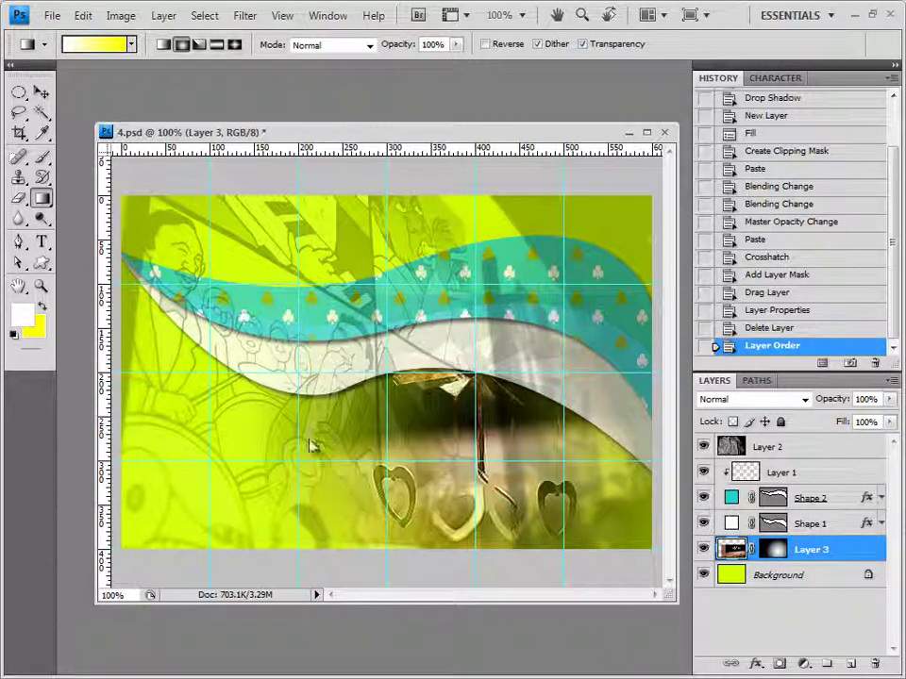
# Open 1급-14.JPG from the 기출문제07 folder.
pyautogui.hotkey('alt', 'Tab')
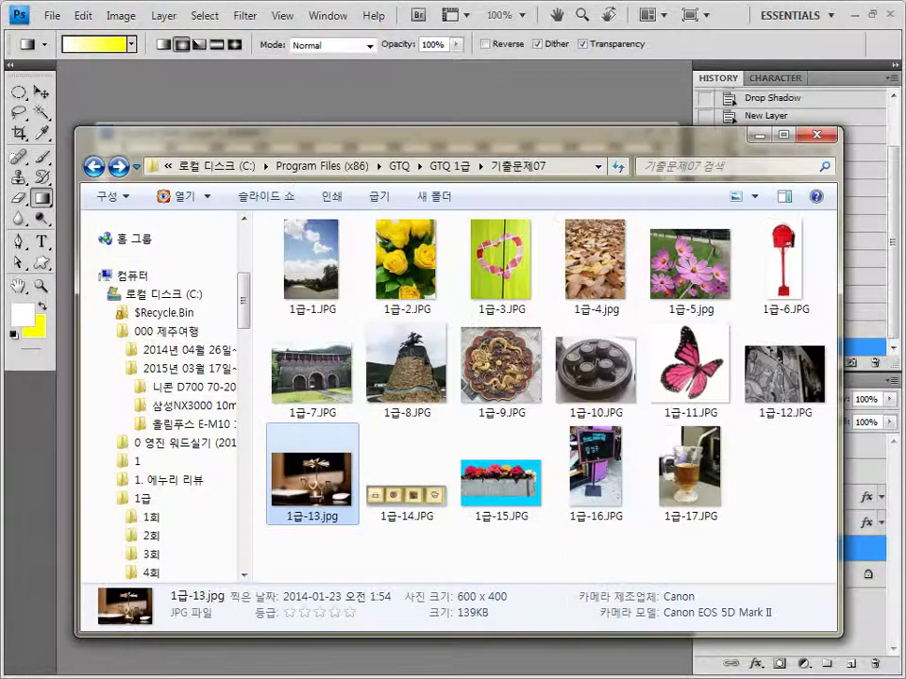
pyautogui.moveTo(361, 182); pyautogui.dragTo(284, 85)
pyautogui.moveTo(122, 75); pyautogui.dragTo(364, 329)
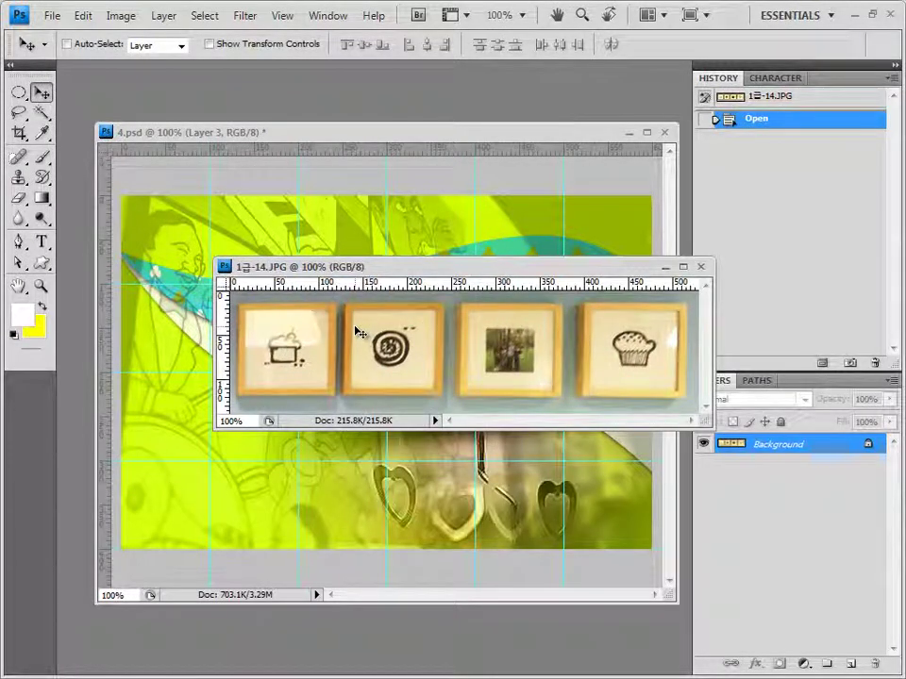
# Select the grey wall around the four picture frames with the Magic Wand at tolerance 20, adding to the selection.
pyautogui.click(42, 112)
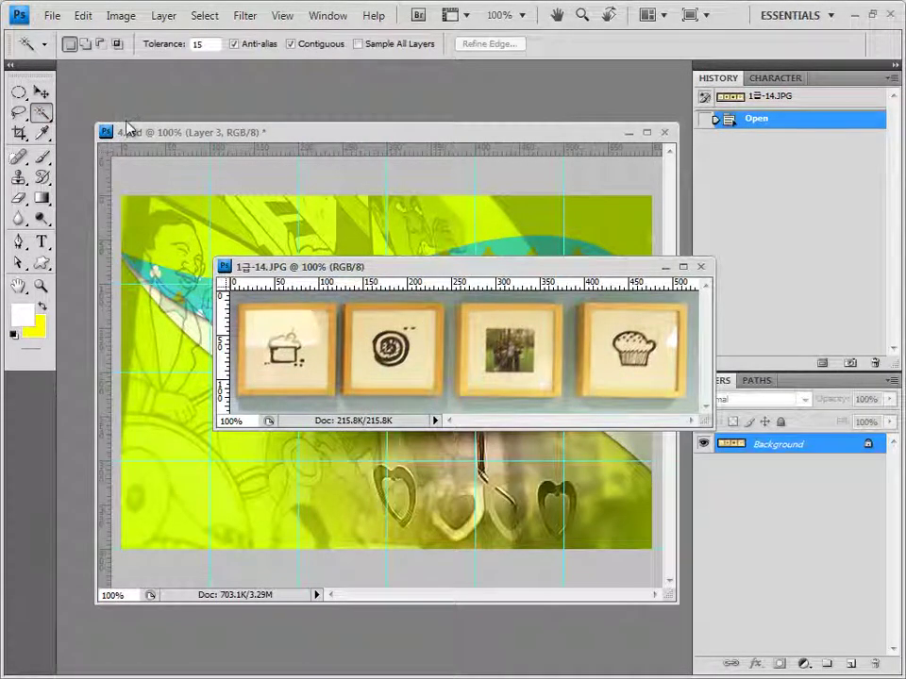
pyautogui.rightClick(42, 113)
pyautogui.click(129, 129)
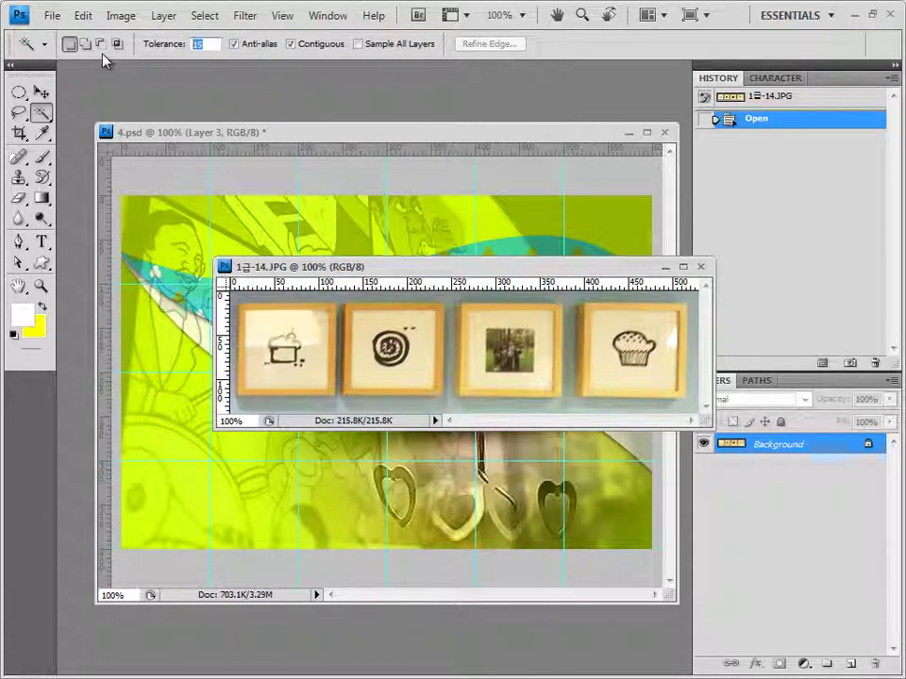
pyautogui.write('20')
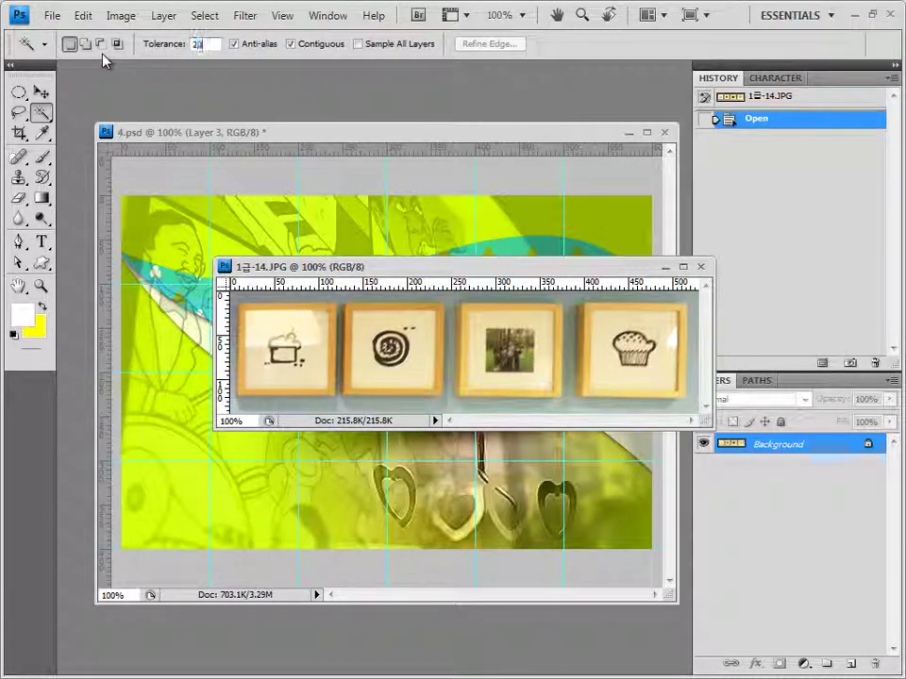
pyautogui.click(341, 300)
pyautogui.click(416, 408)
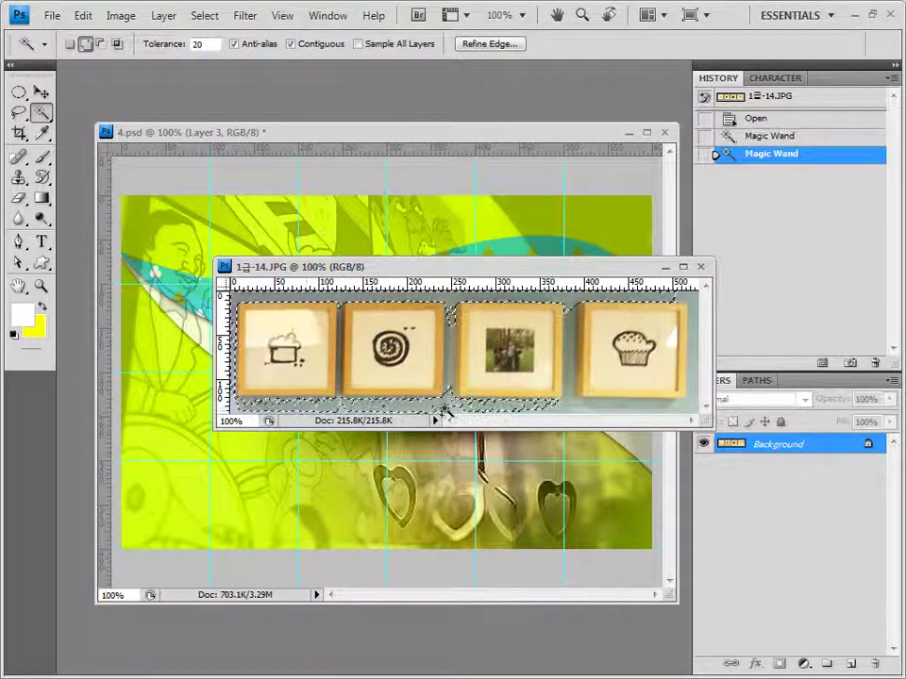
pyautogui.click(476, 415)
pyautogui.click(585, 400)
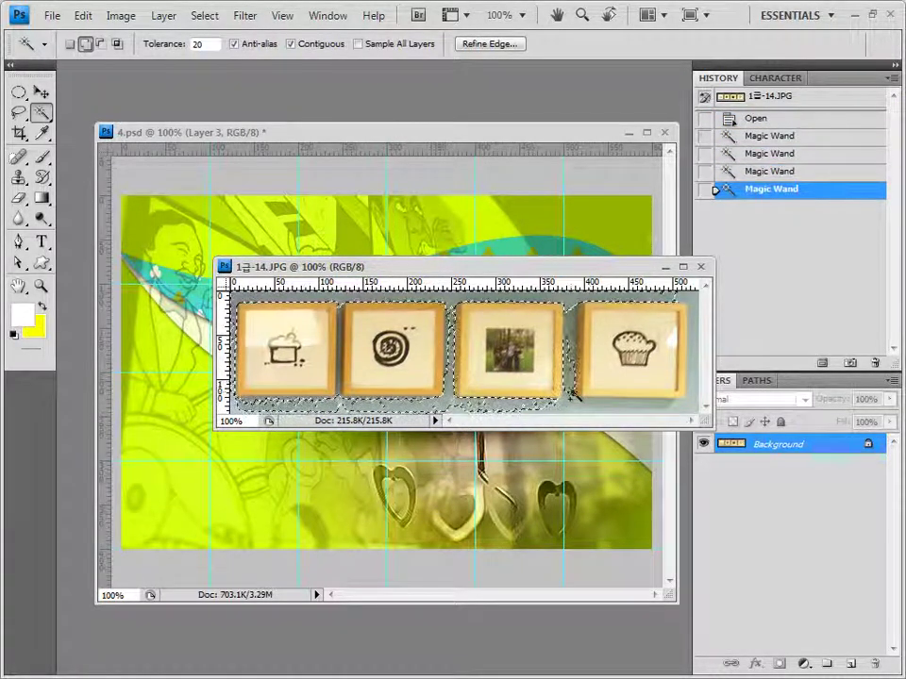
pyautogui.click(599, 409)
# Set the Magic Wand tolerance to 35, clear the selection and reselect the grey wall around the four frames.
pyautogui.moveTo(149, 36); pyautogui.dragTo(153, 34)
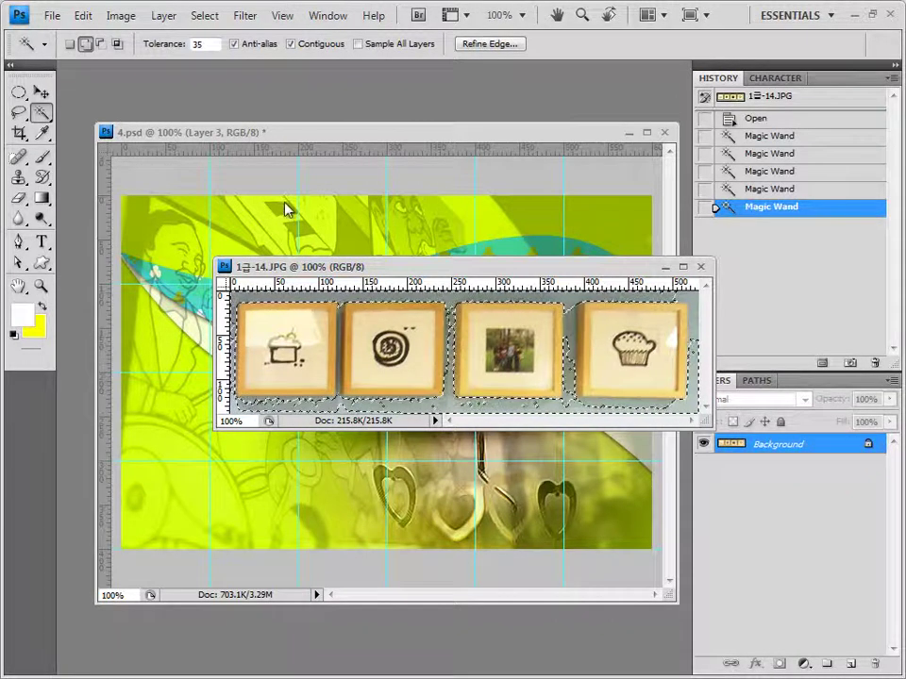
pyautogui.hotkey('ctrl', 'd')
pyautogui.click(572, 399)
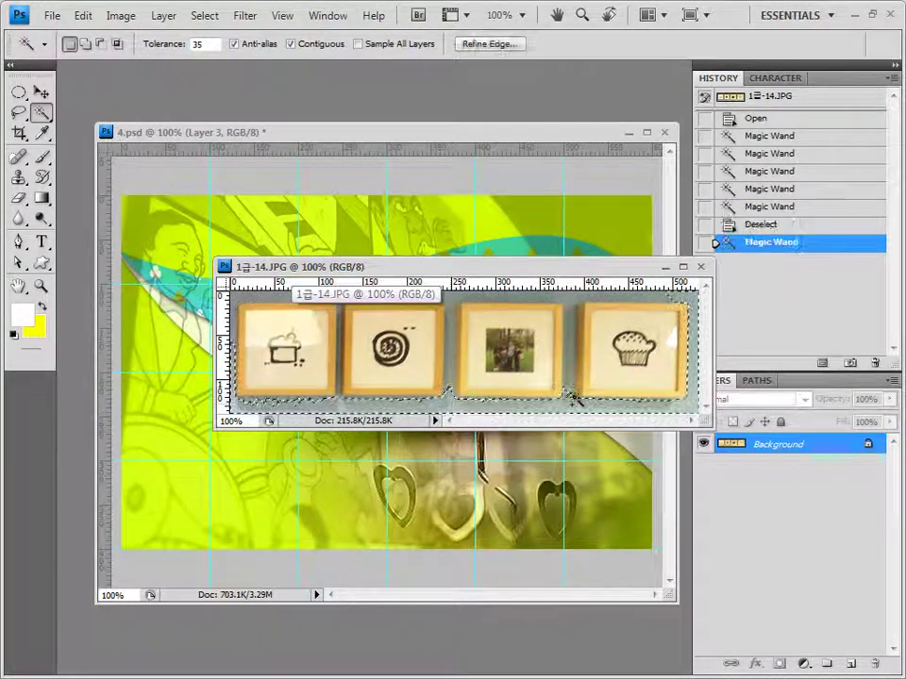
pyautogui.keyDown('shift'); pyautogui.click(572, 398); pyautogui.keyUp('shift')
pyautogui.keyDown('shift'); pyautogui.click(569, 351); pyautogui.keyUp('shift')
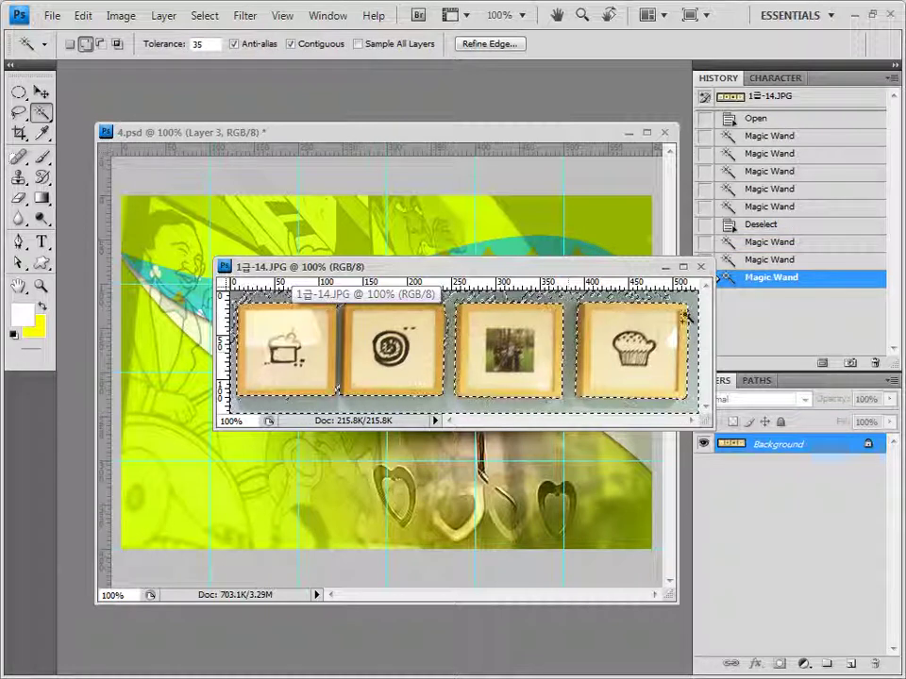
pyautogui.keyDown('shift'); pyautogui.click(639, 317); pyautogui.keyUp('shift')
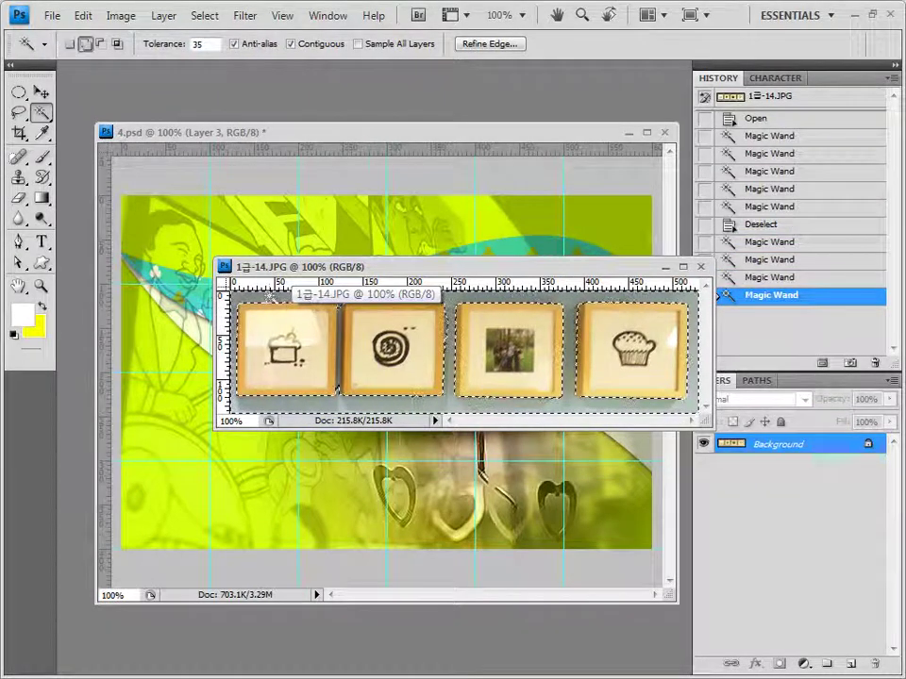
pyautogui.keyDown('shift'); pyautogui.click(329, 318); pyautogui.keyUp('shift')
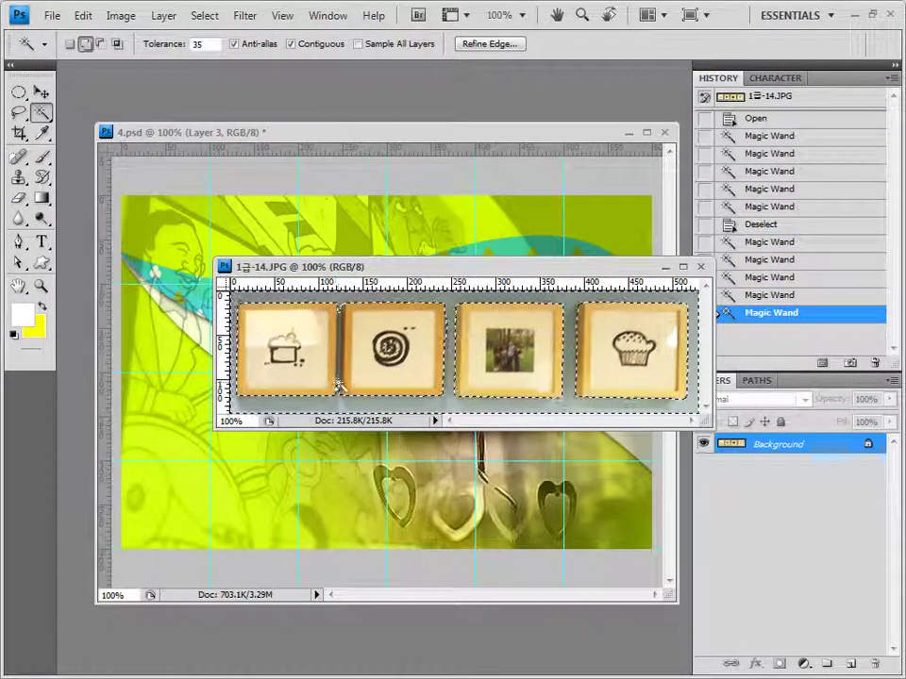
pyautogui.keyDown('shift'); pyautogui.click(451, 339); pyautogui.keyUp('shift')
# Set the Magic Wand tolerance to 15 and add the shadowed gap between the first two frames to the selection.
pyautogui.click(159, 38)
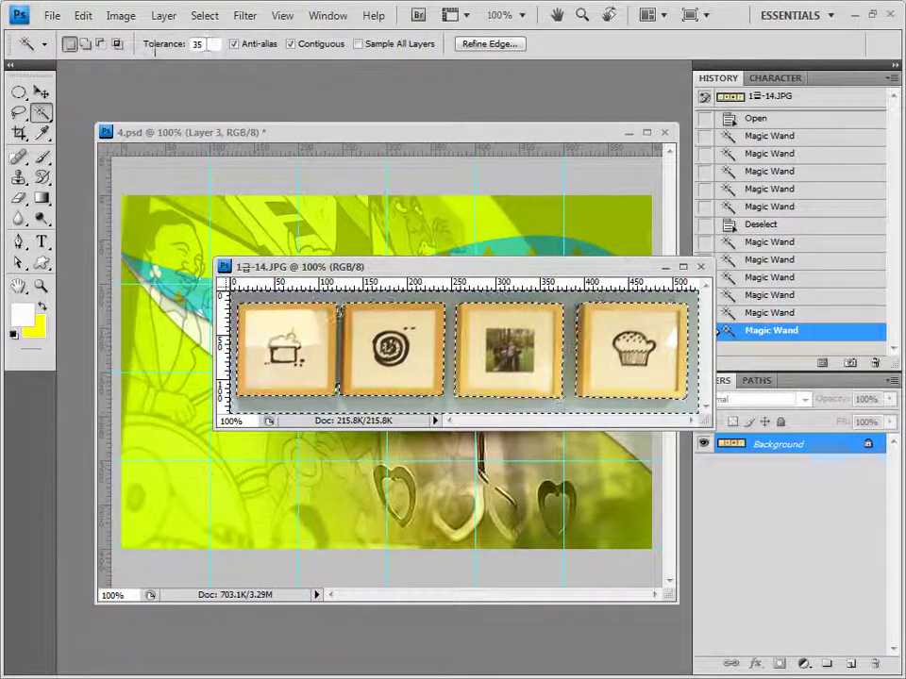
pyautogui.write('15')
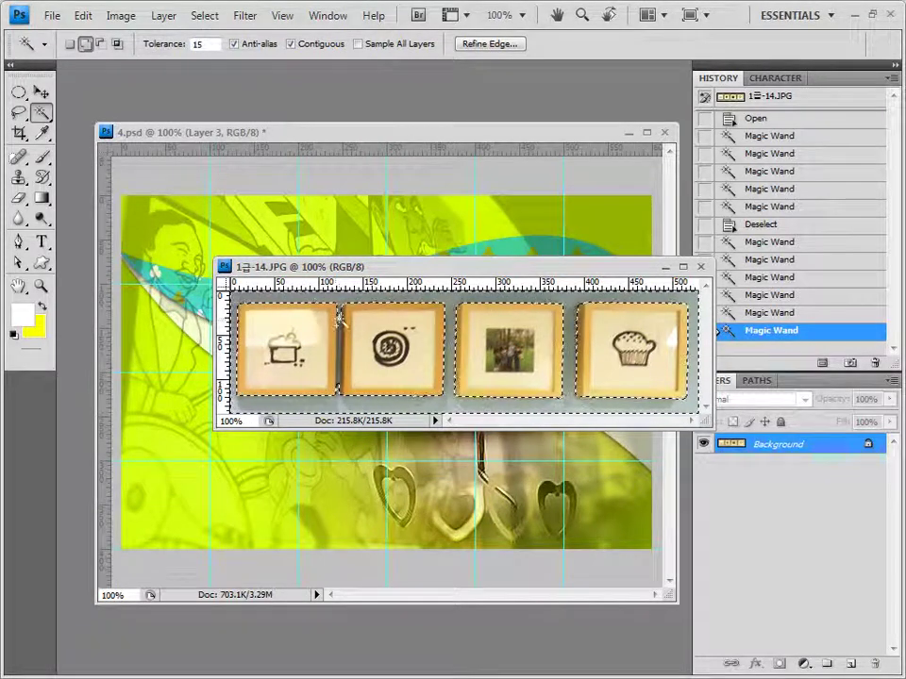
pyautogui.keyDown('shift'); pyautogui.click(337, 345); pyautogui.keyUp('shift')
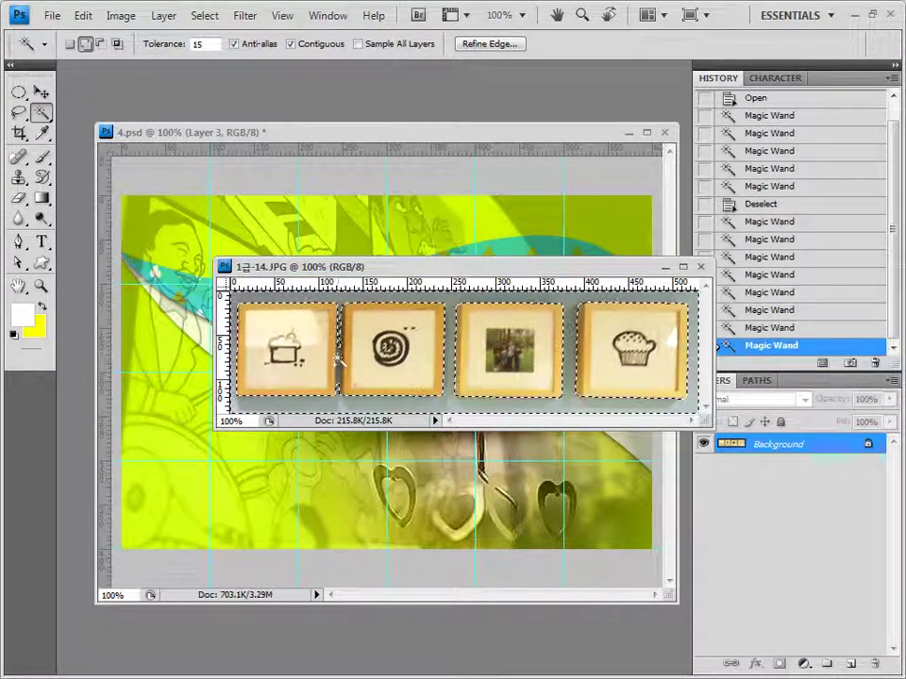
pyautogui.keyDown('shift'); pyautogui.click(336, 388); pyautogui.keyUp('shift')
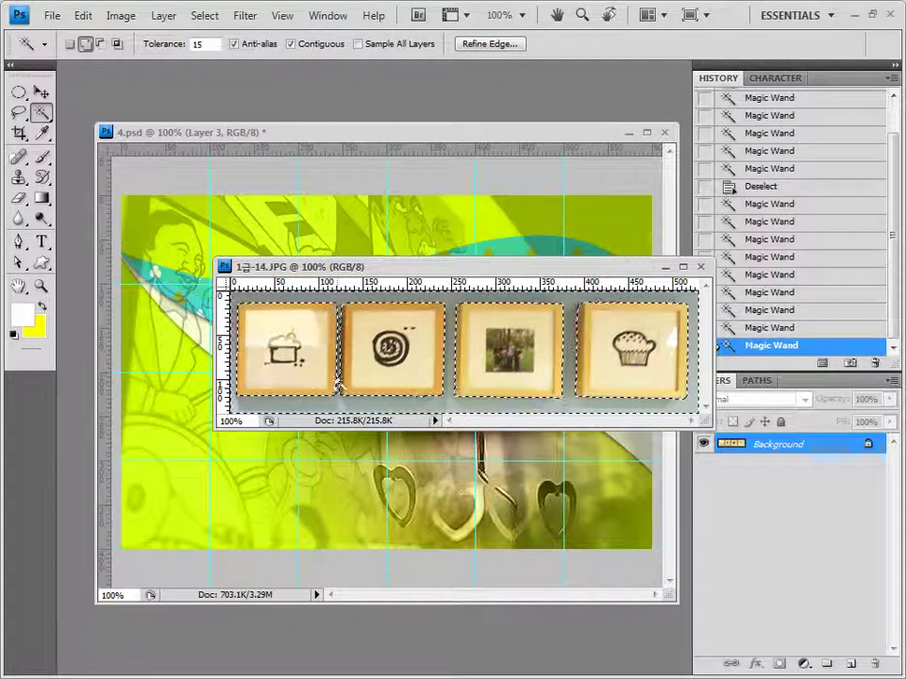
pyautogui.keyDown('shift'); pyautogui.click(342, 401); pyautogui.keyUp('shift')
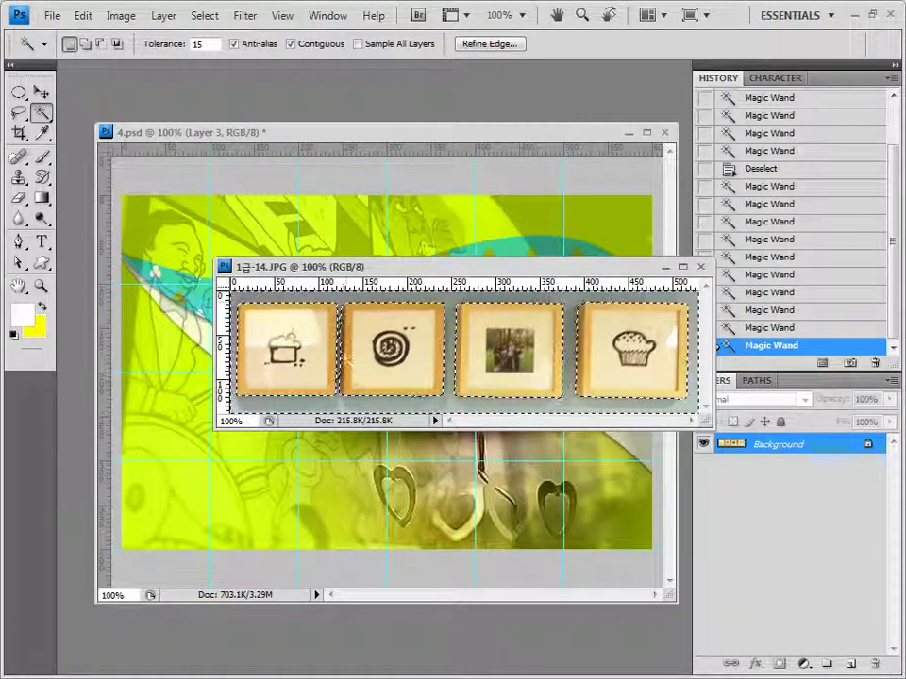
pyautogui.keyDown('shift'); pyautogui.click(340, 335); pyautogui.keyUp('shift')
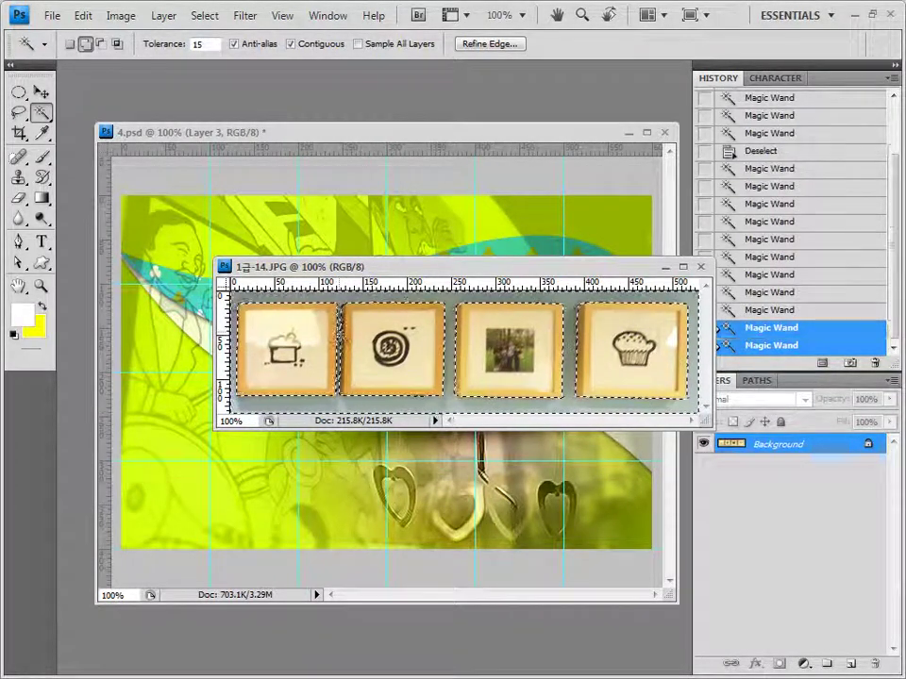
# Invert the selection to cover the four frames and close 1급-14.JPG.
pyautogui.click(203, 15)
pyautogui.click(212, 87)
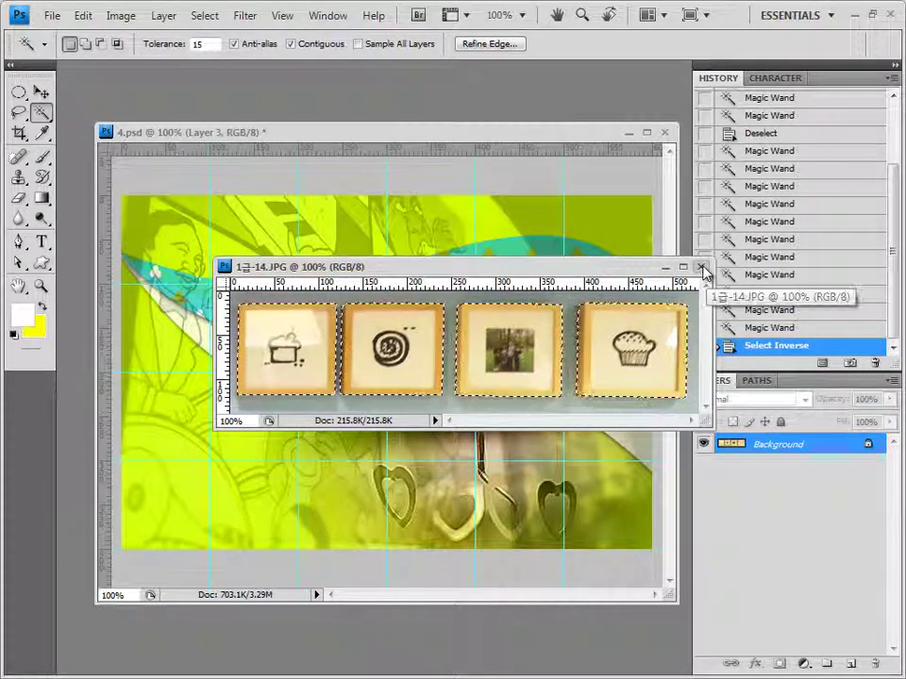
pyautogui.click(700, 268)
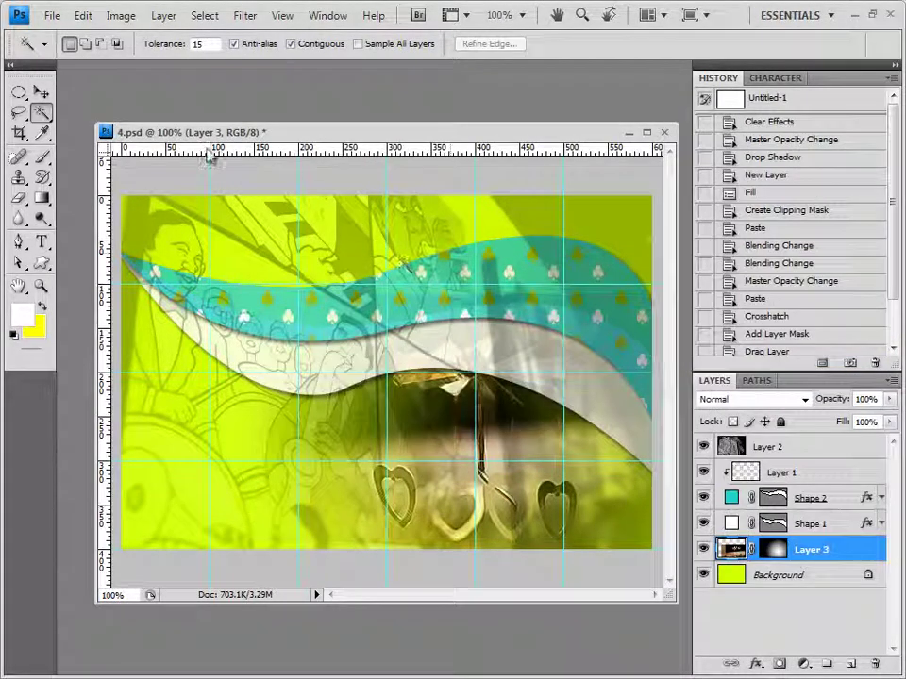
# Paste the four frames above Layer 2 in 4.psd, scale them down and centre them at about X 237.5 px, Y 53.5 px.
pyautogui.click(41, 92)
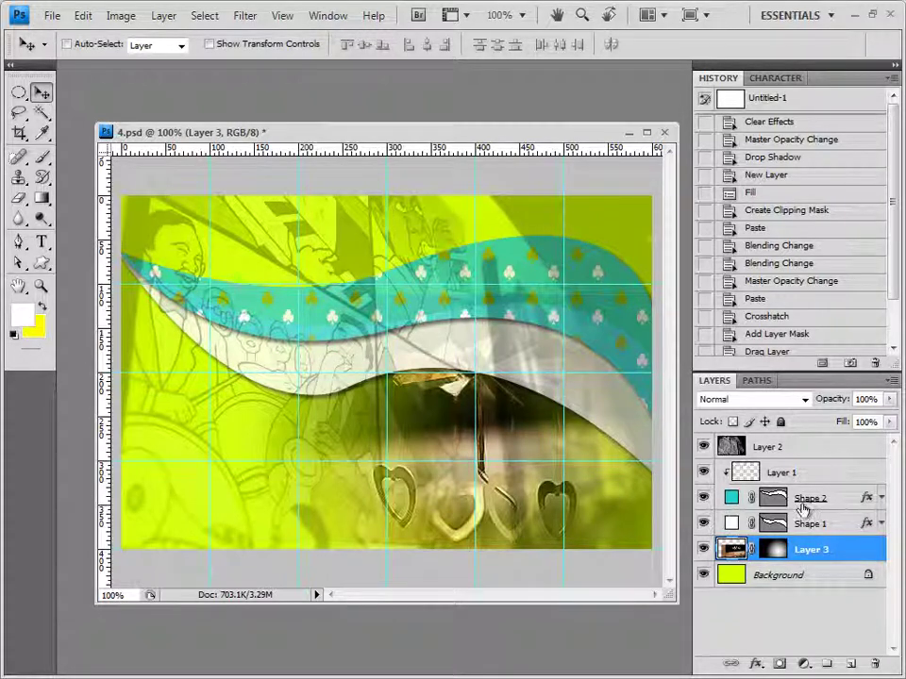
pyautogui.click(844, 504)
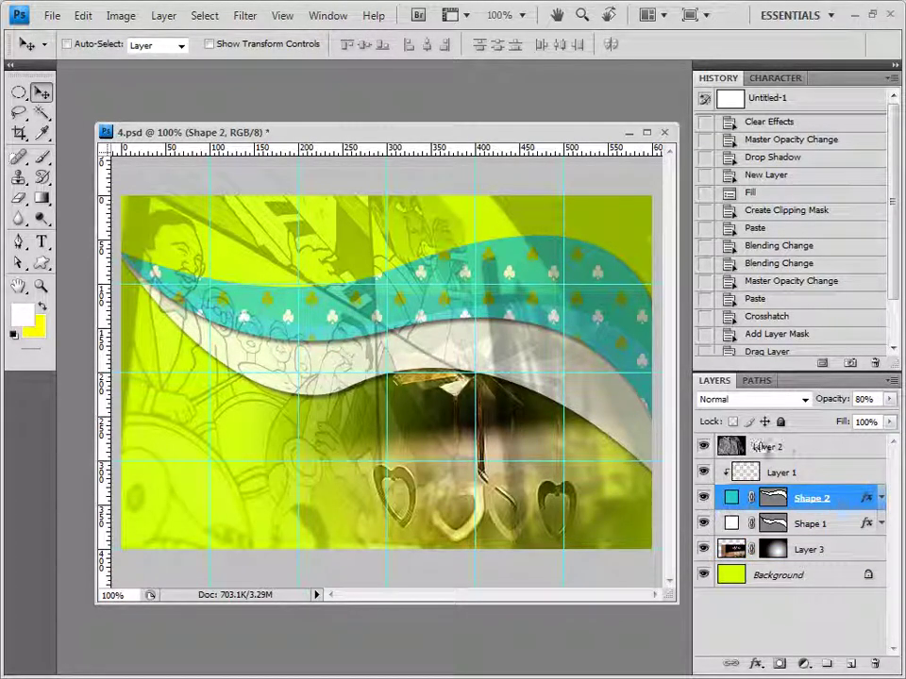
pyautogui.click(802, 452)
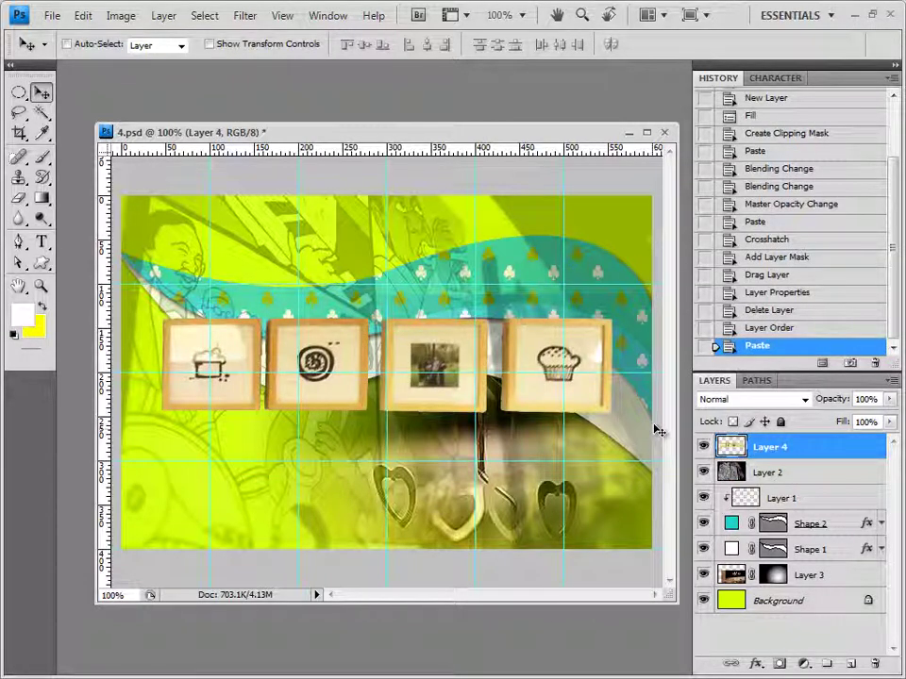
pyautogui.hotkey('ctrl', 't')
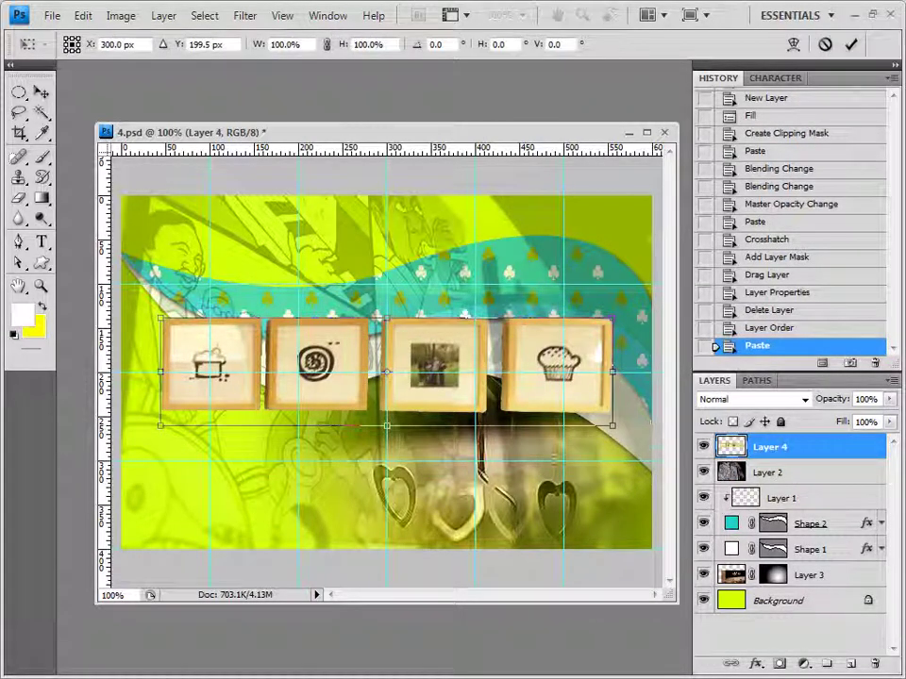
pyautogui.moveTo(459, 401); pyautogui.dragTo(471, 308)
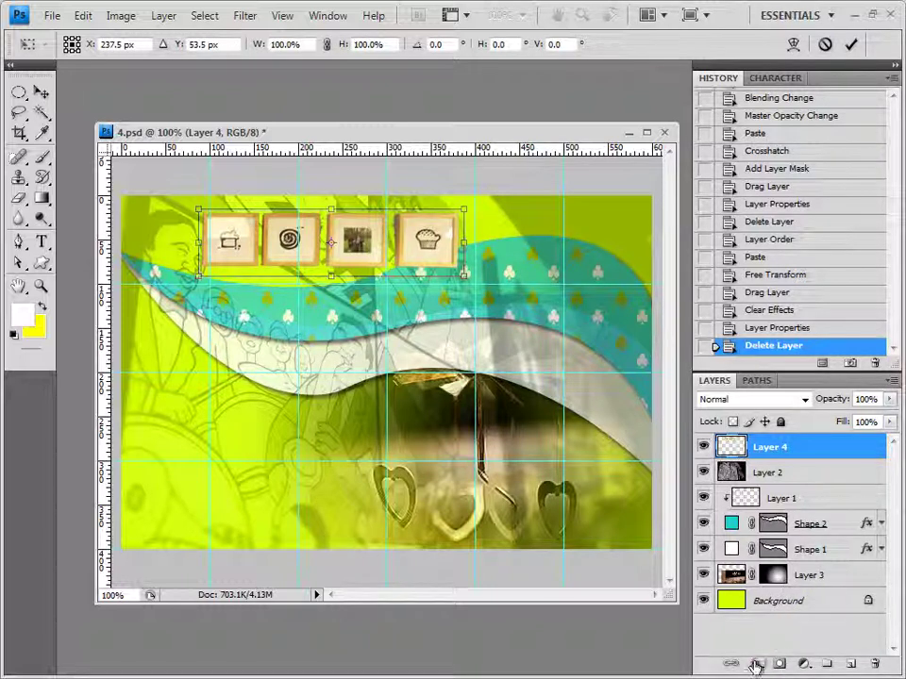
pyautogui.press('Return')
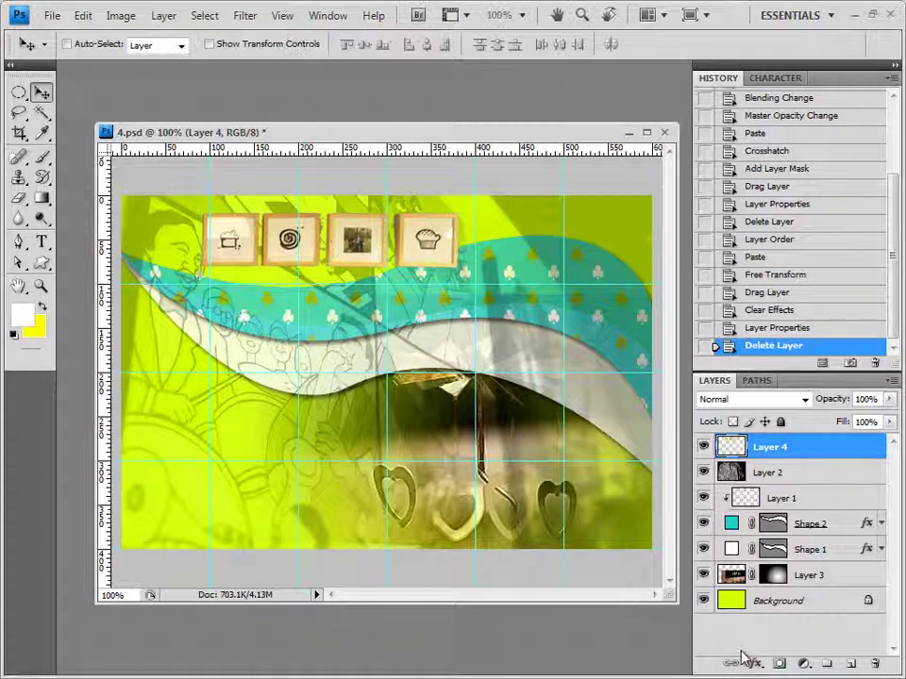
# Apply Bevel and Emboss and Drop Shadow layer effects with default settings to the picture frames layer.
pyautogui.click(743, 663)
pyautogui.click(783, 557)
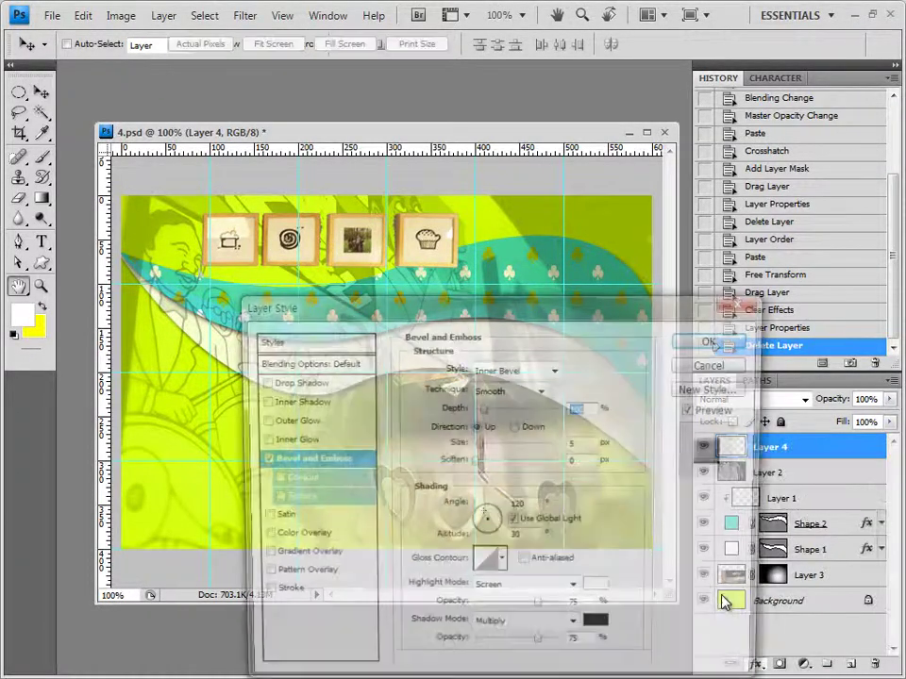
pyautogui.click(312, 303)
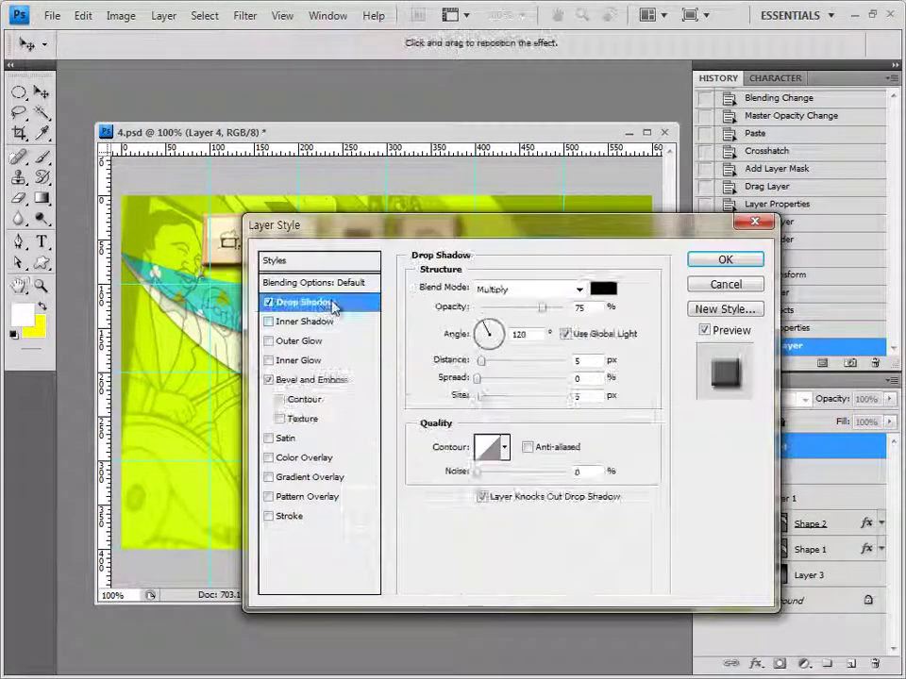
pyautogui.click(727, 261)
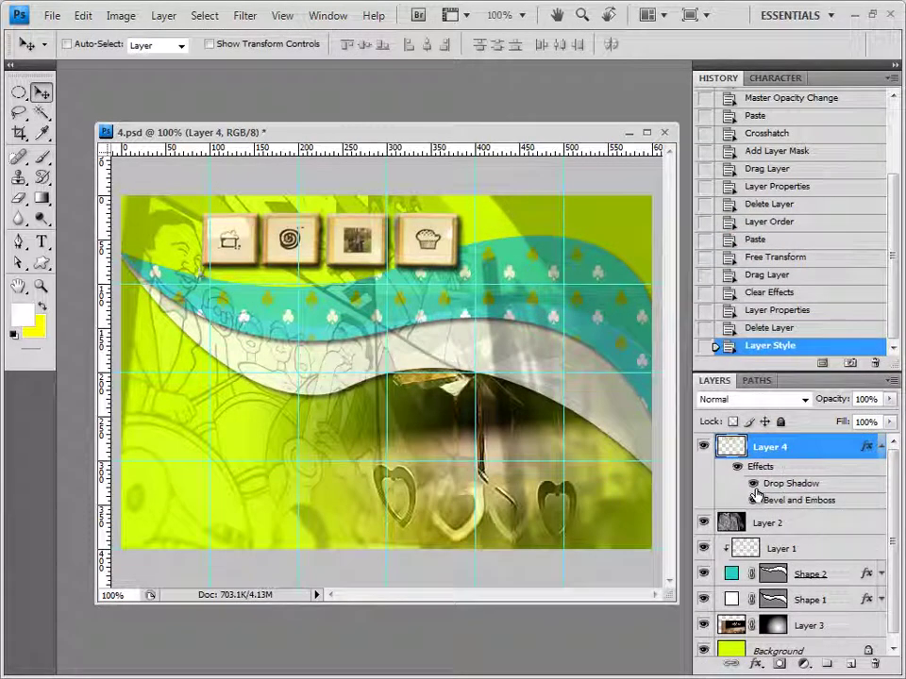
# Open 1급-15.JPG from the 기출문제07 folder as a tab beside 4.psd.
pyautogui.hotkey('alt', 'Tab')
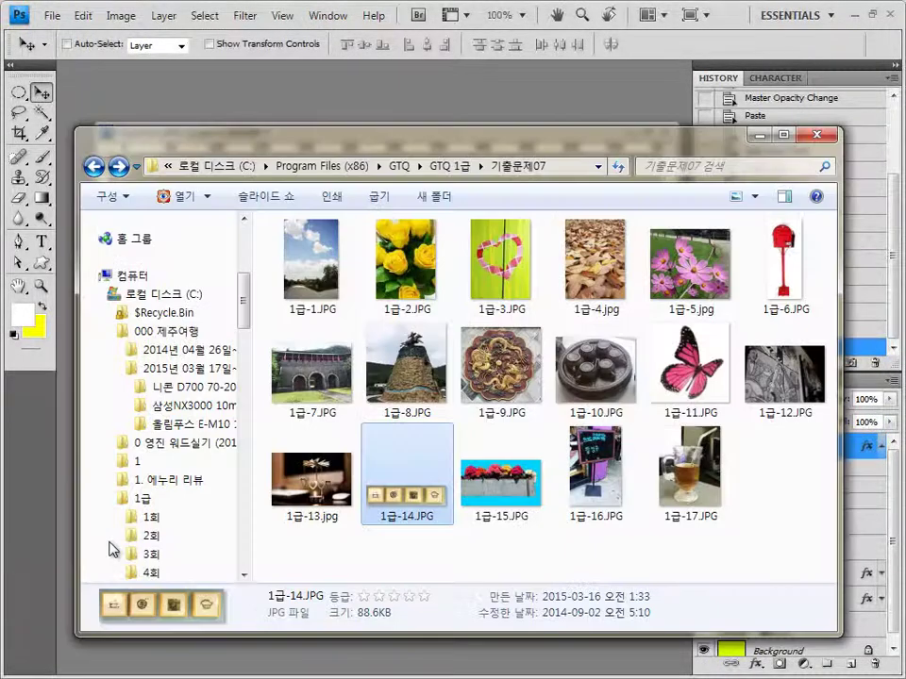
pyautogui.moveTo(496, 519); pyautogui.dragTo(236, 94)
pyautogui.moveTo(189, 66); pyautogui.dragTo(298, 162)
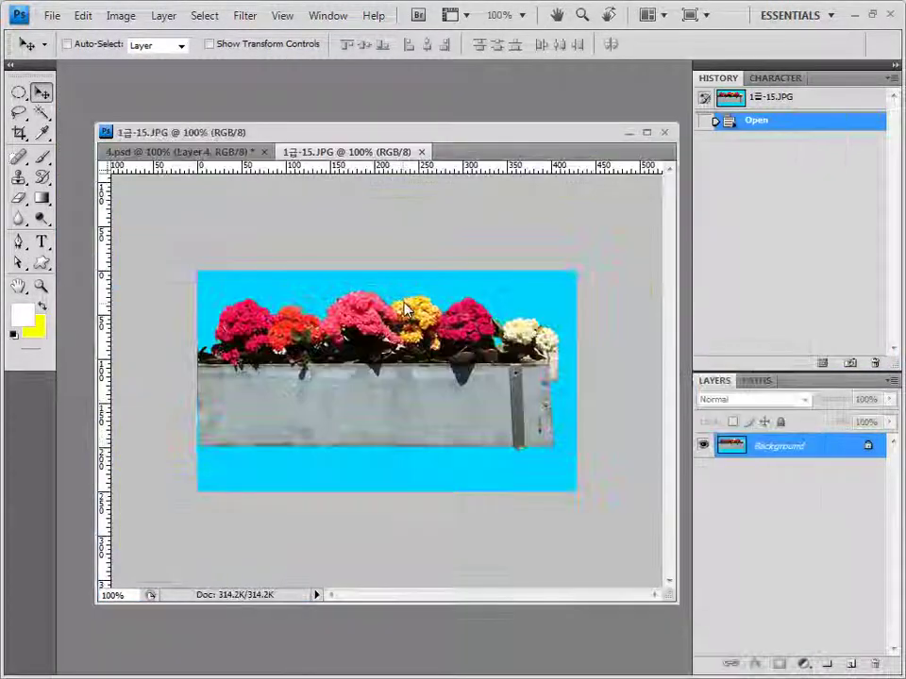
# Select the flower box by Magic Wand selecting the blue background and inverting it, then copy it and close 1급-15.JPG.
pyautogui.click(41, 112)
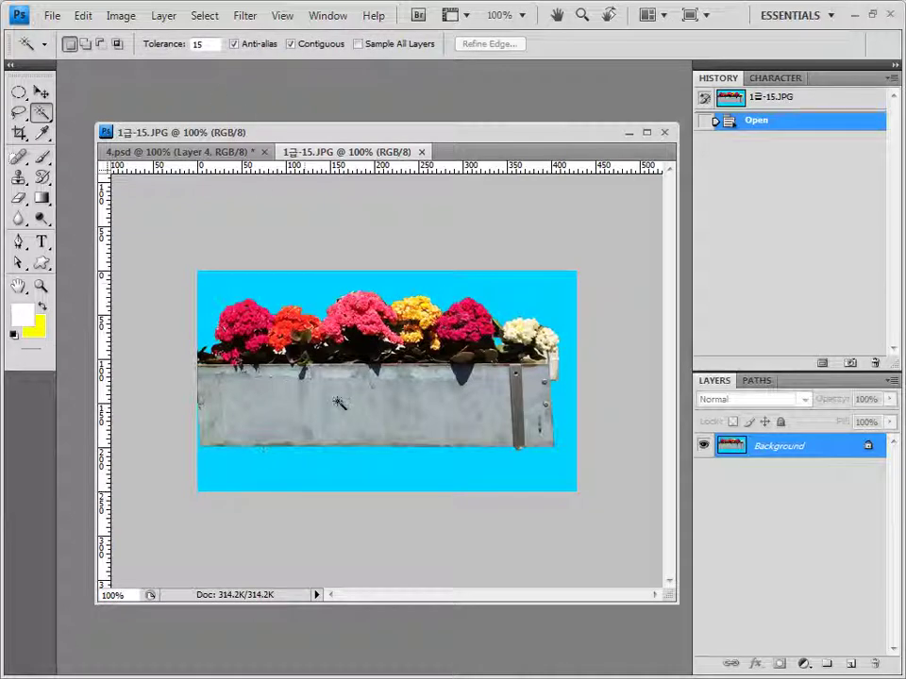
pyautogui.click(334, 286)
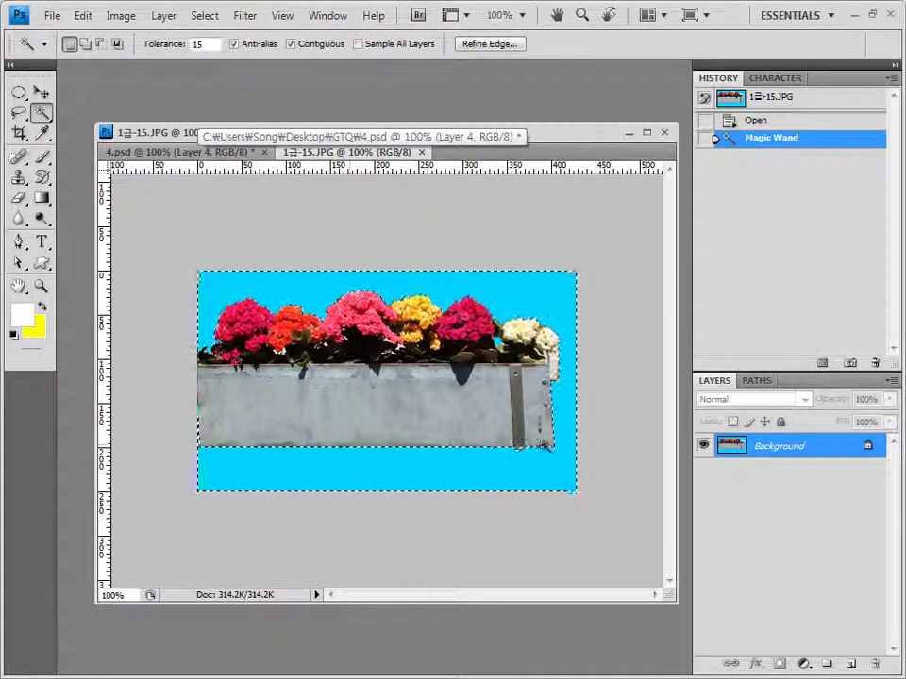
pyautogui.click(209, 17)
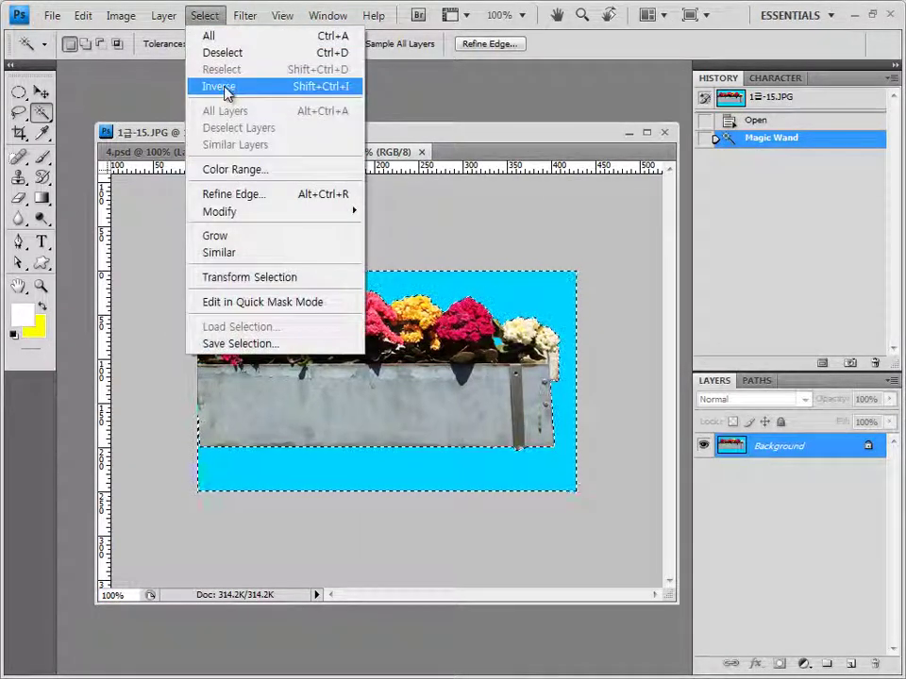
pyautogui.click(226, 88)
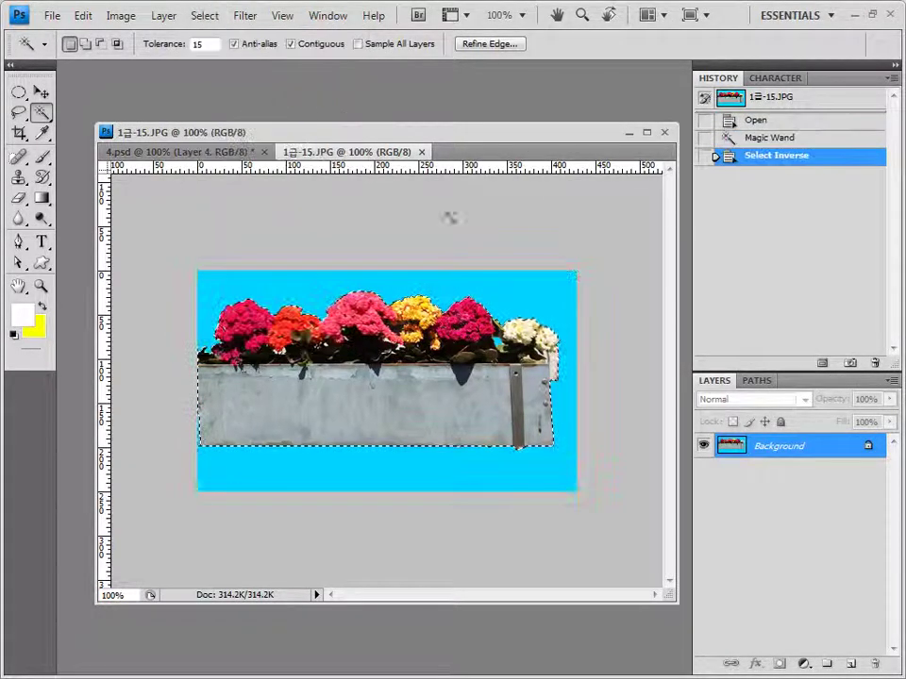
pyautogui.click(422, 152)
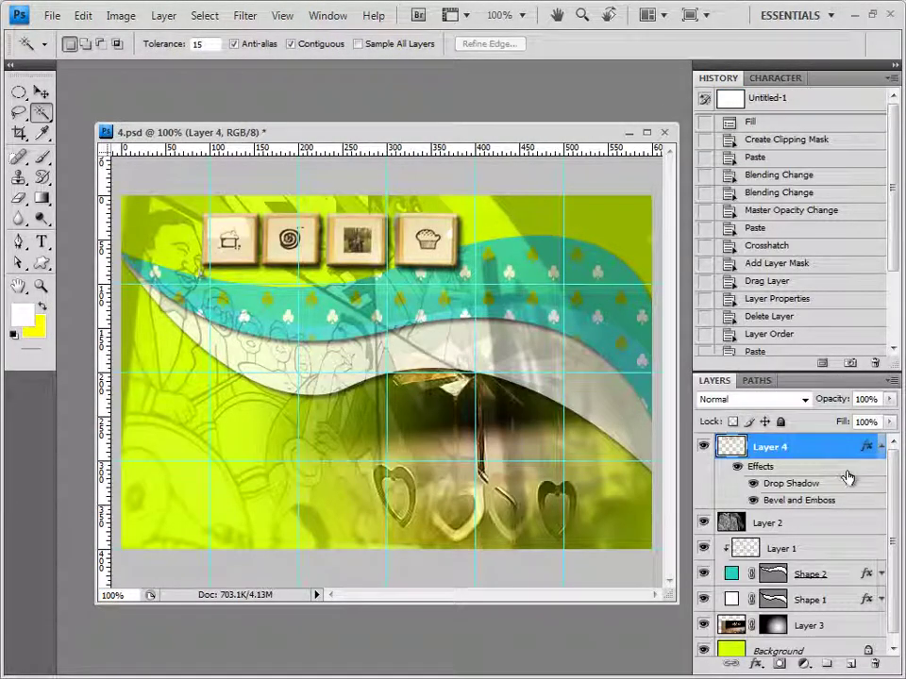
# Paste the flower box as the uppermost layer of 4.psd and apply a default Outer Glow to it.
pyautogui.hotkey('ctrl', 'v')
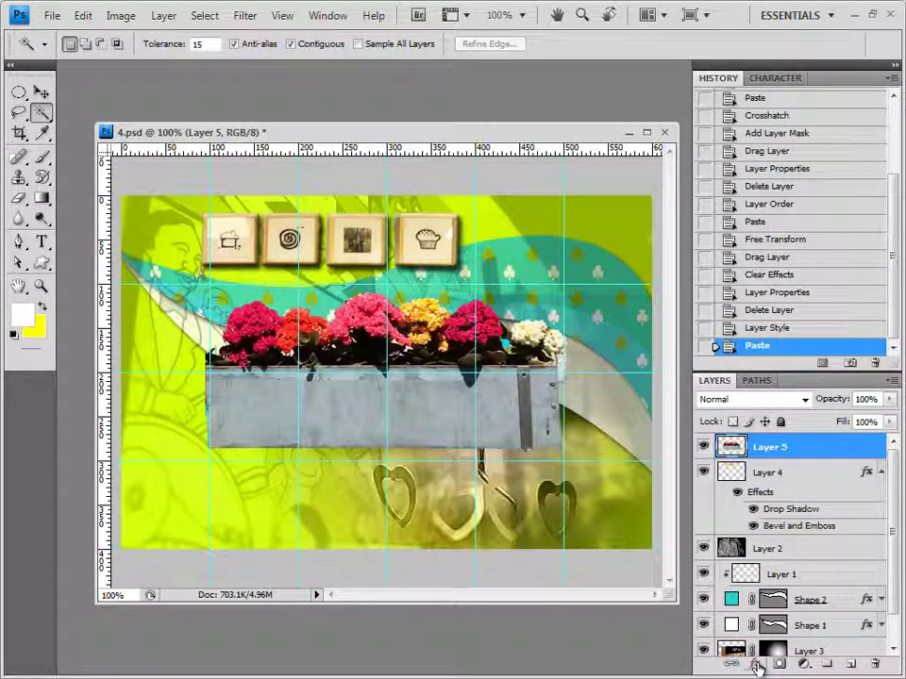
pyautogui.click(757, 668)
pyautogui.click(791, 514)
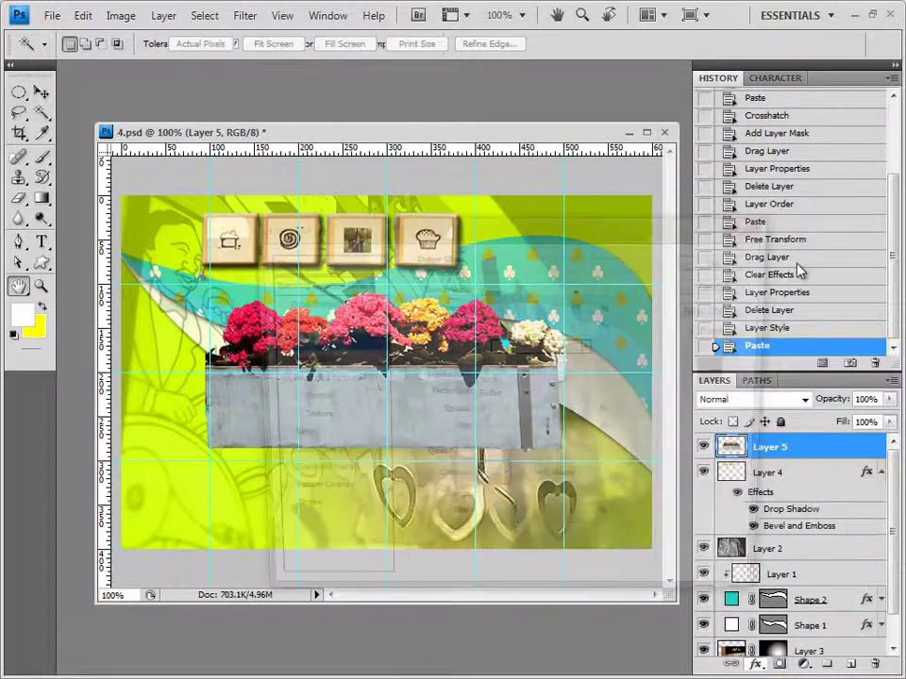
pyautogui.click(746, 259)
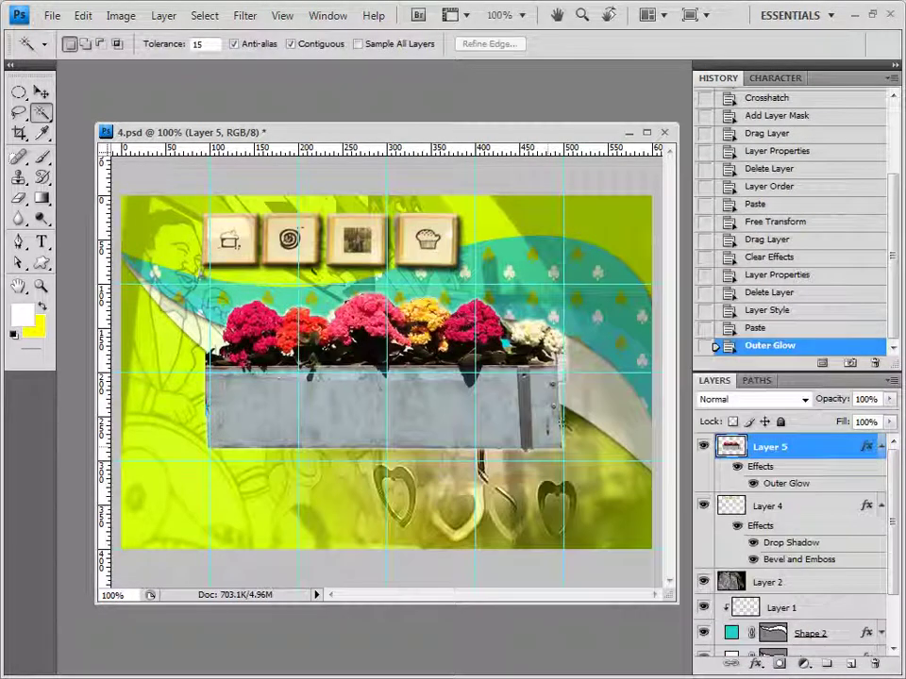
# Scale down the flower box and place it in the canvas's lower-left corner, centred at about X 113 px, Y 367 px.
pyautogui.hotkey('ctrl', 't')
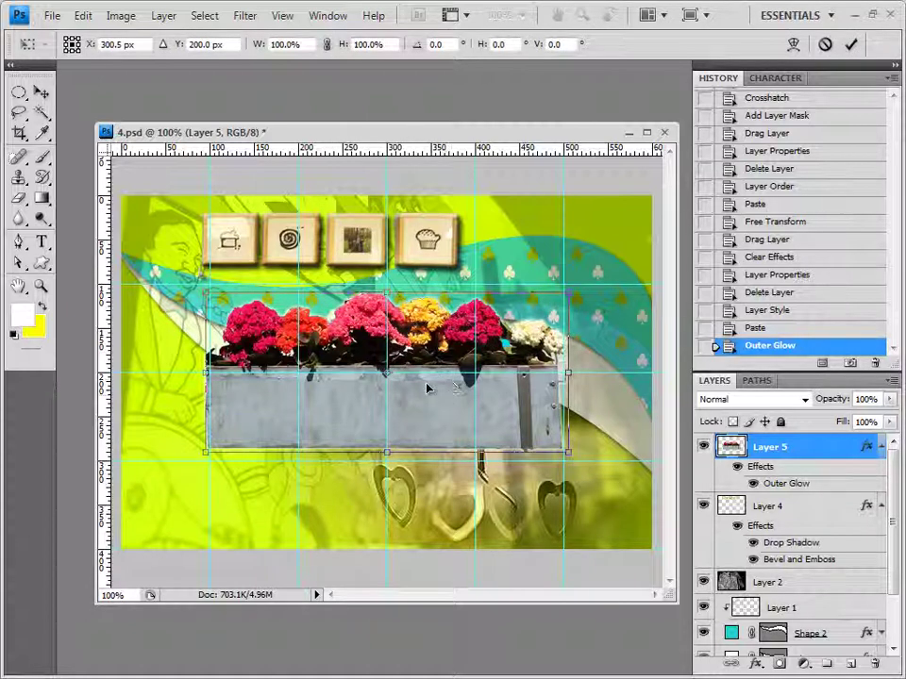
pyautogui.moveTo(335, 288); pyautogui.dragTo(302, 283)
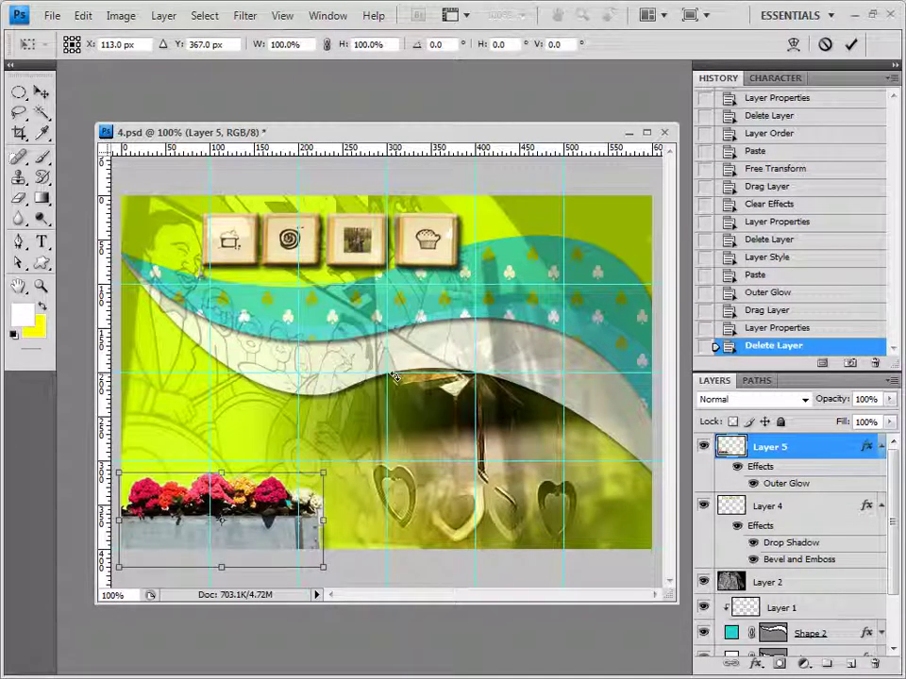
pyautogui.press('Return')
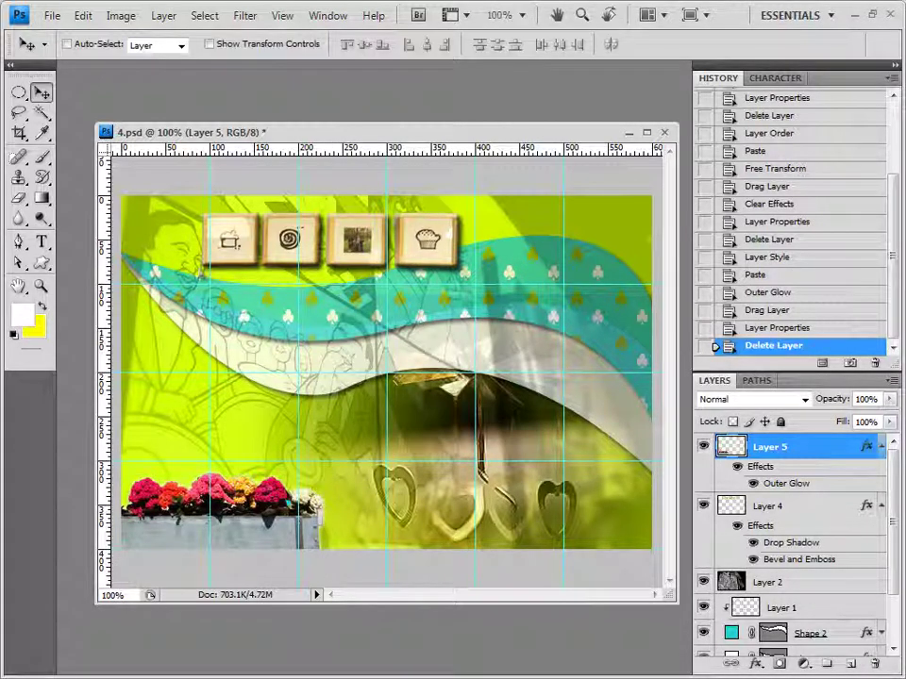
# Open 1급-16.JPG from the 기출문제07 folder and float it in its own window over 4.psd.
pyautogui.hotkey('alt', 'Tab')
pyautogui.click(596, 476)
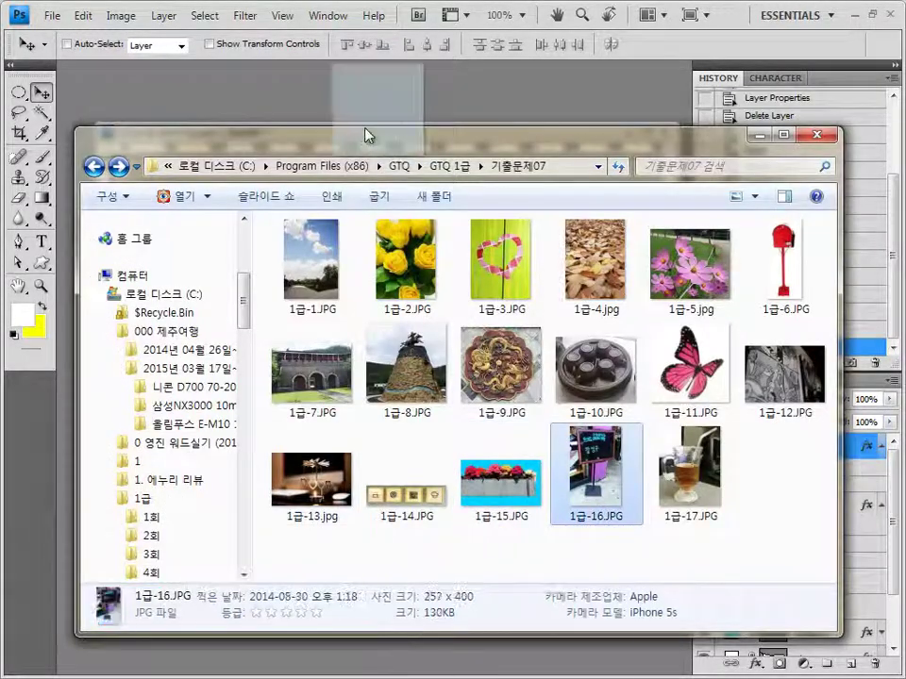
pyautogui.moveTo(368, 135); pyautogui.dragTo(317, 116)
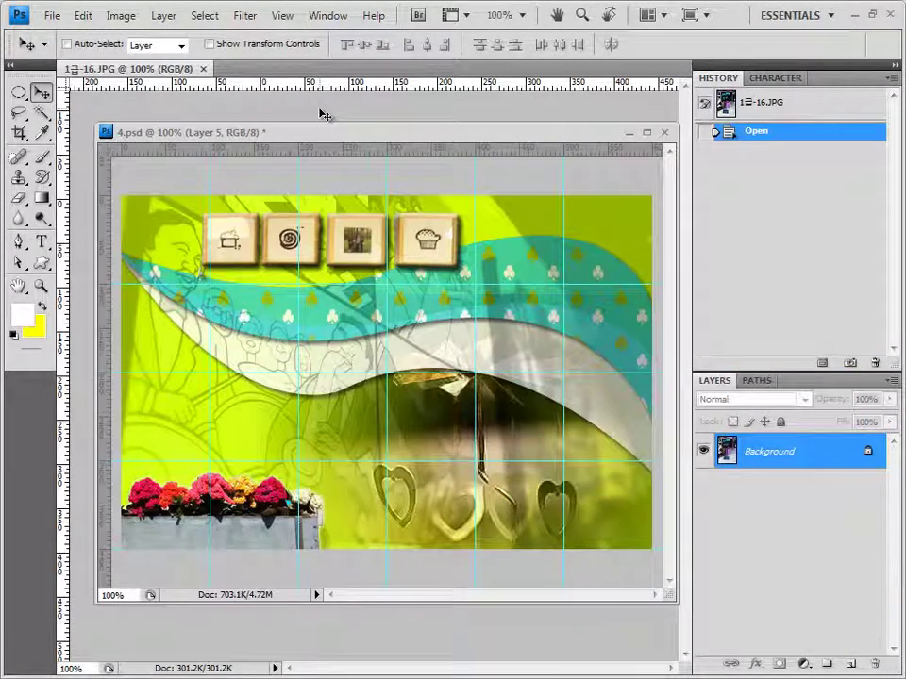
pyautogui.moveTo(118, 69); pyautogui.dragTo(309, 169)
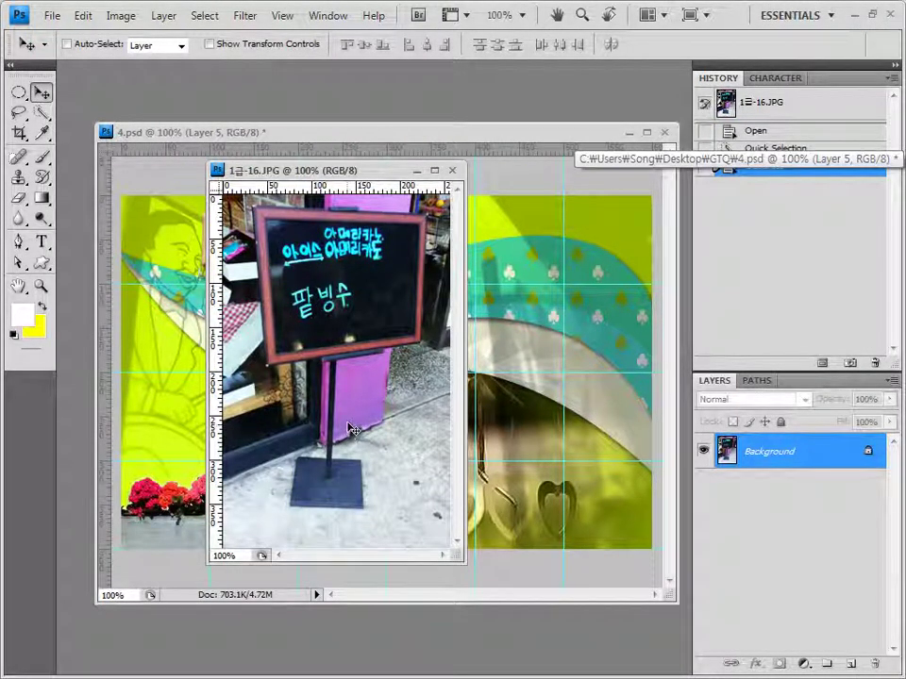
pyautogui.click(41, 112)
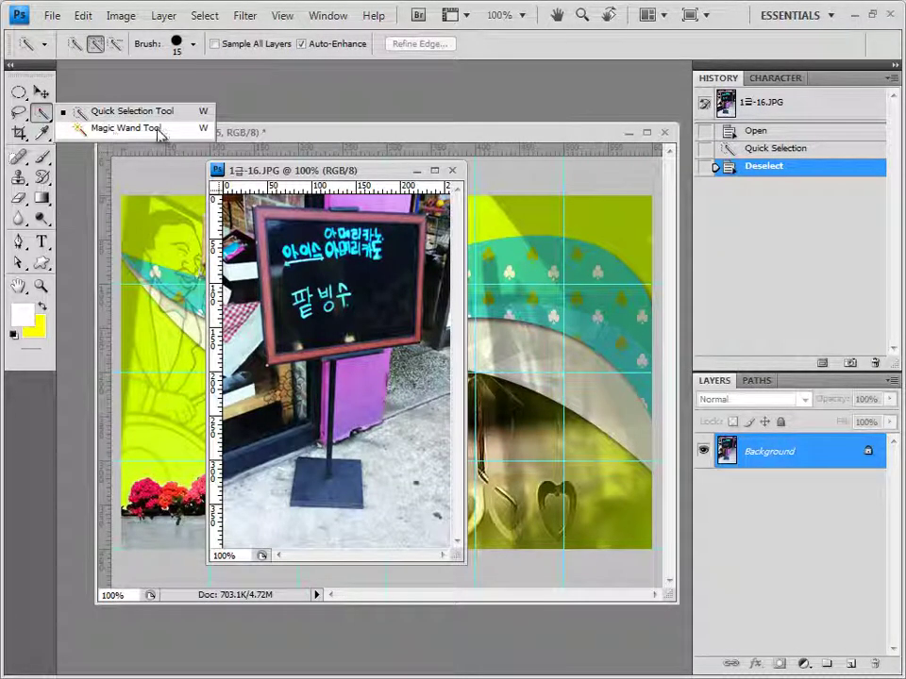
pyautogui.click(75, 112)
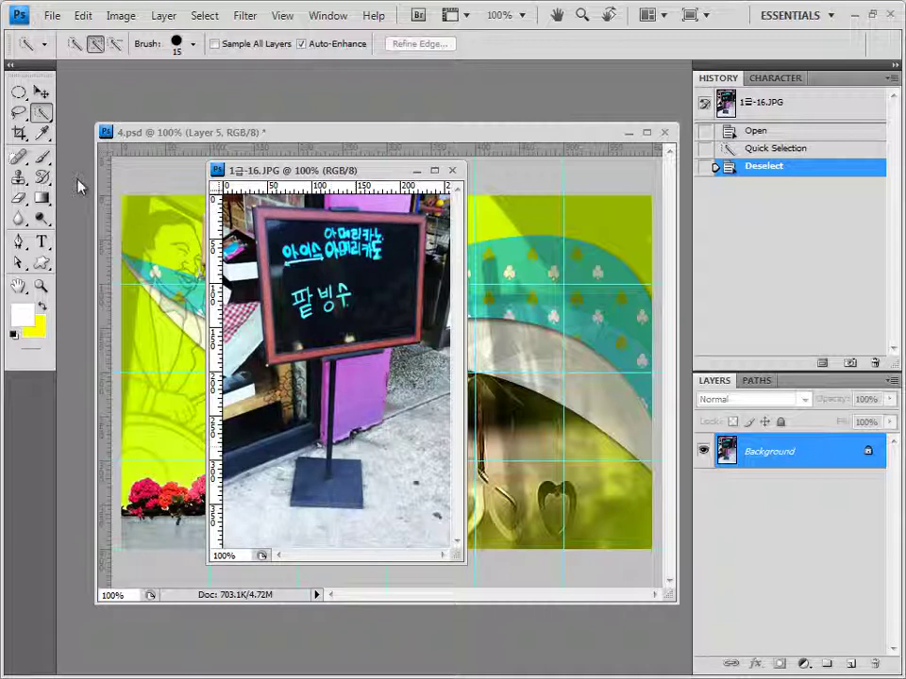
pyautogui.click(20, 114)
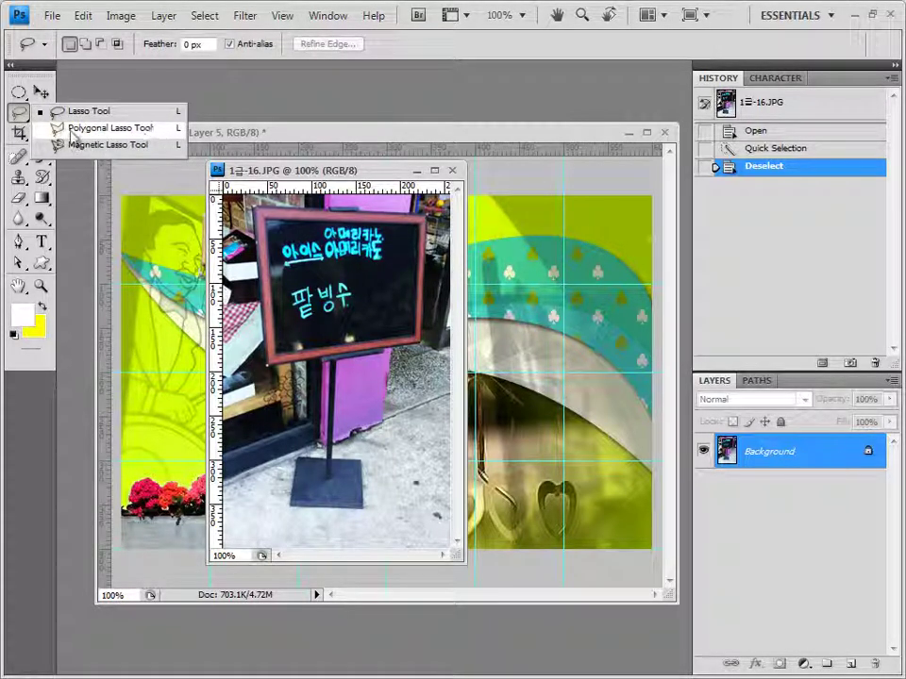
pyautogui.click(20, 115)
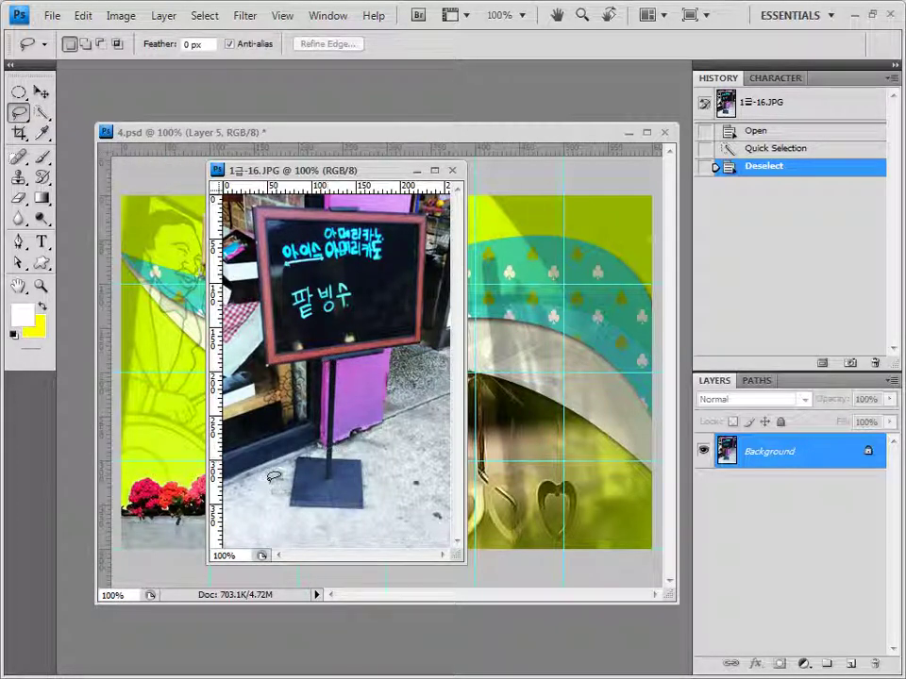
pyautogui.click(19, 112)
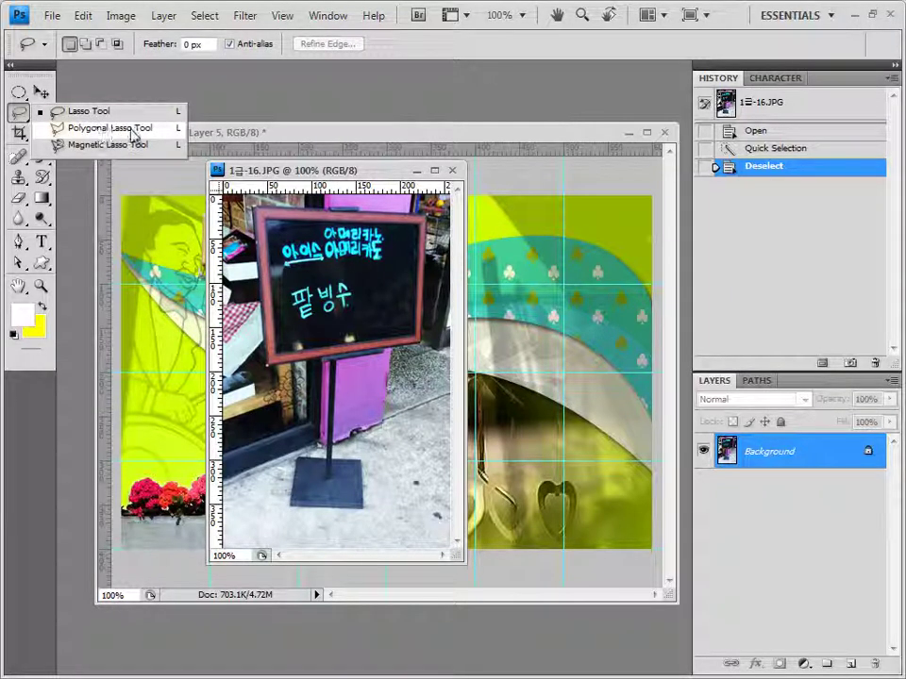
pyautogui.click(19, 106)
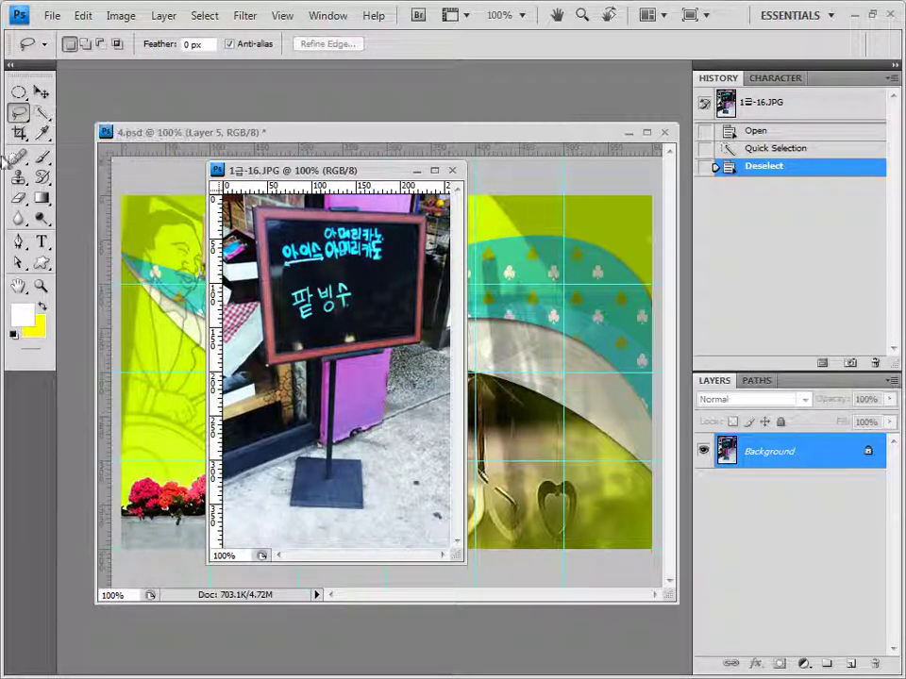
# Trace a closed Pen tool work path in Paths mode around the chalkboard sign, its pole and its base.
pyautogui.click(19, 244)
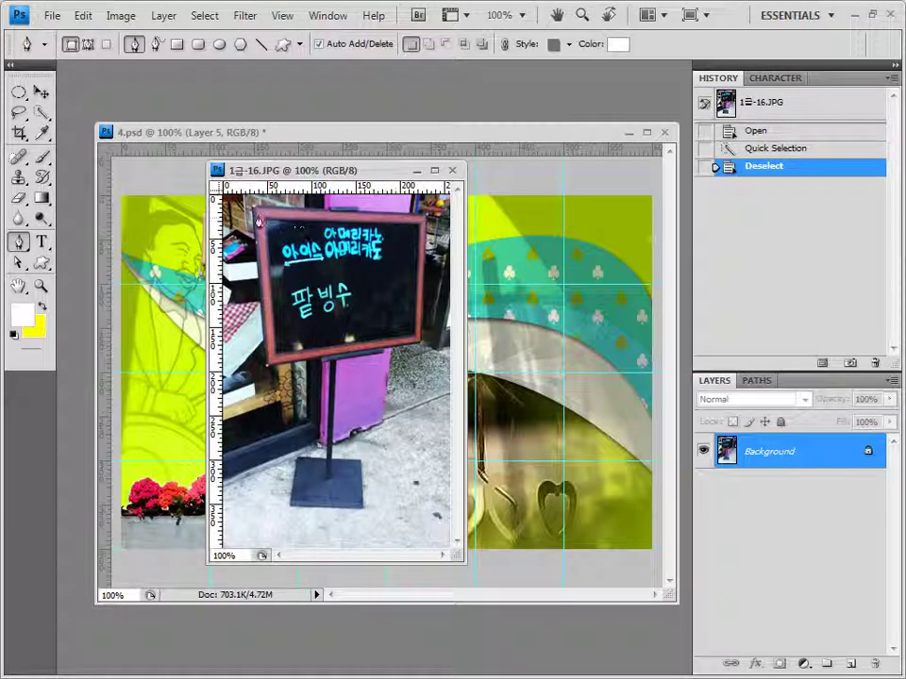
pyautogui.click(87, 45)
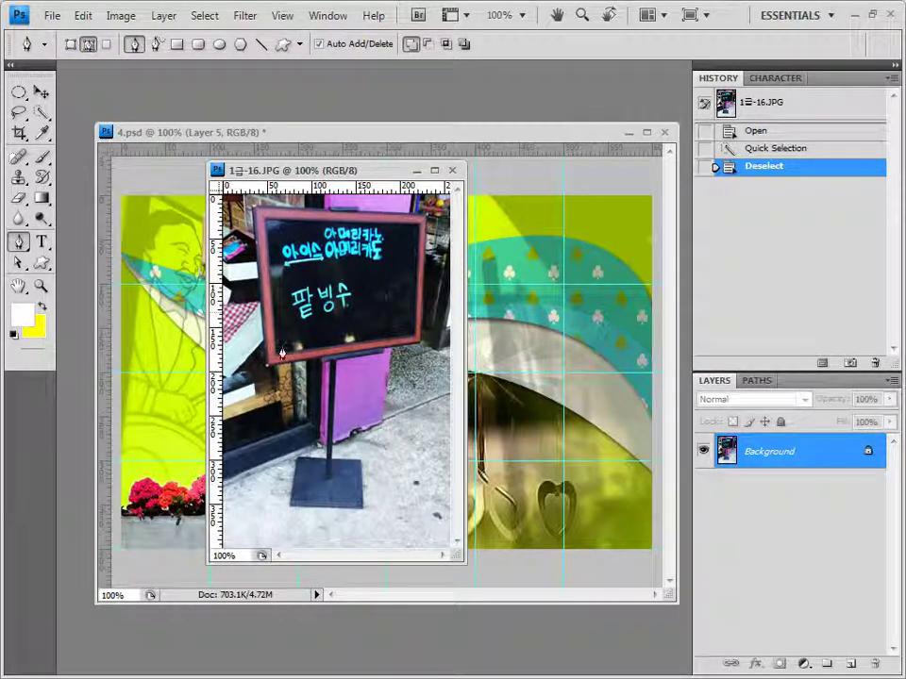
pyautogui.click(252, 209)
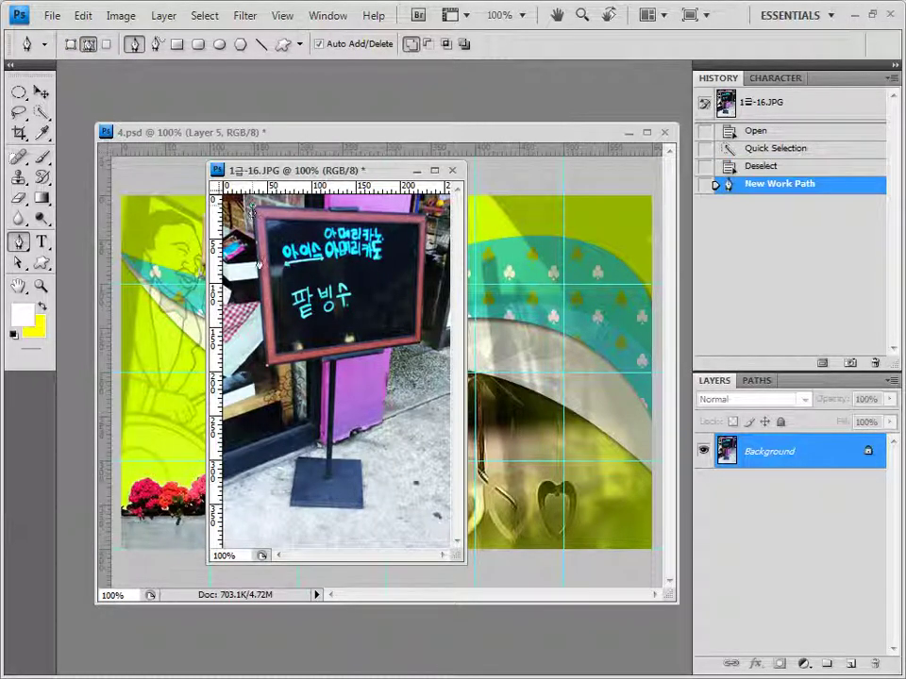
pyautogui.click(266, 372)
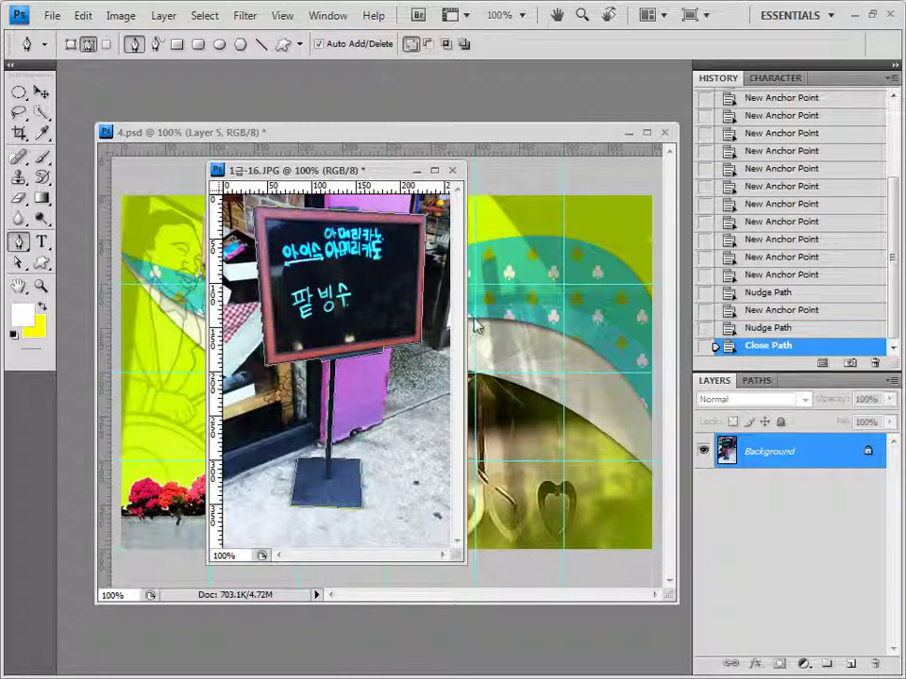
# Load the chalkboard sign's work path as a selection, close 1급-16.JPG without saving, and paste the copied sign into 4.psd.
pyautogui.click(757, 381)
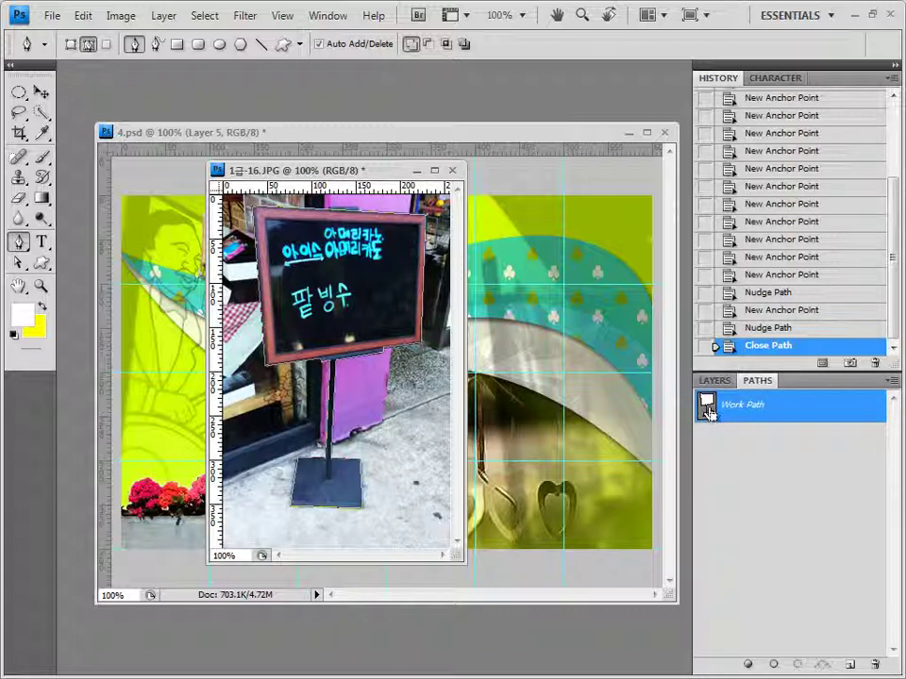
pyautogui.keyDown('ctrl'); pyautogui.click(707, 407); pyautogui.keyUp('ctrl')
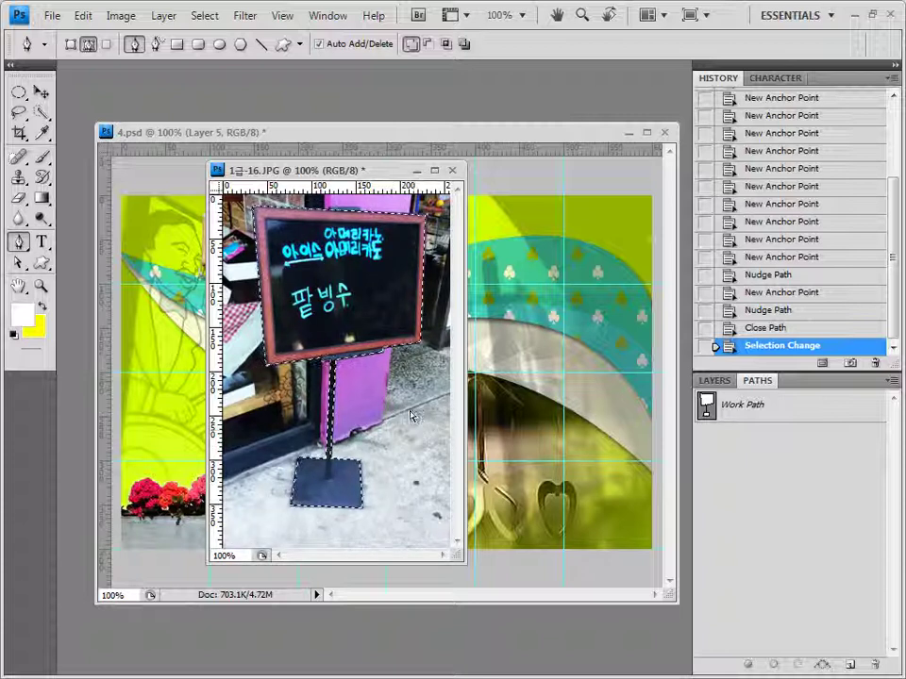
pyautogui.click(452, 169)
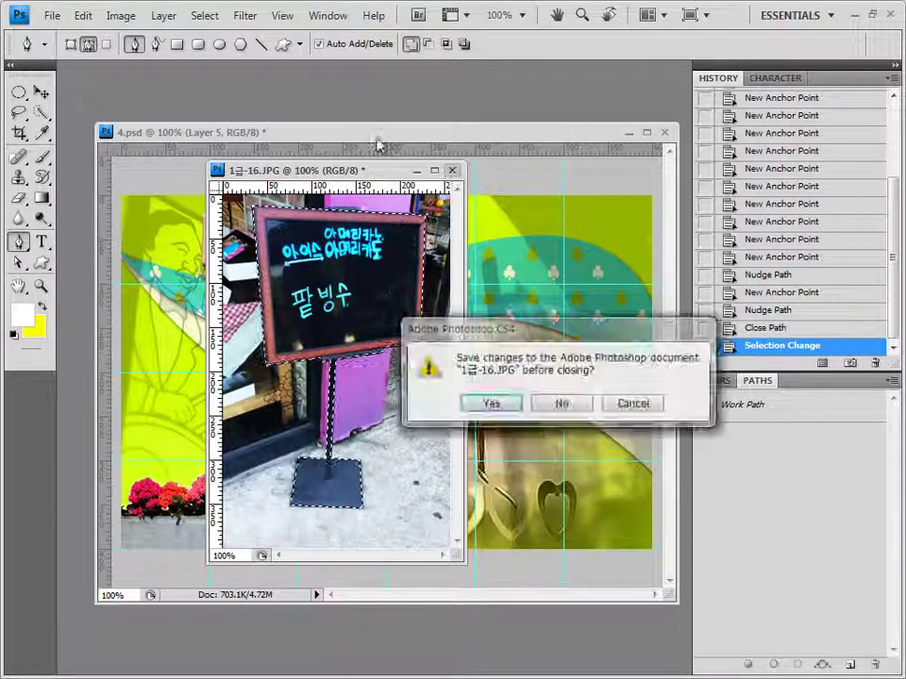
pyautogui.click(575, 411)
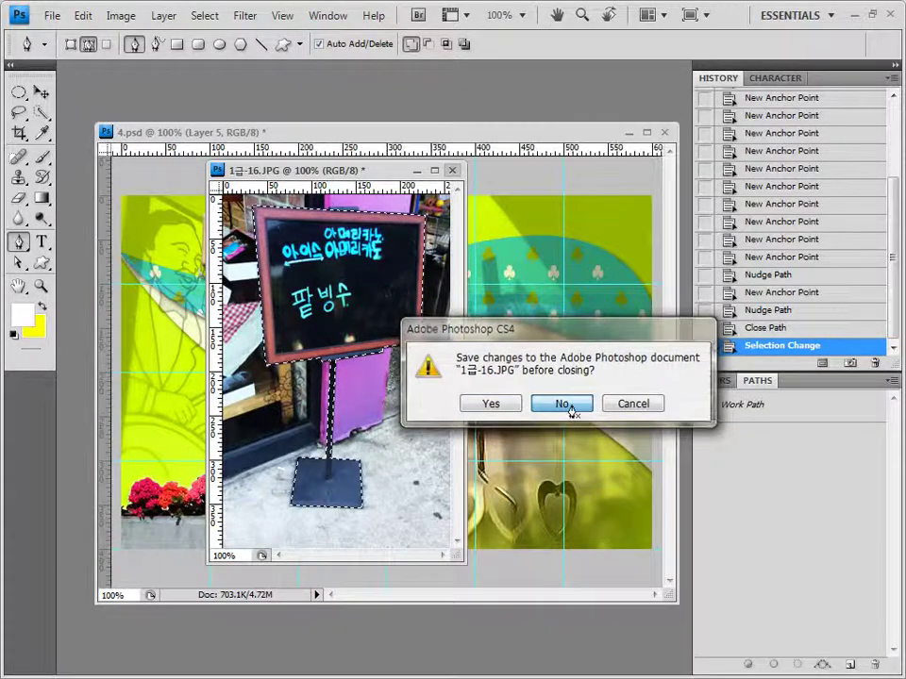
pyautogui.click(714, 380)
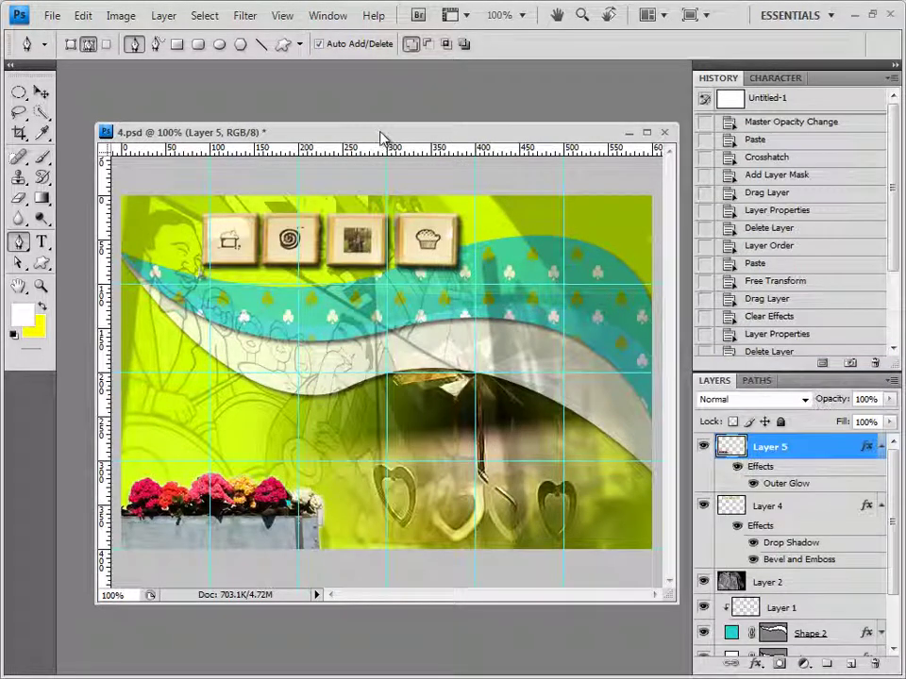
pyautogui.hotkey('ctrl', 'v')
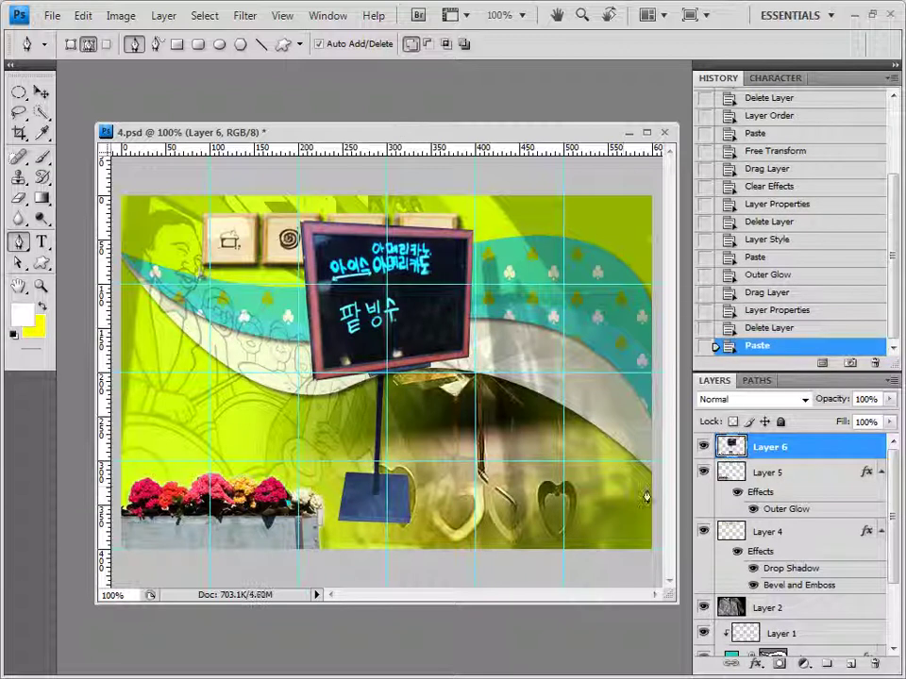
# Scale down the chalkboard sign slightly and place it over the flower box, centred at about X 100 px, Y 270.5 px.
pyautogui.doubleClick(766, 449)
pyautogui.click(41, 91)
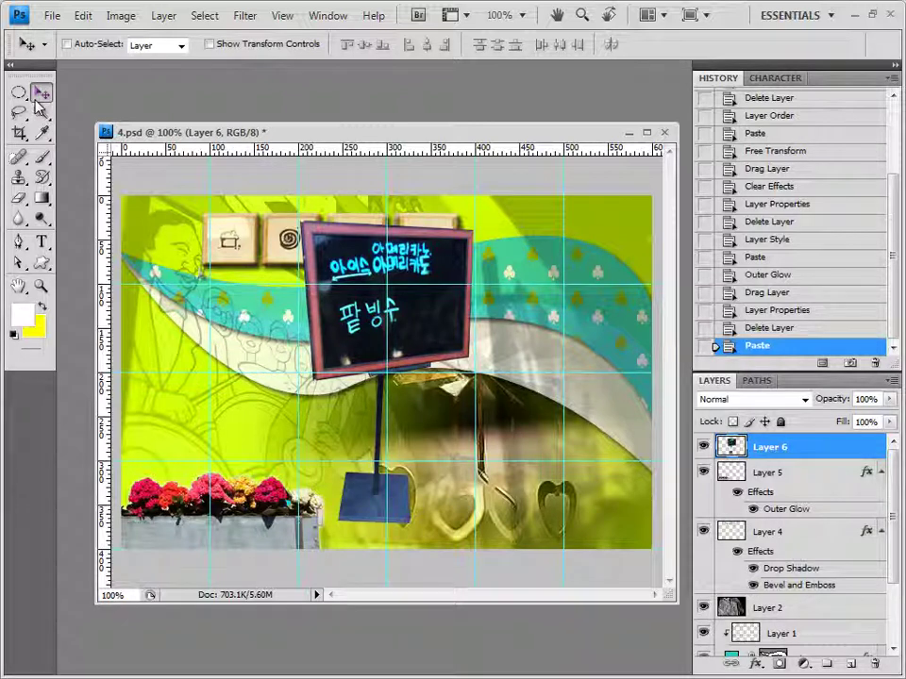
pyautogui.hotkey('ctrl', 't')
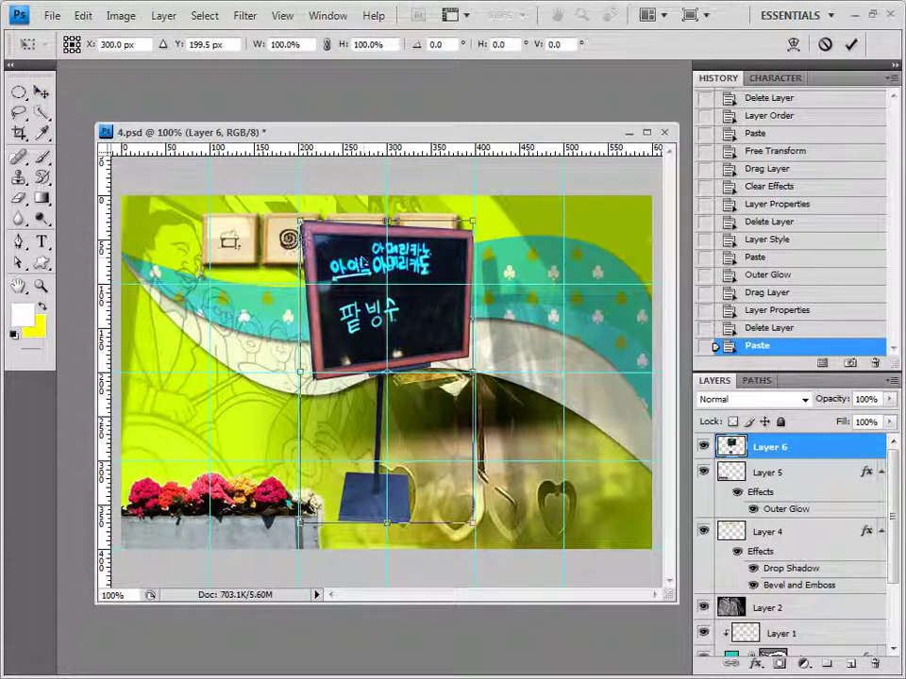
pyautogui.moveTo(377, 311); pyautogui.dragTo(218, 320)
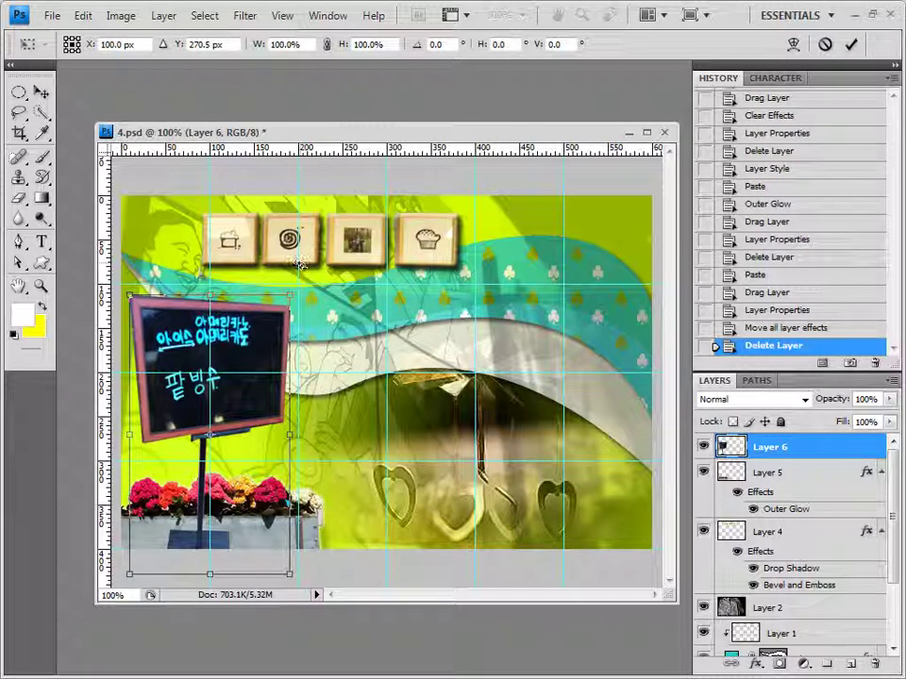
pyautogui.press('Return')
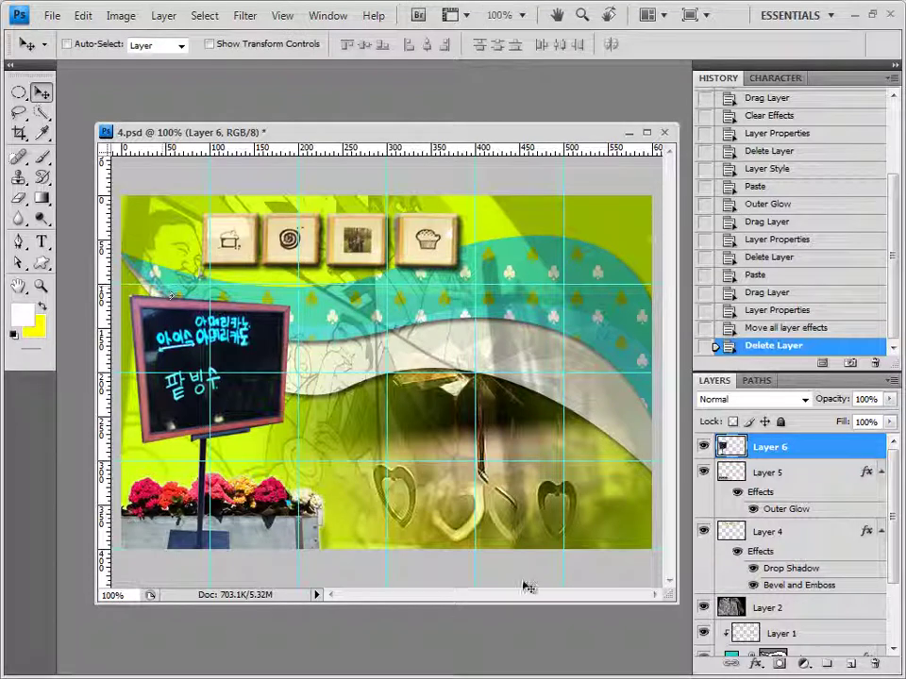
# Apply an Outer Glow with default settings to the chalkboard sign layer.
pyautogui.click(756, 663)
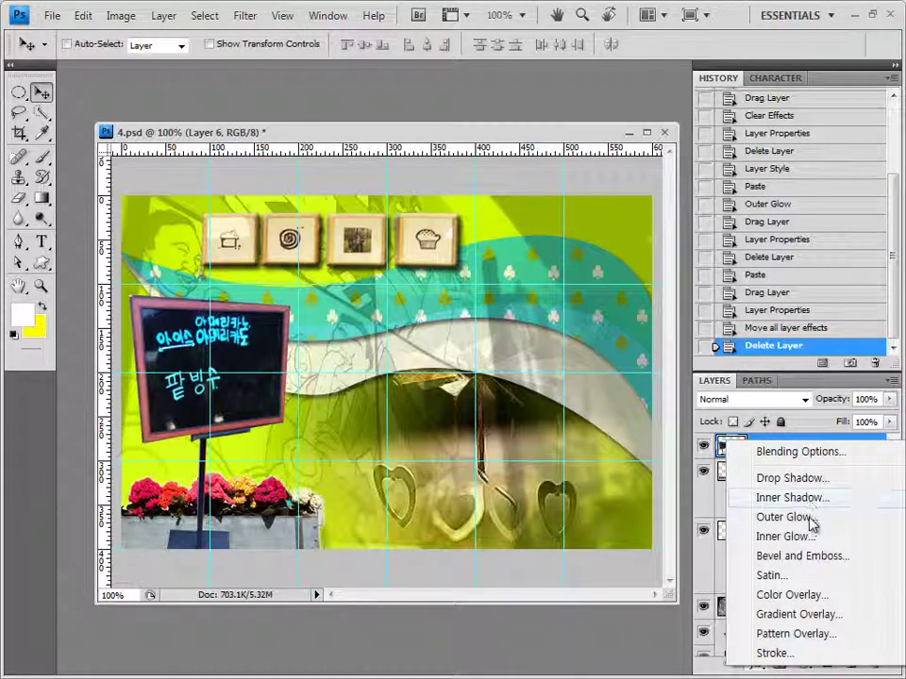
pyautogui.click(759, 518)
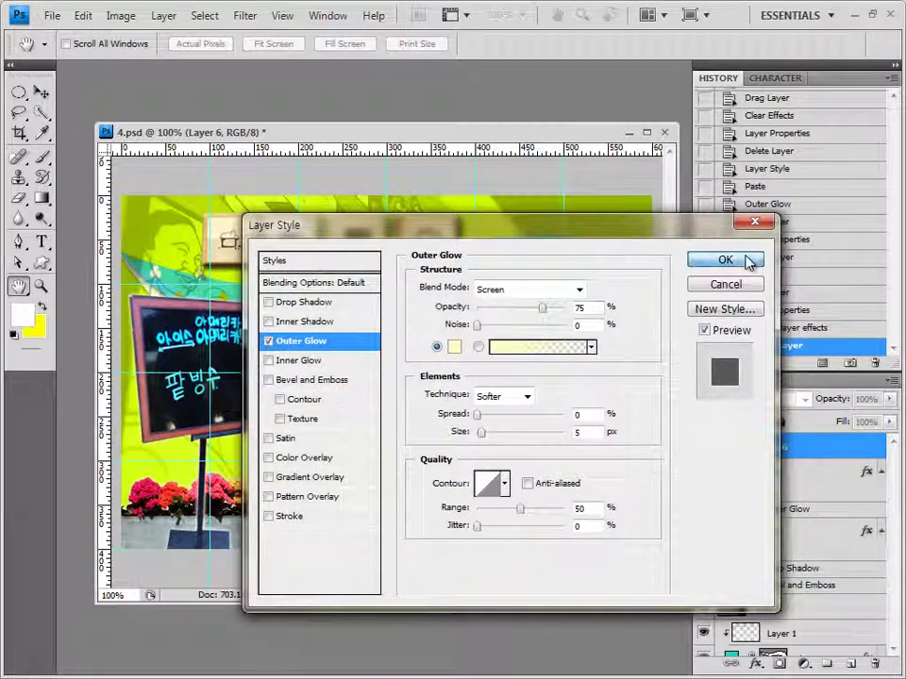
pyautogui.click(743, 260)
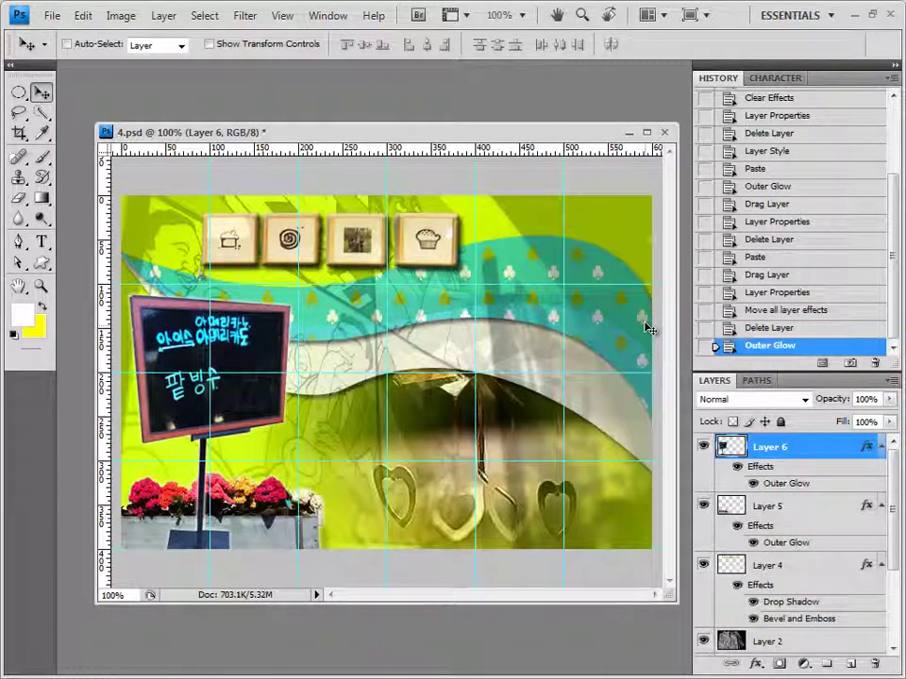
pyautogui.scroll(3, 793, 226)
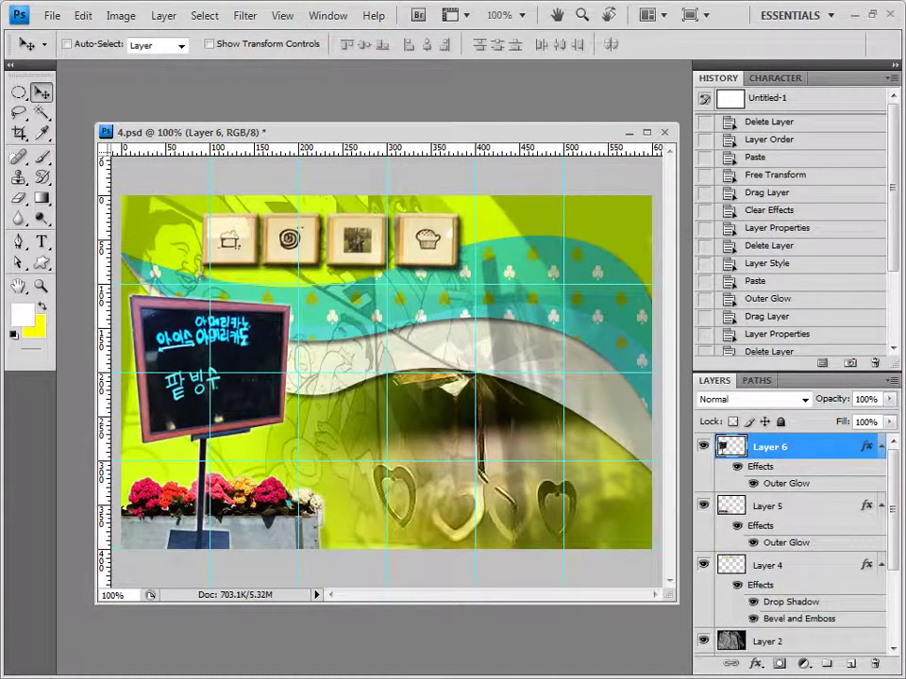
# Open 1급-17.JPG and float it in its own window over 4.psd.
pyautogui.hotkey('alt', 'Tab')
pyautogui.moveTo(687, 475); pyautogui.dragTo(444, 128)
pyautogui.moveTo(117, 68); pyautogui.dragTo(417, 108)
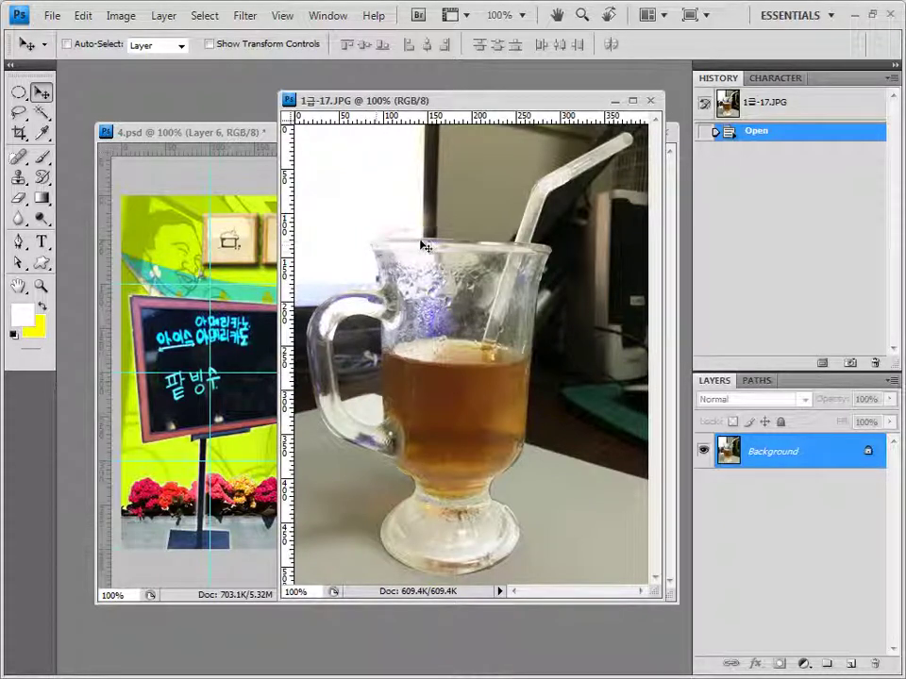
# Select the body and foot of the glass mug with the Quick Selection tool, starting a new selection with a 15 px brush.
pyautogui.click(41, 112)
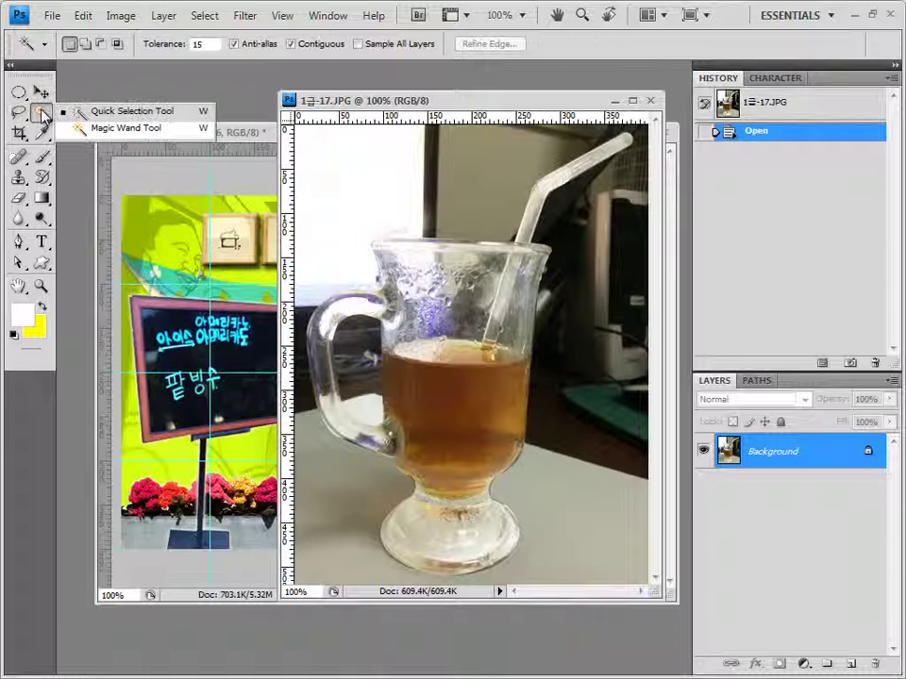
pyautogui.click(104, 112)
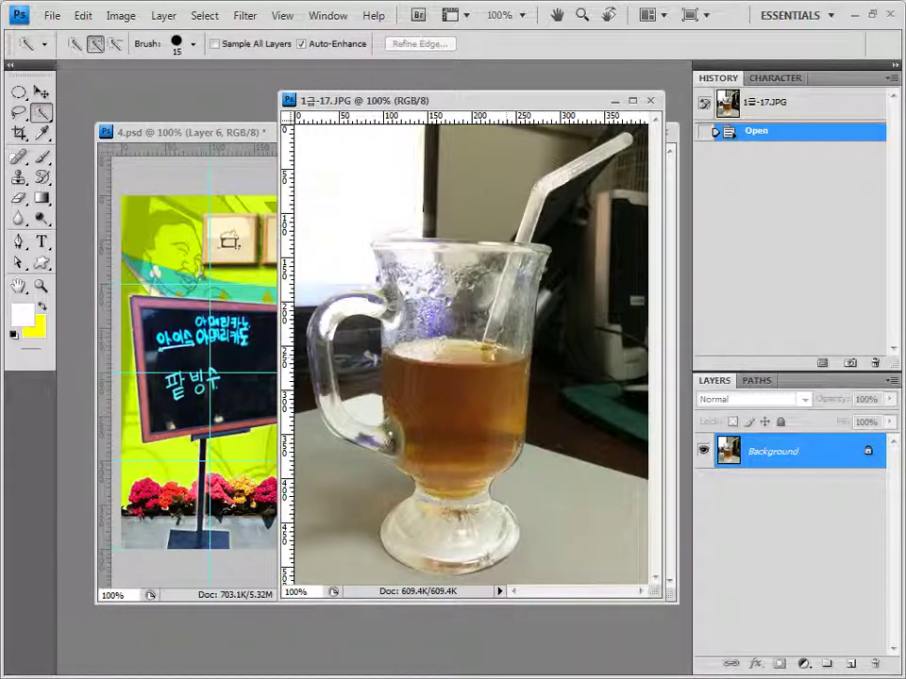
pyautogui.click(193, 44)
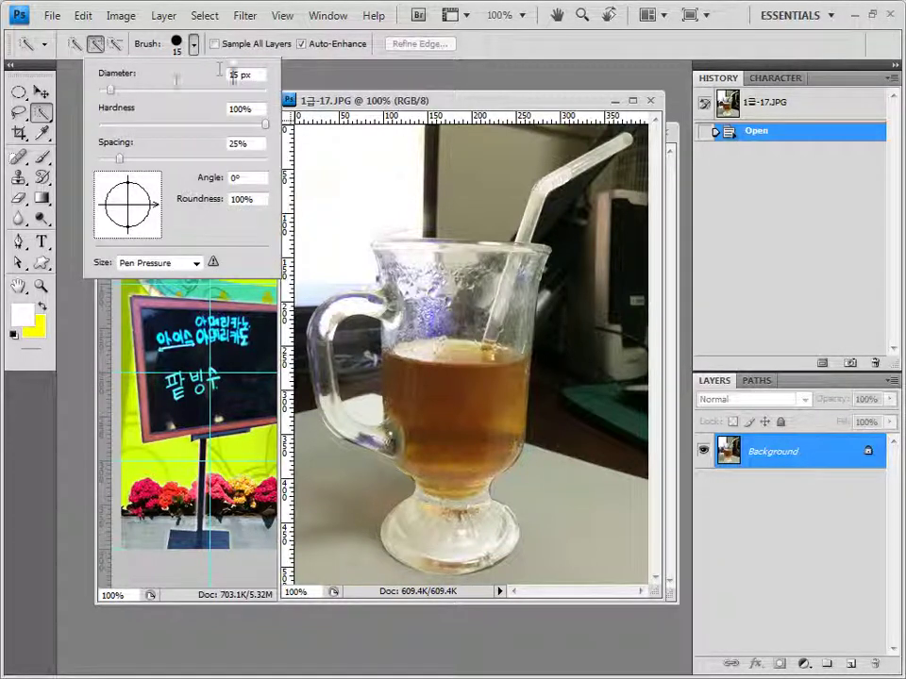
pyautogui.click(76, 44)
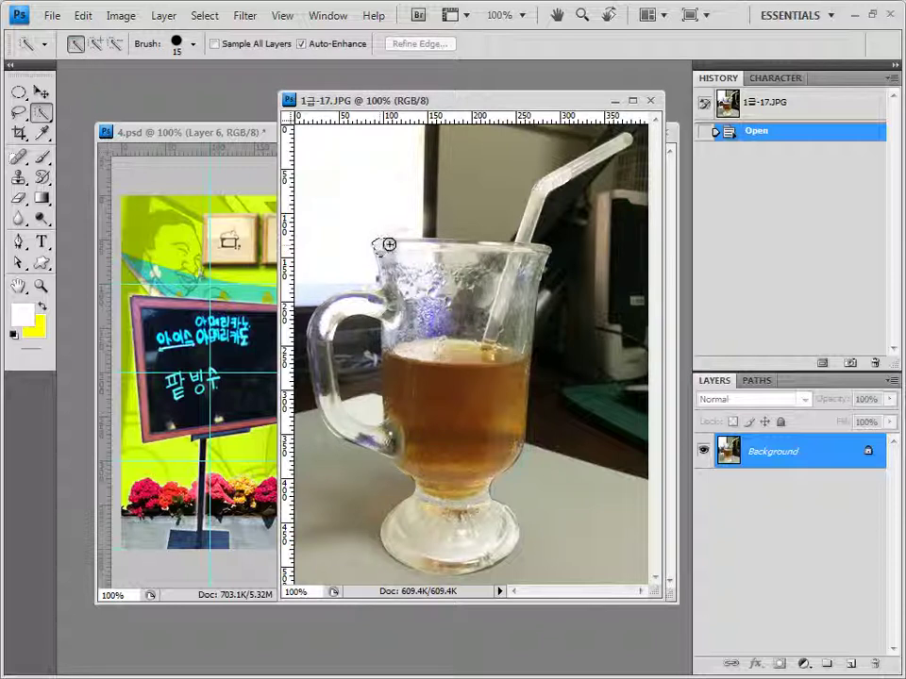
pyautogui.moveTo(389, 245)
pyautogui.mouseDown()
pyautogui.moveTo(516, 251)
pyautogui.moveTo(532, 292)
pyautogui.moveTo(526, 347)
pyautogui.moveTo(507, 454)
pyautogui.moveTo(476, 495)
pyautogui.moveTo(507, 529)
pyautogui.moveTo(505, 545)
pyautogui.moveTo(506, 527)
pyautogui.mouseUp()
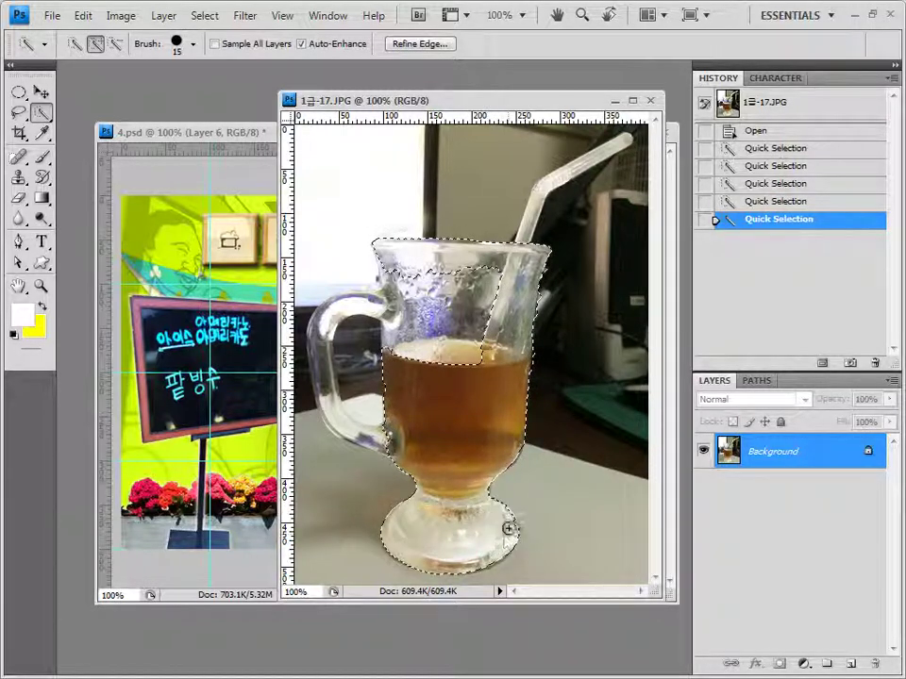
pyautogui.moveTo(407, 525); pyautogui.dragTo(463, 520)
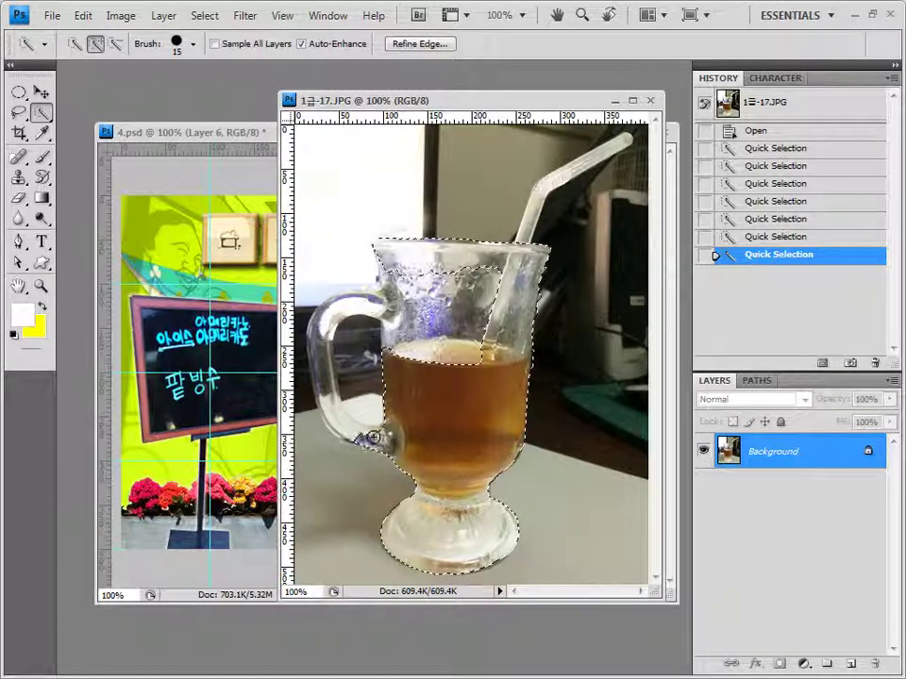
# Extend the quick selection over the mug's handle and the unselected upper part of the glass.
pyautogui.moveTo(360, 435); pyautogui.dragTo(338, 428)
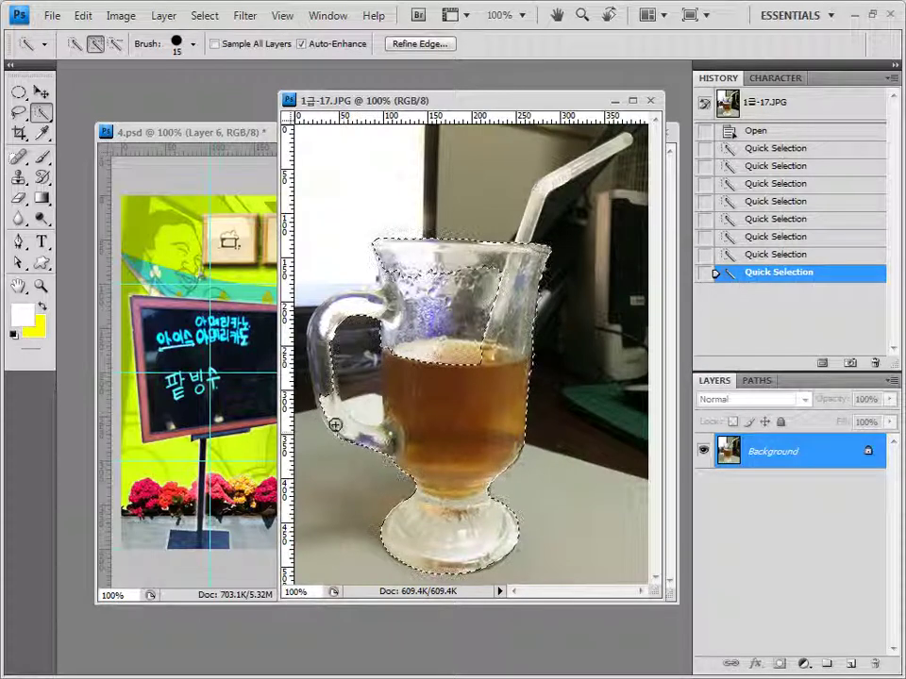
pyautogui.click(324, 317)
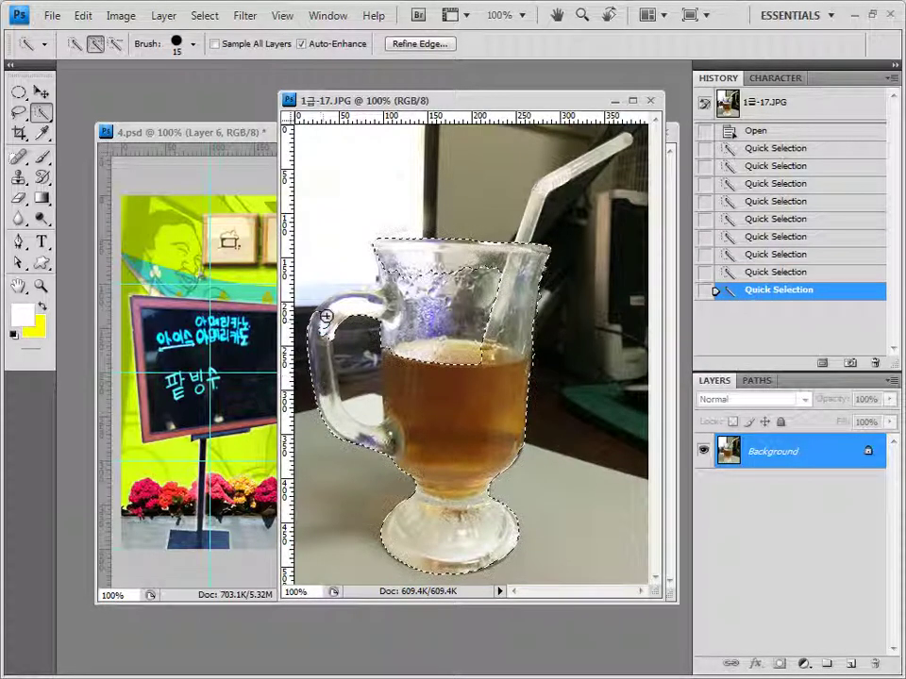
pyautogui.click(346, 305)
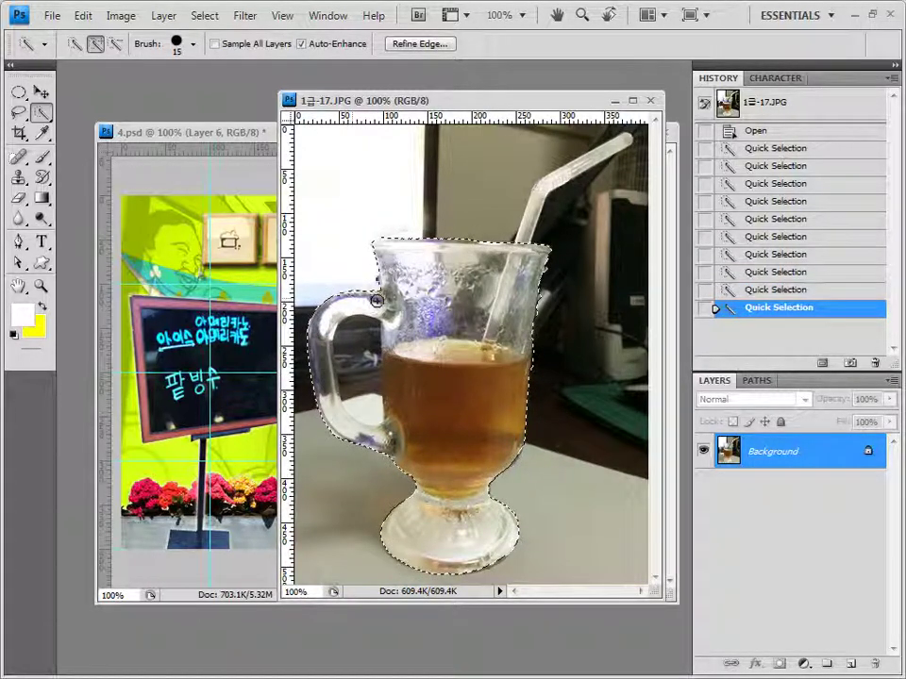
pyautogui.click(388, 254)
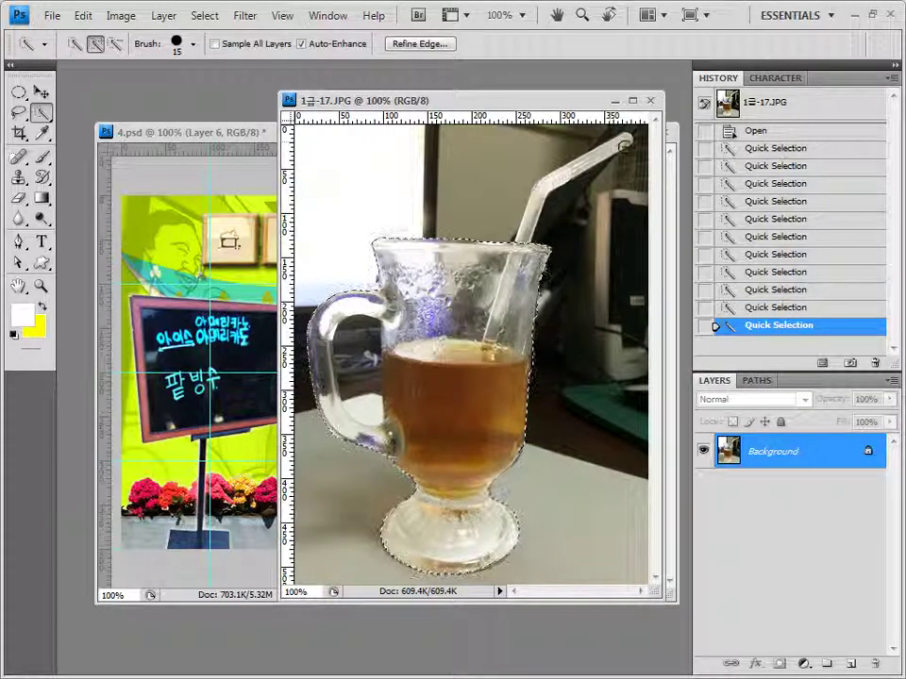
# Set the Quick Selection brush diameter to 12 px, add the straw to the selection and subtract the opening inside the handle.
pyautogui.click(188, 44)
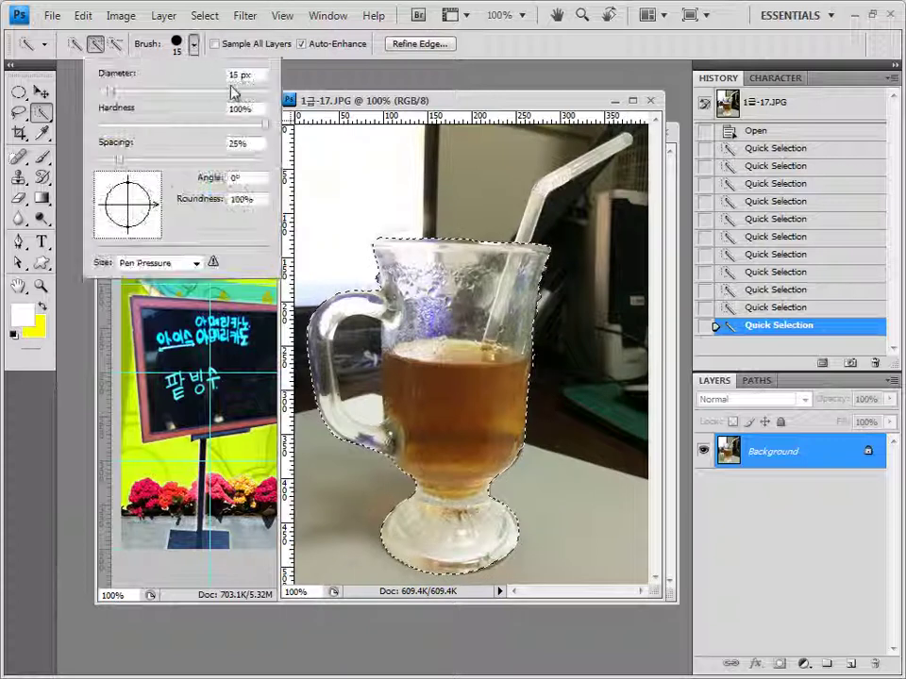
pyautogui.write('12')
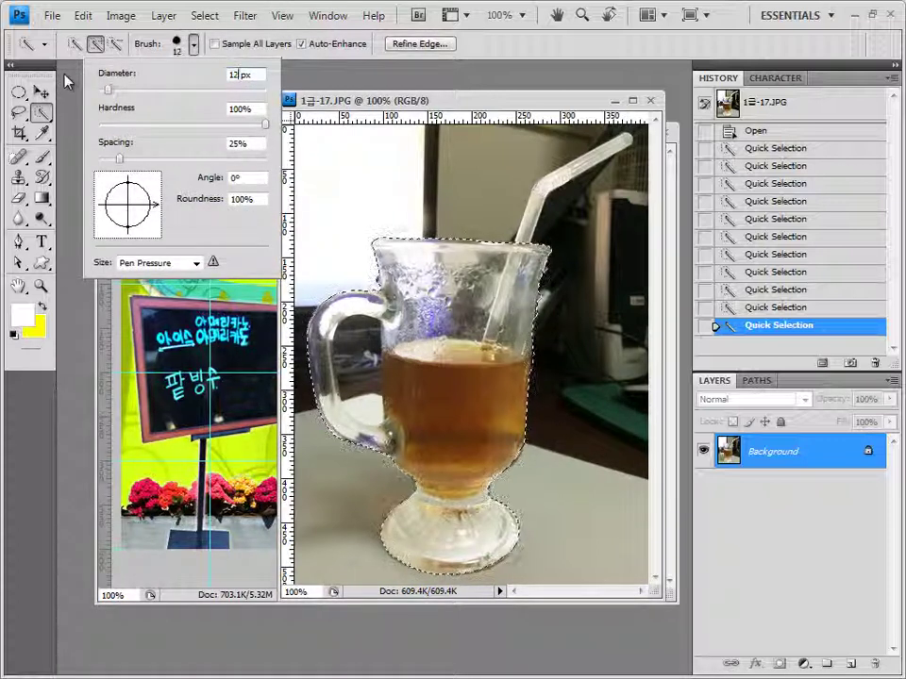
pyautogui.click(621, 138)
pyautogui.moveTo(621, 139); pyautogui.dragTo(561, 189)
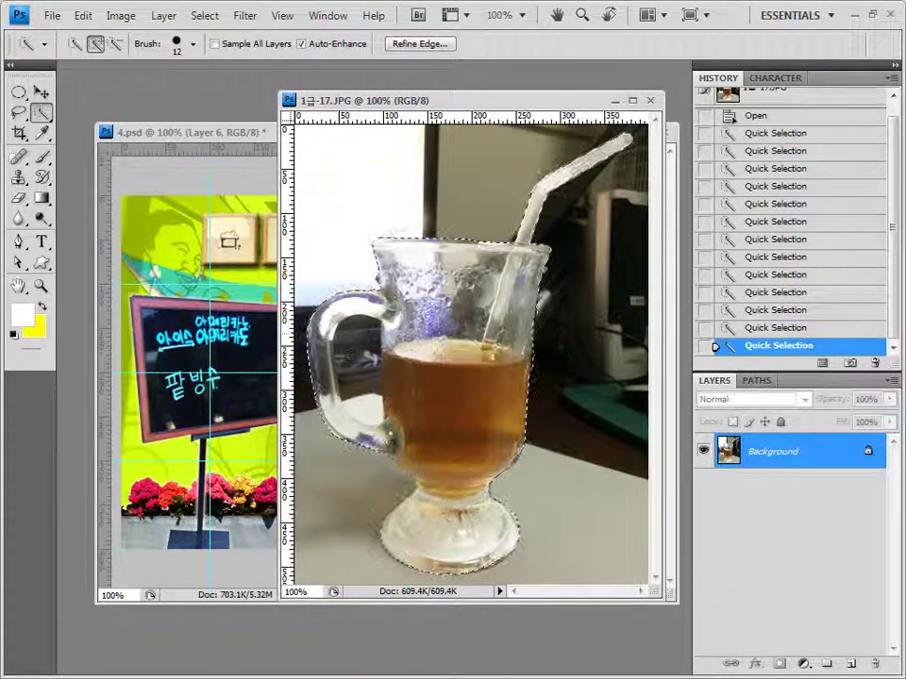
pyautogui.click(116, 44)
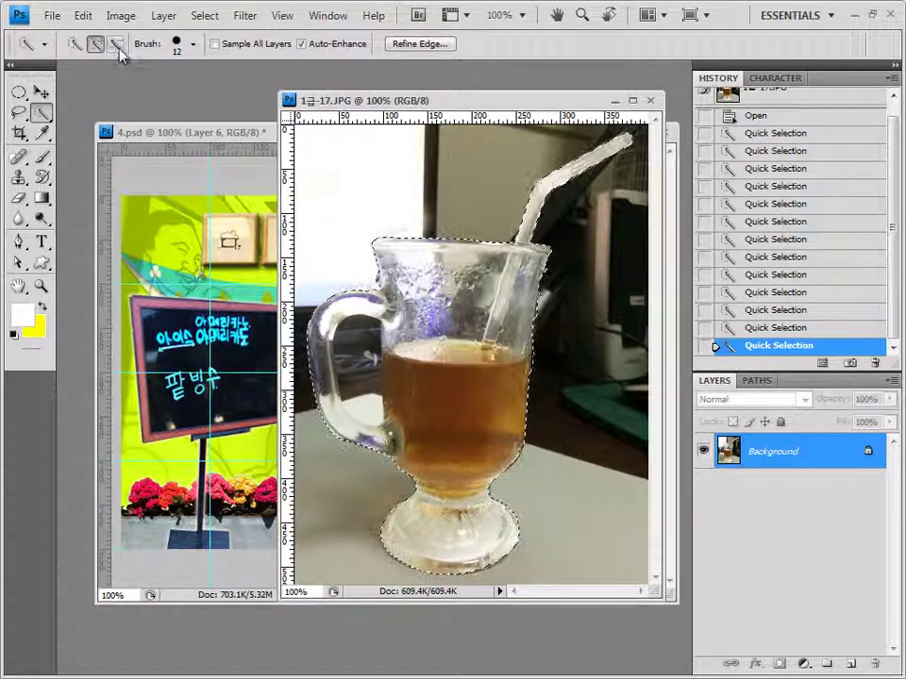
pyautogui.click(351, 373)
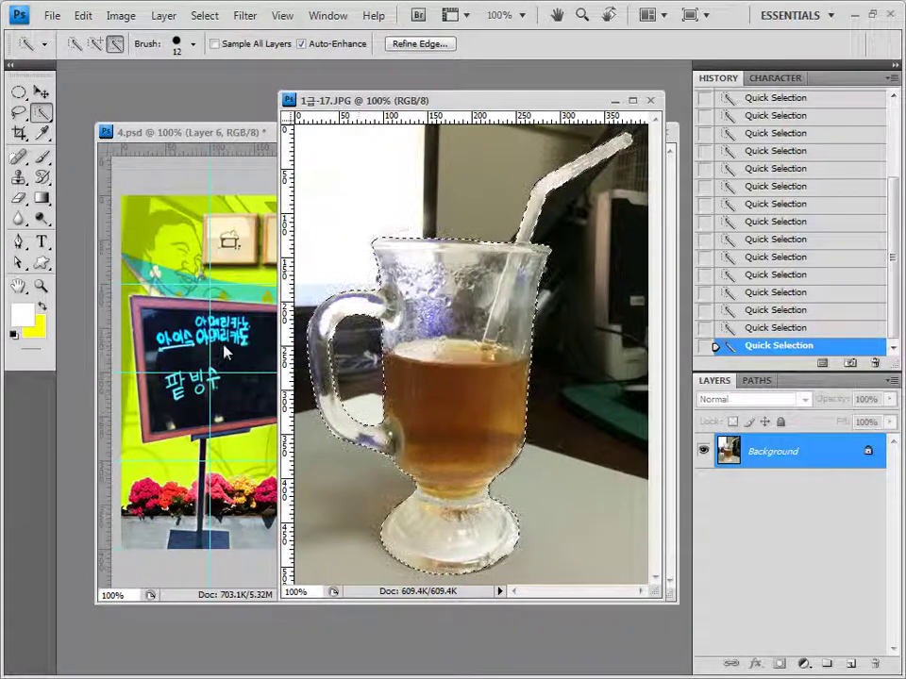
# Copy the selected mug, close 1급-17.JPG, and paste the mug as the uppermost layer of 4.psd.
pyautogui.click(42, 92)
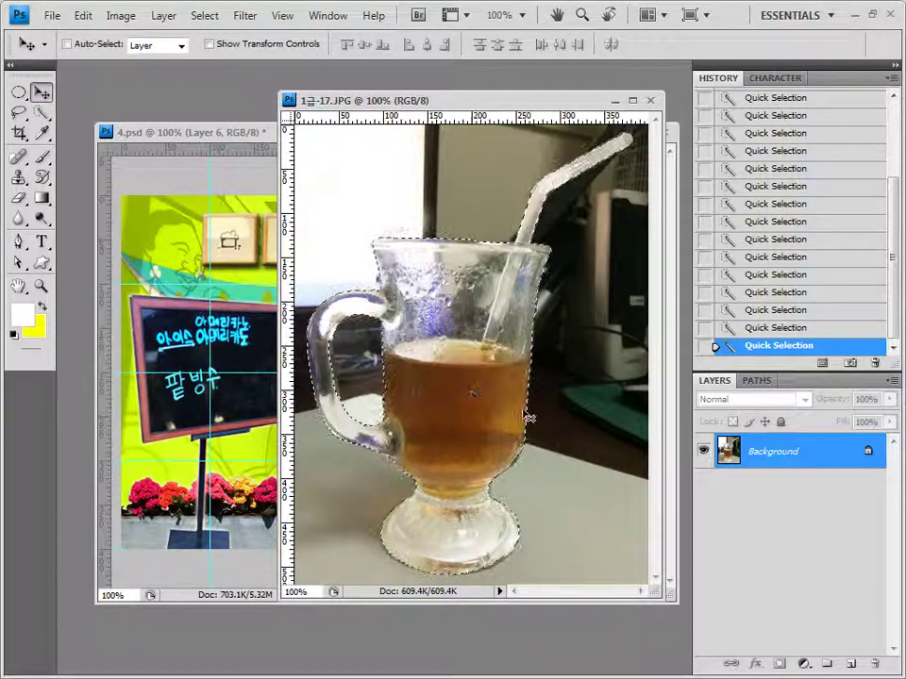
pyautogui.click(653, 102)
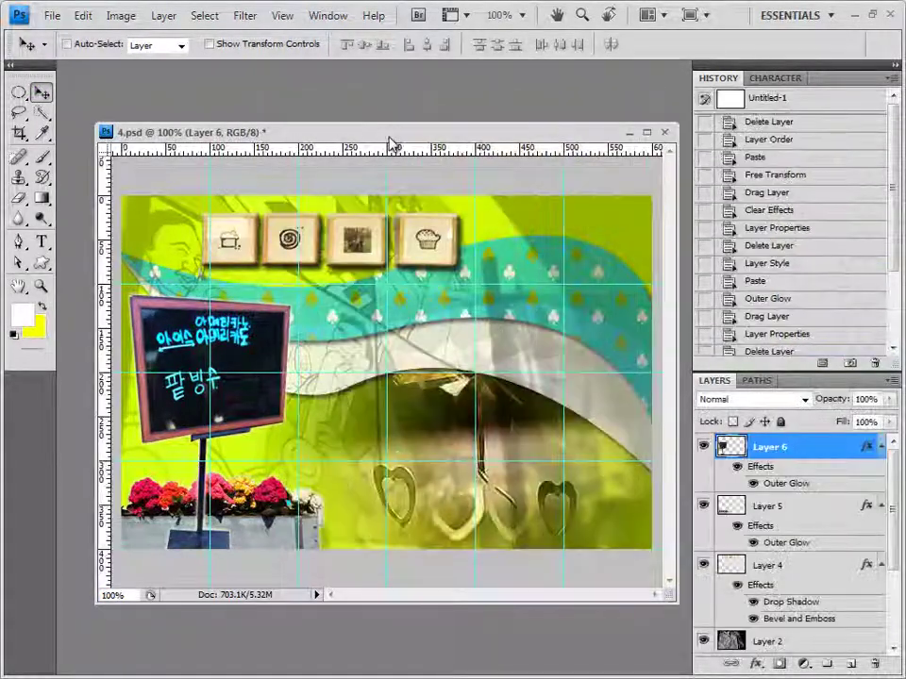
pyautogui.hotkey('ctrl', 'v')
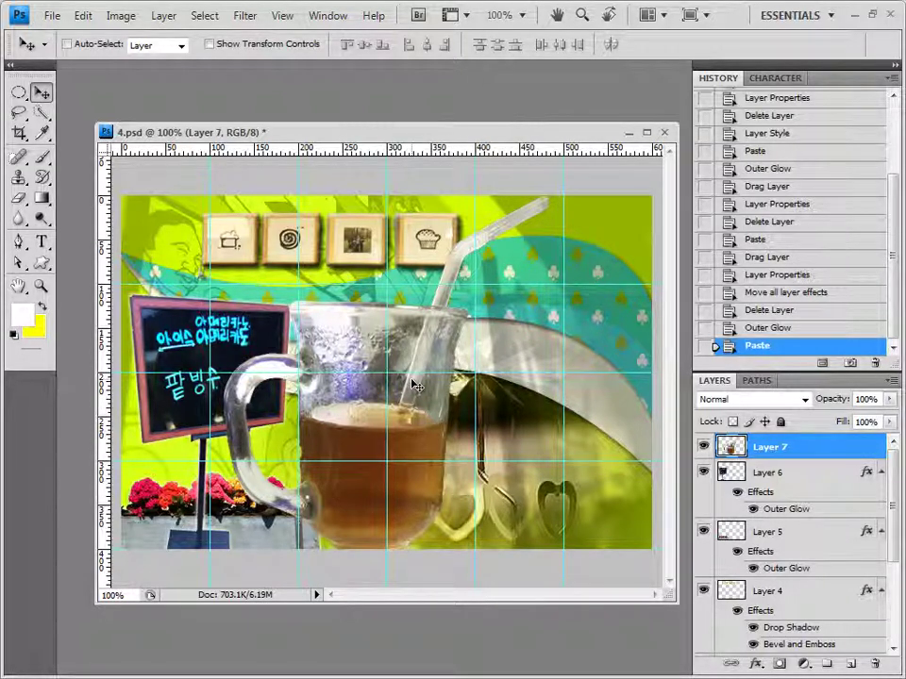
# Scale the pasted mug down with Free Transform and place it in the lower-right corner of the canvas.
pyautogui.hotkey('ctrl', 't')
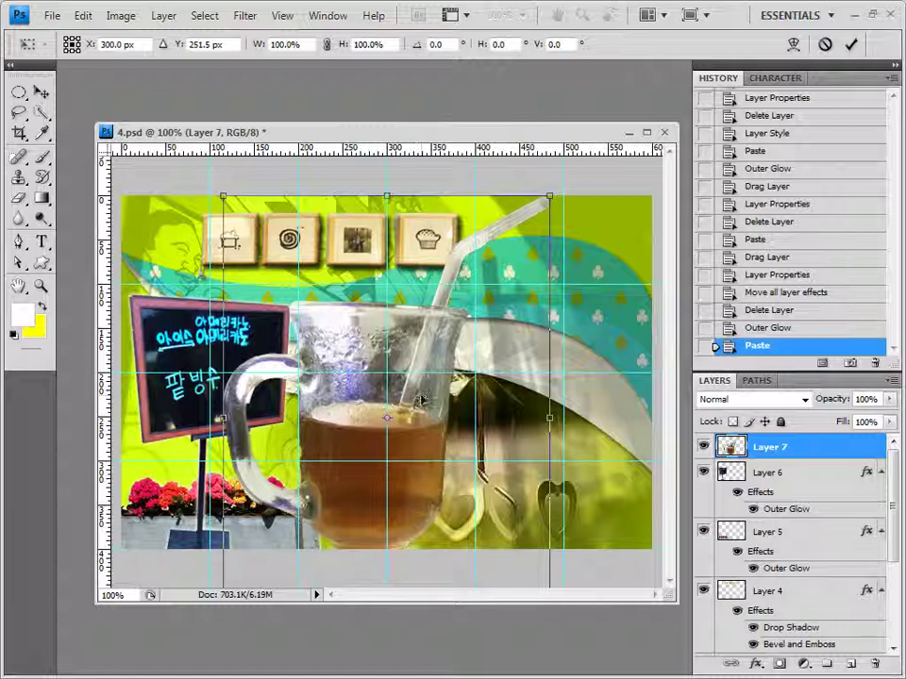
pyautogui.moveTo(353, 412); pyautogui.dragTo(457, 387)
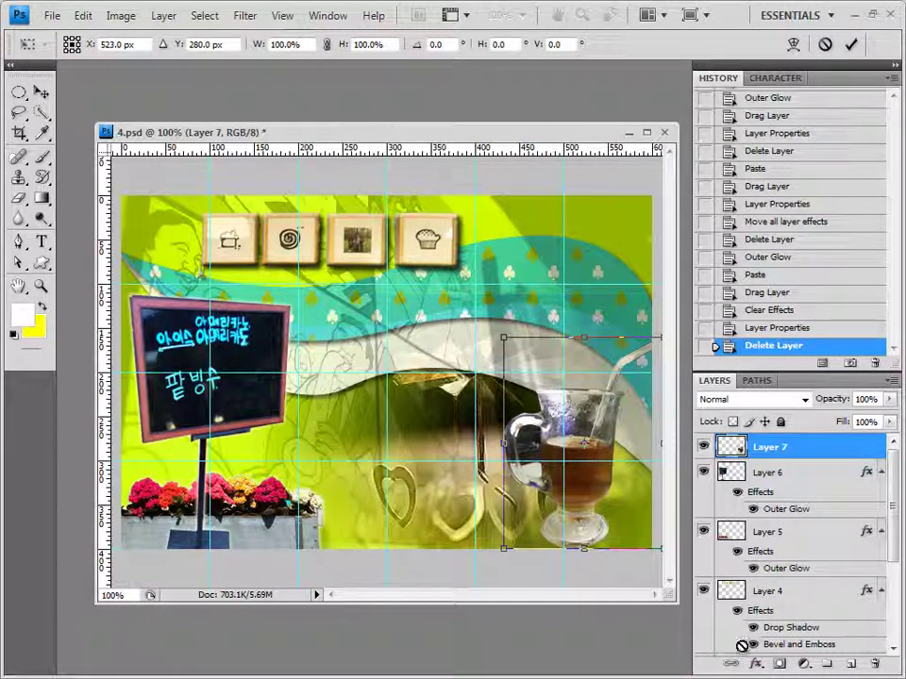
pyautogui.press('Escape')
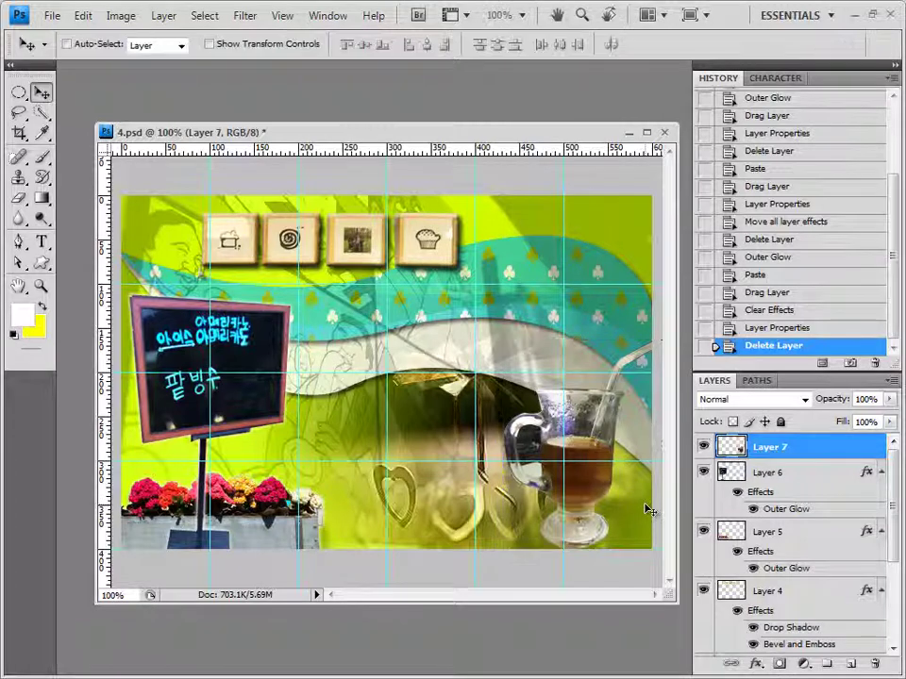
# Add a Drop Shadow to the mug layer with the default settings.
pyautogui.click(756, 664)
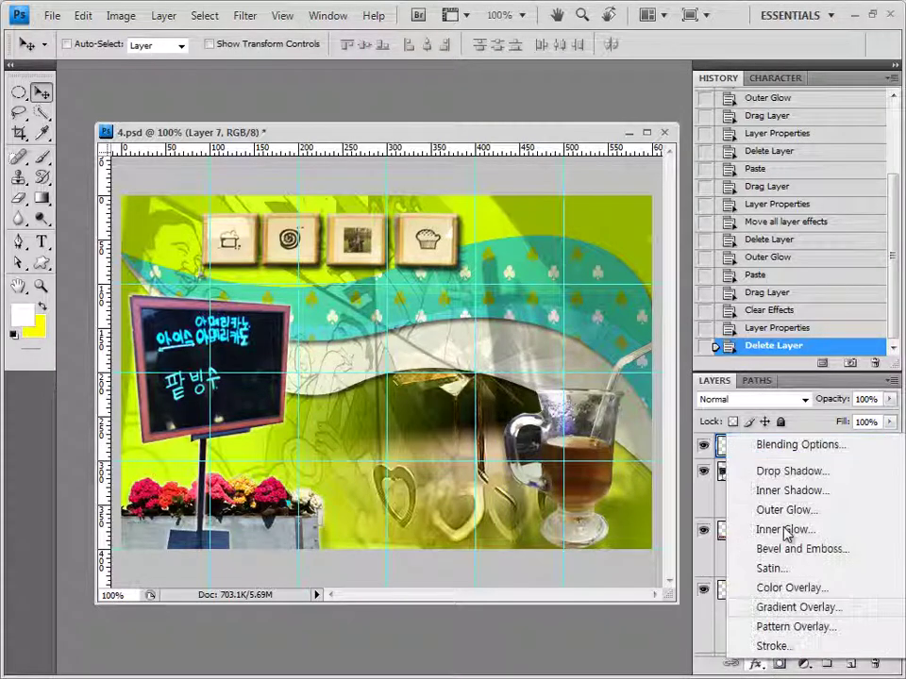
pyautogui.click(791, 471)
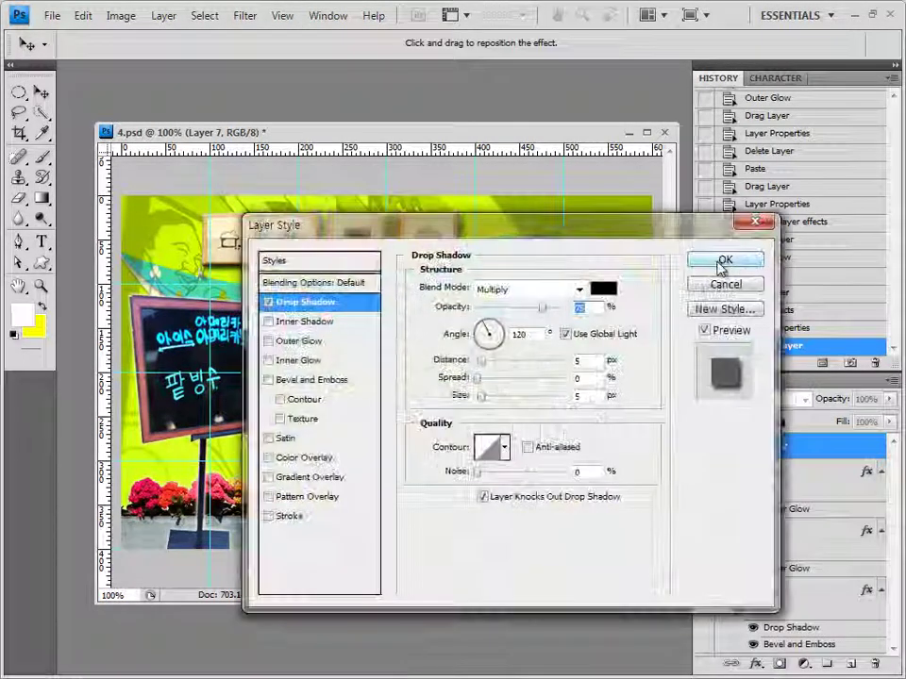
pyautogui.click(724, 258)
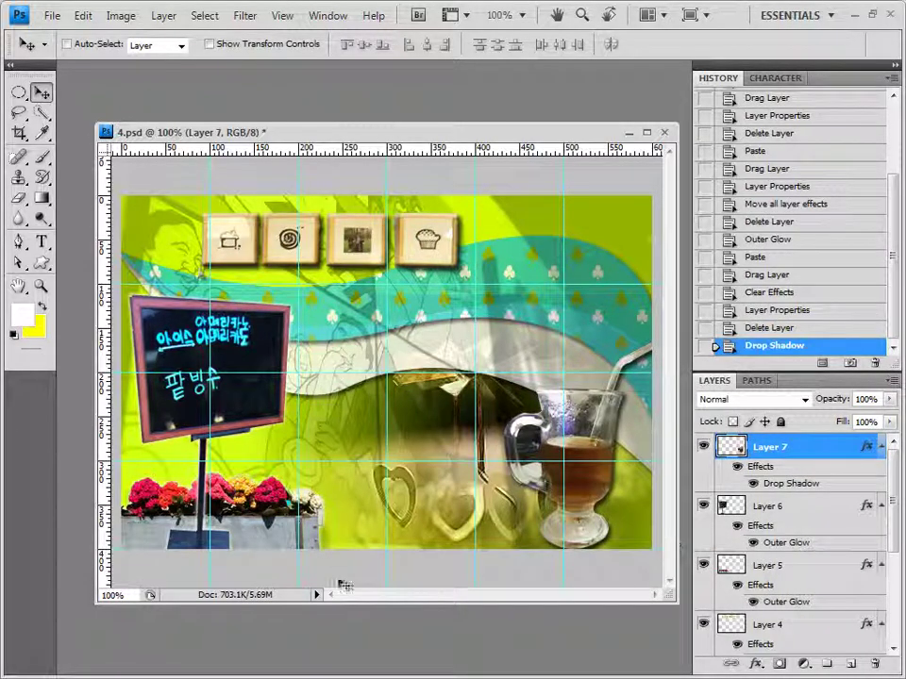
# Select the main brown area of the drink in the mug with the Magic Wand at tolerance 15, adding neighbouring tones.
pyautogui.moveTo(42, 112); pyautogui.dragTo(117, 127)
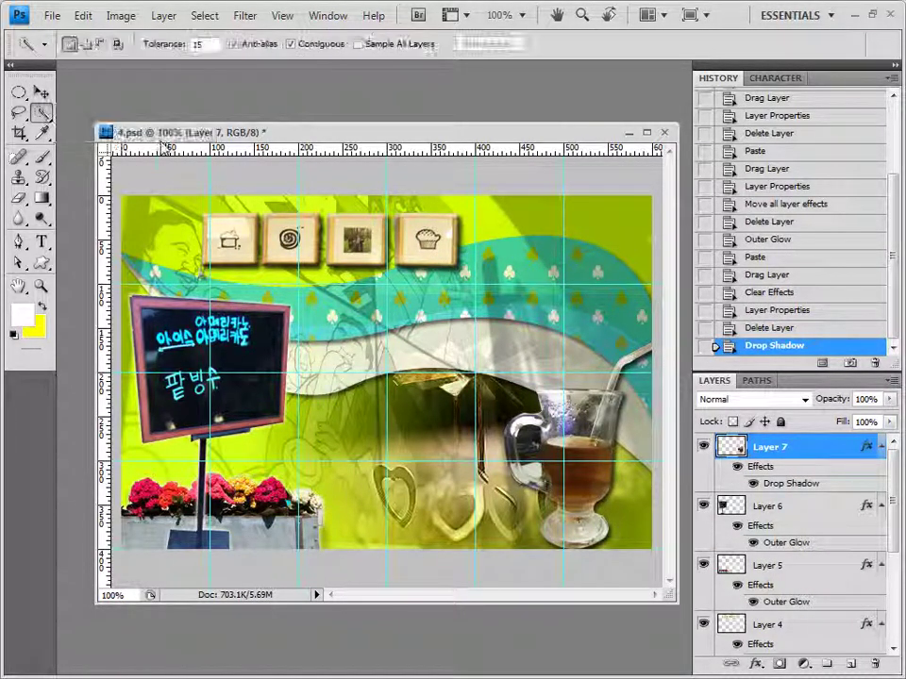
pyautogui.click(585, 469)
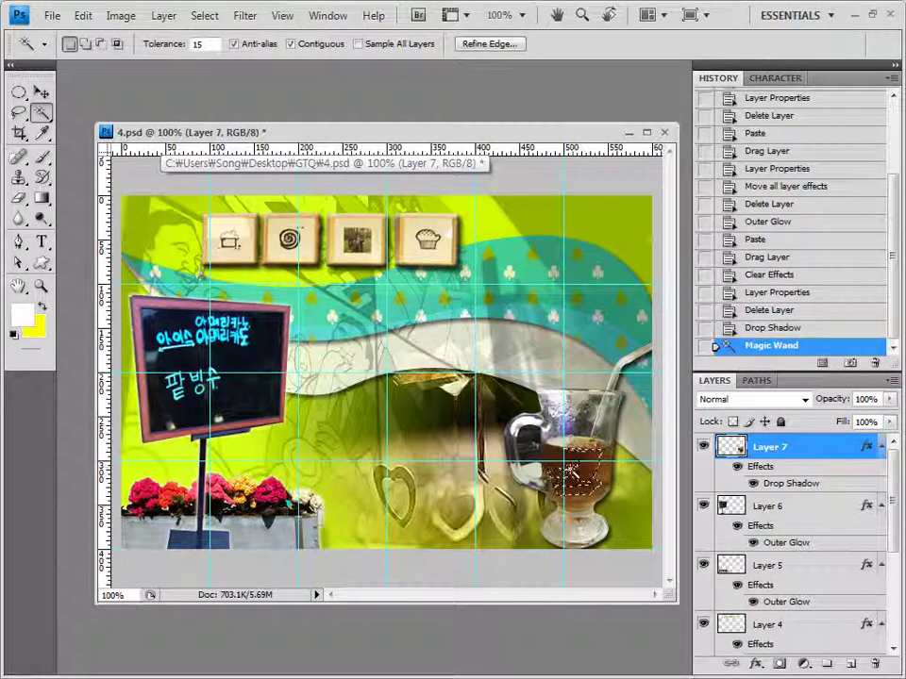
pyautogui.keyDown('shift'); pyautogui.click(570, 469); pyautogui.keyUp('shift')
pyautogui.keyDown('shift'); pyautogui.click(576, 462); pyautogui.keyUp('shift')
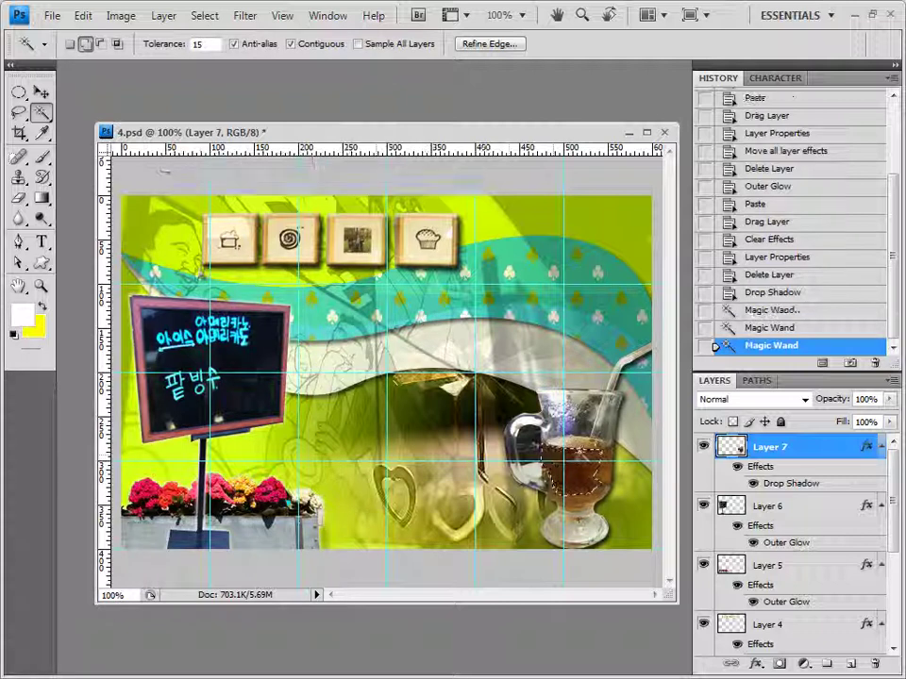
pyautogui.keyDown('shift'); pyautogui.click(585, 455); pyautogui.keyUp('shift')
pyautogui.keyDown('shift'); pyautogui.click(605, 467); pyautogui.keyUp('shift')
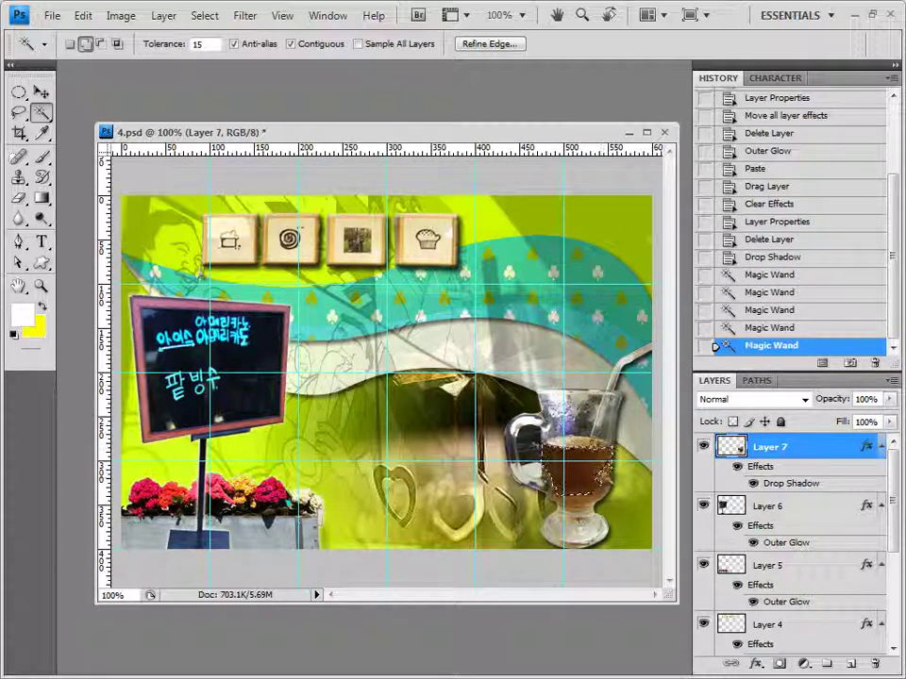
pyautogui.keyDown('shift'); pyautogui.click(603, 494); pyautogui.keyUp('shift')
# Set the Magic Wand tolerance to 30 and add the remaining edges and surface of the drink to the selection.
pyautogui.click(204, 45)
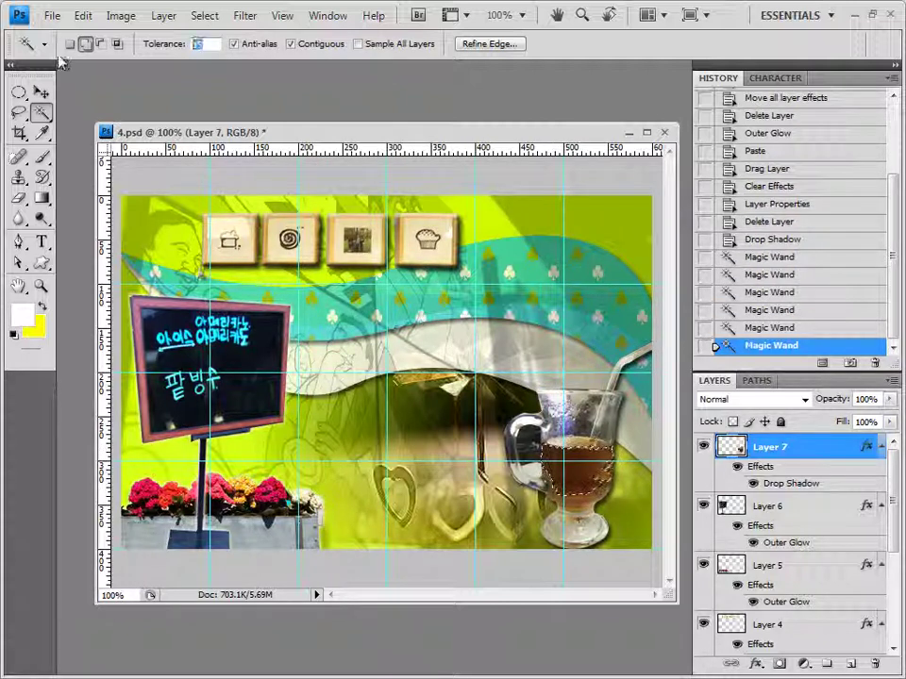
pyautogui.write('30')
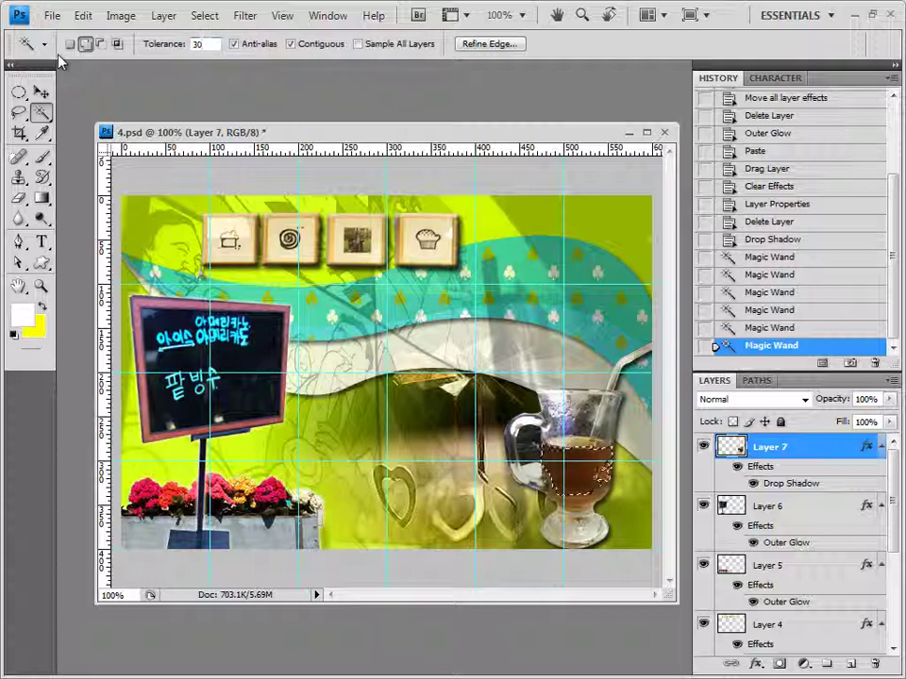
pyautogui.keyDown('shift'); pyautogui.click(556, 451); pyautogui.keyUp('shift')
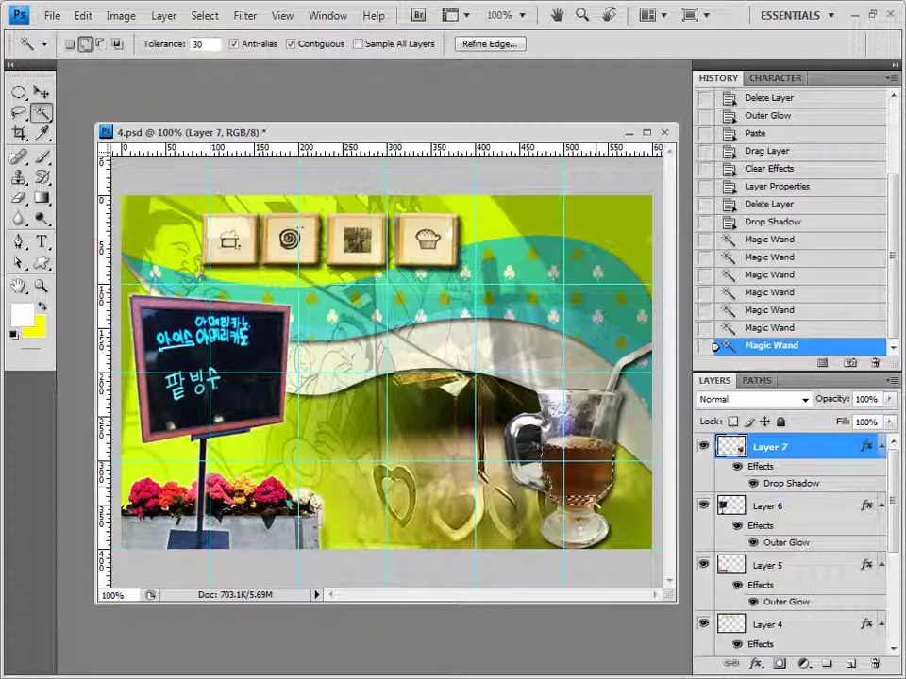
pyautogui.keyDown('shift'); pyautogui.click(559, 471); pyautogui.keyUp('shift')
pyautogui.keyDown('shift'); pyautogui.click(567, 463); pyautogui.keyUp('shift')
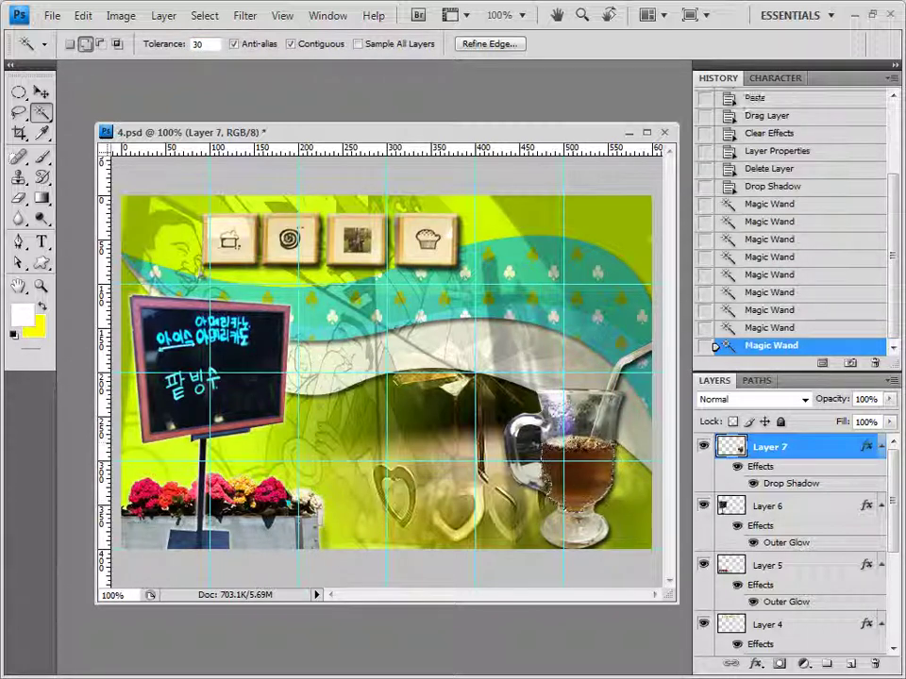
pyautogui.keyDown('shift'); pyautogui.click(577, 486); pyautogui.keyUp('shift')
pyautogui.keyDown('shift'); pyautogui.click(578, 444); pyautogui.keyUp('shift')
pyautogui.keyDown('shift'); pyautogui.click(593, 464); pyautogui.keyUp('shift')
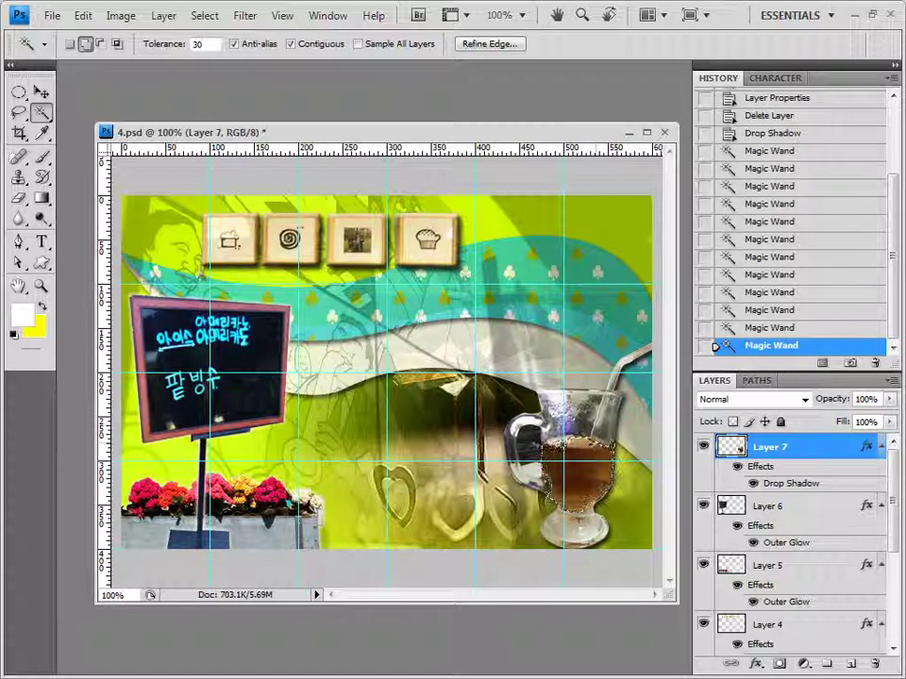
pyautogui.keyDown('shift'); pyautogui.click(569, 490); pyautogui.keyUp('shift')
pyautogui.keyDown('shift'); pyautogui.click(590, 441); pyautogui.keyUp('shift')
pyautogui.keyDown('shift'); pyautogui.click(604, 451); pyautogui.keyUp('shift')
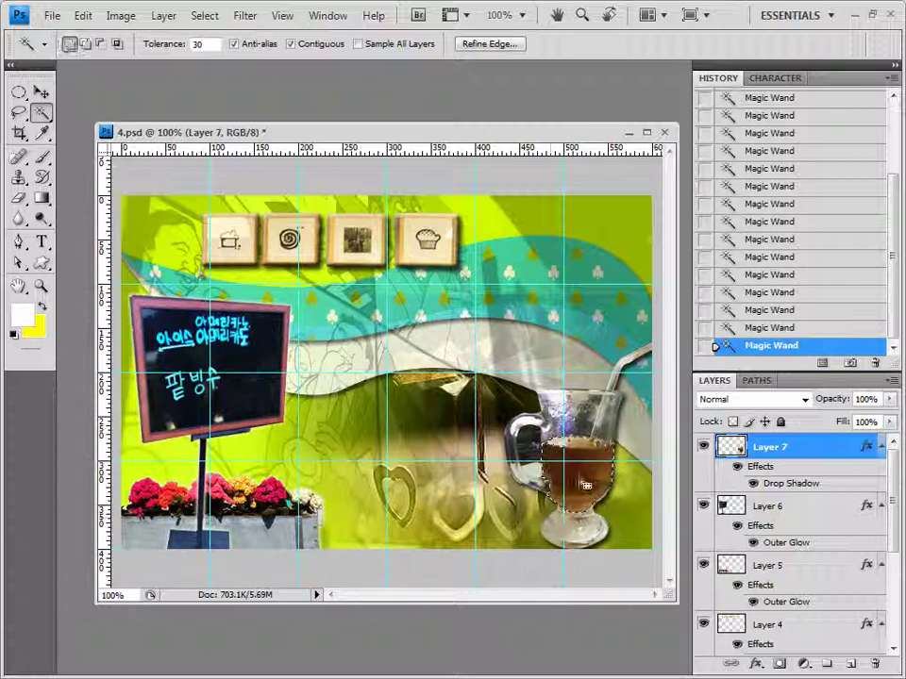
# Add a Hue/Saturation adjustment layer for the selected drink, with Colorize on, Hue 300 and Saturation 50.
pyautogui.click(803, 666)
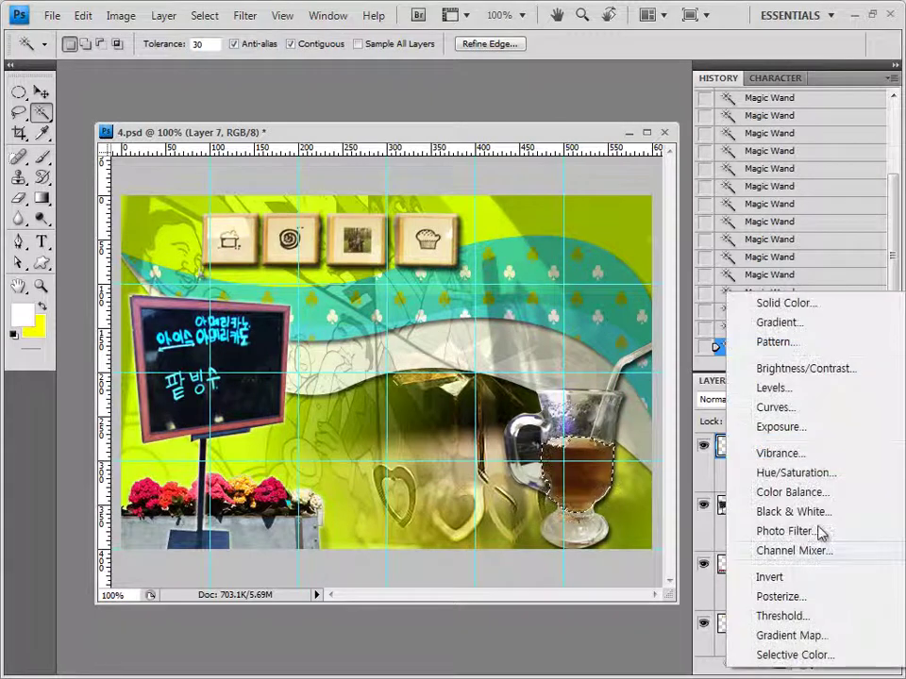
pyautogui.click(817, 475)
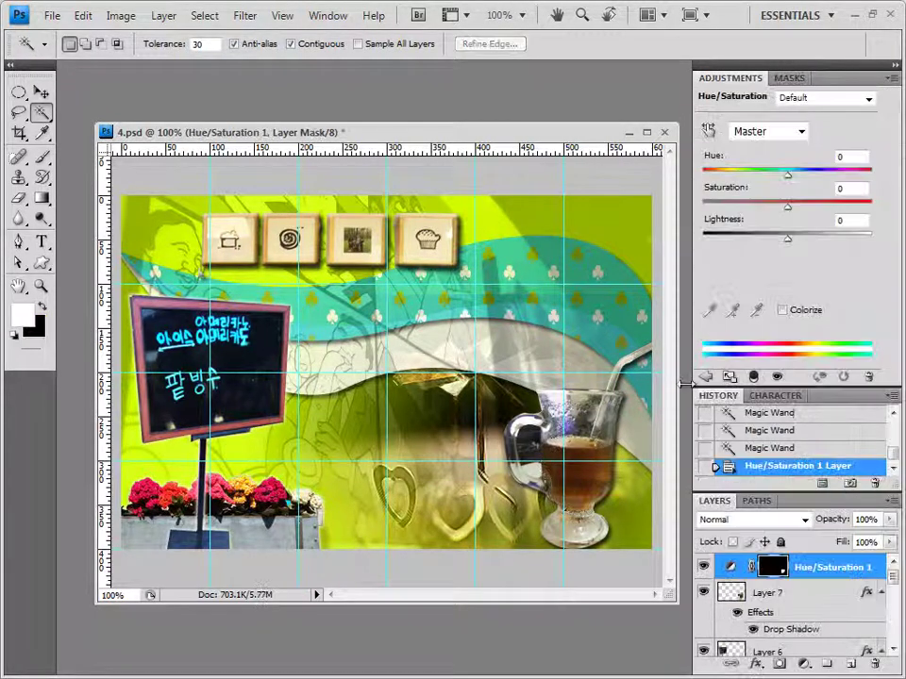
pyautogui.click(783, 311)
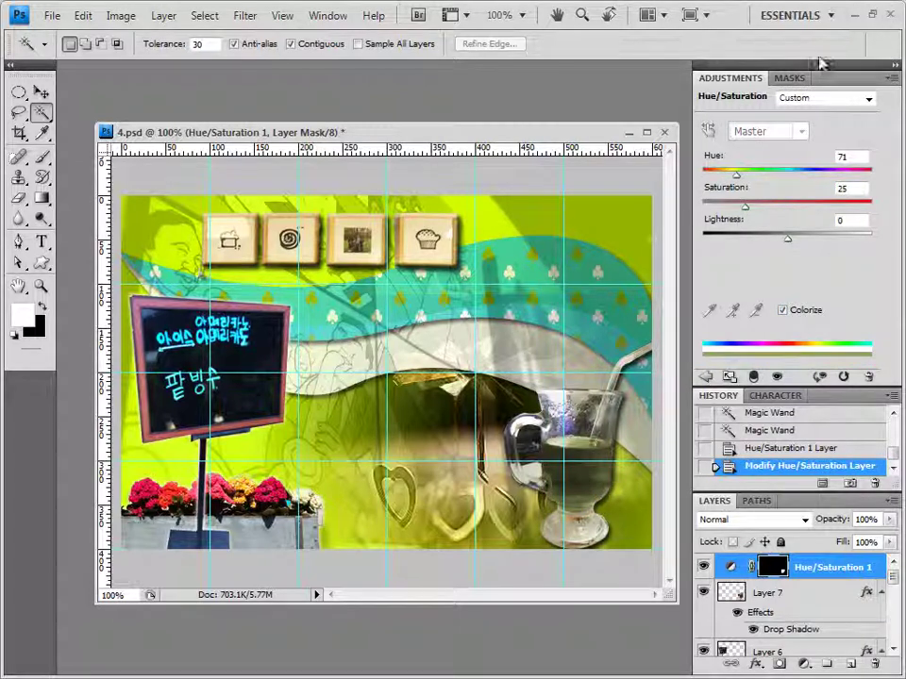
pyautogui.write('300')
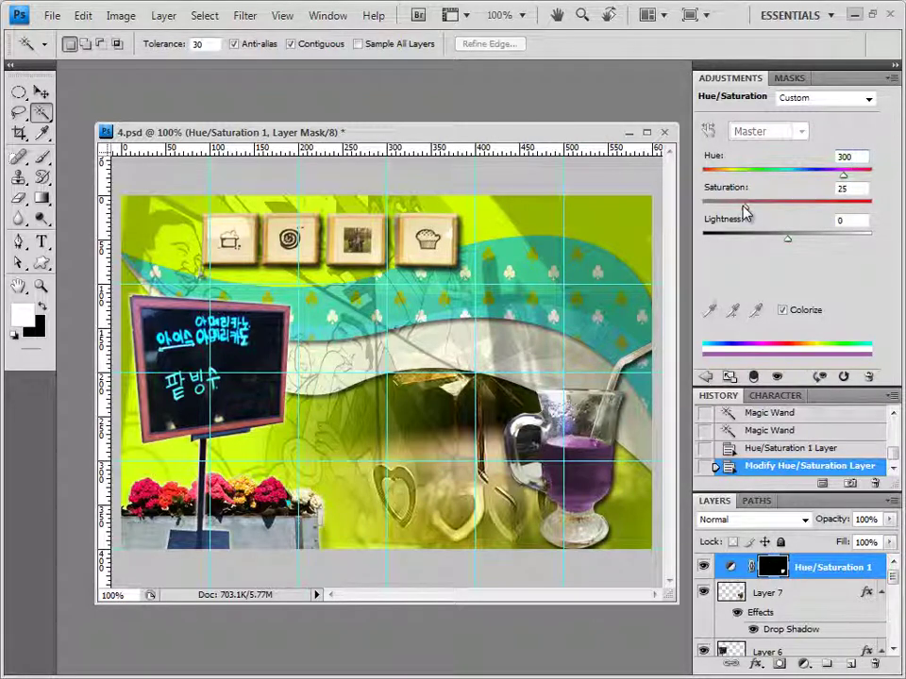
pyautogui.click(849, 188)
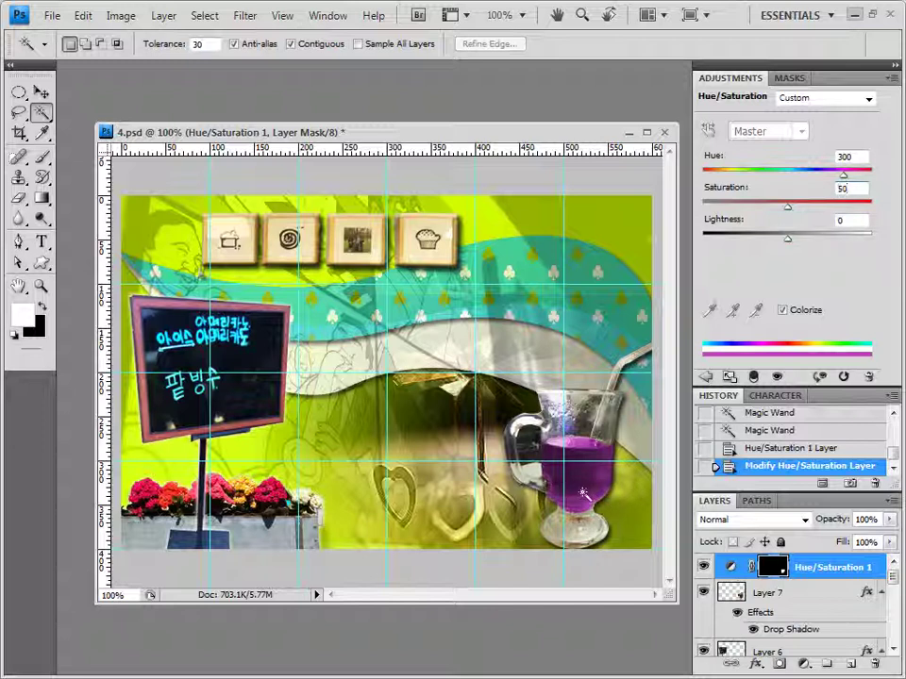
# Close the Adjustments and Masks group and enlarge the Layers palette.
pyautogui.click(892, 78)
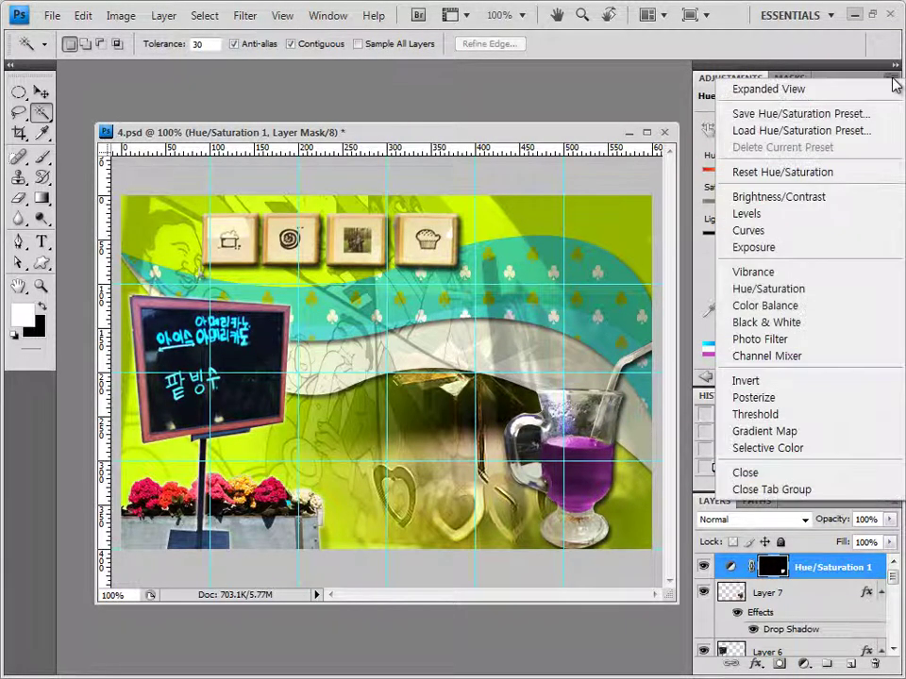
pyautogui.click(874, 490)
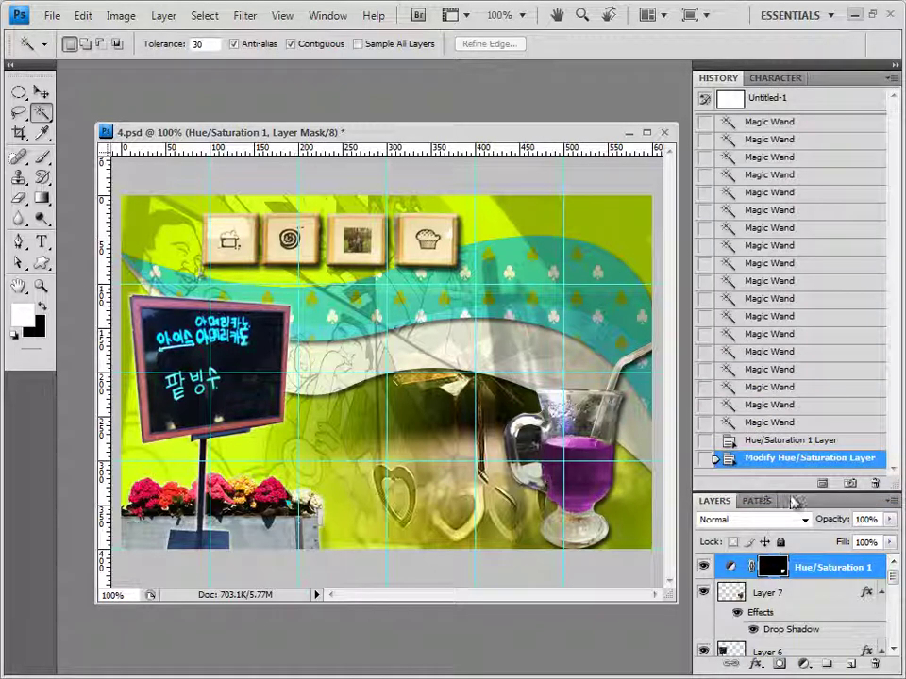
pyautogui.moveTo(789, 498); pyautogui.dragTo(789, 265)
# Load the Web custom shapes in place of the current set and draw the house as a shape layer above the teal wave.
pyautogui.press('u')
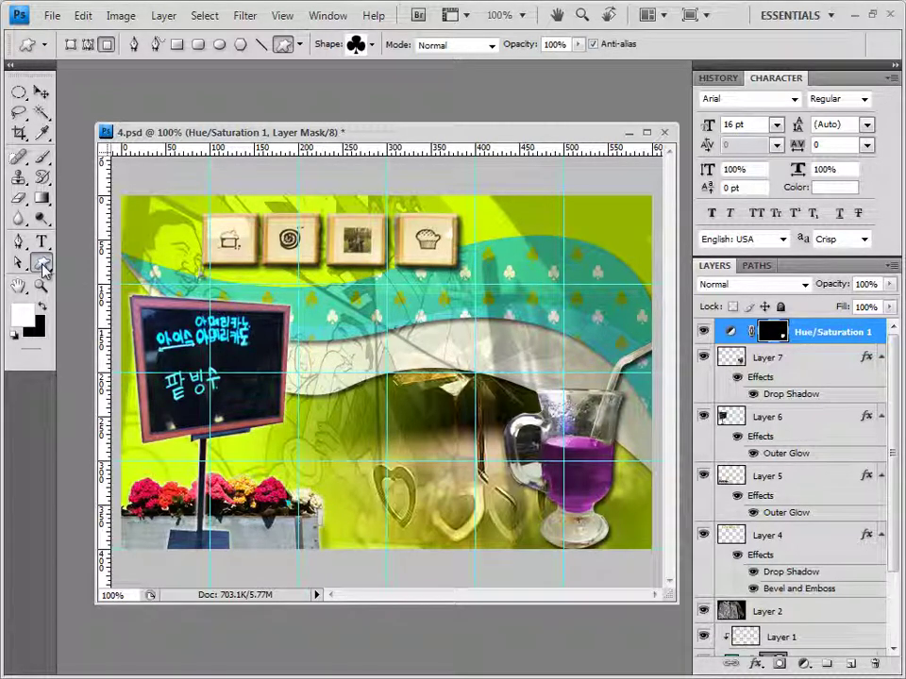
pyautogui.click(69, 45)
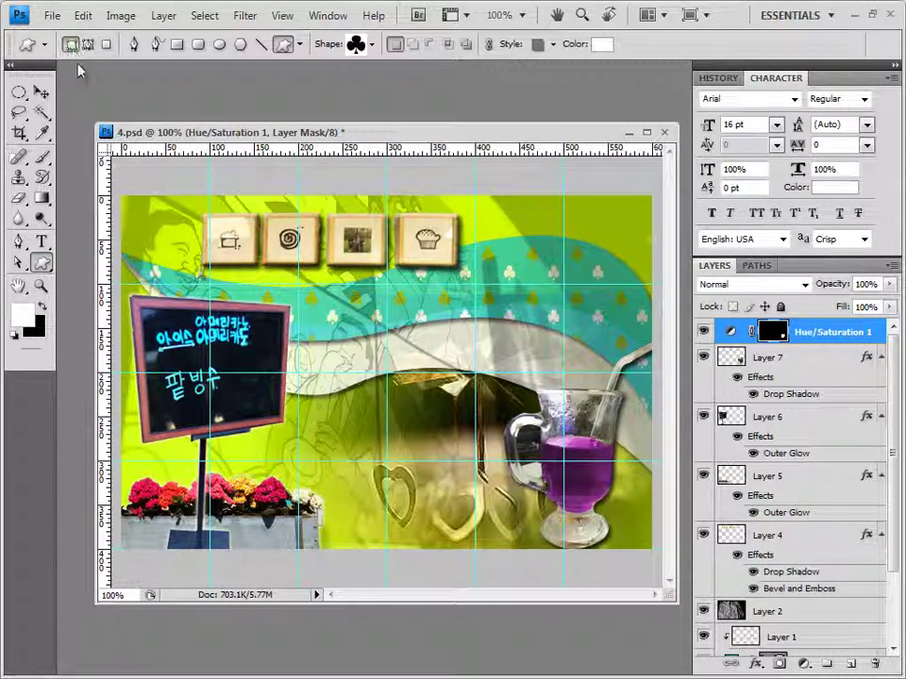
pyautogui.click(372, 45)
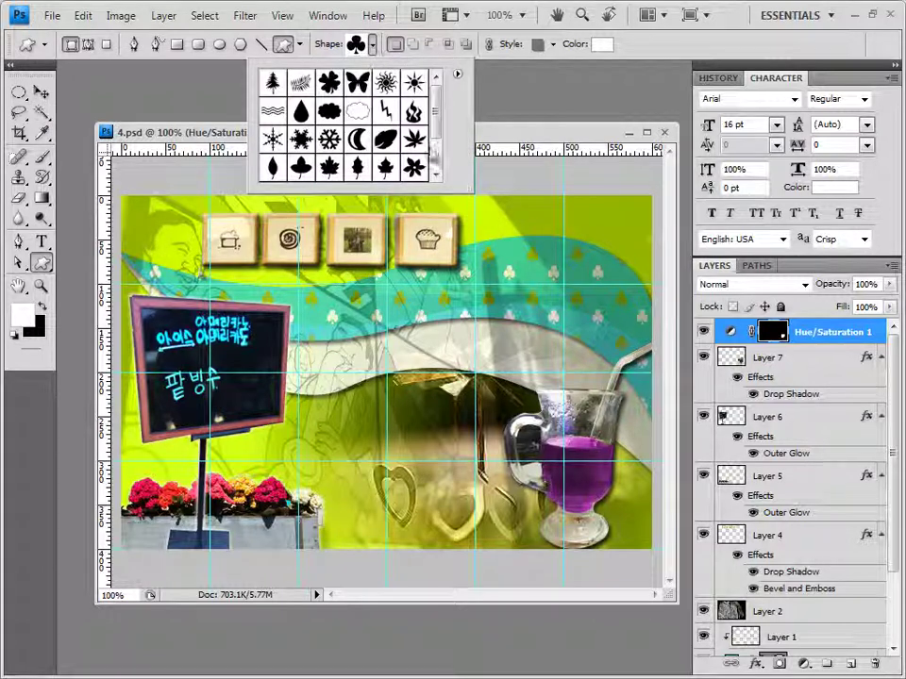
pyautogui.click(458, 73)
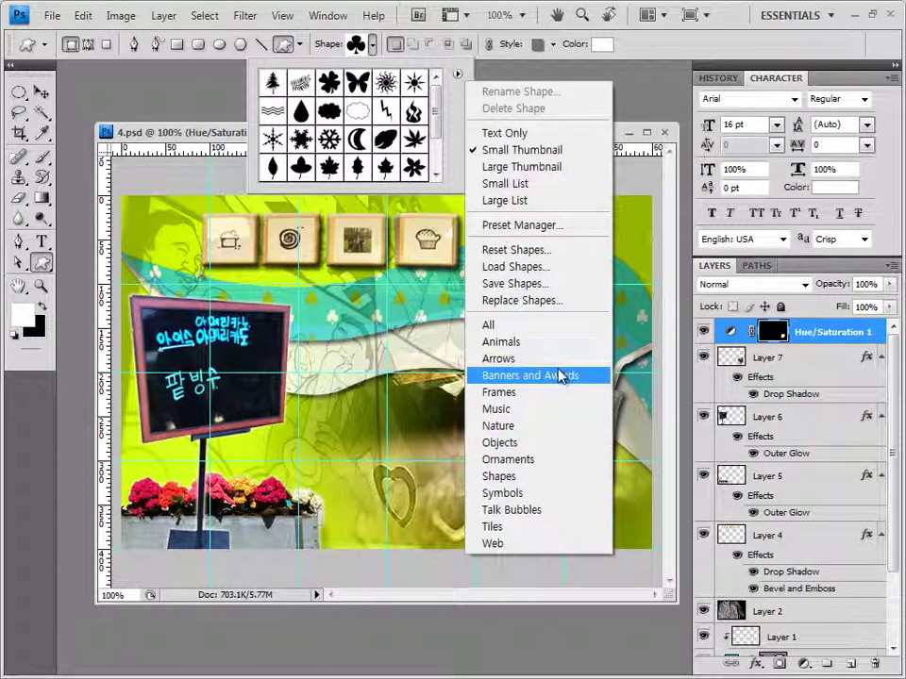
pyautogui.click(534, 545)
pyautogui.click(509, 404)
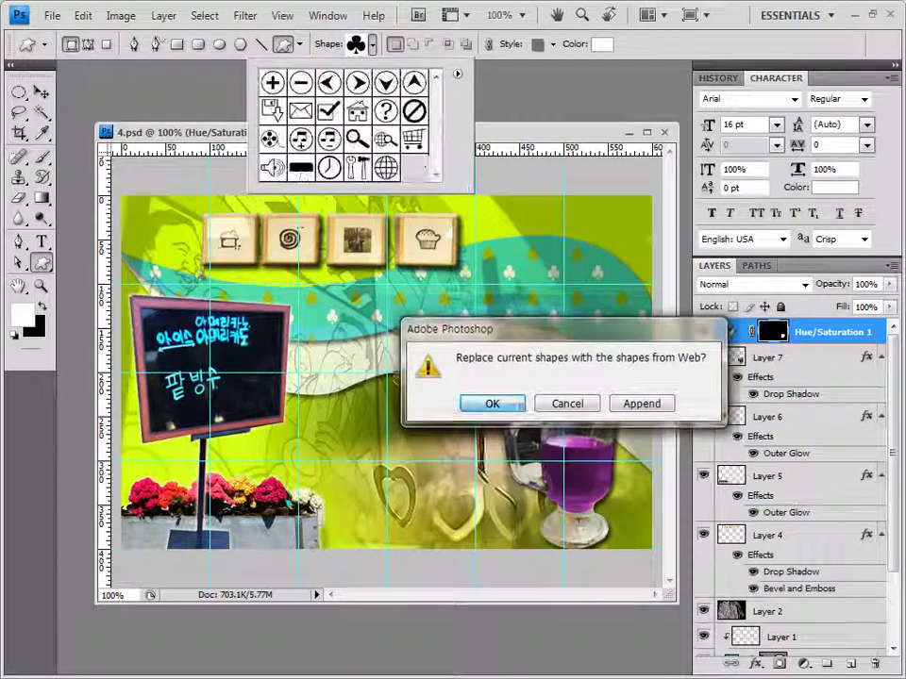
pyautogui.doubleClick(363, 114)
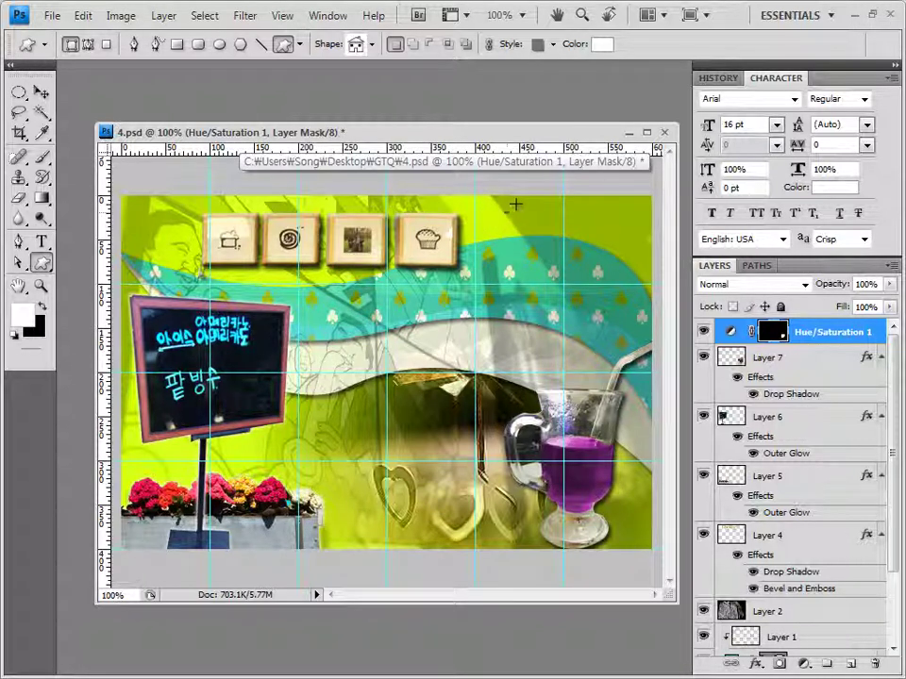
pyautogui.moveTo(515, 203); pyautogui.dragTo(545, 243)
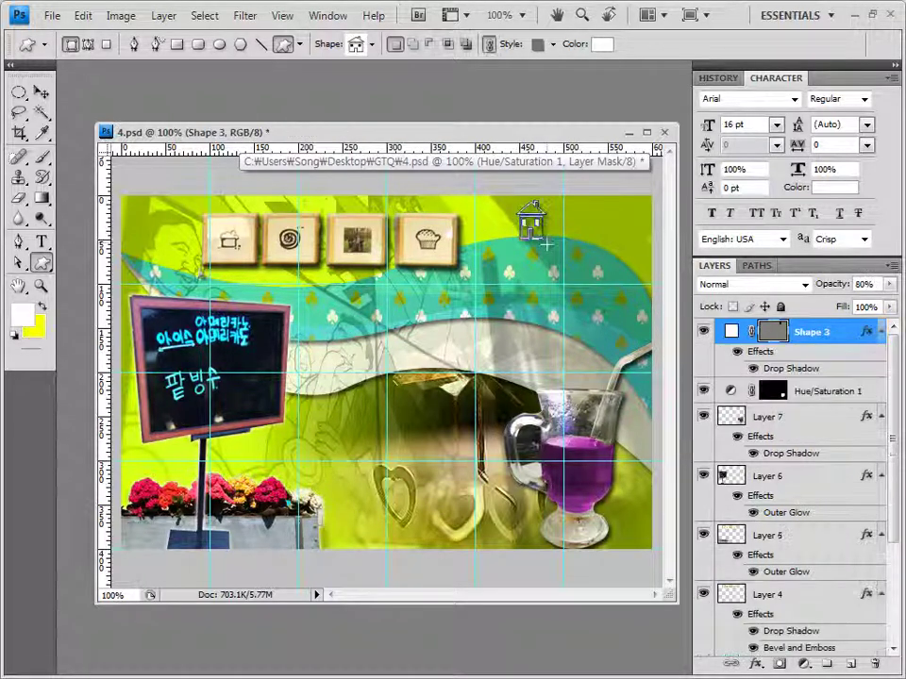
# Clear the preset style from the house shape and accept white (ffffff) as its fill color.
pyautogui.click(553, 44)
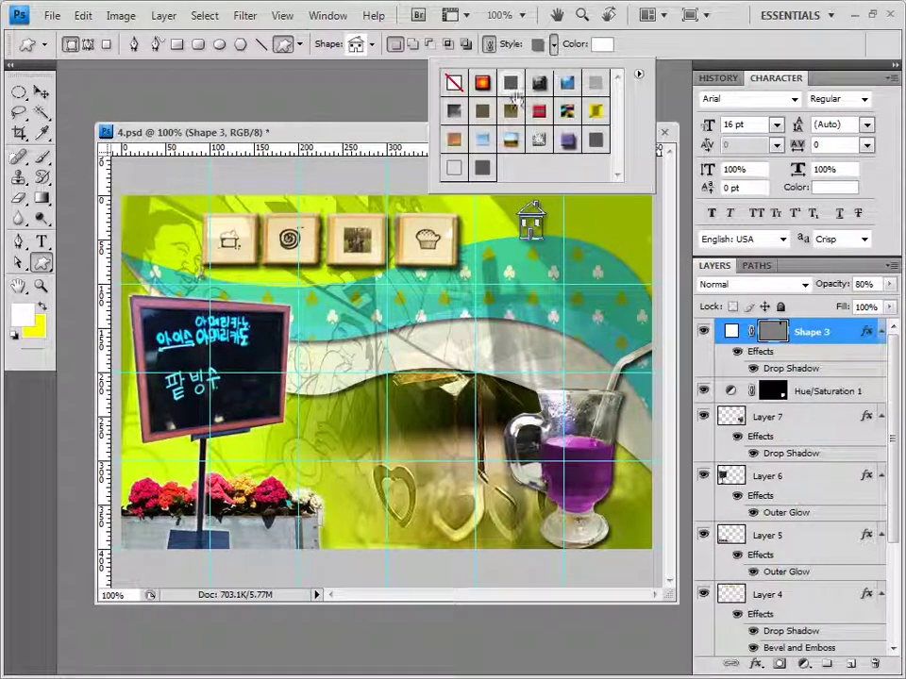
pyautogui.click(454, 84)
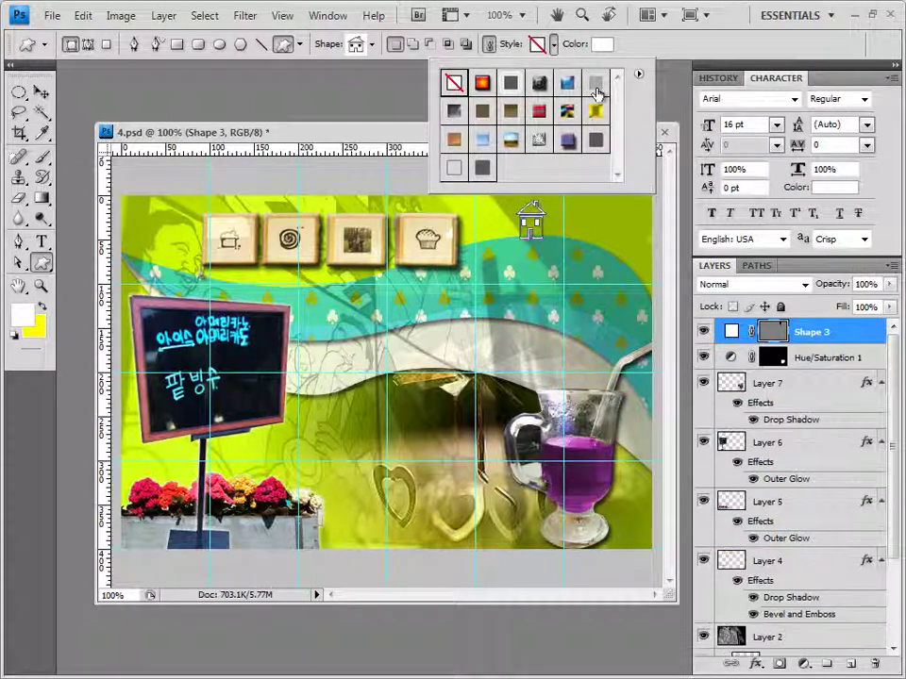
pyautogui.click(604, 46)
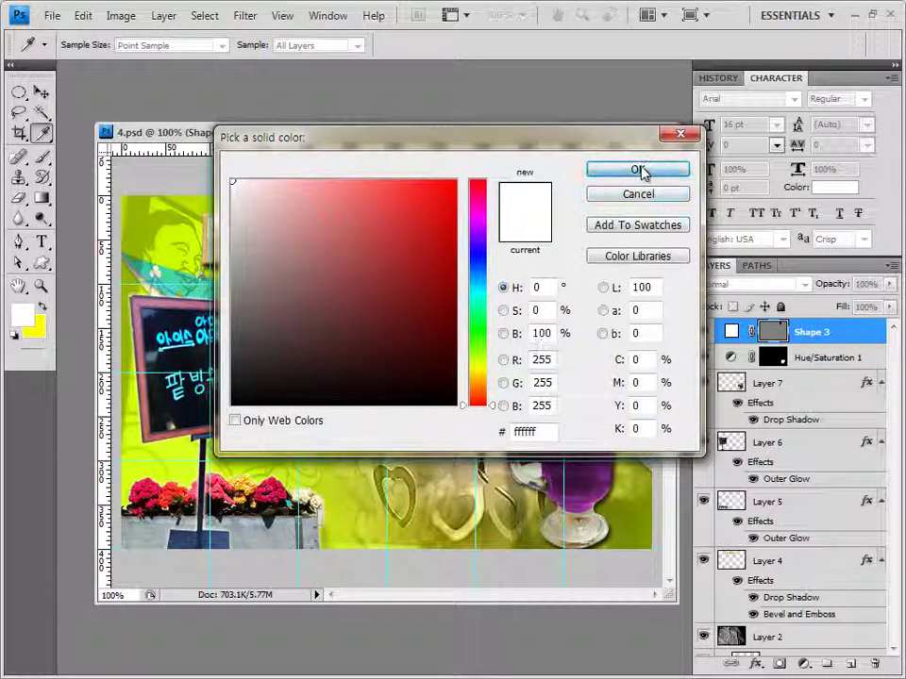
pyautogui.click(638, 170)
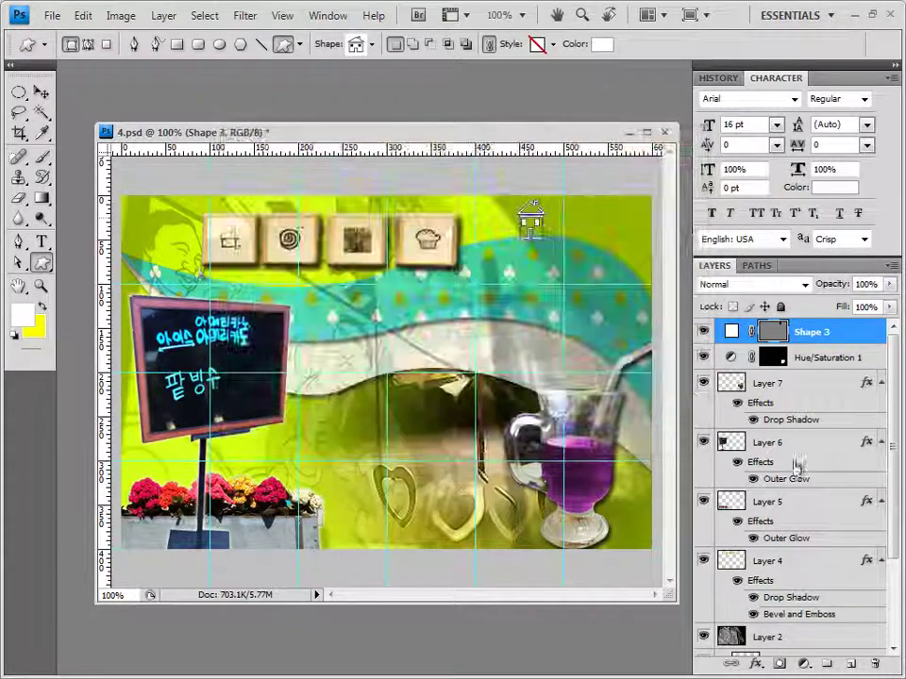
# Add an Outer Glow effect with the default settings to the house shape.
pyautogui.click(755, 665)
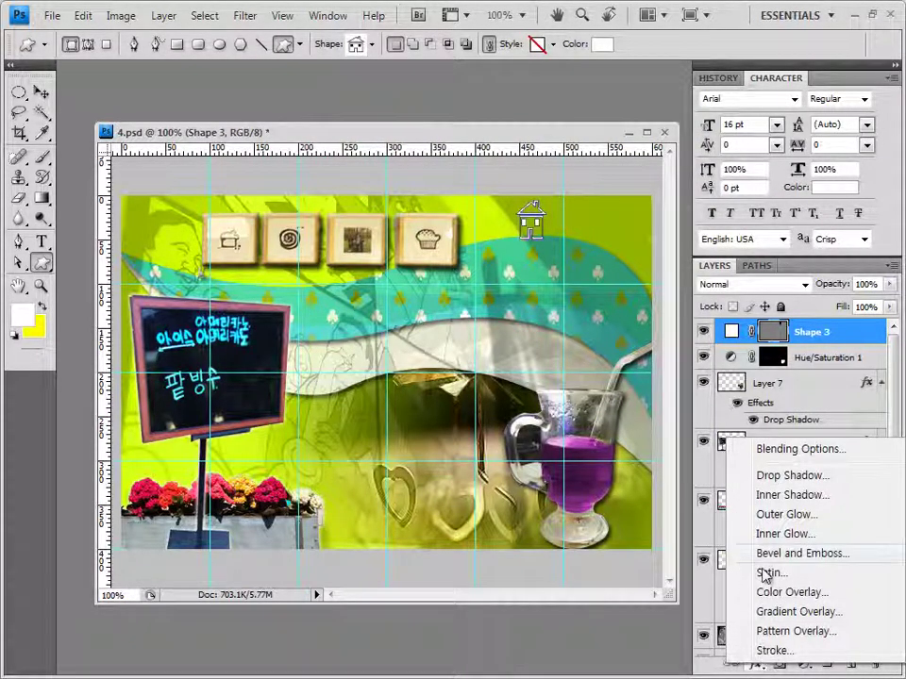
pyautogui.click(735, 353)
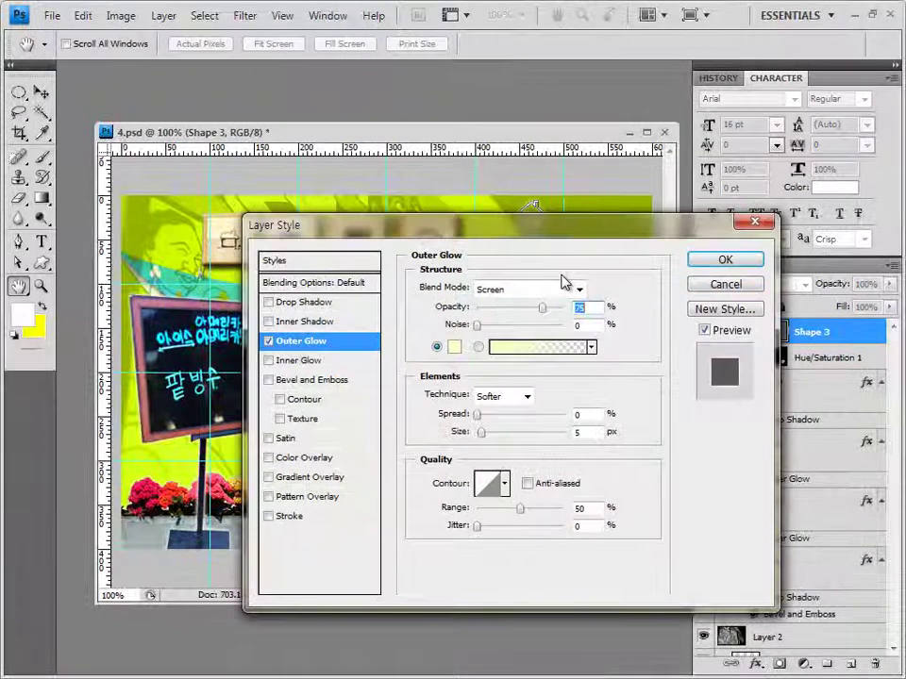
pyautogui.press('Return')
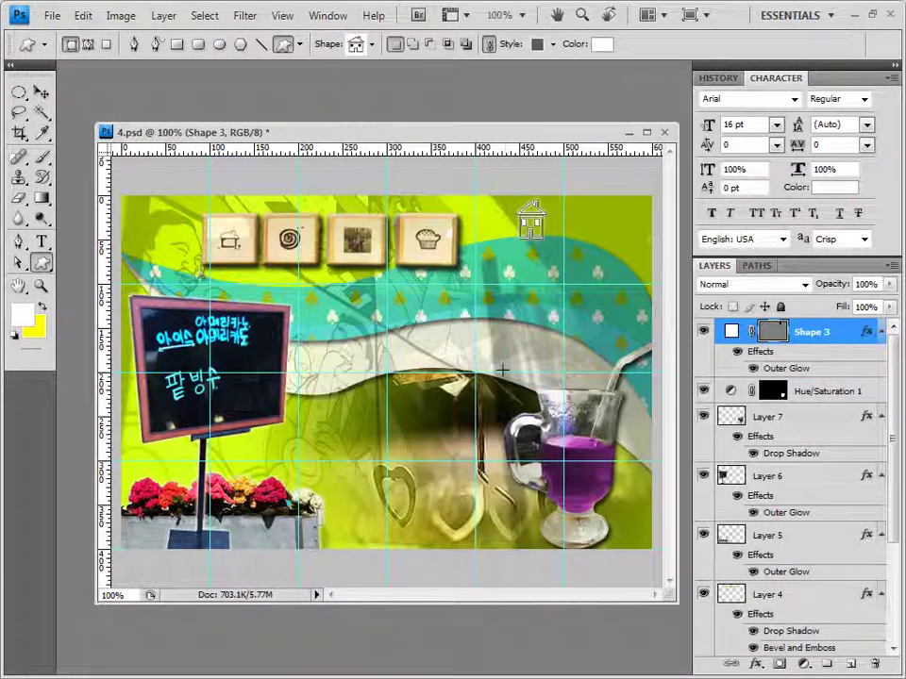
# Reduce the house shape's height and nudge it slightly left and up above the teal wave.
pyautogui.click(41, 92)
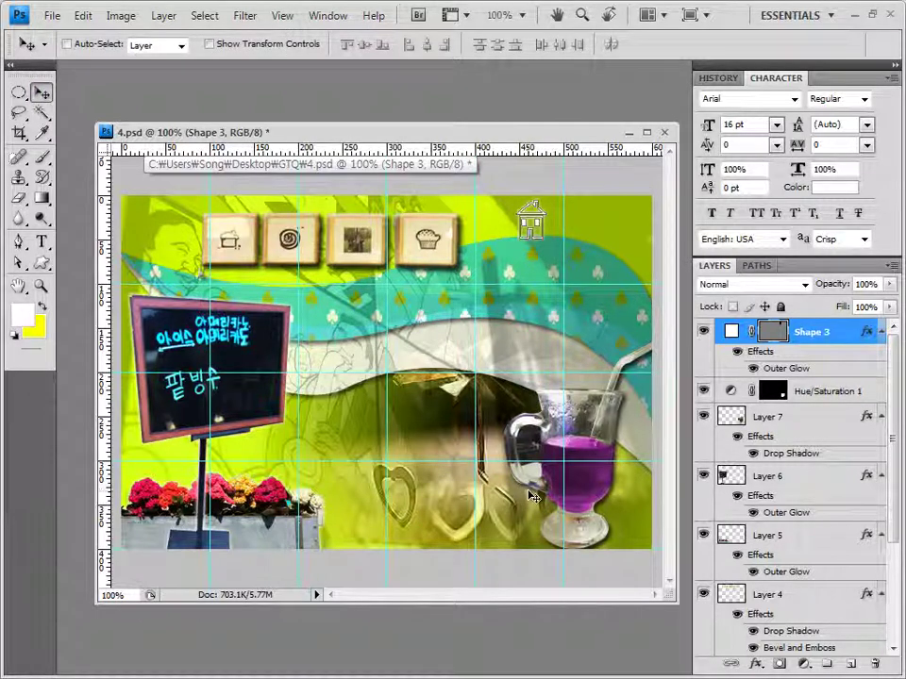
pyautogui.hotkey('shift', 'Left')
pyautogui.press('Left')
pyautogui.press('Left')
pyautogui.press('Left')
pyautogui.press('Left')
pyautogui.press('Left')
pyautogui.press('Up')
pyautogui.press('Up')
pyautogui.press('Up')
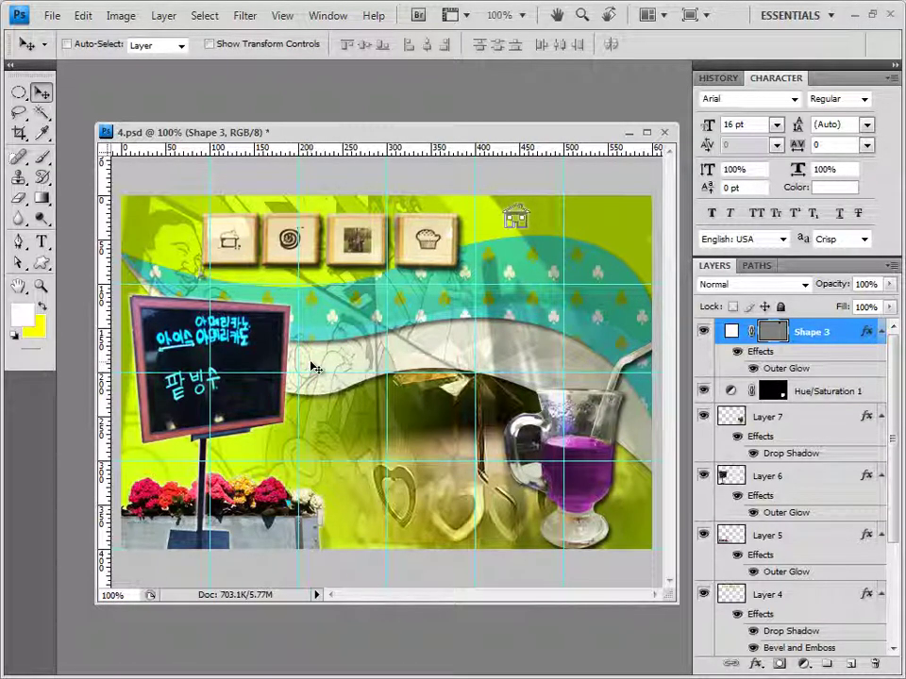
# Draw a small circled plus custom shape on the white wave, just beside the chalkboard's right edge.
pyautogui.click(46, 269)
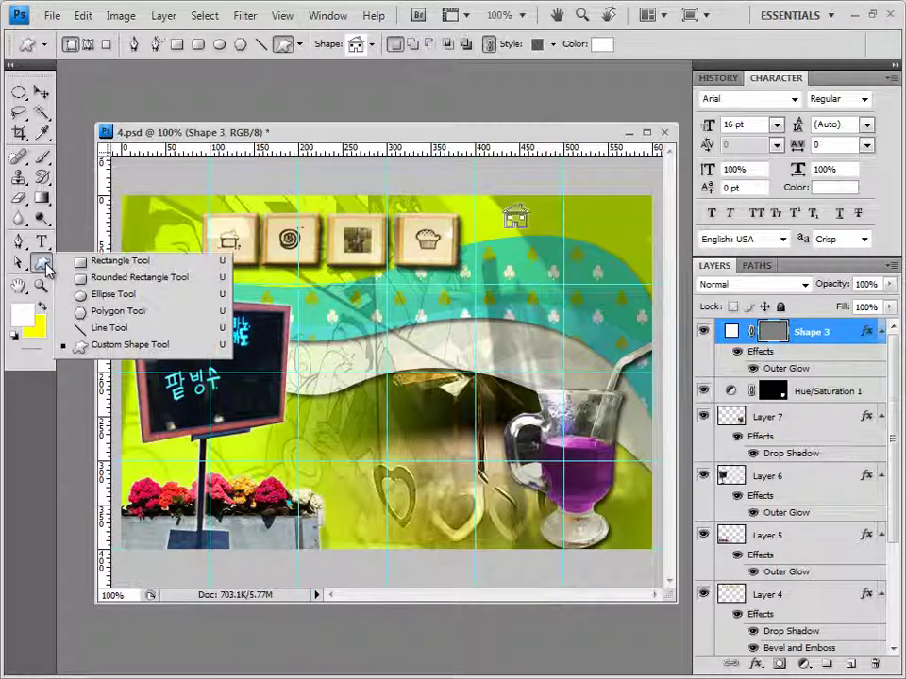
pyautogui.click(81, 345)
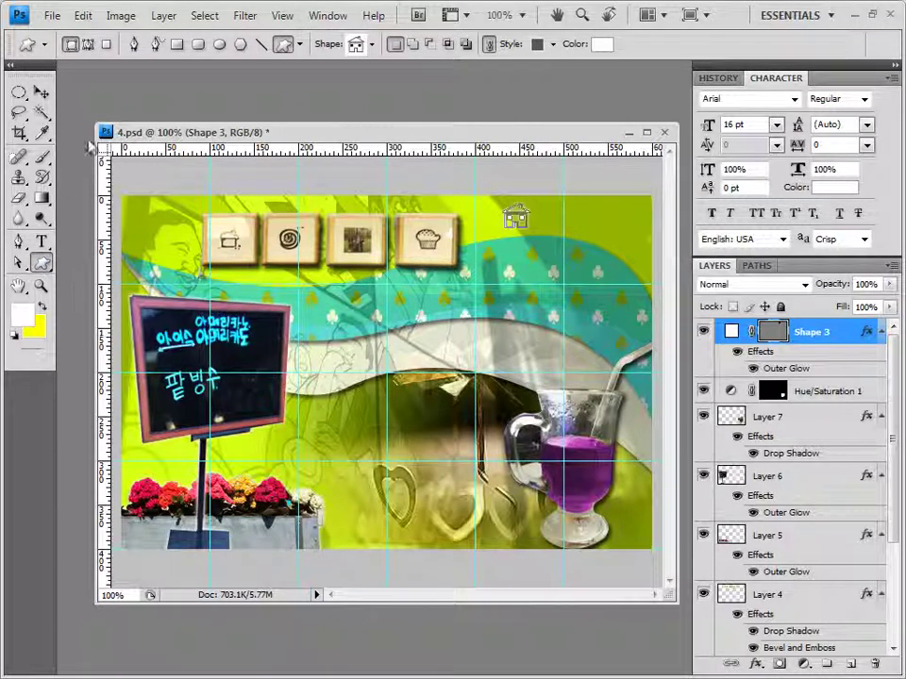
pyautogui.click(372, 44)
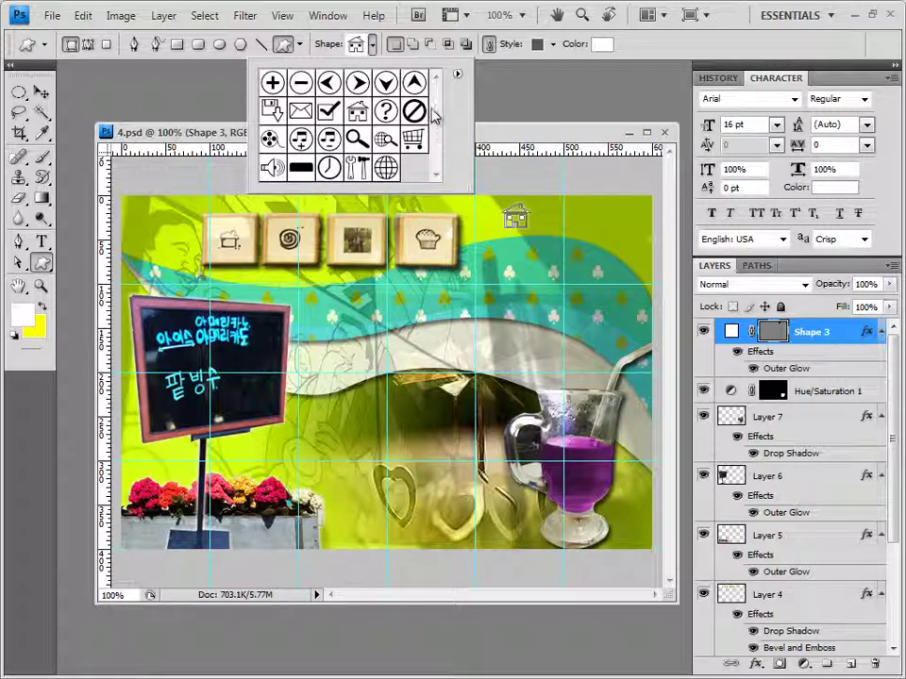
pyautogui.click(276, 83)
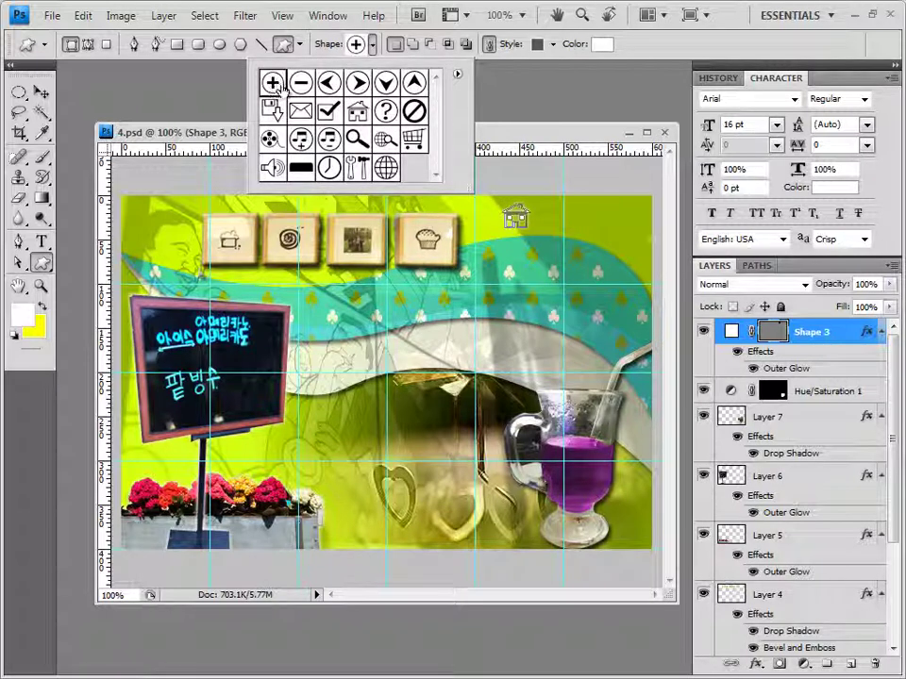
pyautogui.click(169, 100)
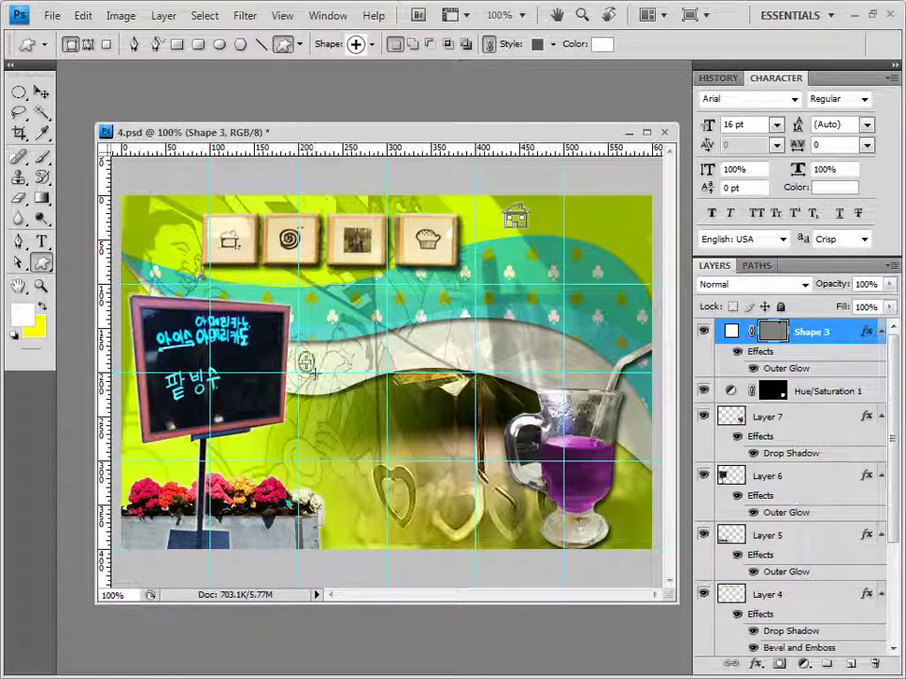
pyautogui.moveTo(296, 353); pyautogui.dragTo(315, 370)
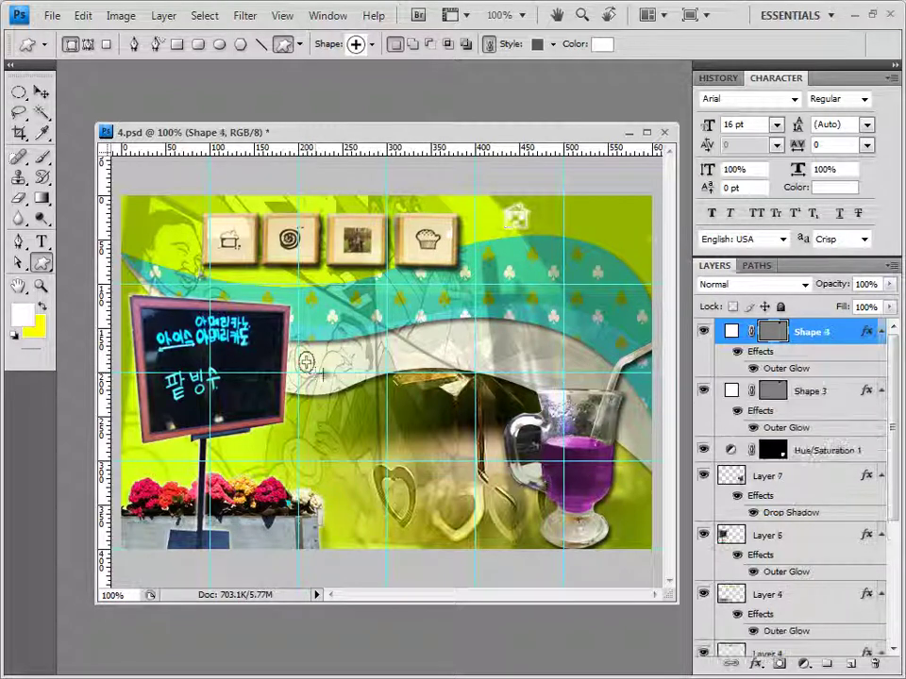
# Clear the preset style from the circled plus shape and set its fill color to 43d4a2.
pyautogui.click(553, 43)
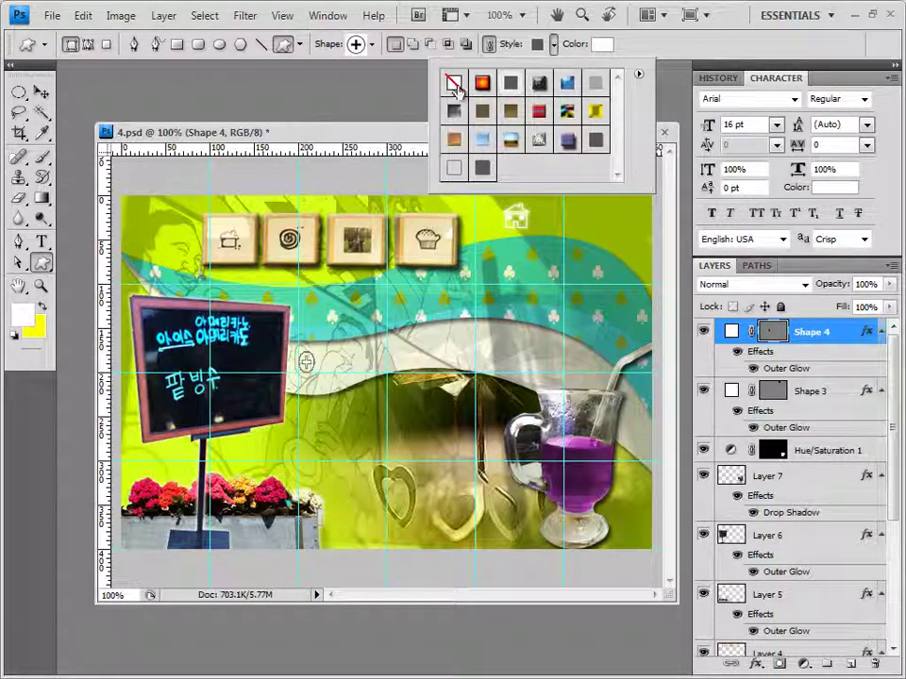
pyautogui.click(454, 84)
pyautogui.click(601, 44)
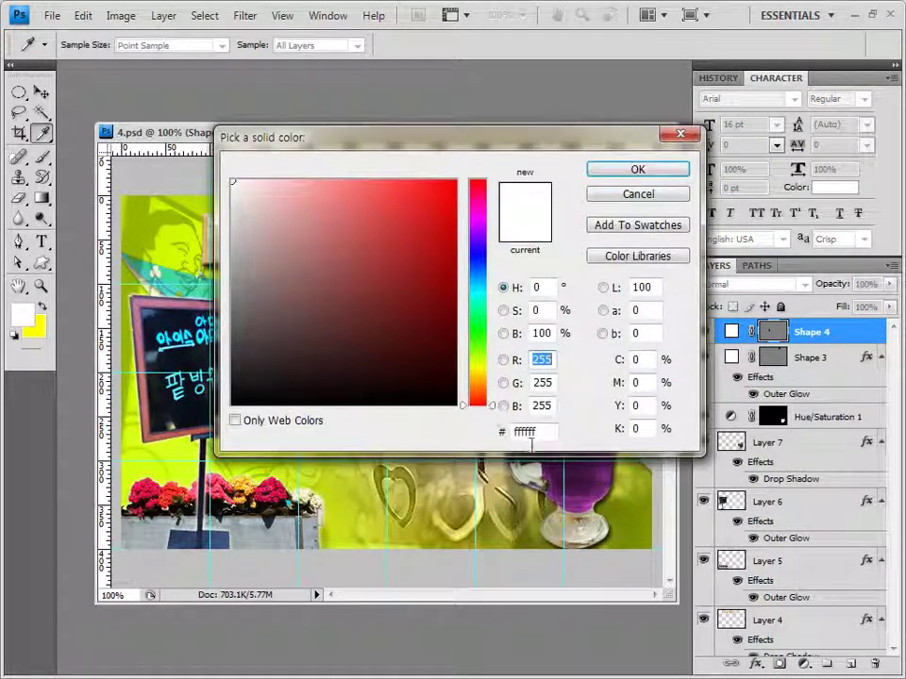
pyautogui.press('Tab')
pyautogui.press('Tab')
pyautogui.press('Tab')
pyautogui.write('43d4a2')
pyautogui.click(667, 177)
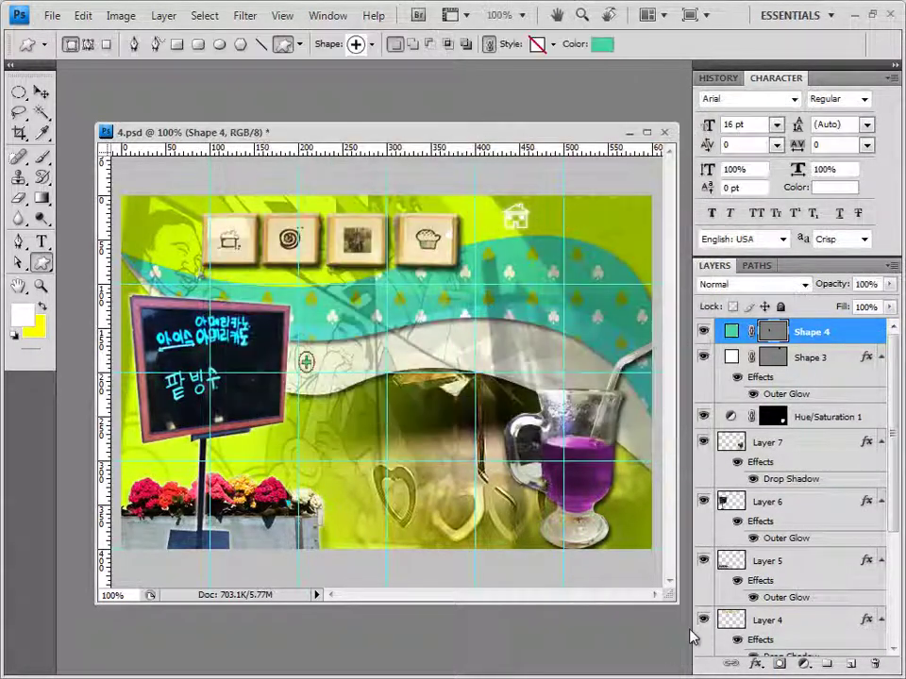
# Add a Bevel and Emboss effect with the default Inner Bevel settings to the circled plus shape.
pyautogui.click(758, 664)
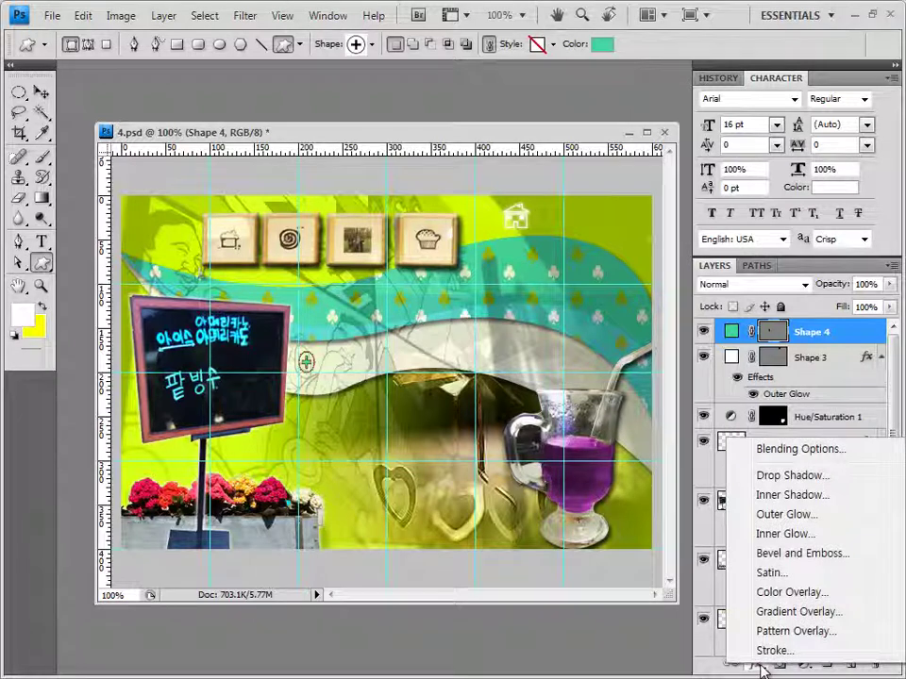
pyautogui.click(823, 553)
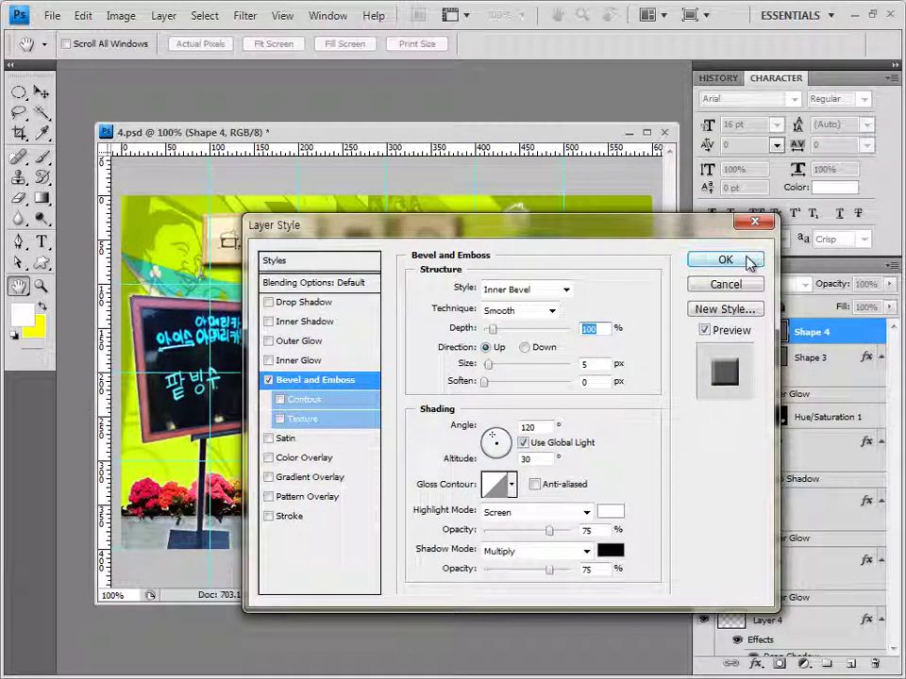
pyautogui.click(751, 260)
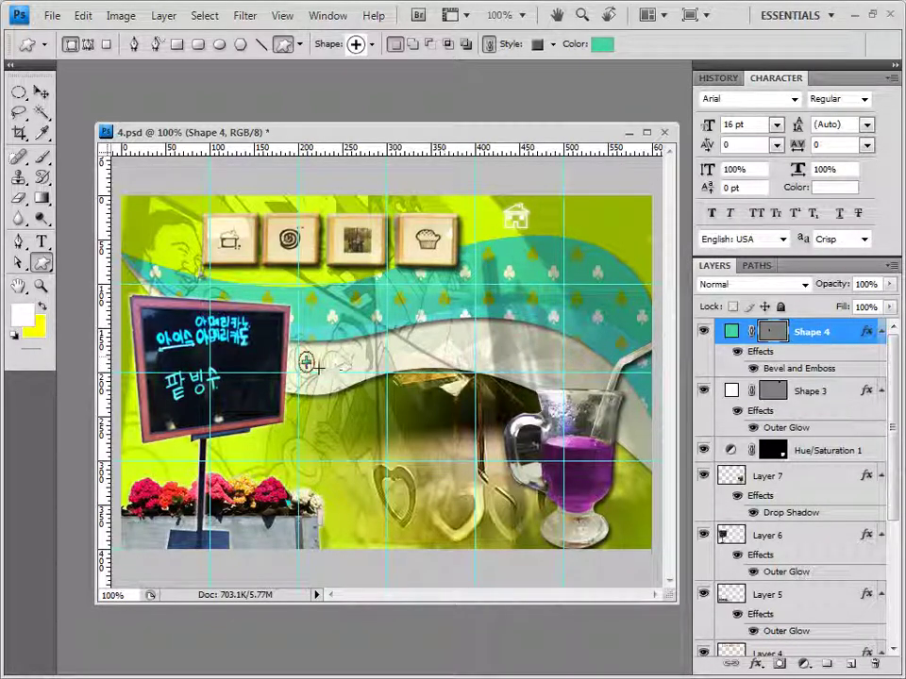
# Duplicate the circled plus shape three times and space the copies evenly in a horizontal row toward the glass.
pyautogui.click(41, 91)
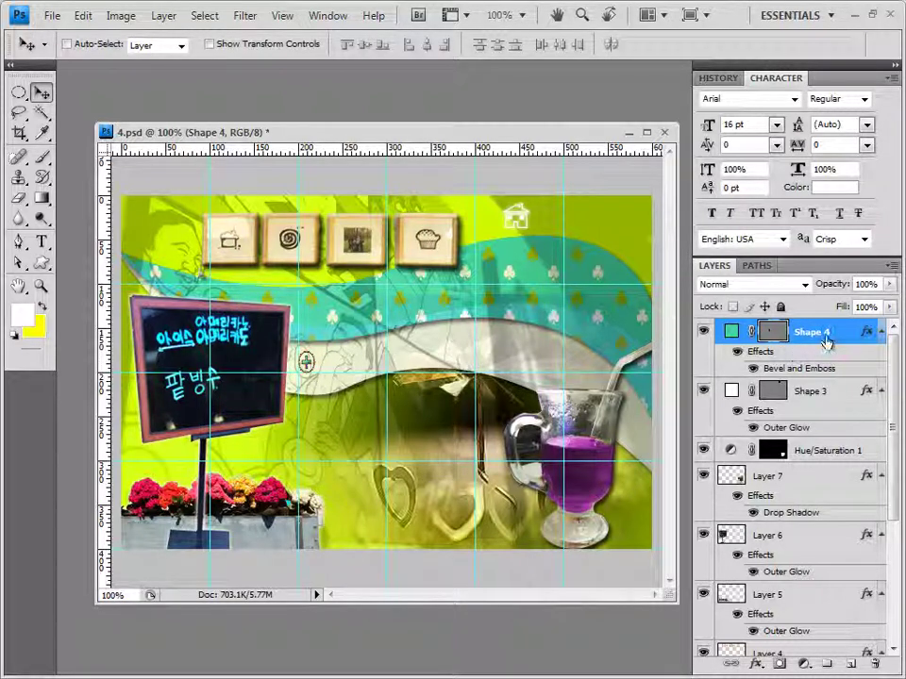
pyautogui.hotkey('ctrl', 'j')
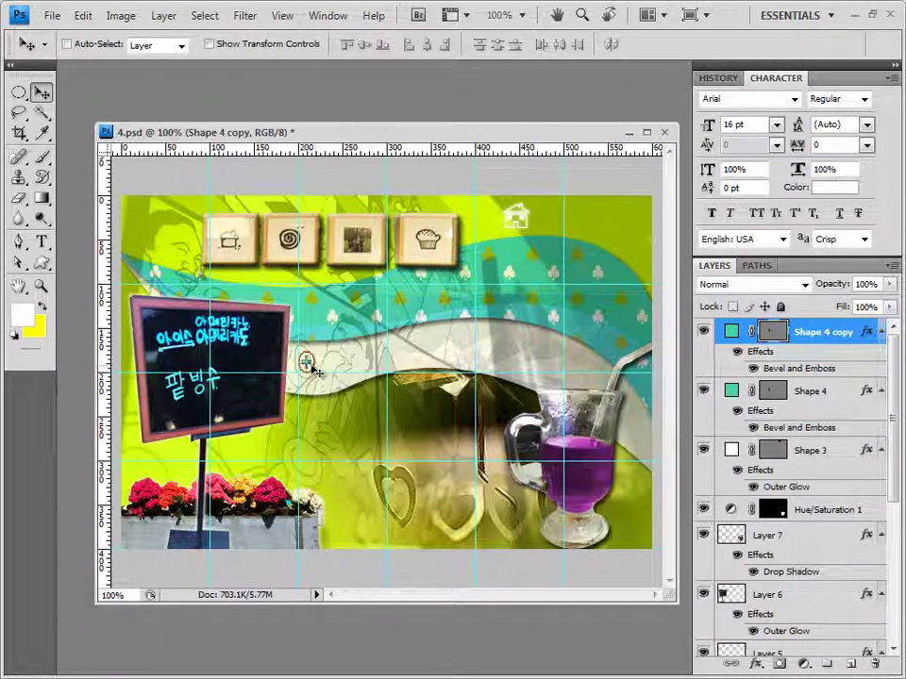
pyautogui.moveTo(320, 375); pyautogui.dragTo(389, 364)
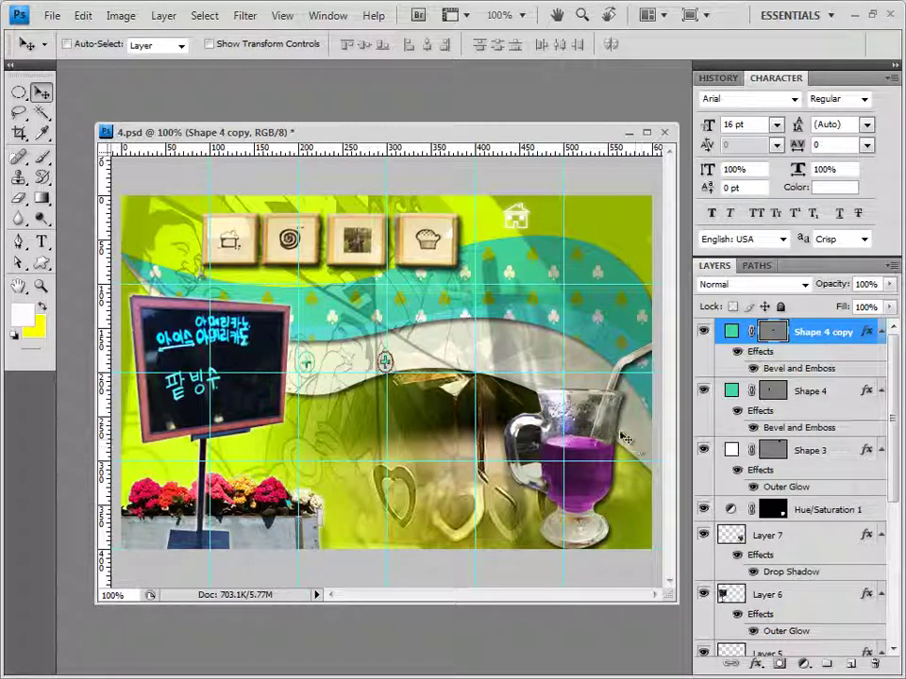
pyautogui.hotkey('ctrl', 'j')
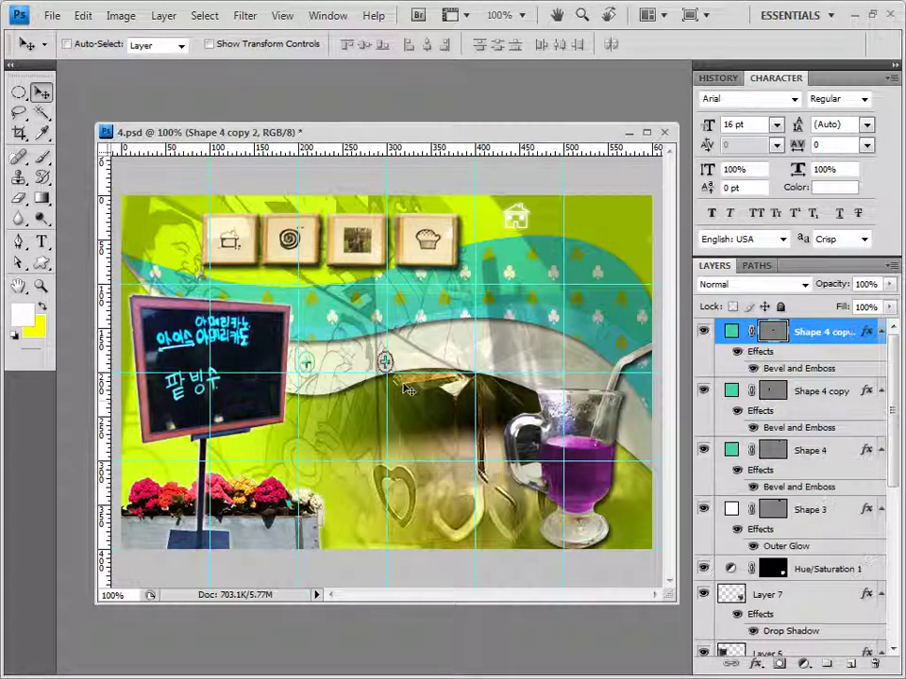
pyautogui.moveTo(391, 368); pyautogui.dragTo(471, 368)
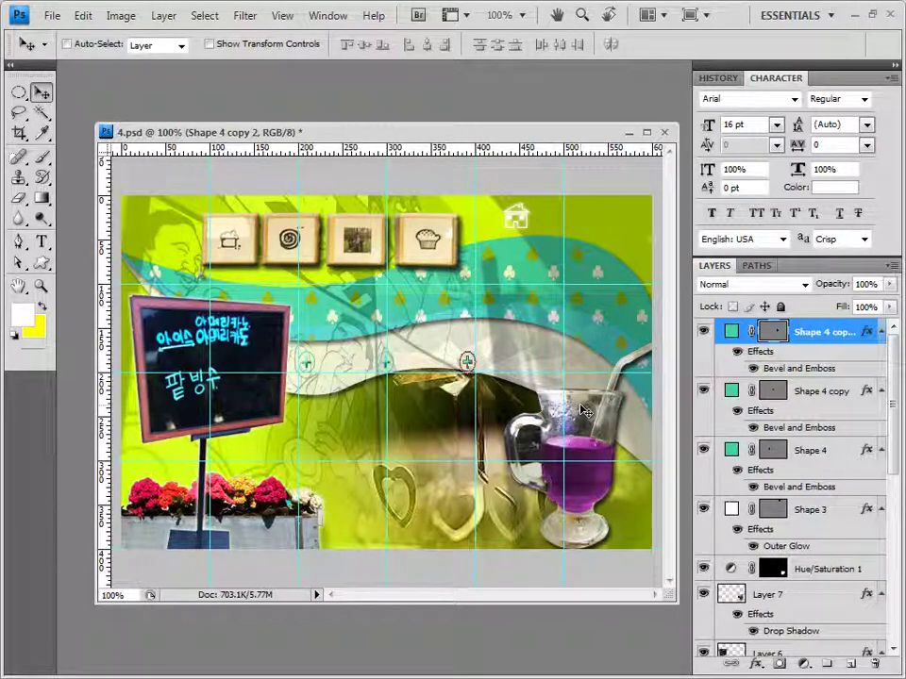
pyautogui.hotkey('ctrl', 'j')
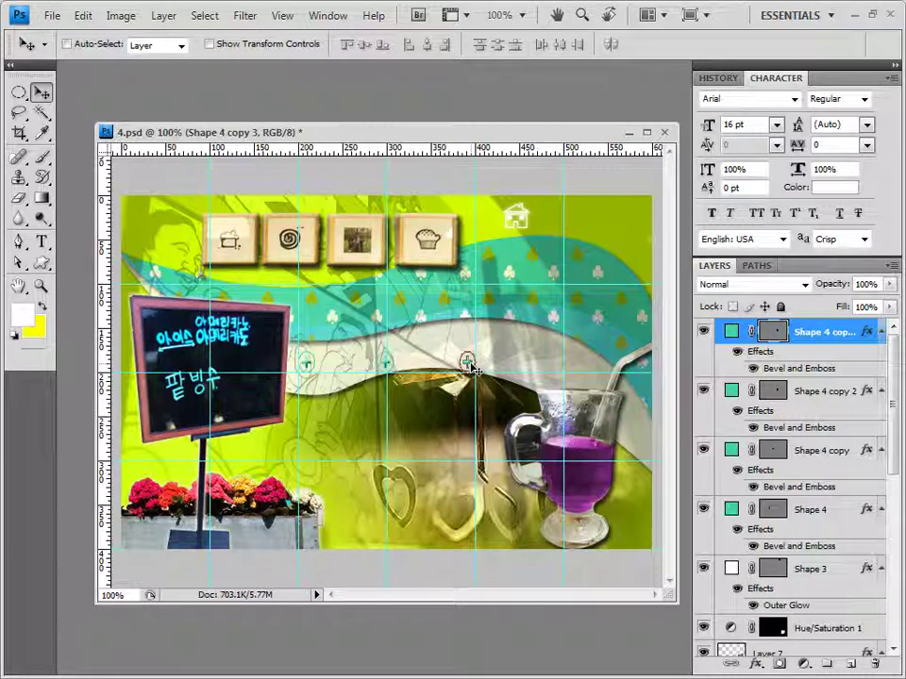
pyautogui.moveTo(471, 366); pyautogui.dragTo(552, 363)
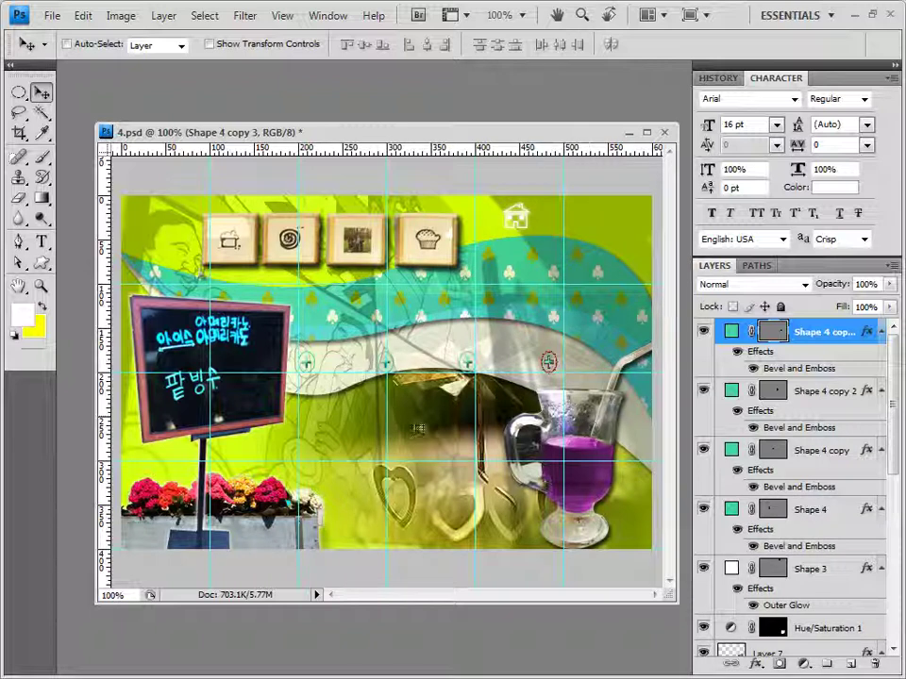
# Load the Nature custom shapes in place of the current set and draw Snowflake 3 on the chalkboard's right half.
pyautogui.click(40, 264)
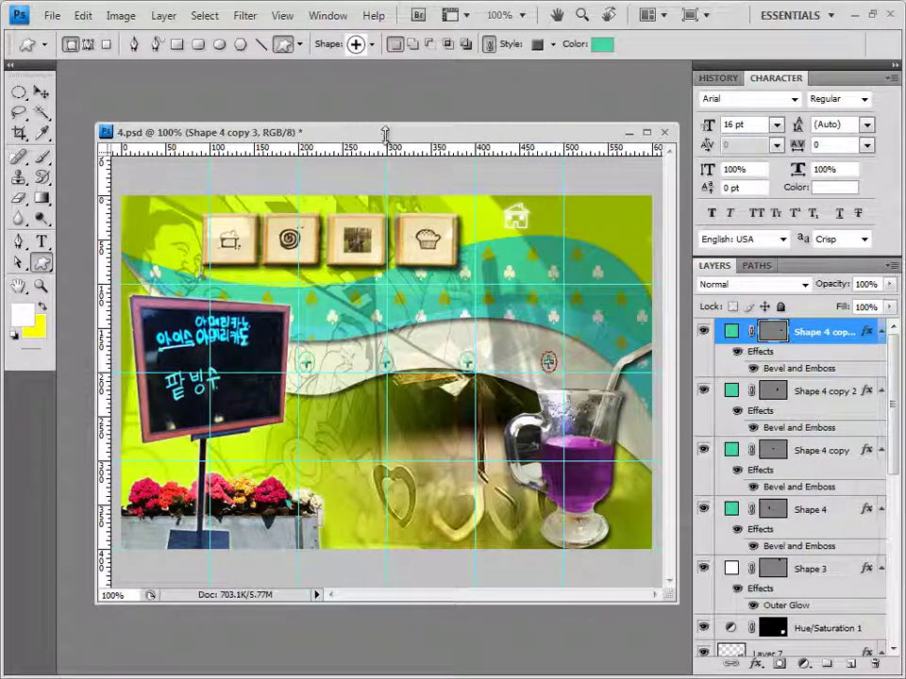
pyautogui.click(373, 45)
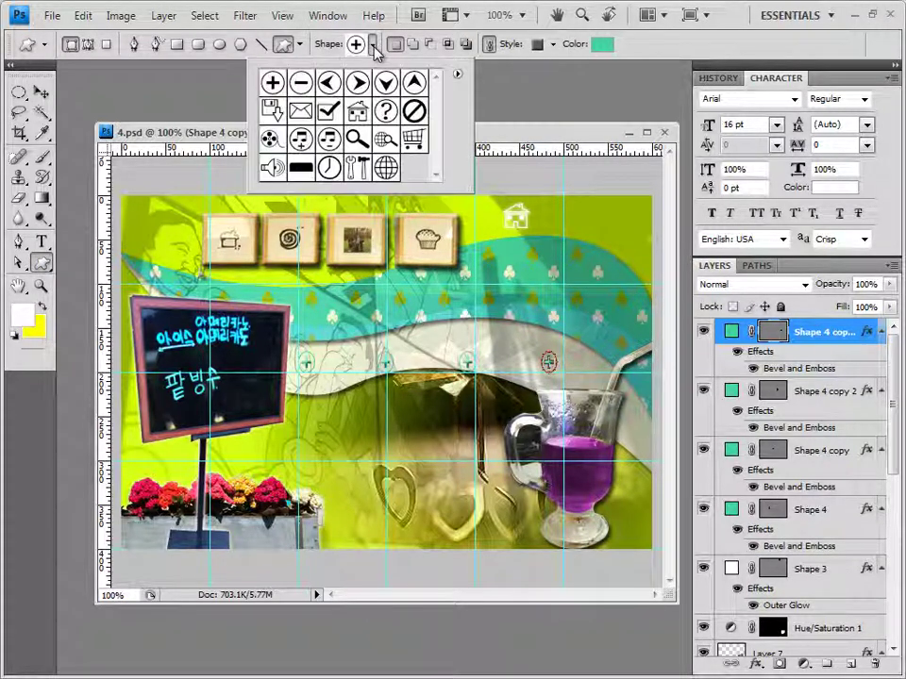
pyautogui.click(457, 74)
pyautogui.click(519, 422)
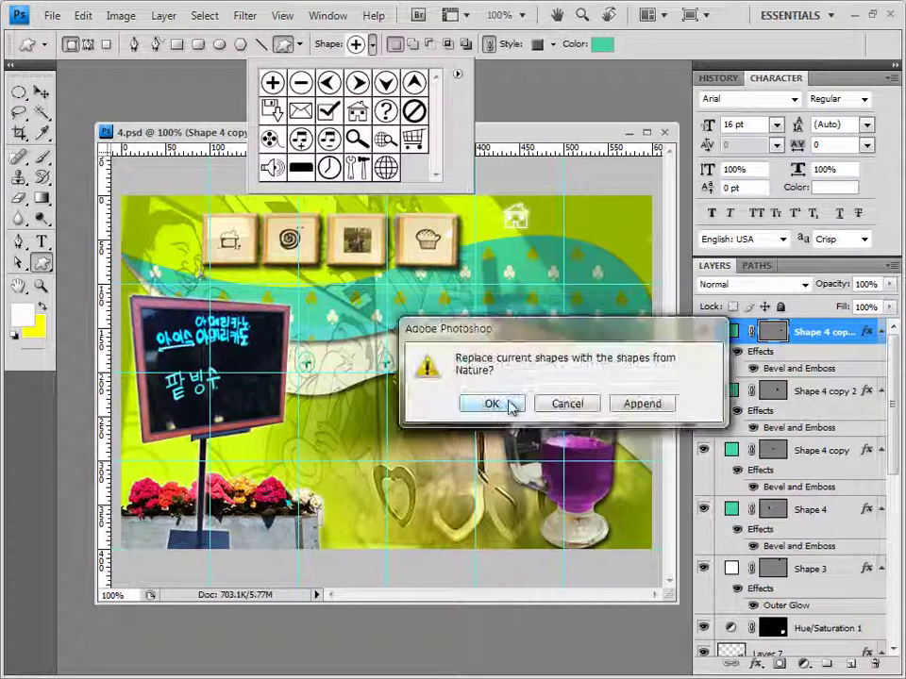
pyautogui.click(511, 407)
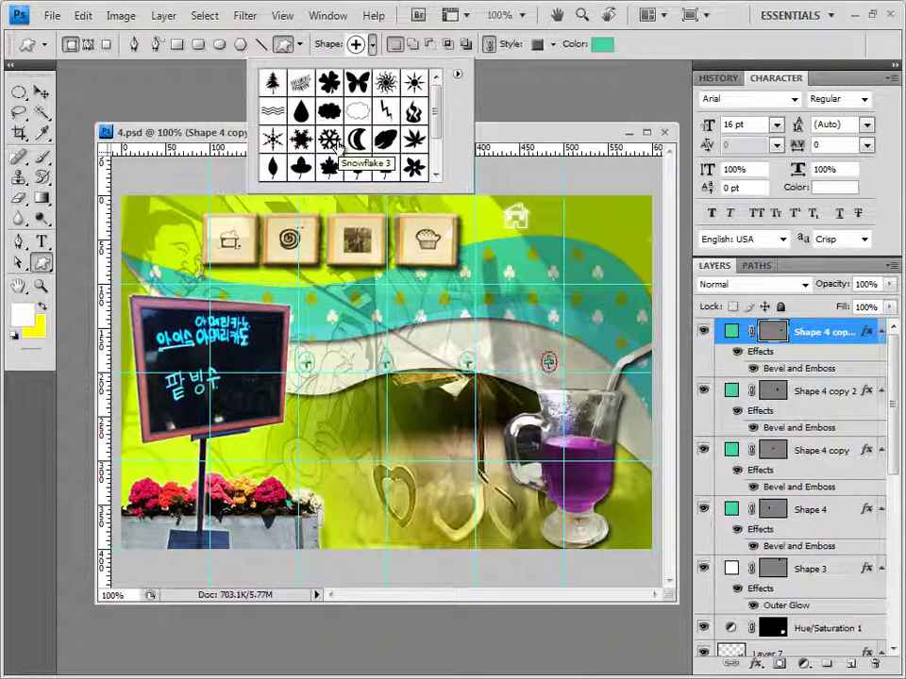
pyautogui.click(329, 140)
pyautogui.click(233, 139)
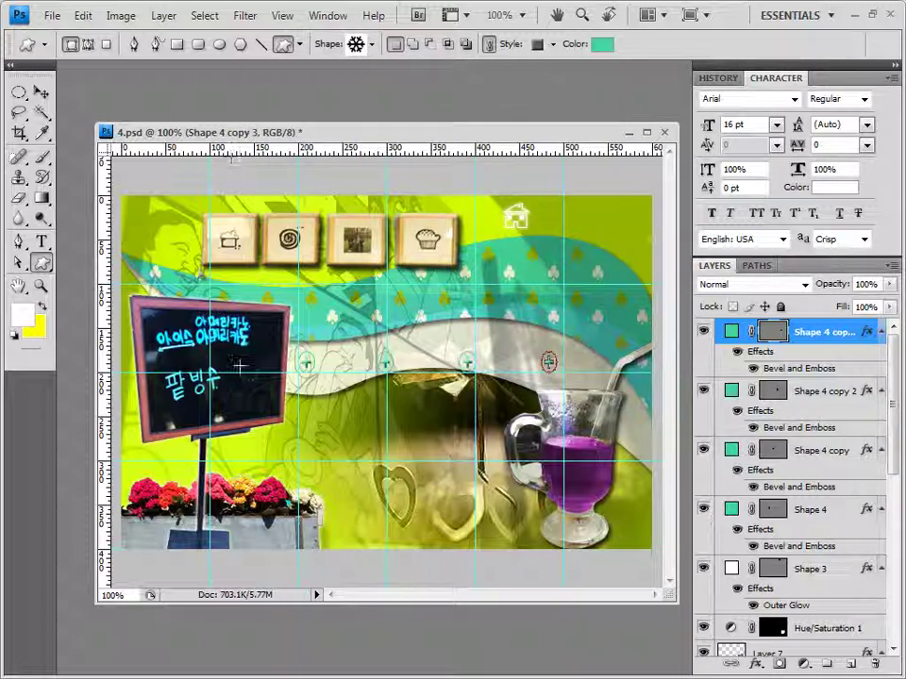
pyautogui.moveTo(239, 359); pyautogui.dragTo(273, 398)
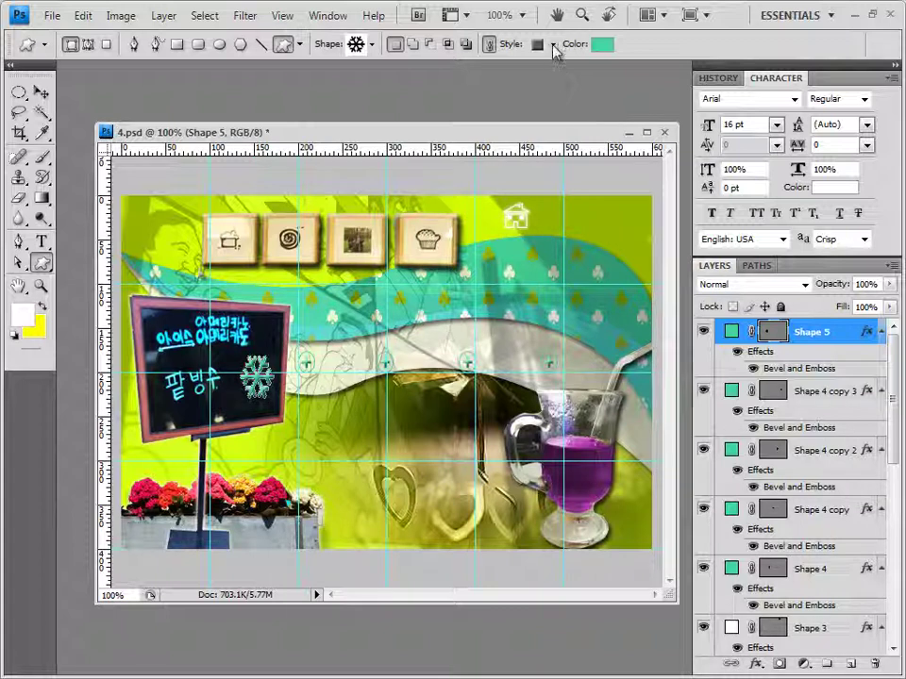
# Clear the preset style from the snowflake shape.
pyautogui.click(553, 45)
pyautogui.click(454, 83)
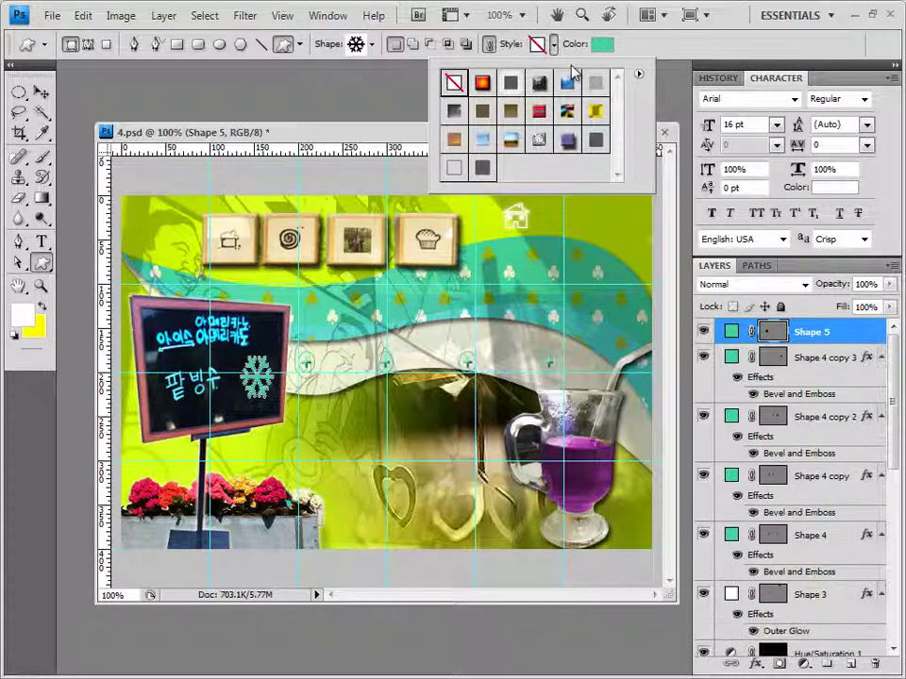
pyautogui.click(608, 54)
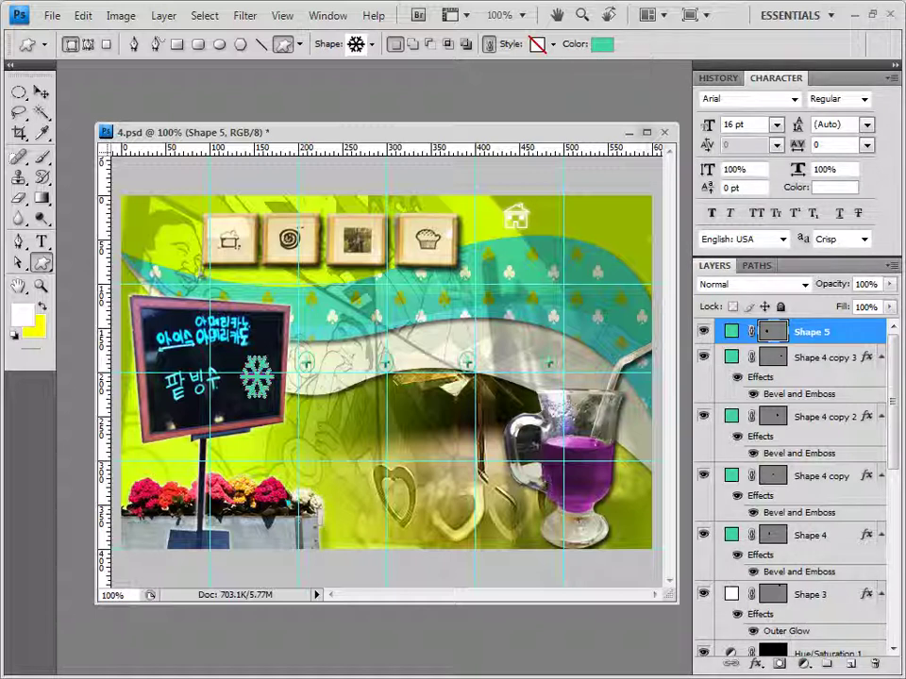
# Add a default Inner Shadow and a Gradient Overlay with the start stop set to #4eadbd to the snowflake shape.
pyautogui.click(755, 664)
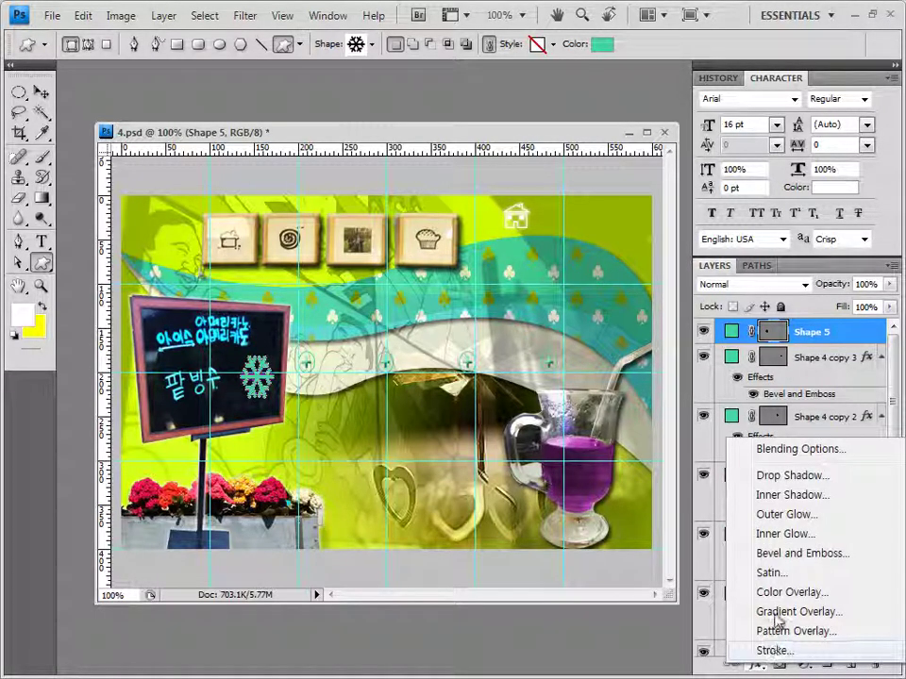
pyautogui.click(823, 497)
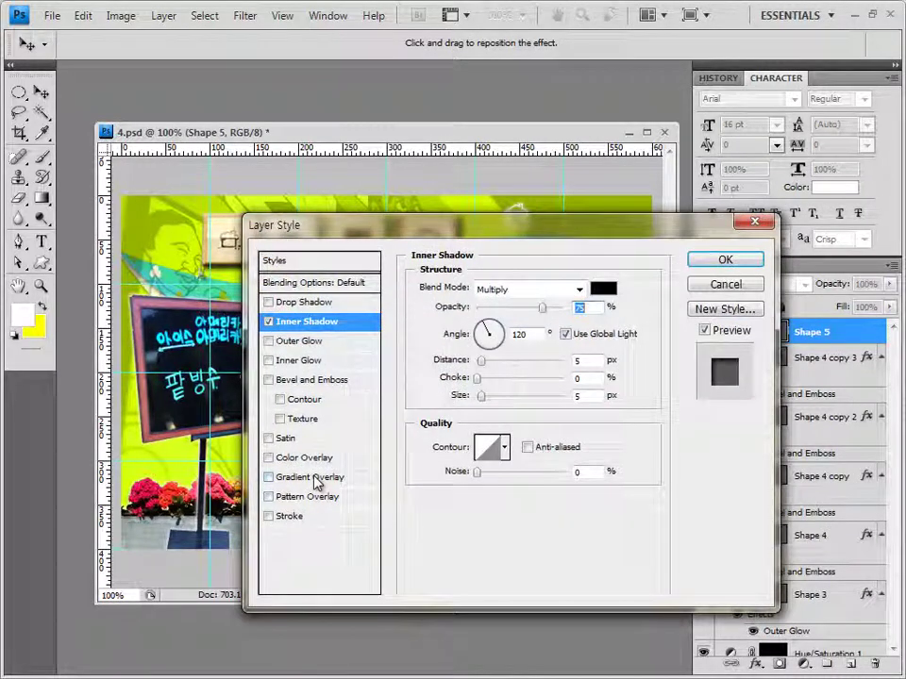
pyautogui.click(317, 479)
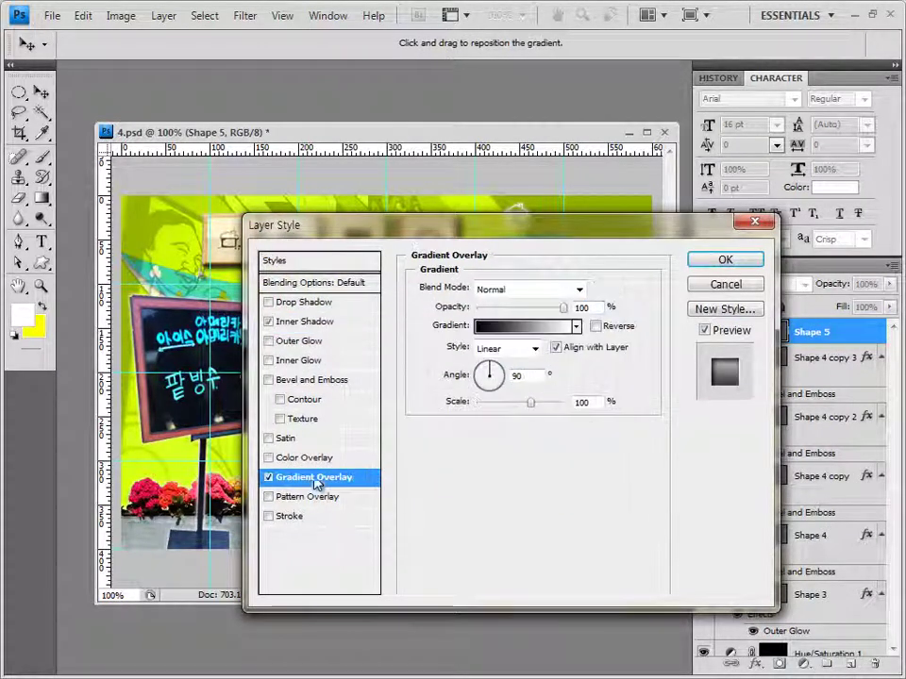
pyautogui.click(527, 326)
pyautogui.click(391, 444)
pyautogui.click(468, 518)
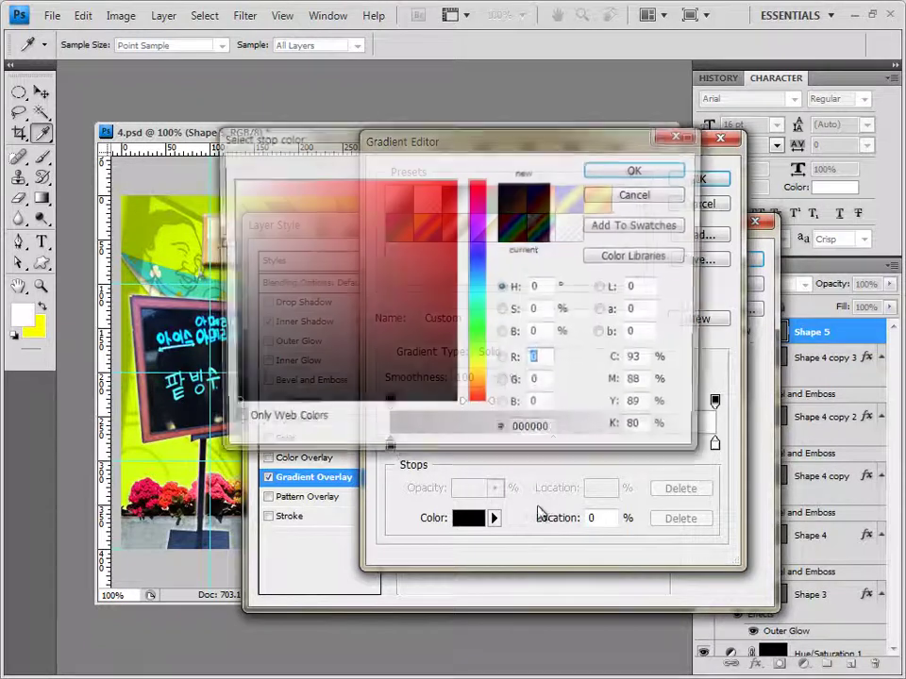
pyautogui.doubleClick(533, 431)
pyautogui.write('3eadbd')
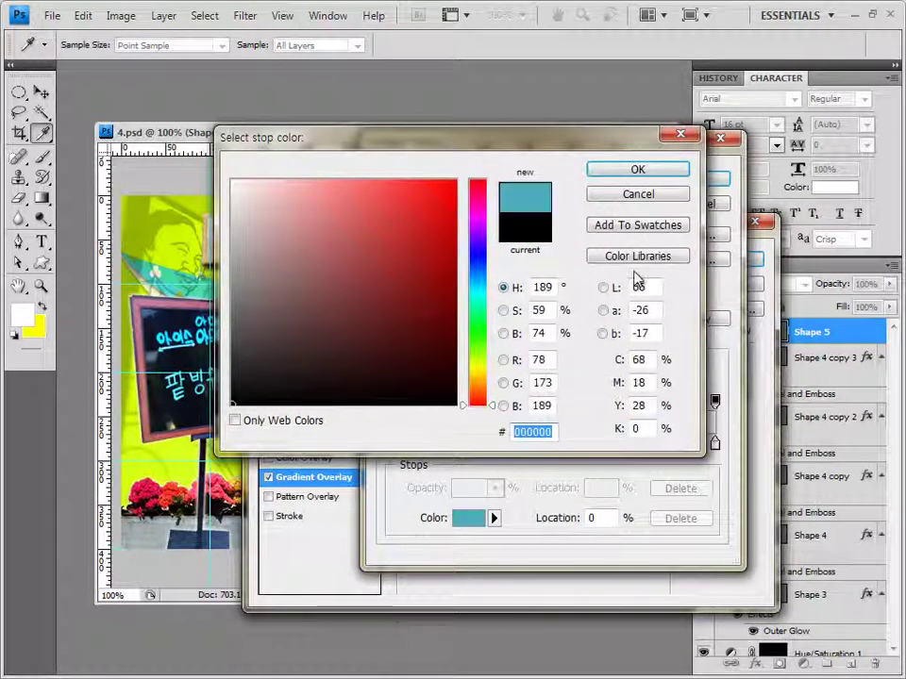
pyautogui.click(638, 170)
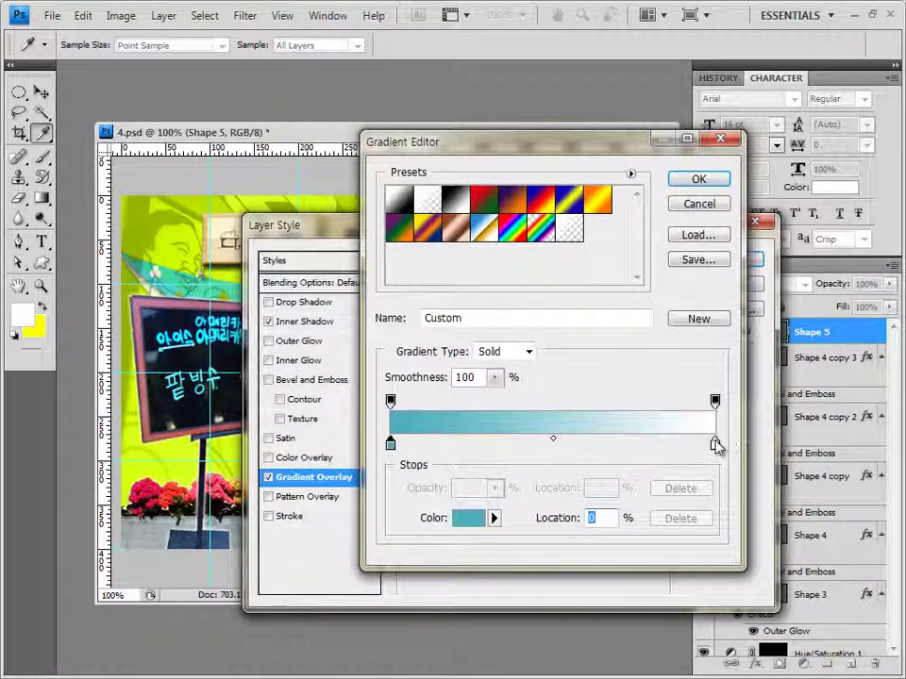
# Use white (#ffffff) as the snowflake gradient's end stop and apply the layer effects.
pyautogui.doubleClick(712, 443)
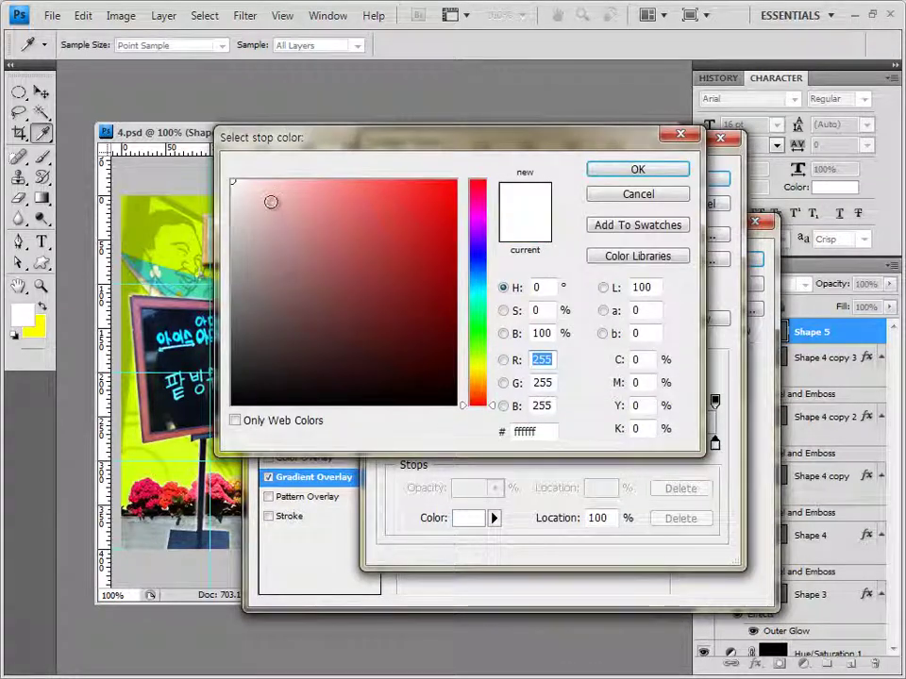
pyautogui.doubleClick(539, 431)
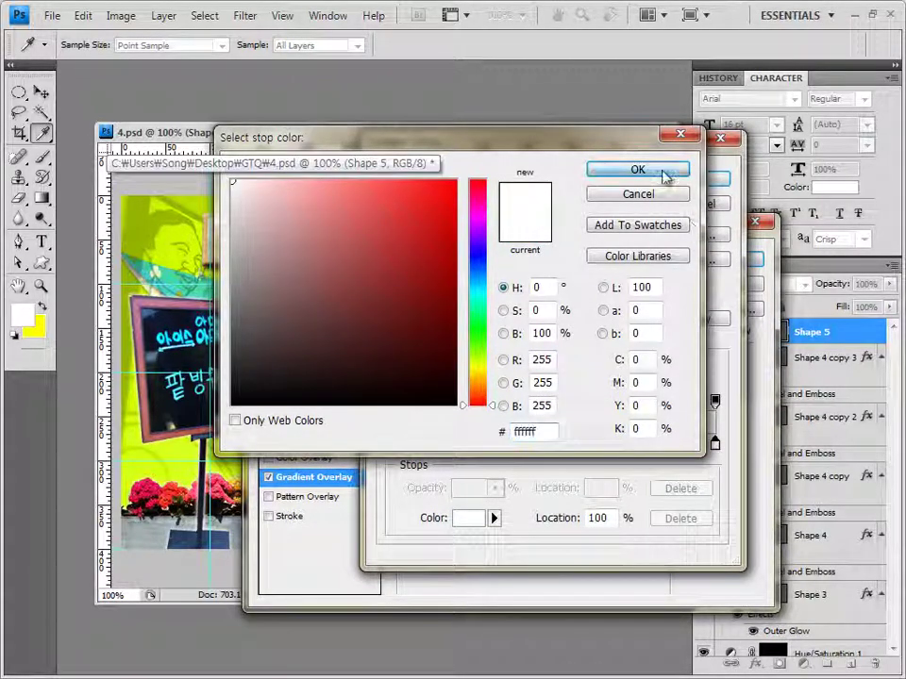
pyautogui.click(665, 172)
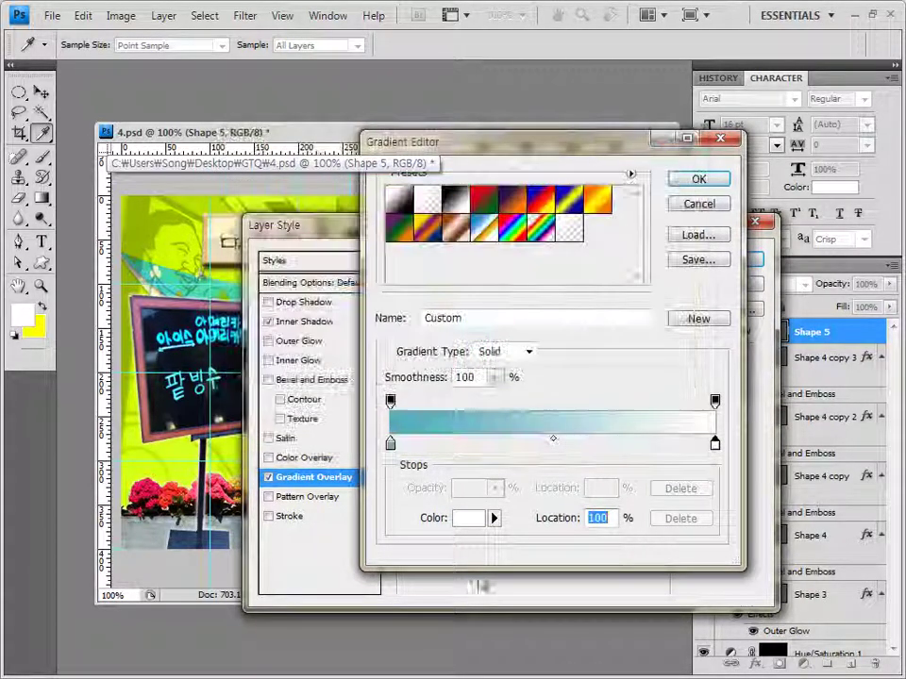
pyautogui.click(699, 181)
pyautogui.moveTo(557, 234); pyautogui.dragTo(639, 210)
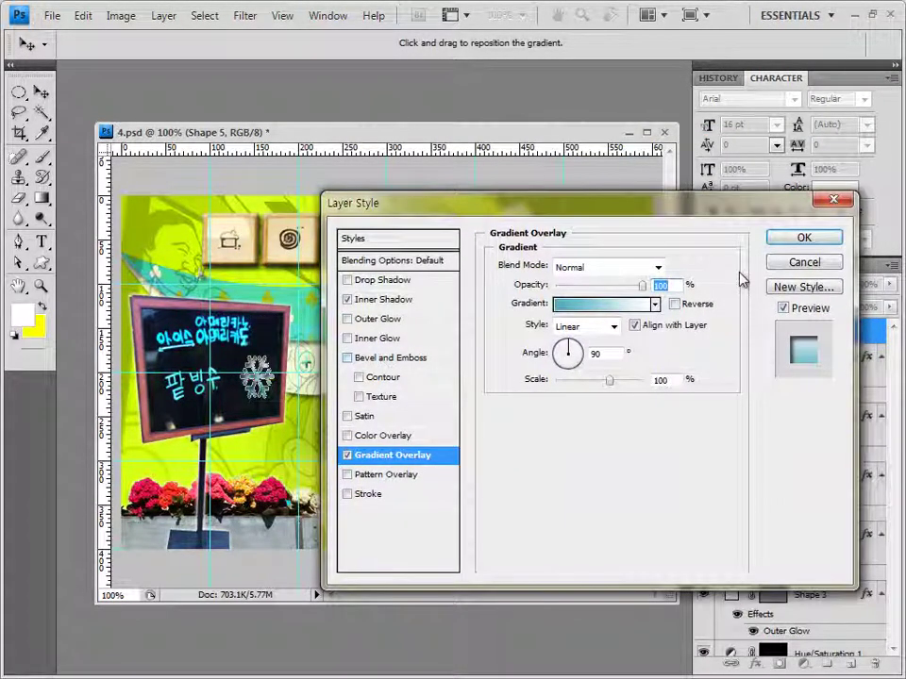
pyautogui.click(805, 238)
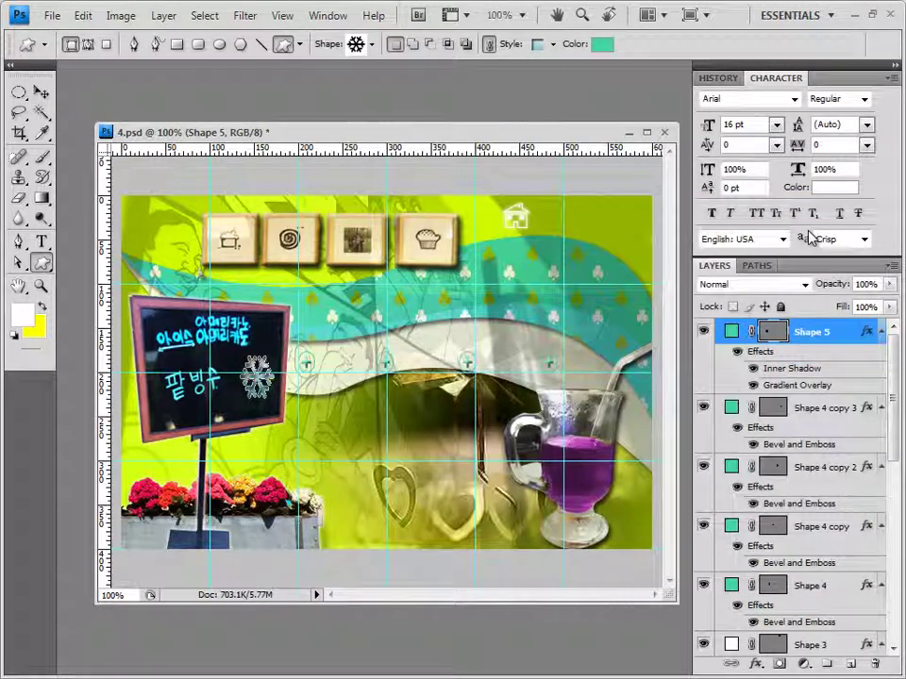
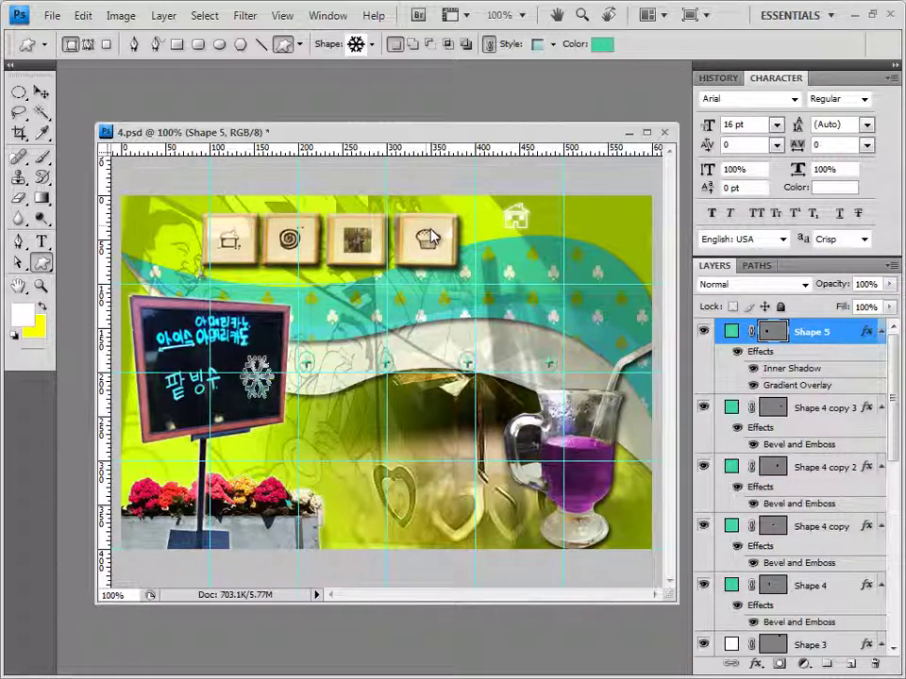
# Add the text "Morning" below the house shape in white Arial Bold at 35 pt.
pyautogui.click(47, 242)
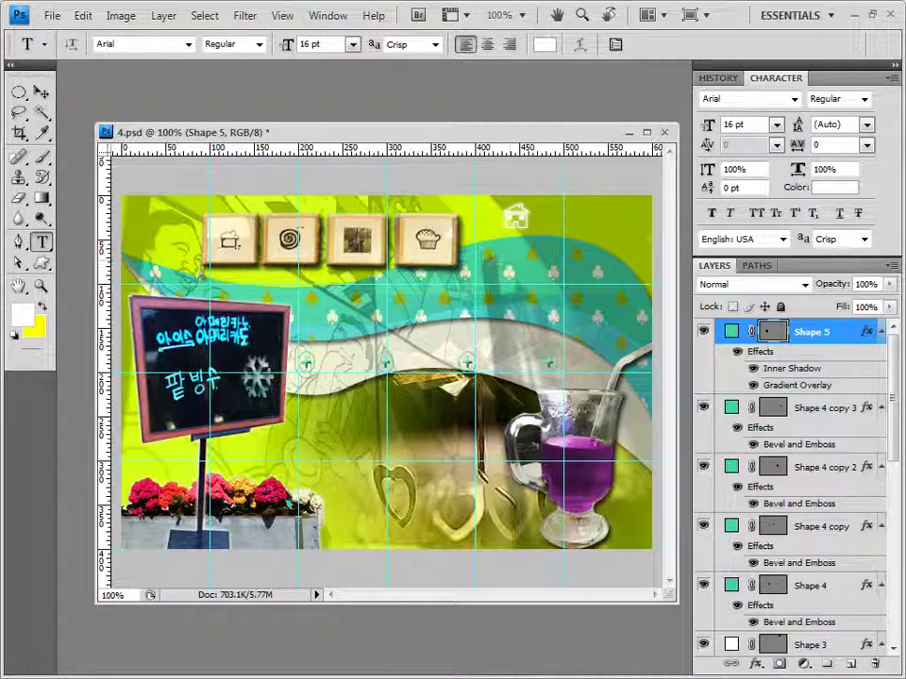
pyautogui.click(606, 295)
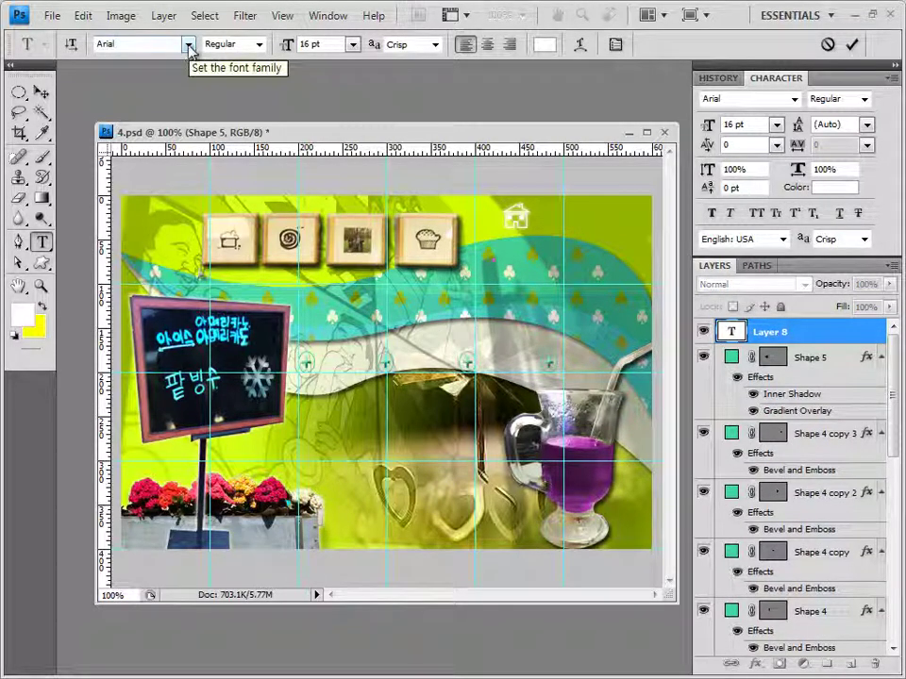
pyautogui.click(263, 47)
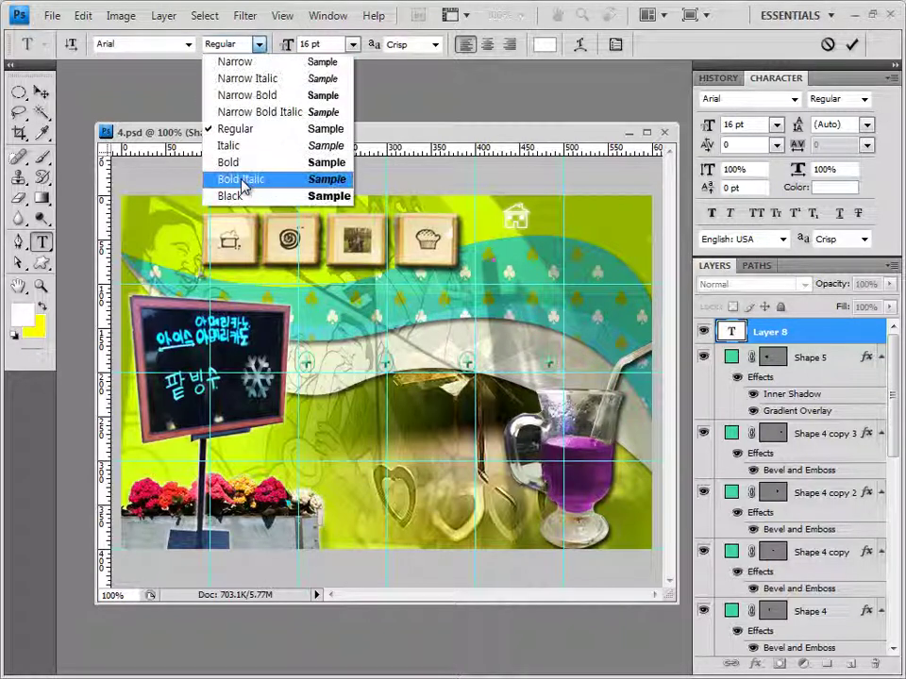
pyautogui.click(226, 161)
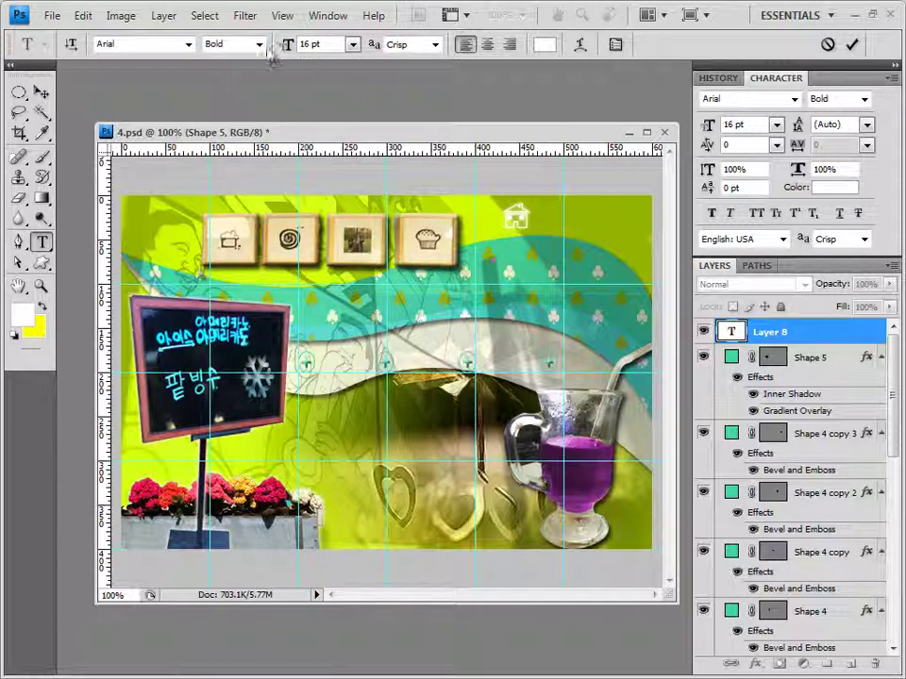
pyautogui.press('Tab')
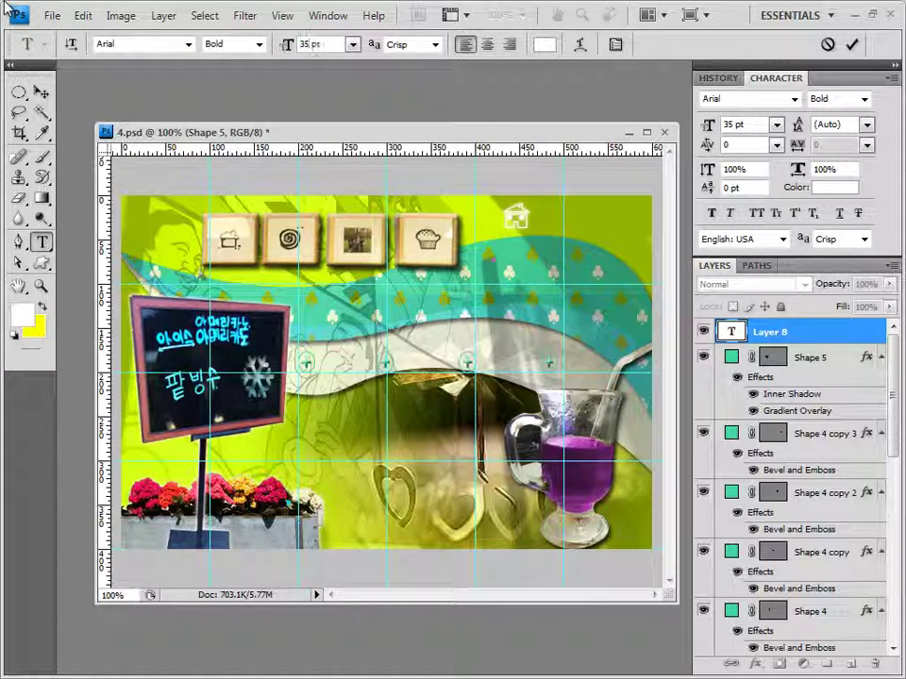
pyautogui.click(545, 44)
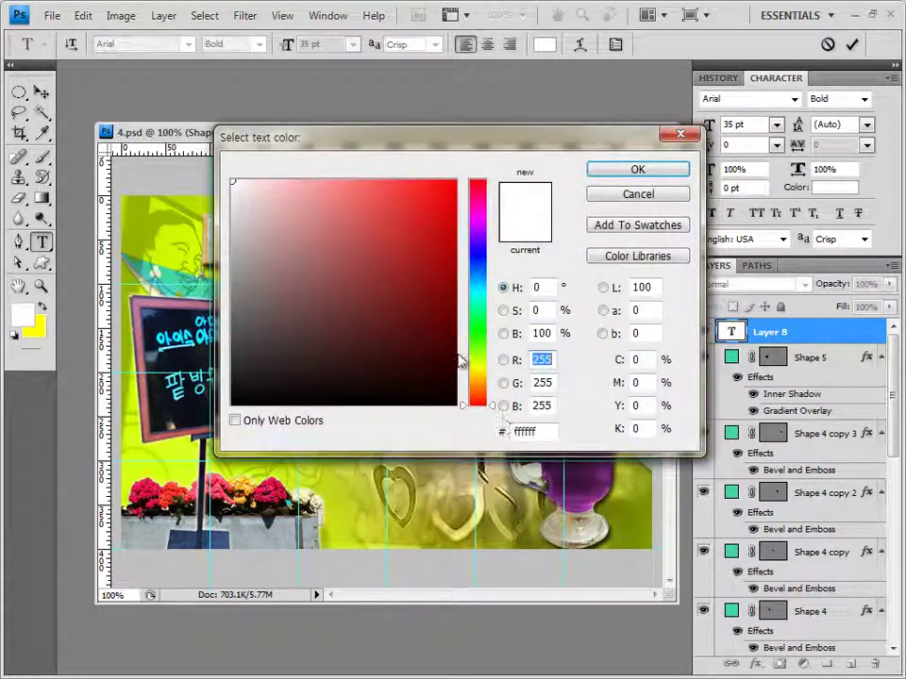
pyautogui.click(630, 170)
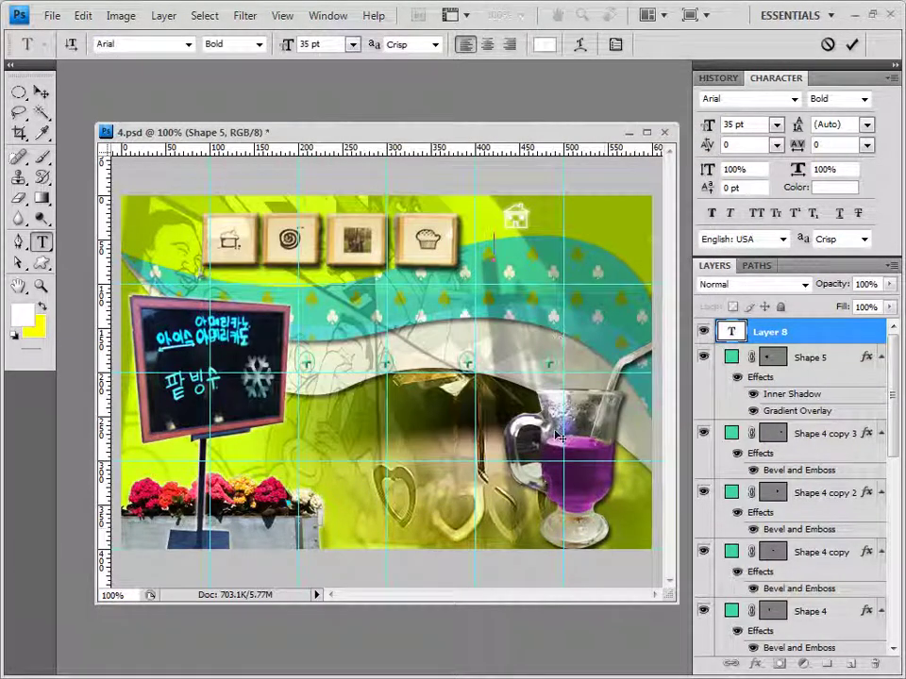
pyautogui.write('Morning')
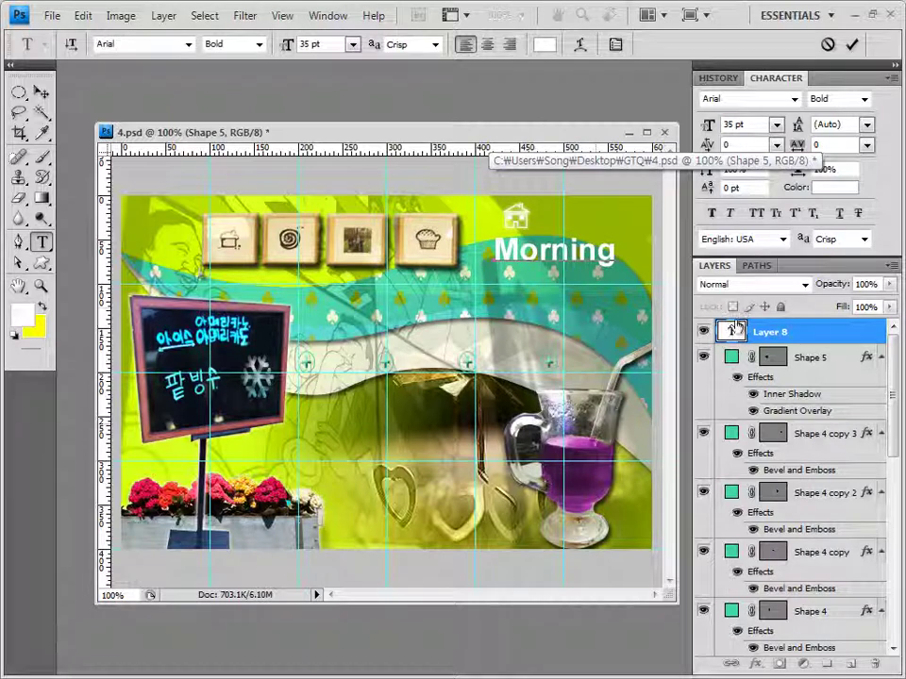
pyautogui.click(795, 331)
# Give the Morning text a 2 px outside stroke in #bd1849 and a default Drop Shadow.
pyautogui.click(763, 665)
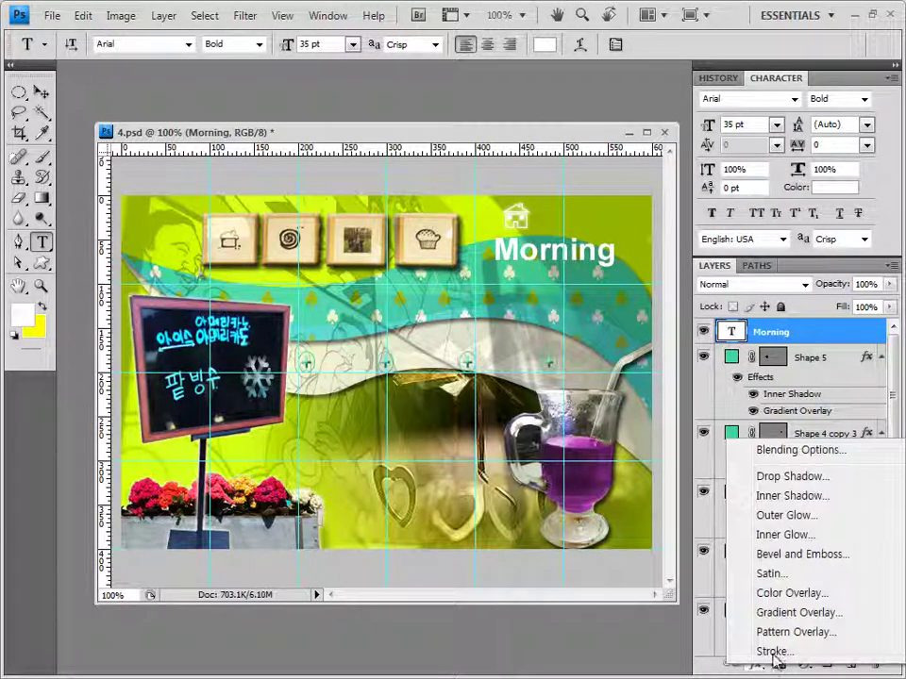
pyautogui.press('Escape')
pyautogui.press('space')
pyautogui.click(772, 660)
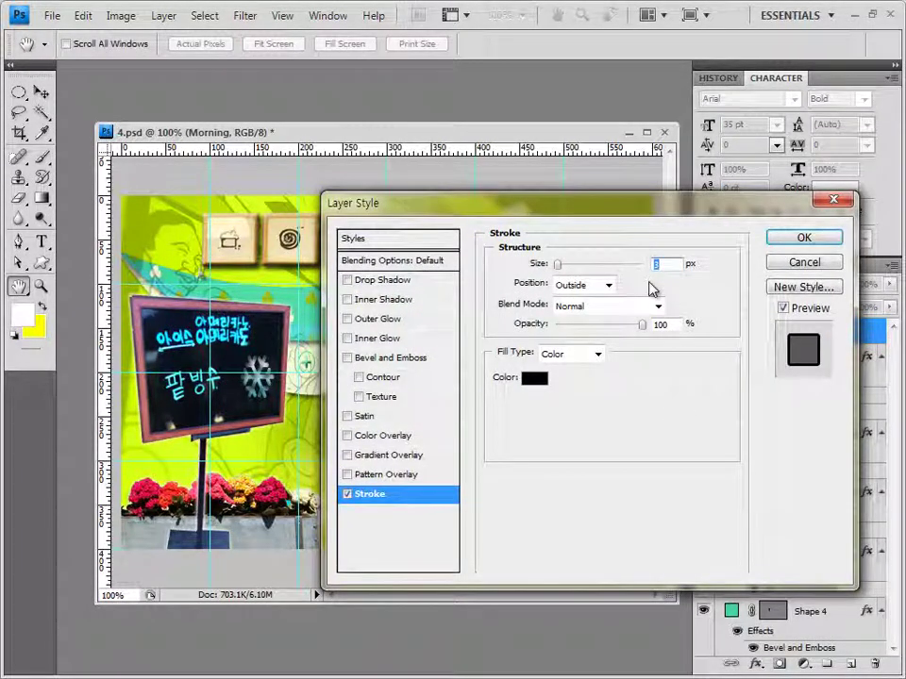
pyautogui.write('2')
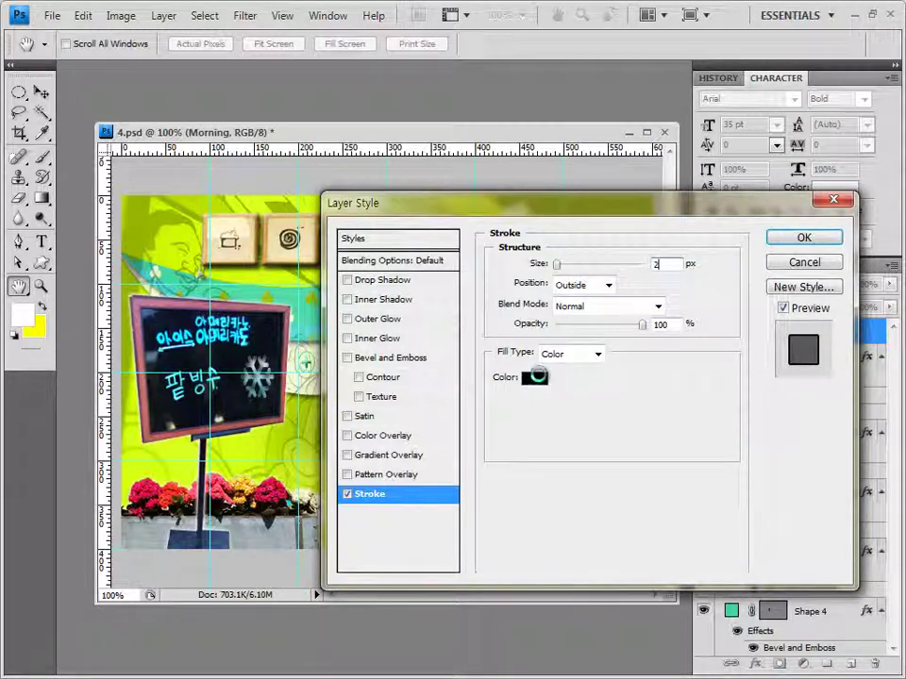
pyautogui.click(535, 379)
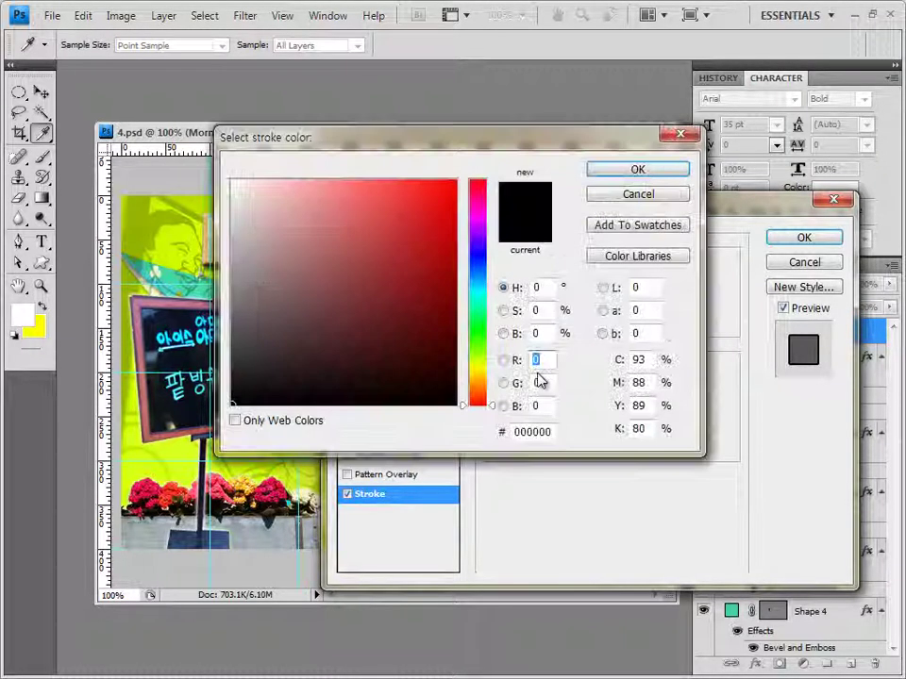
pyautogui.doubleClick(538, 432)
pyautogui.write('bd1849')
pyautogui.click(639, 171)
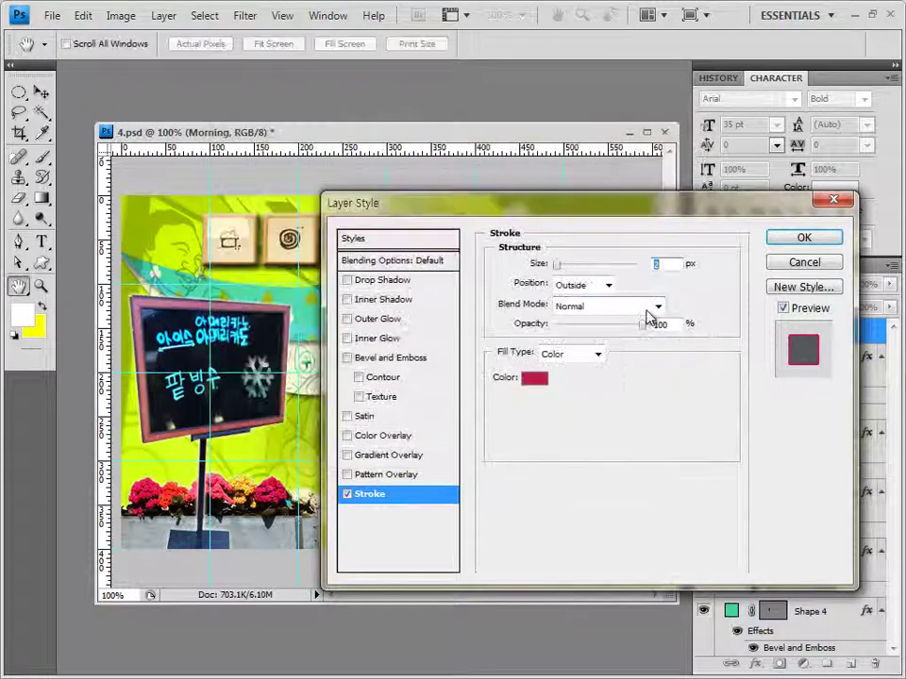
pyautogui.click(382, 283)
pyautogui.click(800, 240)
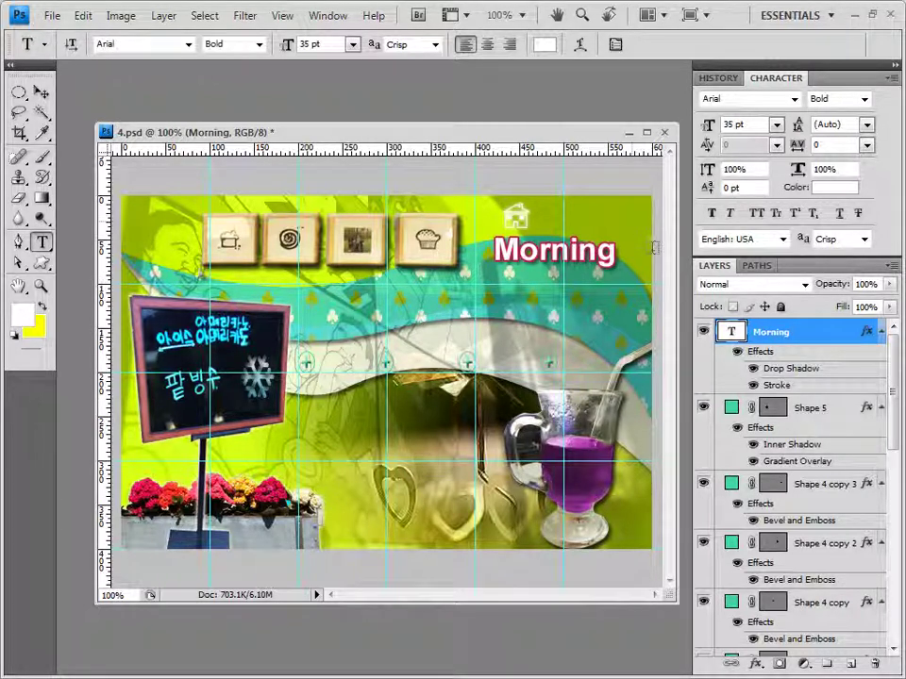
# Warp the Morning text with a horizontal Arc at 40% bend and shift it slightly left and down, beneath the house shape.
pyautogui.click(580, 44)
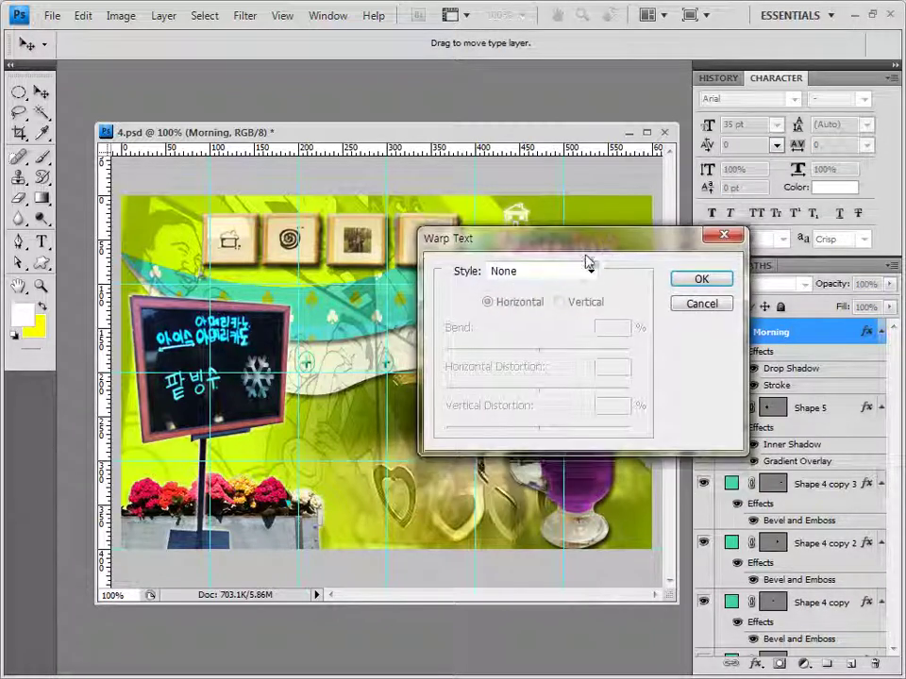
pyautogui.moveTo(586, 246); pyautogui.dragTo(592, 308)
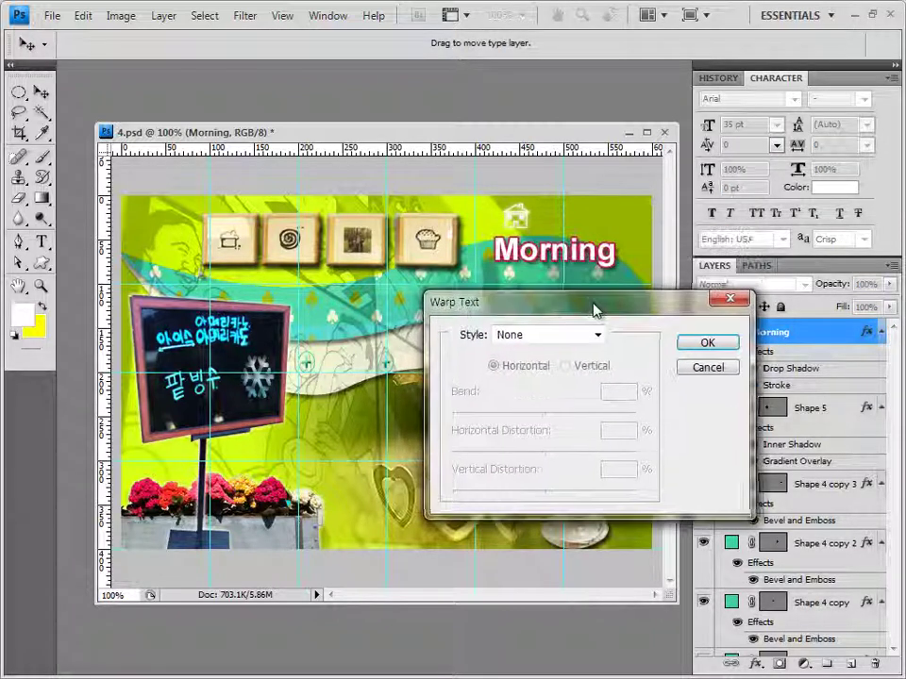
pyautogui.click(540, 342)
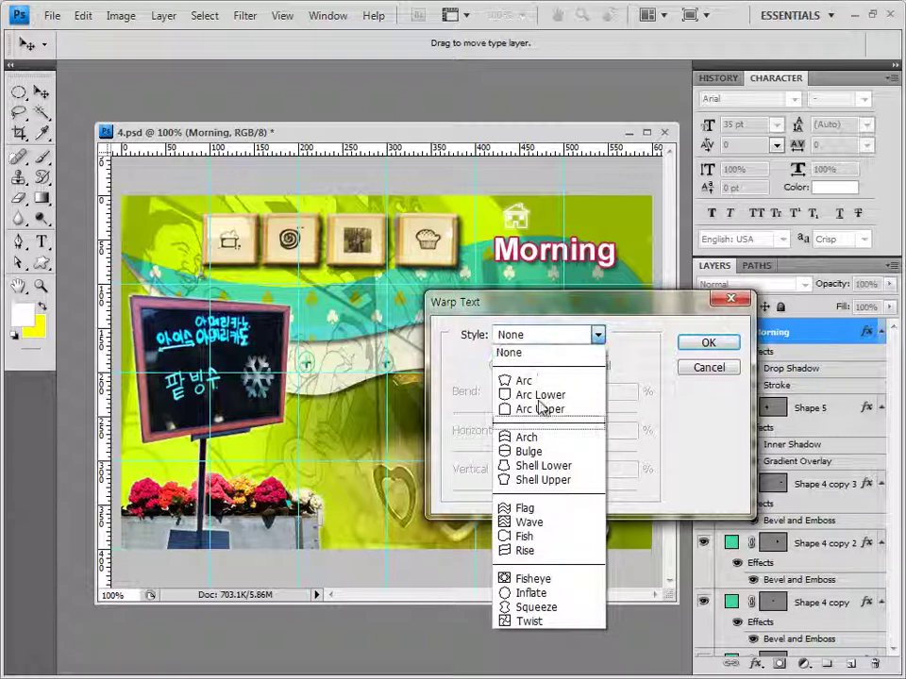
pyautogui.click(529, 380)
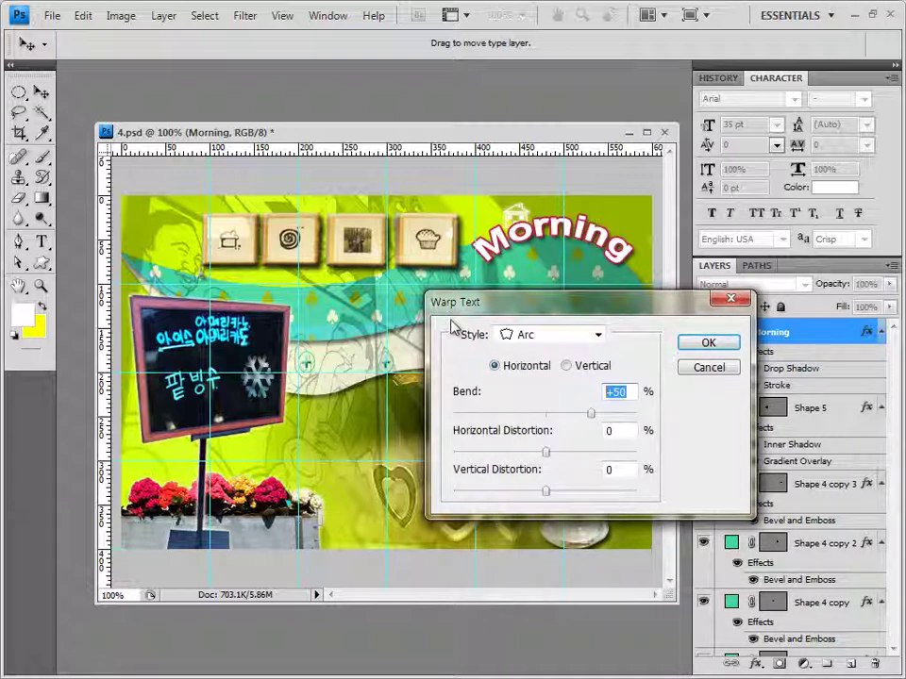
pyautogui.write('40')
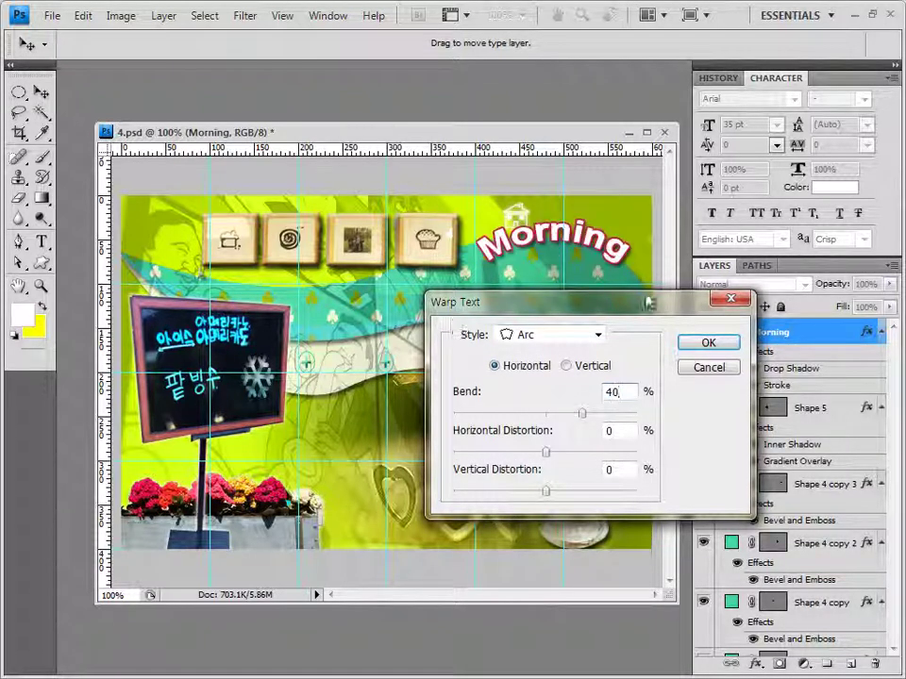
pyautogui.click(709, 344)
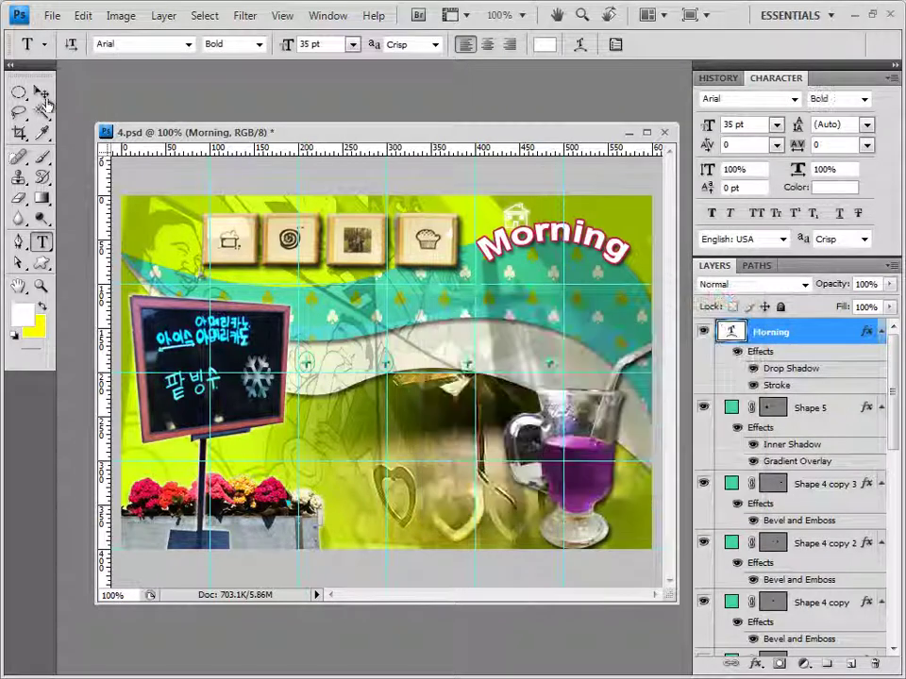
pyautogui.click(41, 92)
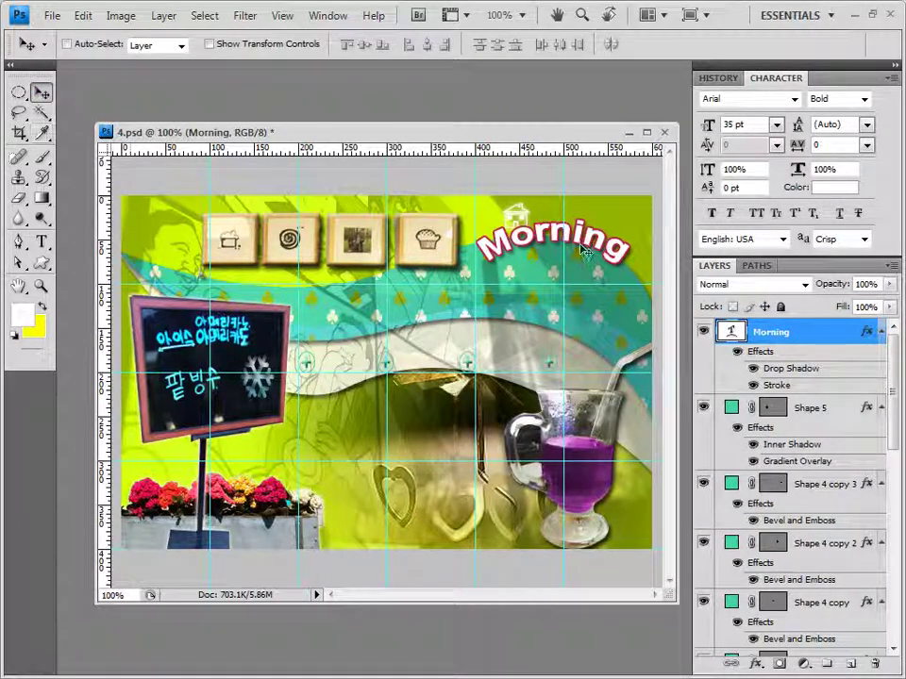
pyautogui.moveTo(577, 246)
pyautogui.mouseDown()
pyautogui.moveTo(584, 253)
pyautogui.moveTo(572, 257)
pyautogui.mouseUp()
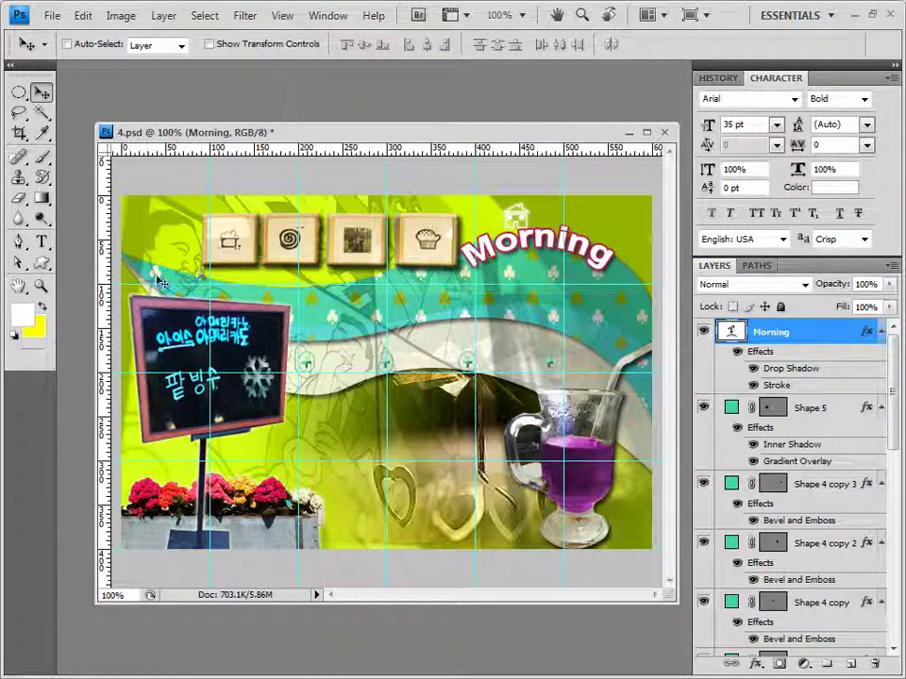
# Add the text "Cafe" below the Morning text in white Arial Regular at 25 pt.
pyautogui.click(42, 243)
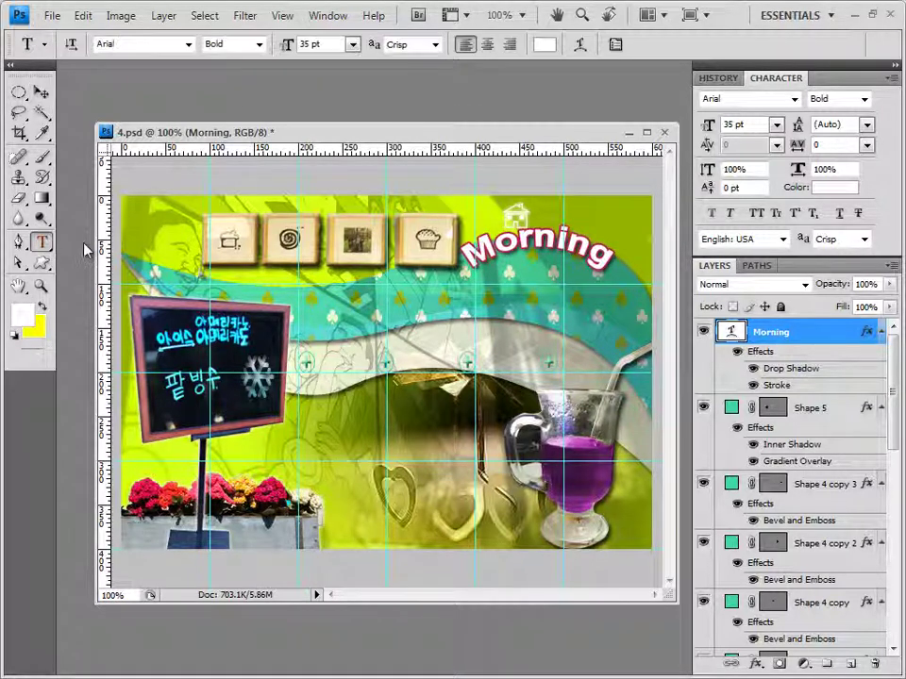
pyautogui.hotkey('ctrl', 'z')
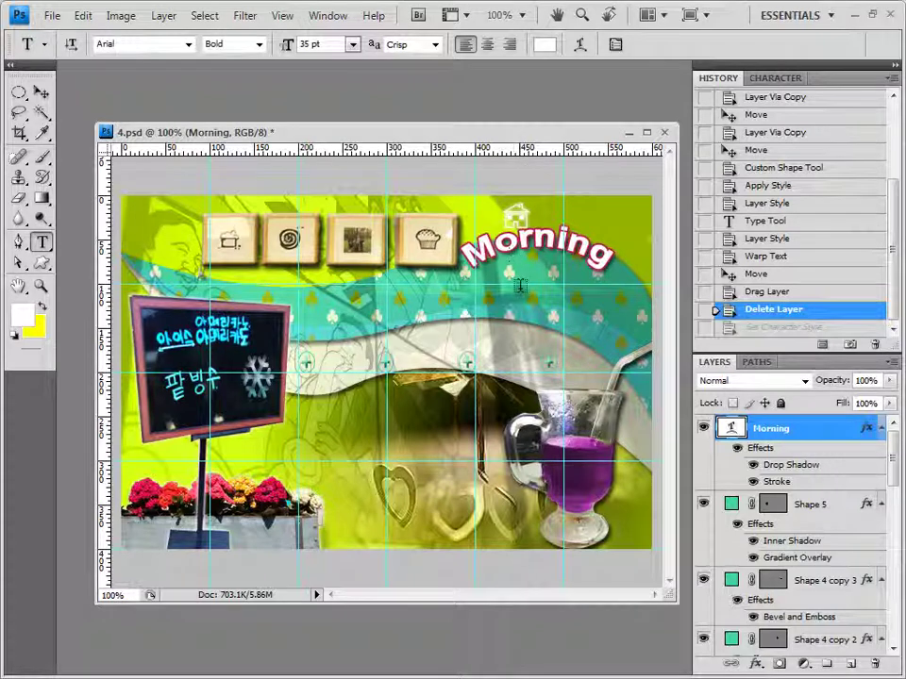
pyautogui.click(529, 167)
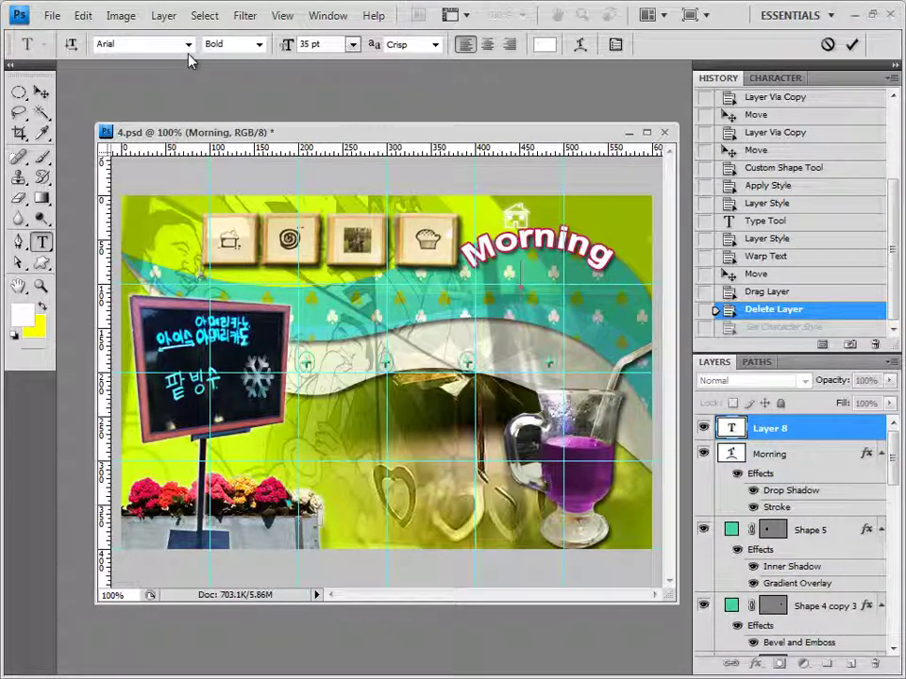
pyautogui.click(258, 44)
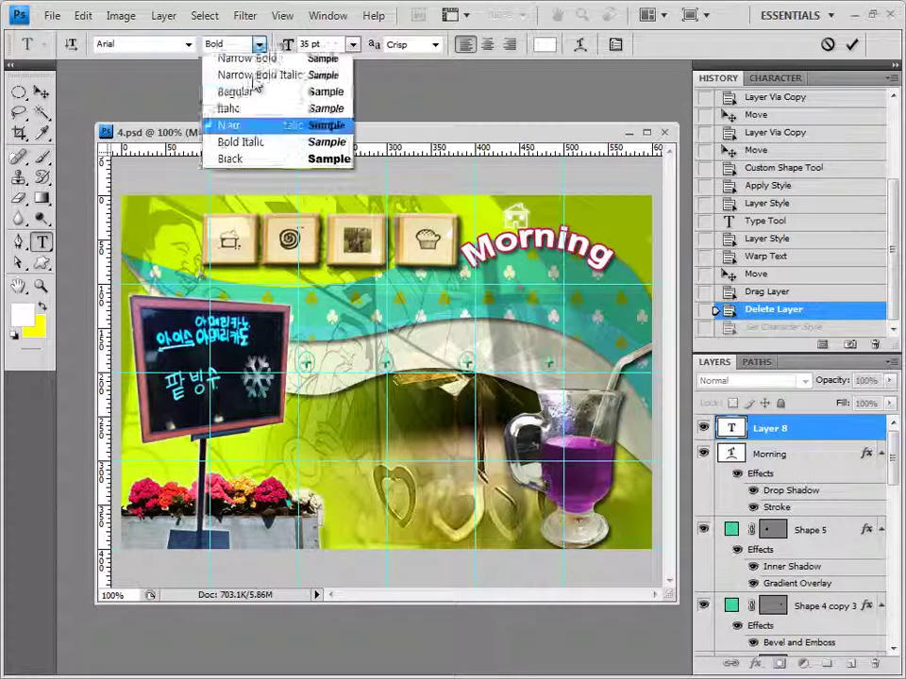
pyautogui.click(252, 91)
pyautogui.click(324, 45)
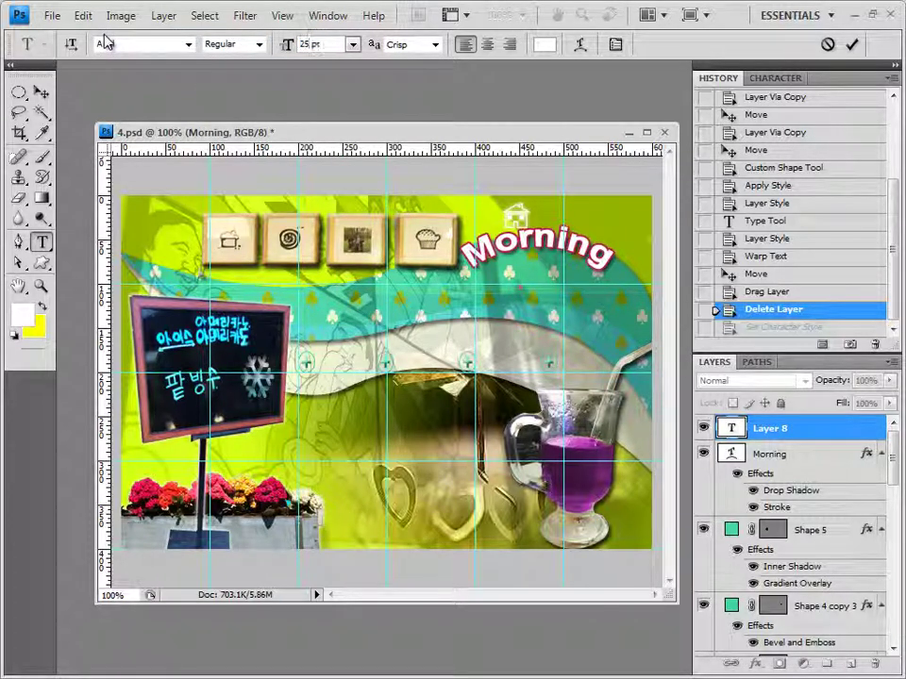
pyautogui.moveTo(390, 203); pyautogui.dragTo(495, 253)
pyautogui.click(794, 431)
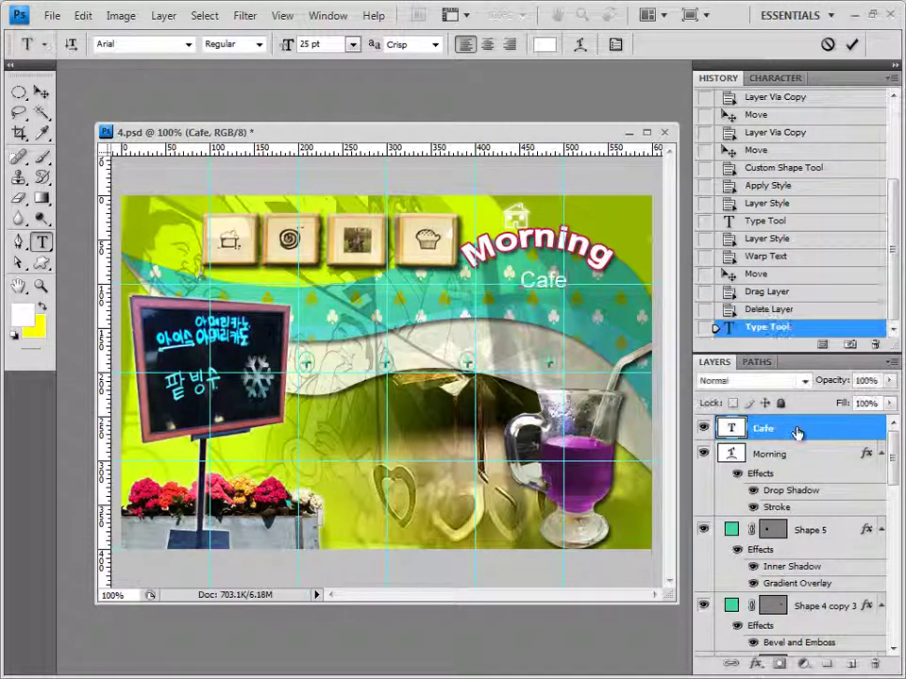
# Give the Cafe text a linear Gradient Overlay whose start stop is yellow (#ffff00).
pyautogui.click(753, 666)
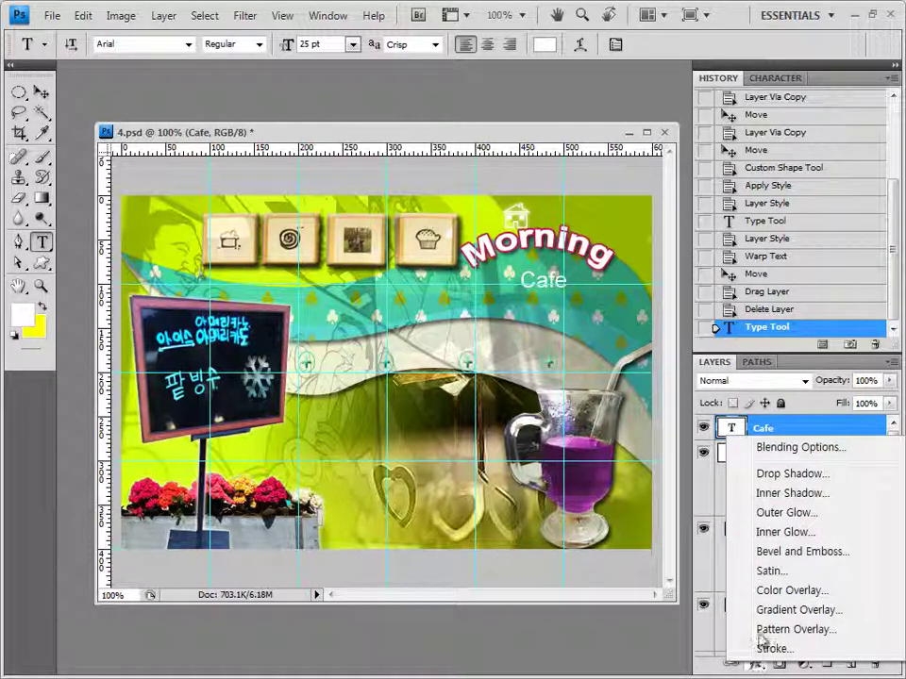
pyautogui.click(797, 610)
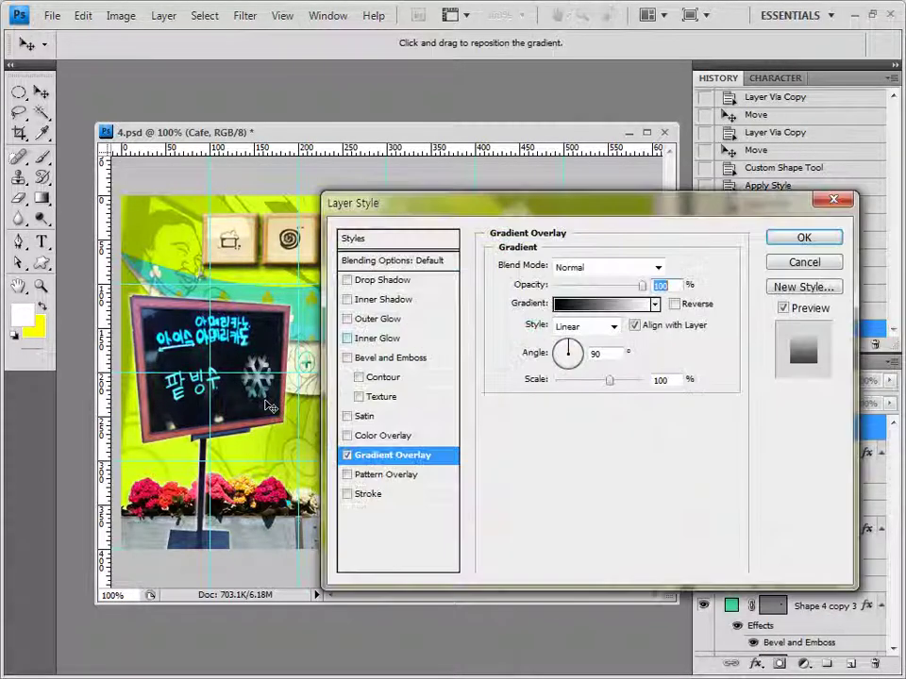
pyautogui.click(599, 305)
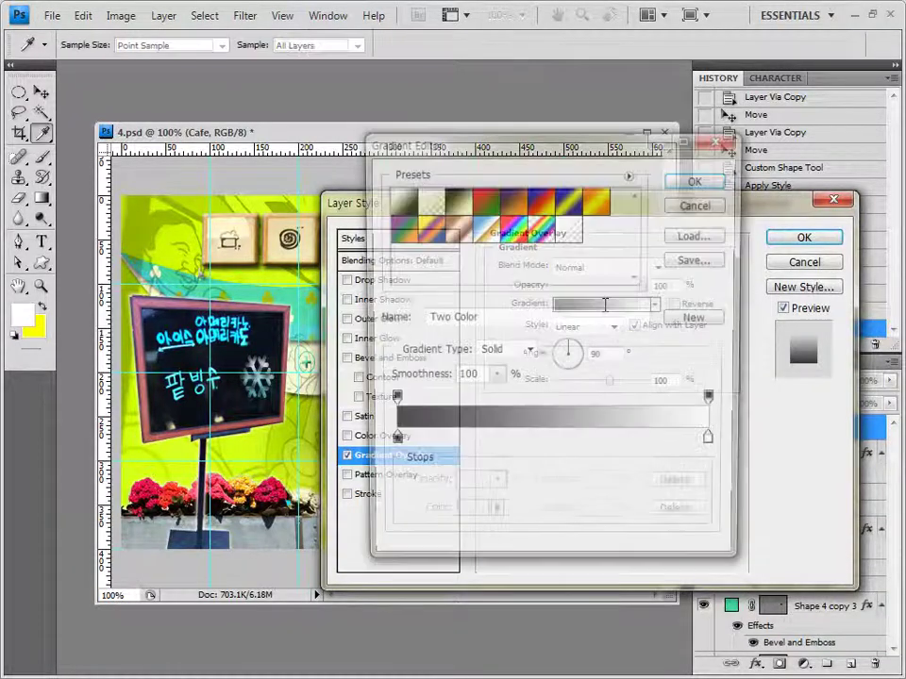
pyautogui.doubleClick(391, 444)
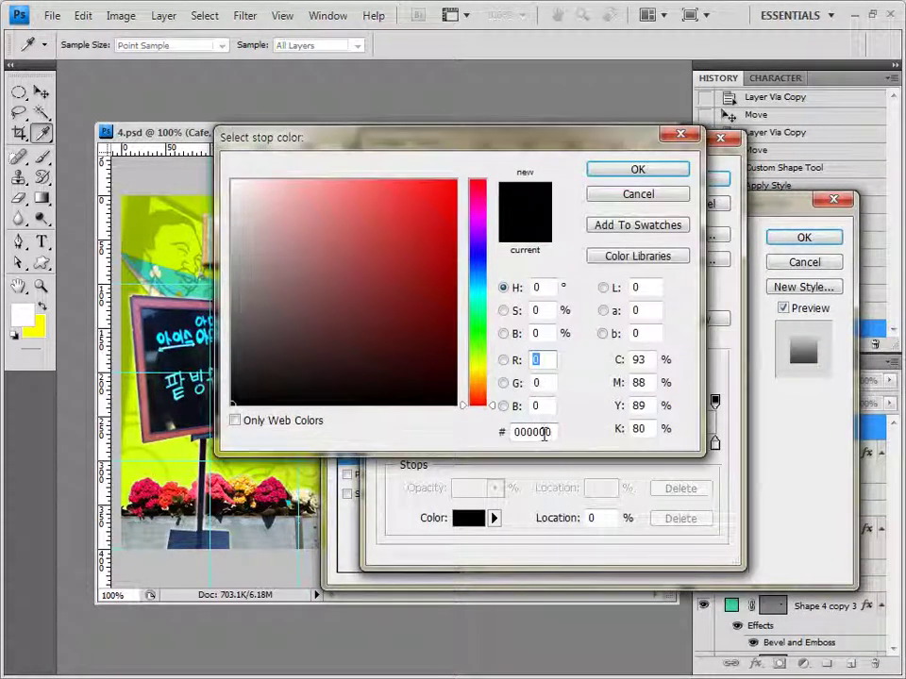
pyautogui.doubleClick(546, 431)
pyautogui.write('ff00')
pyautogui.write('ff')
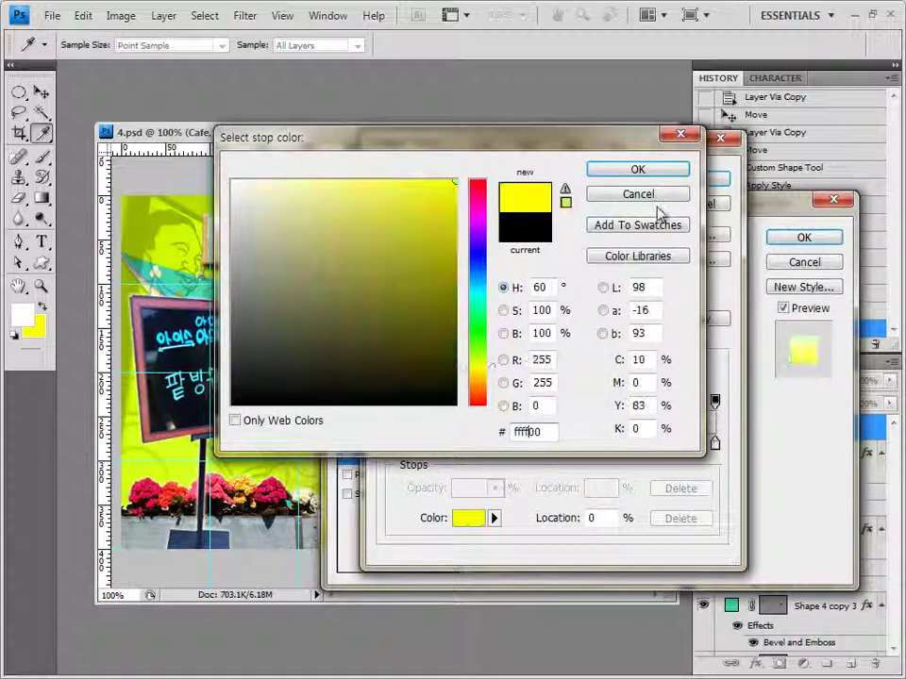
pyautogui.click(638, 170)
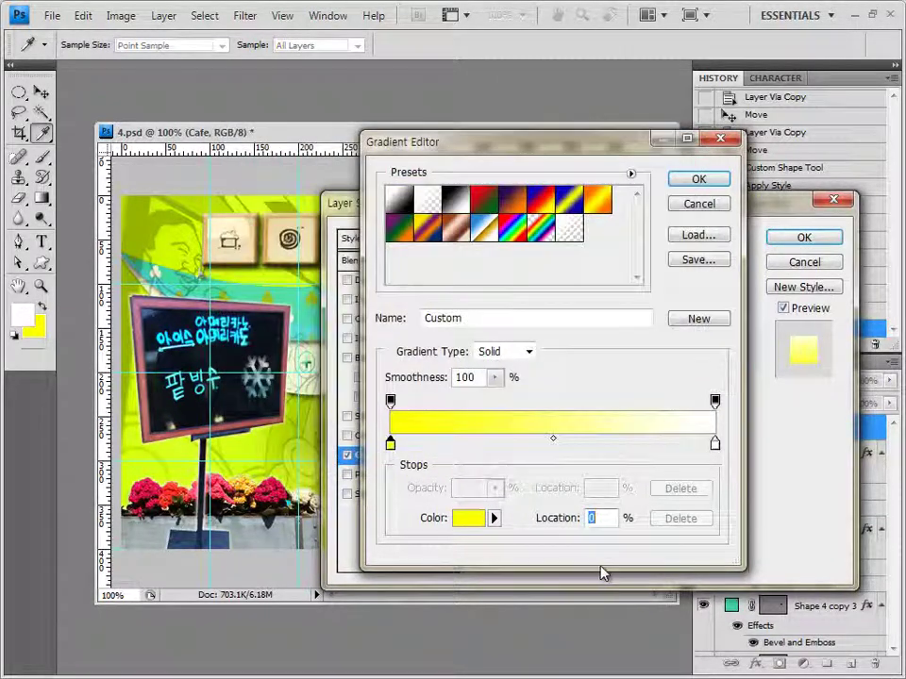
# Keep white (#ffffff) as the Cafe gradient's end stop and add a default Drop Shadow to the text.
pyautogui.doubleClick(714, 444)
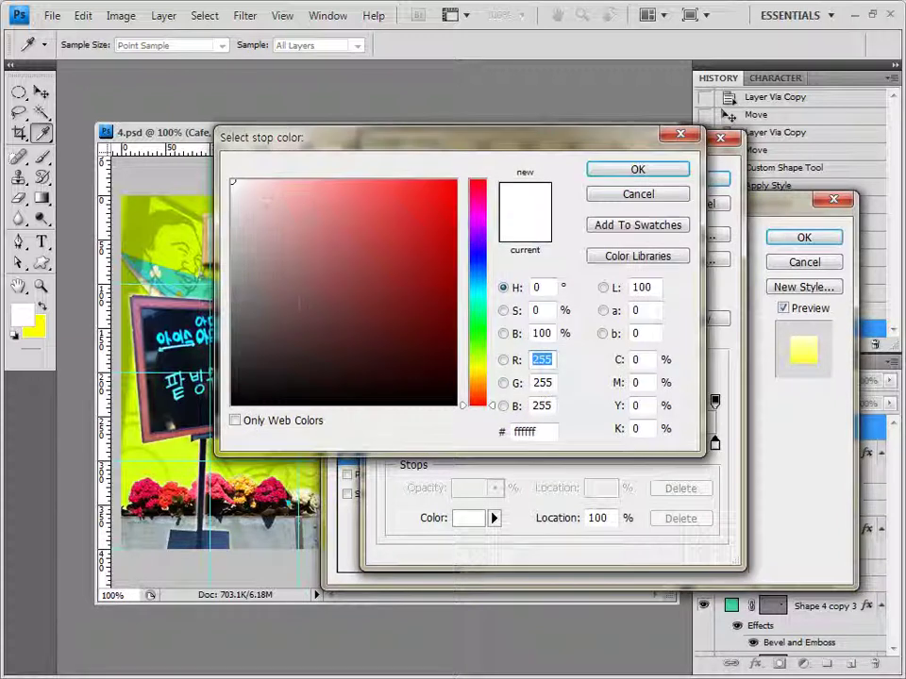
pyautogui.click(659, 174)
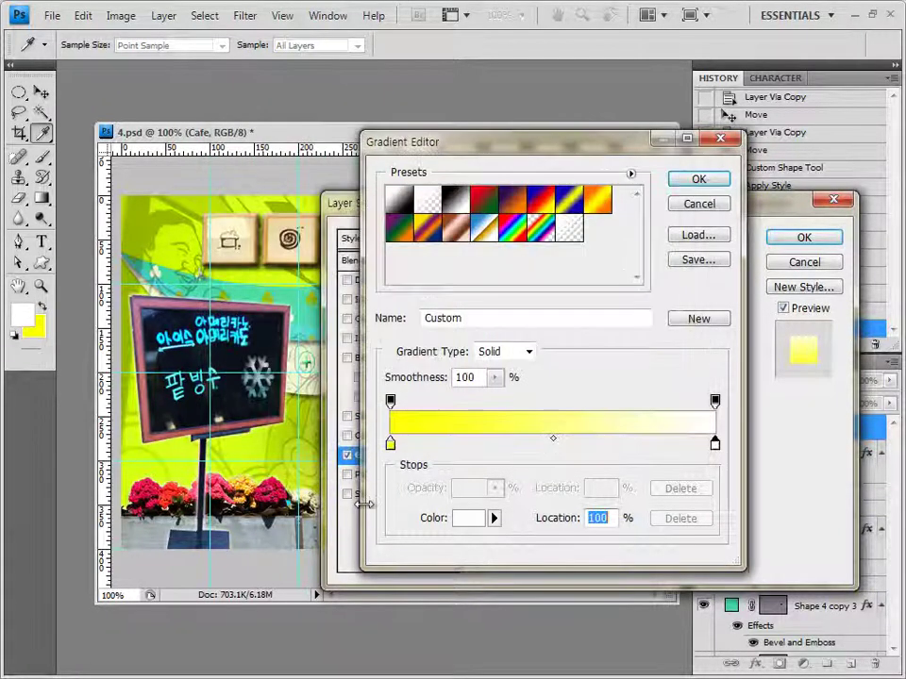
pyautogui.click(698, 180)
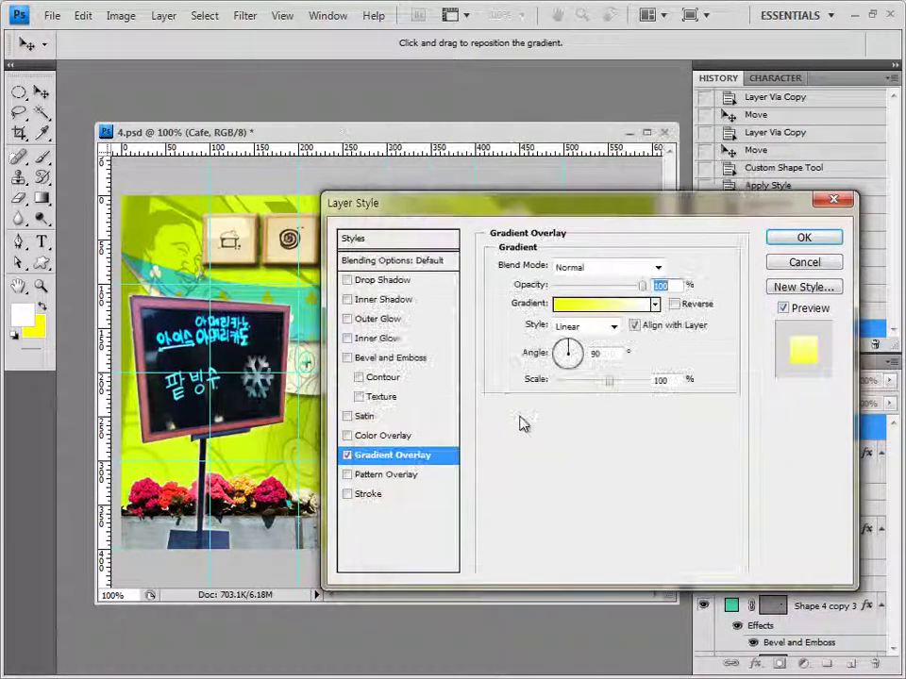
pyautogui.click(396, 280)
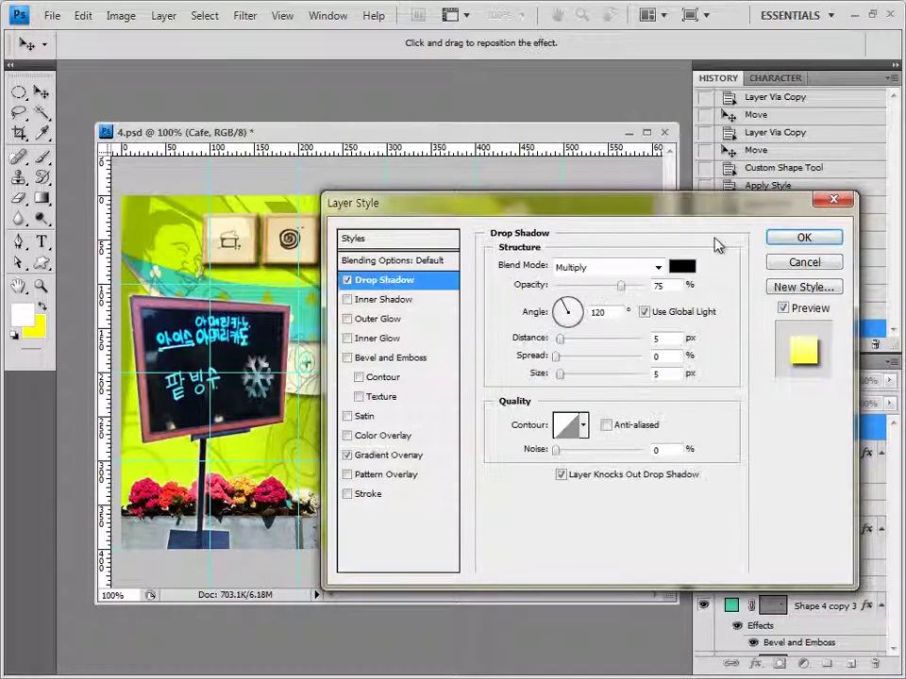
pyautogui.click(804, 241)
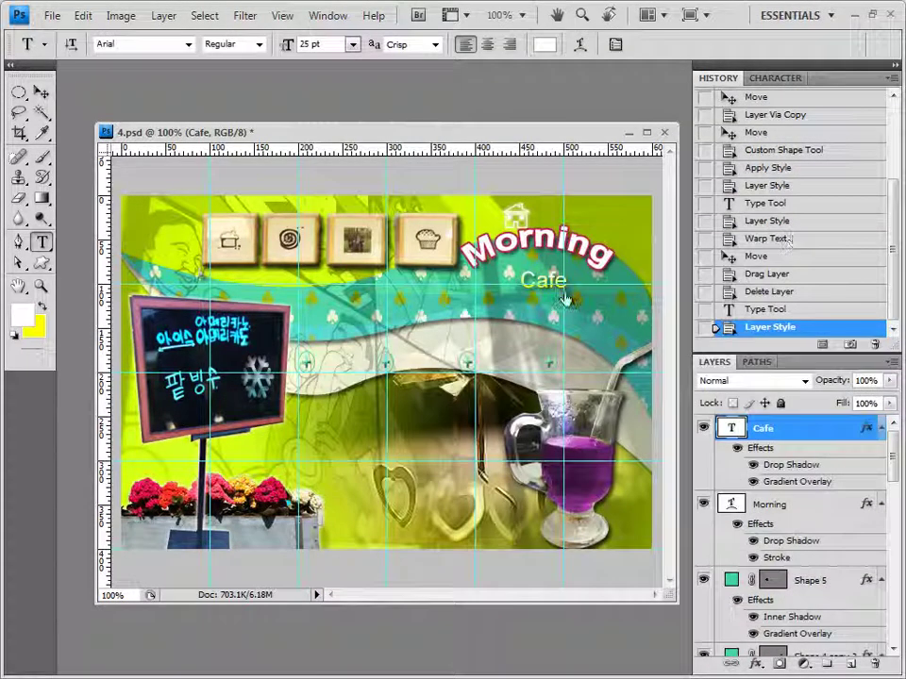
# Warp the Cafe text with a horizontal Arc Lower at 50% bend and move it slightly up toward Morning.
pyautogui.click(586, 48)
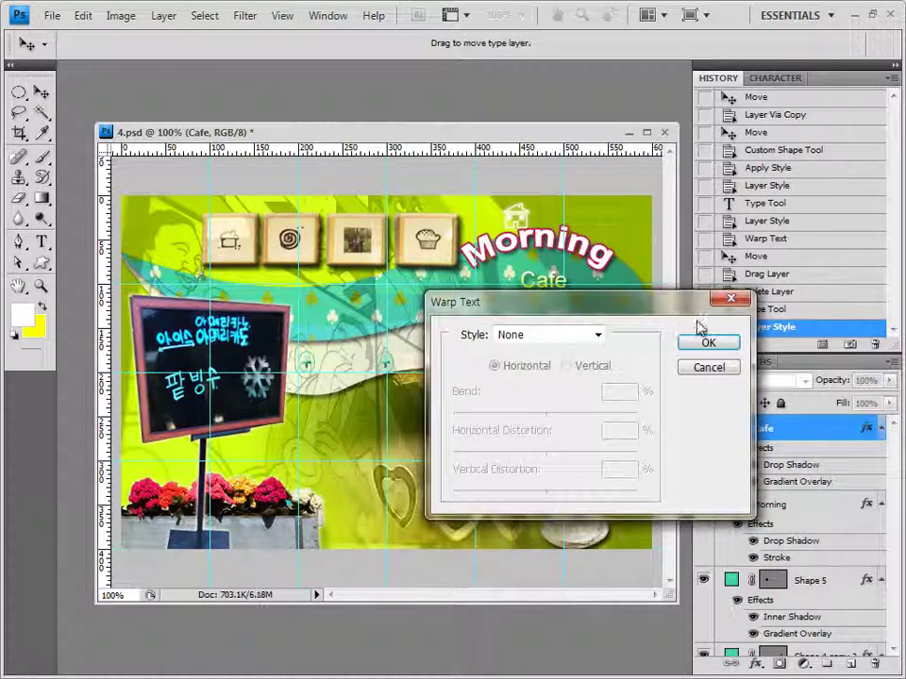
pyautogui.click(584, 338)
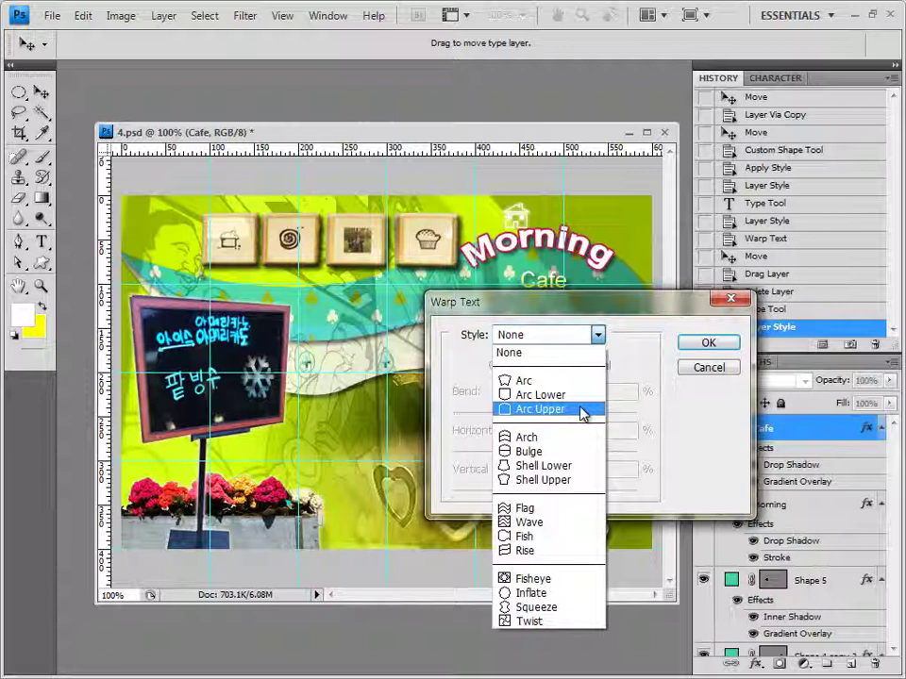
pyautogui.click(581, 396)
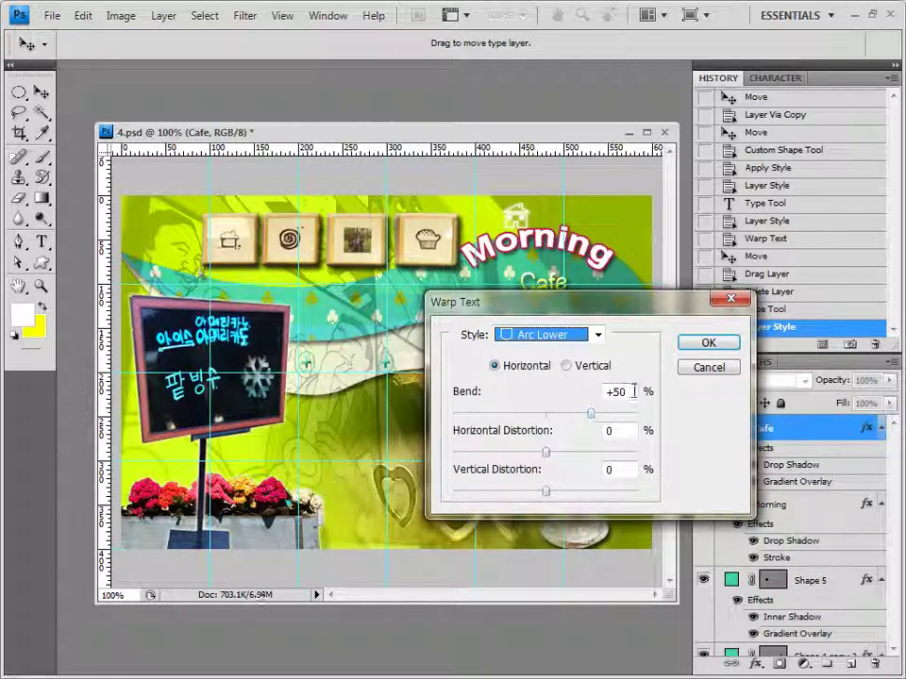
pyautogui.click(709, 344)
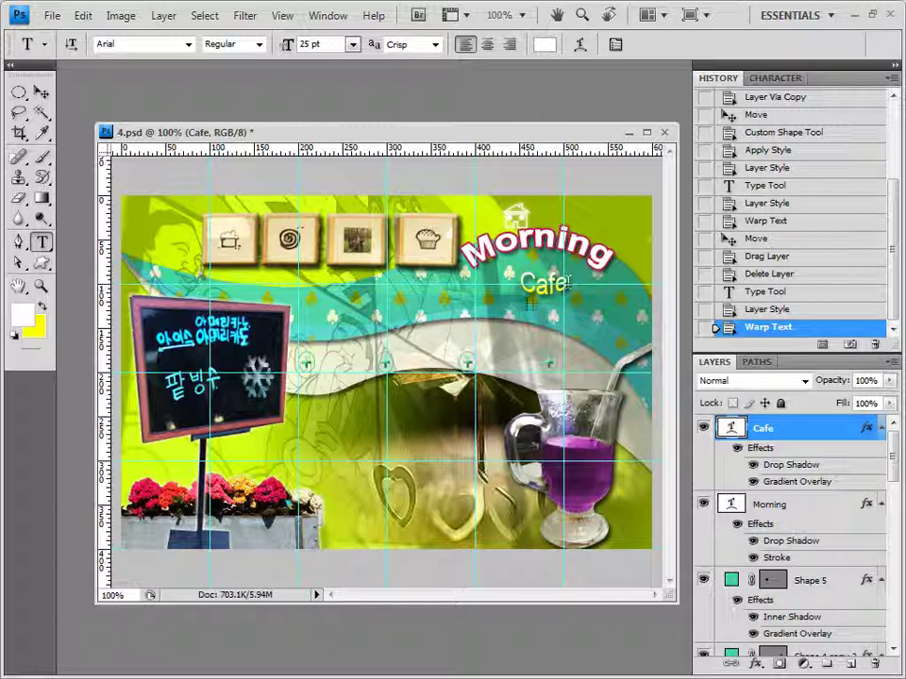
pyautogui.click(41, 93)
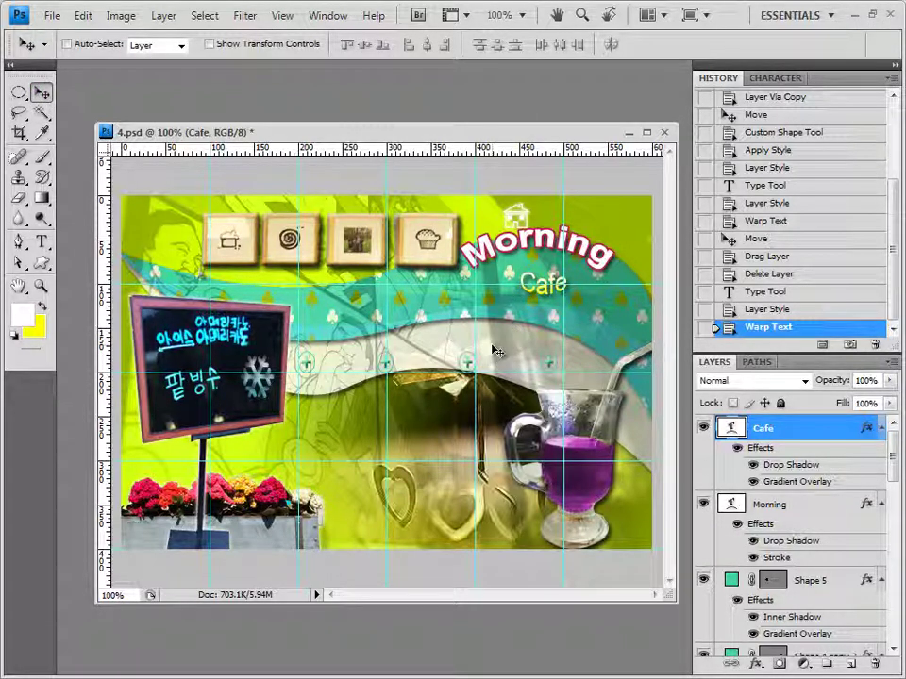
pyautogui.moveTo(494, 350); pyautogui.dragTo(494, 340)
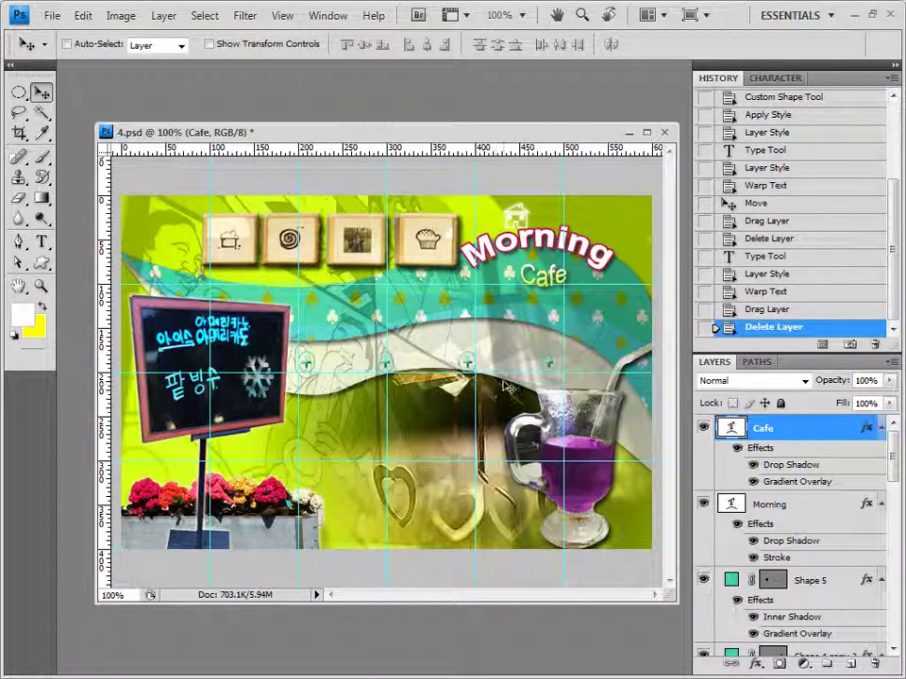
# Add the text "Intro" beside the first plus-shaped ornament on the white wave in Arial Regular, 16 pt, colour #00a47c.
pyautogui.click(40, 242)
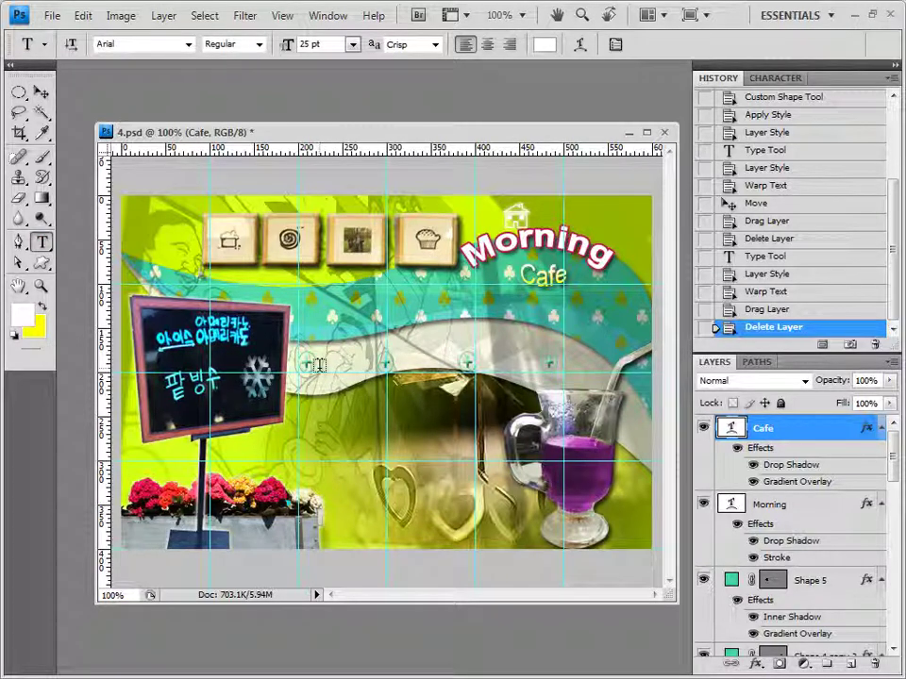
pyautogui.click(319, 365)
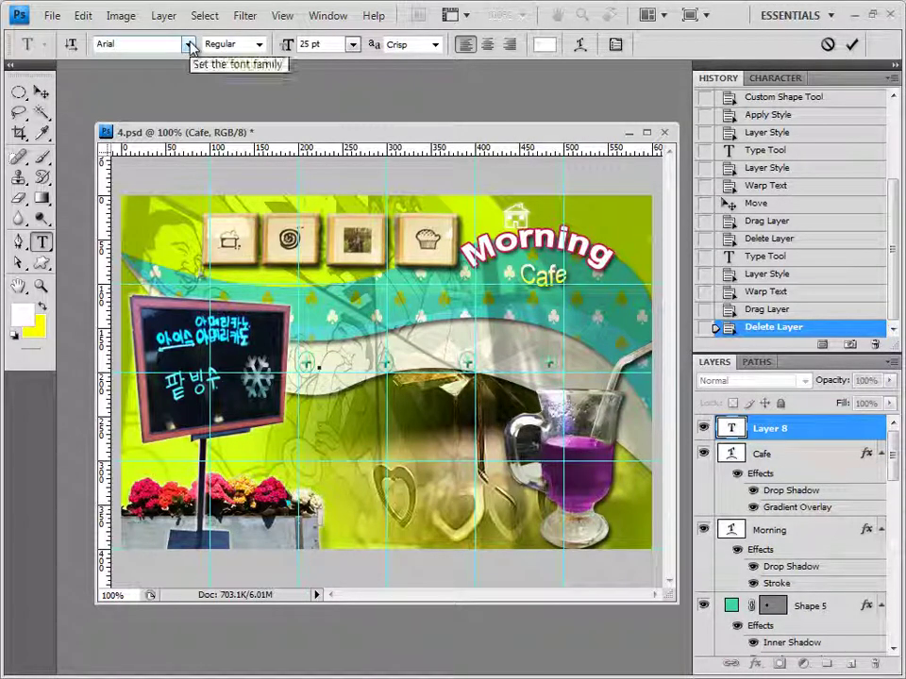
pyautogui.click(330, 44)
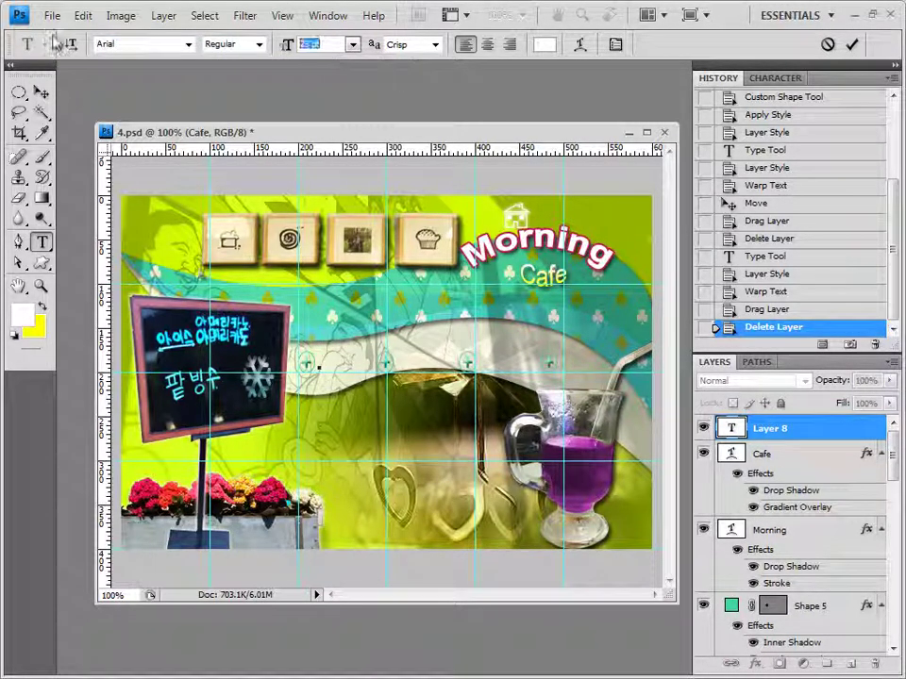
pyautogui.write('1')
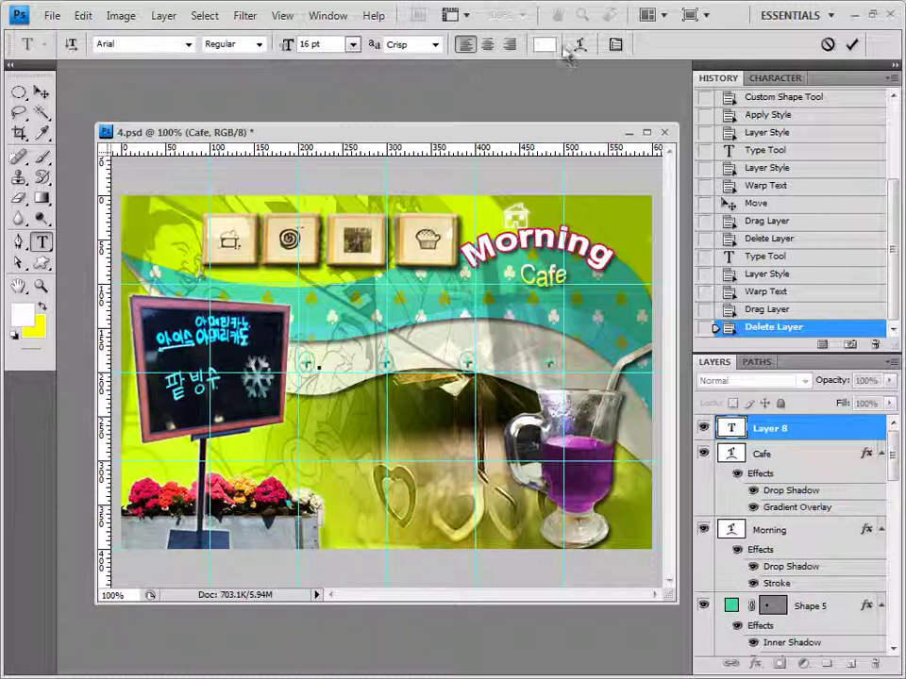
pyautogui.click(544, 44)
pyautogui.click(543, 432)
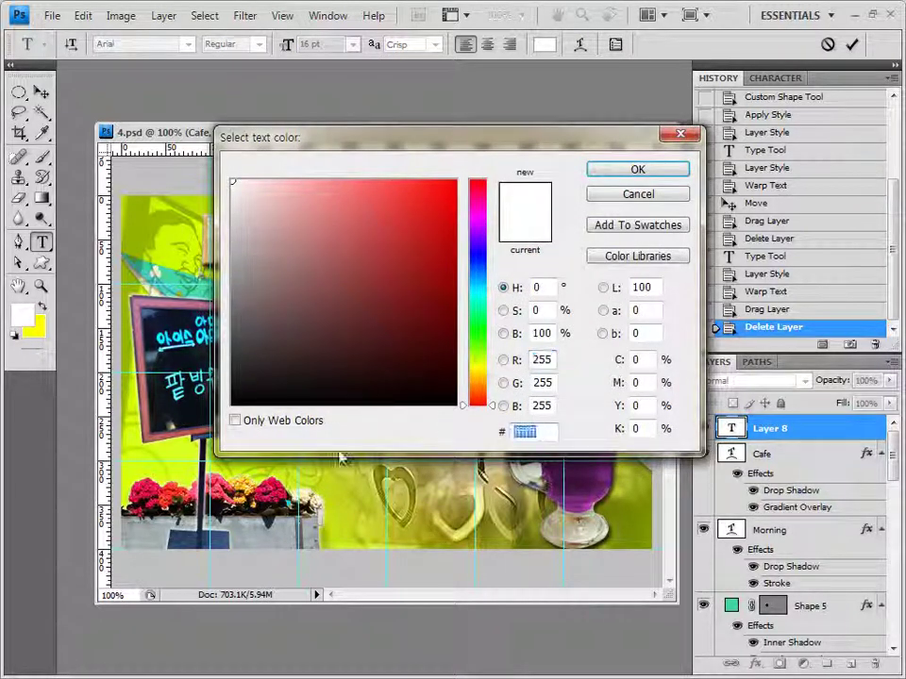
pyautogui.write('00a47c')
pyautogui.click(659, 176)
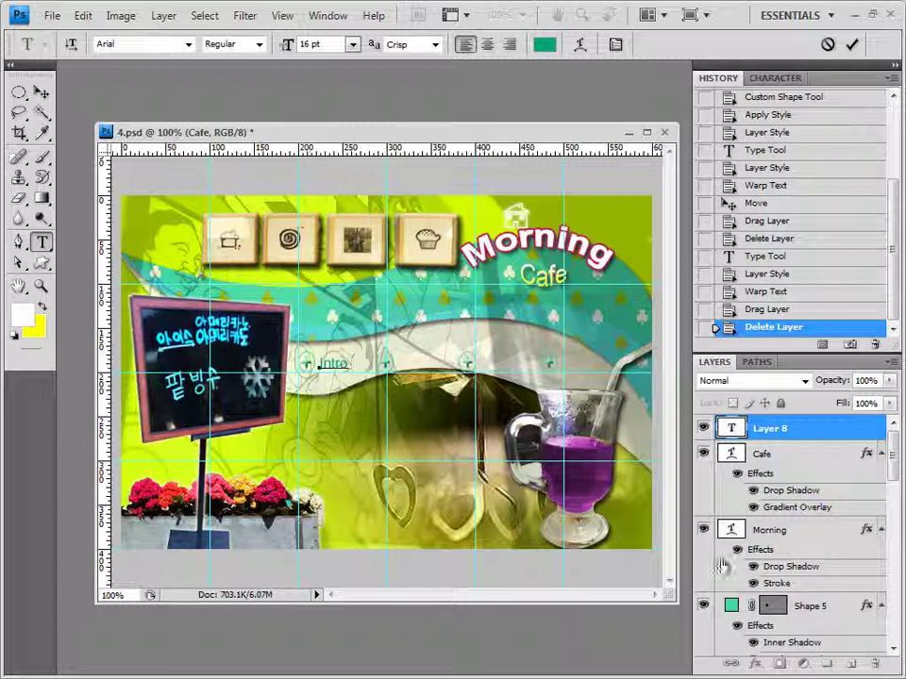
pyautogui.click(795, 430)
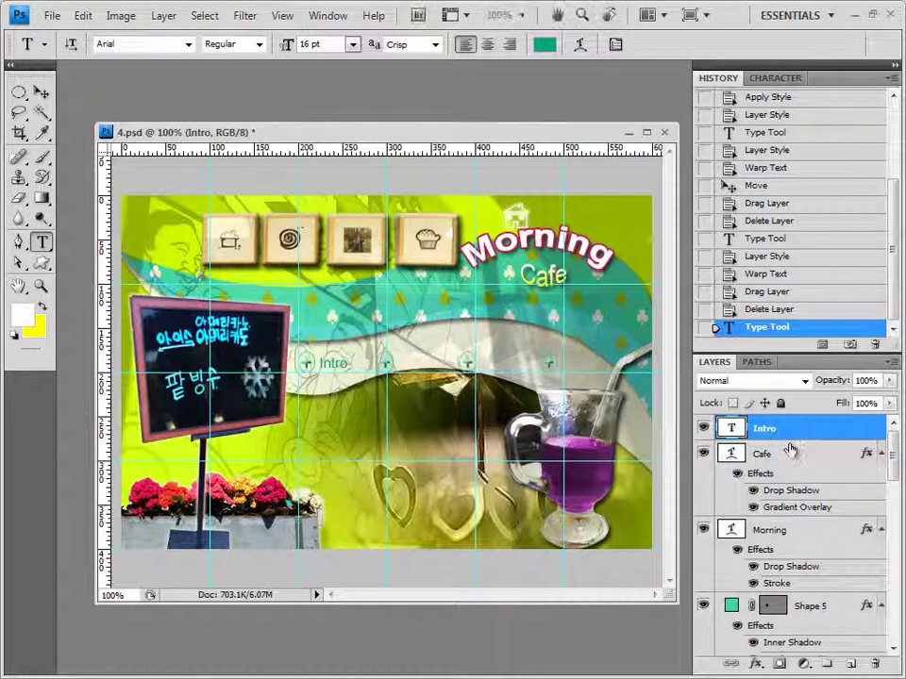
# Apply a default Bevel and Emboss effect to the Intro text.
pyautogui.click(764, 665)
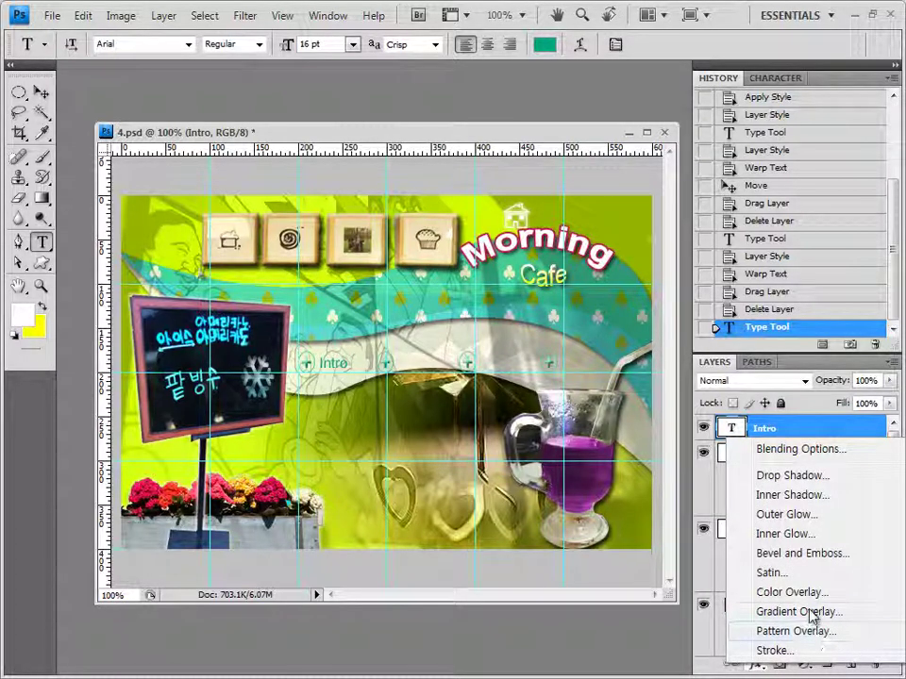
pyautogui.click(807, 554)
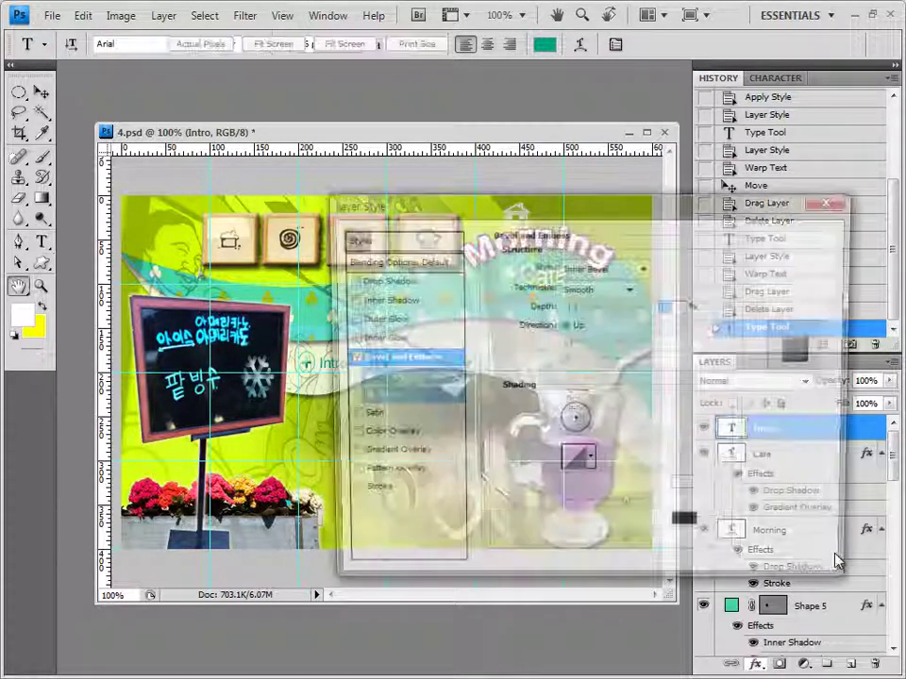
pyautogui.click(807, 237)
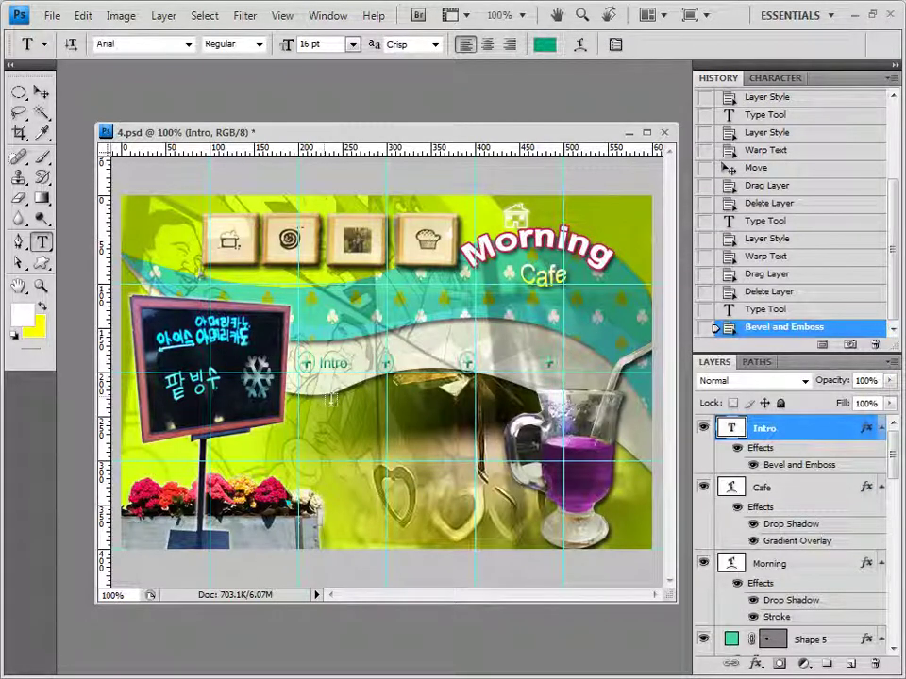
# Duplicate the Intro text beside the other three plus-shaped ornaments and change the copies to Drink, Cafe and Event.
pyautogui.hotkey('ctrl', 'j')
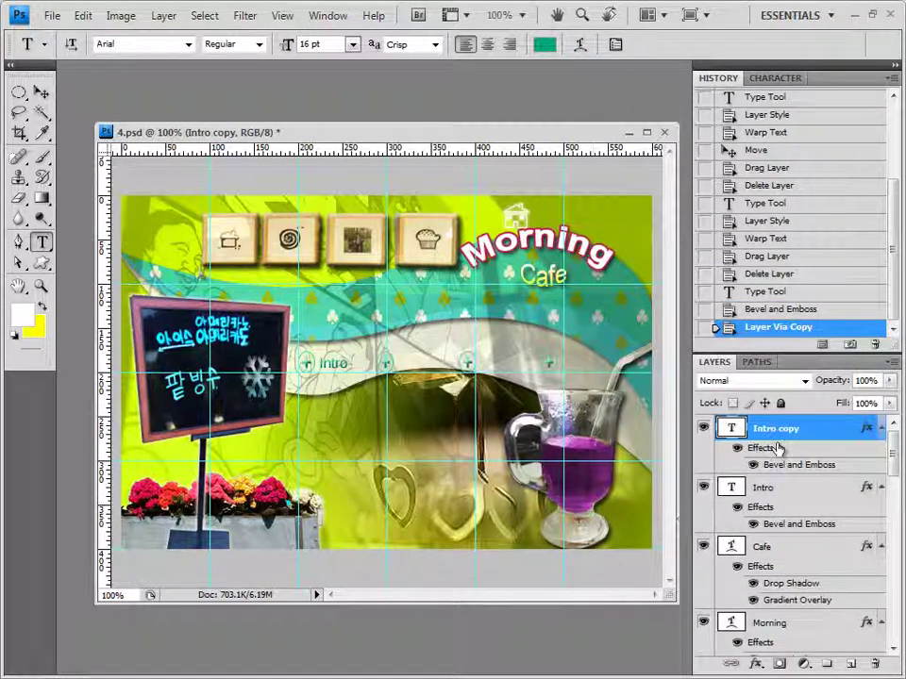
pyautogui.click(42, 91)
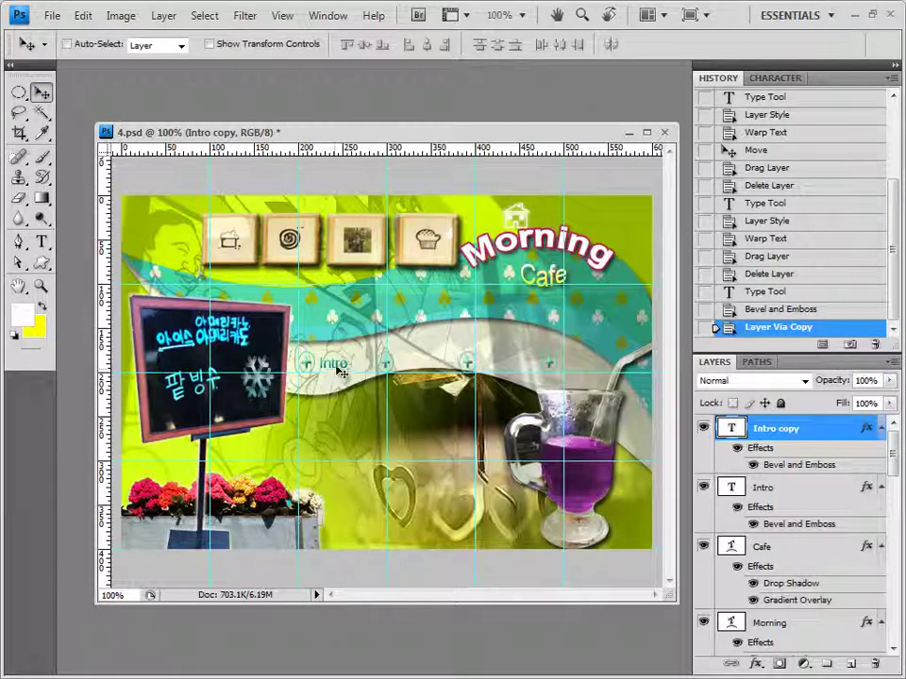
pyautogui.moveTo(341, 371); pyautogui.dragTo(412, 366)
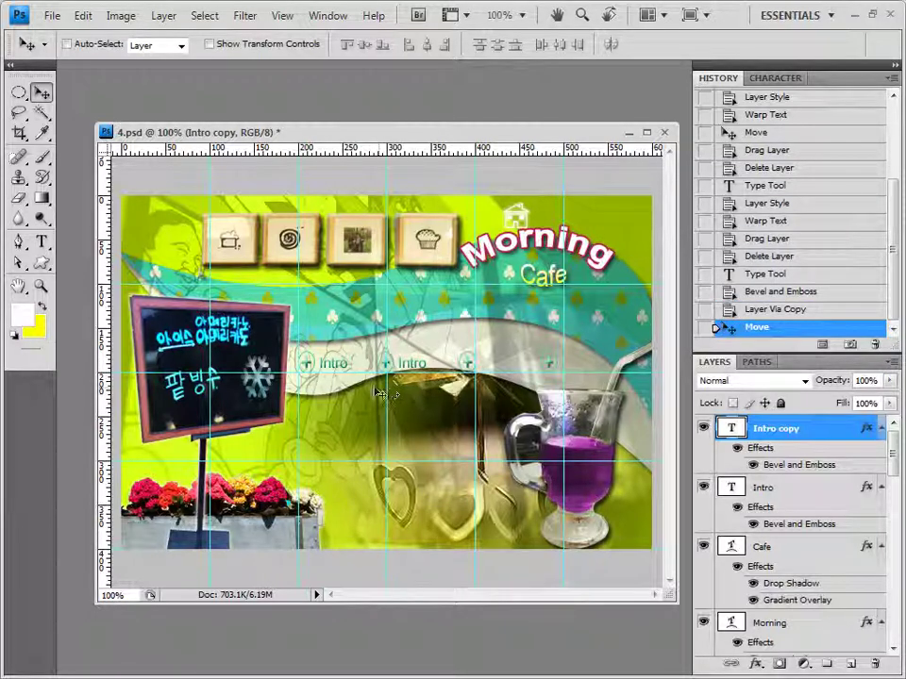
pyautogui.hotkey('ctrl', 'j')
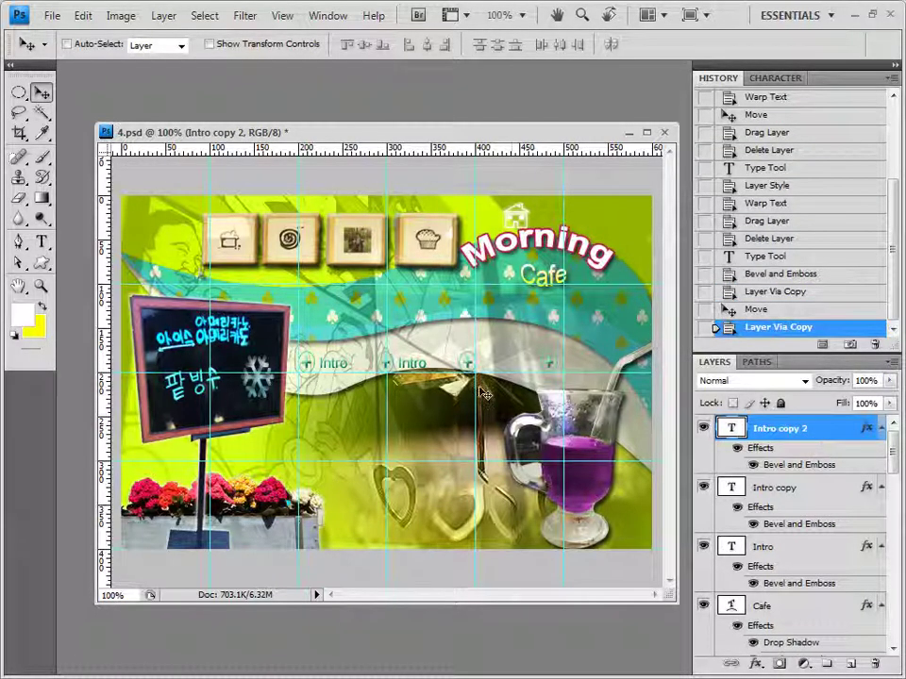
pyautogui.moveTo(421, 372); pyautogui.dragTo(499, 370)
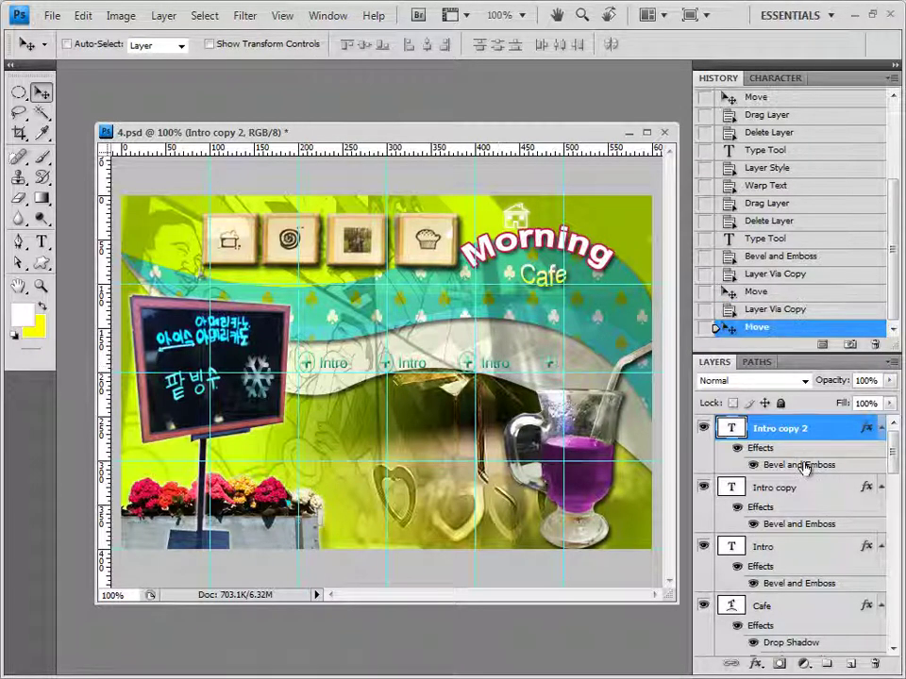
pyautogui.hotkey('ctrl', 'j')
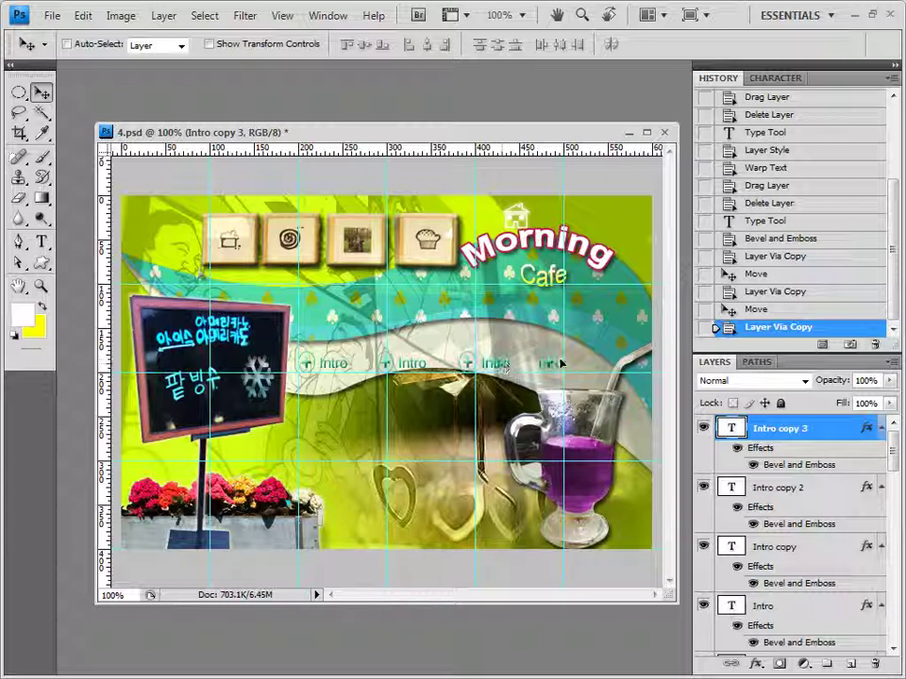
pyautogui.moveTo(561, 363); pyautogui.dragTo(585, 365)
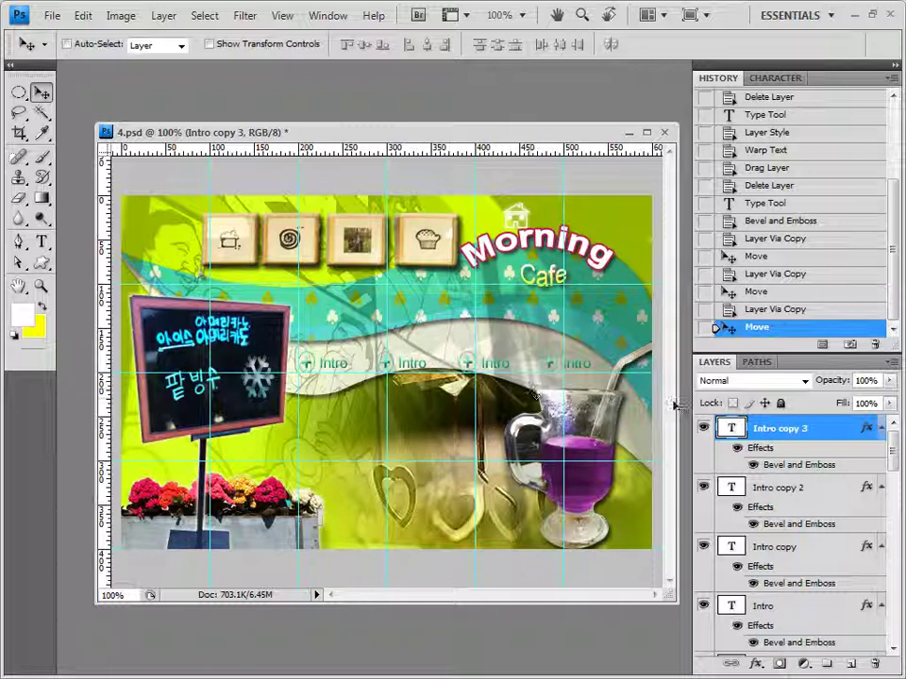
pyautogui.click(42, 241)
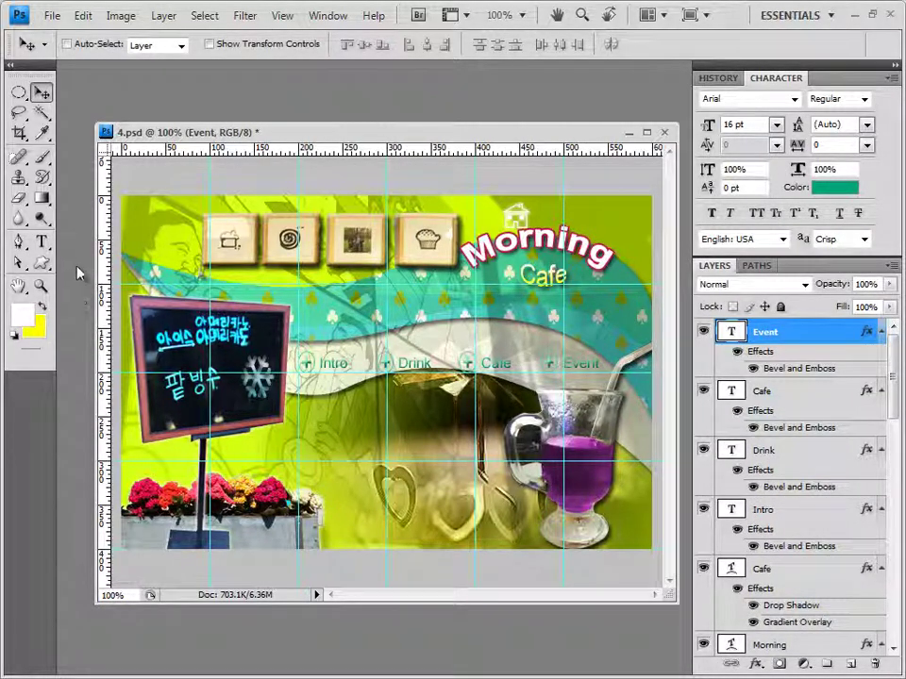
pyautogui.click(41, 245)
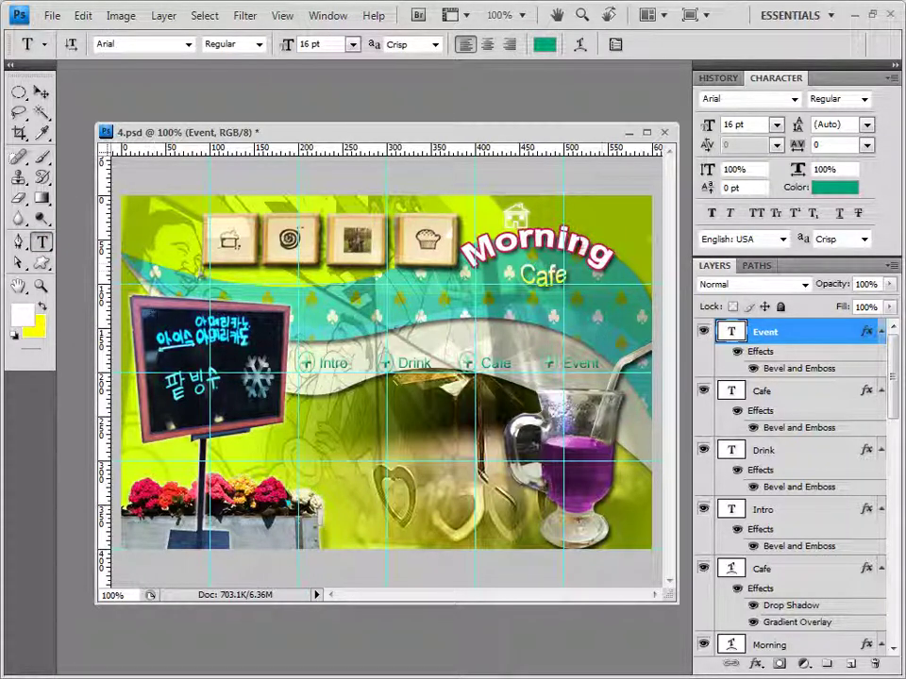
pyautogui.click(543, 201)
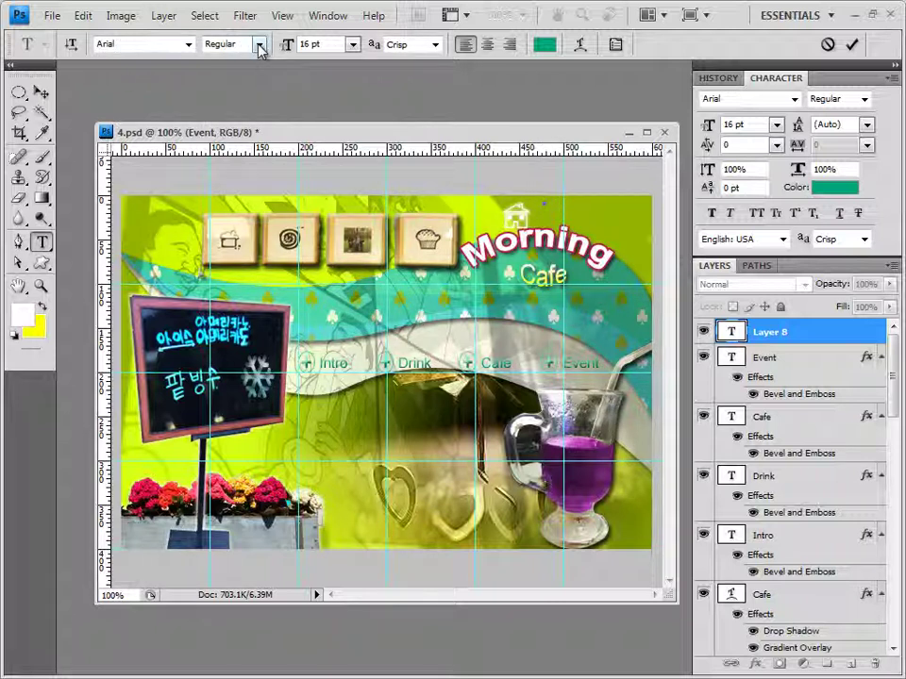
pyautogui.click(316, 44)
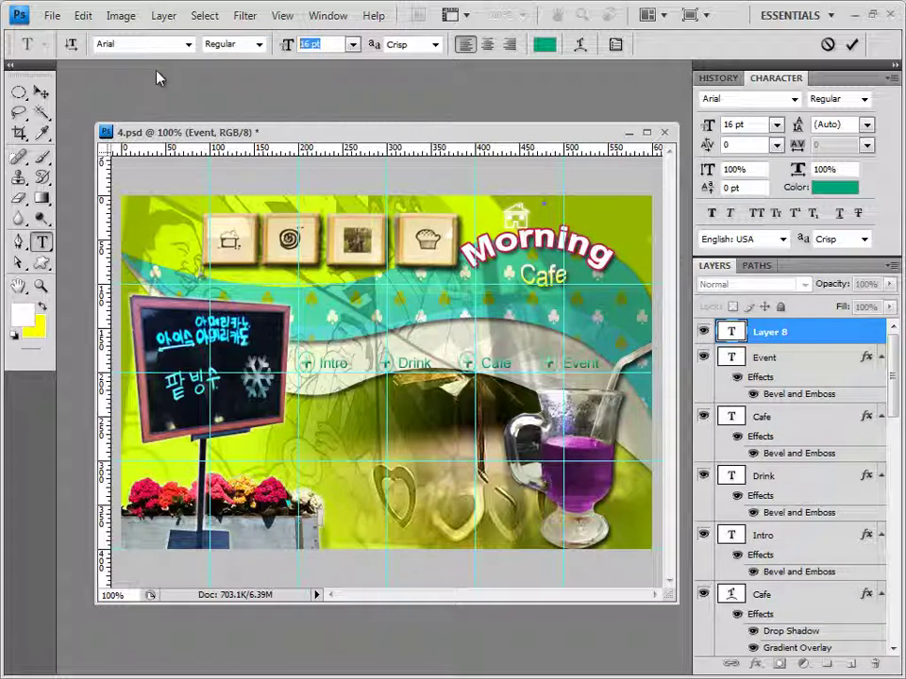
pyautogui.write('18')
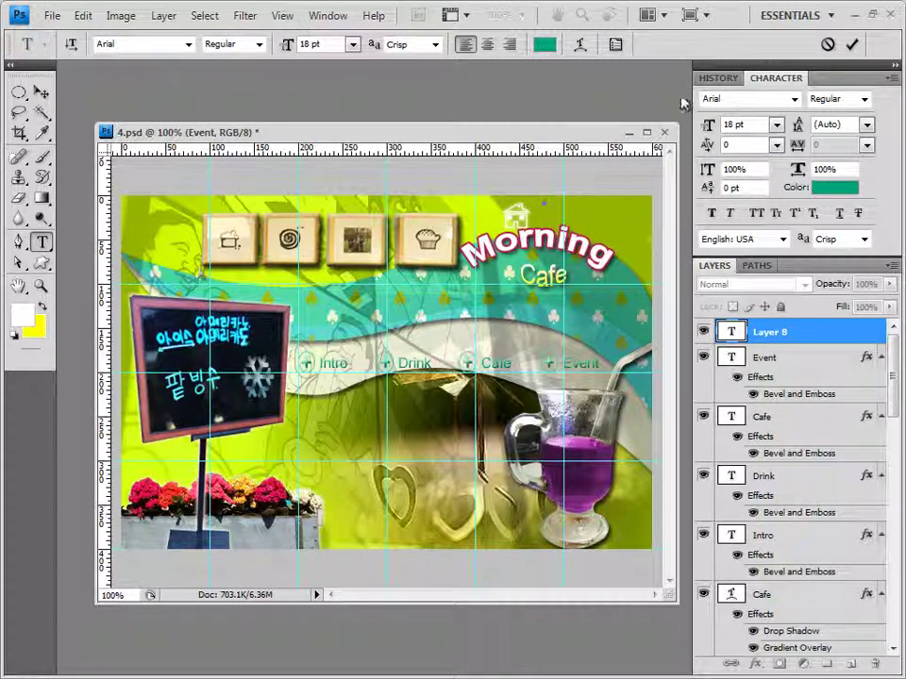
pyautogui.click(545, 45)
pyautogui.doubleClick(531, 432)
pyautogui.write('ffffff')
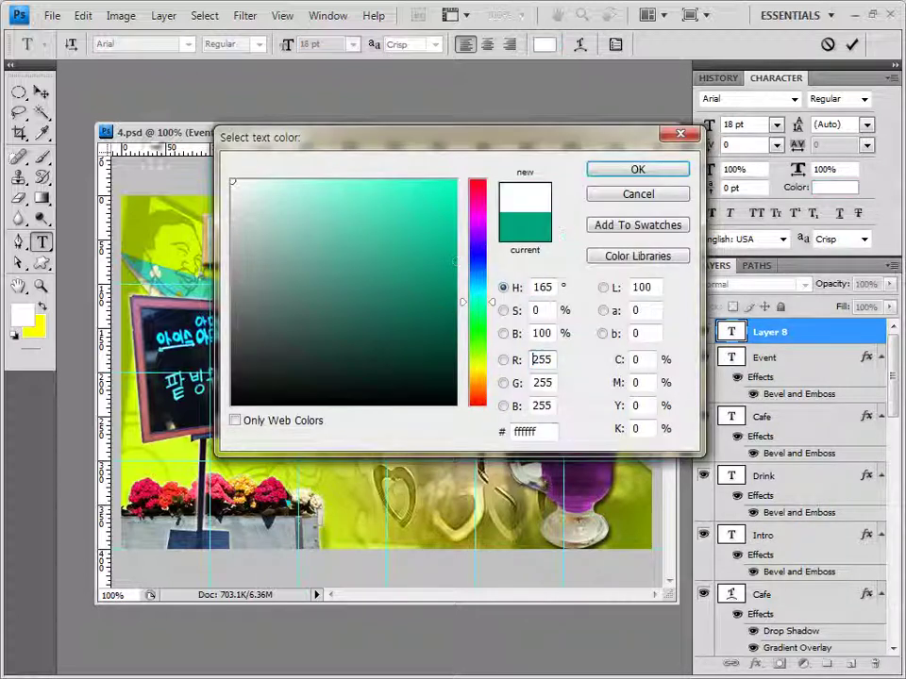
pyautogui.click(648, 175)
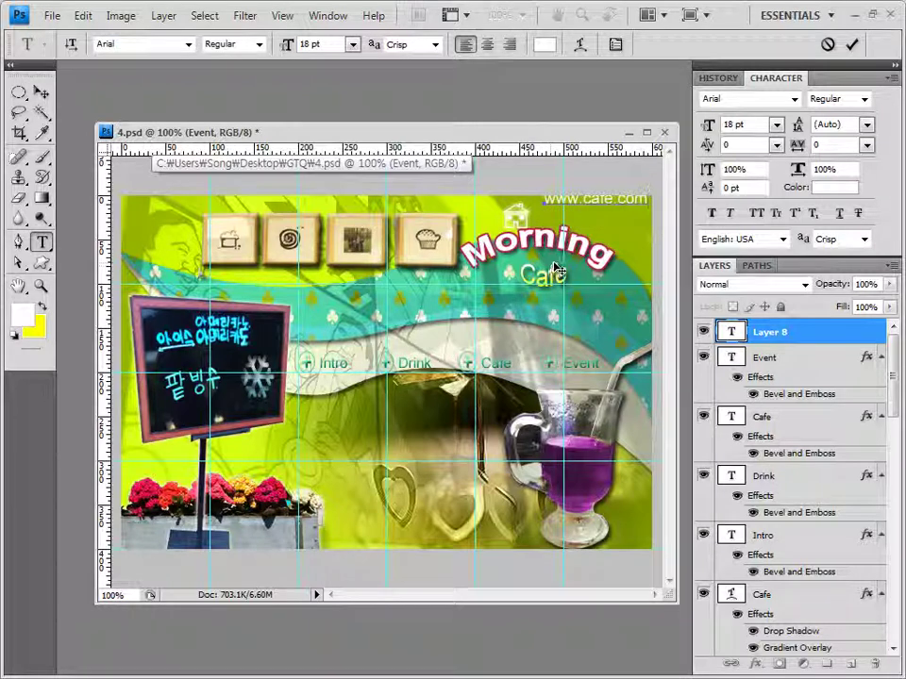
pyautogui.click(769, 332)
pyautogui.click(757, 665)
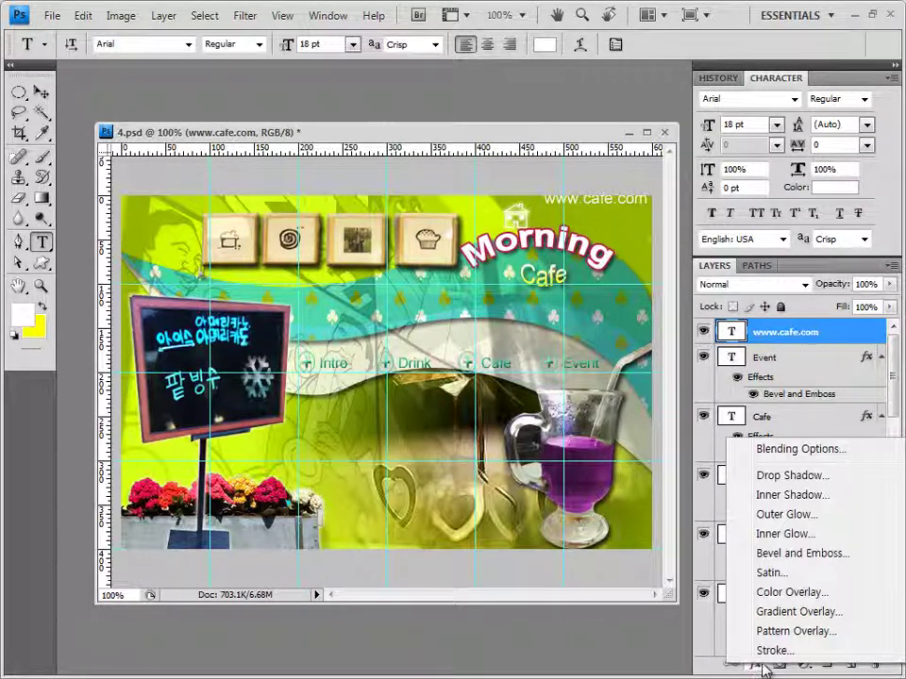
pyautogui.click(775, 651)
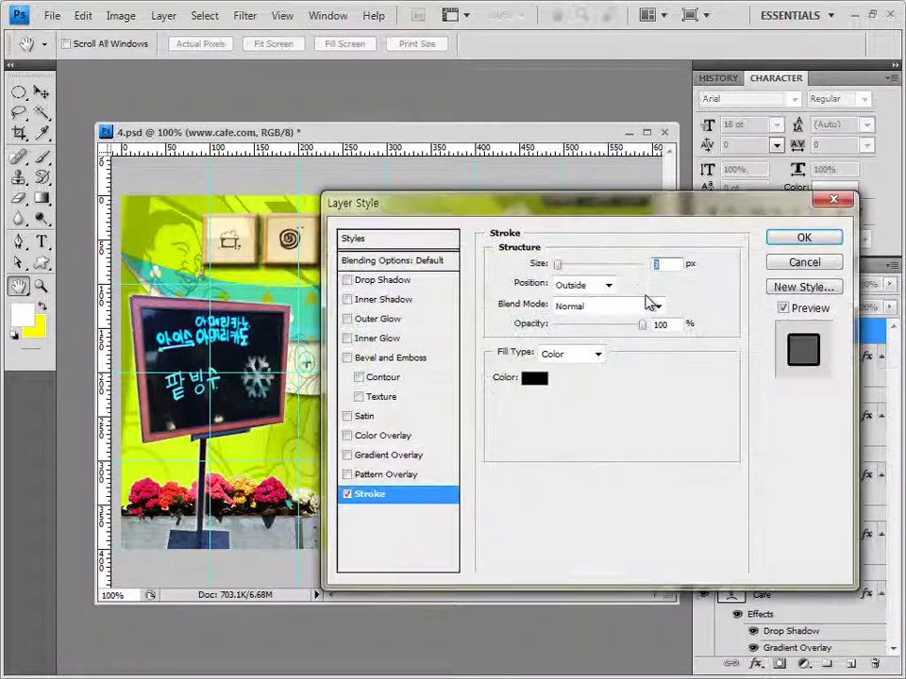
pyautogui.write('1')
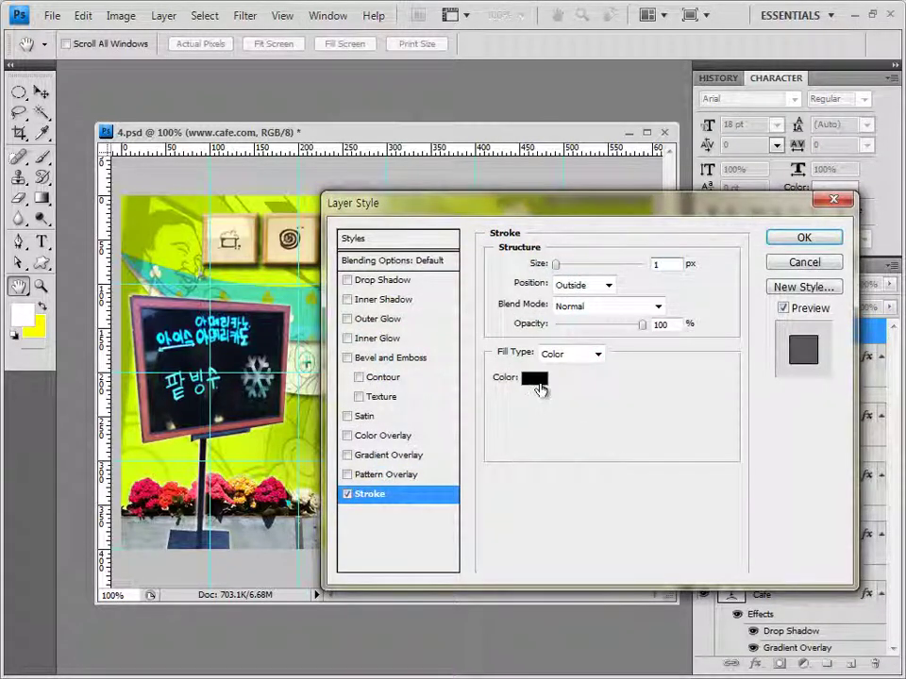
pyautogui.click(536, 379)
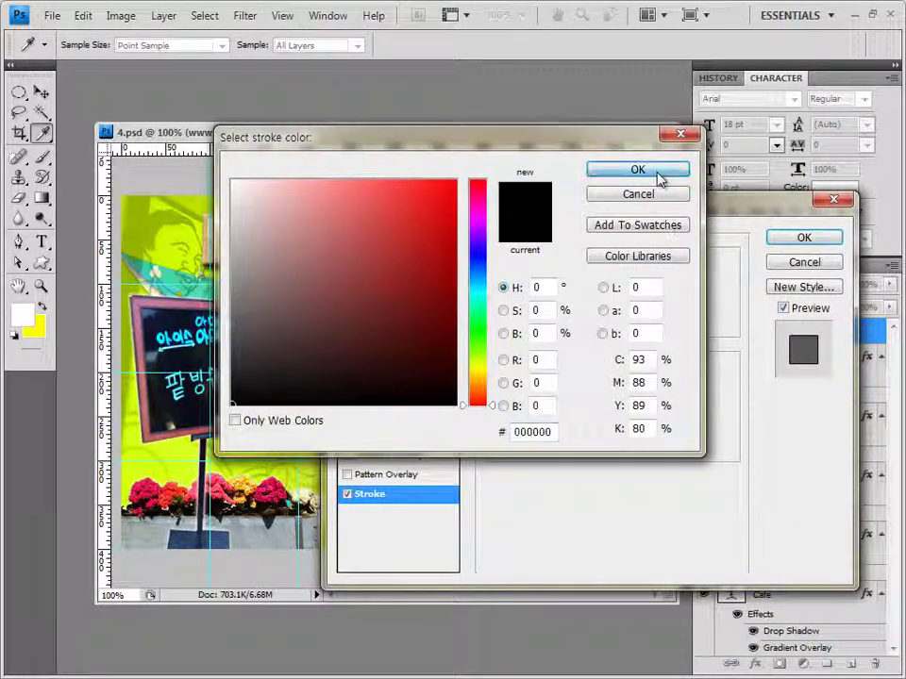
pyautogui.click(651, 172)
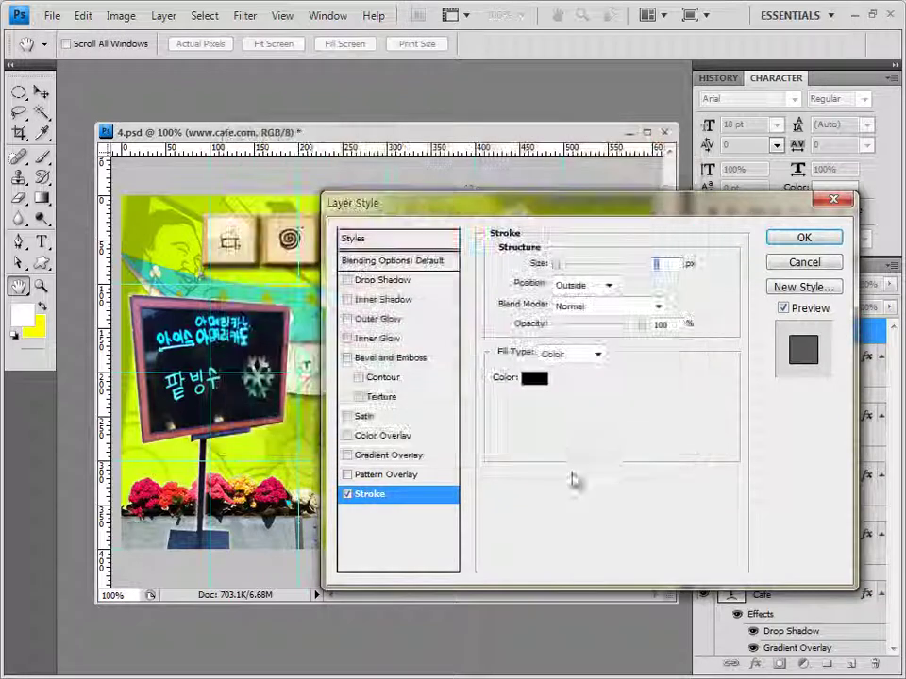
pyautogui.click(389, 320)
pyautogui.click(803, 236)
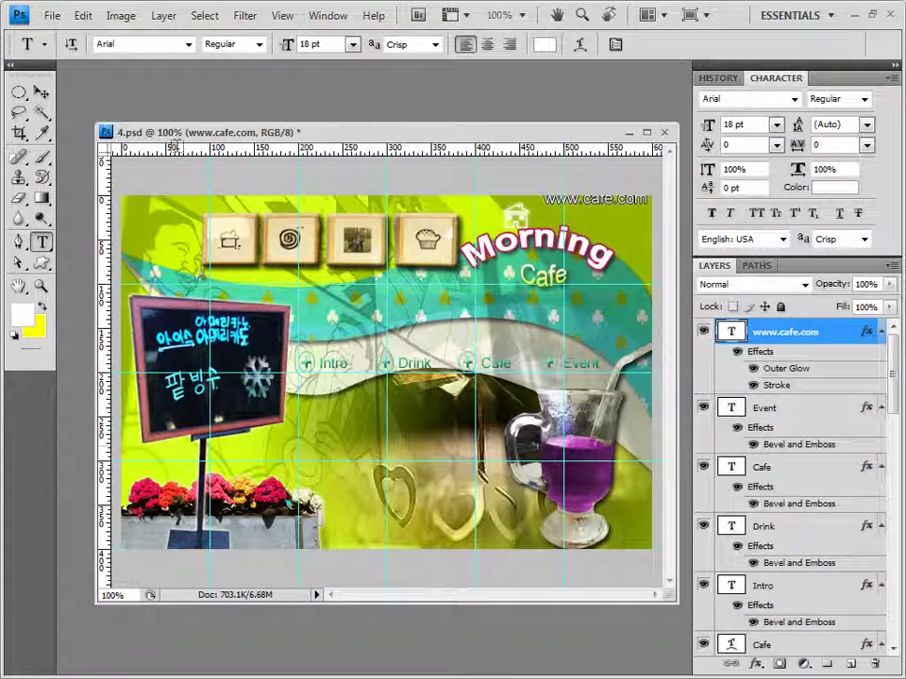
pyautogui.click(41, 92)
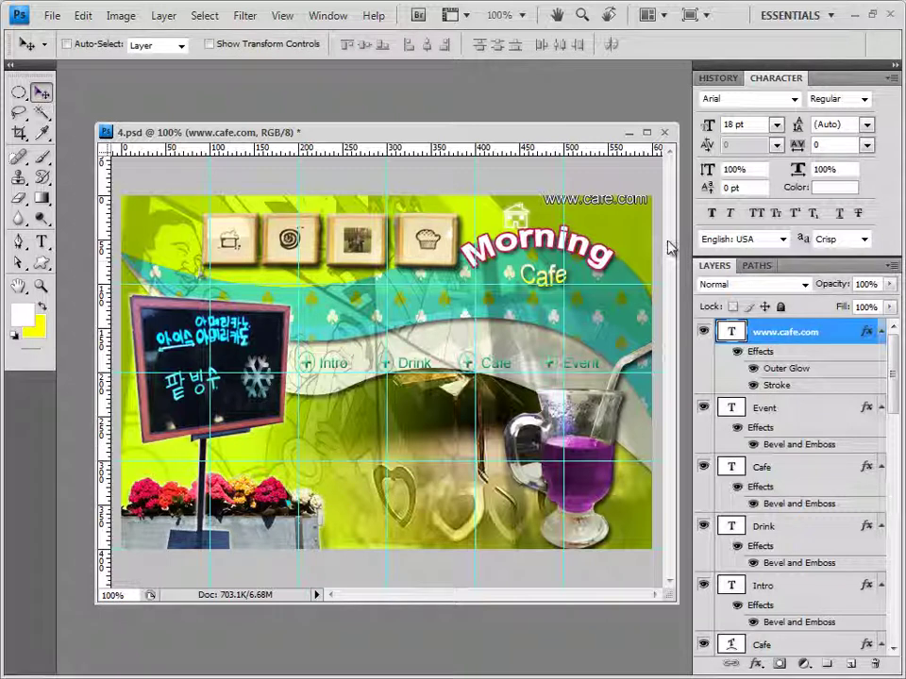
pyautogui.moveTo(609, 217)
pyautogui.mouseDown()
pyautogui.moveTo(602, 220)
pyautogui.moveTo(612, 229)
pyautogui.mouseUp()
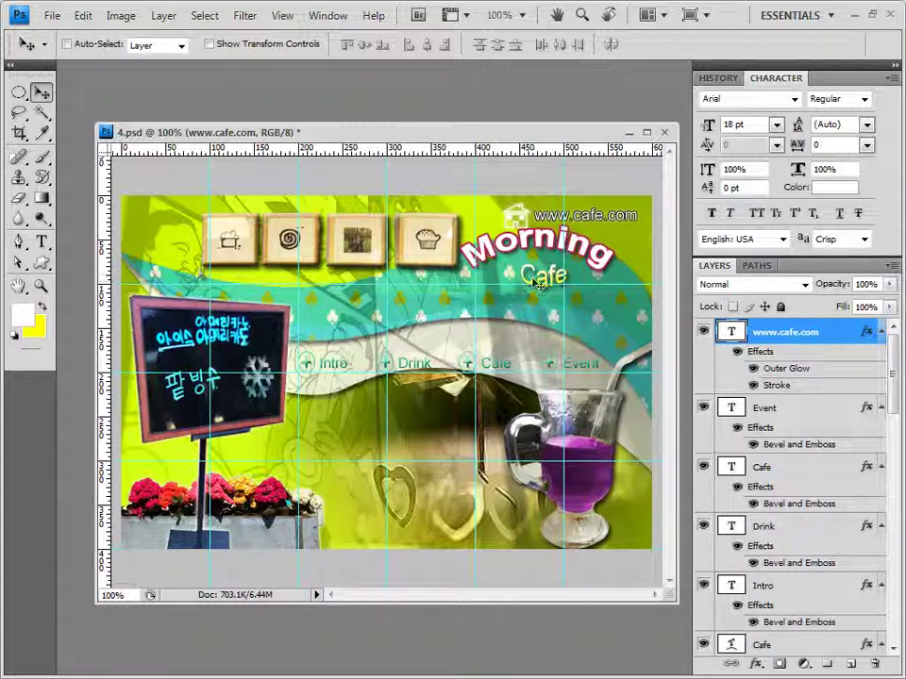
pyautogui.click(53, 16)
pyautogui.click(71, 235)
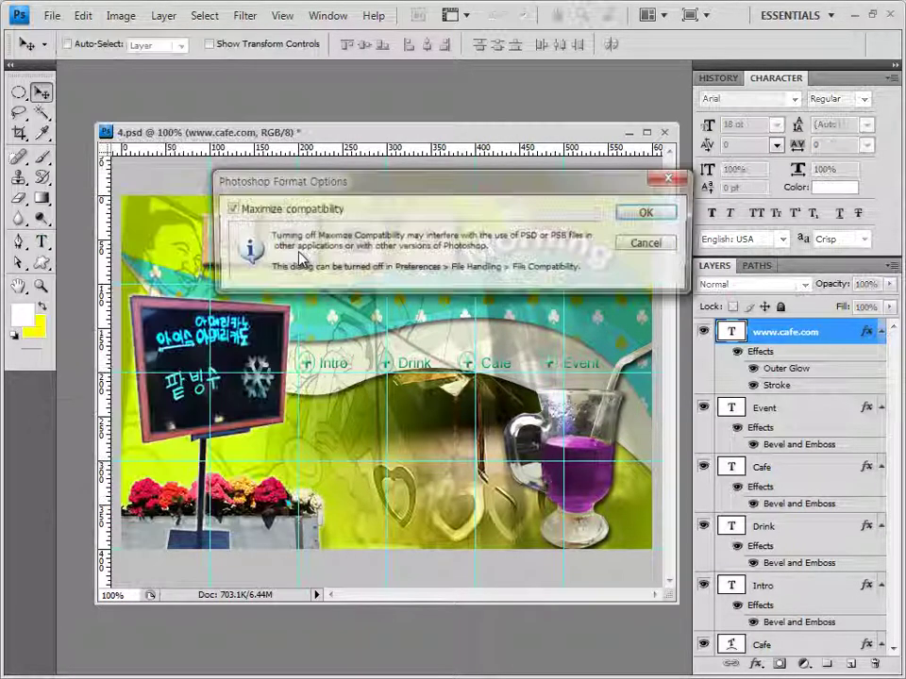
pyautogui.click(645, 212)
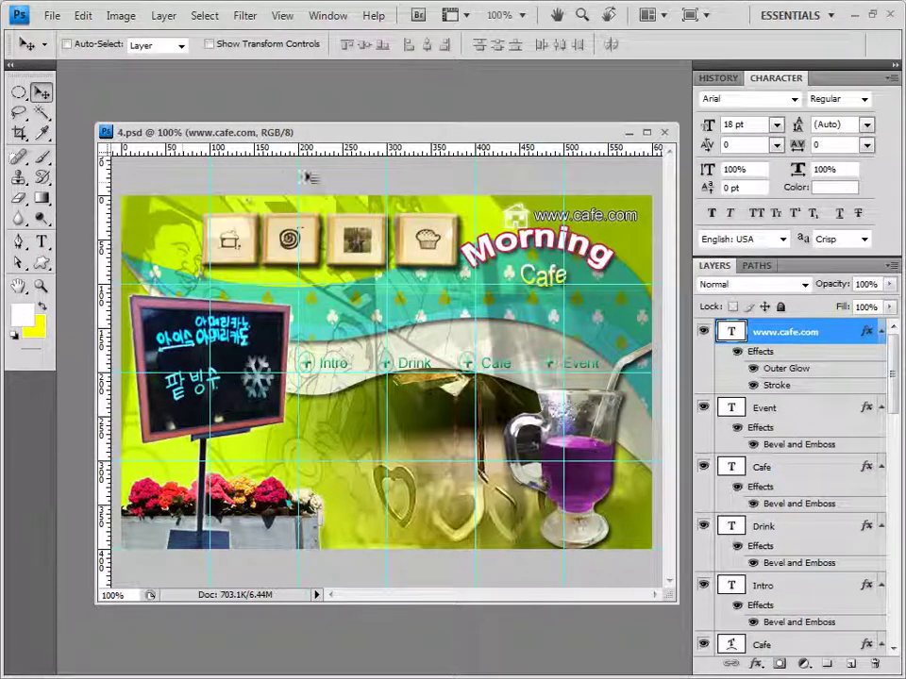
# Clear all guides and save a quality 12 JPEG copy in the GTQ folder, named with the examinee's number and name plus "-4".
pyautogui.click(282, 17)
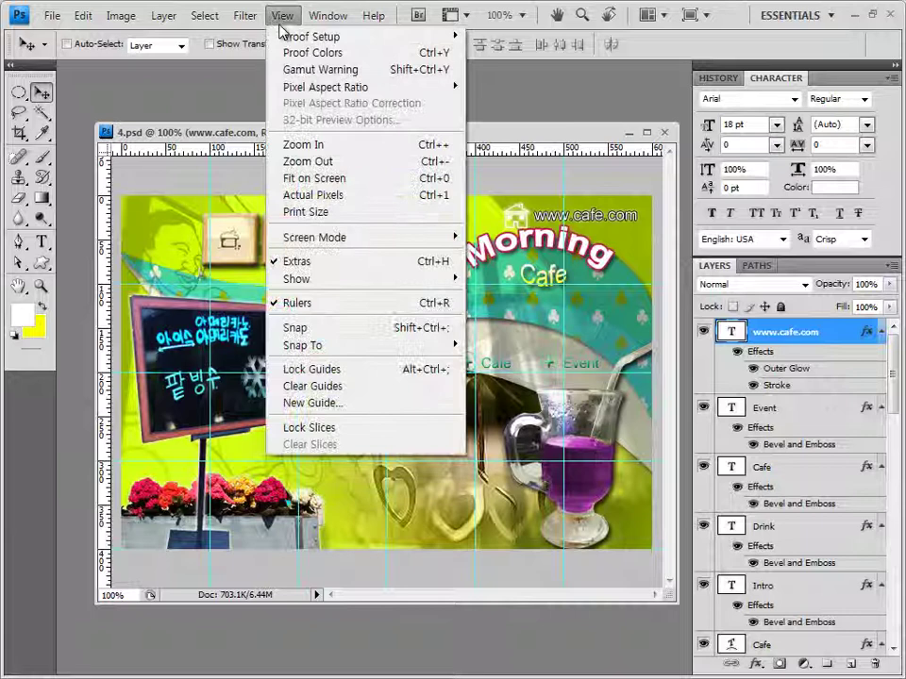
pyautogui.click(314, 386)
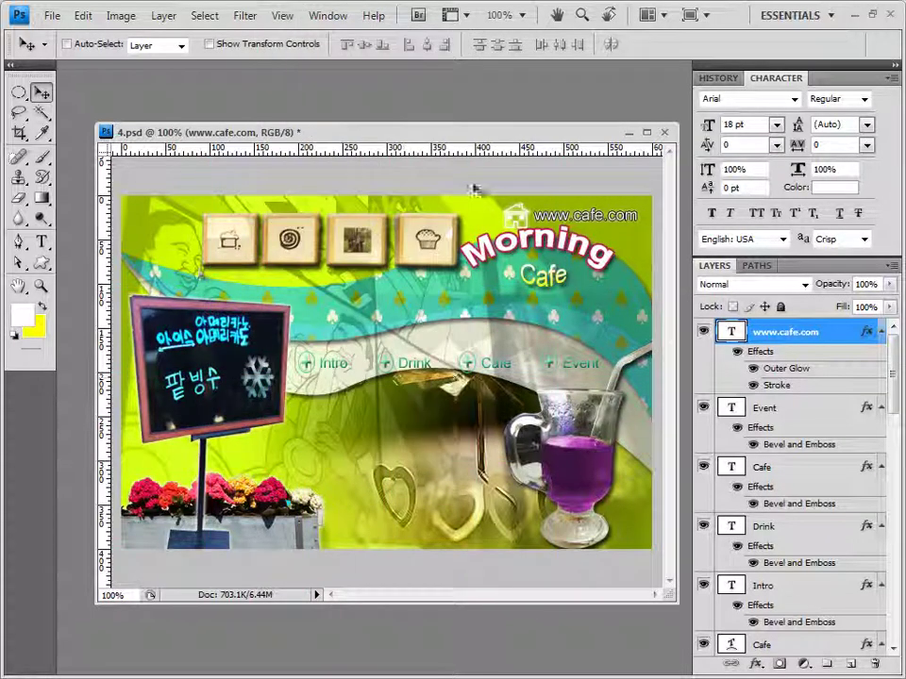
pyautogui.click(52, 19)
pyautogui.click(87, 264)
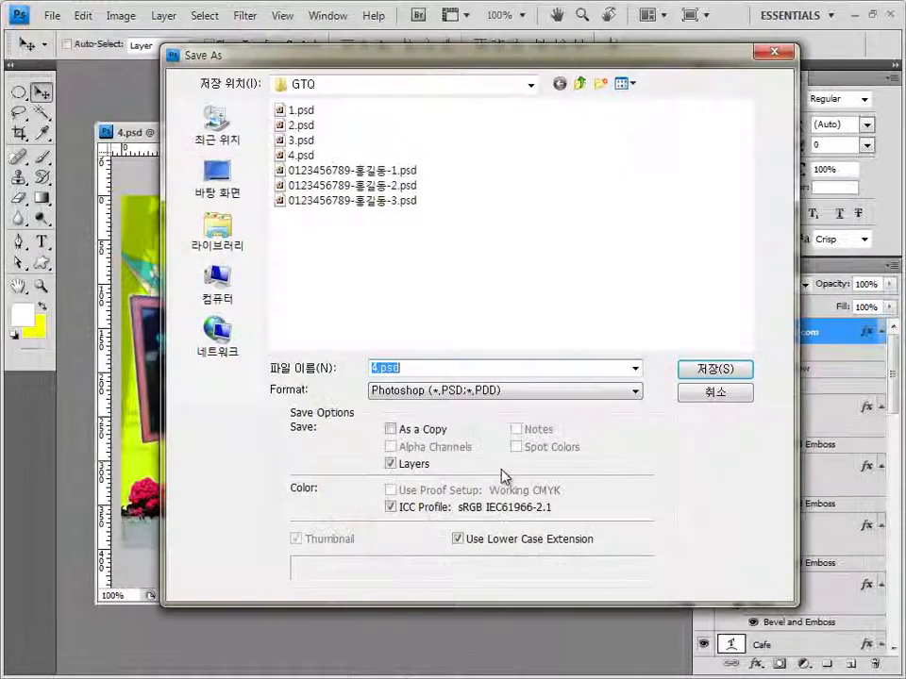
pyautogui.click(400, 396)
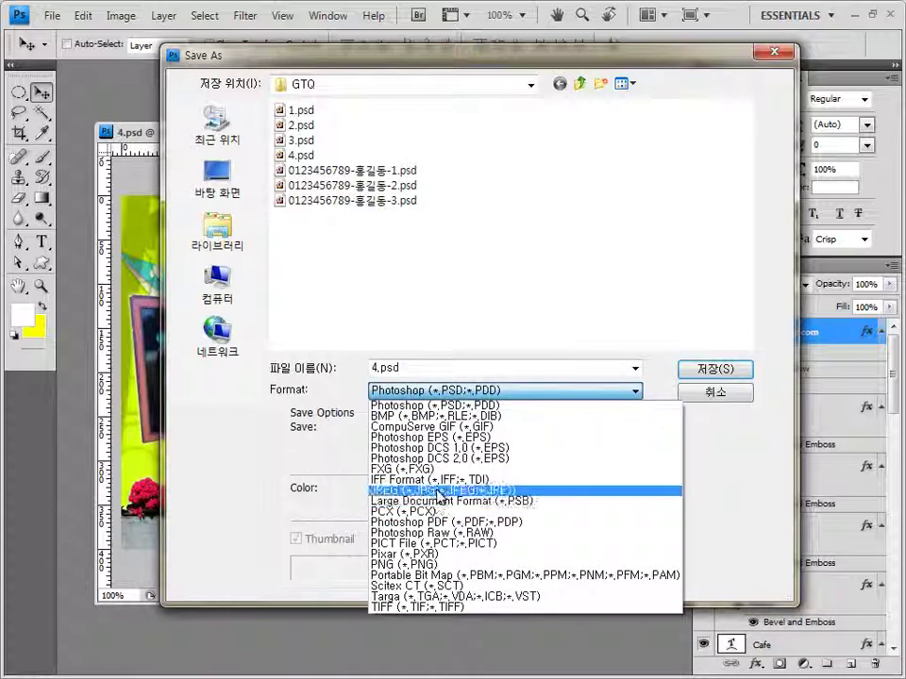
pyautogui.click(416, 487)
pyautogui.click(396, 141)
pyautogui.doubleClick(476, 368)
pyautogui.click(477, 368)
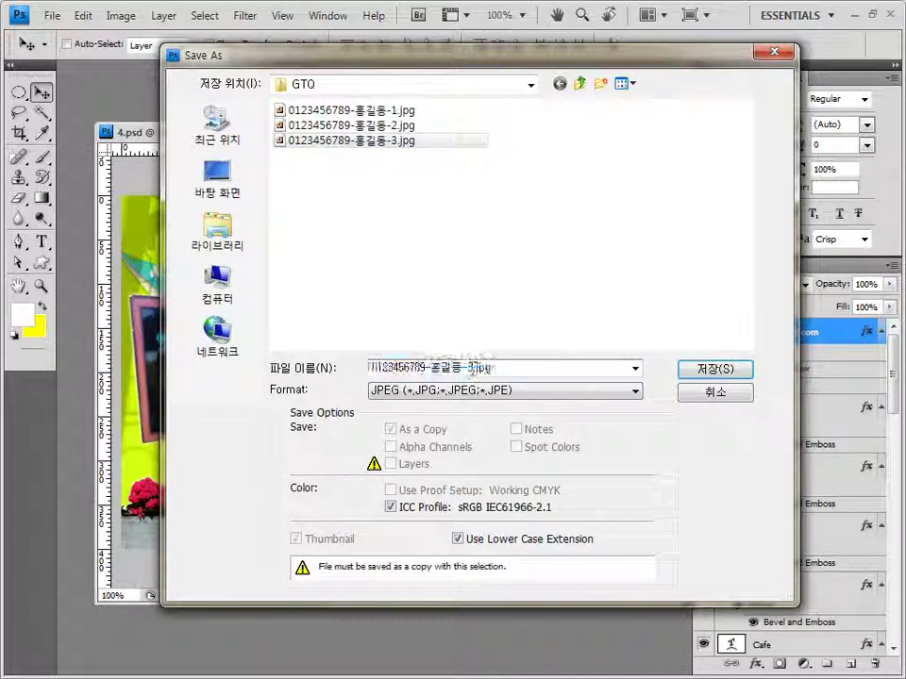
pyautogui.write('4')
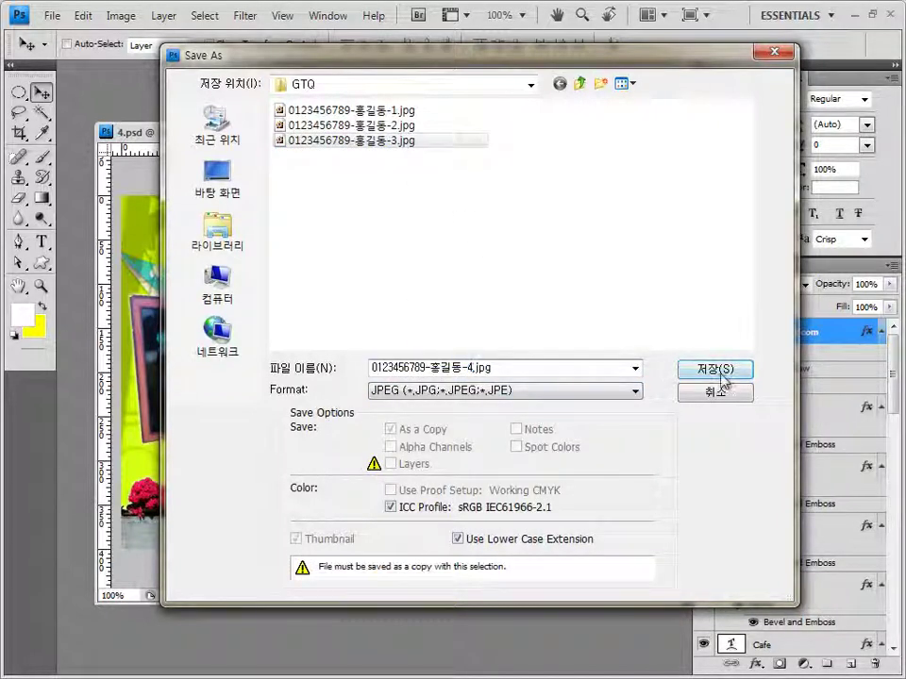
pyautogui.click(717, 371)
pyautogui.click(543, 202)
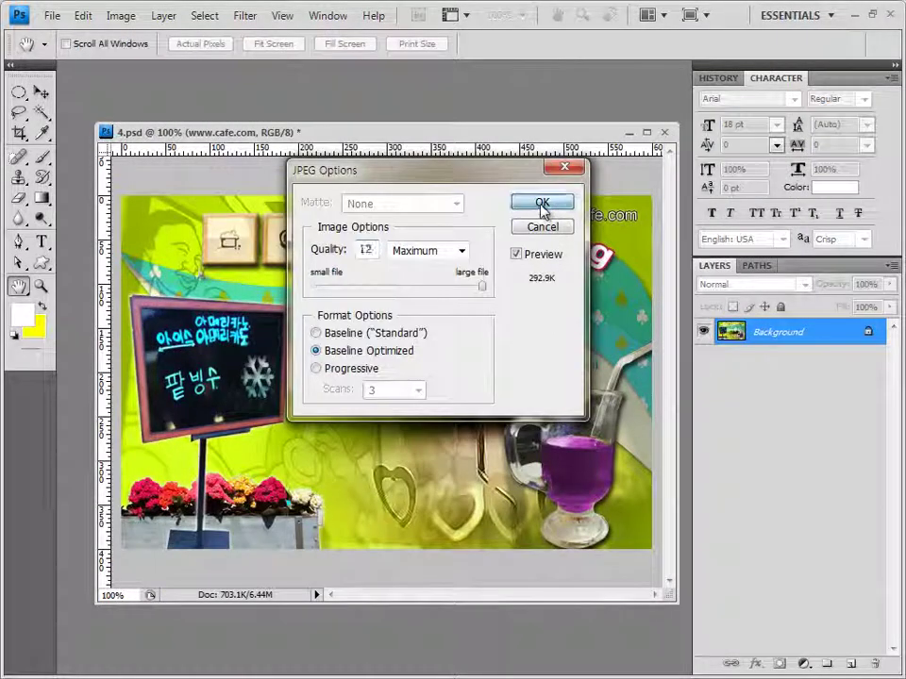
# Resize the image to 60 pixels wide with proportions constrained.
pyautogui.click(120, 16)
pyautogui.click(123, 17)
pyautogui.click(123, 17)
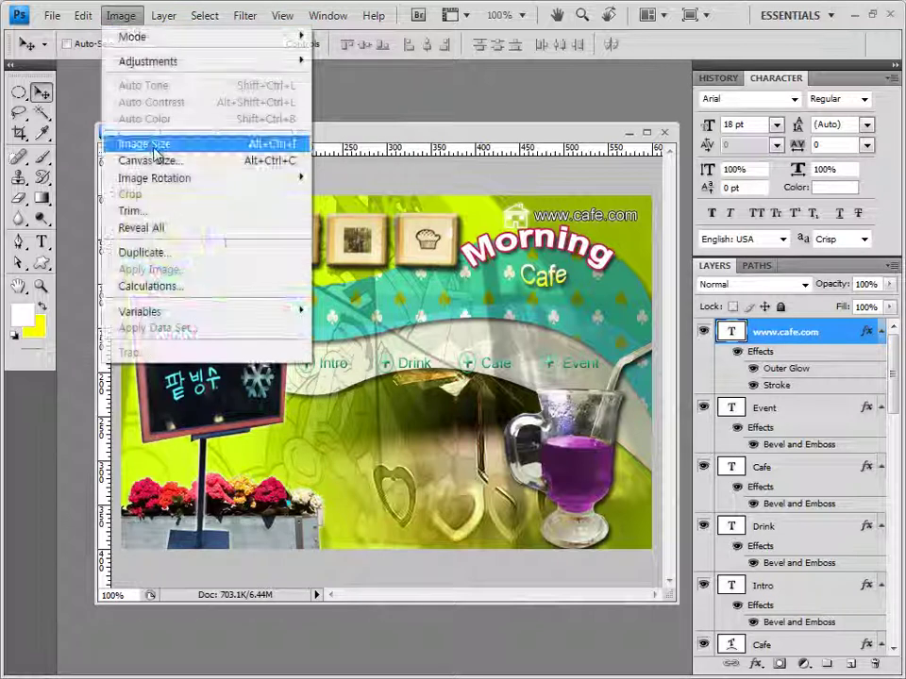
pyautogui.click(146, 145)
pyautogui.write('60')
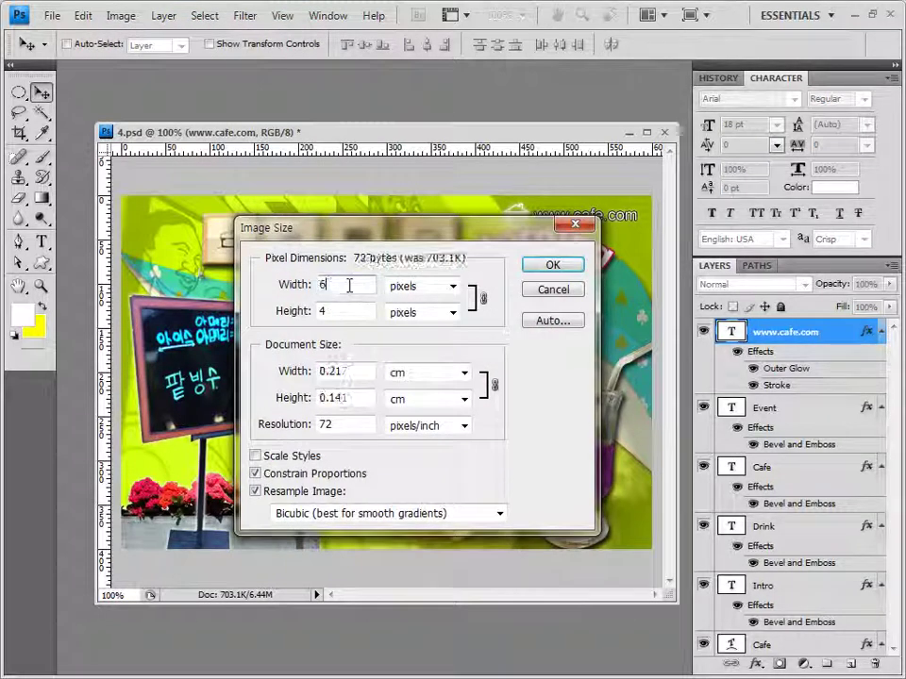
pyautogui.click(557, 267)
# Save the reduced image as a layered PSD in the GTQ folder, named with the examinee's number and name plus "-4", and close it.
pyautogui.click(54, 19)
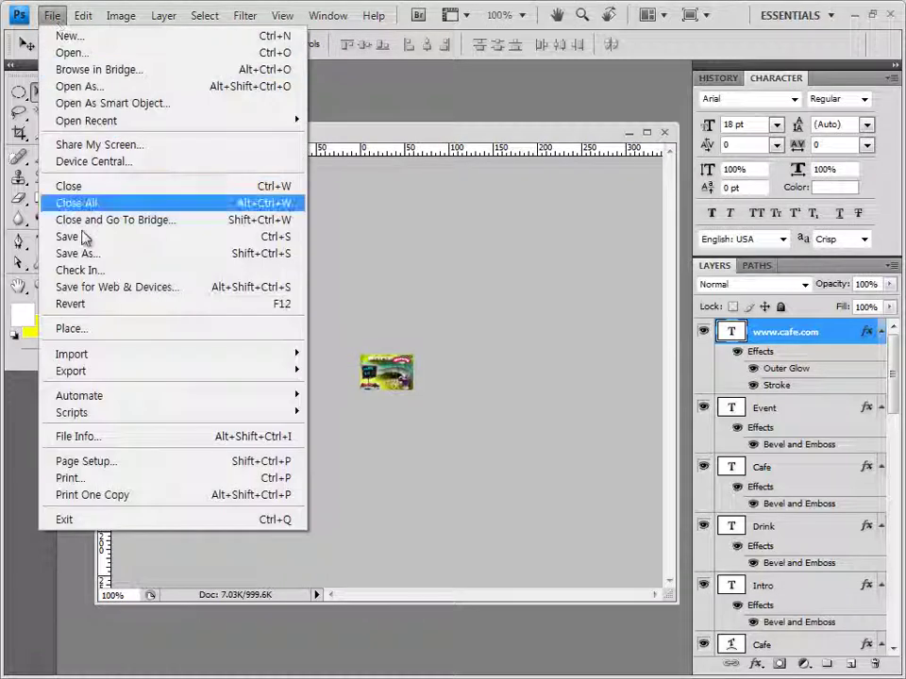
pyautogui.click(89, 254)
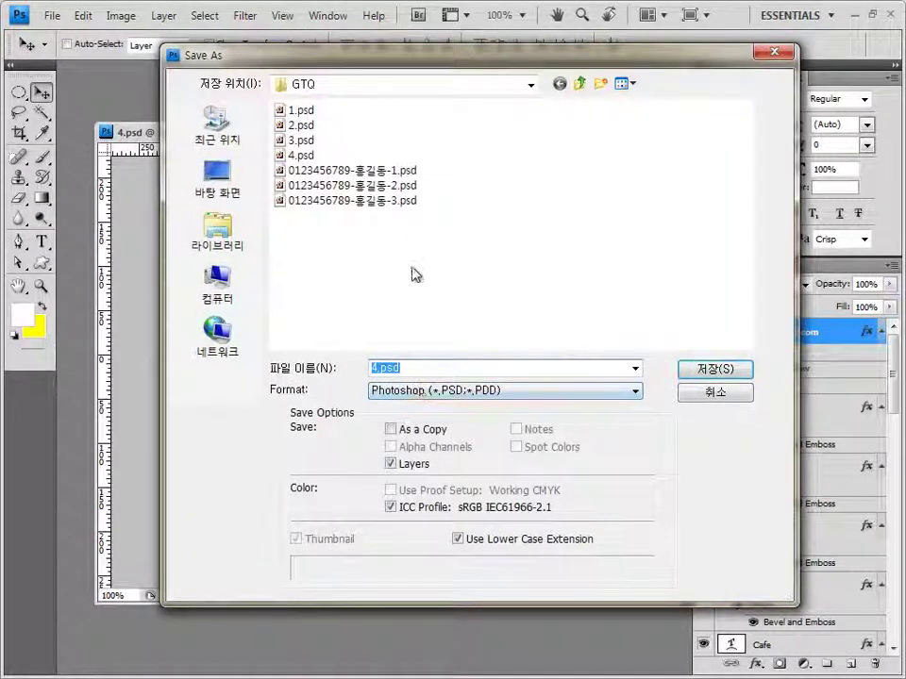
pyautogui.click(409, 201)
pyautogui.doubleClick(474, 367)
pyautogui.moveTo(474, 367); pyautogui.dragTo(466, 367)
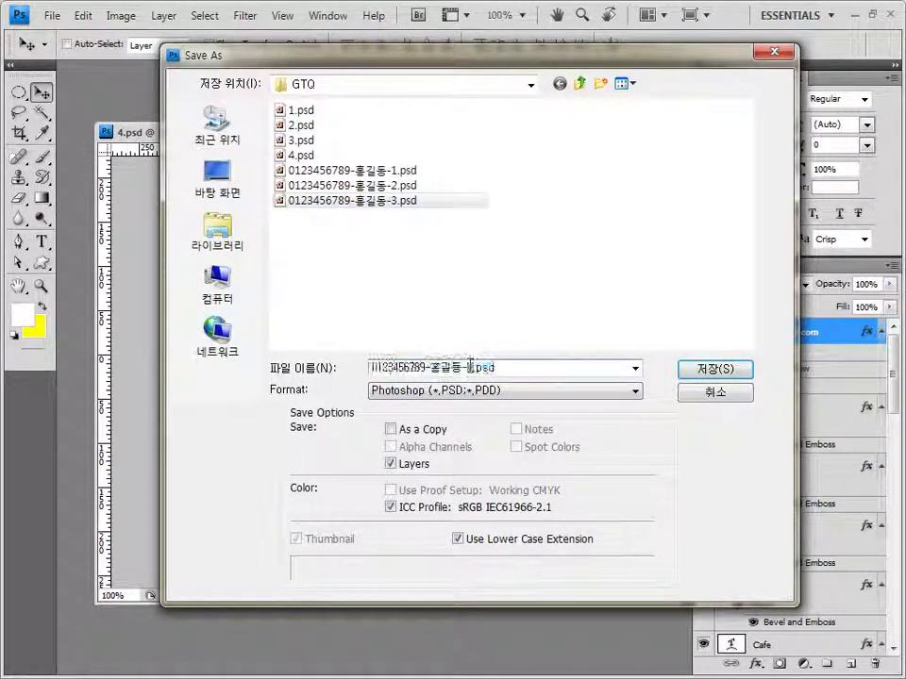
pyautogui.click(714, 369)
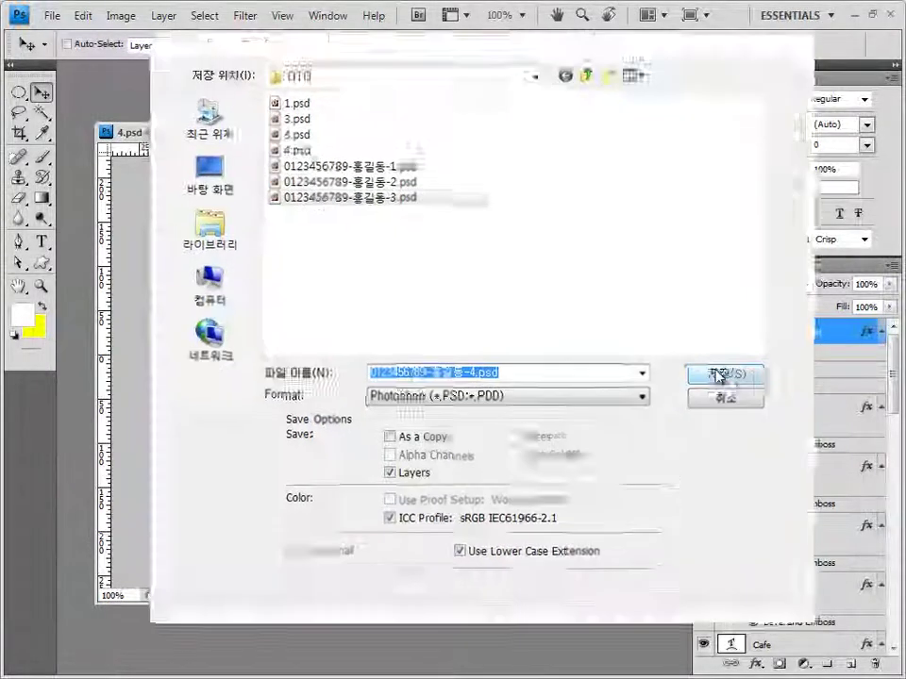
pyautogui.click(646, 210)
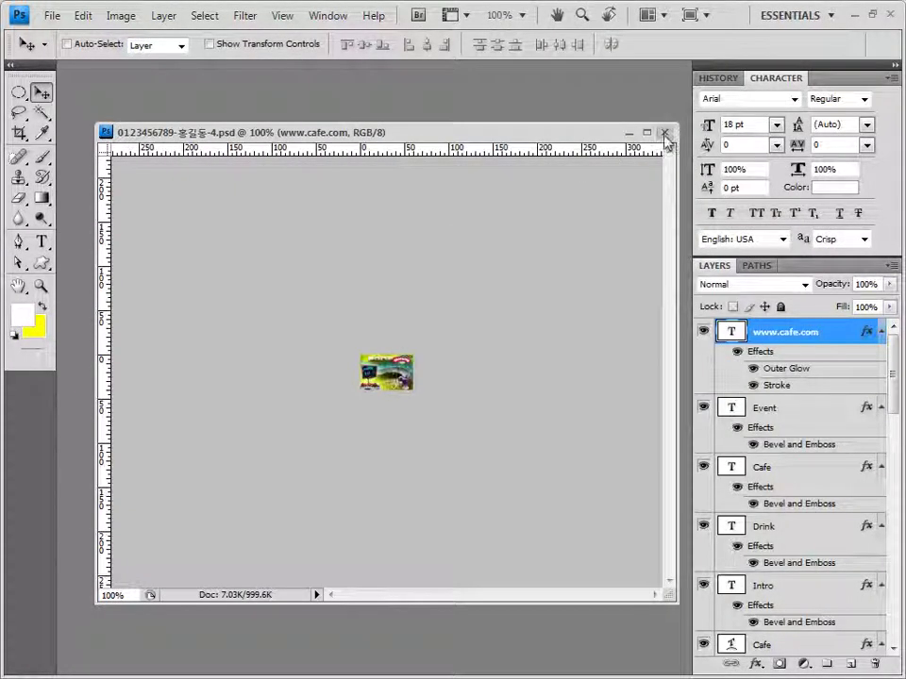
pyautogui.click(665, 133)
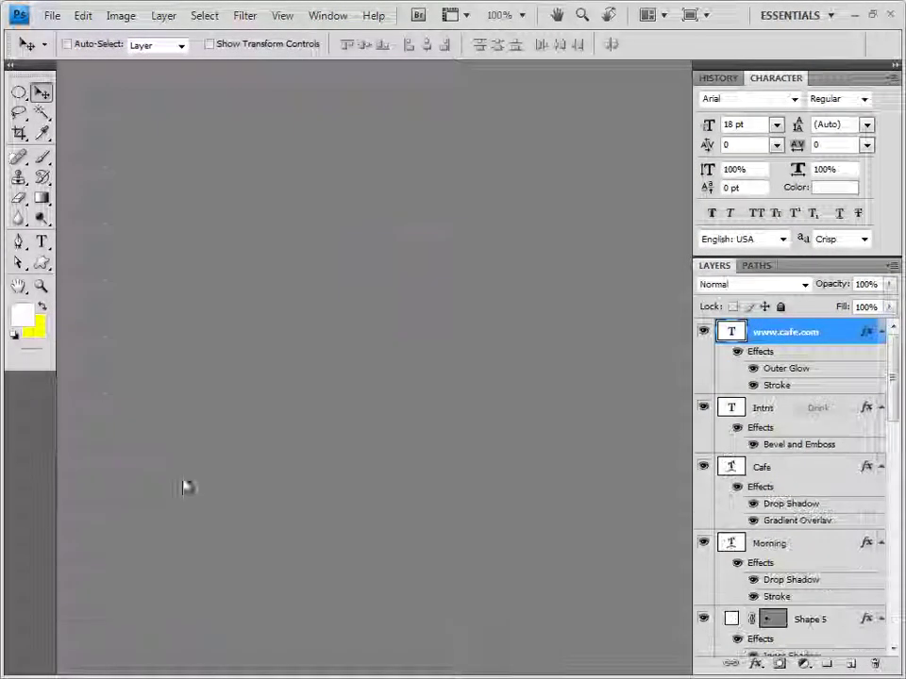
# Review the JPEG and PSD submission files numbered -1 to -4 in the GTQ folder without opening any.
pyautogui.doubleClick(370, 291)
pyautogui.moveTo(457, 311); pyautogui.dragTo(434, 193)
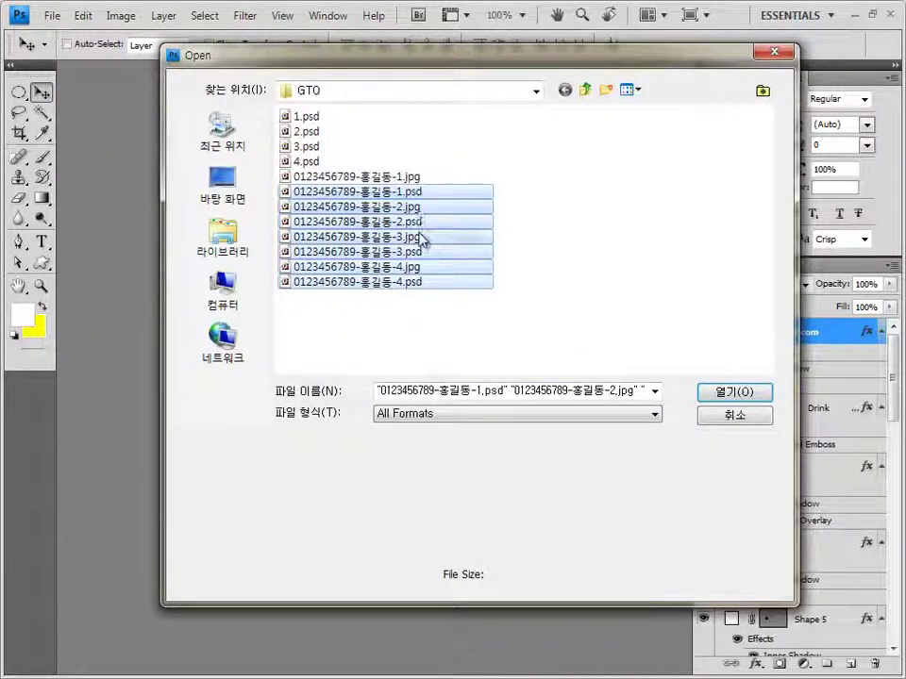
pyautogui.moveTo(561, 342); pyautogui.dragTo(356, 177)
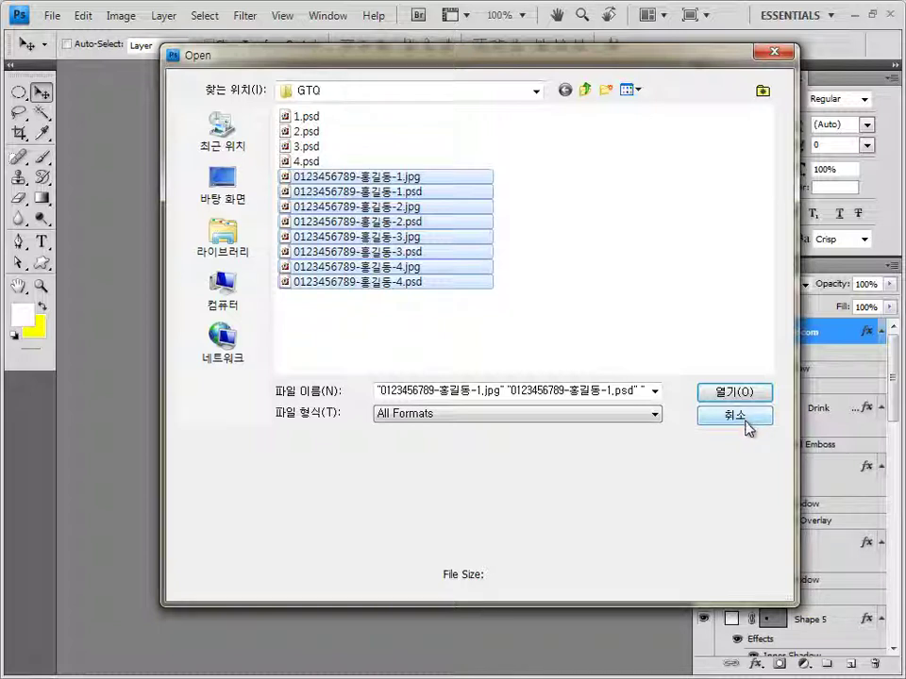
pyautogui.click(703, 390)
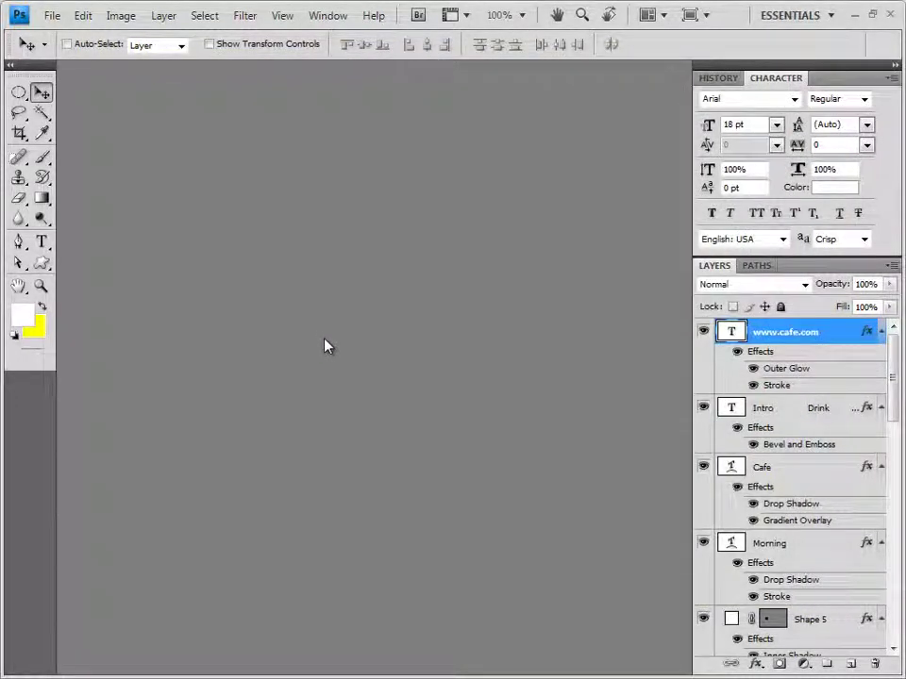